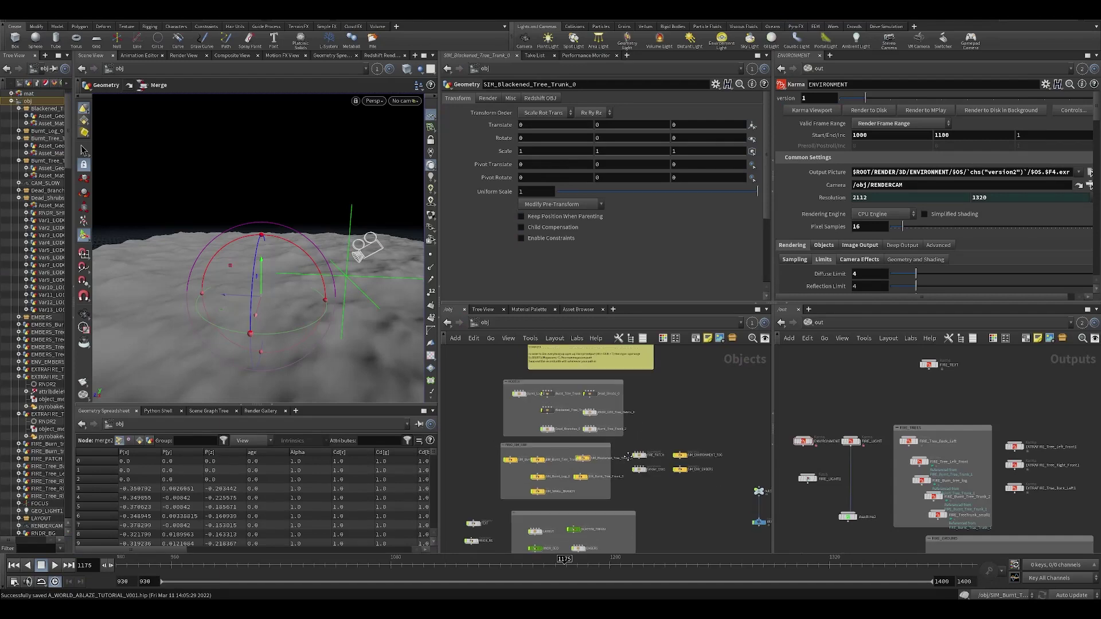
Step: Look over the render nodes in the out network to locate the ENVIRONMENT and FIRE_LIGHT Karma nodes
middle_click_drag(823, 499, 813, 454)
scroll(821, 462, "down", 3)
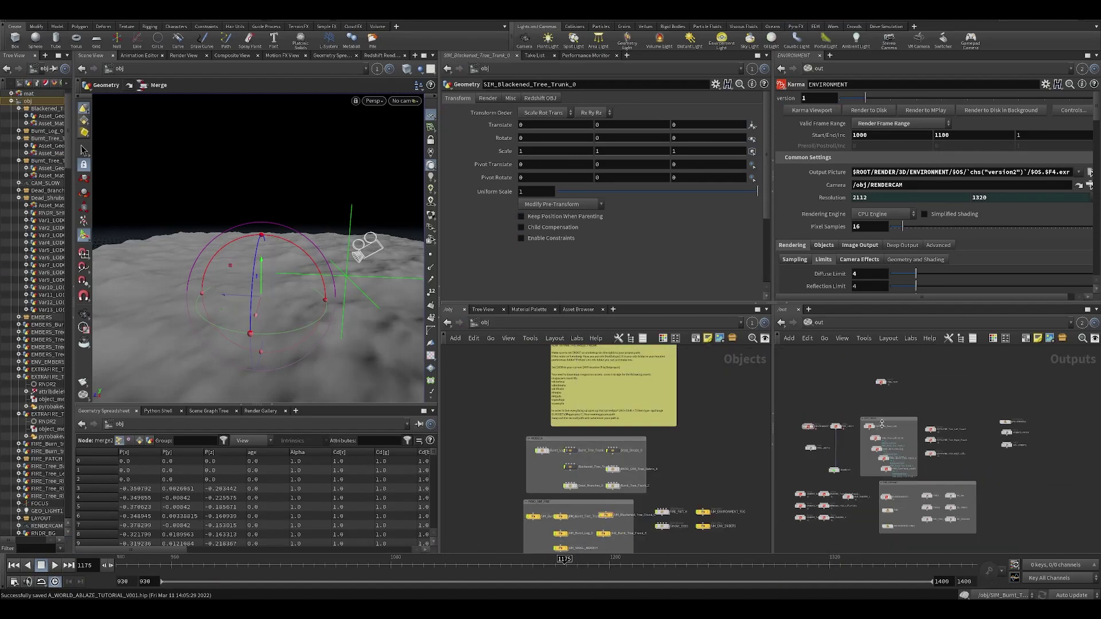
scroll(852, 452, "up", 3)
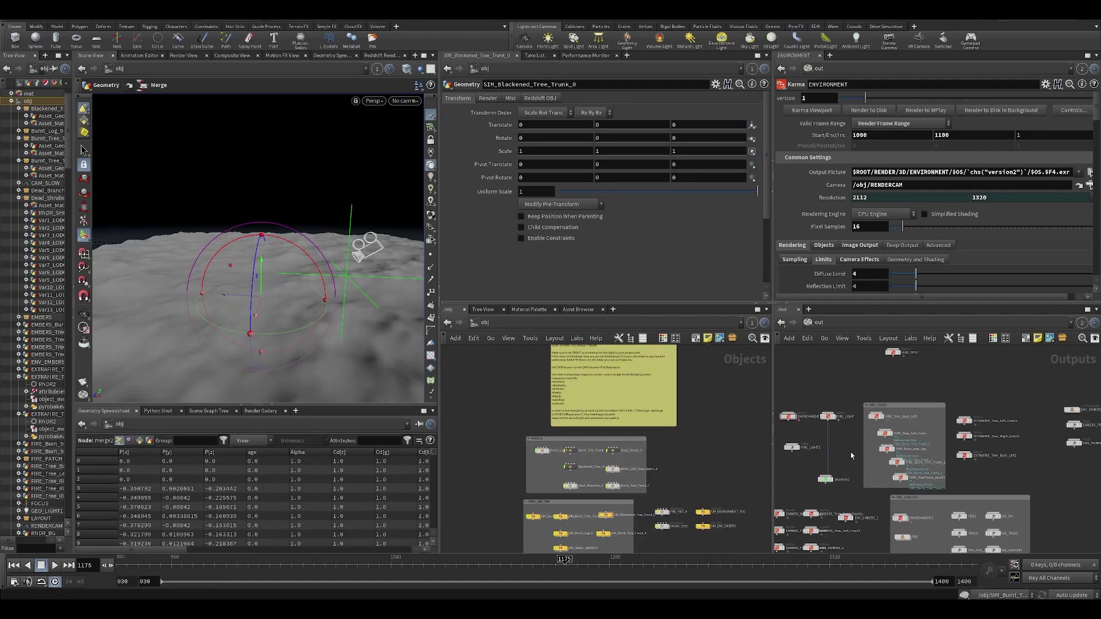
middle_click_drag(851, 452, 905, 407)
middle_click_drag(708, 390, 659, 398)
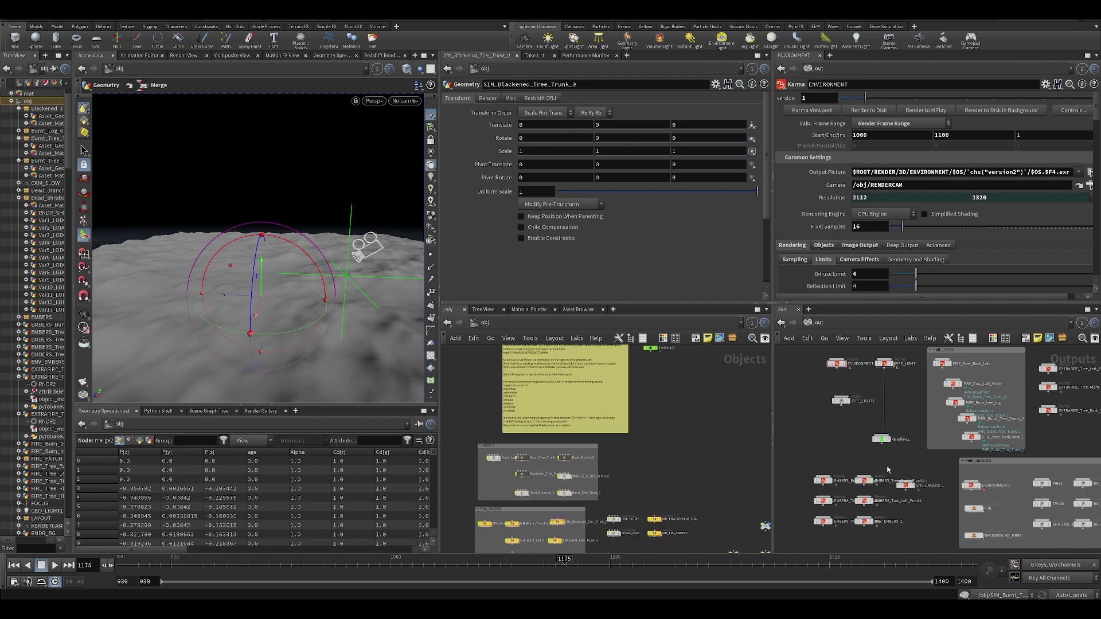
middle_click_drag(860, 433, 820, 502)
scroll(872, 438, "up", 3)
middle_click_drag(806, 393, 860, 435)
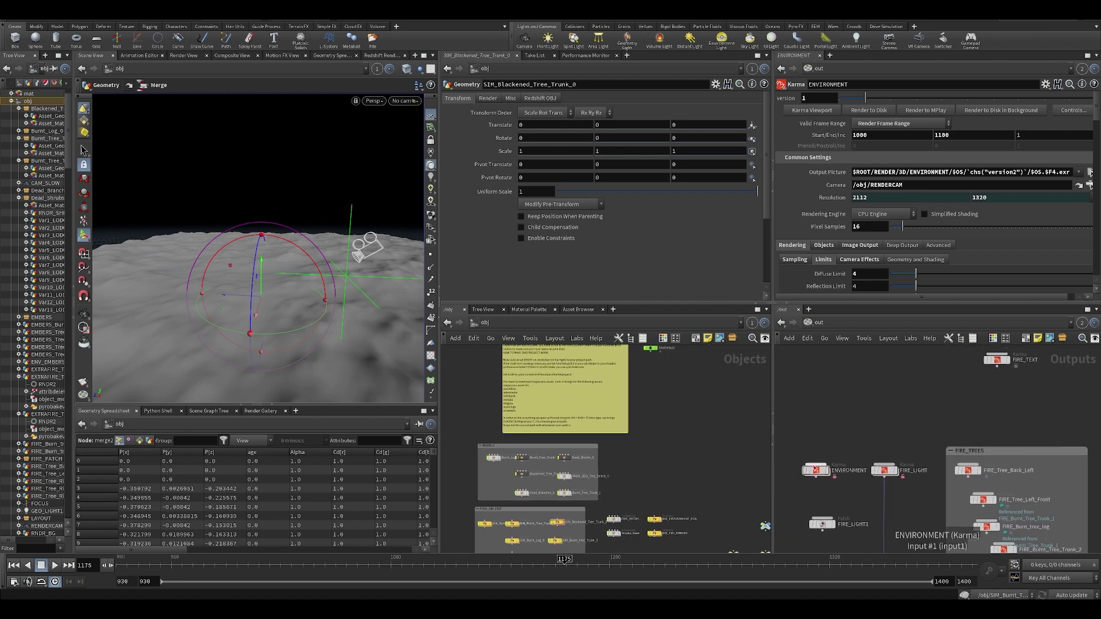
Step: Select the ENVIRONMENT Karma node, and display the render settings of the FIRE_LIGHT Karma node beside it
mouse_move(783, 413)
left_mouse_down()
mouse_move(899, 486)
mouse_move(888, 448)
mouse_move(889, 461)
mouse_move(821, 469)
left_mouse_up()
left_click(862, 418)
scroll(840, 455, "up", 3)
middle_click_drag(819, 421, 847, 423)
scroll(848, 423, "down", 2)
left_click_drag(831, 400, 847, 479)
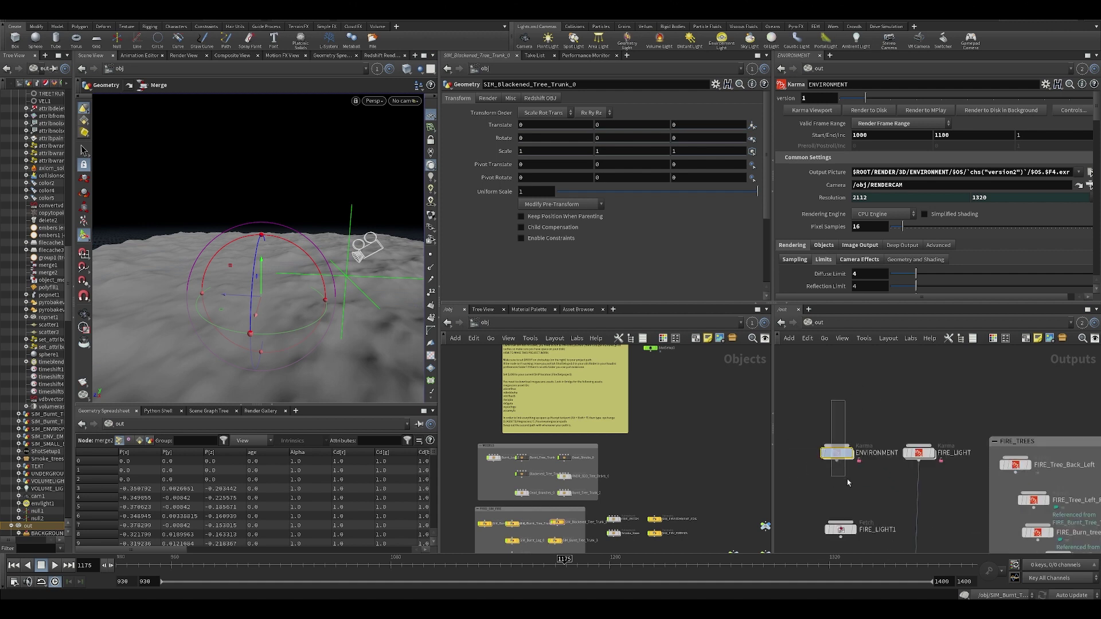
left_click(919, 453)
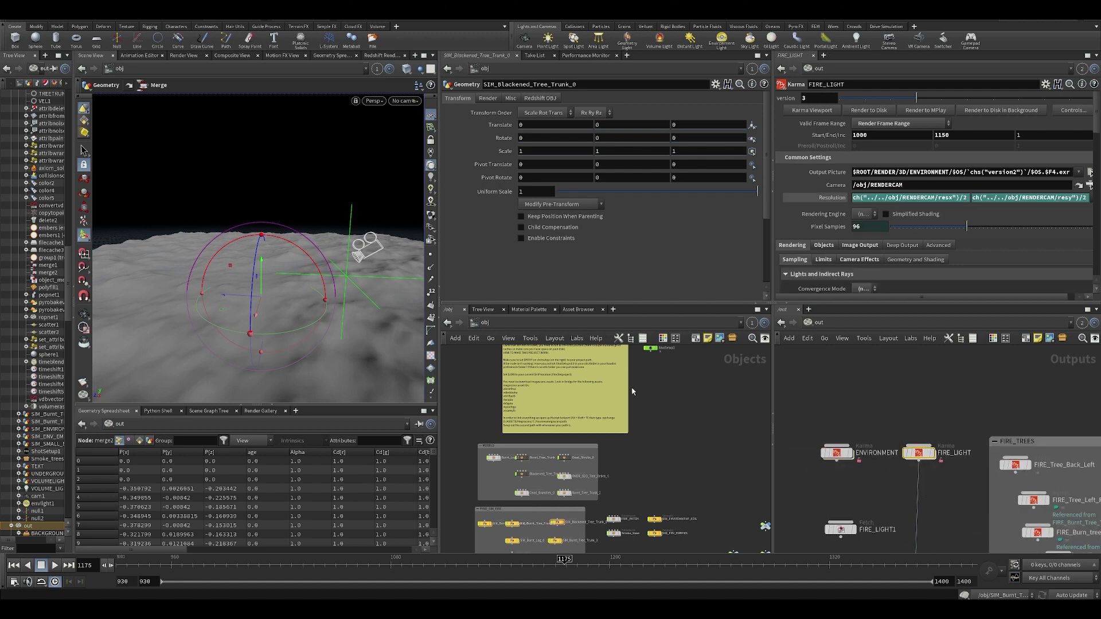
middle_click_drag(854, 521, 860, 460)
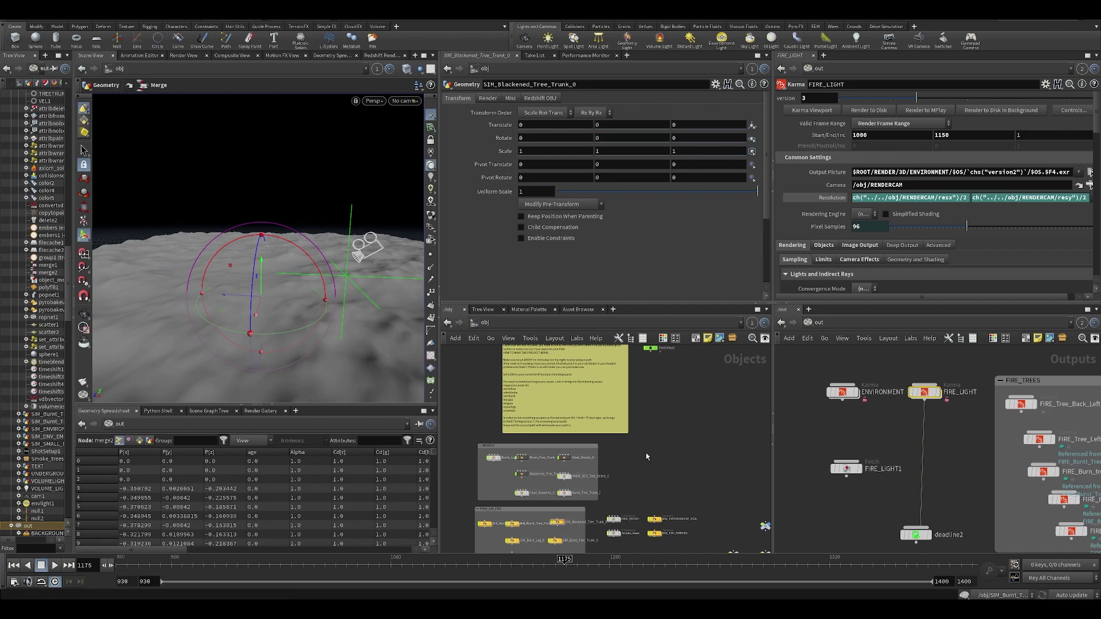
Step: Switch to Nuke and show the ENVIRONMENT render from Read2 in the viewer
mouse_move(528, 608)
left_click(564, 581)
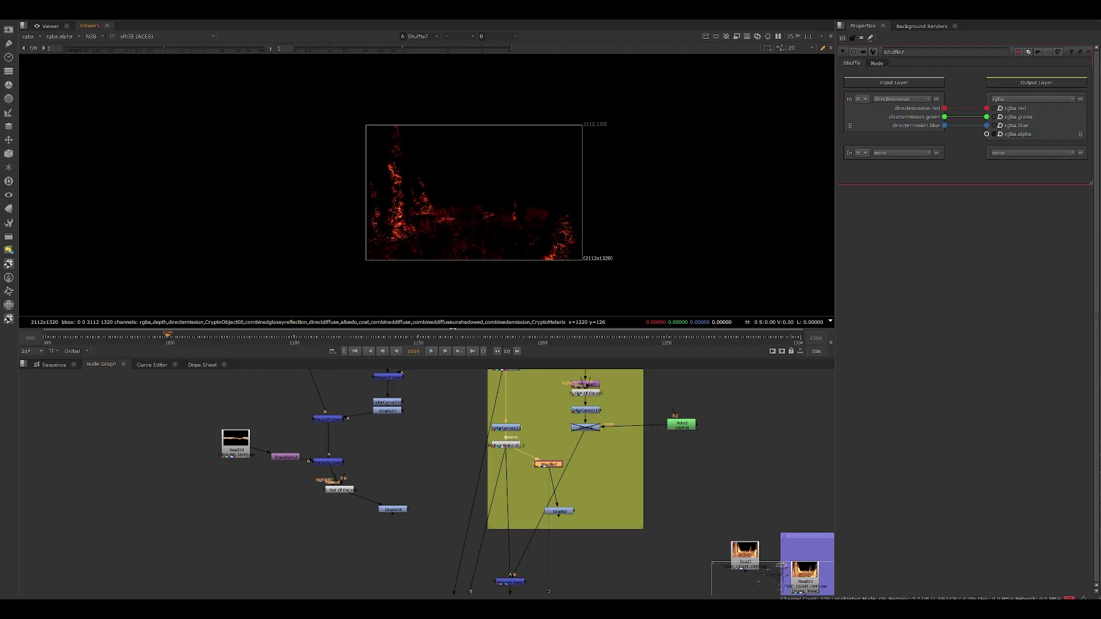
scroll(471, 448, "down", 5)
scroll(447, 421, "up", 8)
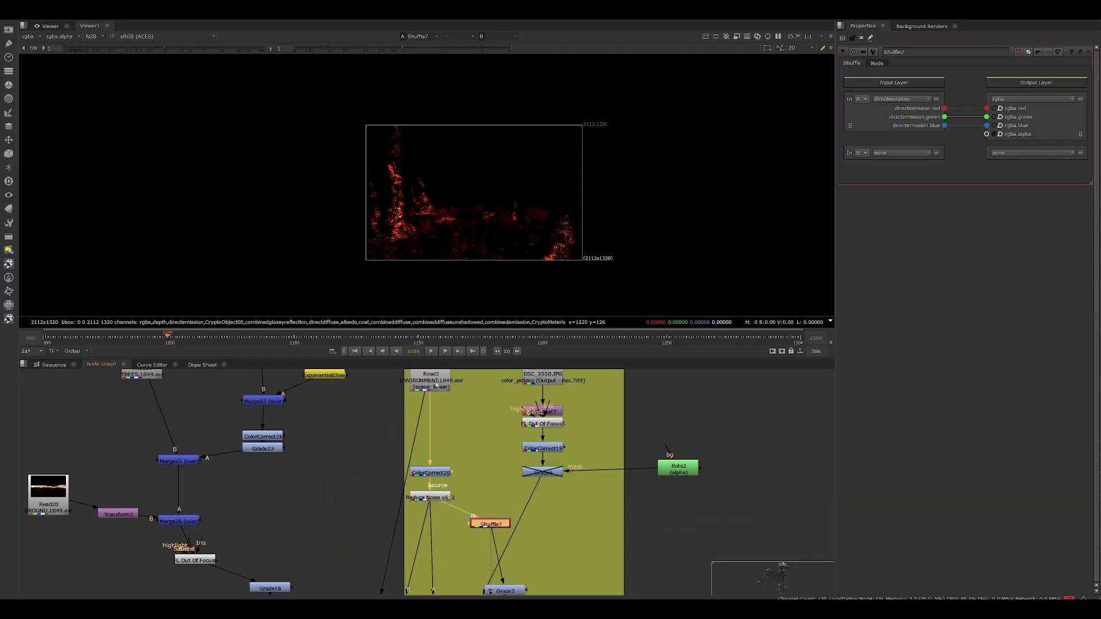
left_click(448, 420)
key("1")
Step: Show the FIRE_LIGHT render from Read23 in the purple backdrop in the viewer
middle_click_drag(652, 517, 471, 301)
scroll(595, 485, "down", 1)
scroll(595, 485, "up", 3)
left_click(752, 549)
key("1")
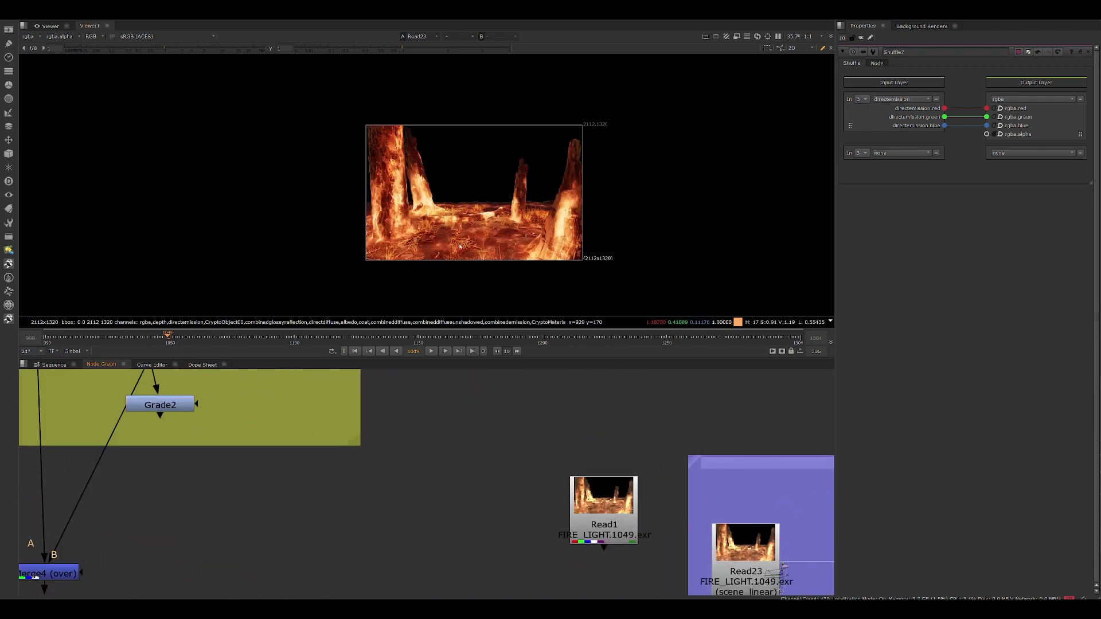
Step: Return the viewer to the ENVIRONMENT render from Read2 and examine the glowing embers on the trunks and ground
middle_click_drag(313, 406, 576, 548)
middle_click_drag(282, 385, 394, 514)
scroll(393, 513, "down", 3)
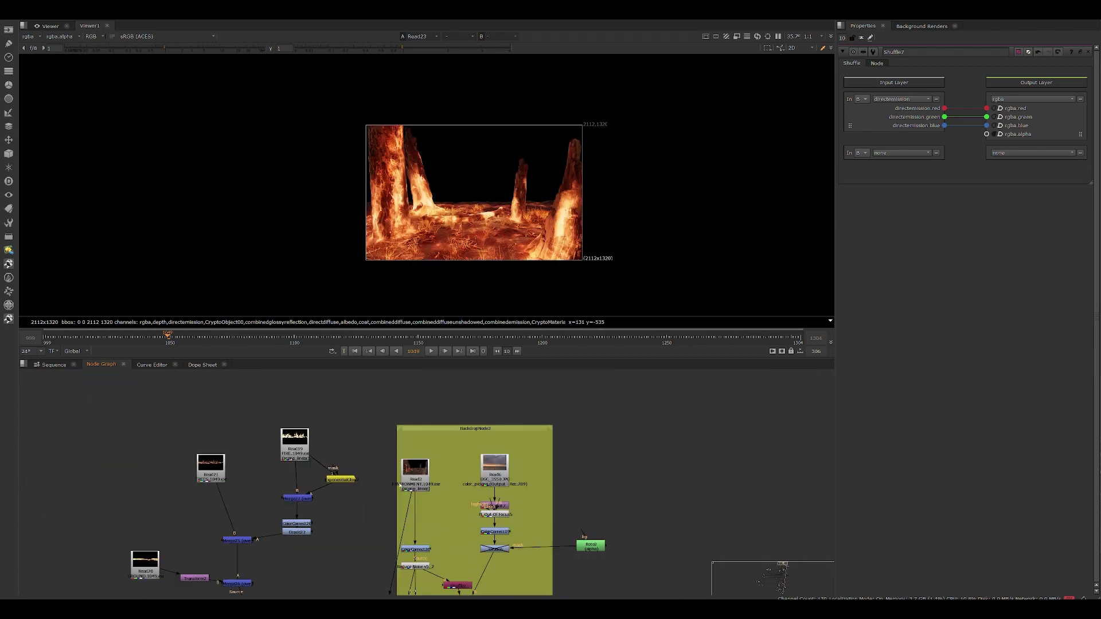
left_click(416, 471)
key("1")
scroll(405, 231, "up", 3)
scroll(404, 231, "up", 3)
middle_click_drag(415, 197, 248, 263)
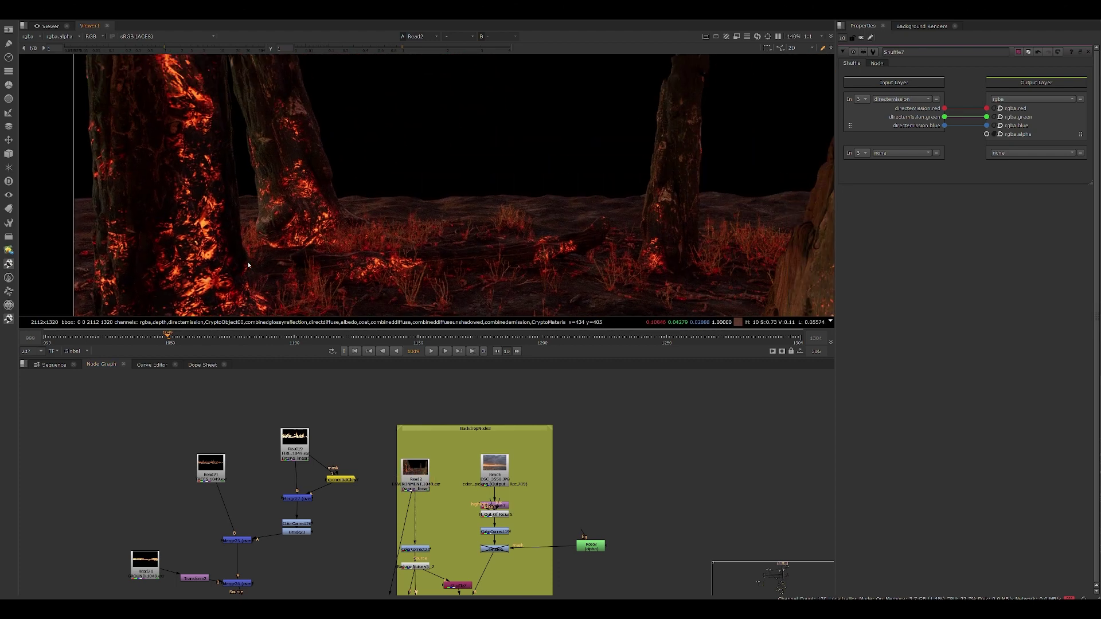
scroll(250, 264, "down", 6)
scroll(446, 178, "up", 3)
Step: View the FIRE_LIGHT render from Read23 again to compare its lighting on the trees and ground
middle_click_drag(705, 448, 499, 277)
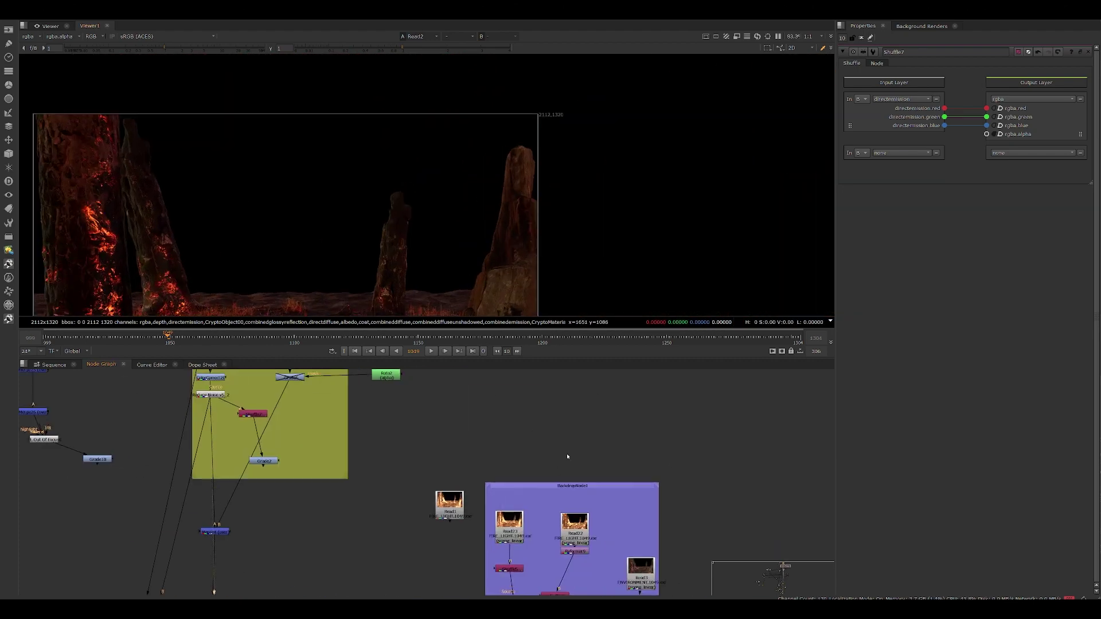
left_click(517, 515)
key("1")
middle_click_drag(465, 165, 550, 130)
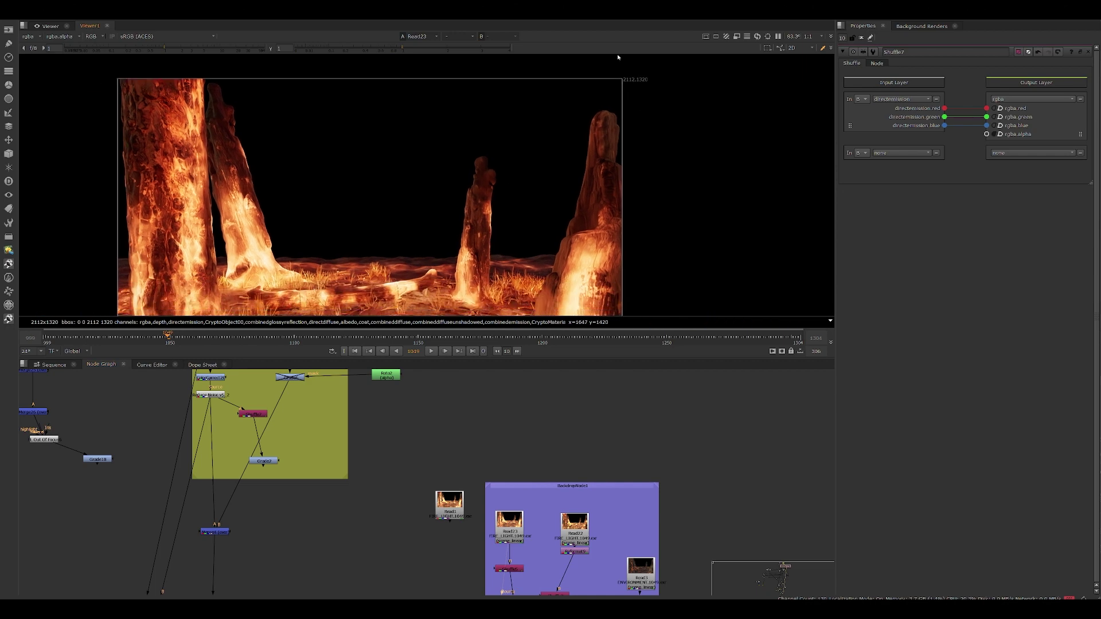
middle_click_drag(476, 236, 555, 188)
Step: Put the ENVIRONMENT render from Read2 back in the viewer and compare the full frame
middle_click_drag(304, 392, 463, 505)
scroll(464, 505, "up", 1)
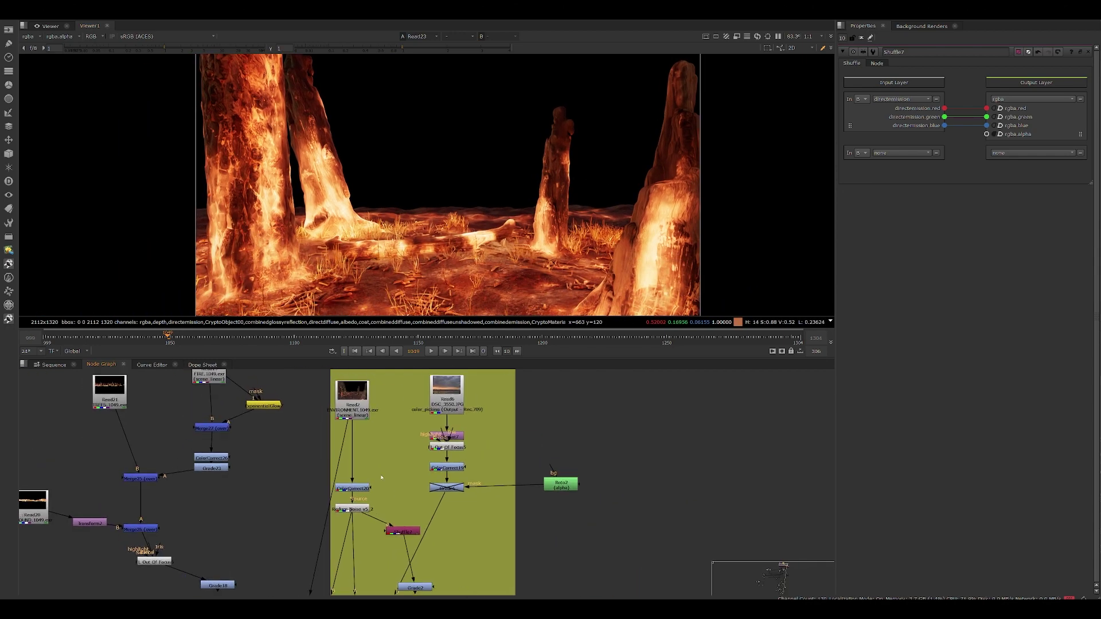
left_click(352, 402)
key("1")
scroll(388, 256, "down", 2)
scroll(388, 255, "down", 1)
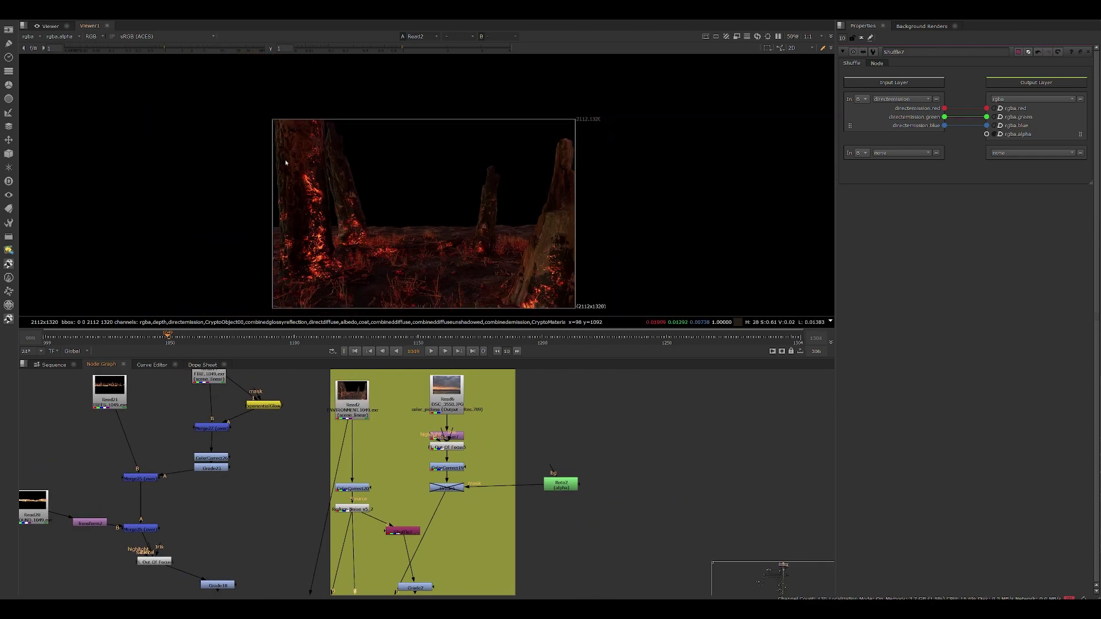
Step: Display the FIRE_LIGHT render from Read23 and inspect the fire-lit ground close up
middle_click_drag(566, 492, 433, 317)
left_click(575, 485)
key("1")
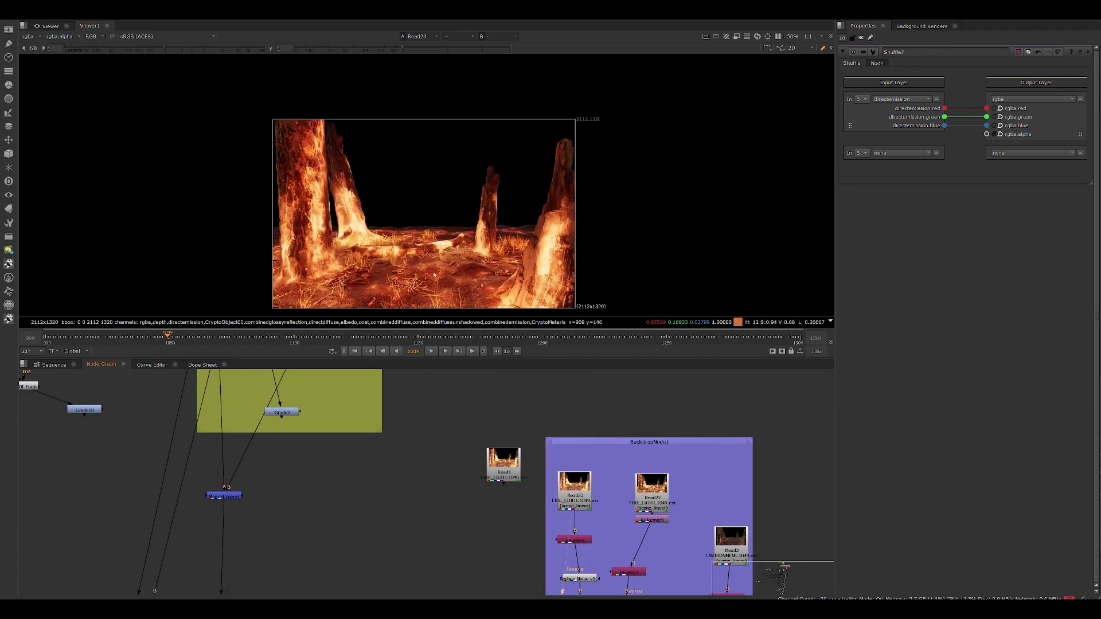
scroll(574, 275, "up", 6)
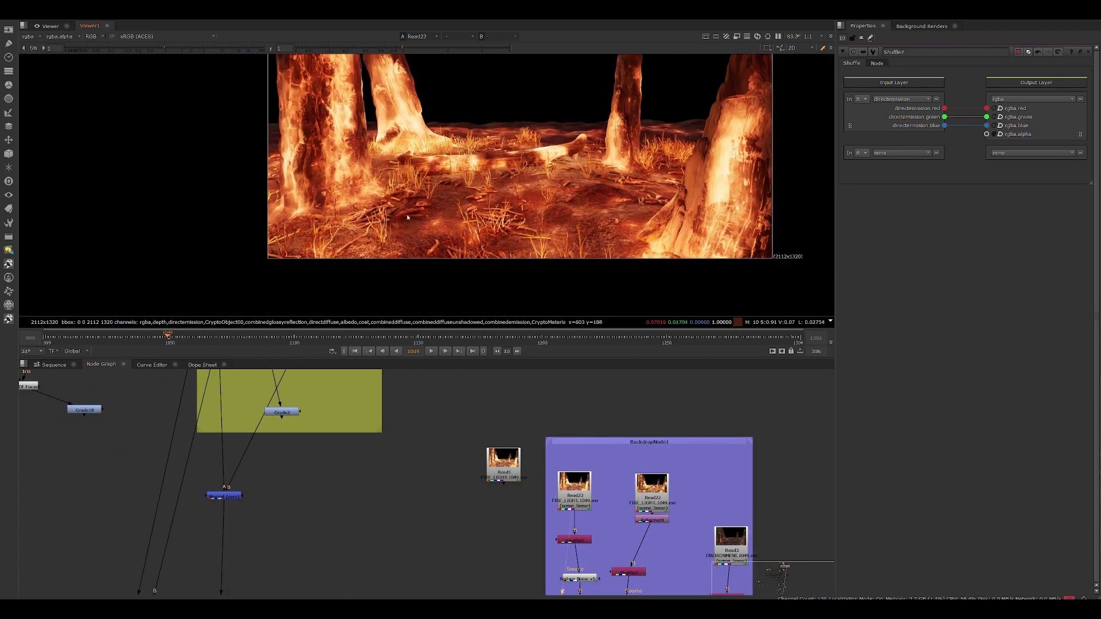
scroll(459, 264, "up", 2)
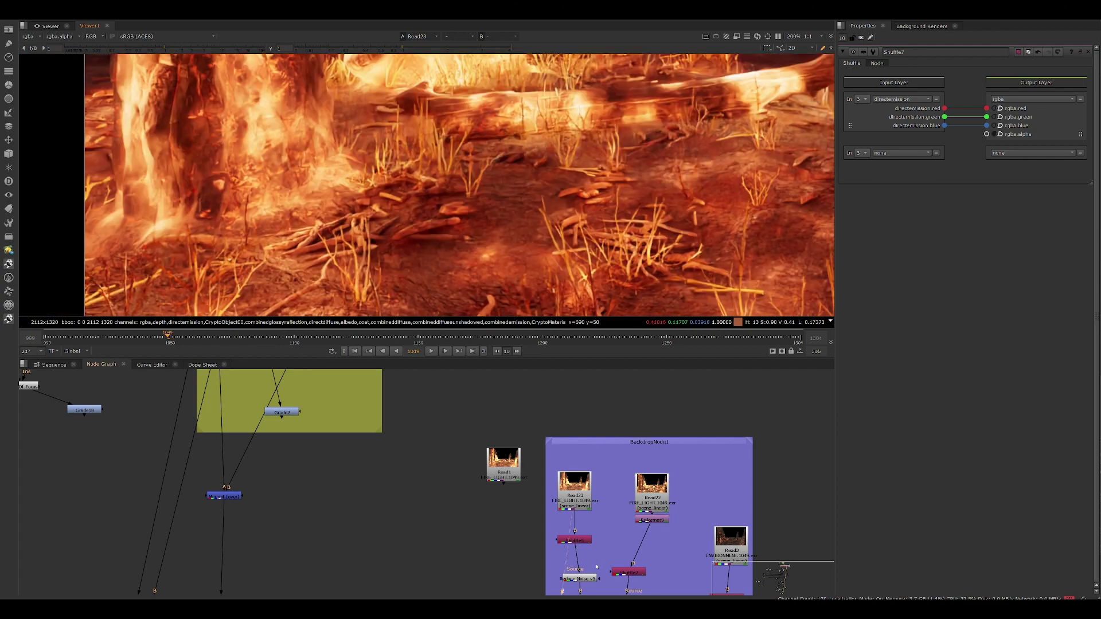
Step: View the shuffle node directly below Read23, play back its lighting pass and stop the playback
middle_click_drag(597, 567, 565, 523)
key("1")
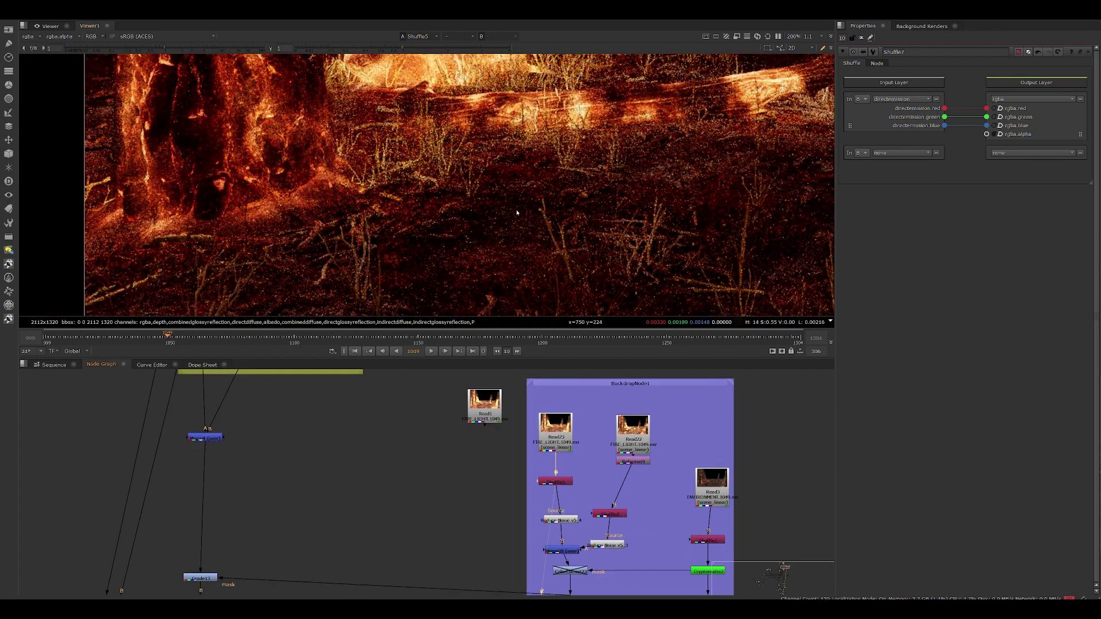
scroll(516, 209, "down", 5)
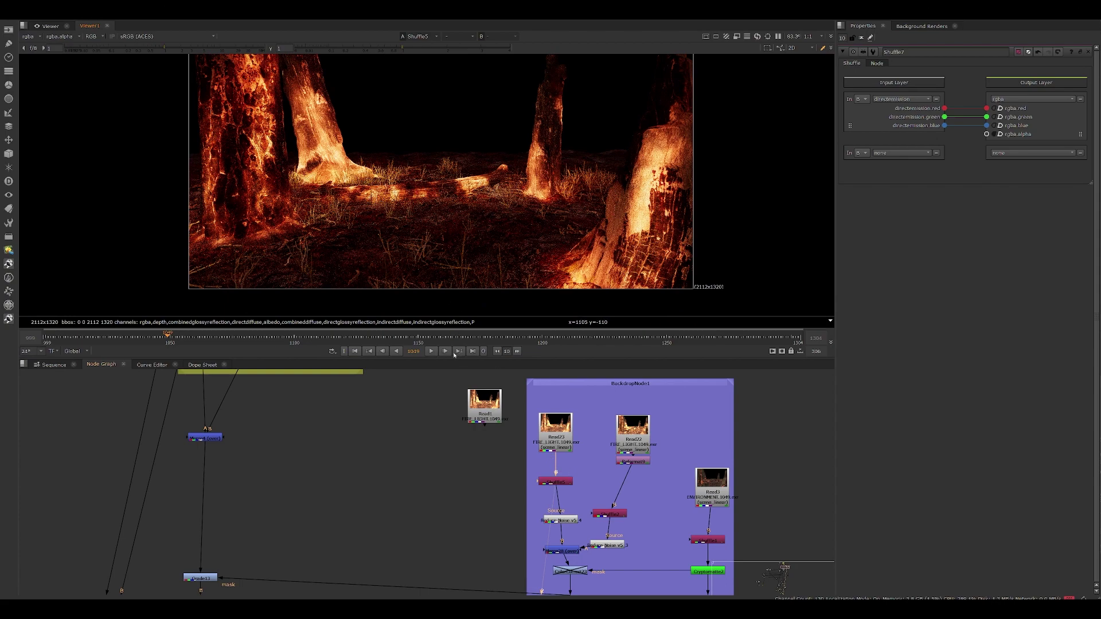
left_click(431, 351)
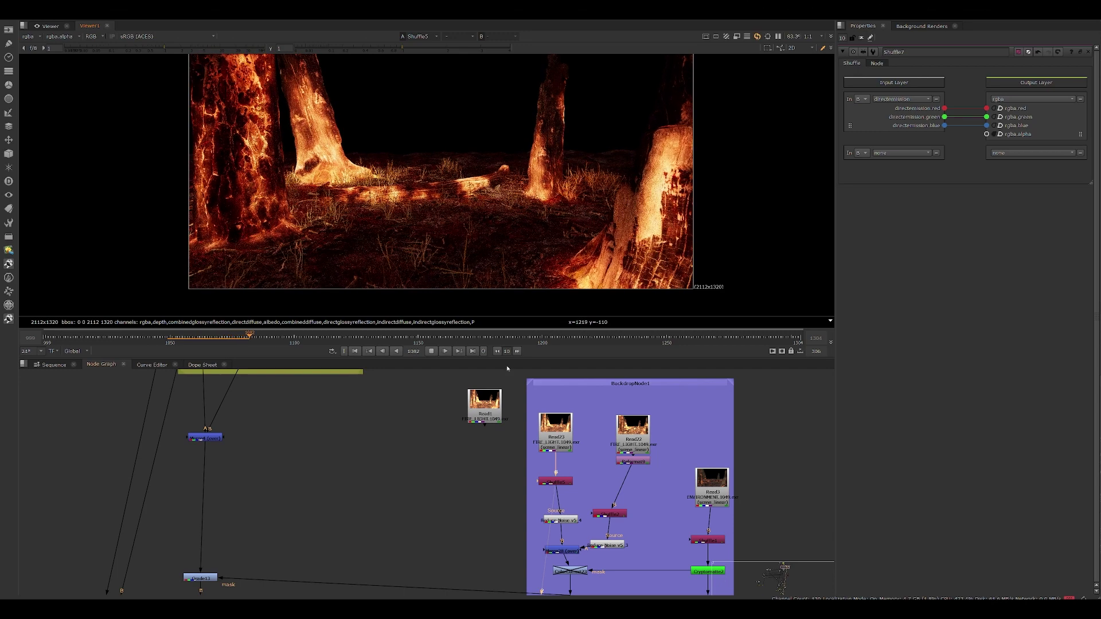
left_click(431, 351)
left_click_drag(562, 519, 563, 505)
Step: Show the ENVIRONMENT render from Read2 in the viewer at the current frame
middle_click_drag(95, 376, 382, 582)
left_click(498, 431)
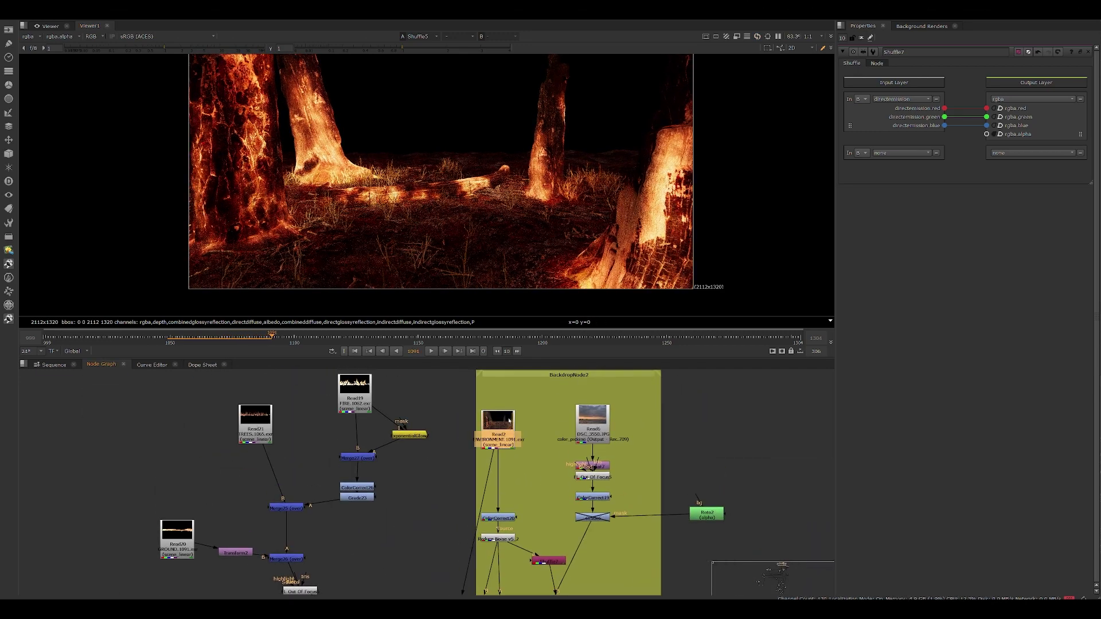
key("1")
middle_click_drag(507, 179, 462, 218)
Step: View the FIRE_LIGHT render from Read23 and examine the lit log, grass and trunks in detail
middle_click_drag(669, 566, 445, 414)
middle_click_drag(593, 519, 571, 516)
left_click(622, 538)
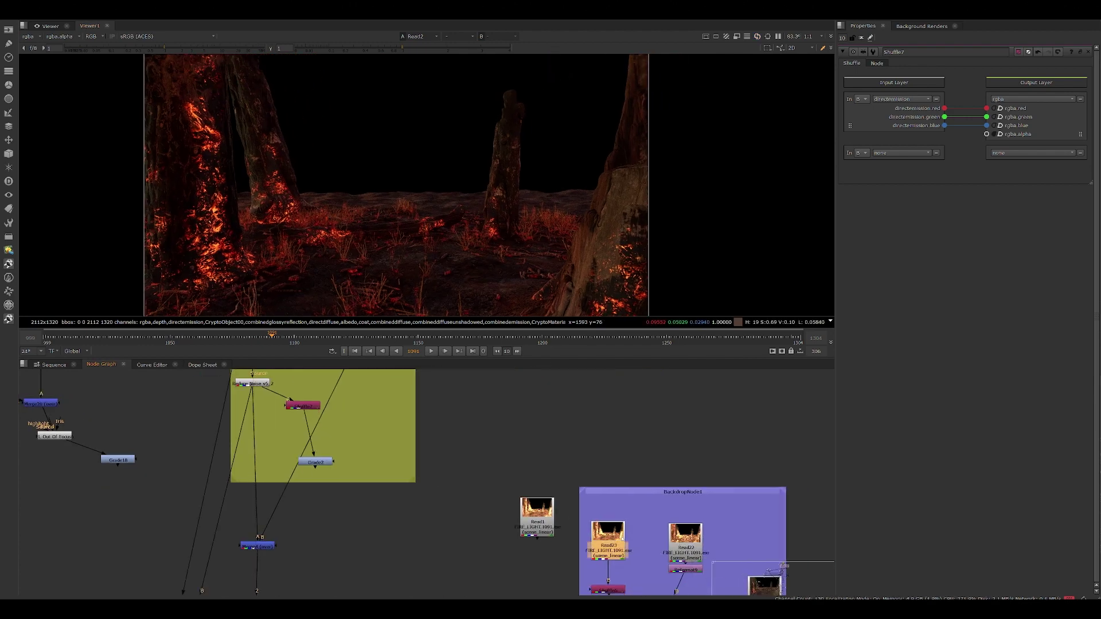
key("1")
middle_click_drag(316, 440, 529, 482)
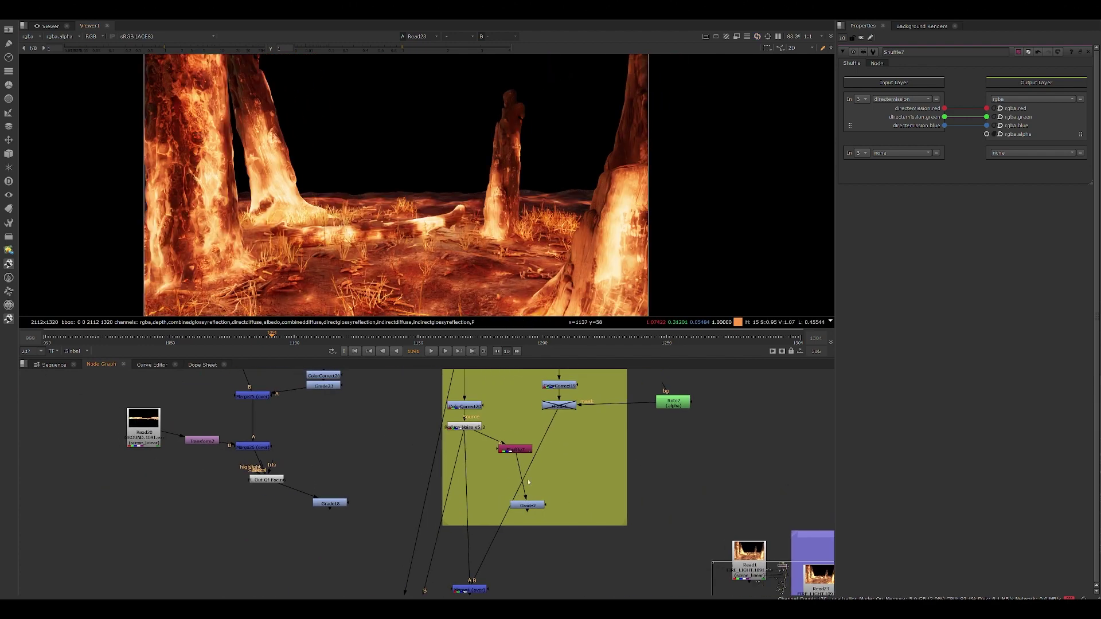
scroll(293, 287, "up", 5)
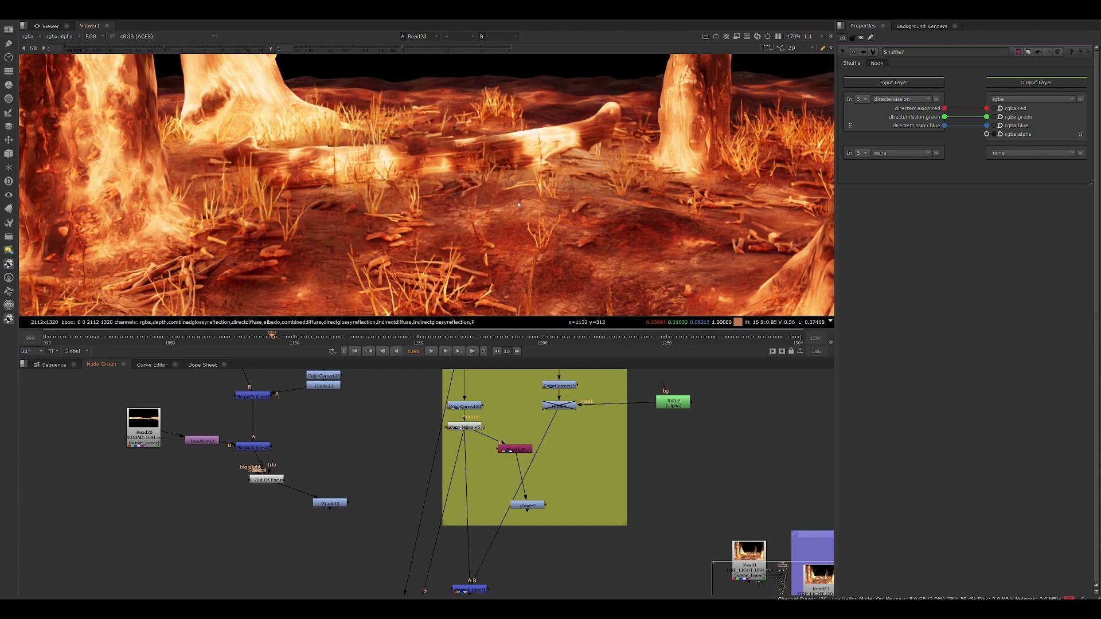
middle_click_drag(654, 175, 606, 232)
scroll(515, 437, "down", 1)
Step: Display the ENVIRONMENT render from Read2 and play it back to check the embers in motion
middle_click_drag(515, 437, 437, 513)
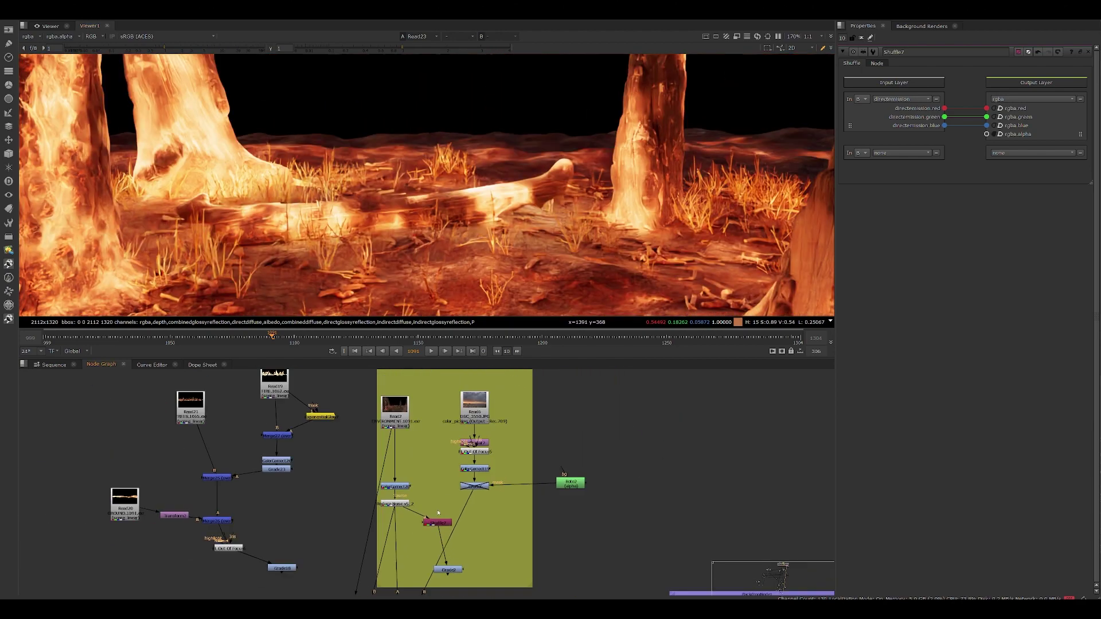
scroll(437, 512, "down", 1)
scroll(411, 429, "up", 4)
left_click(393, 412)
key("1")
scroll(425, 199, "down", 8)
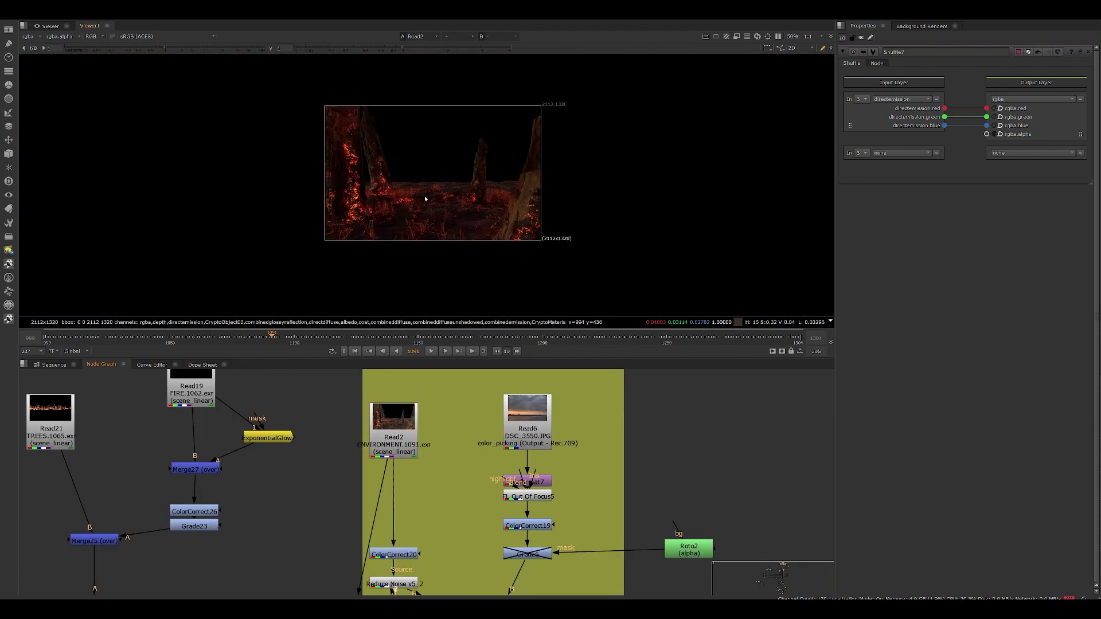
scroll(420, 245, "up", 2)
middle_click_drag(386, 150, 362, 174)
scroll(476, 232, "up", 3)
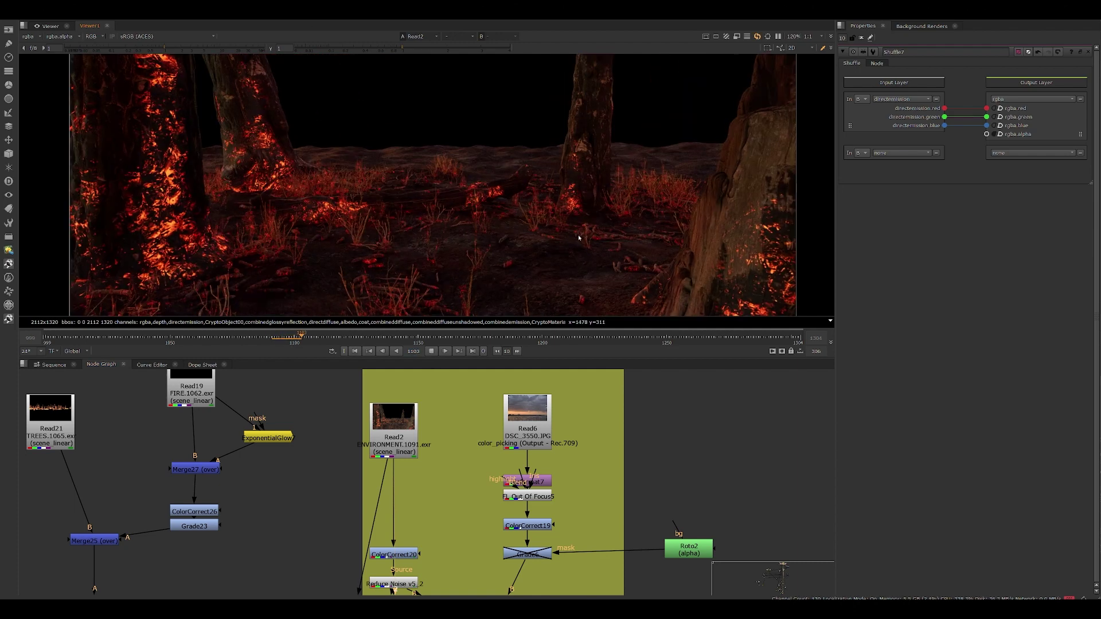
middle_click_drag(430, 251, 606, 302)
scroll(410, 218, "down", 2)
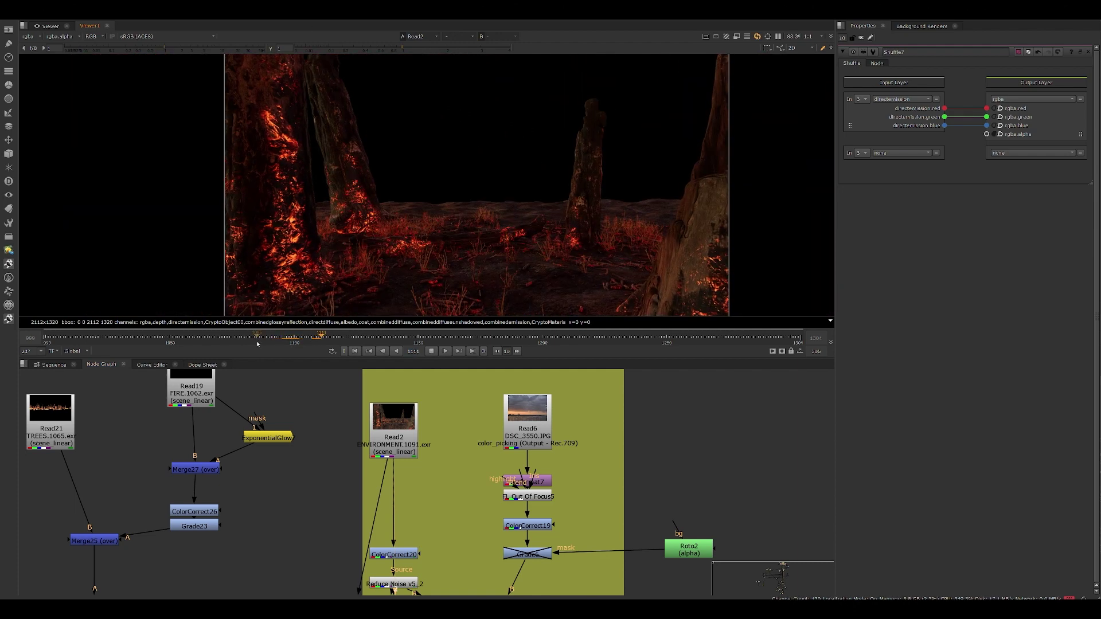
Step: Continue the Read2 playback from an earlier frame and inspect the embers, branches and ground close up
left_click(246, 337)
middle_click_drag(406, 425, 386, 339)
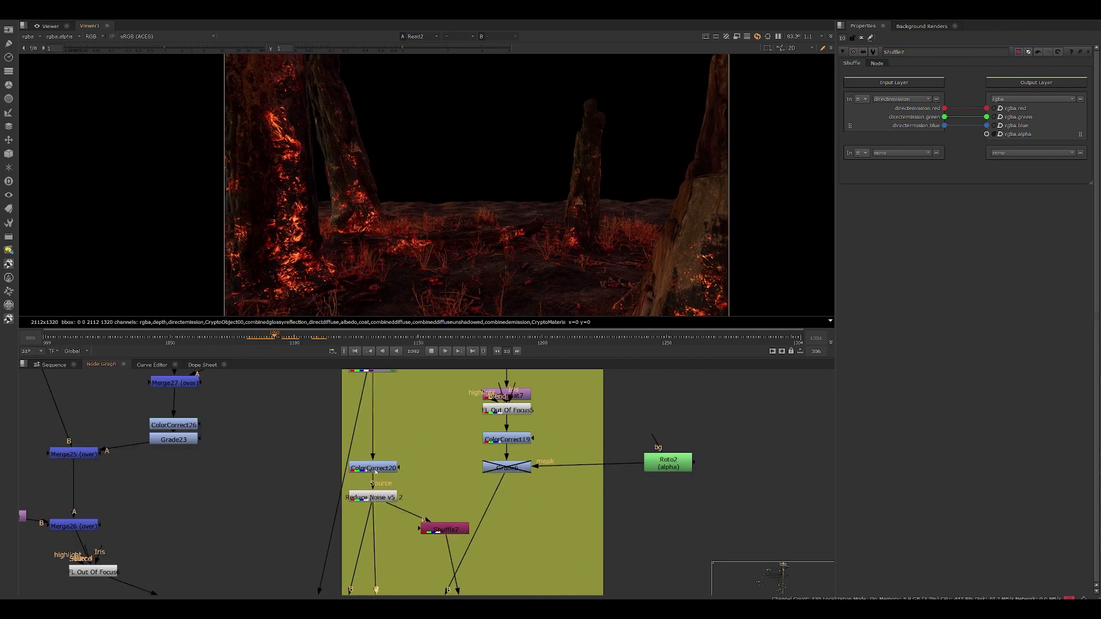
scroll(470, 250, "up", 5)
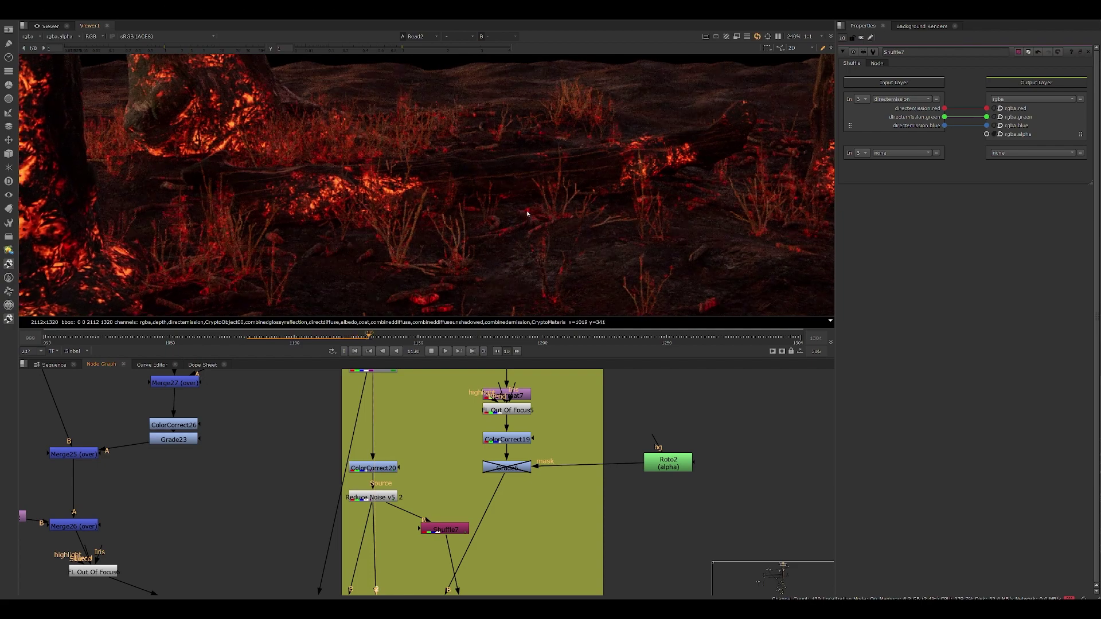
scroll(386, 257, "down", 4)
scroll(387, 257, "up", 2)
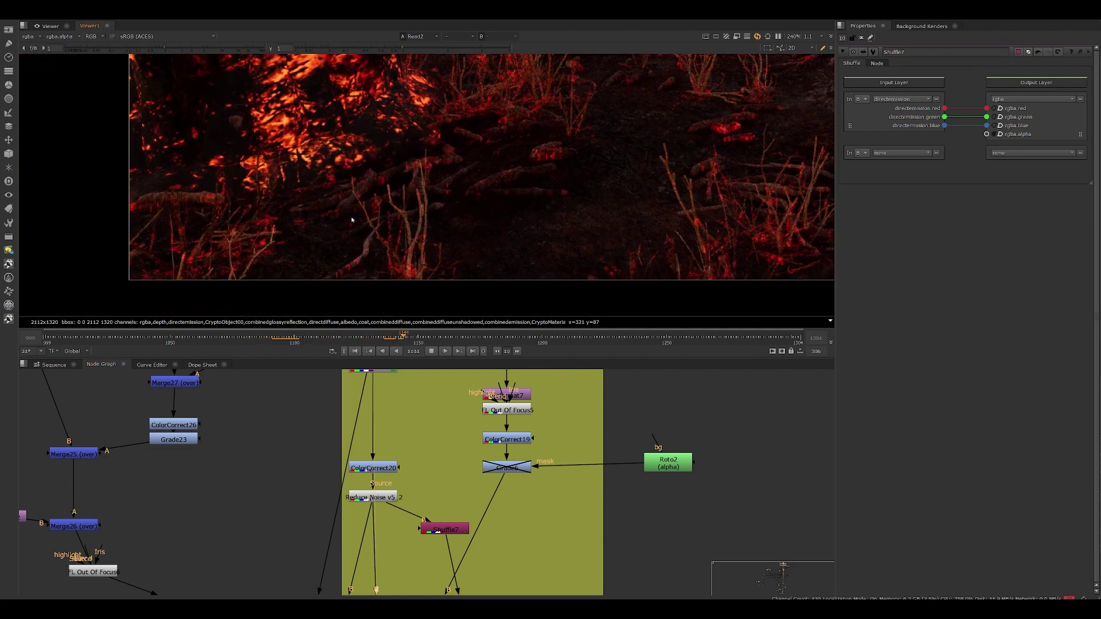
scroll(603, 179, "up", 1)
scroll(423, 224, "up", 1)
scroll(422, 223, "down", 3)
scroll(534, 206, "up", 3)
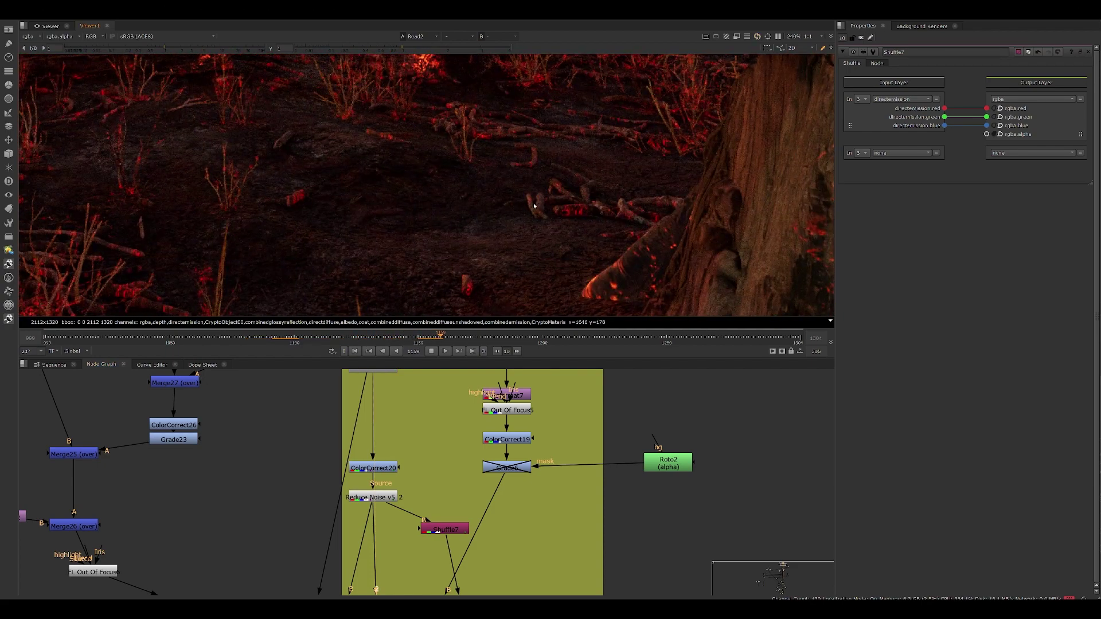
scroll(520, 254, "down", 4)
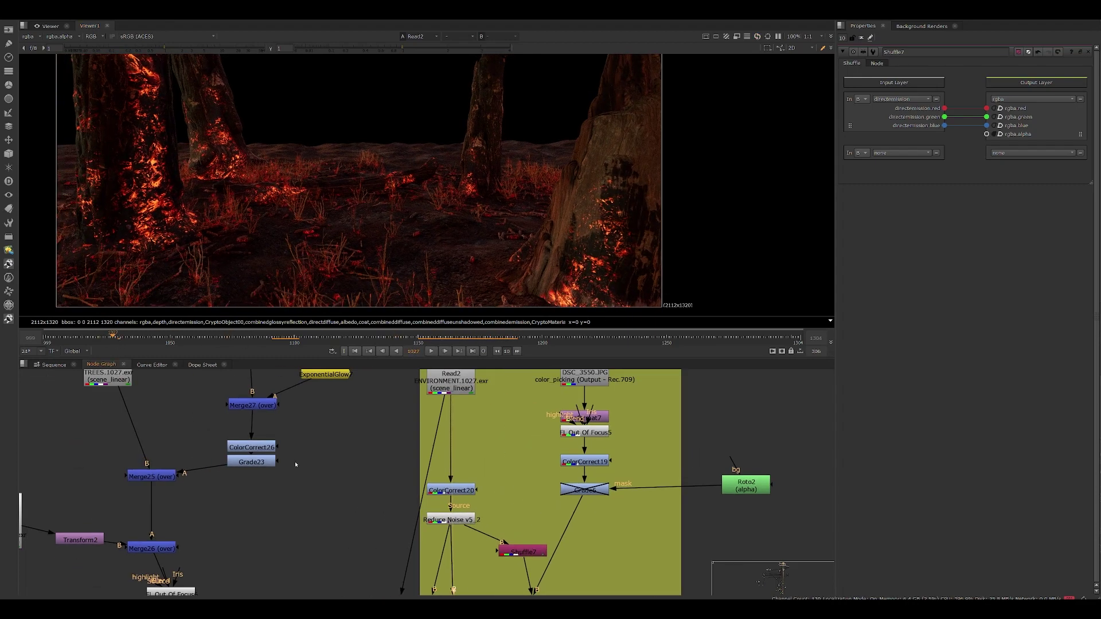
Step: Switch to Houdini, look inside the Dead_Branches_0 subnetwork and return to the object level
mouse_move(480, 562)
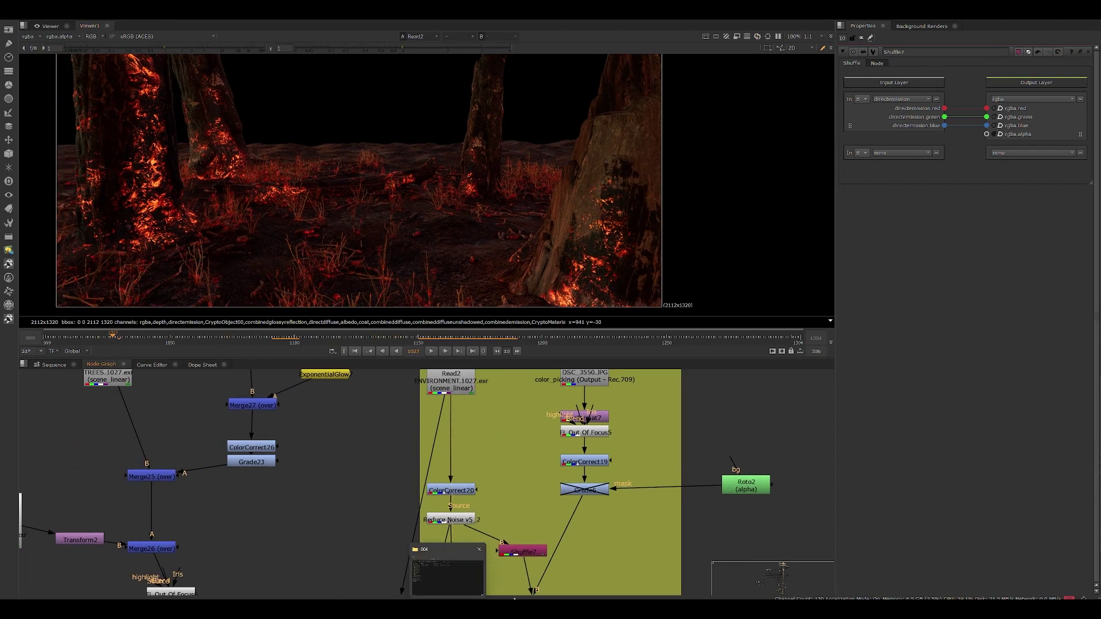
mouse_move(514, 603)
left_click(549, 575)
scroll(630, 478, "down", 4)
middle_click_drag(625, 477, 625, 502)
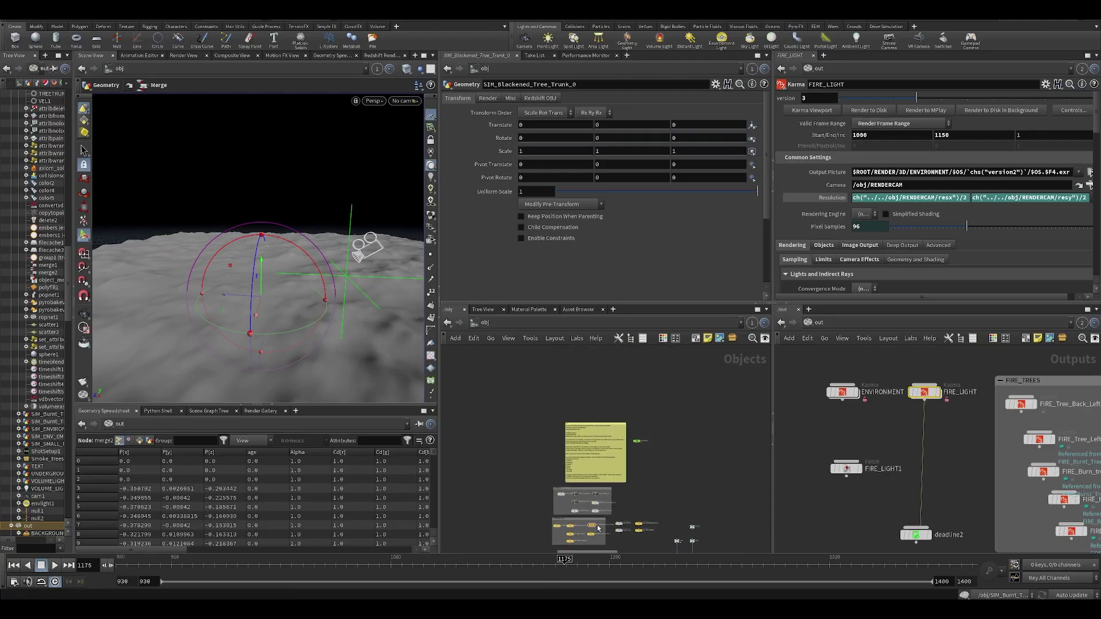
scroll(598, 528, "up", 5)
double_click(501, 486)
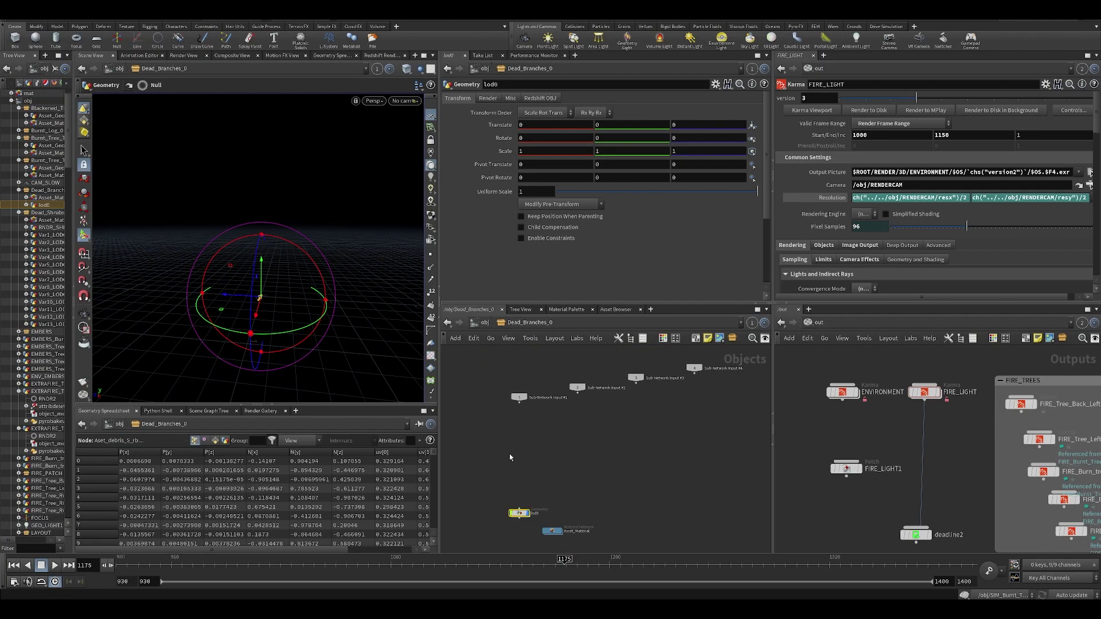
left_click(483, 324)
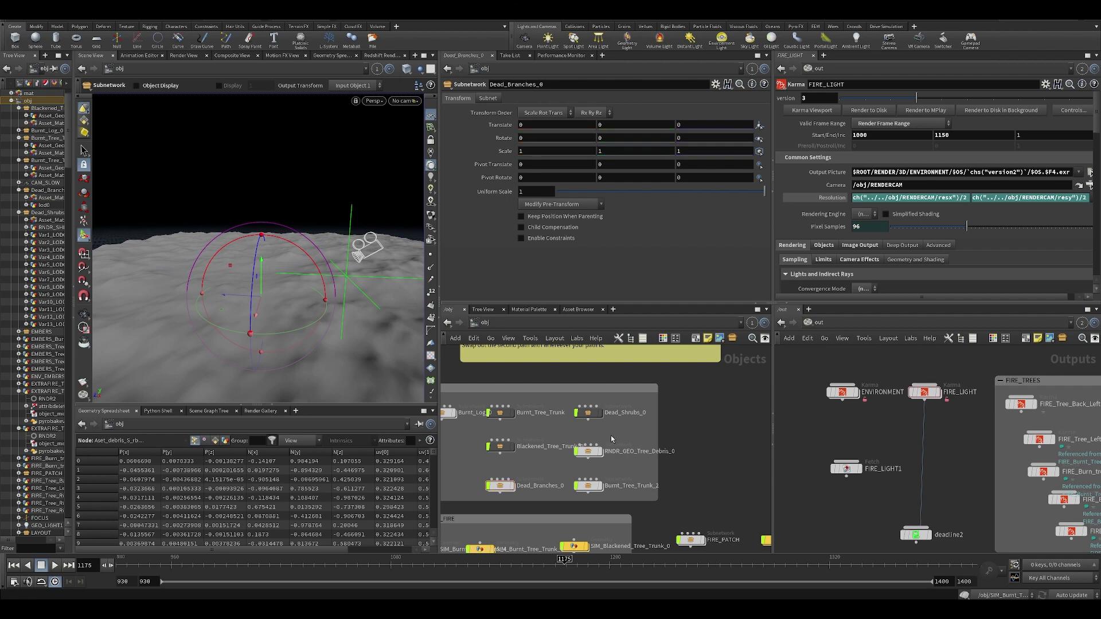
Step: Examine the scattered shrubs in RNDR_SHRUBS inside the Dead_Shrubs_0 subnetwork, then return to the object level
middle_click_drag(611, 435, 623, 423)
double_click(600, 400)
middle_click_drag(711, 501, 594, 498)
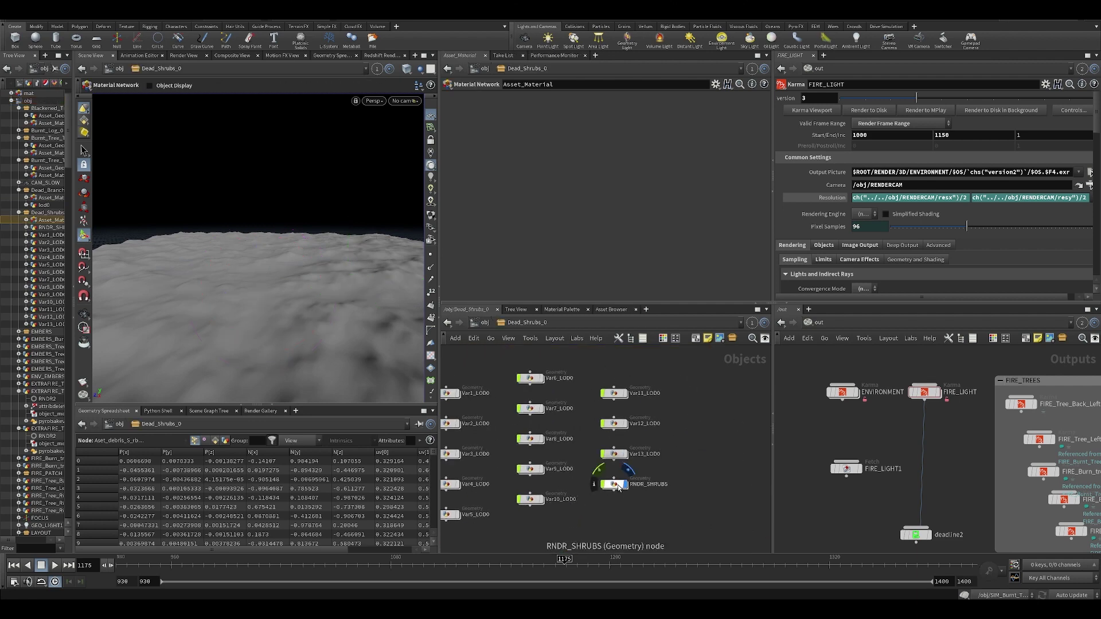
double_click(622, 485)
middle_click_drag(718, 475, 706, 486)
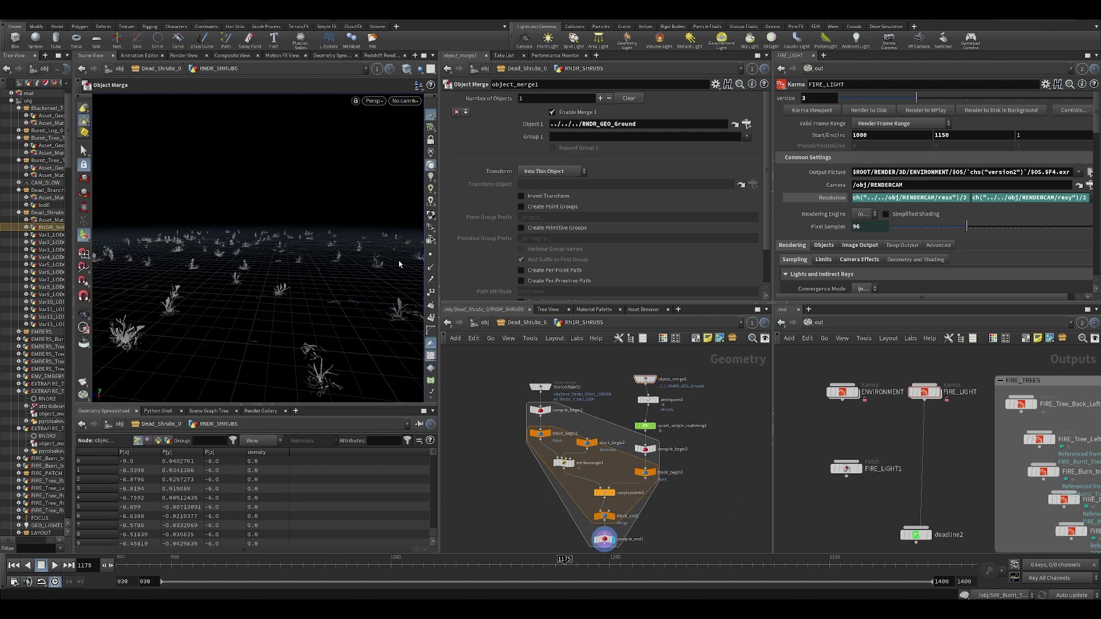
left_click(484, 323)
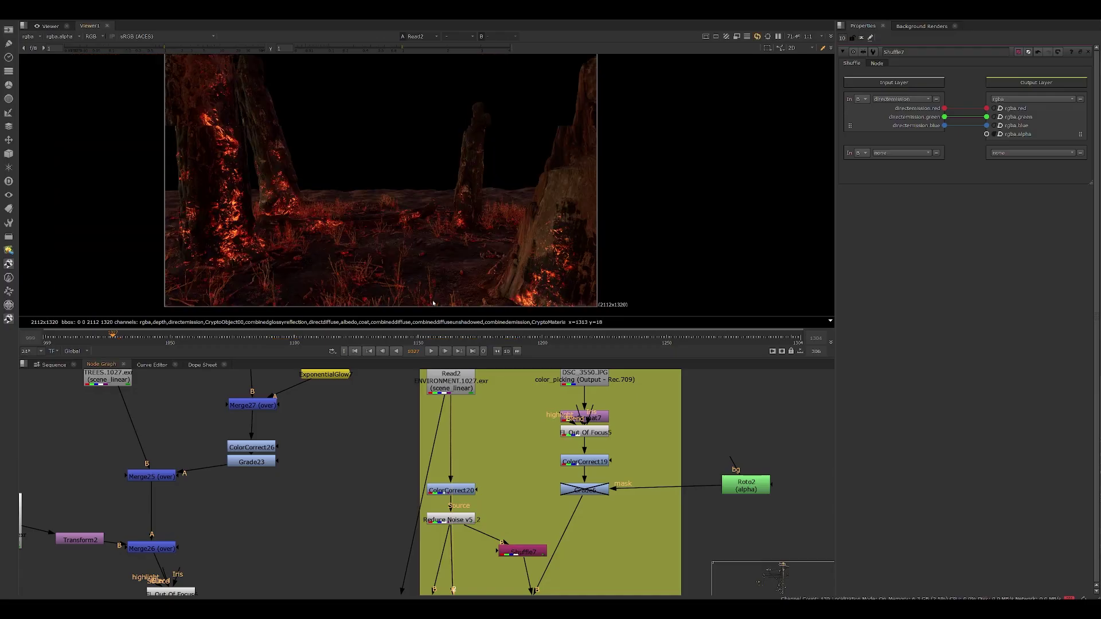
Step: In Nuke, view the shuffle and Reduce Noise nodes below the FIRE_LIGHT Read23 in BackdropNode1
scroll(383, 260, "down", 1)
scroll(574, 447, "down", 5)
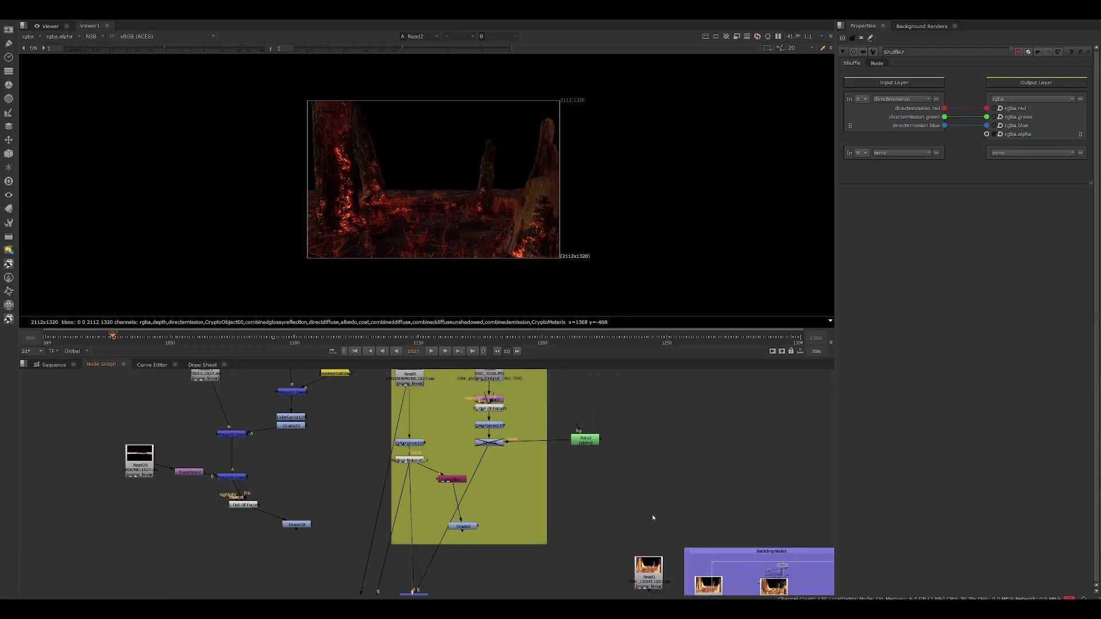
scroll(574, 448, "up", 4)
middle_click_drag(480, 398, 425, 321)
middle_click_drag(611, 585, 437, 416)
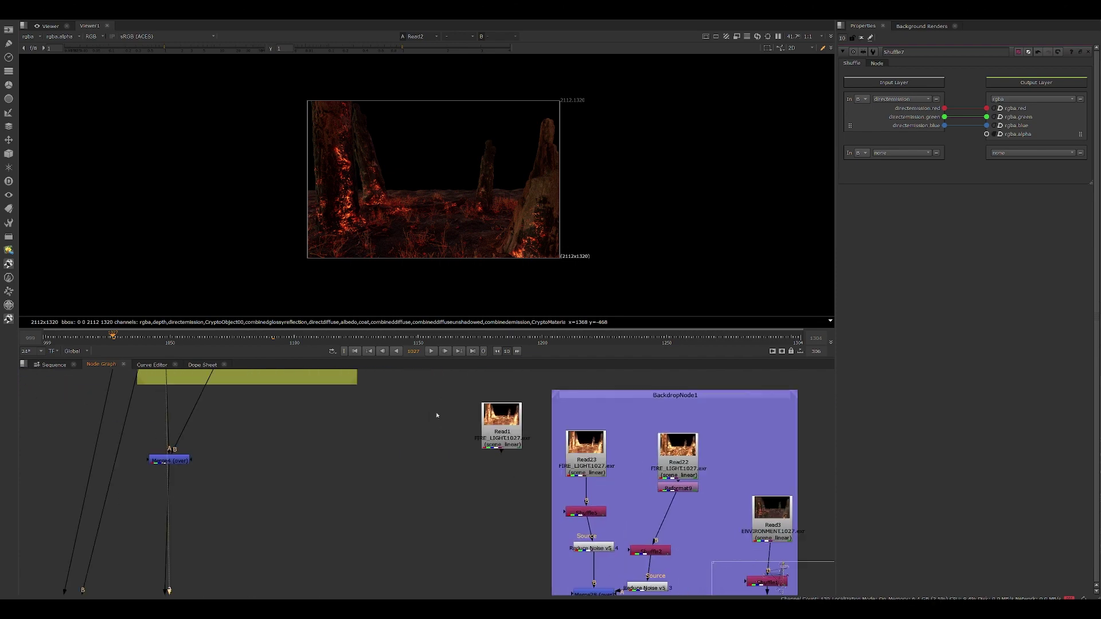
left_click(591, 514)
key("1")
left_click(594, 548)
key("1")
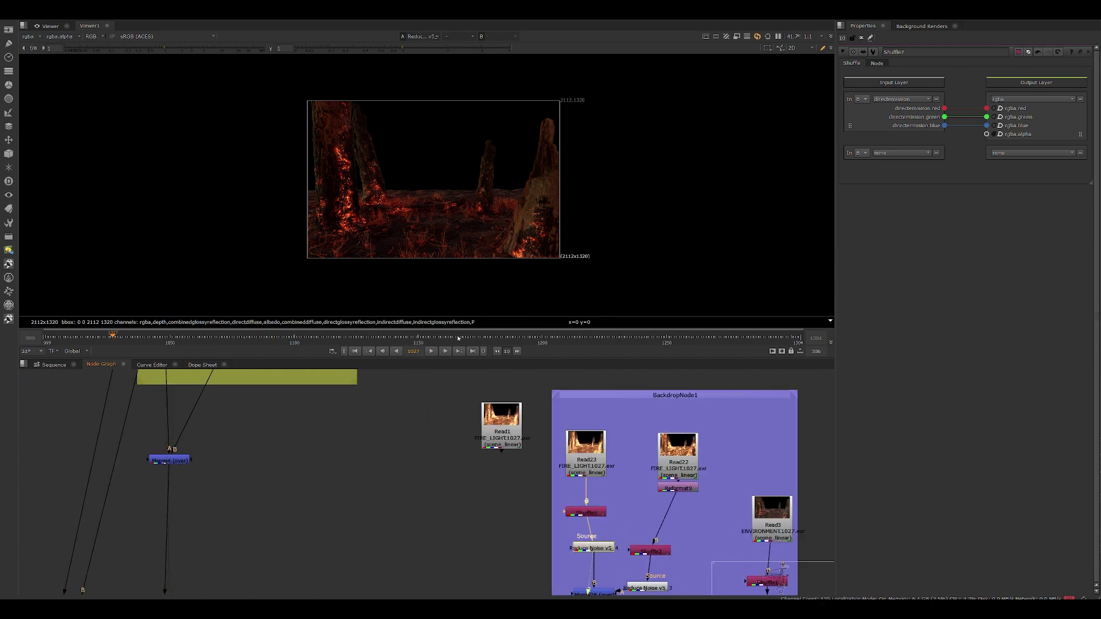
Step: Show the shuffle node below Read23 and inspect the noise on the ground and log close up before denoising
scroll(380, 225, "up", 4)
left_click(587, 513)
key("1")
middle_click_drag(399, 205, 385, 148)
scroll(428, 255, "up", 4)
middle_click_drag(596, 540, 517, 428)
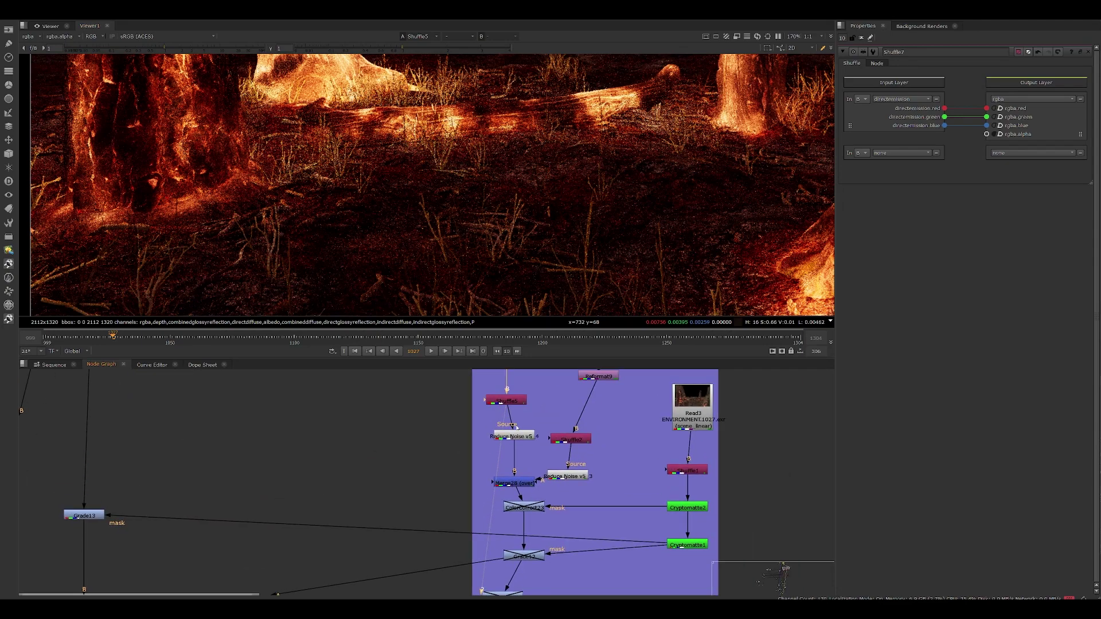
Step: Display the Reduce Noise result of the FIRE_LIGHT pass and check the denoised ground and log during playback
left_click(521, 437)
key("1")
scroll(459, 270, "down", 4)
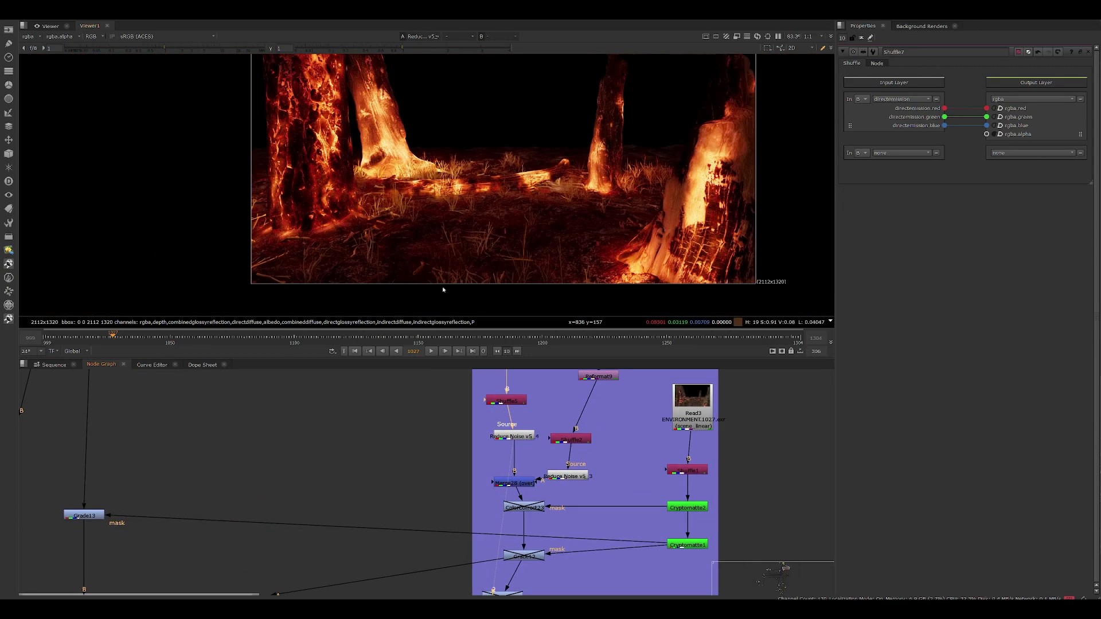
scroll(429, 240, "up", 4)
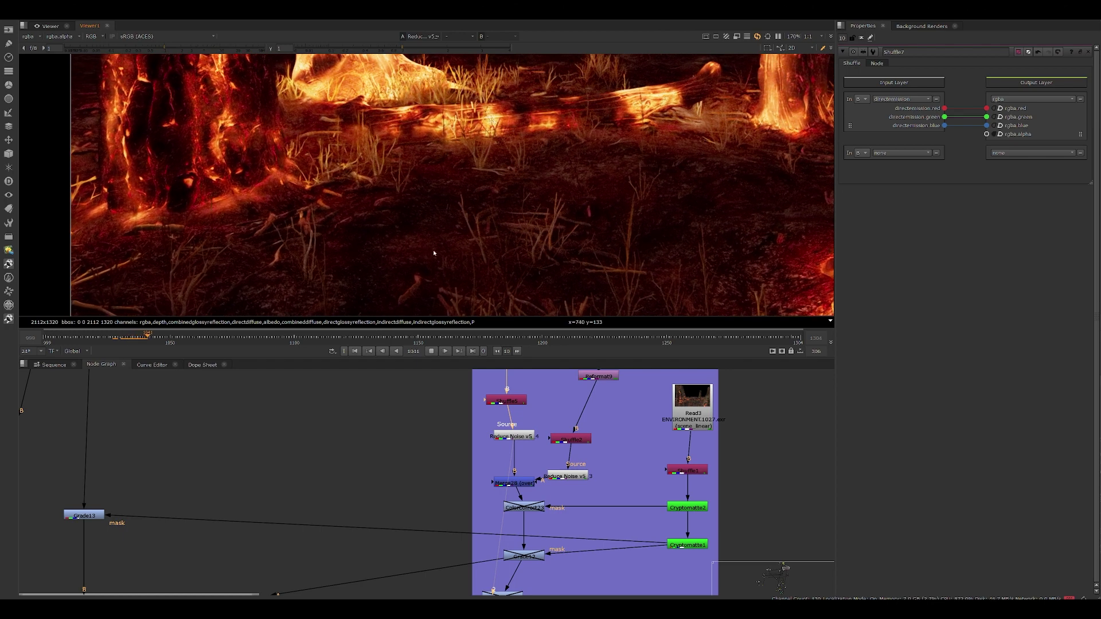
left_click(430, 352)
Step: View the output of the active merge in the environment backdrop, where the FIRE_LIGHT branch joins the main comp
middle_click_drag(315, 434, 438, 449)
scroll(438, 448, "down", 1)
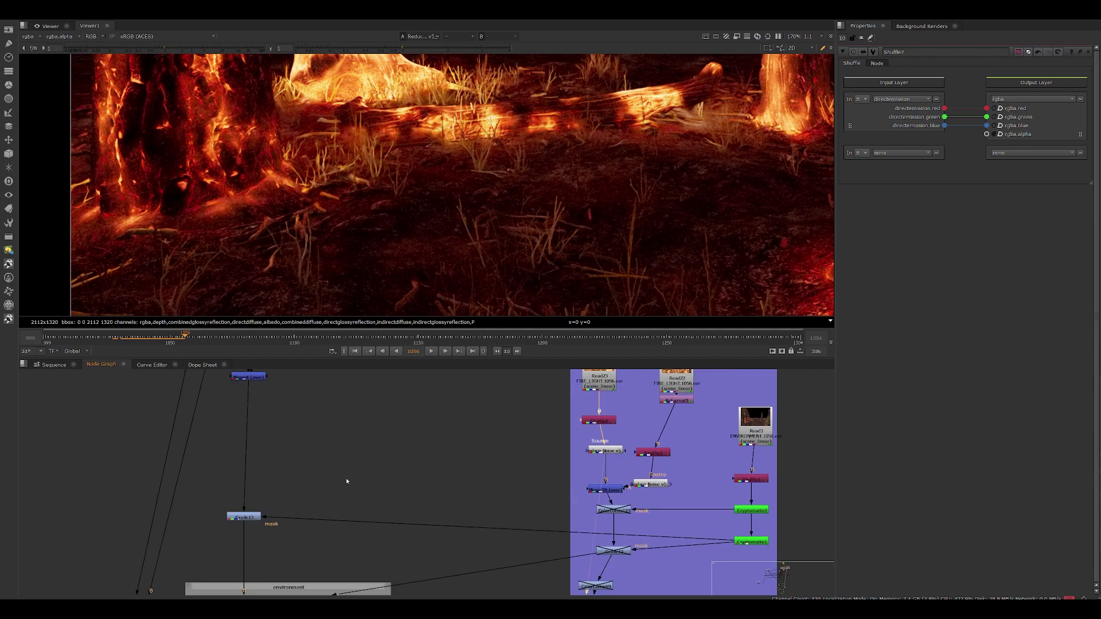
left_click(236, 519)
middle_click_drag(341, 546, 355, 461)
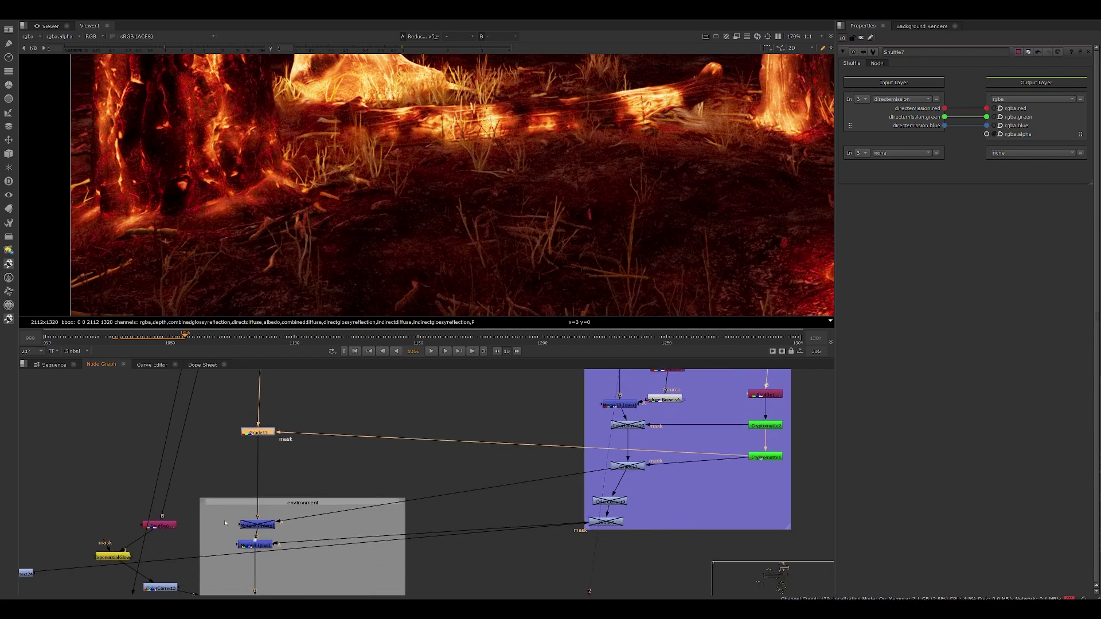
left_click(264, 525)
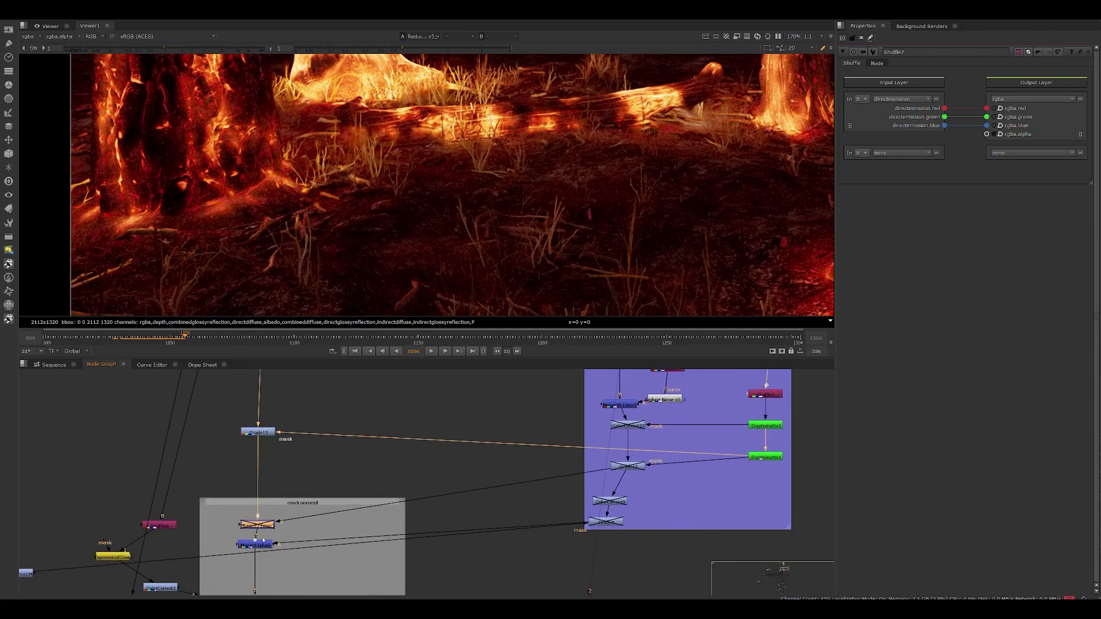
left_click(257, 546)
key("1")
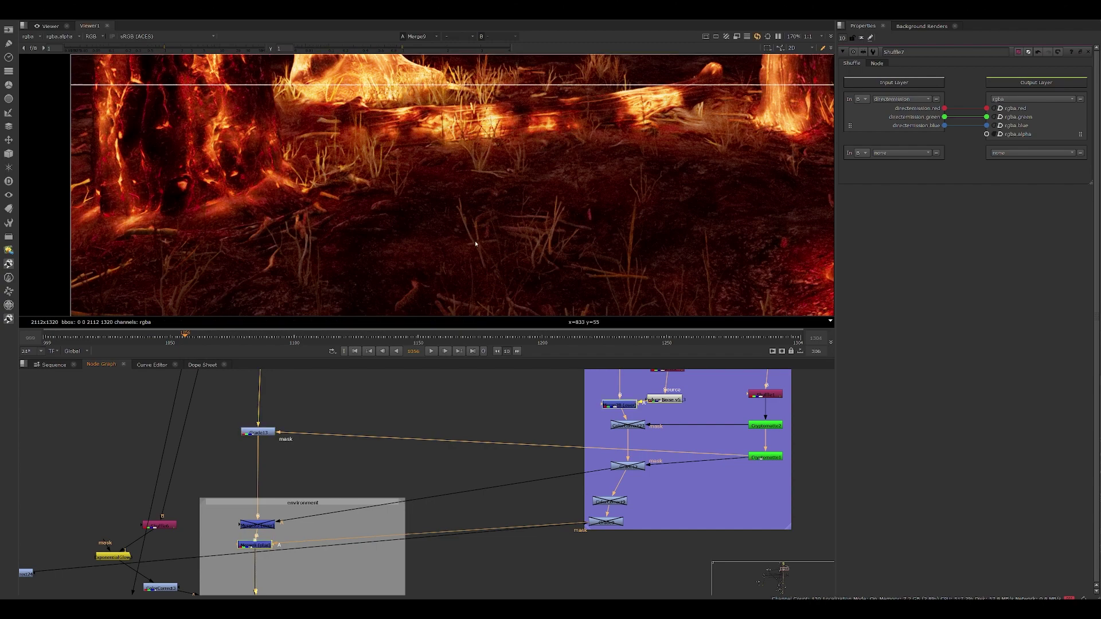
Step: Examine the merged forest image, from the full frame to close-ups of the burning trunks and ground
scroll(433, 199, "down", 5)
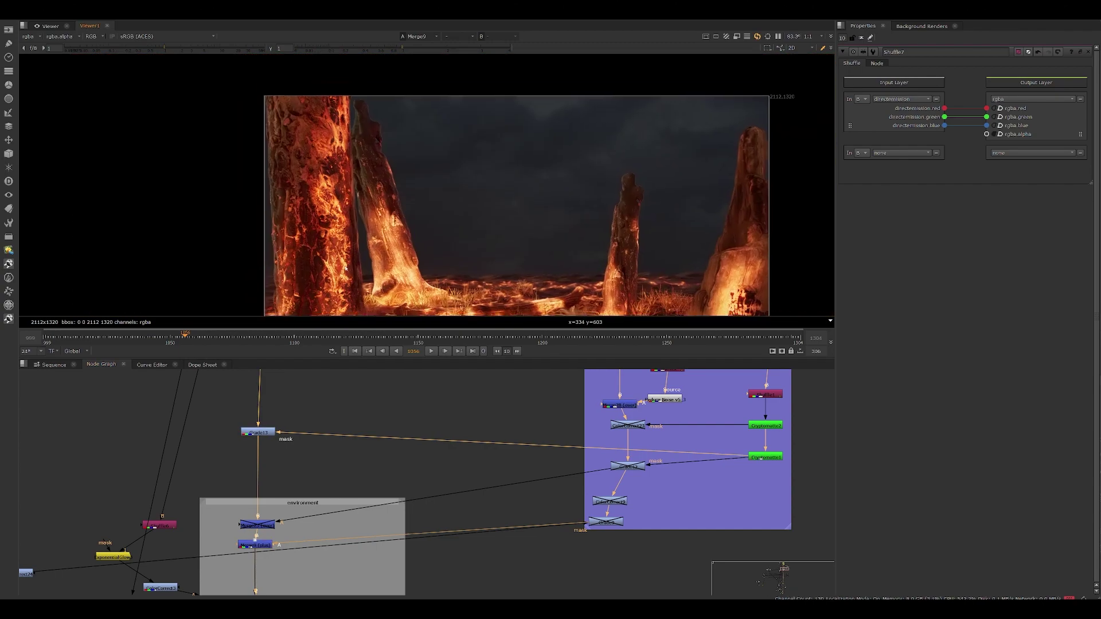
scroll(277, 161, "up", 10)
middle_click_drag(528, 187, 253, 198)
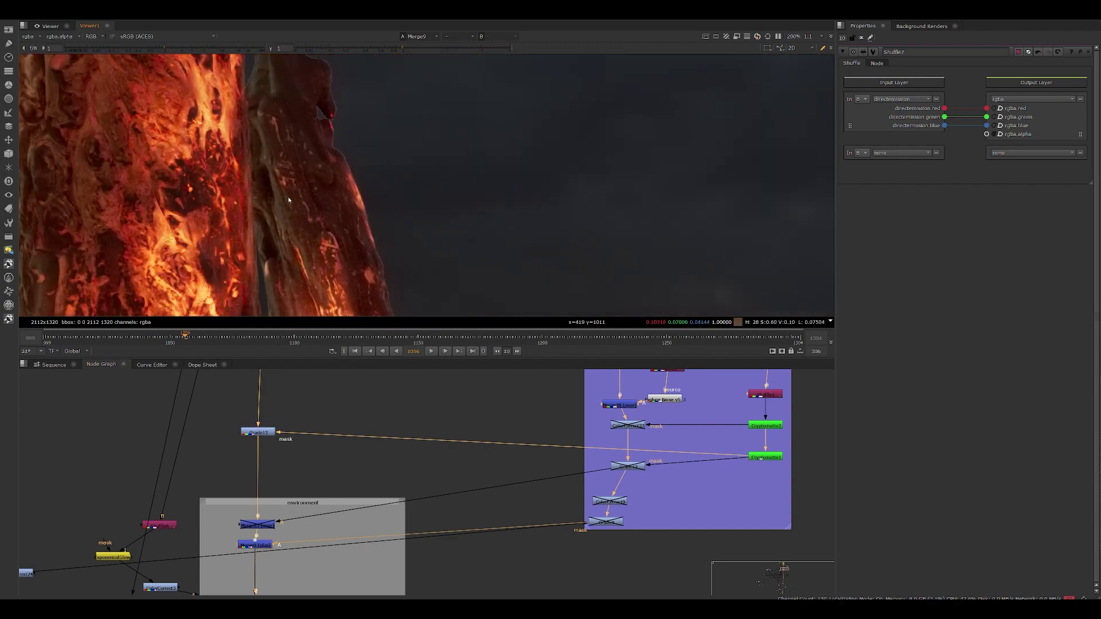
scroll(505, 264, "down", 7)
scroll(459, 138, "down", 1)
middle_click_drag(528, 273, 831, 109)
scroll(524, 154, "up", 4)
middle_click_drag(512, 239, 378, 152)
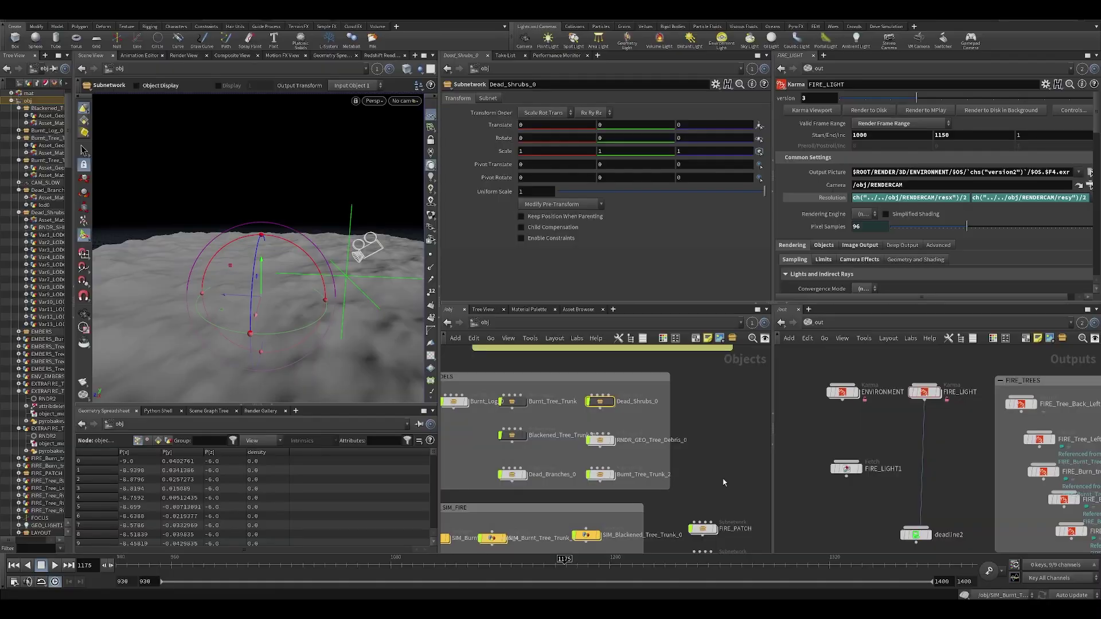
Step: In Houdini's output network, show the Karma render settings of FIRE_LIGHT and ENVIRONMENT in turn
middle_click_drag(839, 376, 881, 415)
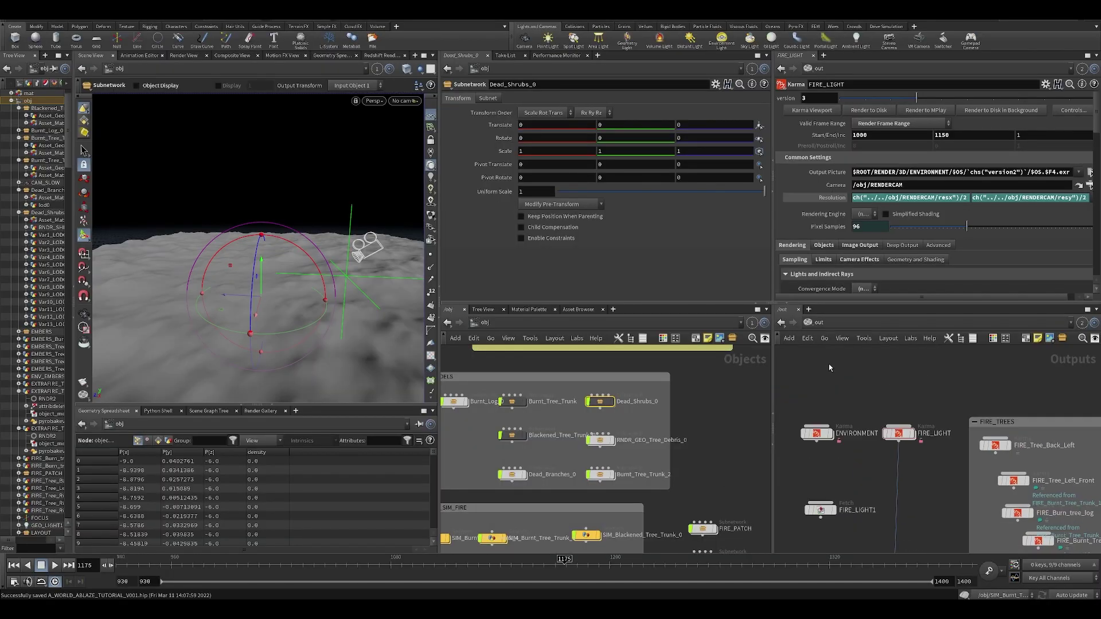
left_click(897, 436)
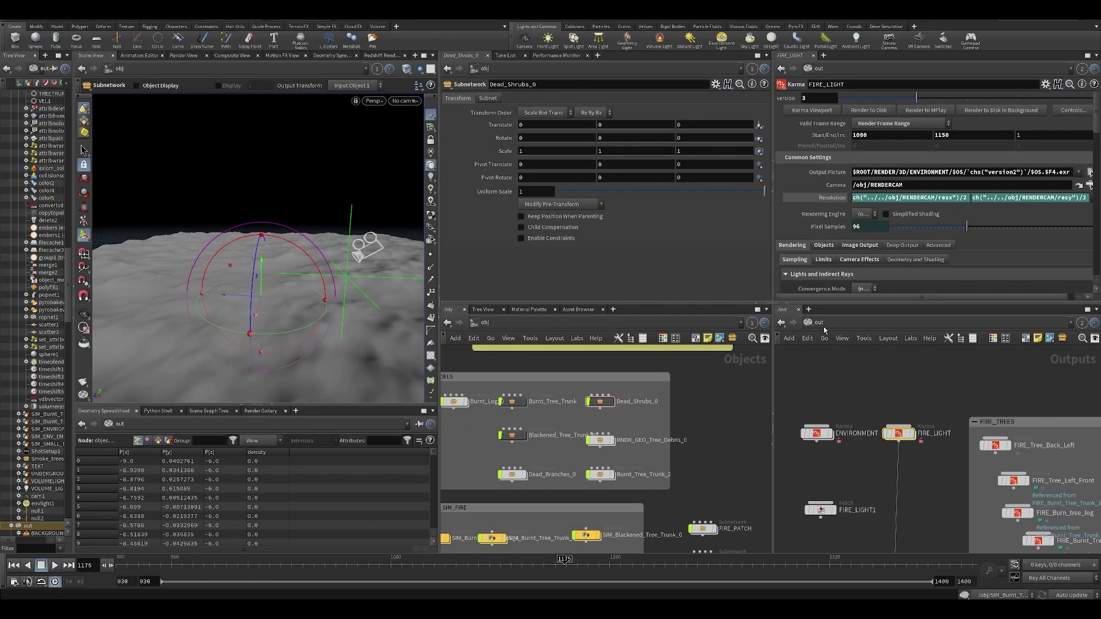
left_click(817, 433)
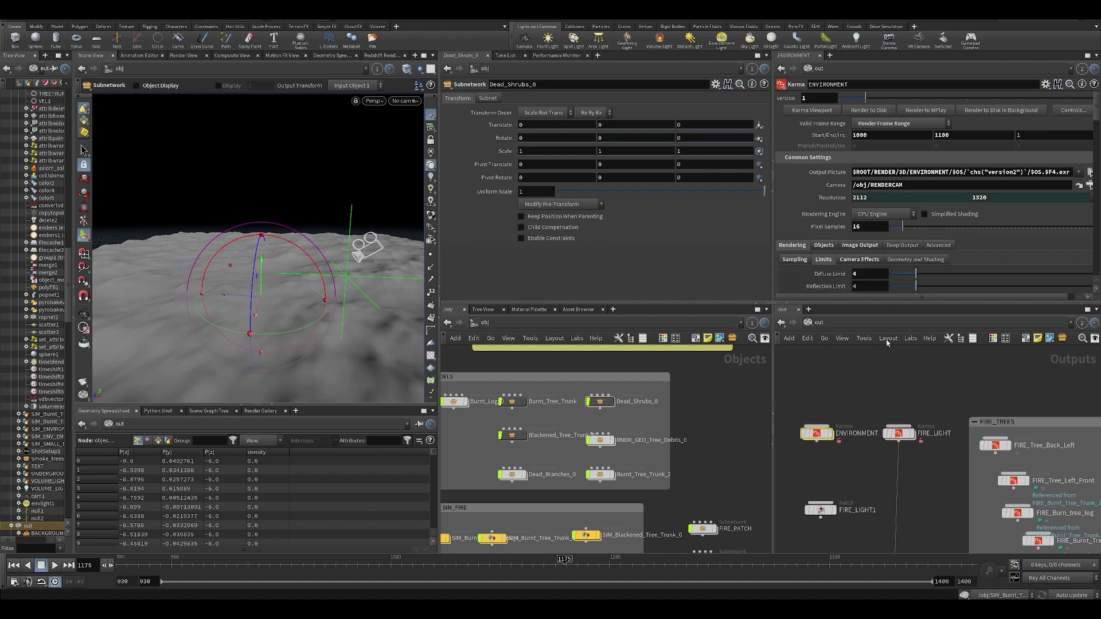
left_click_drag(806, 393, 807, 486)
Step: Review FIRE_LIGHT's Karma render settings, including the expression that halves the RENDERCAM horizontal resolution
left_click(898, 433)
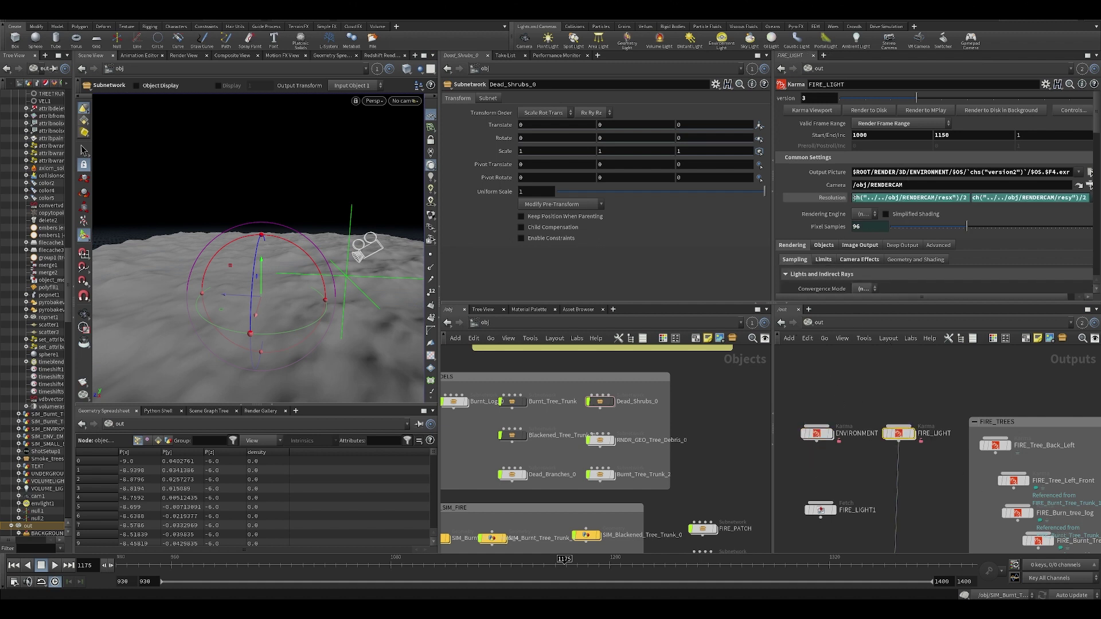
scroll(855, 206, "down", 5)
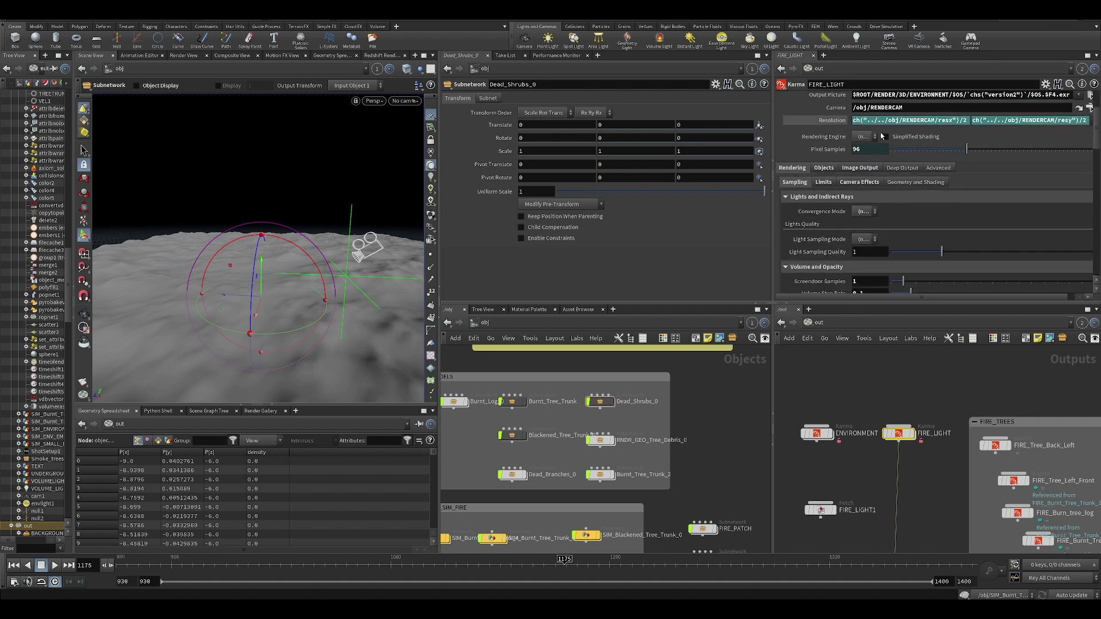
scroll(885, 141, "up", 3)
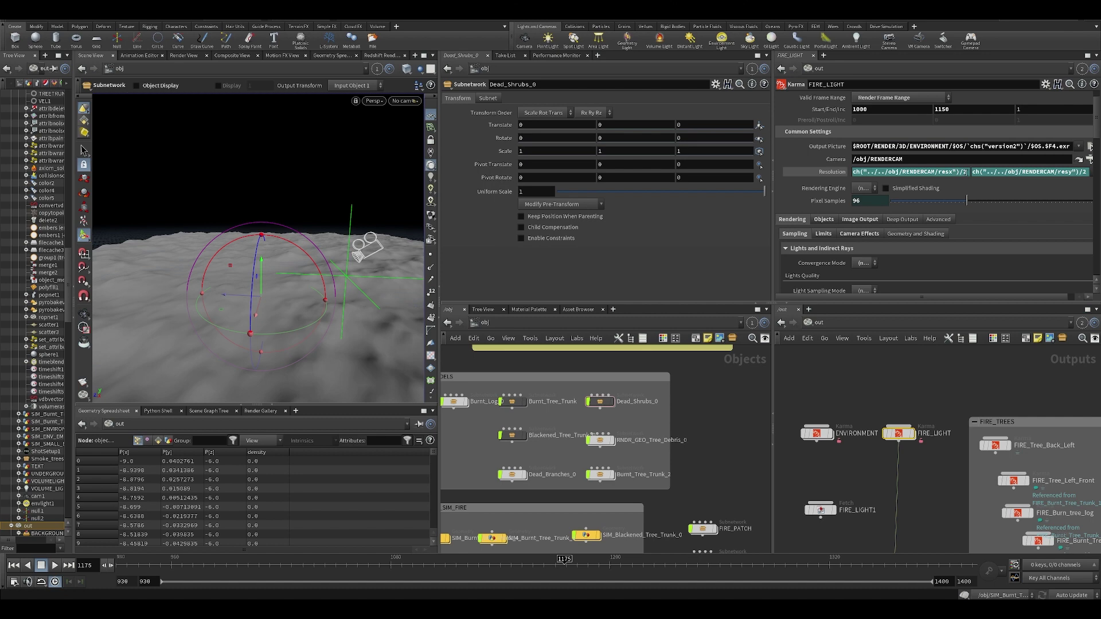
left_click(967, 173)
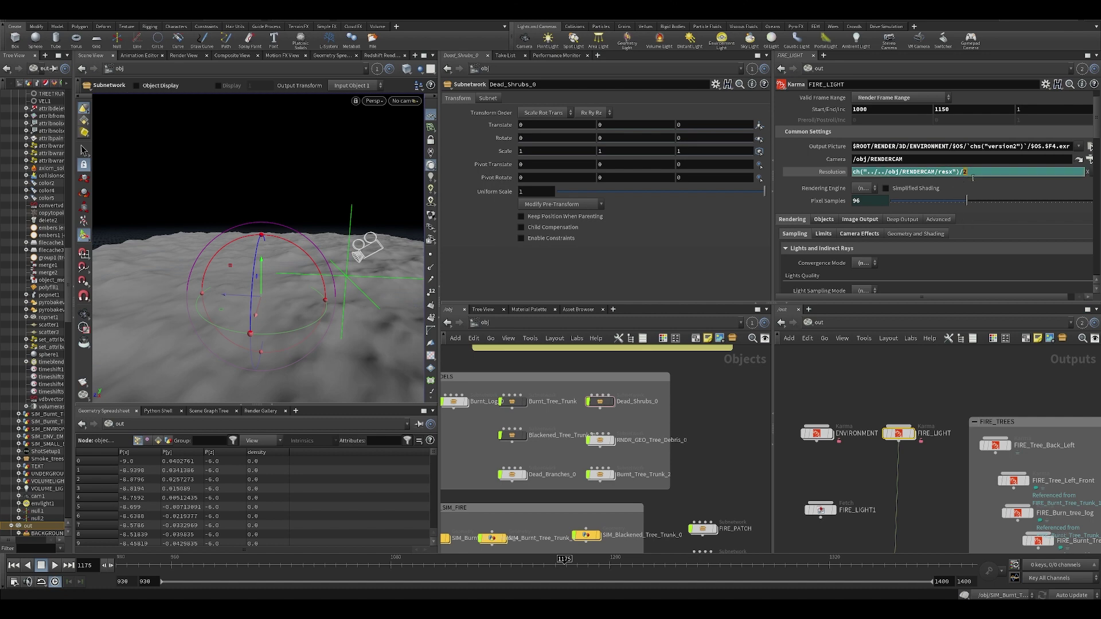
left_click(893, 363)
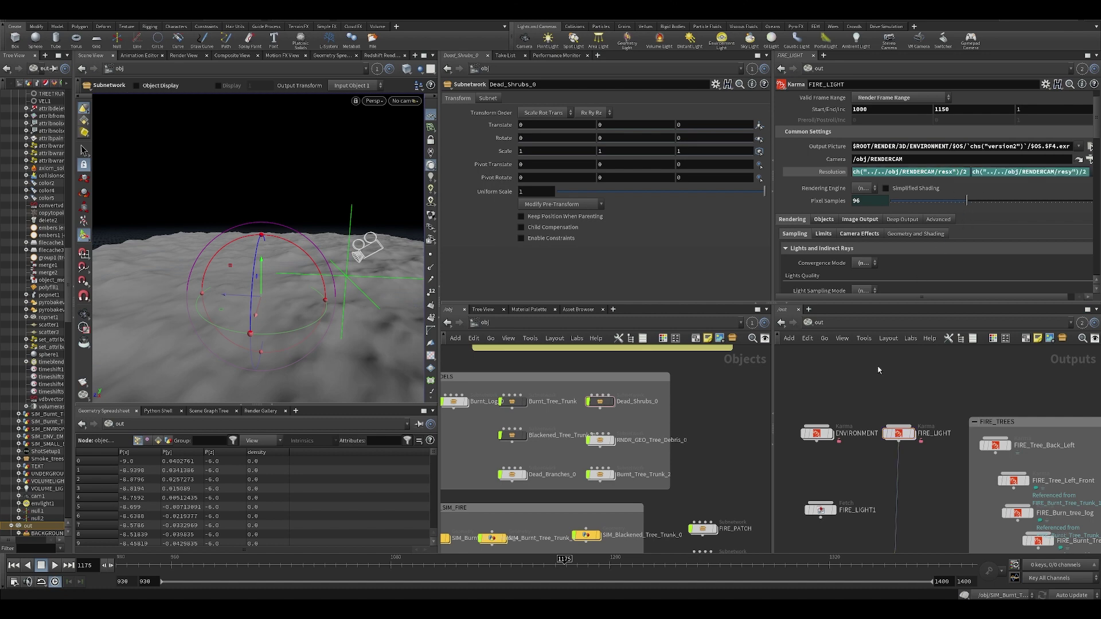
Step: Delete the deadline2 node connected to FIRE_LIGHT in the output network
scroll(856, 392, "down", 3)
scroll(902, 436, "up", 3)
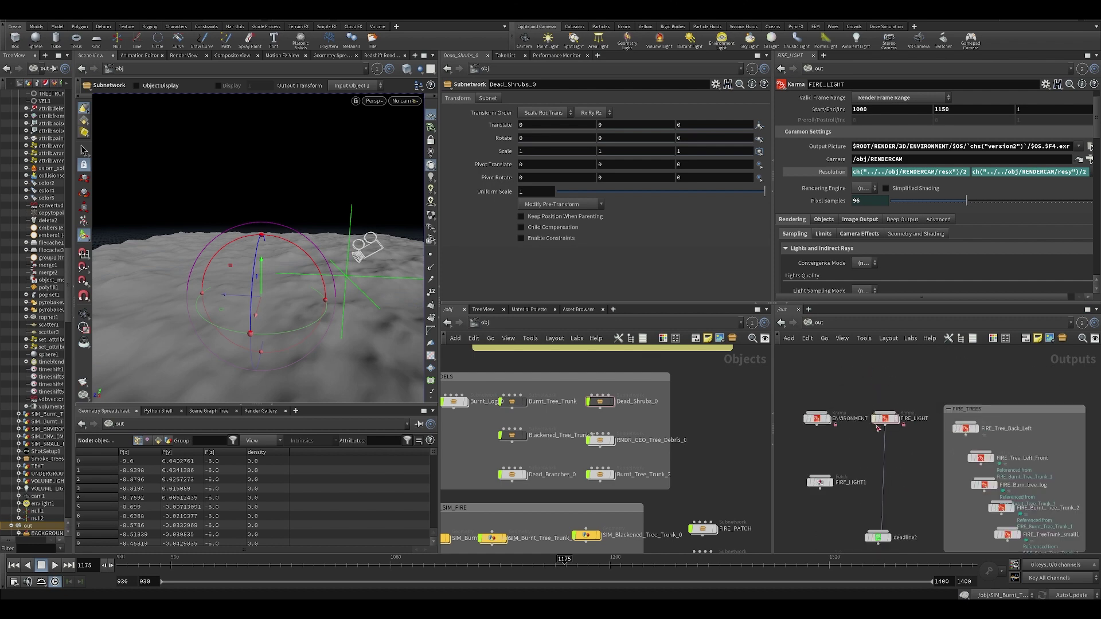
left_click_drag(848, 522, 846, 523)
key("Delete")
Step: Select the ENVIRONMENT Karma node to show its settings and save the scene file A_WORLD_ABLAZE_TUTORIAL_V001.hip
middle_click_drag(849, 425, 851, 467)
left_click_drag(843, 380, 895, 464)
left_click_drag(796, 450, 798, 451)
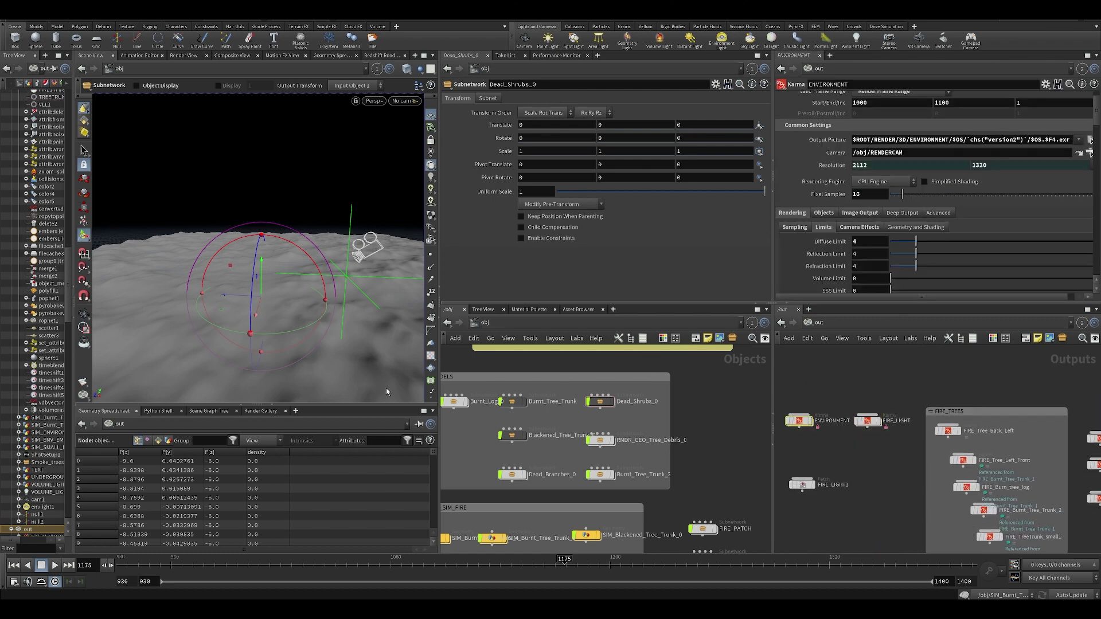
middle_click_drag(694, 490, 749, 441)
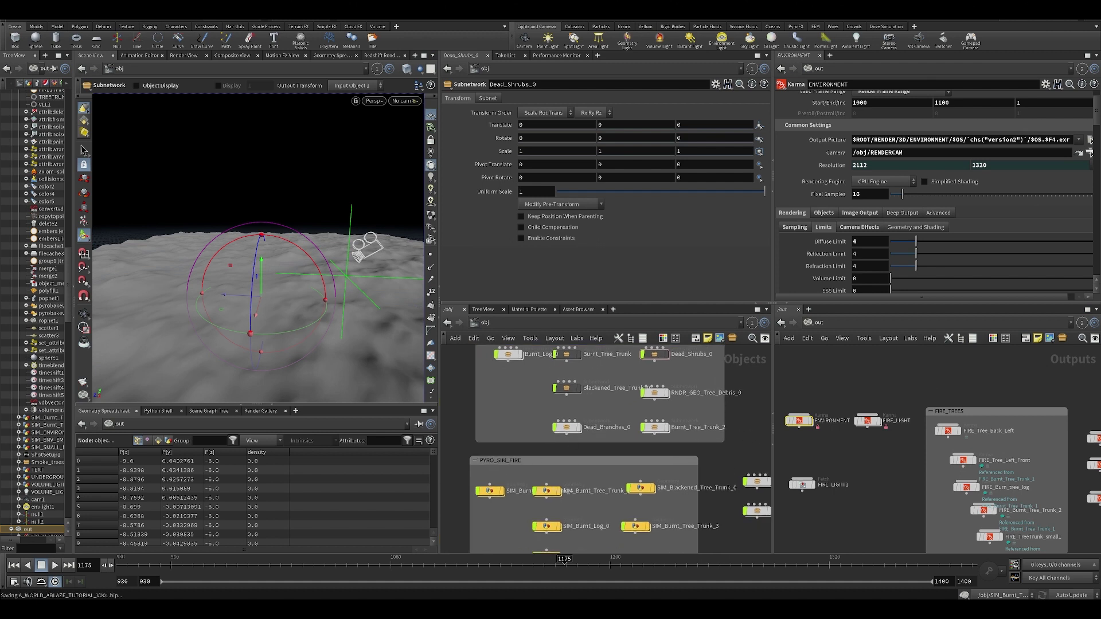
Step: Switch to Nuke, display the ENVIRONMENT render from Read2 and inspect the embers on the upper tree trunks
mouse_move(590, 609)
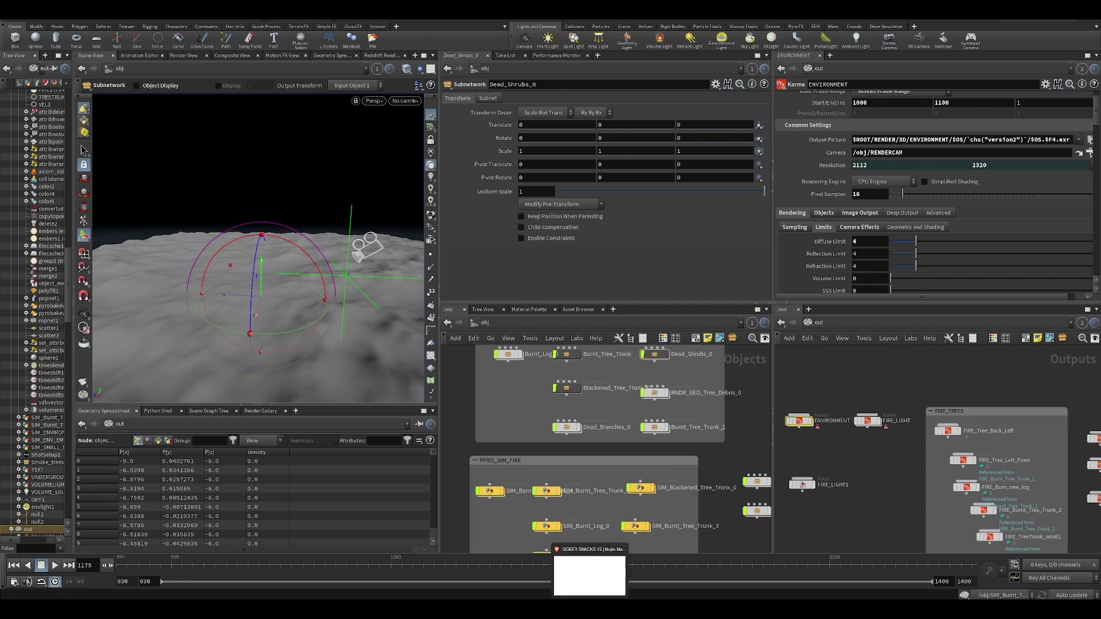
mouse_move(526, 609)
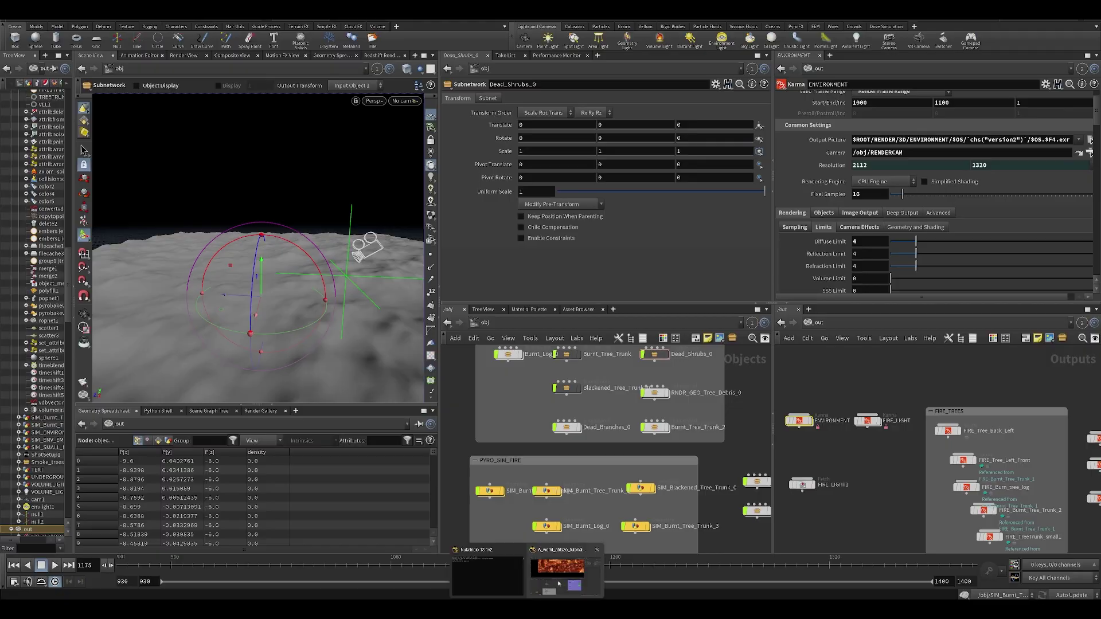
left_click(563, 573)
middle_click_drag(183, 242, 272, 368)
middle_click_drag(285, 428, 404, 593)
scroll(417, 550, "down", 4)
middle_click_drag(418, 499, 430, 541)
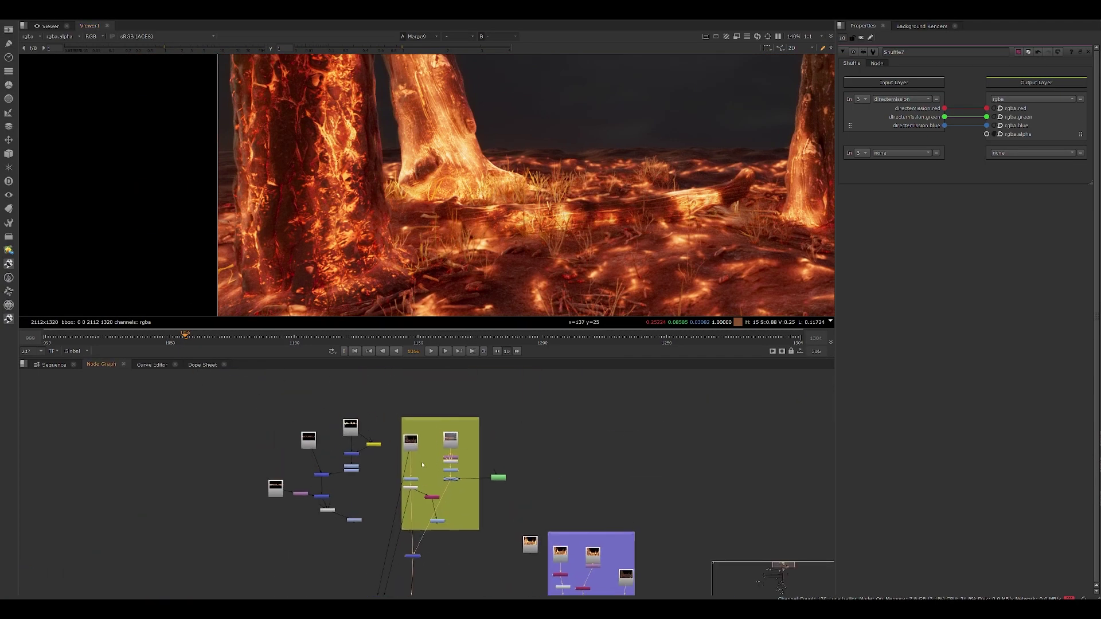
scroll(418, 445, "up", 4)
left_click(392, 431)
key("1")
middle_click_drag(343, 81, 441, 286)
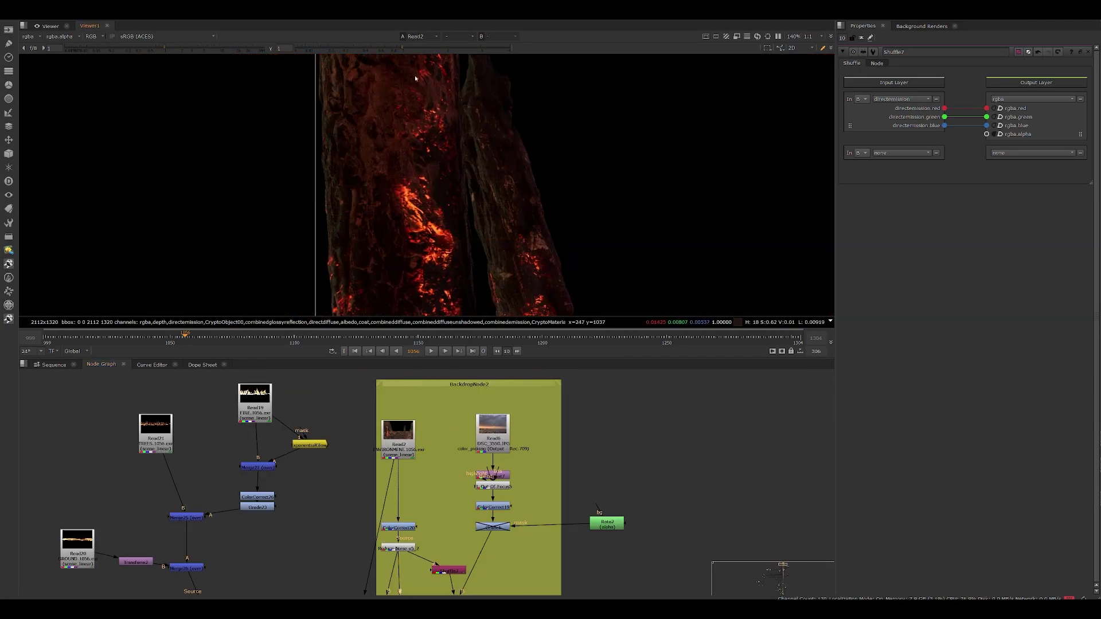
Step: Inspect the embers on the lower trunks and ground, and display Shuffle7 to view the directemission layer alone
middle_click_drag(464, 238, 444, 94)
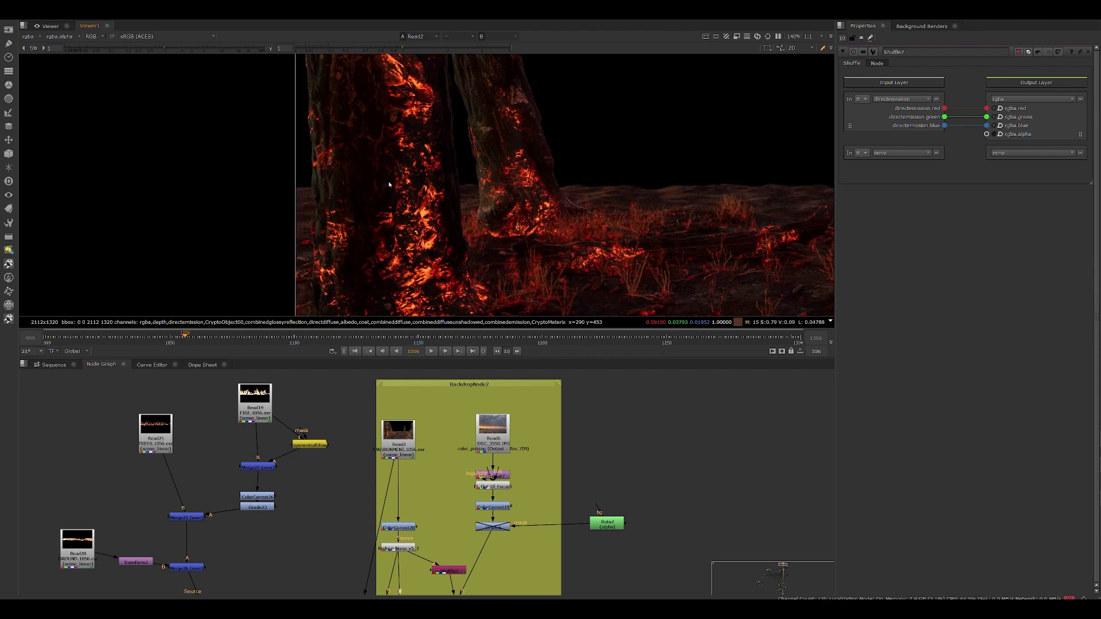
middle_click_drag(465, 489, 486, 415)
scroll(475, 498, "up", 3)
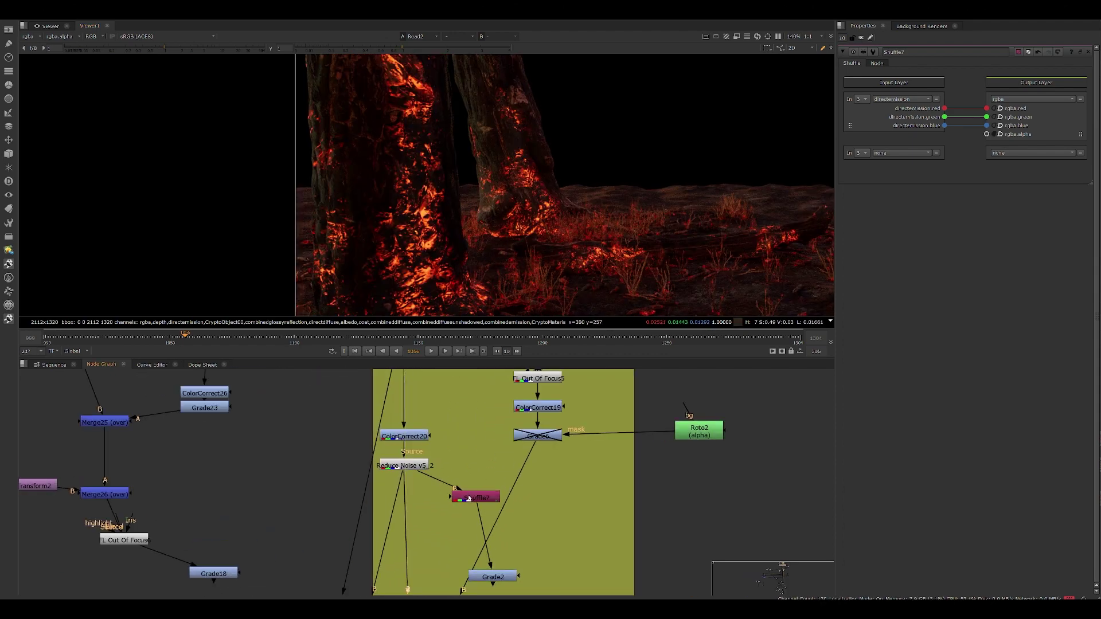
left_click(474, 498)
key("1")
middle_click_drag(460, 199, 477, 381)
middle_click_drag(450, 298, 431, 120)
scroll(440, 217, "down", 3)
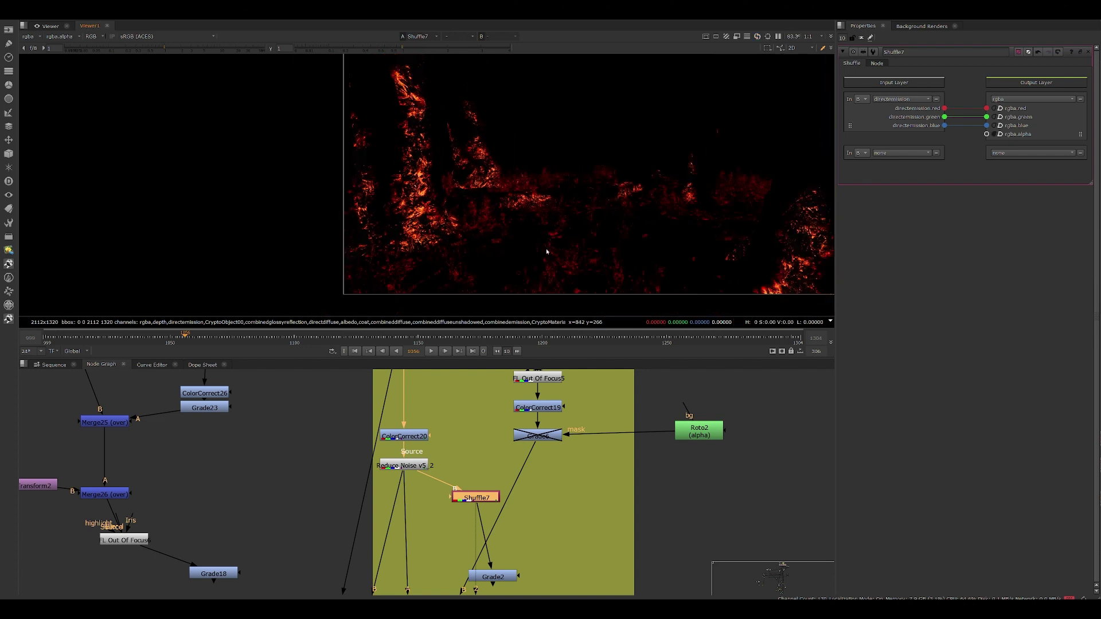
middle_click_drag(504, 529, 517, 421)
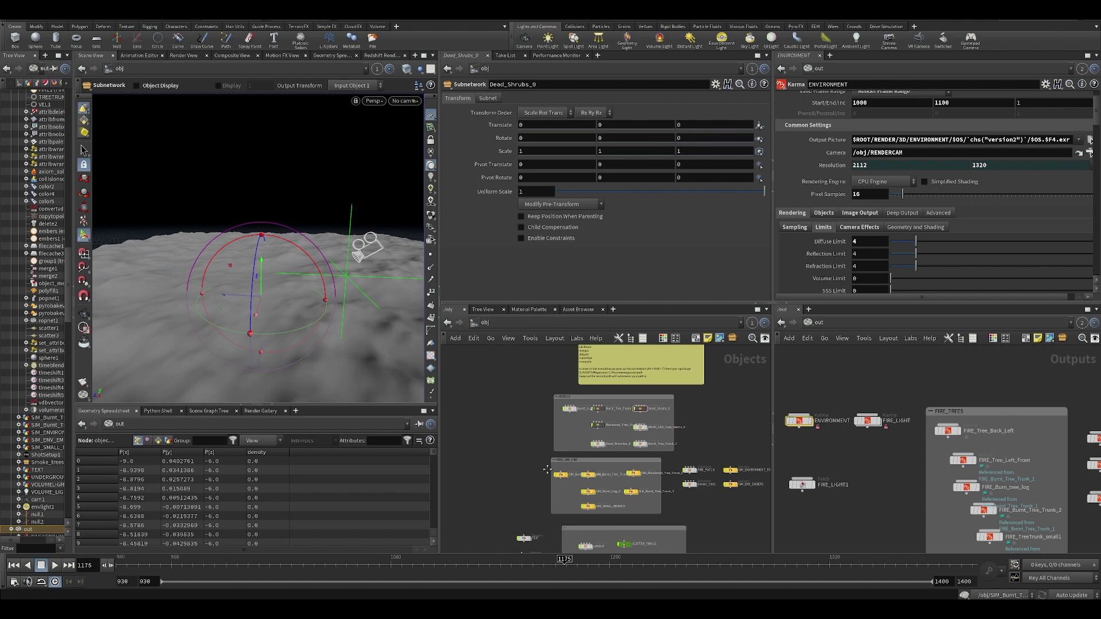
Step: Switch to Houdini and open Burnt_Tree_Trunk's Asset_Material network to show the texture1 node's settings
middle_click_drag(548, 469, 534, 476)
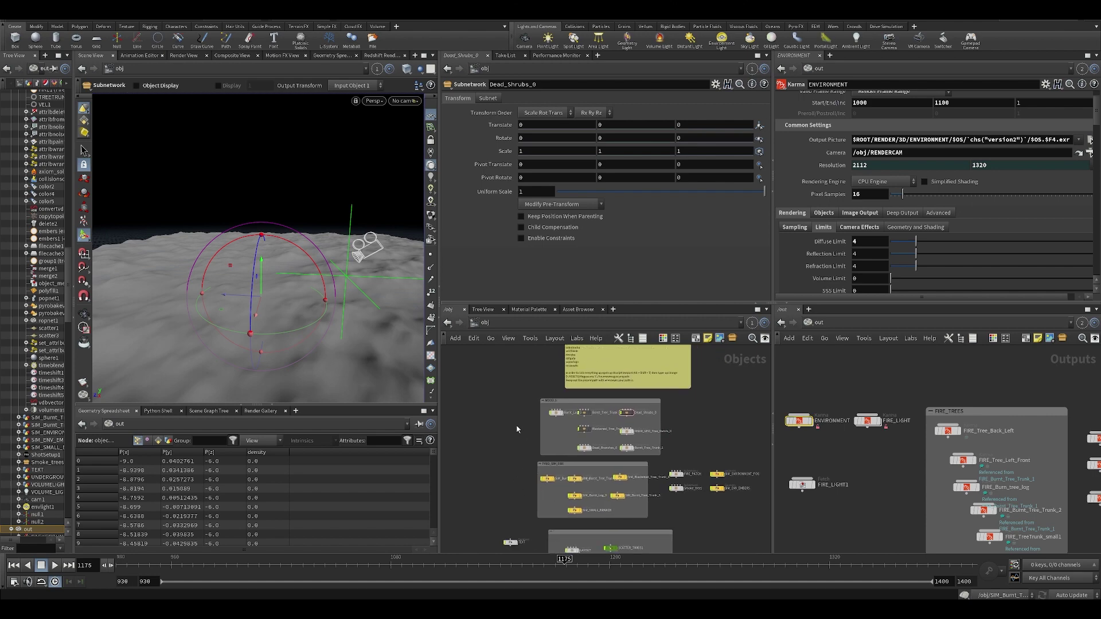
scroll(580, 433, "up", 4)
middle_click_drag(586, 356, 509, 380)
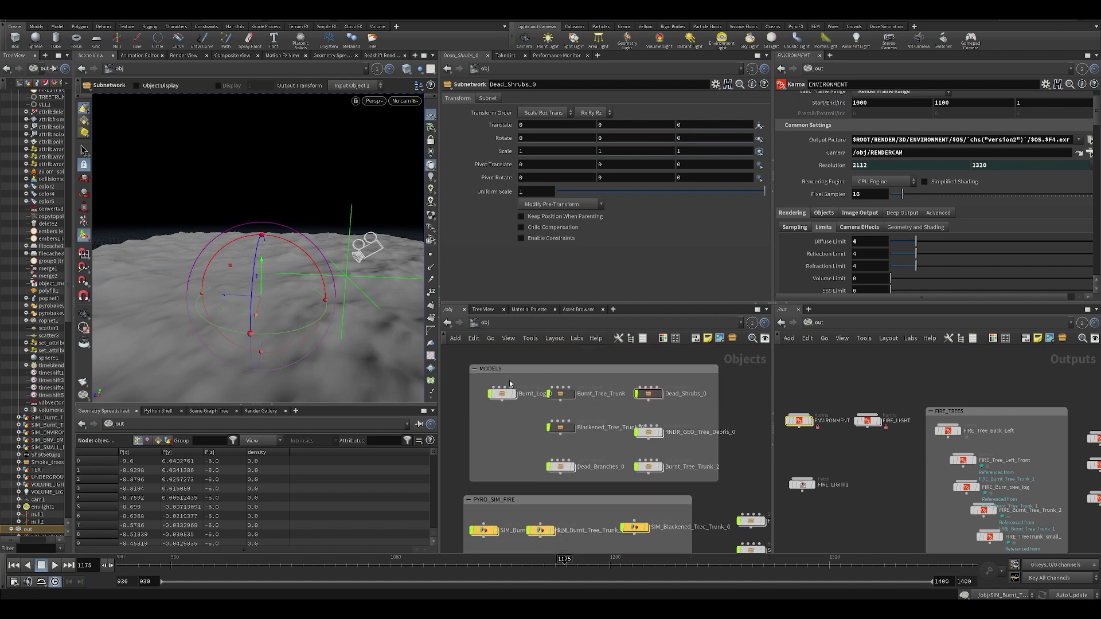
double_click(562, 395)
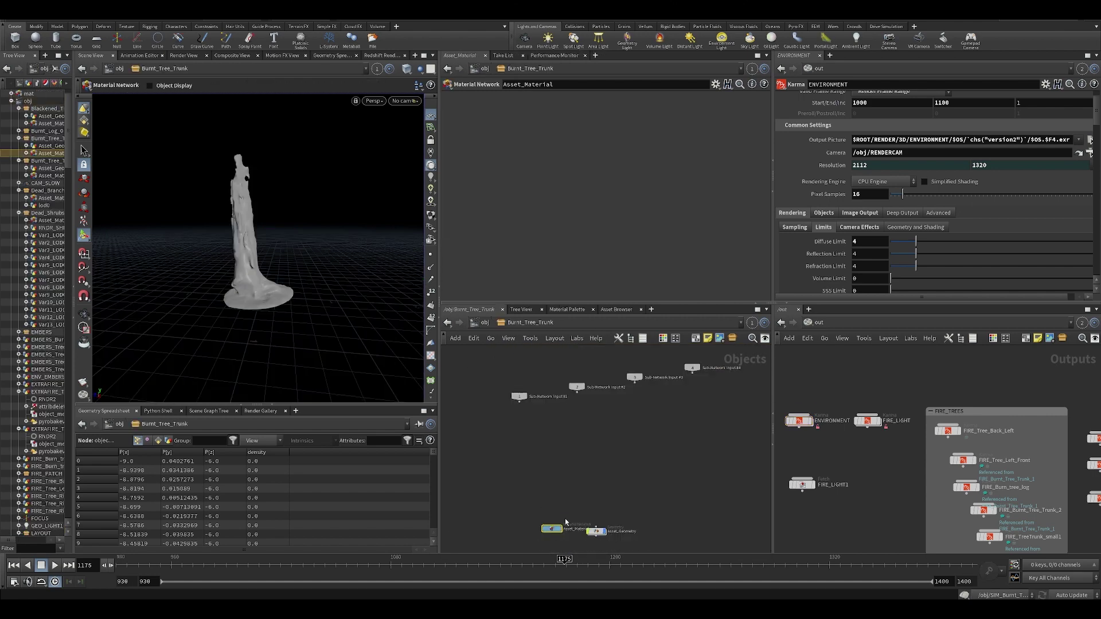
double_click(554, 529)
left_click(506, 474)
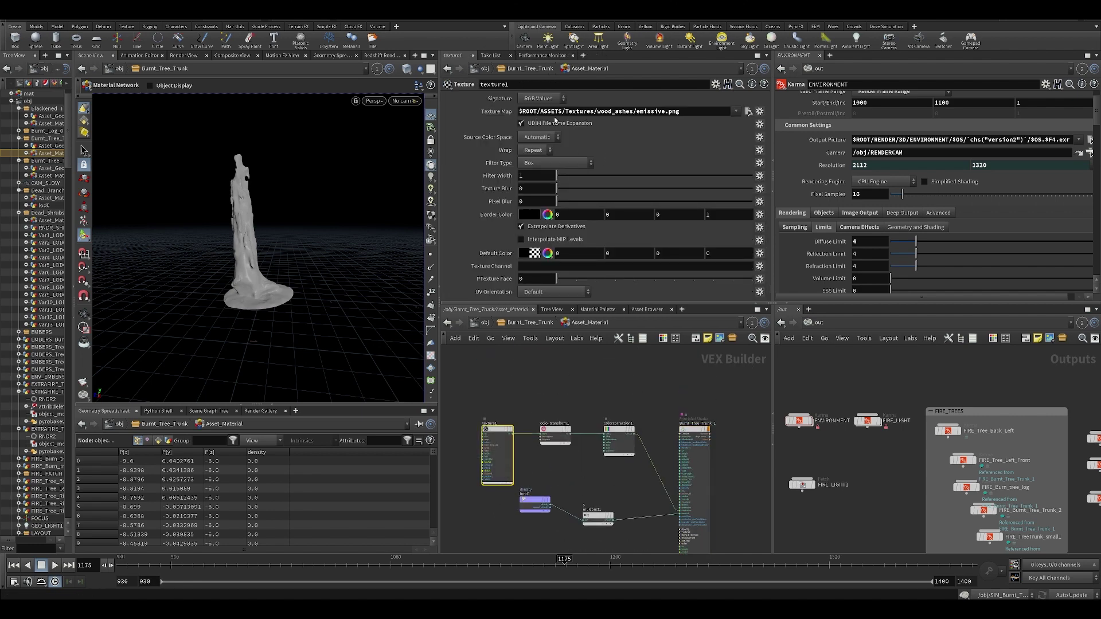
Step: Preview the wood_ashes emissive.png used as texture1's texture map, and close the image chooser without changing the file
left_click(748, 111)
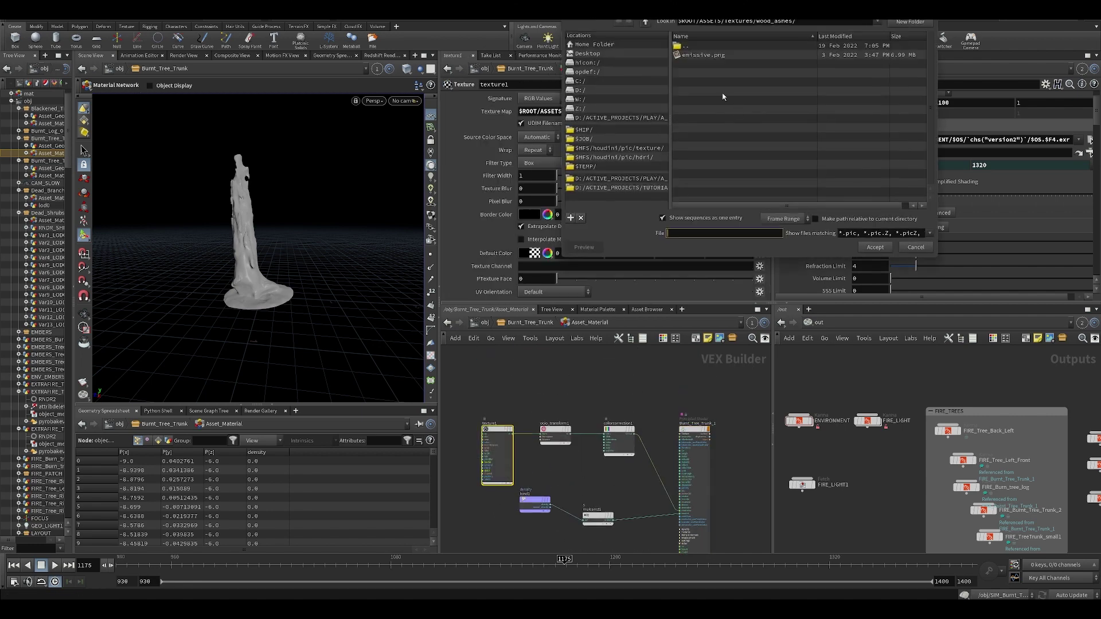
left_click(702, 58)
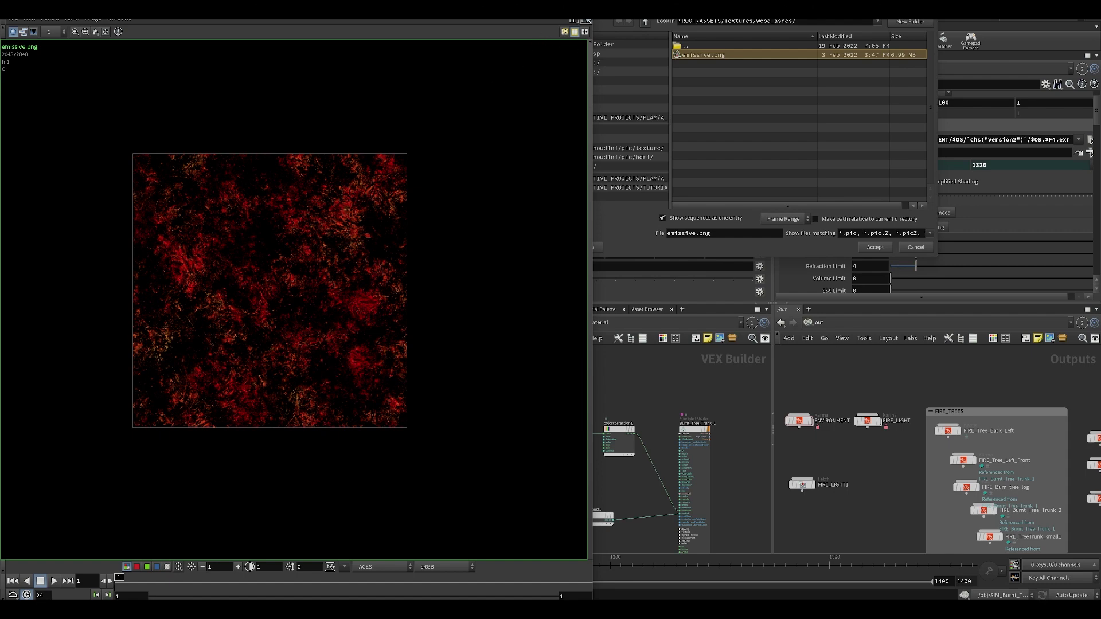
left_click(578, 10)
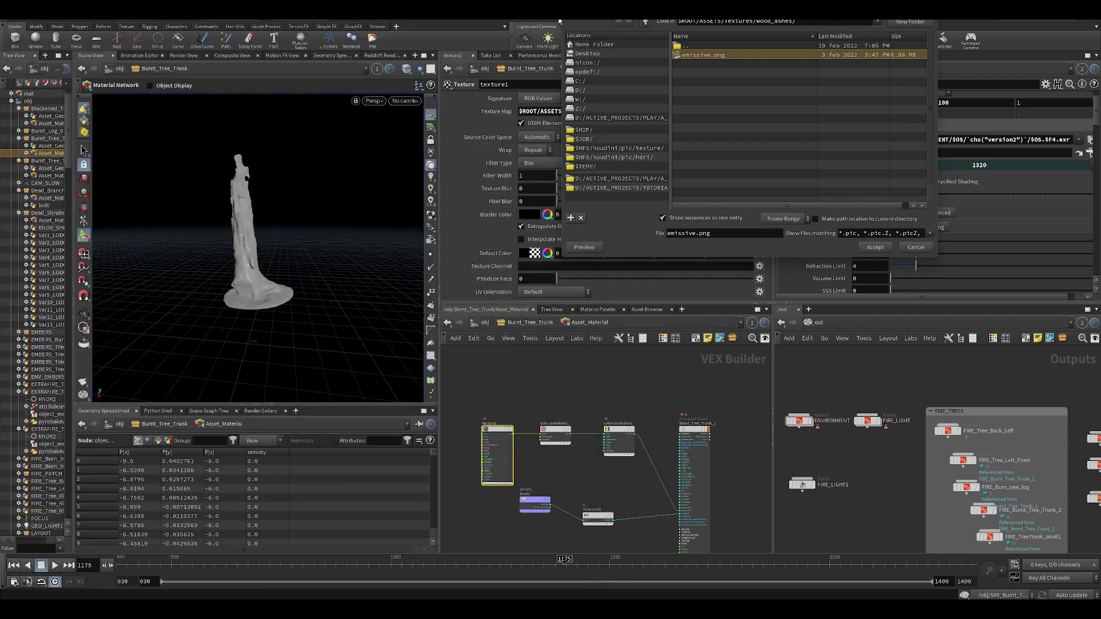
left_click_drag(755, 8, 564, 107)
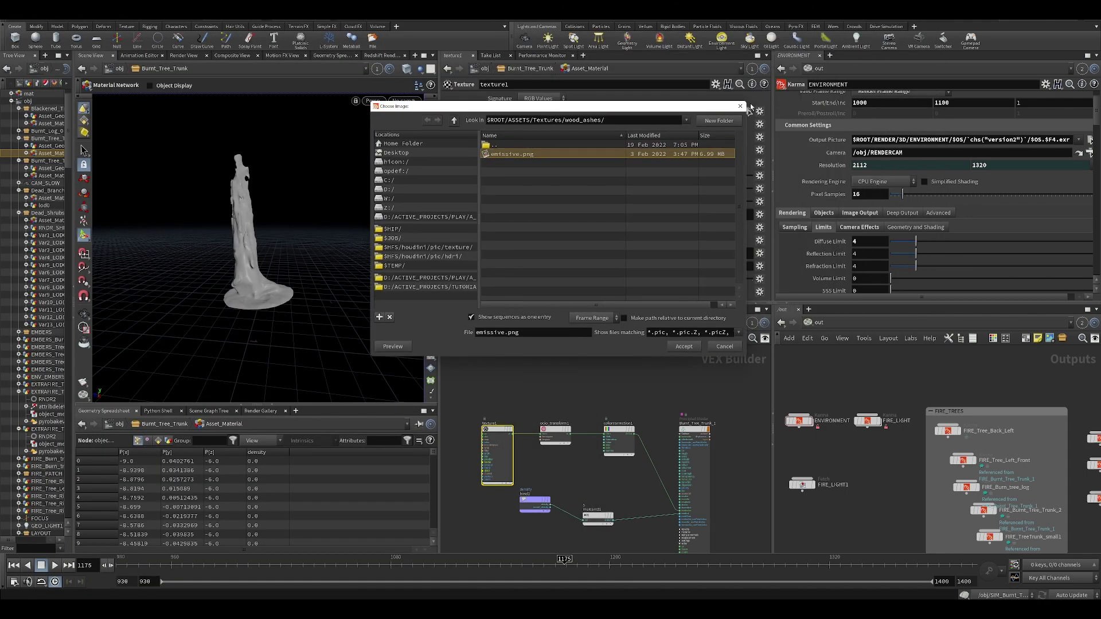
left_click(744, 107)
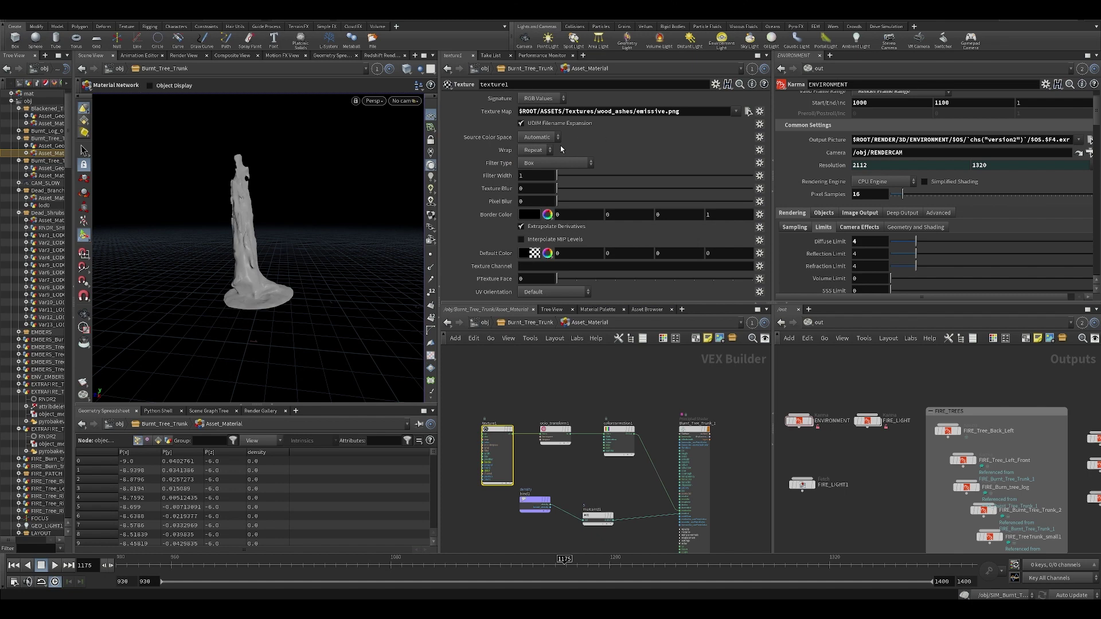
Step: Review the color space conversion in ocio_transform1 and the settings of colorcorrection1
scroll(535, 432, "up", 5)
left_click(585, 436)
middle_click_drag(640, 507, 491, 457)
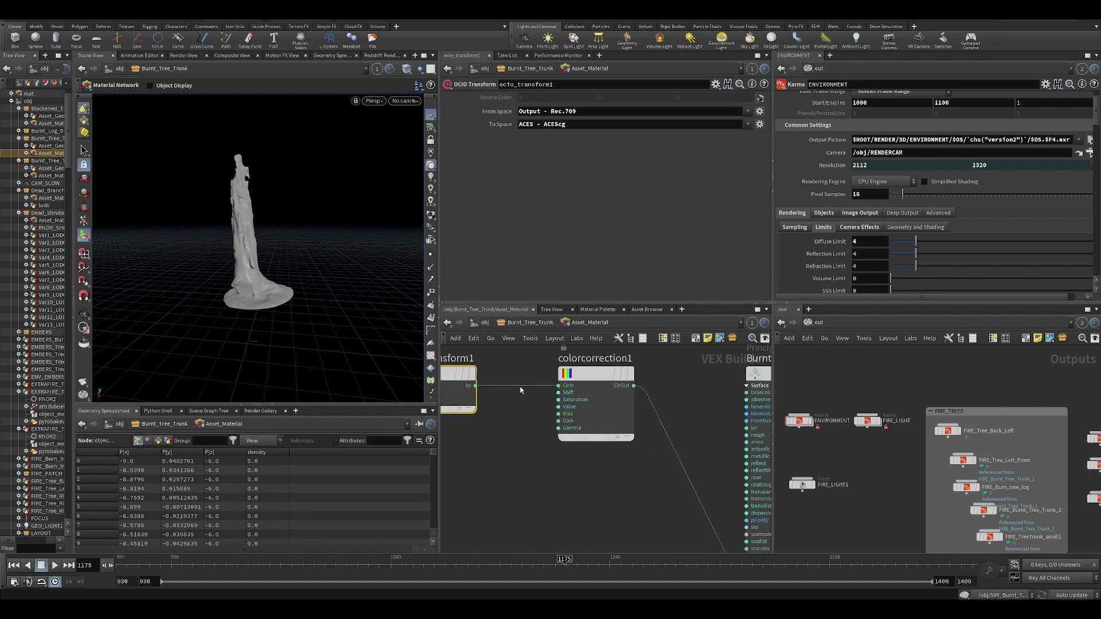
middle_click_drag(521, 388, 564, 434)
left_click(640, 422)
scroll(642, 492, "down", 4)
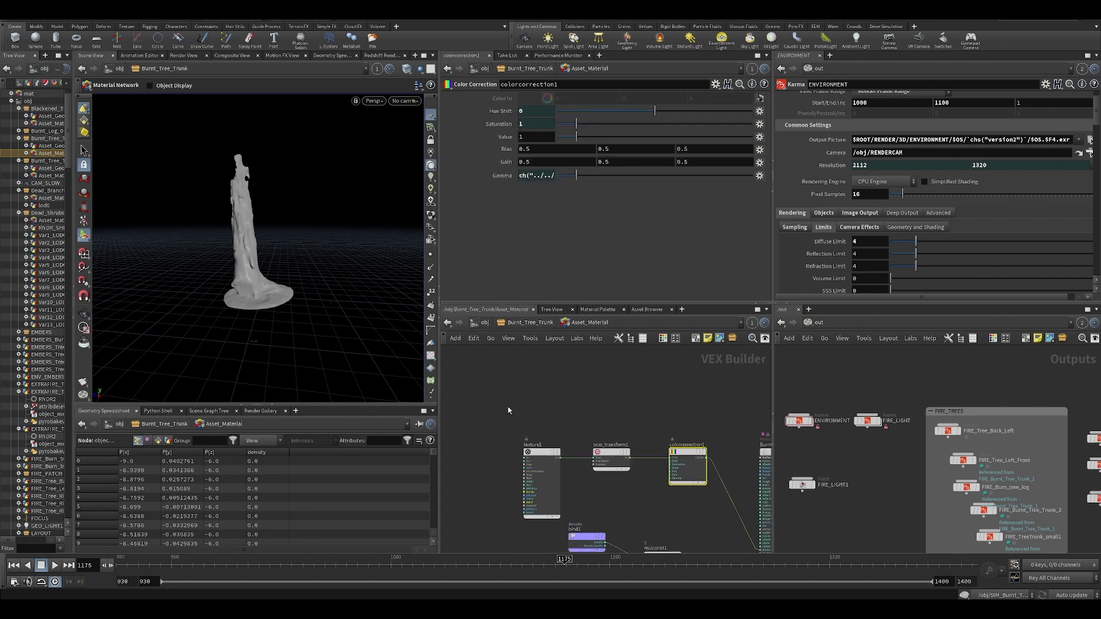
Step: Trace the emission color branch of the material and show the settings of the bind1 node that reads density
left_click_drag(508, 407, 630, 519)
middle_click_drag(723, 519, 610, 443)
left_click(622, 439)
left_click(586, 382)
scroll(557, 422, "up", 2)
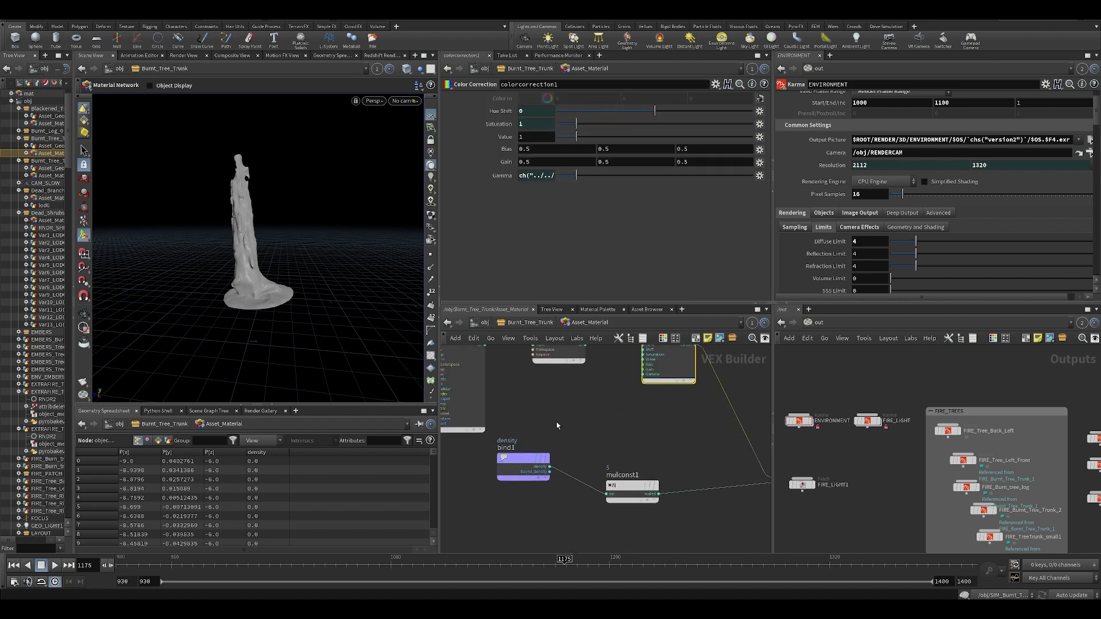
scroll(550, 436, "down", 3)
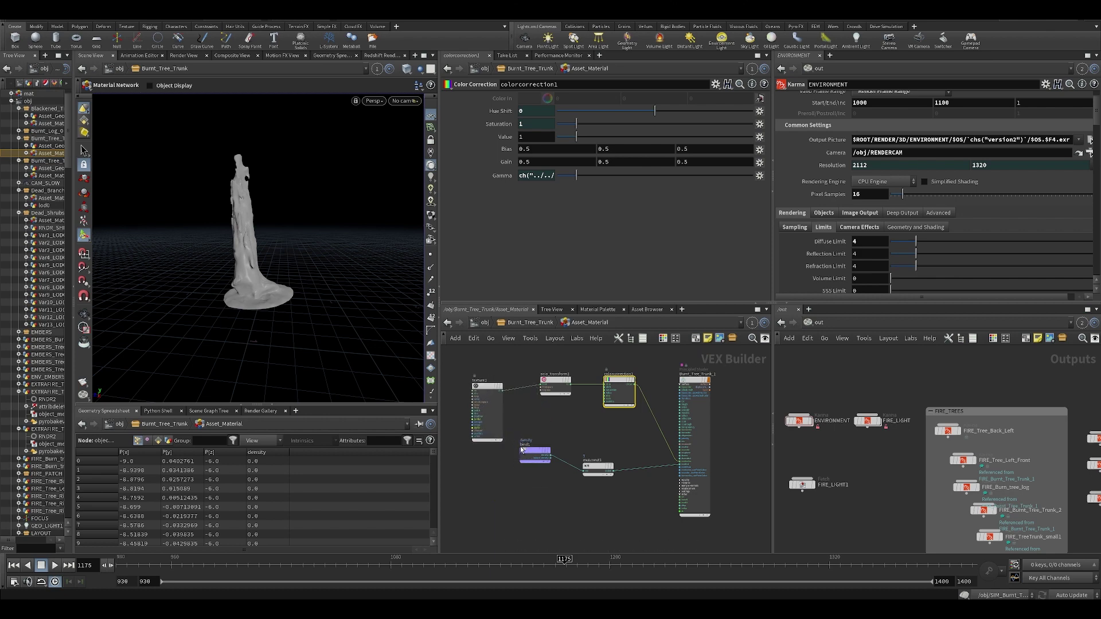
scroll(521, 451, "up", 3)
left_click(523, 453)
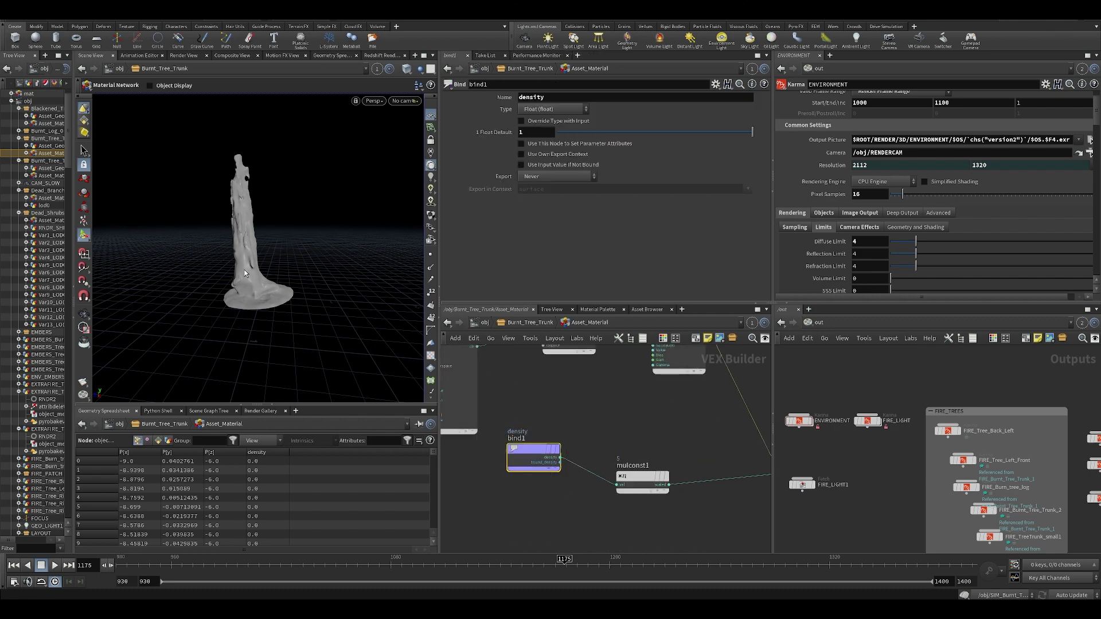
Step: Review mulconst1's multiplier and follow its output to the Burnt_Tree_Trunk_1 shader's emission intensity input
middle_click_drag(626, 454, 532, 448)
left_click_drag(507, 430, 599, 500)
middle_click_drag(622, 507, 569, 491)
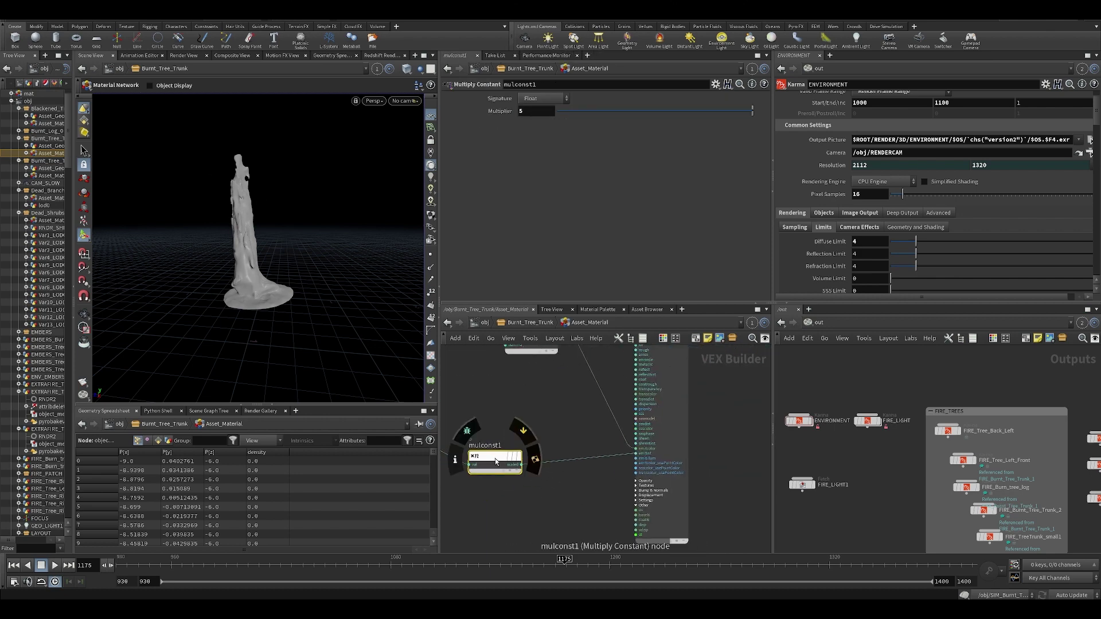
left_click_drag(495, 459, 496, 436)
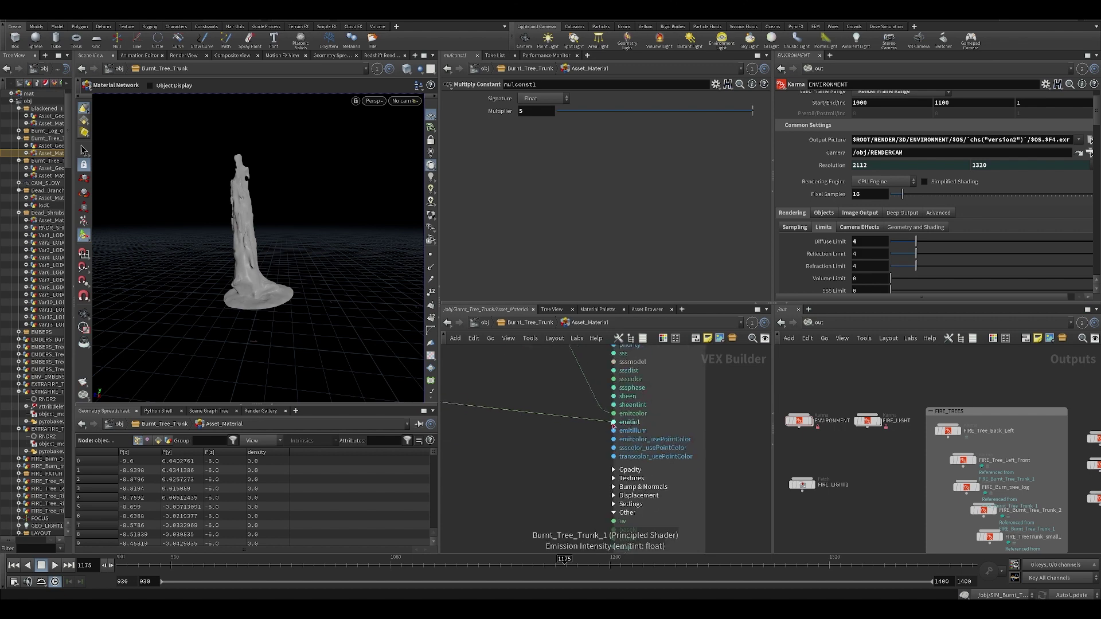
scroll(623, 427, "up", 2)
middle_click_drag(862, 456, 882, 441)
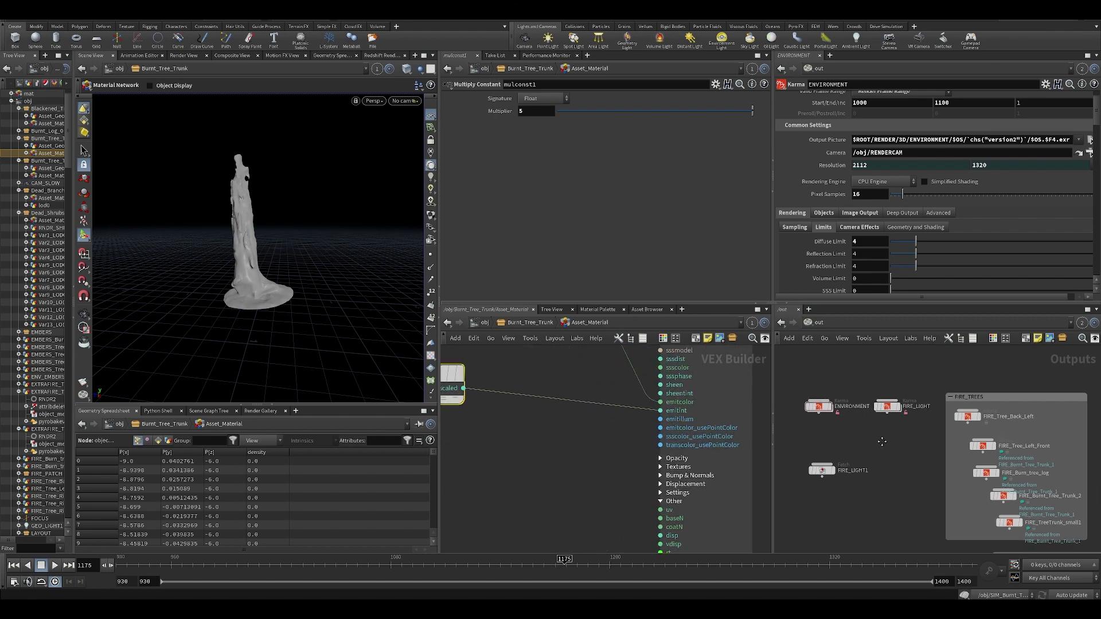
Step: Select the ENVIRONMENT Karma node, save the scene file A_WORLD_ABLAZE_TUTORIAL_V001.hip, and open the node's Karma viewport
left_click(824, 408)
key("ctrl+s")
scroll(865, 157, "up", 2)
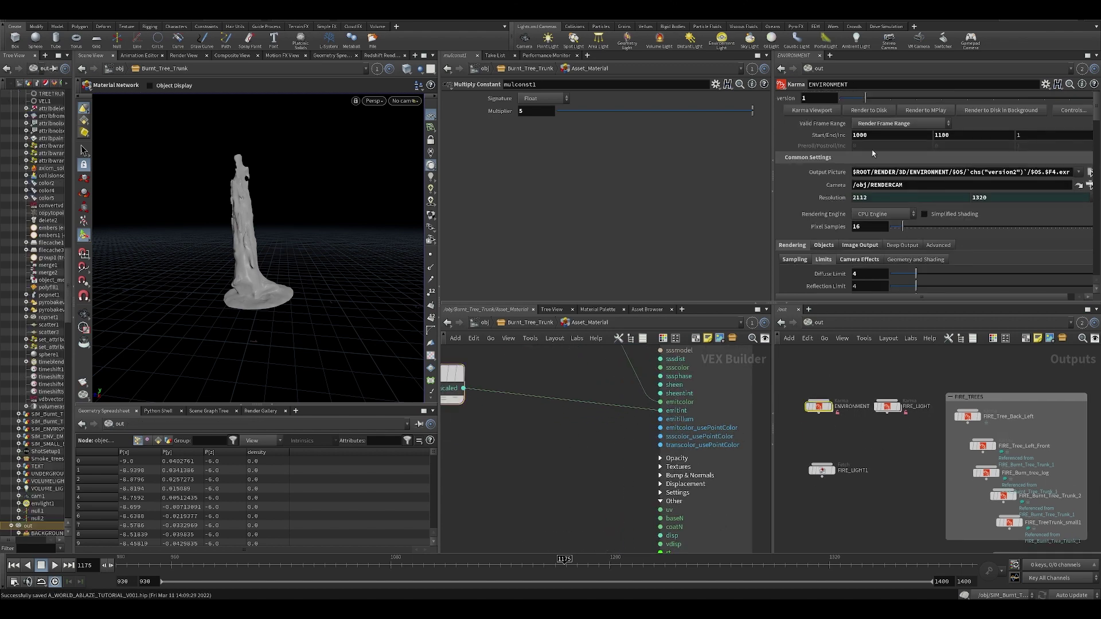
left_click(806, 114)
left_click_drag(752, 7, 513, 3)
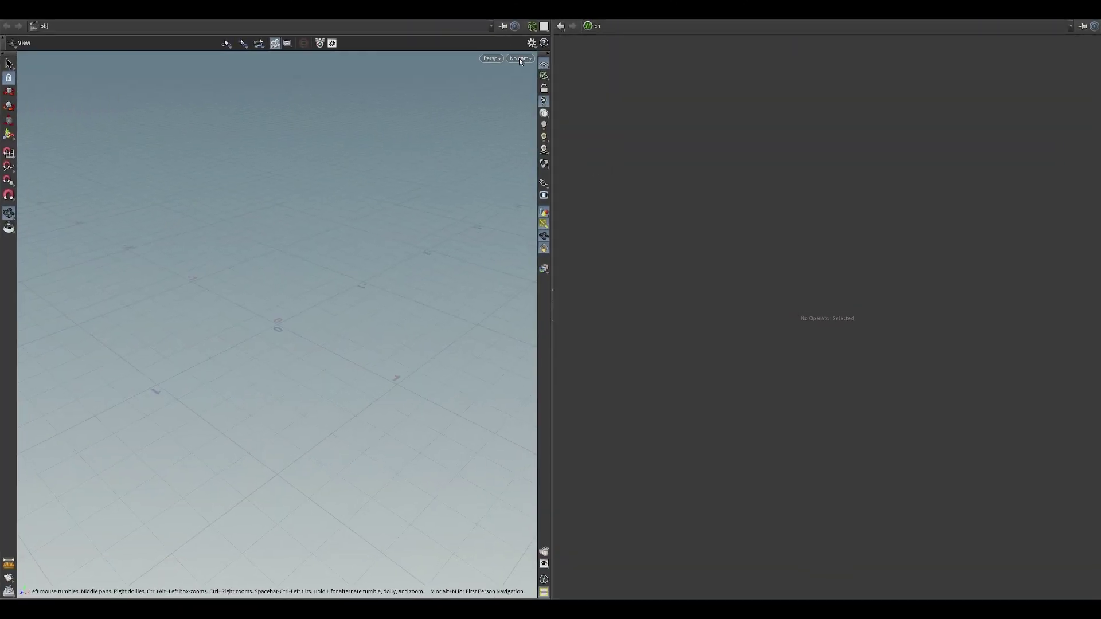
Step: Look through RENDERCAM in the Karma viewport and preview the glowing embers with the Karma renderer
left_click(519, 58)
left_click(531, 82)
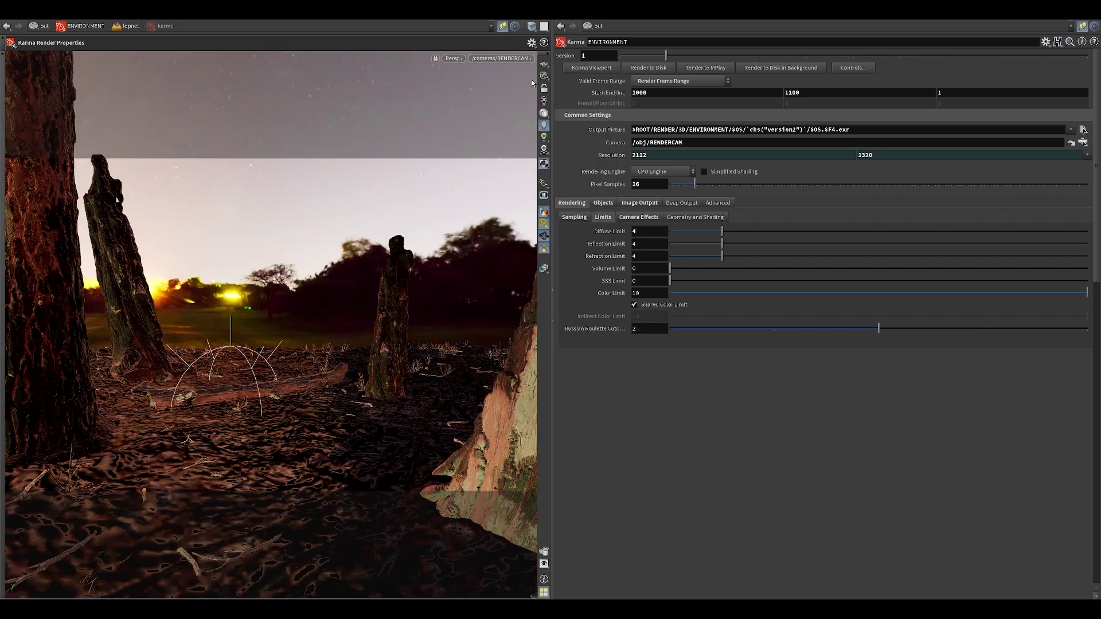
left_click(453, 58)
left_click(459, 106)
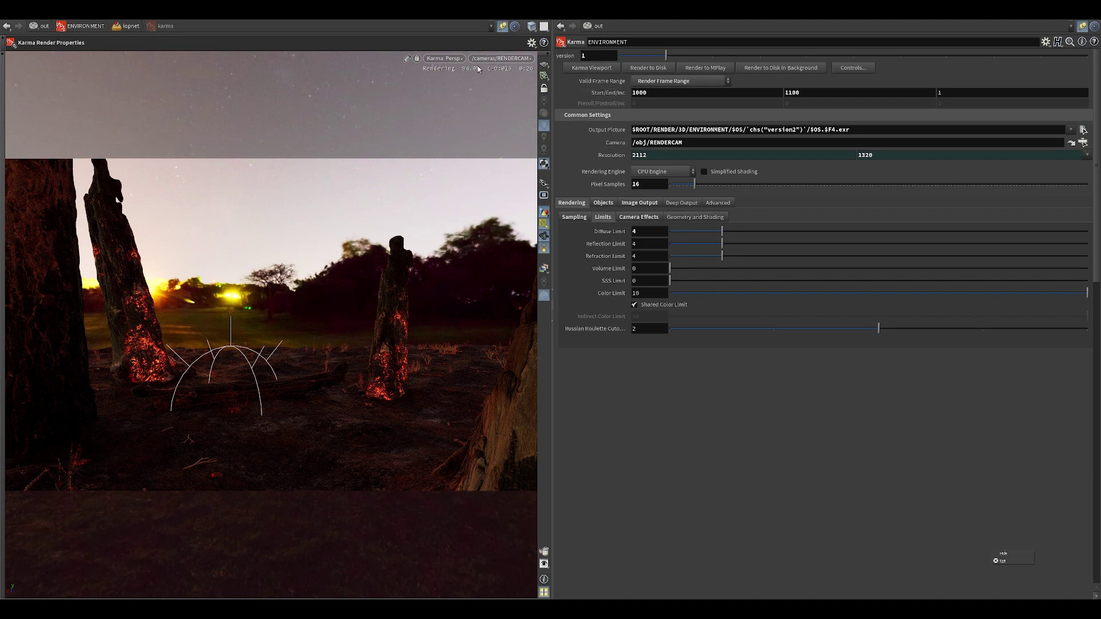
left_click(448, 59)
left_click(445, 103)
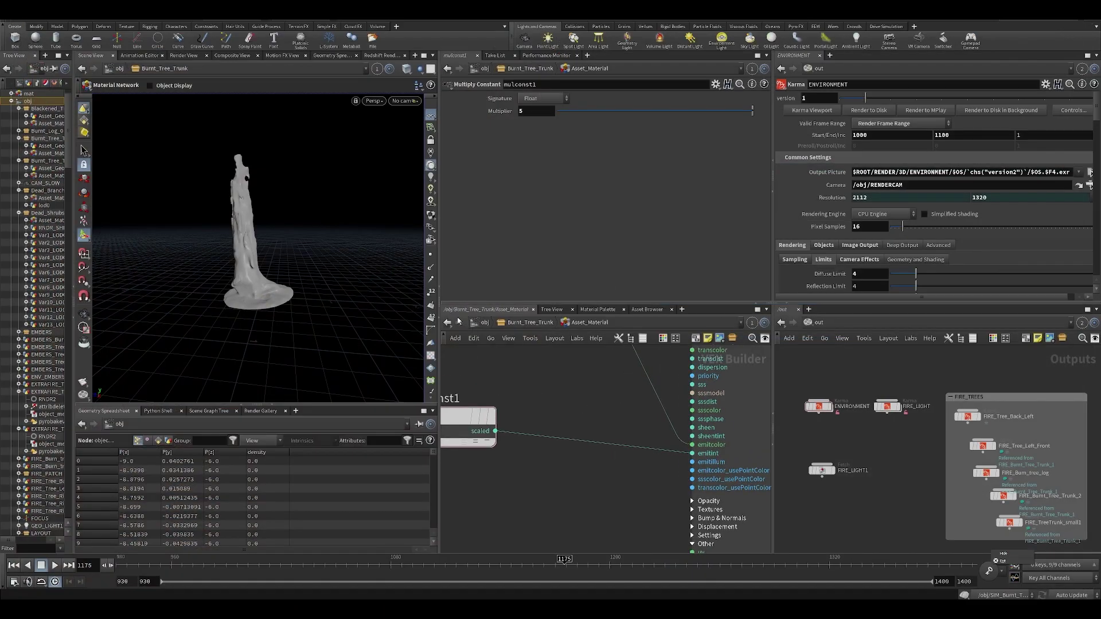
Step: Inspect the geometry network inside Blackened_Tree_Trunk_0 and return to the object level
left_click(484, 324)
left_click(500, 381)
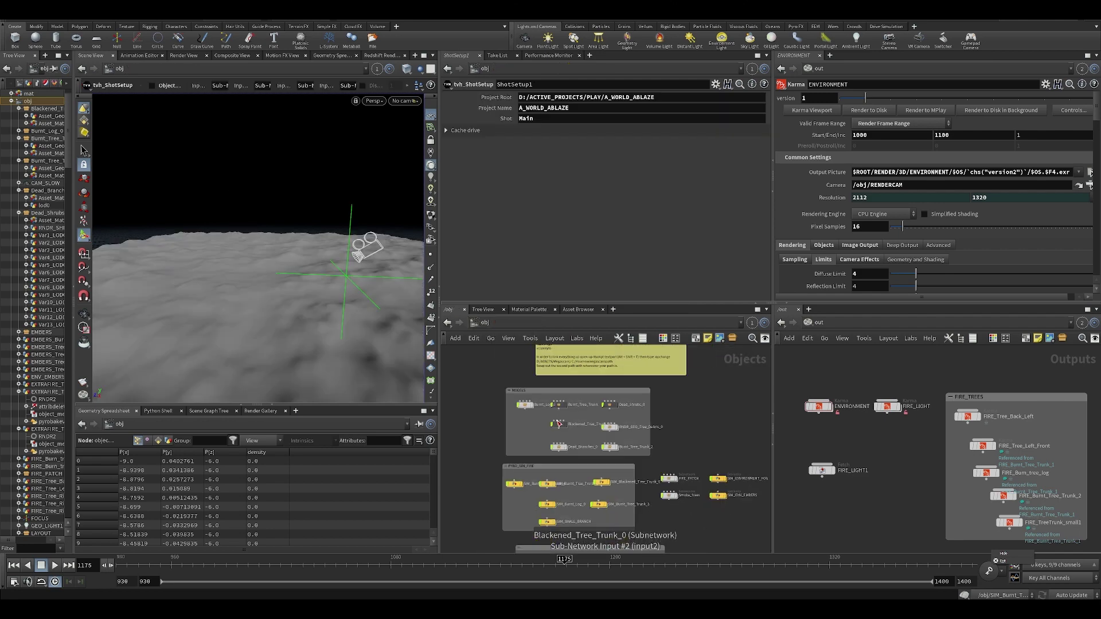
double_click(559, 424)
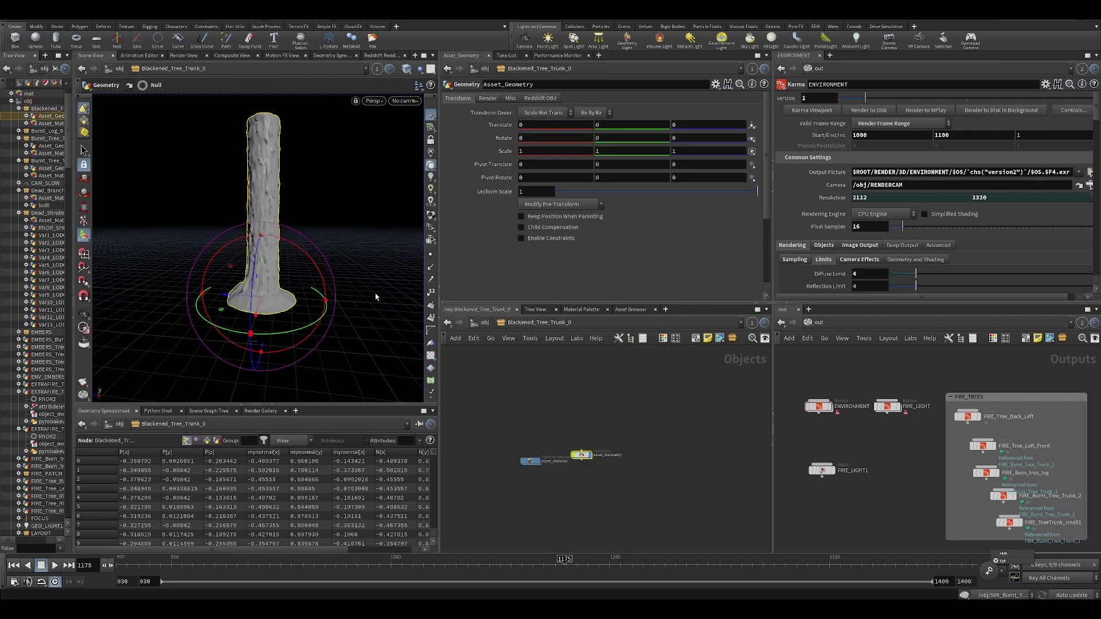
double_click(582, 455)
left_click(484, 323)
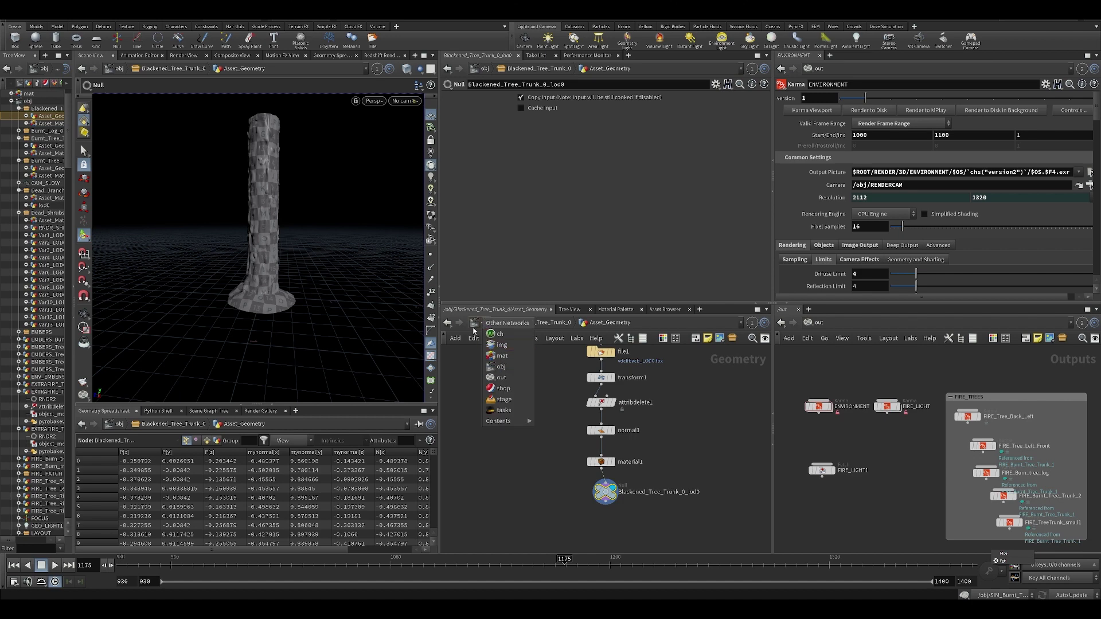
left_click(500, 381)
Step: Find RNDR_GEO in the object network and review which objects ENVIRONMENT forces into the render, leaving the selection unchanged
middle_click_drag(542, 511, 465, 269)
scroll(544, 412, "up", 4)
scroll(610, 447, "down", 3)
middle_click_drag(625, 445, 723, 587)
scroll(622, 443, "up", 3)
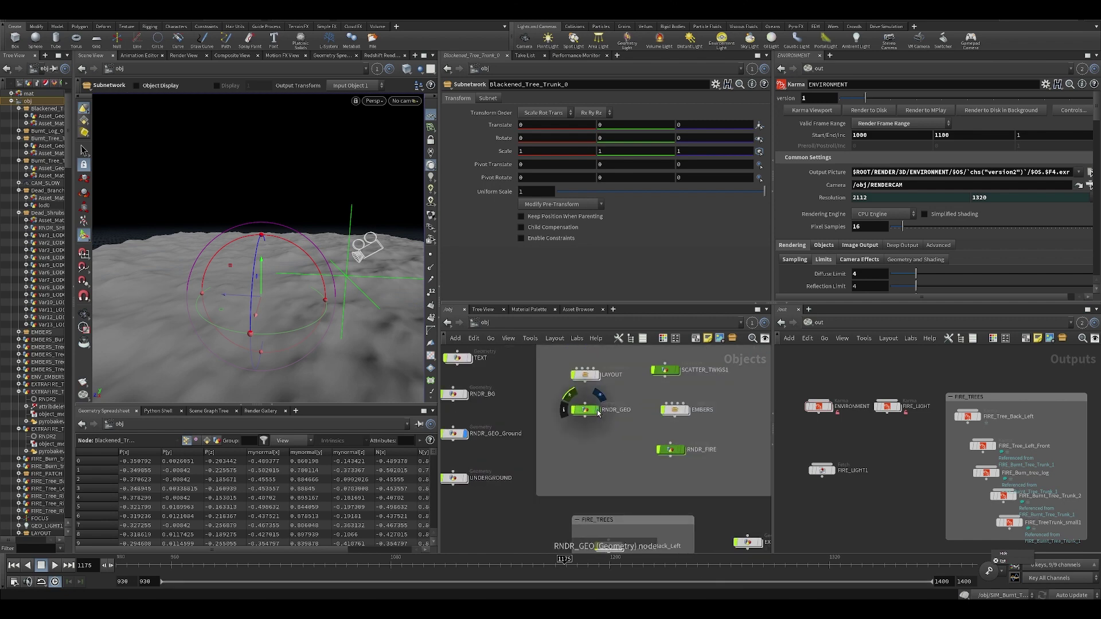
left_click(820, 407)
left_click(823, 245)
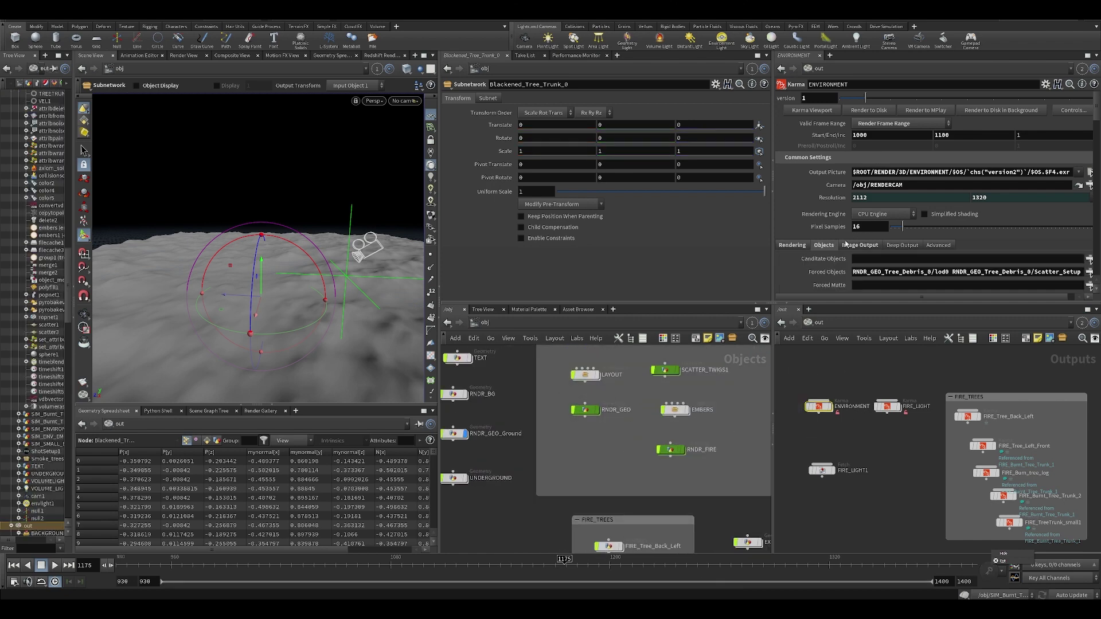
scroll(904, 240, "down", 1)
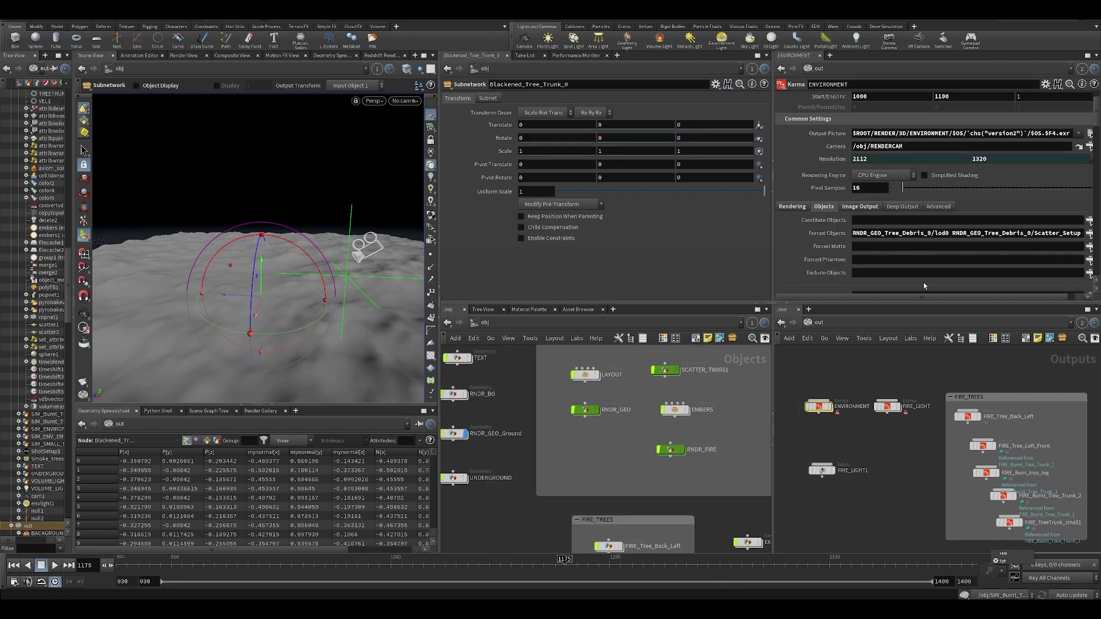
left_click(1090, 234)
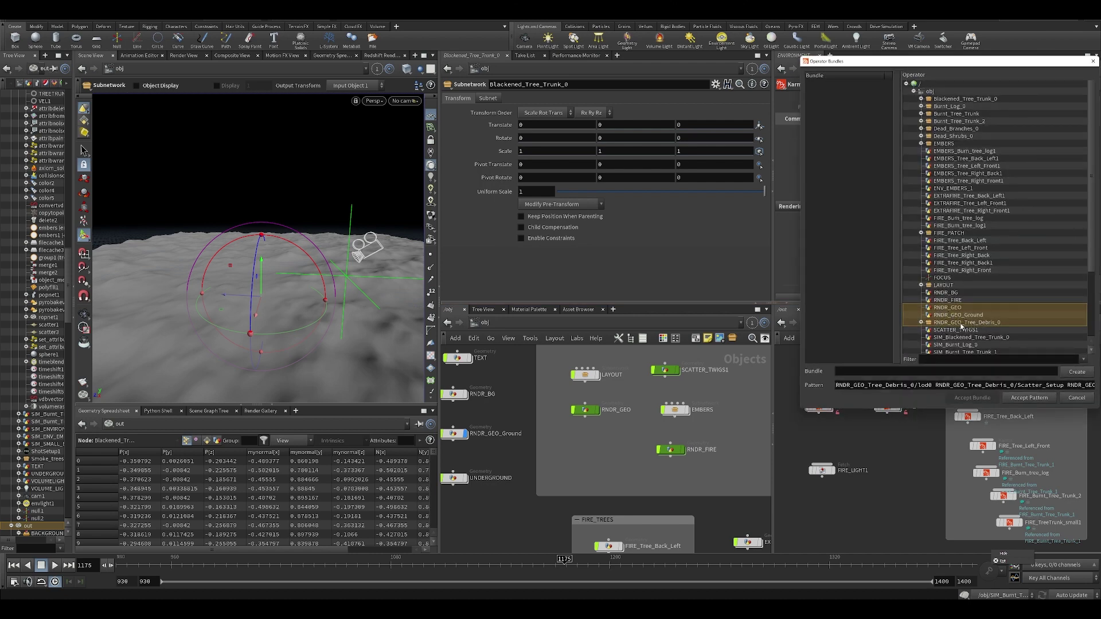
left_click(1076, 398)
Step: Inside LAYOUT, look through RENDERCAM in the scene view and open the FIRE_Blackened_Tree_Trunk_0 geometry network
double_click(585, 409)
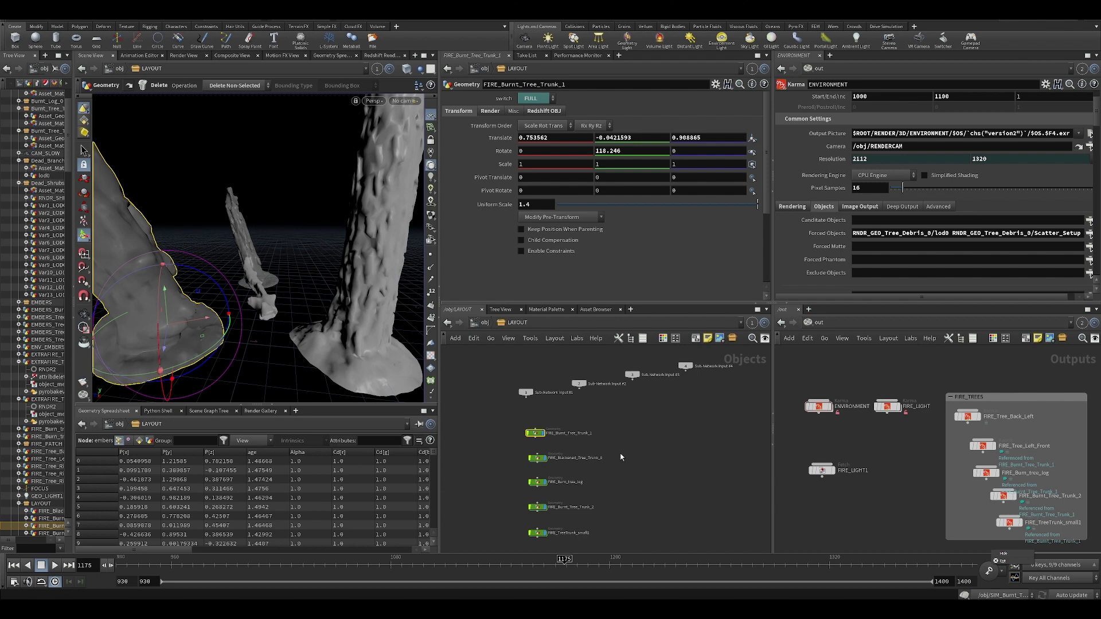
middle_click_drag(621, 457, 620, 409)
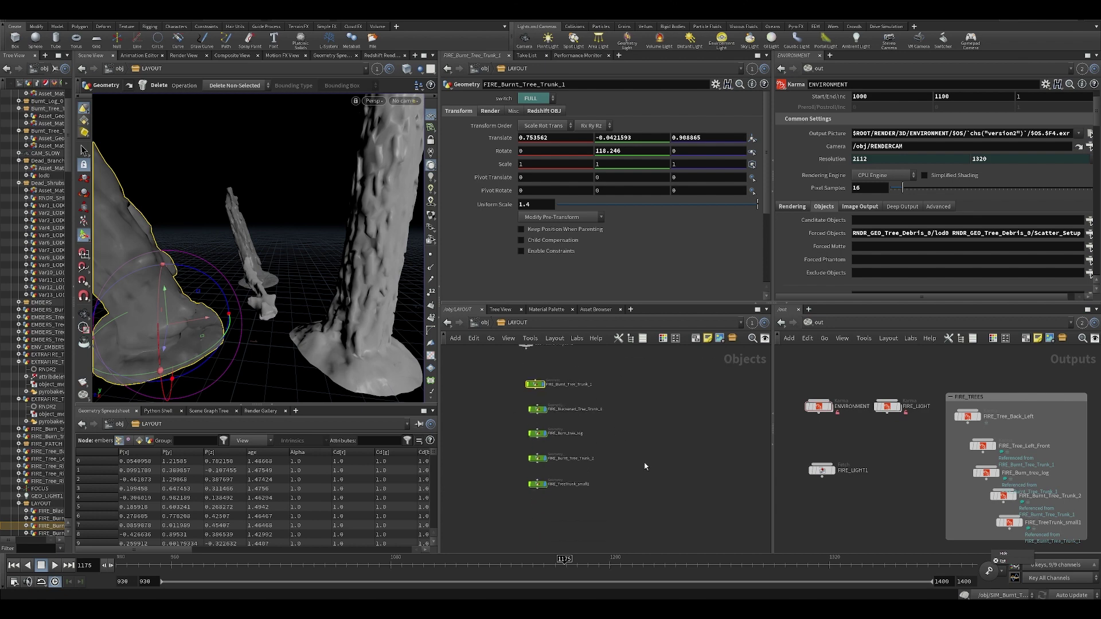
scroll(494, 453, "up", 2)
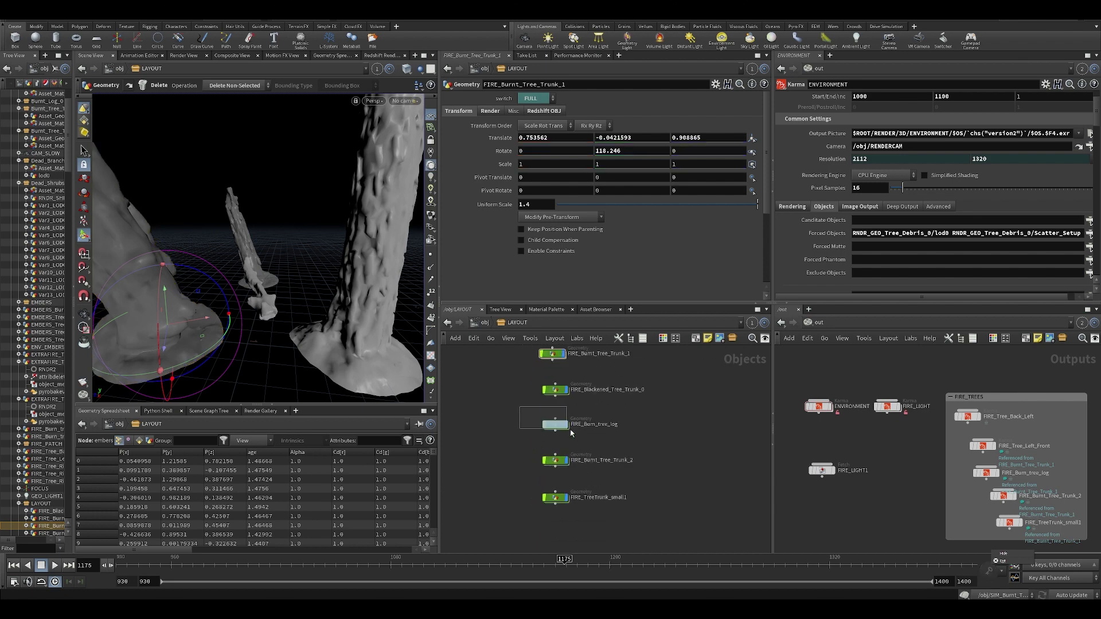
left_click(554, 391)
left_click(405, 101)
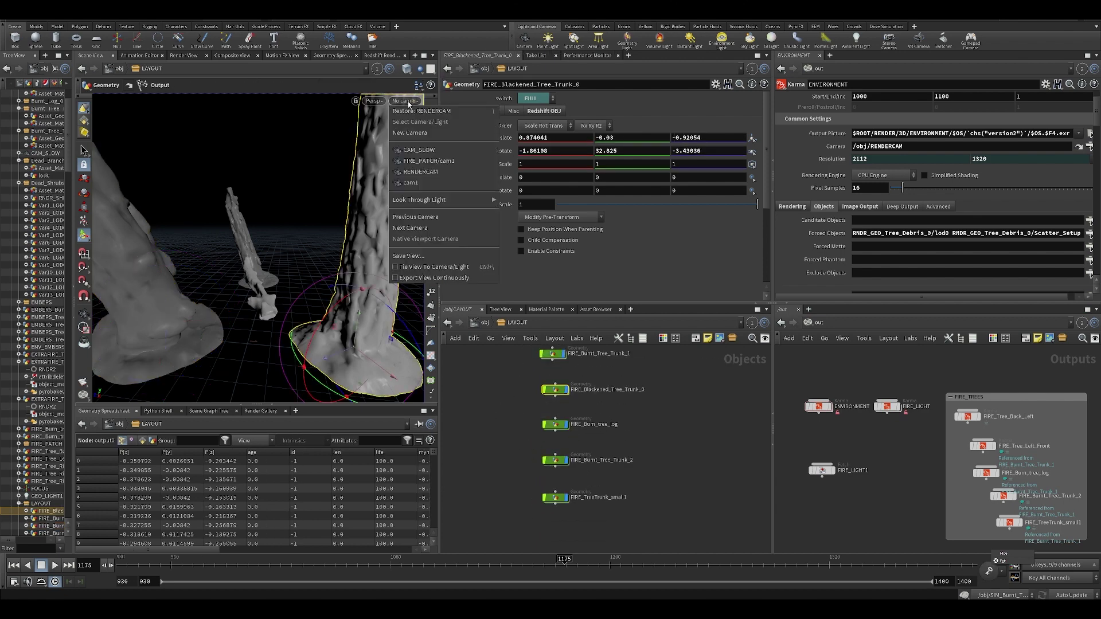
left_click(418, 175)
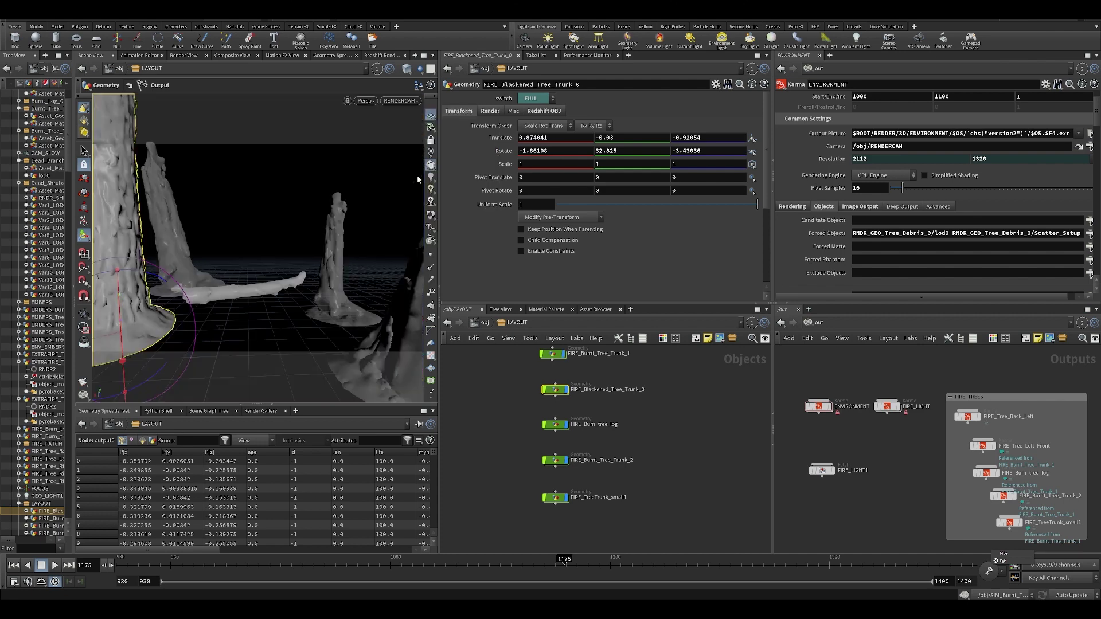
double_click(555, 390)
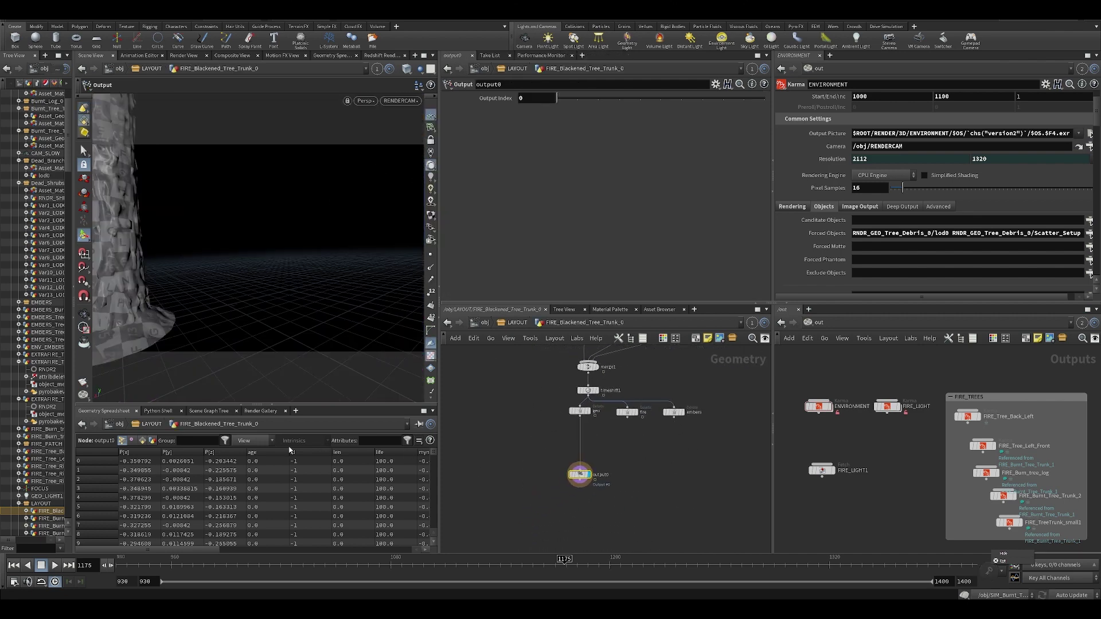
Step: Add a Color node below the geo node in FIRE_Blackened_Tree_Trunk_0, connect it to geo and display its result
key("Tab")
type("co")
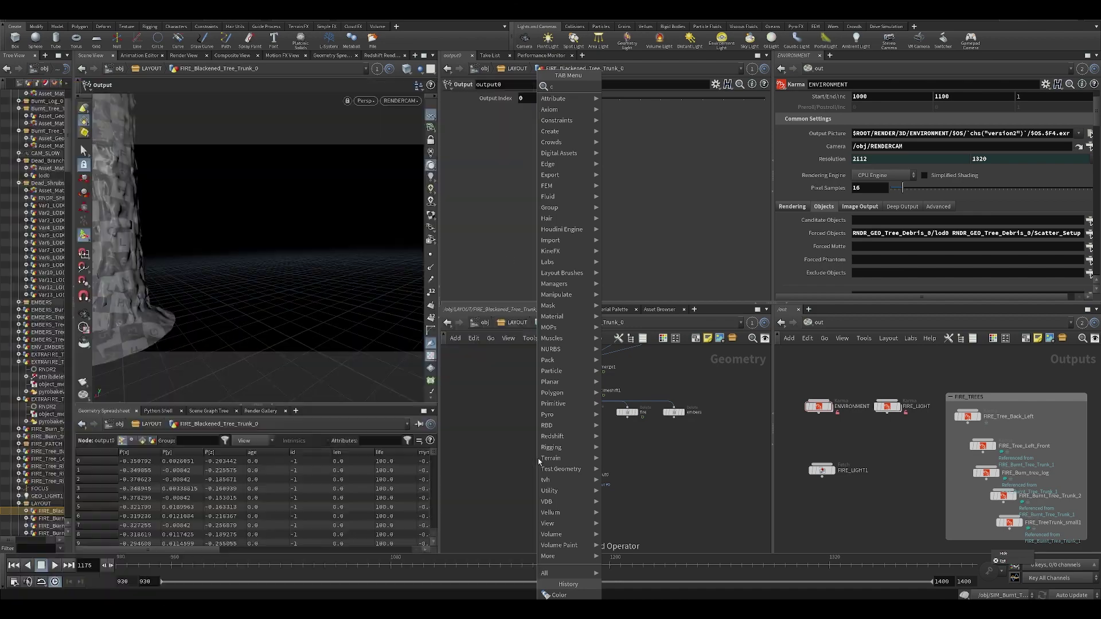
key("Return")
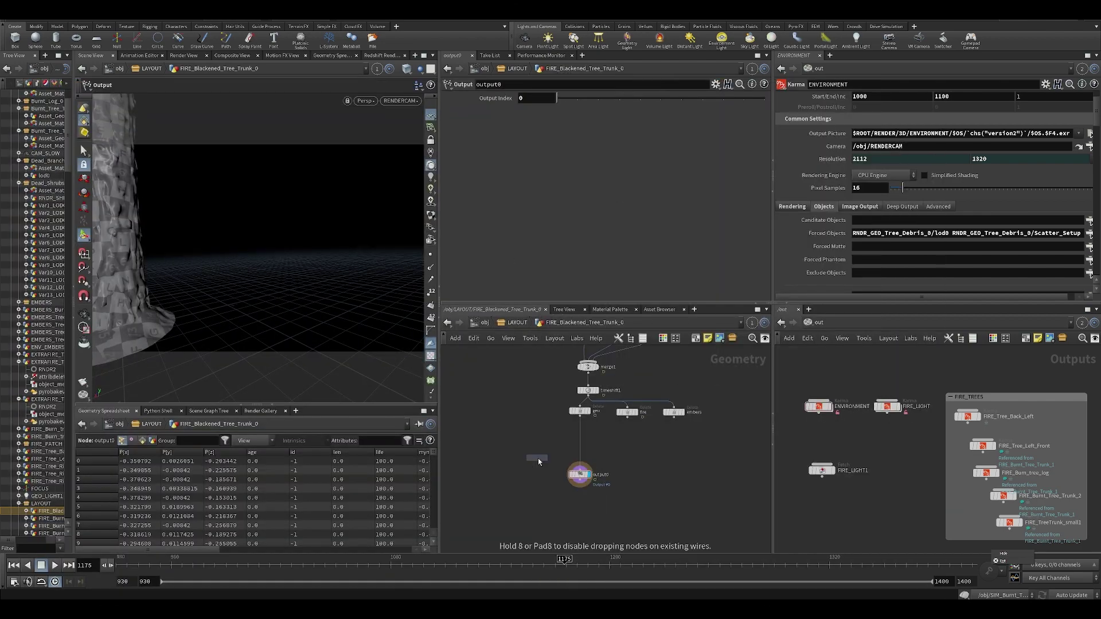
left_click(539, 449)
left_click(580, 416)
left_click(539, 442)
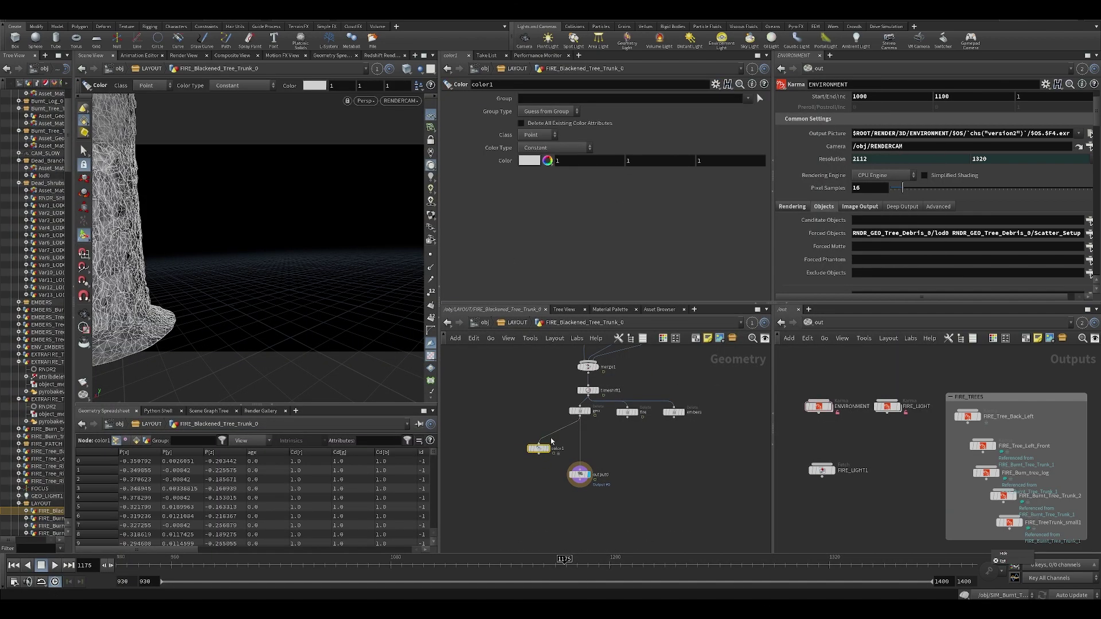
Step: Try to visualize the trunk's density attribute with the Color node's Ramp from Attribute type, and remove the node
left_click(555, 148)
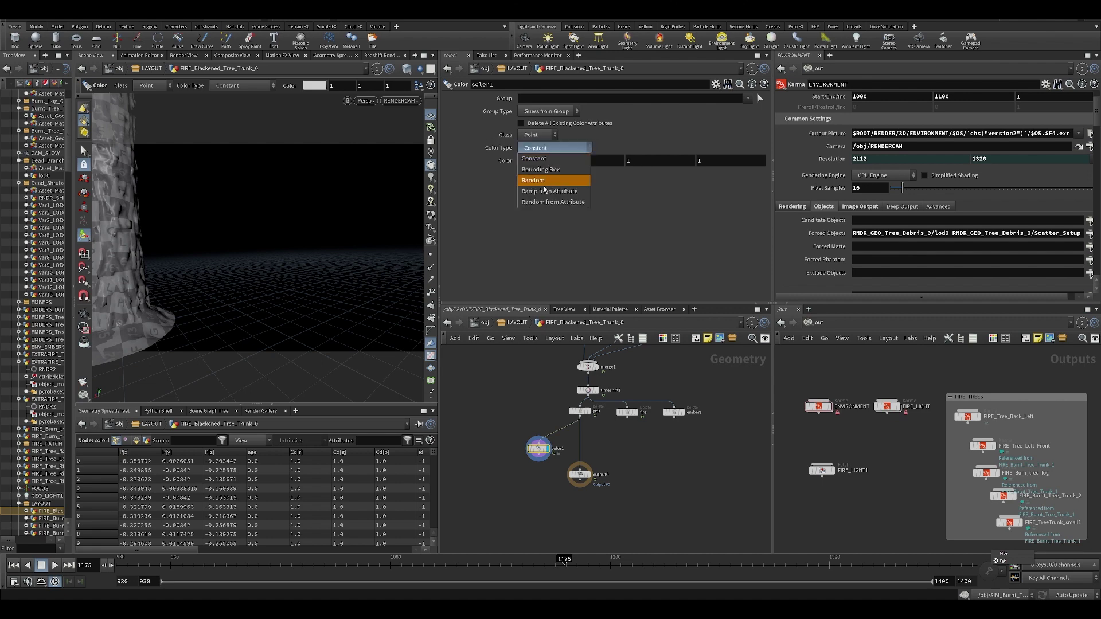
left_click(553, 177)
left_click(545, 160)
type("density")
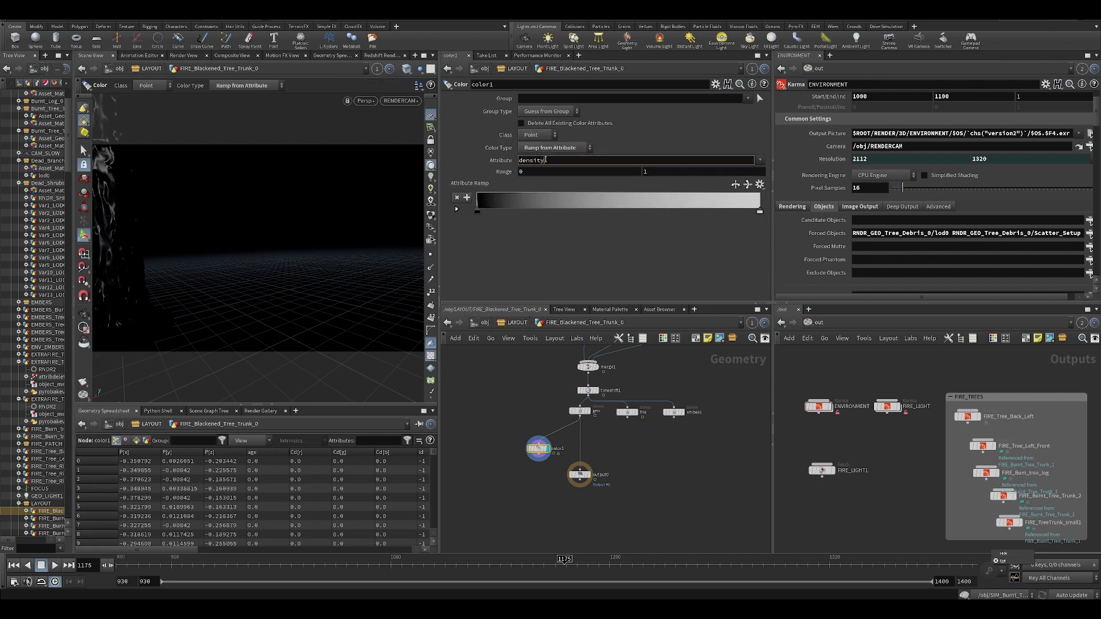
key("Return")
key("ctrl+x")
Step: Follow load_geo to its TREETRUNK source and examine the upstream nodes in SIM_Blackened_Tree_Trunk_0
middle_click_drag(538, 466, 538, 542)
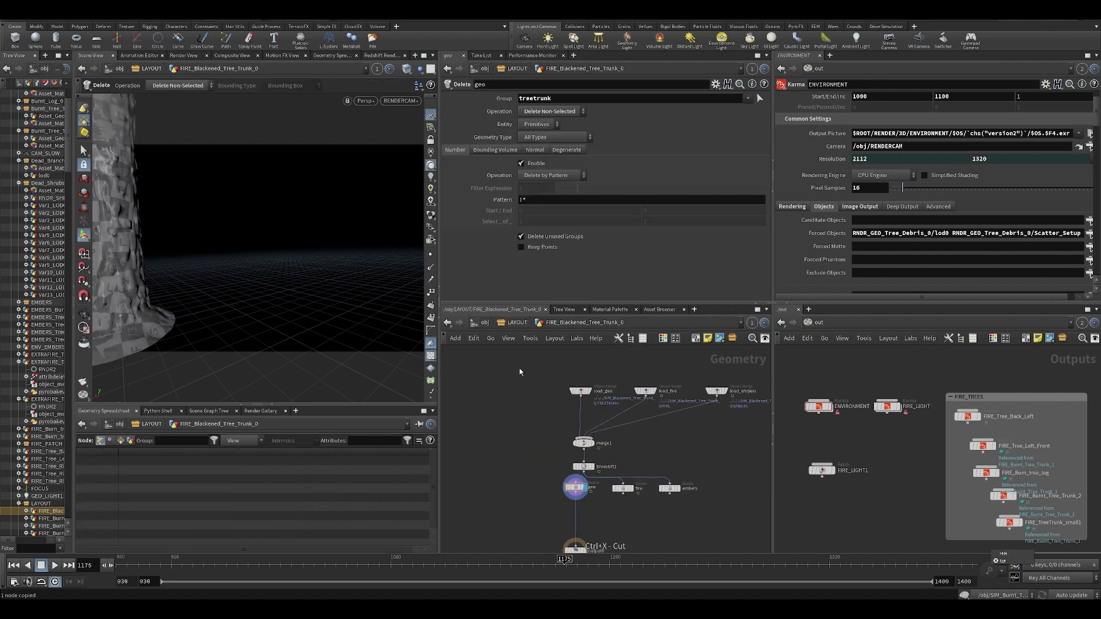
left_click(580, 391)
left_click(734, 125)
scroll(589, 453, "down", 3)
middle_click_drag(573, 391, 585, 595)
scroll(576, 446, "up", 3)
middle_click_drag(576, 446, 571, 394)
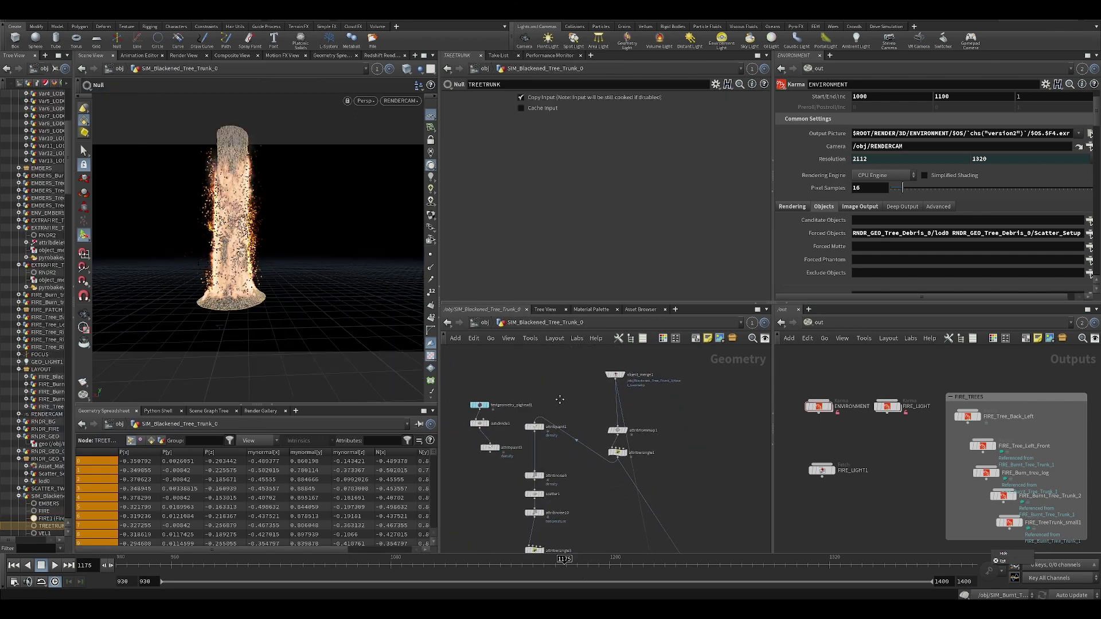
middle_click_drag(682, 514, 639, 326)
middle_click_drag(681, 548, 629, 486)
middle_click_drag(581, 356, 623, 594)
scroll(597, 485, "down", 1)
scroll(597, 485, "up", 1)
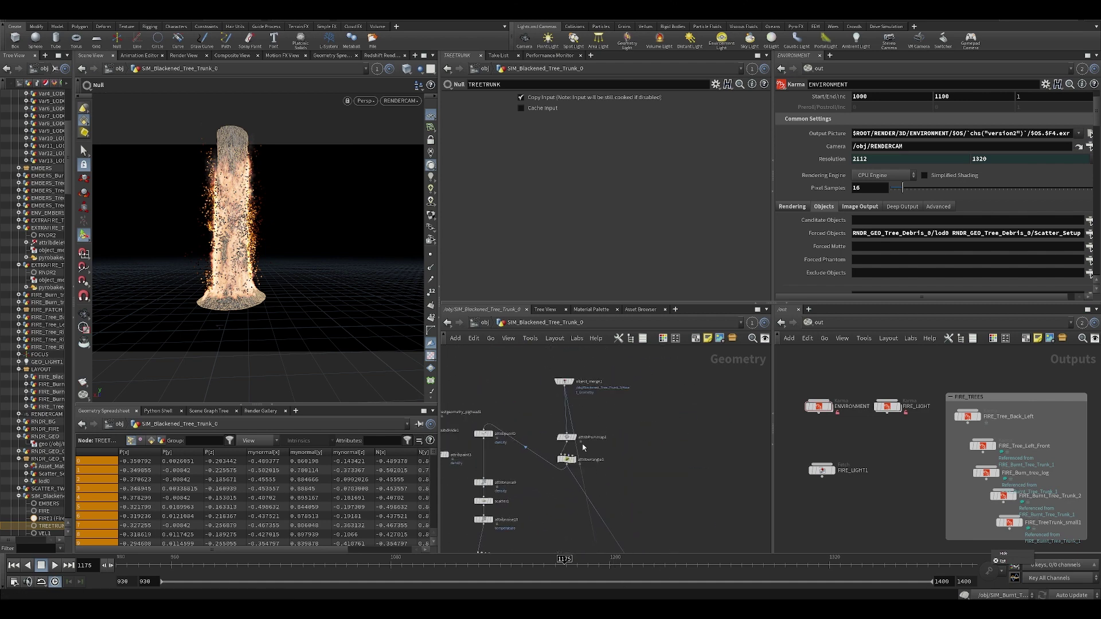
scroll(501, 454, "up", 2)
Step: Create a reference copy of the attribpaint2 density paint node in SIM_Blackened_Tree_Trunk_0
left_click(486, 432)
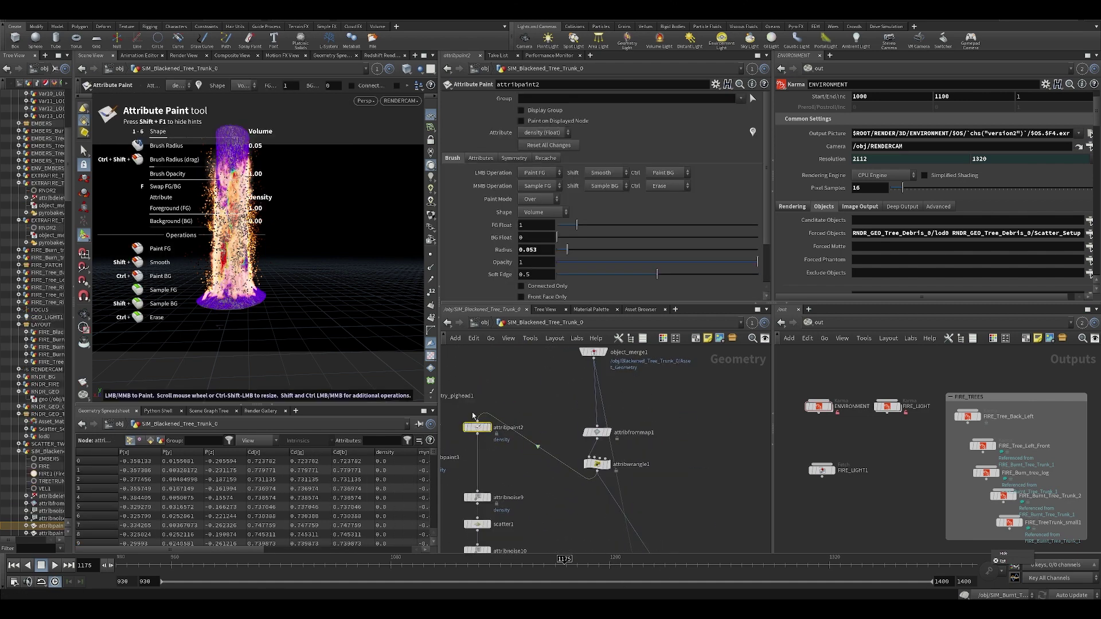
key("Tab")
key("Escape")
right_click(474, 427)
mouse_move(517, 378)
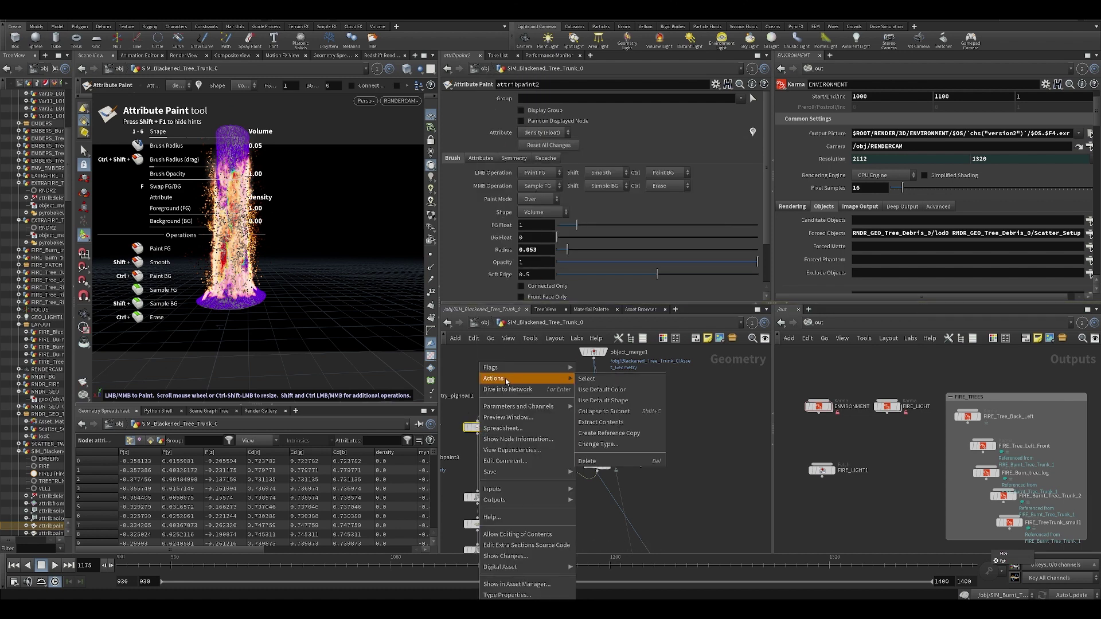
left_click(614, 432)
left_click_drag(524, 456, 523, 550)
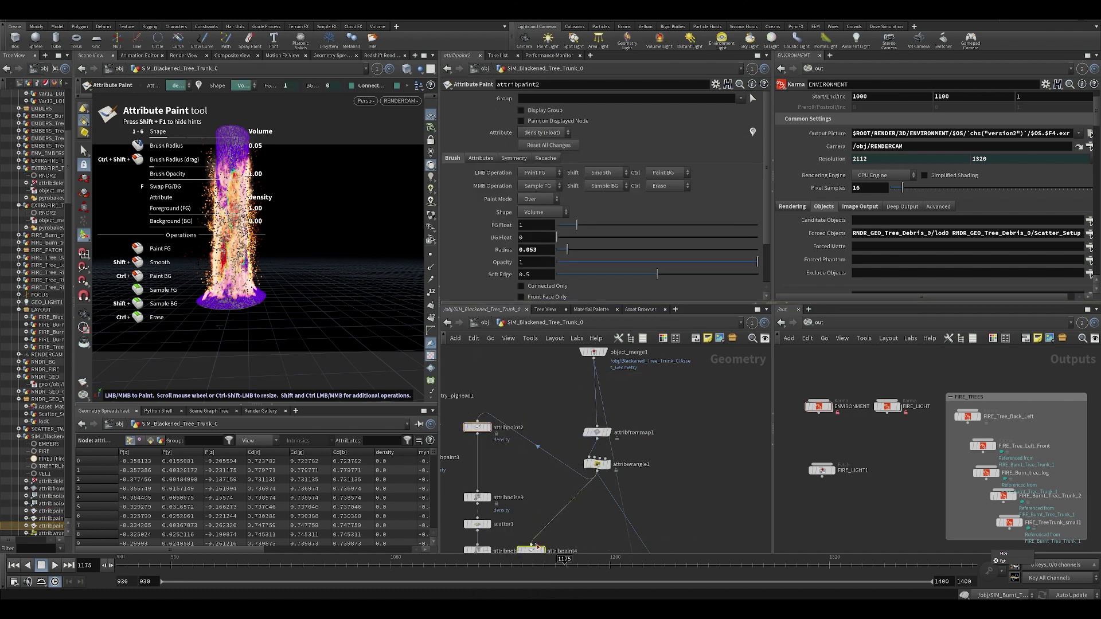
Step: Insert the attribpaint2 reference copy between attribwrangle1 and the group node, return to the object level and save the scene
middle_click_drag(652, 531, 658, 376)
scroll(658, 376, "down", 2)
left_click_drag(574, 391, 651, 407)
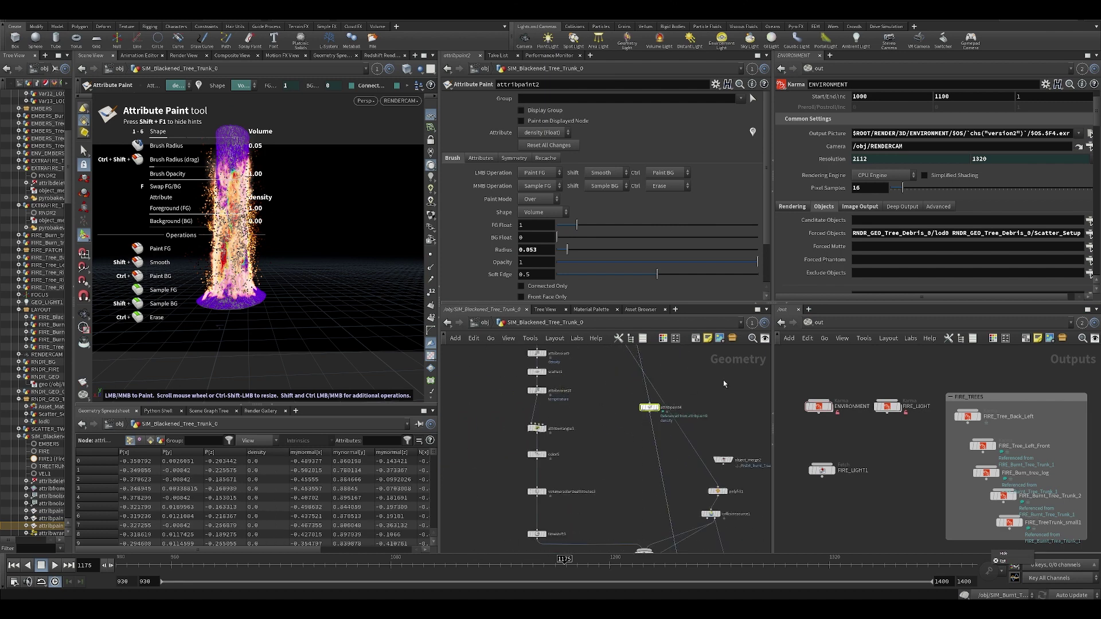
middle_click_drag(724, 380, 726, 355)
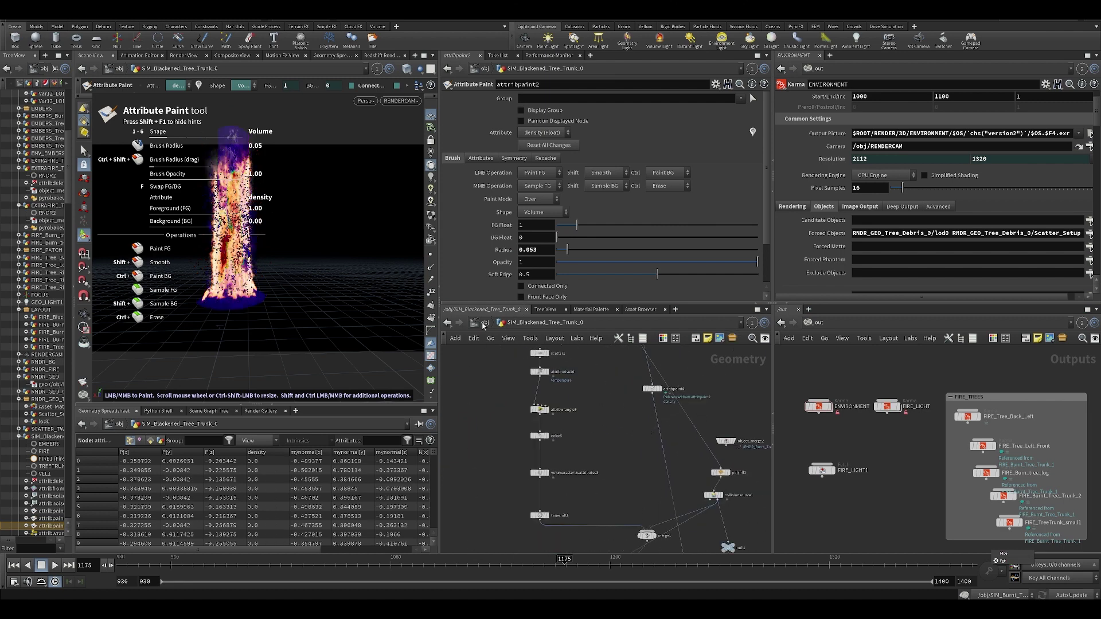
left_click(484, 323)
key("ctrl+s")
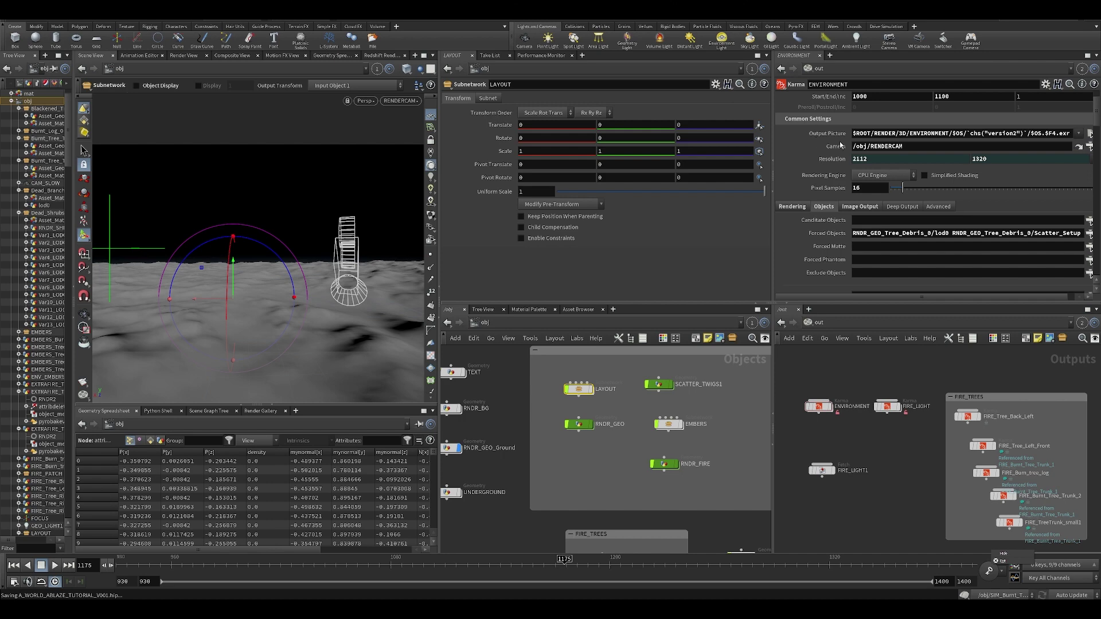
Step: Trace load_geo in LAYOUT's FIRE_Blackened_Tree_Trunk_0 back to its source network and examine the density painted by attribpaint2
scroll(841, 146, "up", 2)
double_click(578, 388)
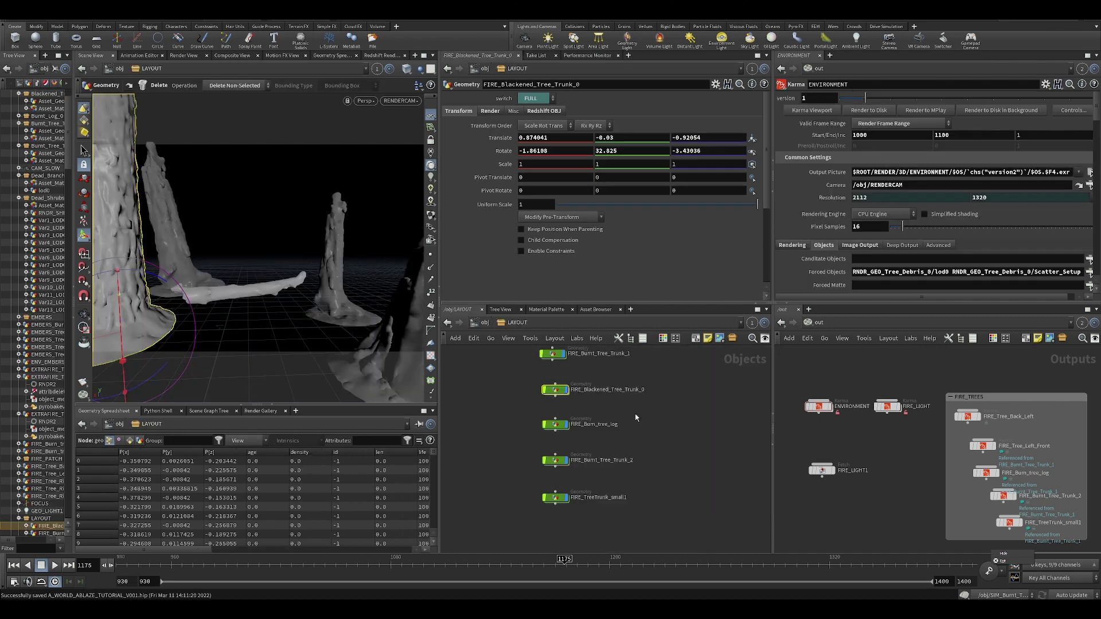
double_click(561, 392)
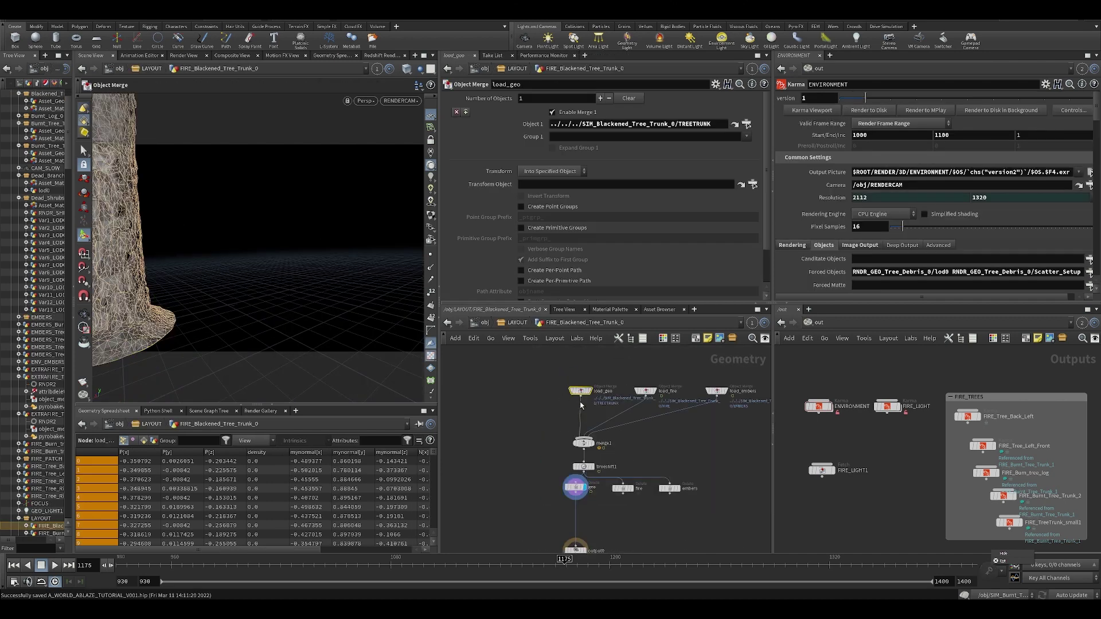
left_click(735, 124)
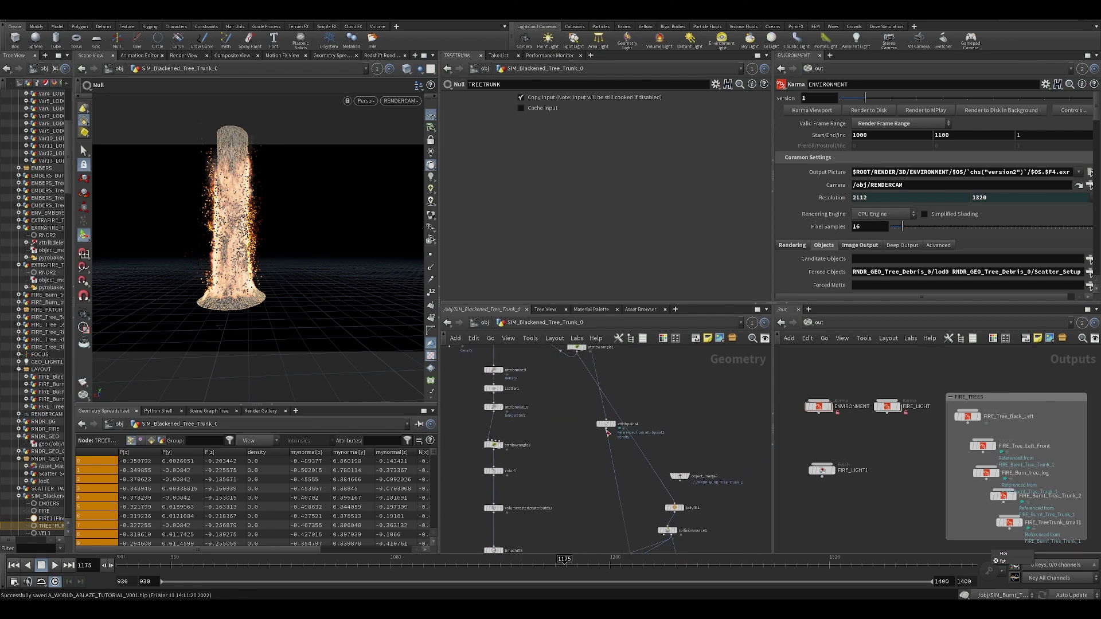
middle_click_drag(602, 427, 630, 508)
left_click(533, 393)
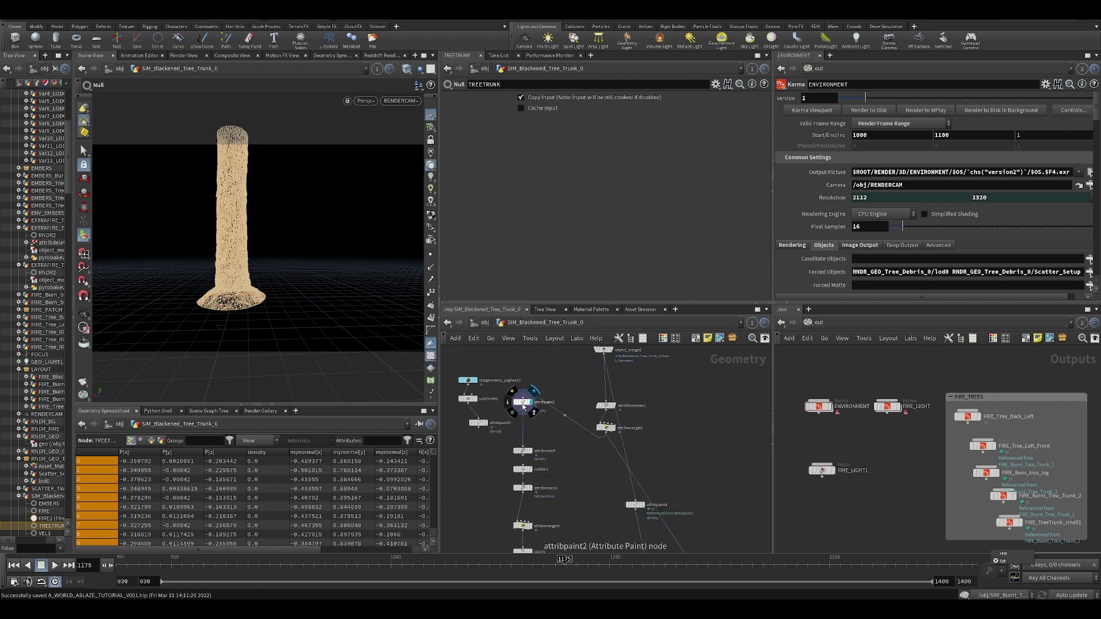
left_click(523, 406)
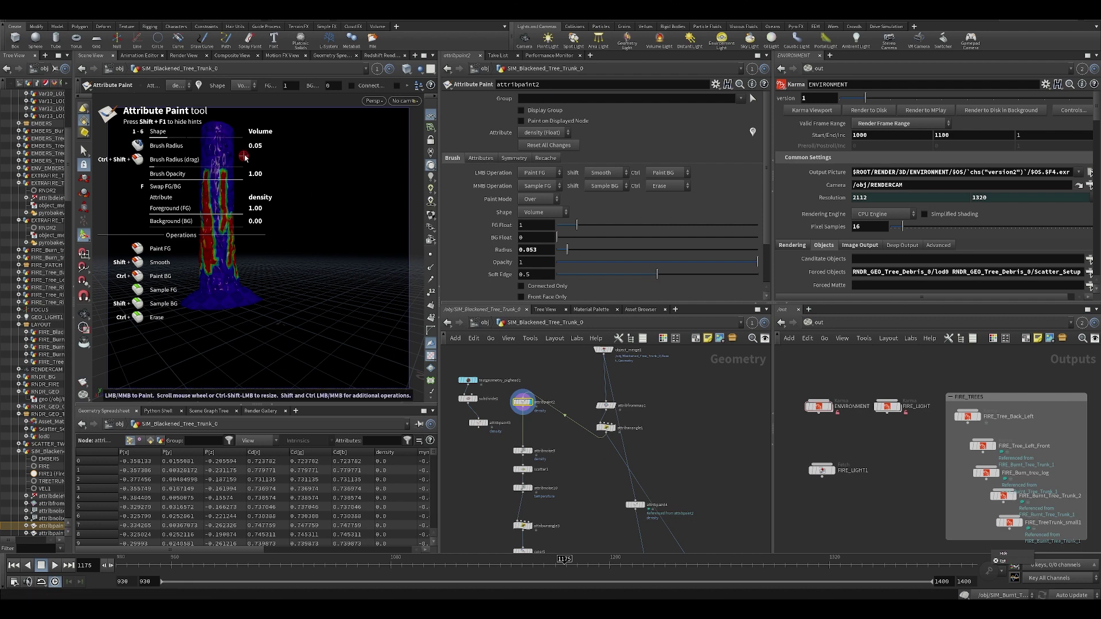
middle_click_drag(744, 545, 688, 382)
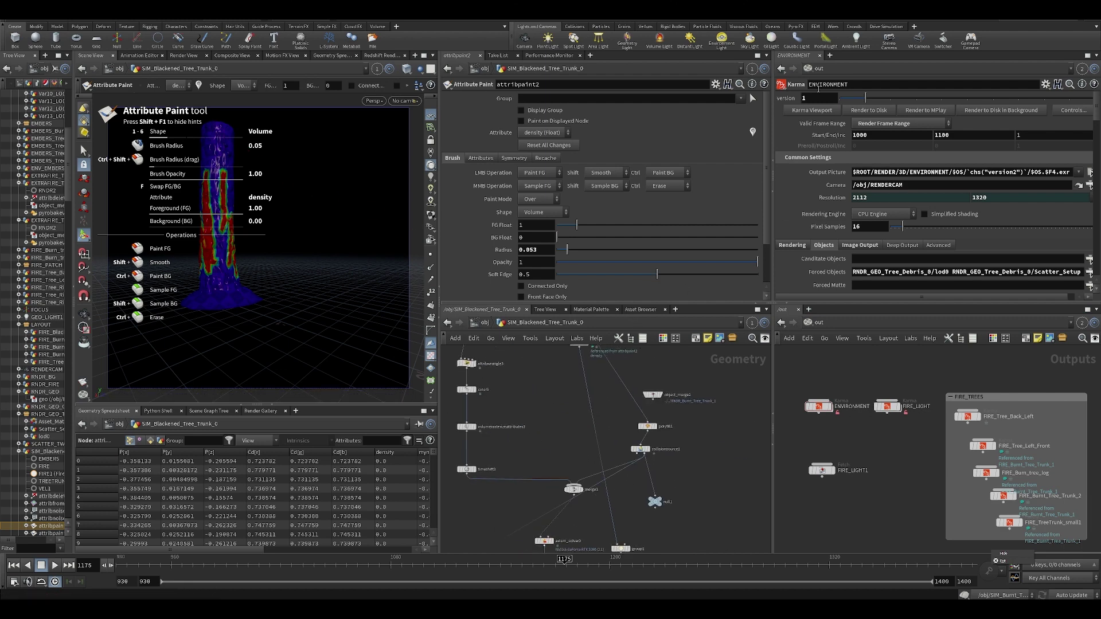
Step: Open ENVIRONMENT's Karma viewport, look through RENDERCAM and preview the emissive embers with the Karma renderer, ending the preview again
left_click(815, 110)
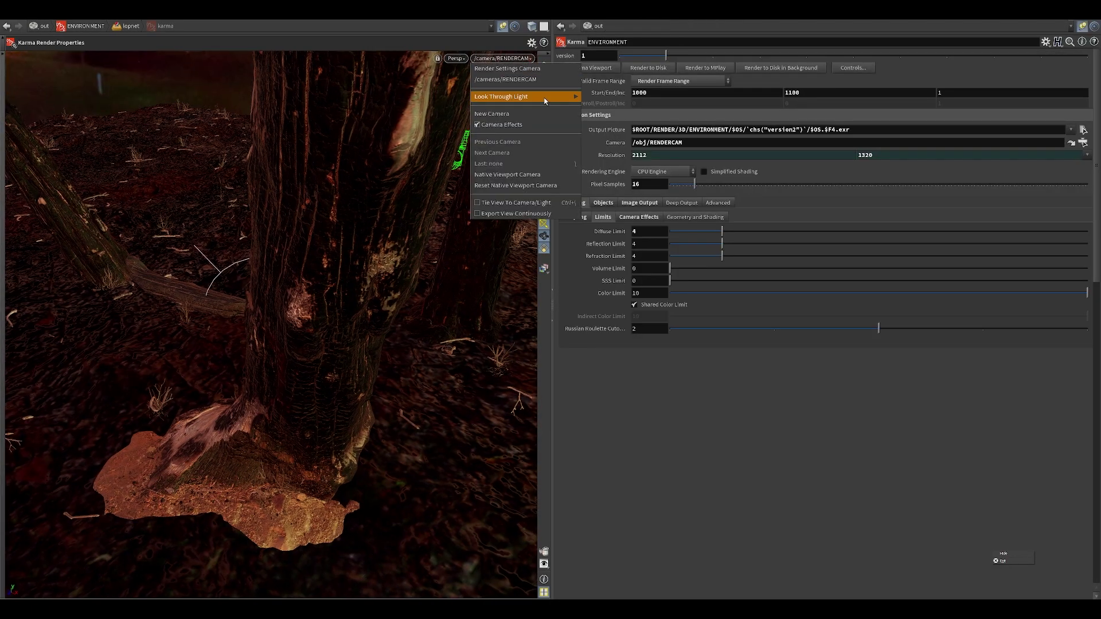
left_click(505, 79)
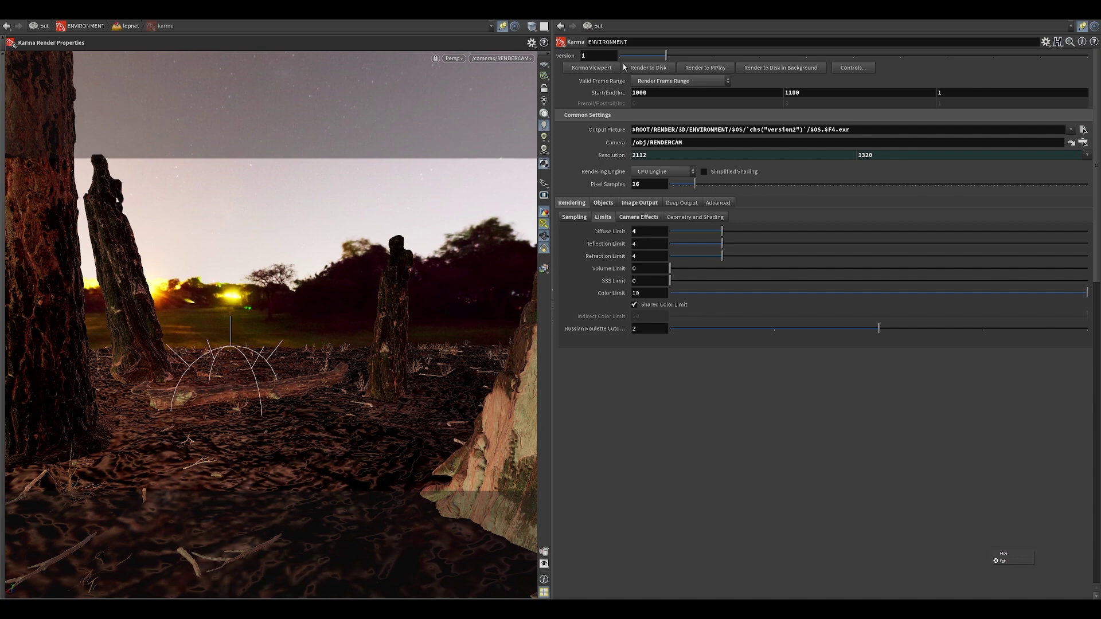
left_click(465, 58)
left_click(461, 117)
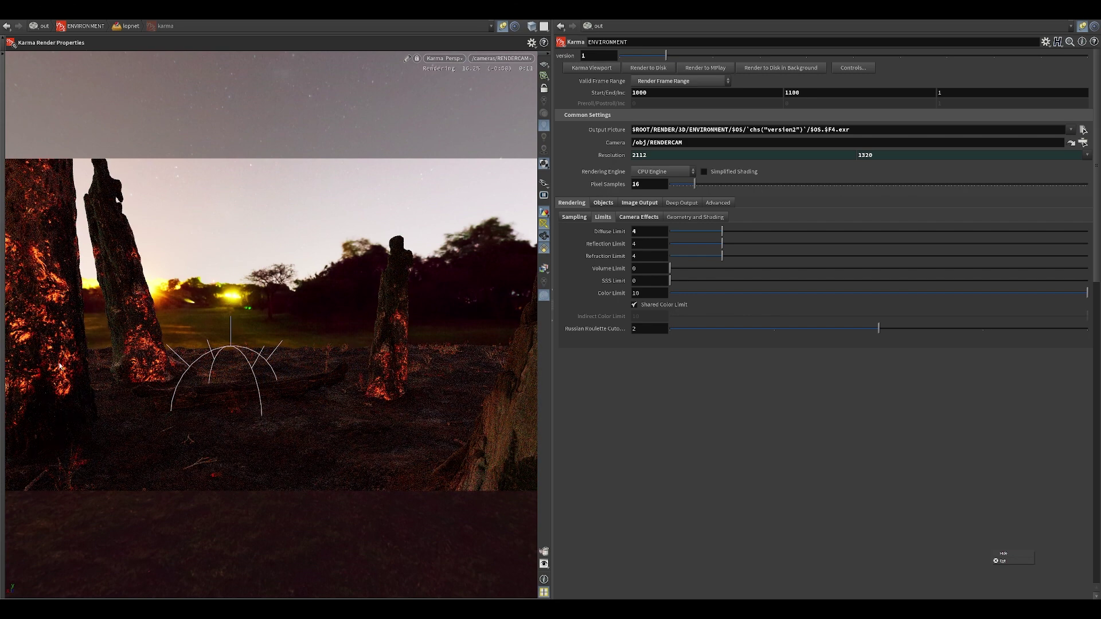
left_click(444, 58)
left_click(466, 95)
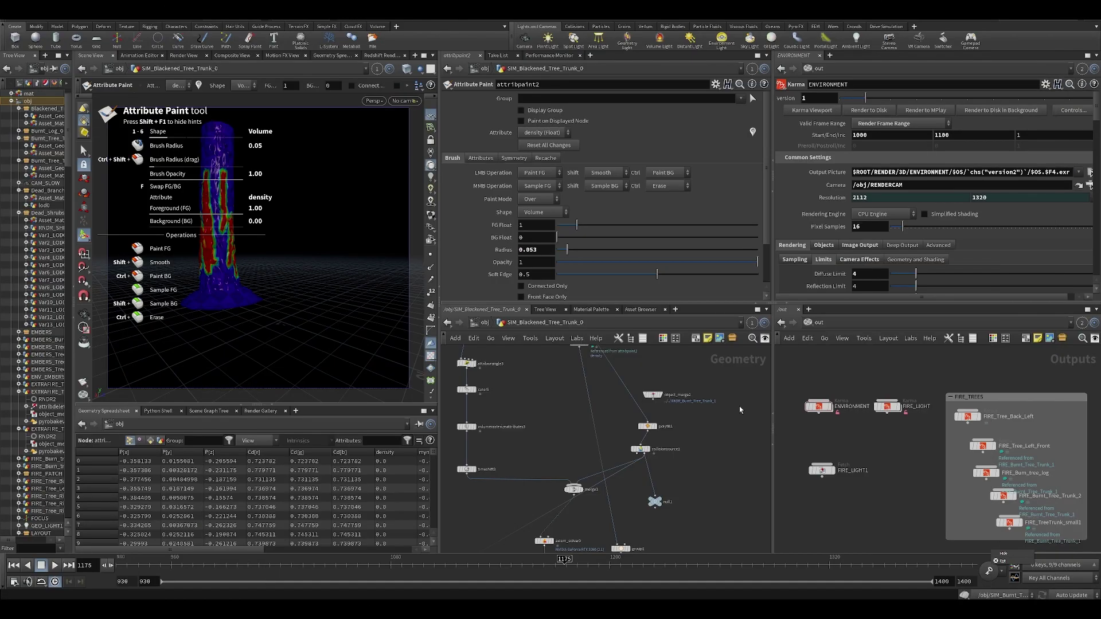
Step: Display the axiom_solver2 node in SIM_Blackened_Tree_Trunk_0 and review its simulation parameters
middle_click_drag(613, 476, 598, 415)
scroll(618, 483, "up", 4)
middle_click_drag(622, 508, 609, 453)
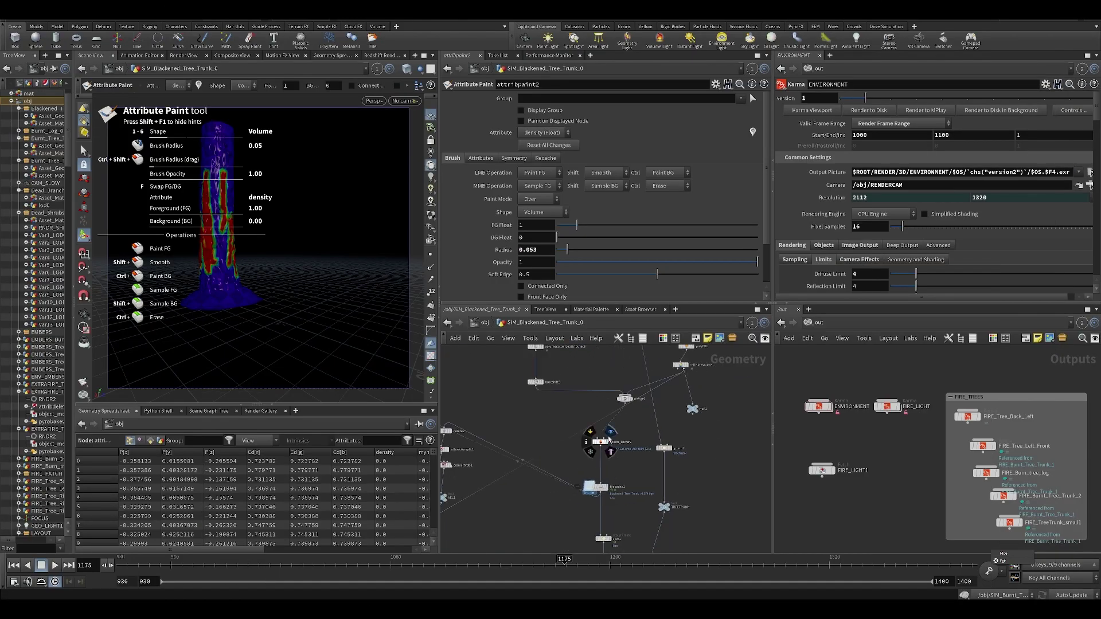
left_click(602, 443)
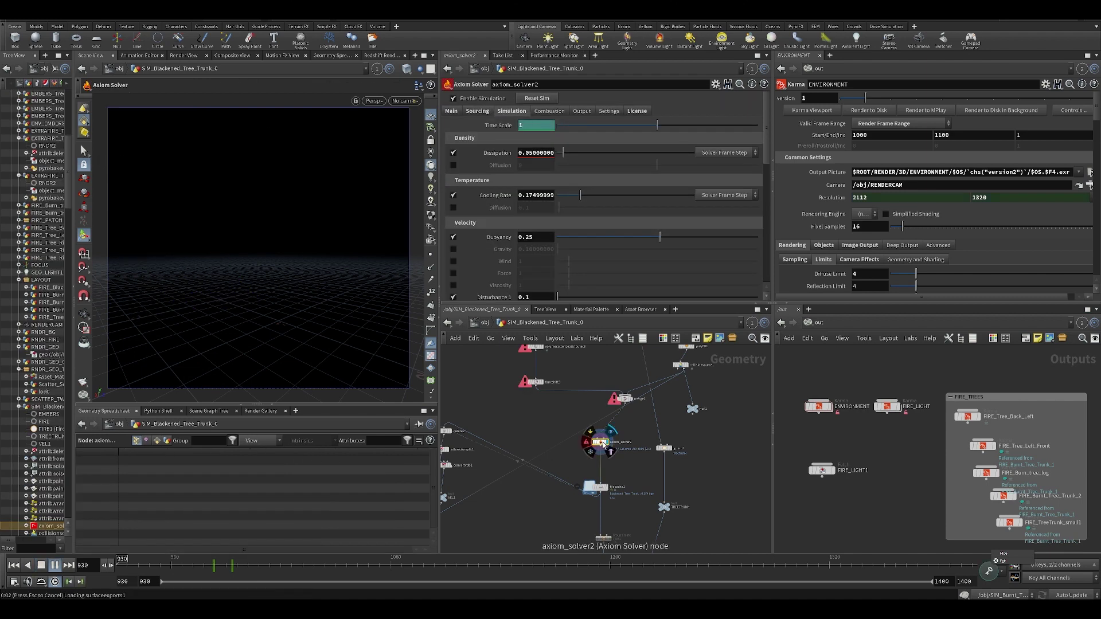
Step: Save the scene file A_WORLD_ABLAZE_TUTORIAL_V001.hip, return from the simulation network to the object level and save again
key("ctrl+s")
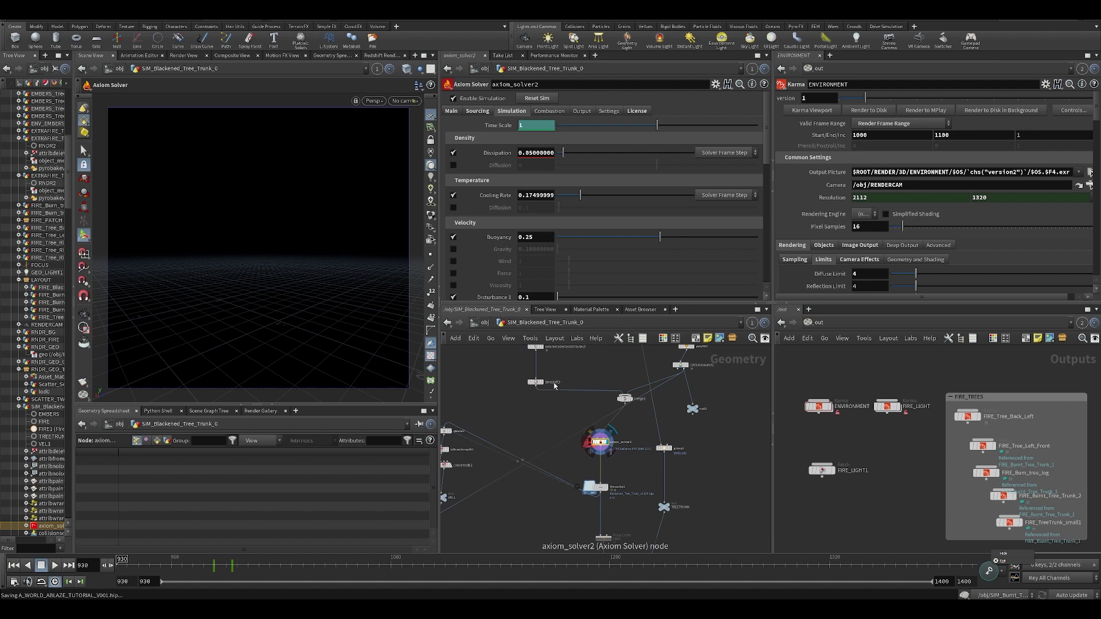
middle_click_drag(544, 406, 559, 484)
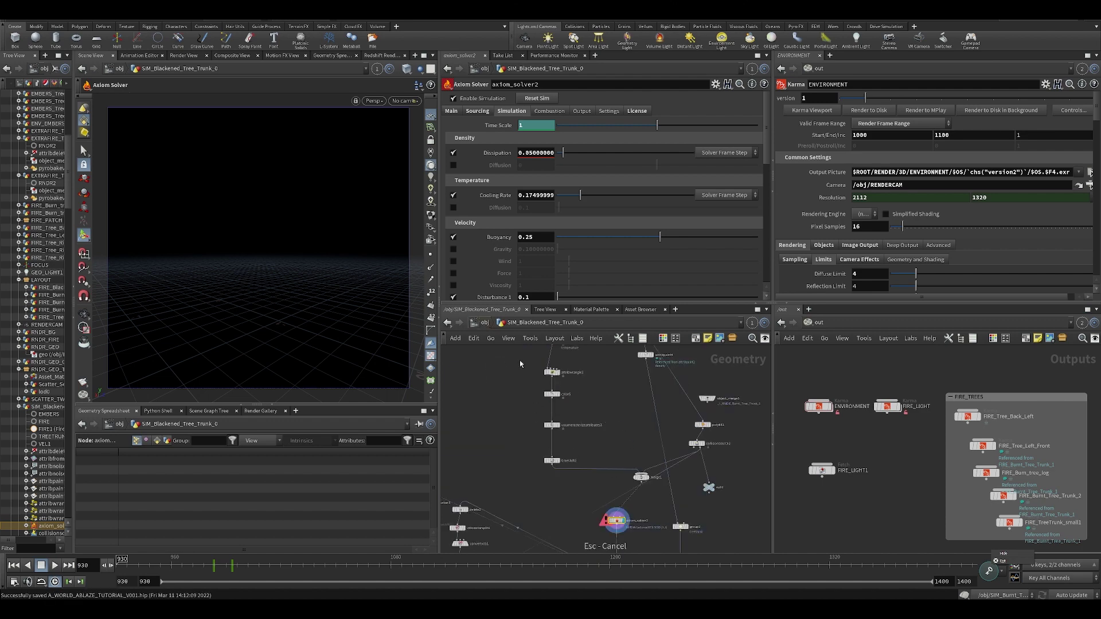
key("u")
key("ctrl+s")
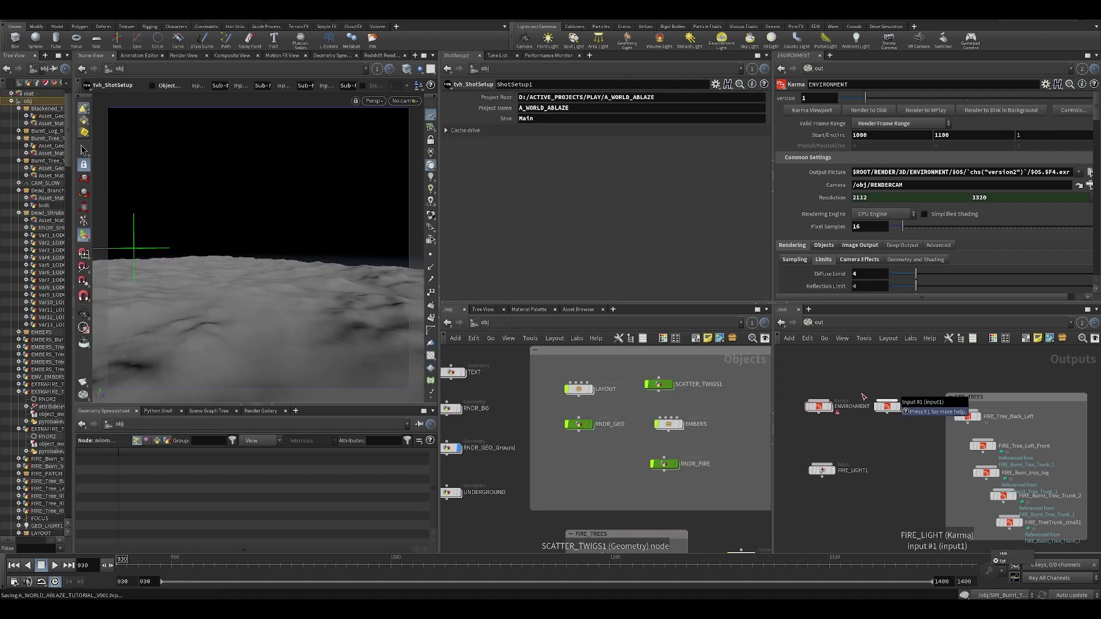
Step: Open the FIRE_LIGHT Karma node in the out network and go into its lopnet
left_click(887, 406)
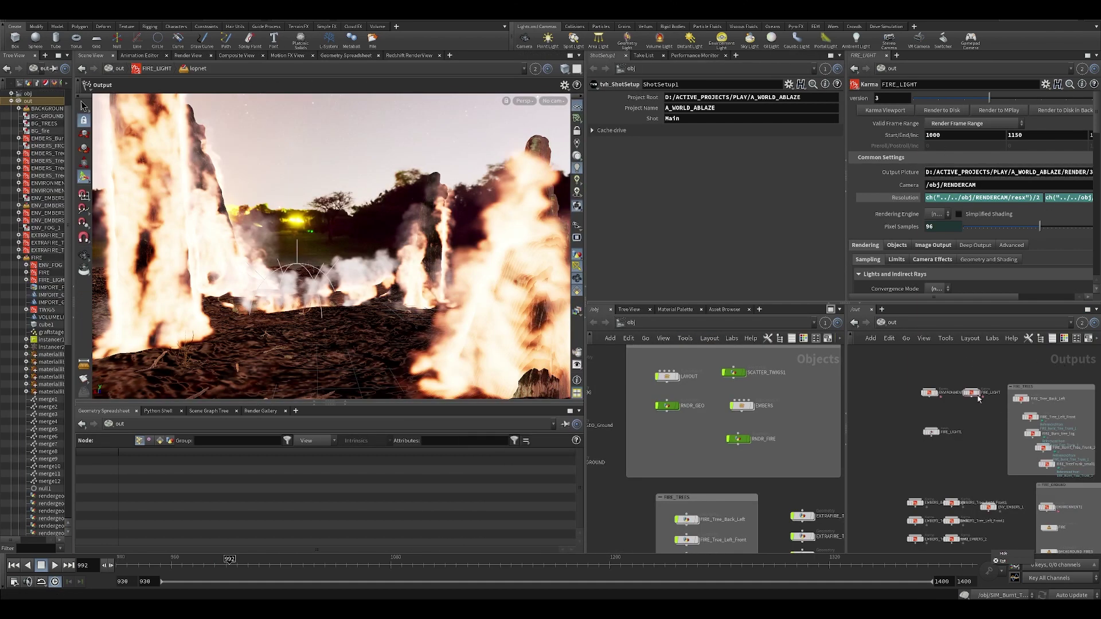
double_click(979, 400)
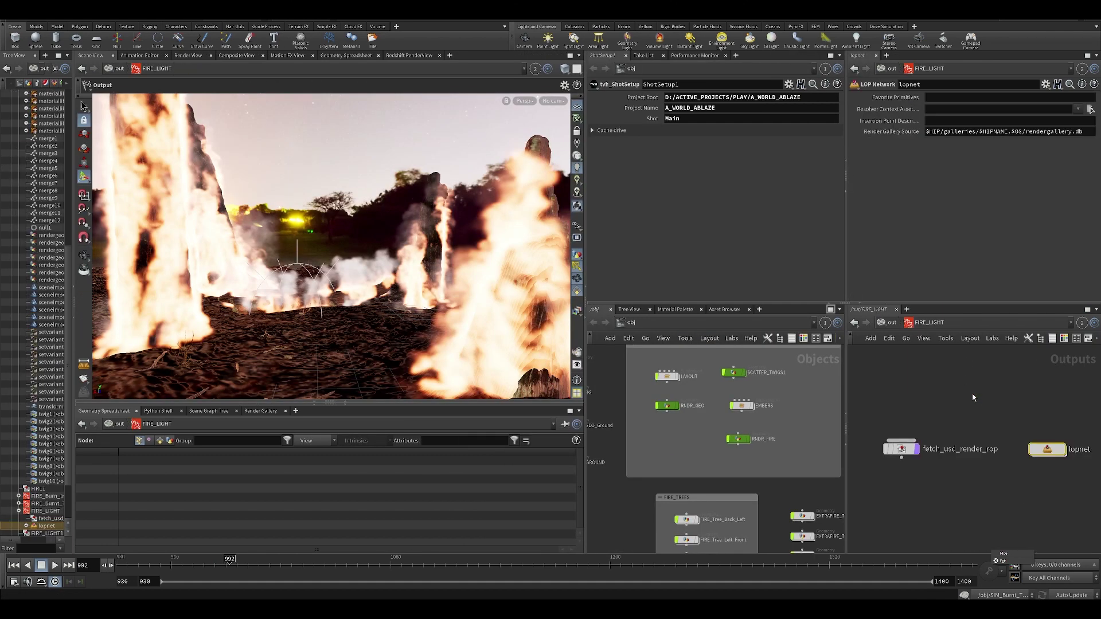
middle_click_drag(1005, 465, 1003, 511)
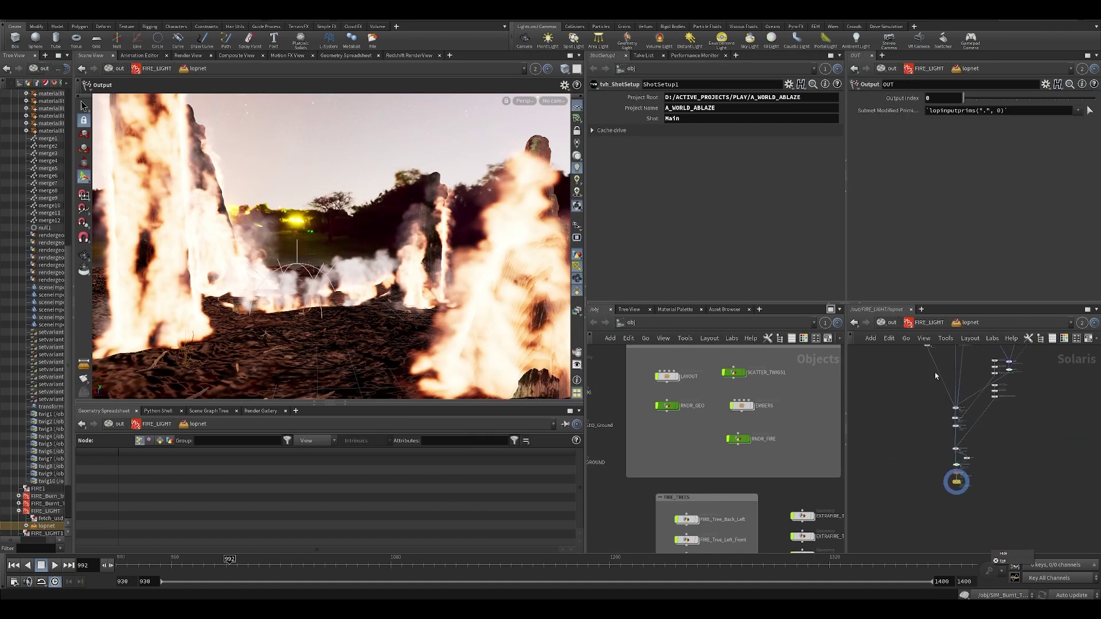
Step: Preview FIRE_LIGHT's lopnet output with the Karma renderer through RENDERCAM and inspect the fire light on the trunks and ground
left_click(524, 102)
left_click(532, 148)
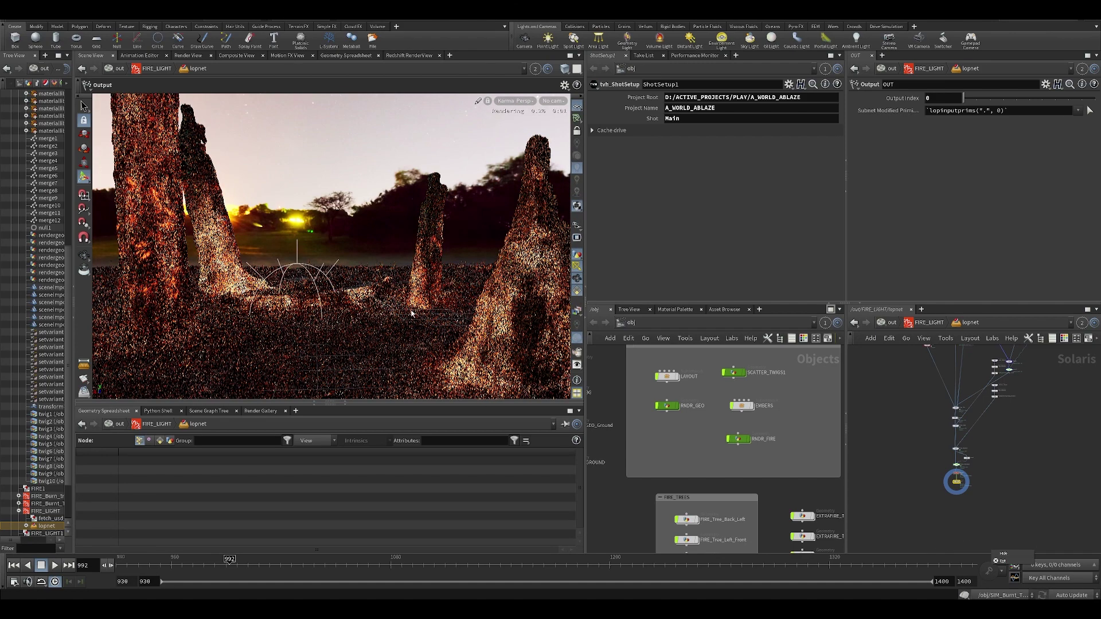
key("space+5")
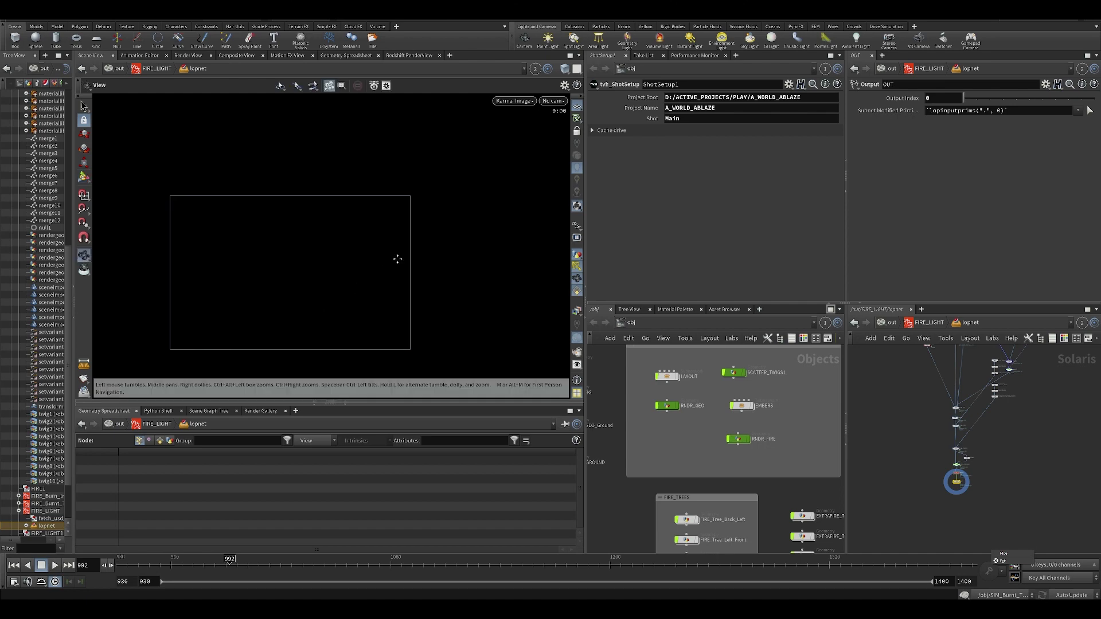
left_click(553, 101)
left_click(576, 122)
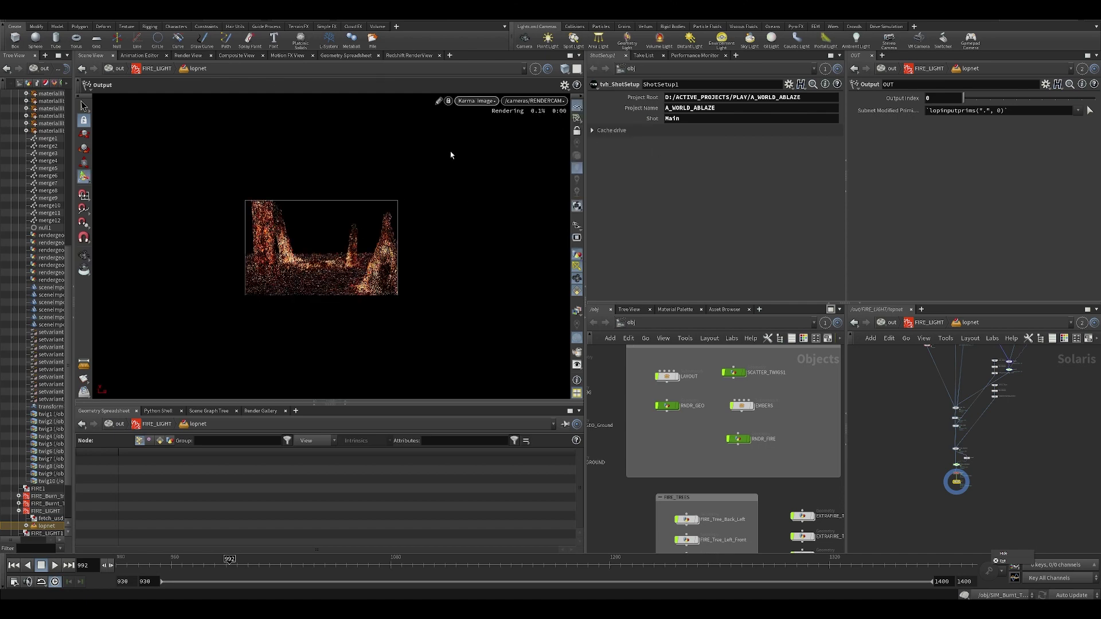
scroll(334, 275, "up", 5)
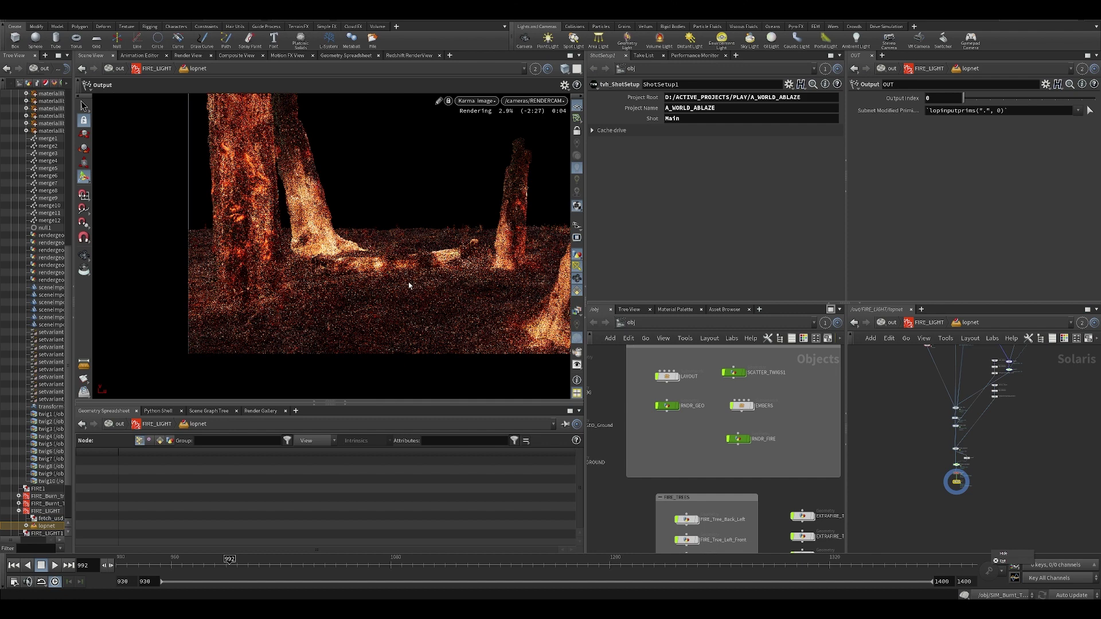
middle_click_drag(480, 260, 324, 251, "alt")
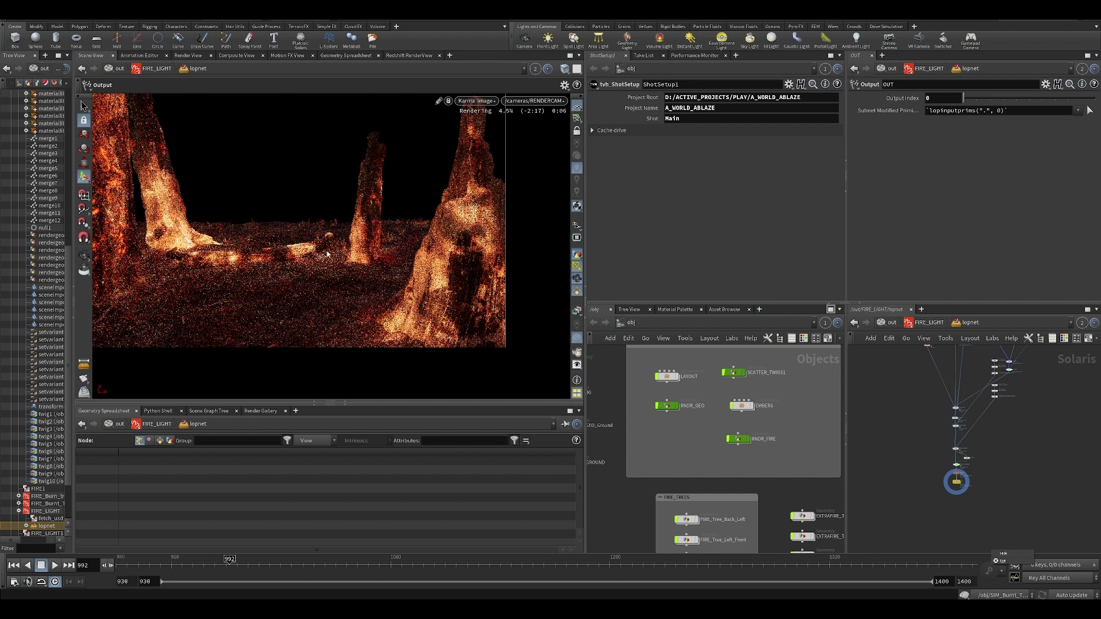
middle_click_drag(376, 286, 539, 307, "alt")
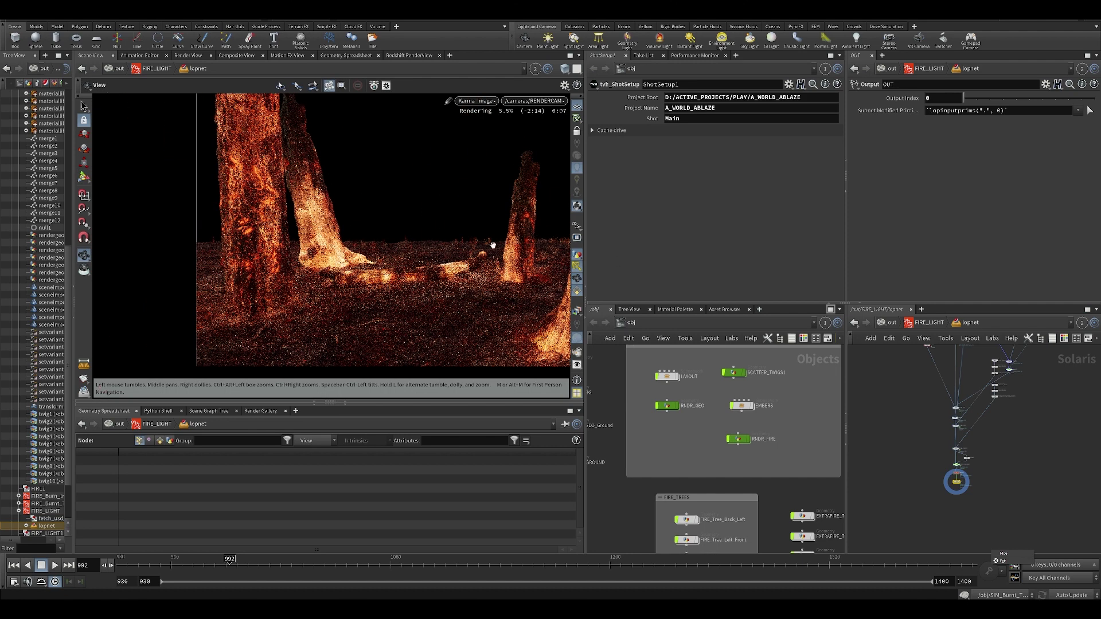
Step: Return to the out level and open the FIRE LOP network
left_click(916, 323)
left_click(890, 323)
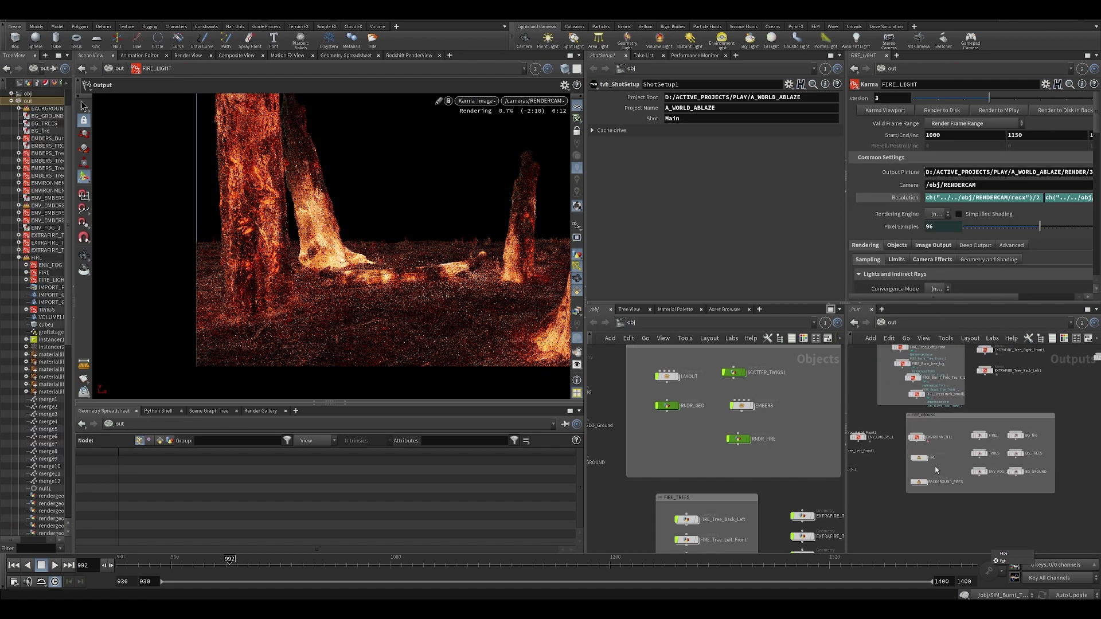
scroll(929, 465, "up", 2)
left_click(919, 462)
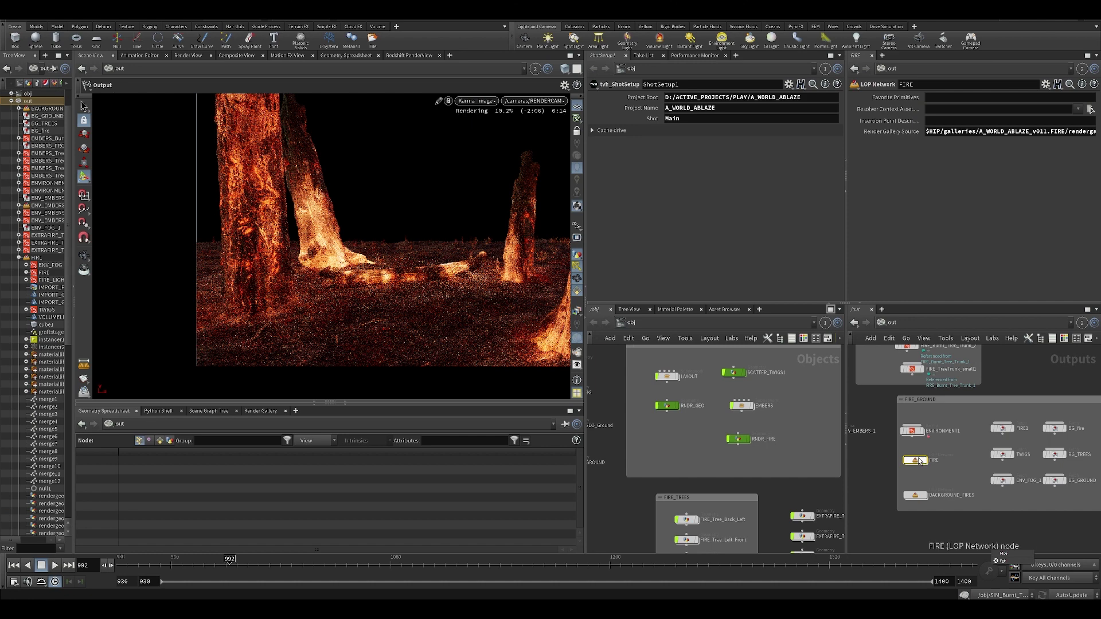
double_click(916, 468)
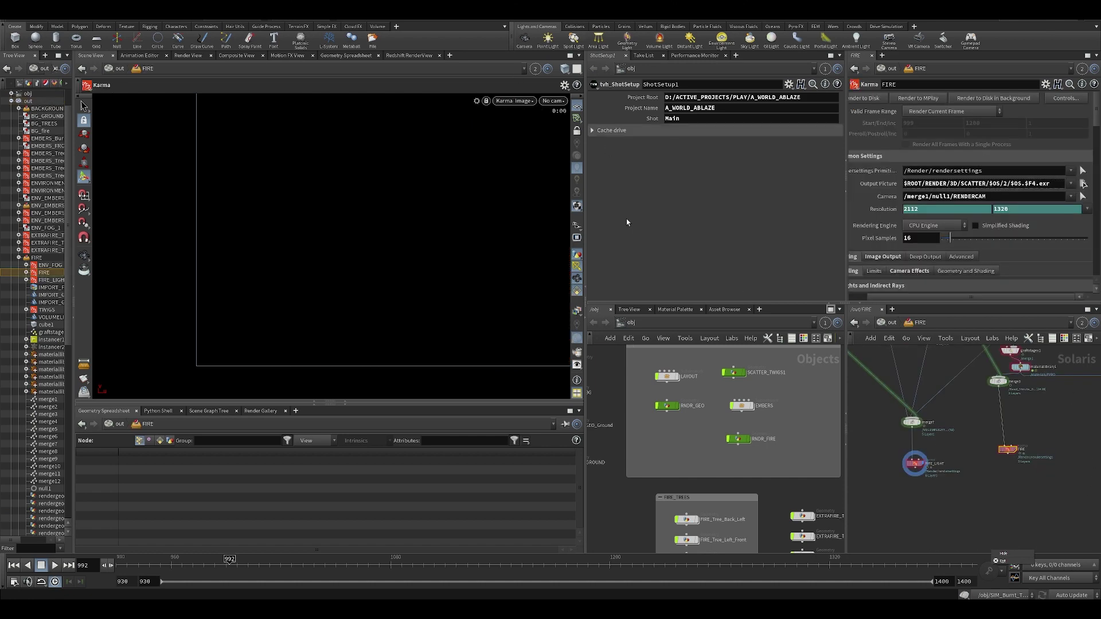
Step: Look through /null1/RENDERCAM in the FIRE network and inspect the Karma preview of its fire-lit environment
left_click(580, 238)
scroll(1023, 447, "down", 6)
middle_click_drag(1090, 395, 1002, 450)
scroll(1002, 451, "up", 4)
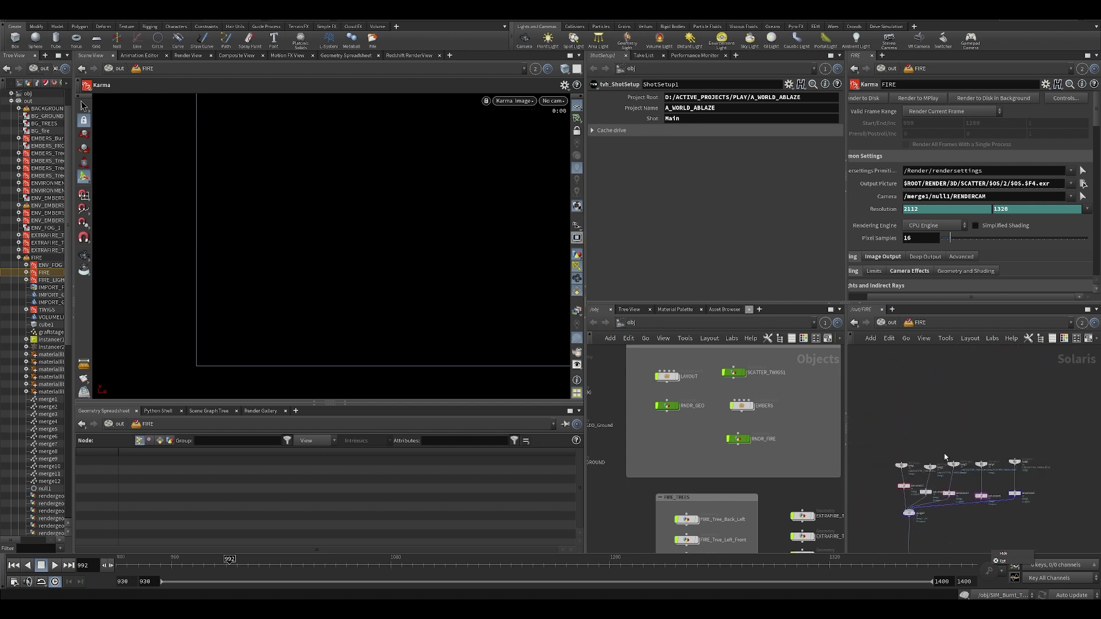
middle_click_drag(886, 464, 889, 418)
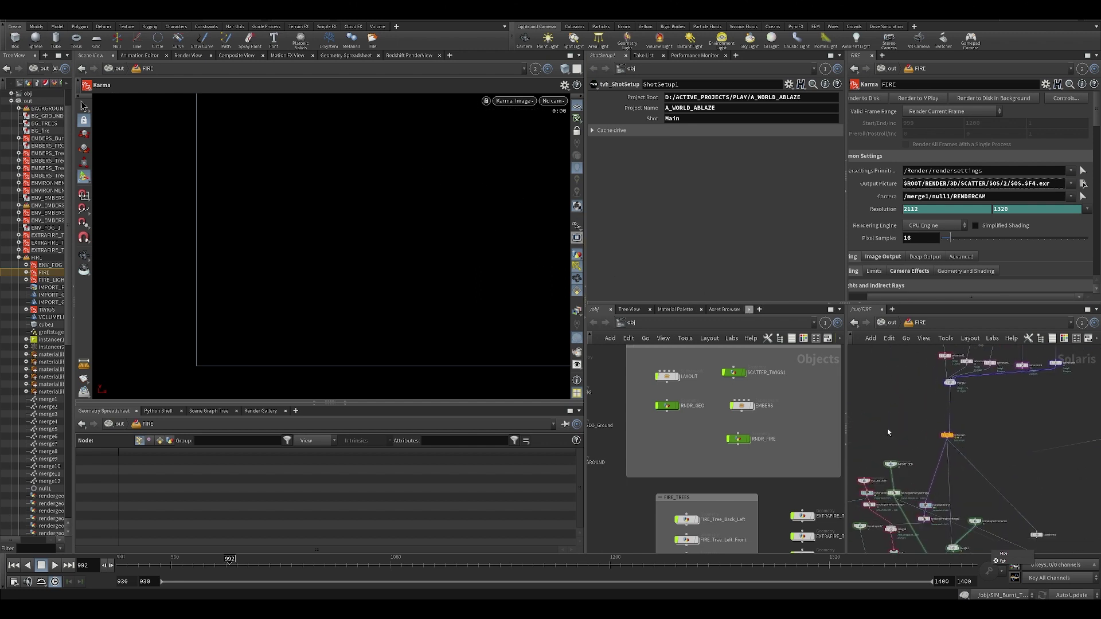
scroll(917, 516, "down", 4)
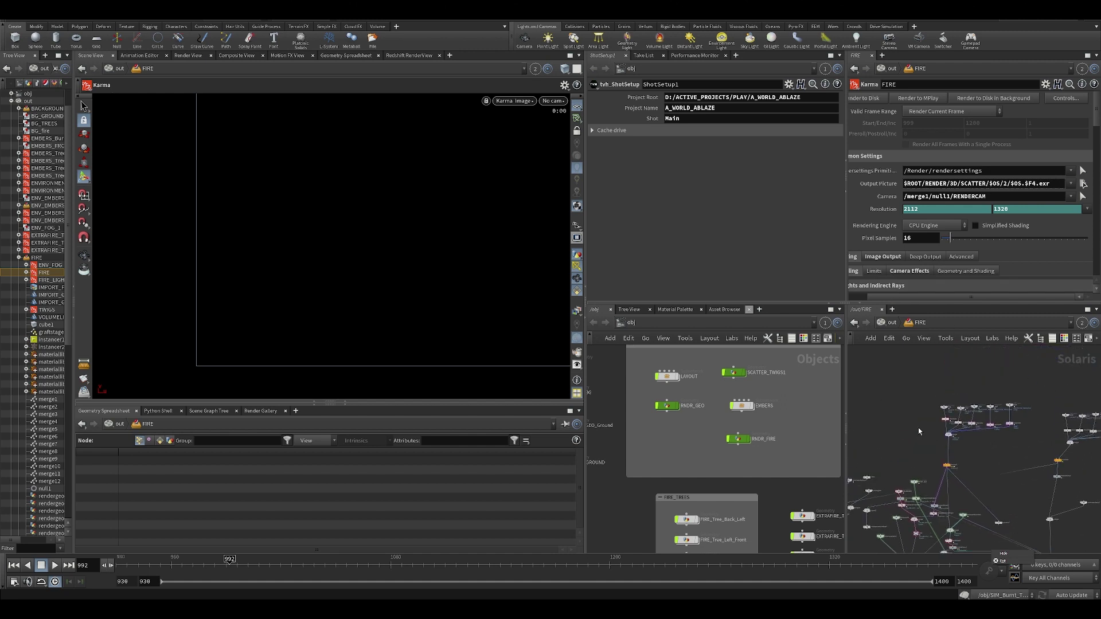
left_click(553, 100)
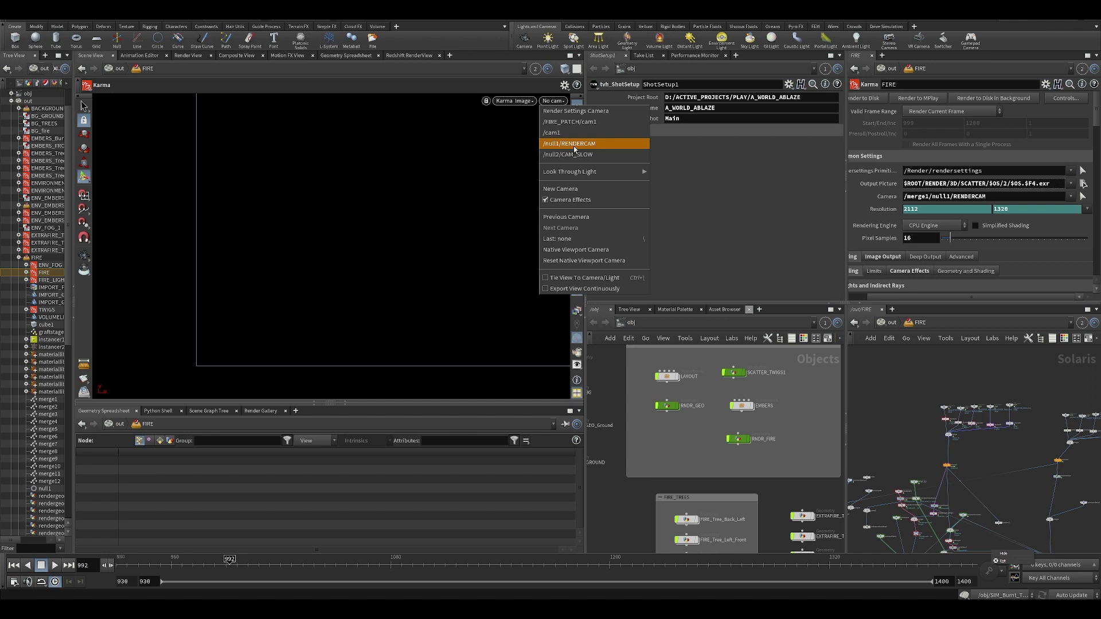
left_click(574, 145)
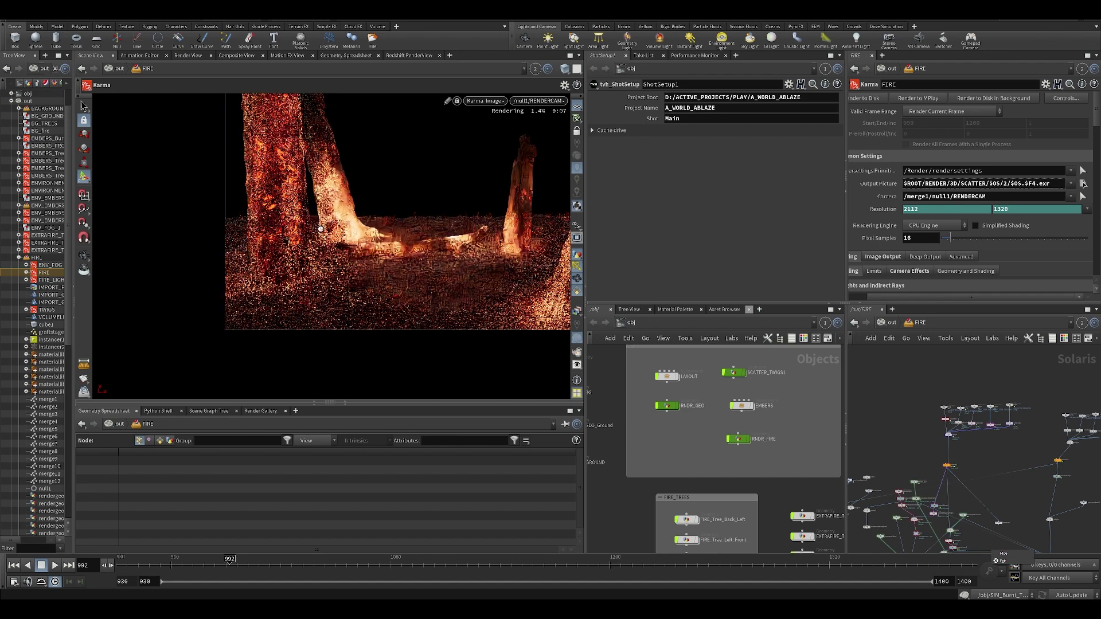
middle_click_drag(480, 238, 431, 228, "alt")
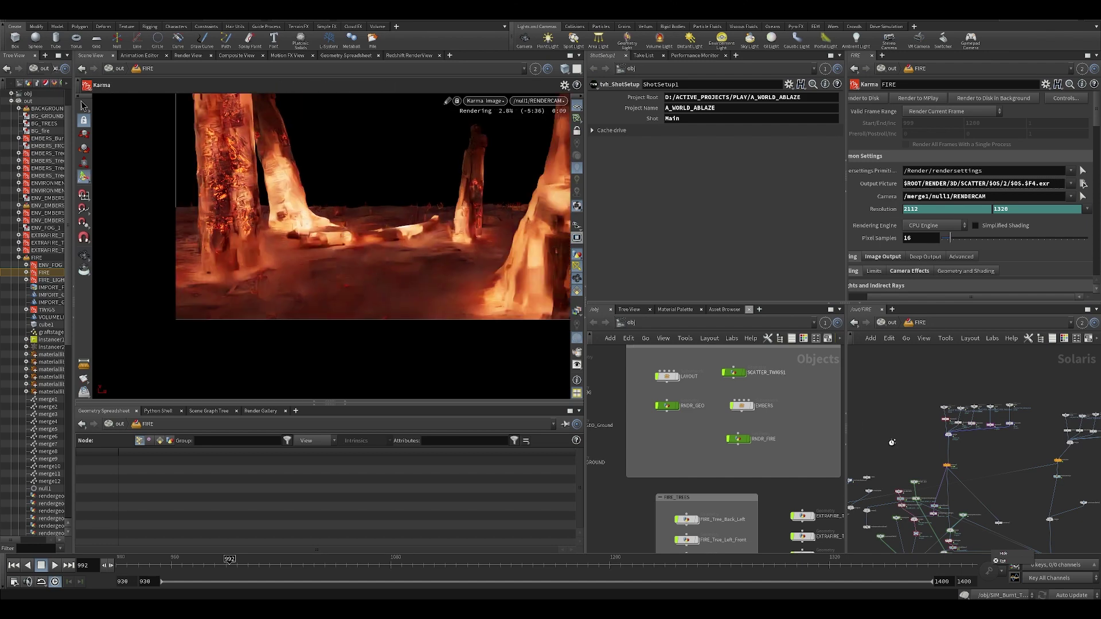
Step: Save the scene file A_WORLD_ABLAZE_TUTORIAL_V001.hip and view the preview's burning trunks closer
middle_click_drag(890, 440, 899, 403)
key("ctrl+s")
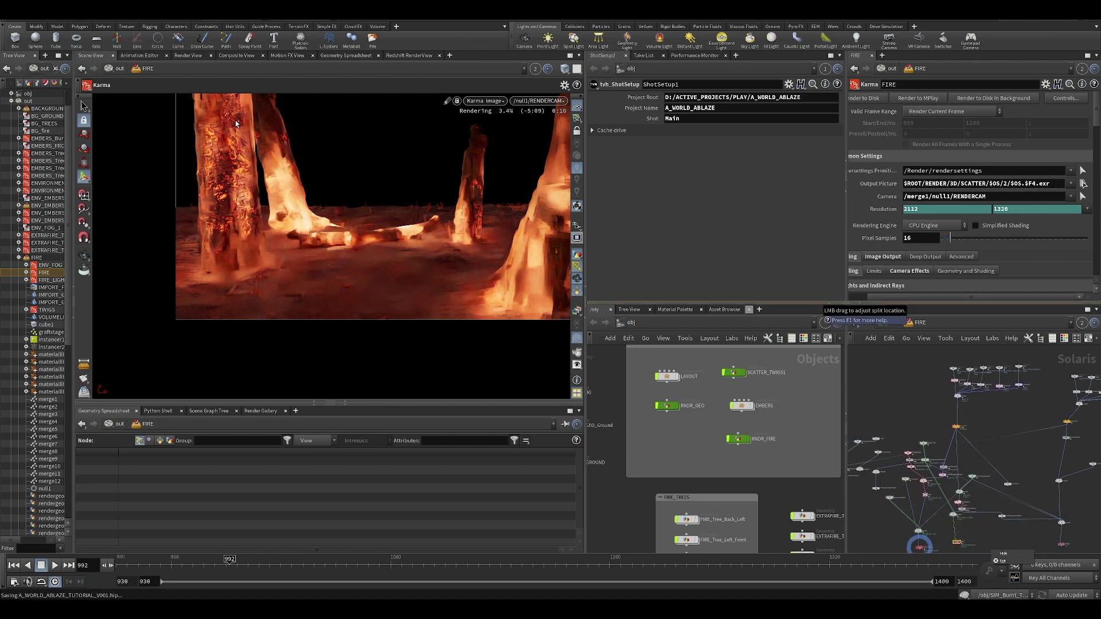
scroll(248, 130, "up", 2)
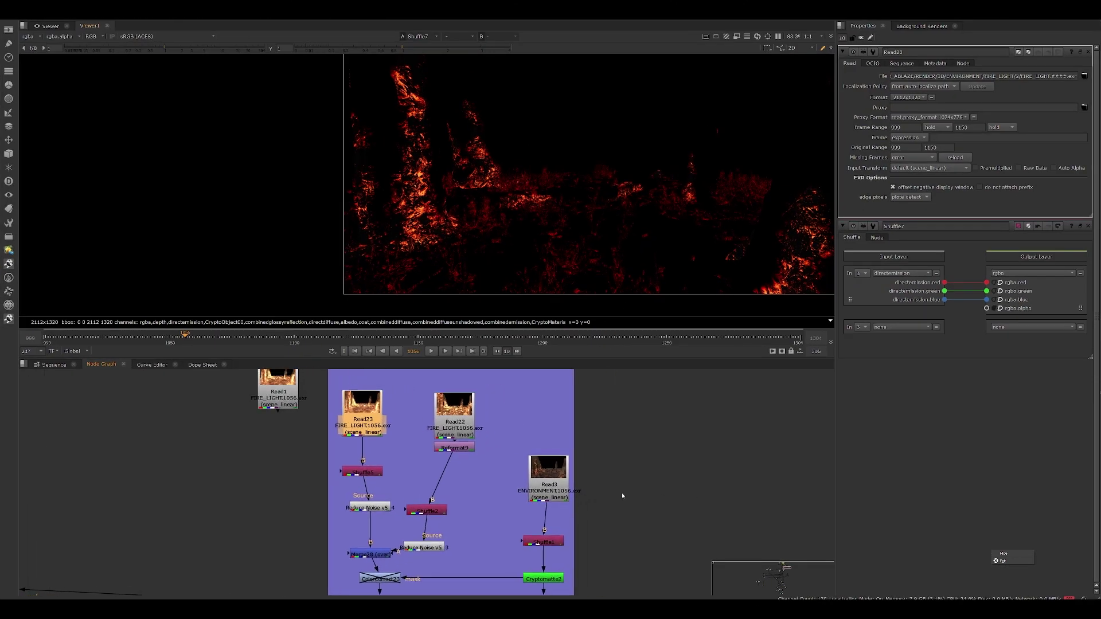
Step: Switch to Nuke and view the FIRE_LIGHT render from Read23, inspecting its lit trunks and grass
scroll(623, 496, "down", 6)
middle_click_drag(678, 508, 696, 546)
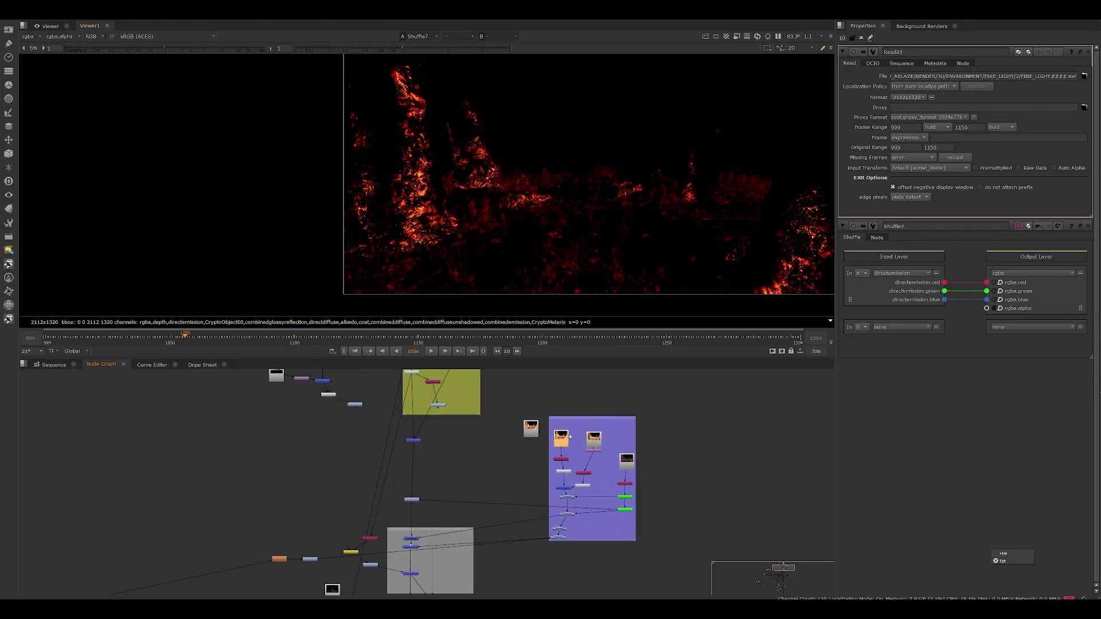
scroll(555, 436, "up", 5)
left_click(572, 447)
key("1")
middle_click_drag(448, 172, 461, 231)
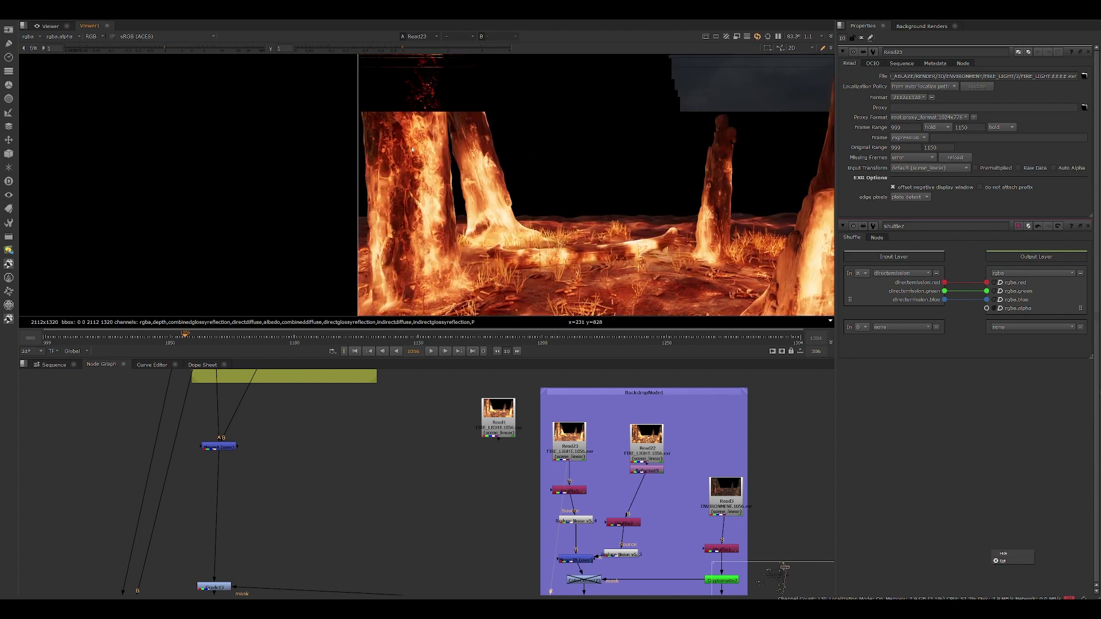
middle_click_drag(405, 90, 421, 146)
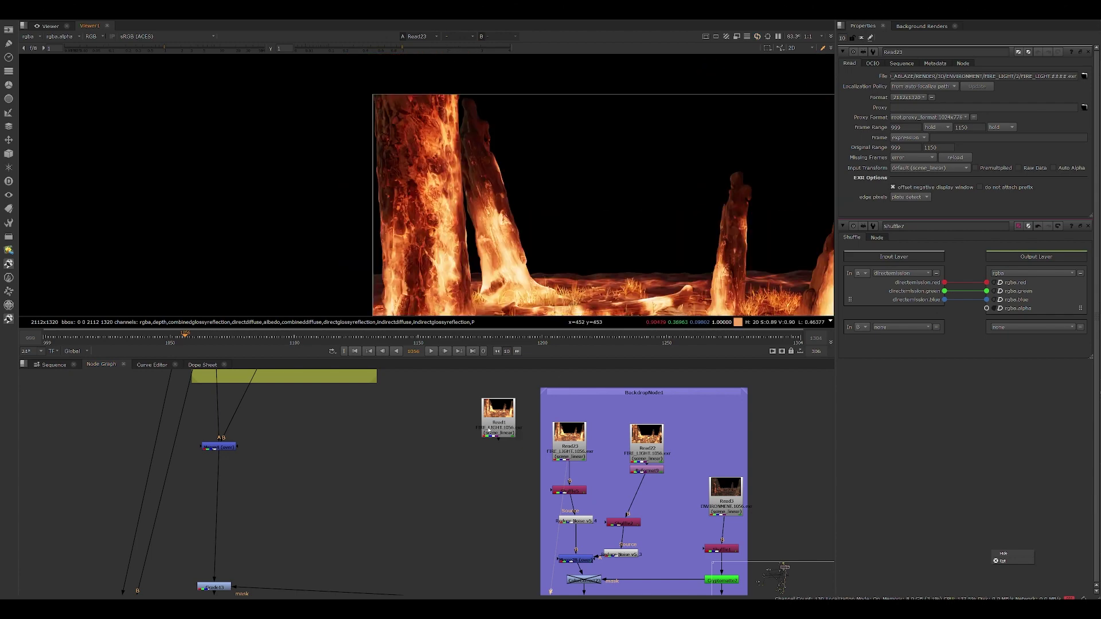
Step: Examine the compositing nodes in the green backdrop and their position relative to the FIRE_LIGHT read nodes
middle_click_drag(489, 431, 539, 524)
middle_click_drag(283, 375, 386, 465)
middle_click_drag(378, 381, 377, 408)
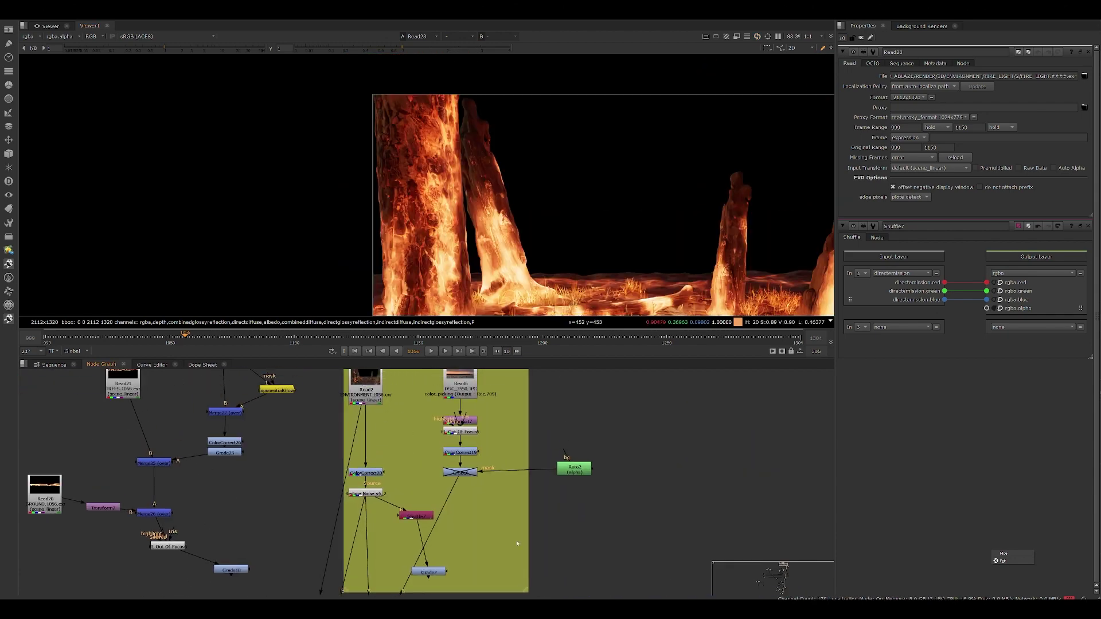
middle_click_drag(517, 544, 488, 471)
mouse_move(603, 550)
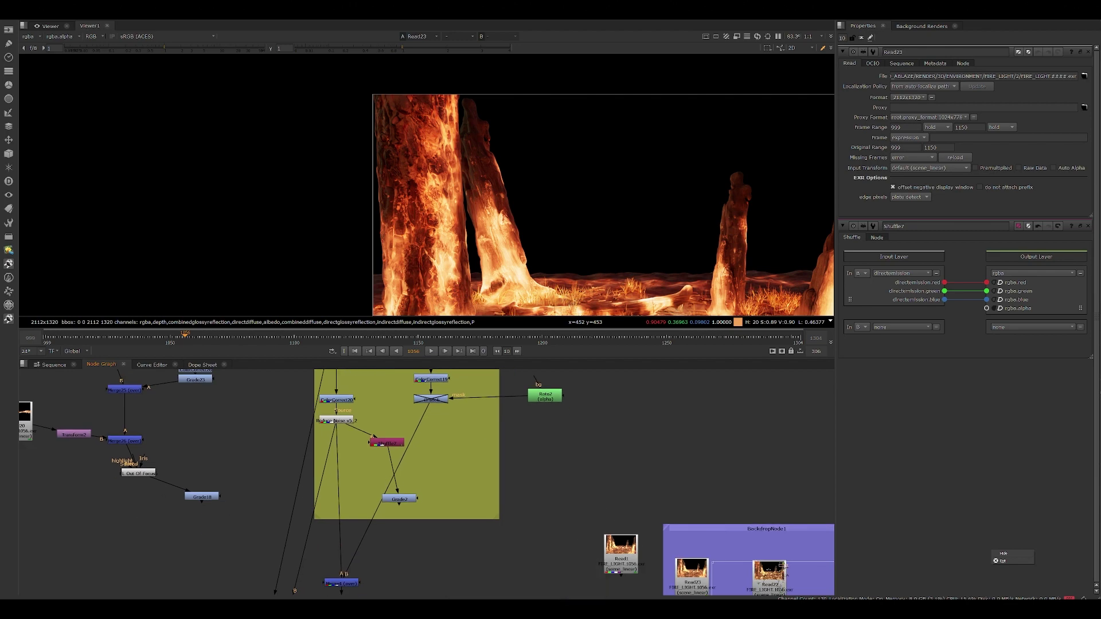
left_click(542, 567)
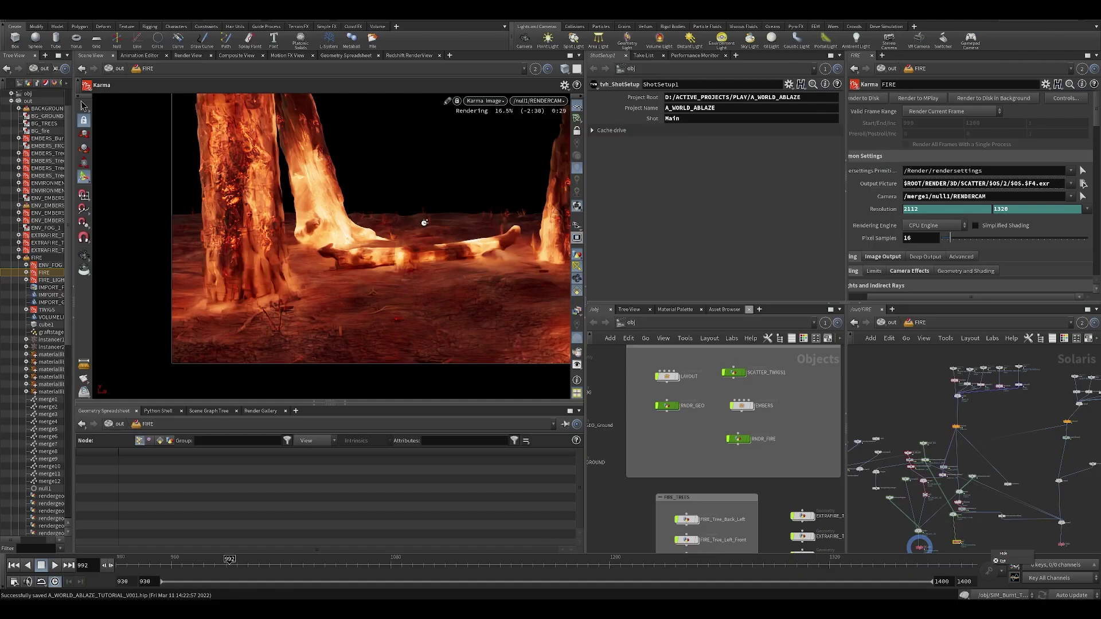
Step: Switch back to Houdini and inspect the FIRE network's Karma preview around the burning trunks and fallen log
middle_click_drag(342, 142, 289, 192, "alt")
scroll(906, 412, "down", 3)
scroll(968, 424, "up", 3)
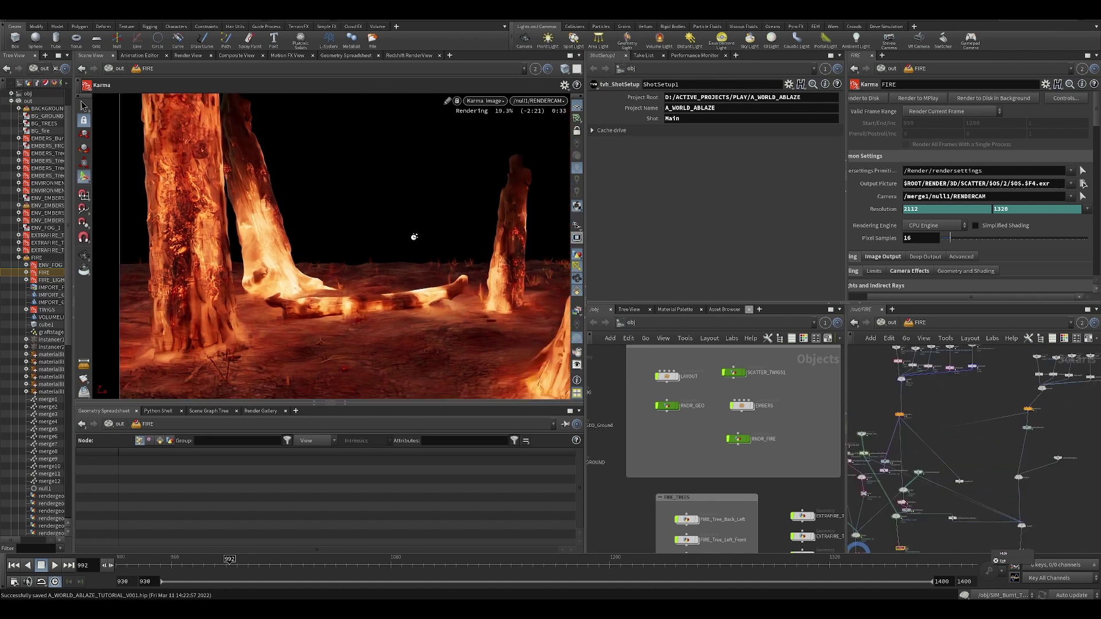
scroll(413, 237, "down", 2)
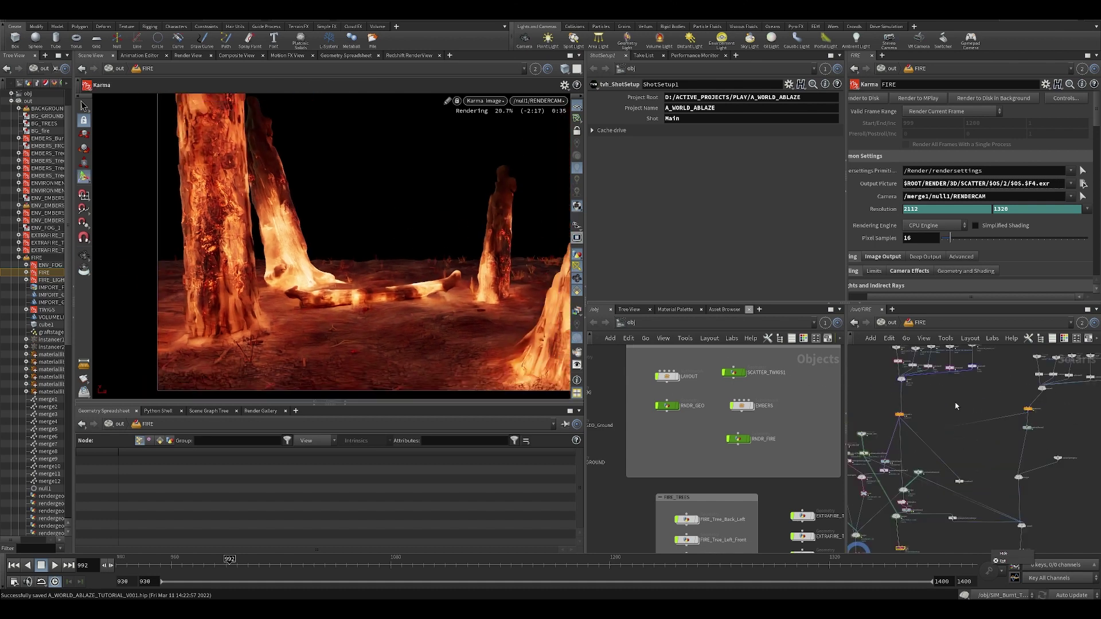
Step: Show the out network in place of the Objects network and select FIRE_LIGHT to display its render settings
left_click(618, 323)
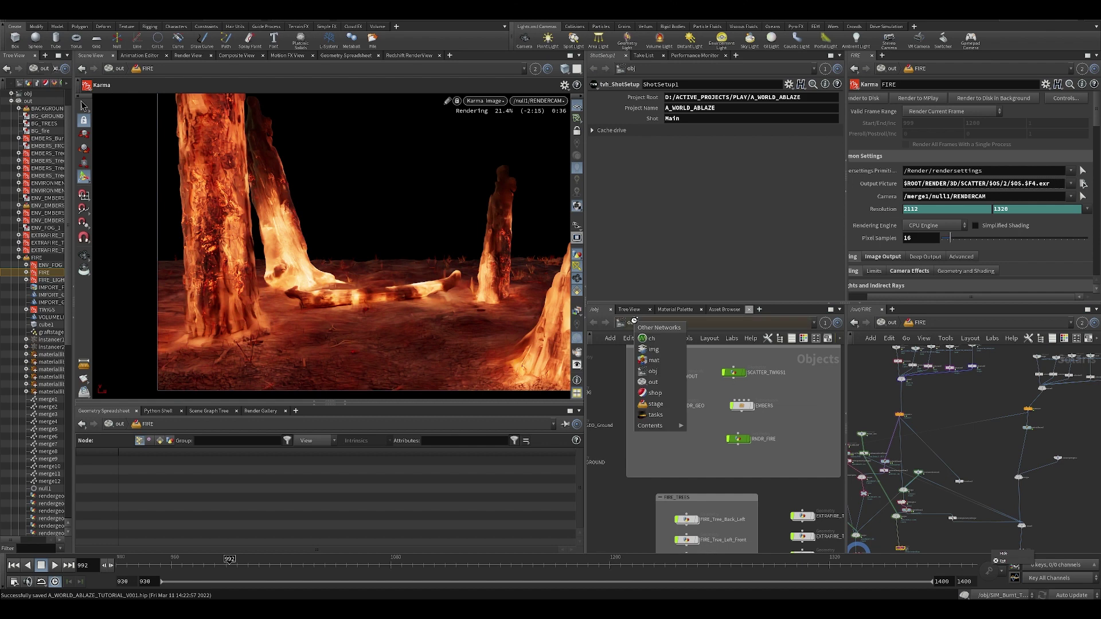
left_click(659, 392)
middle_click_drag(638, 400, 681, 404)
left_click_drag(675, 387, 701, 457)
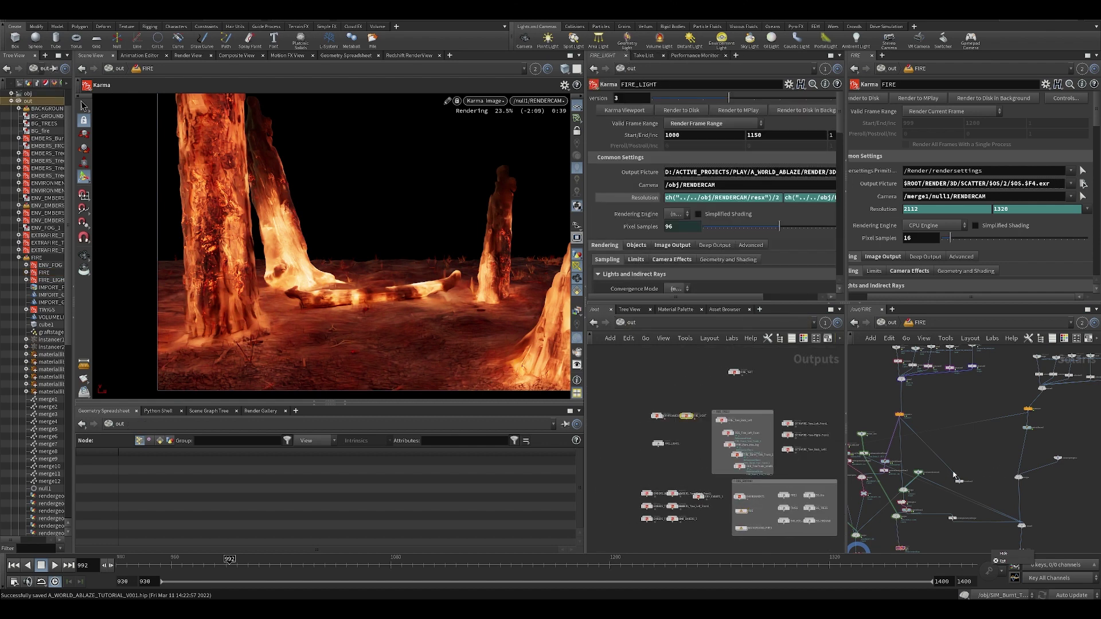
Step: Examine the FIRE network's node connections and the Karma preview around the burning trunks and fallen log
middle_click_drag(966, 414, 978, 377)
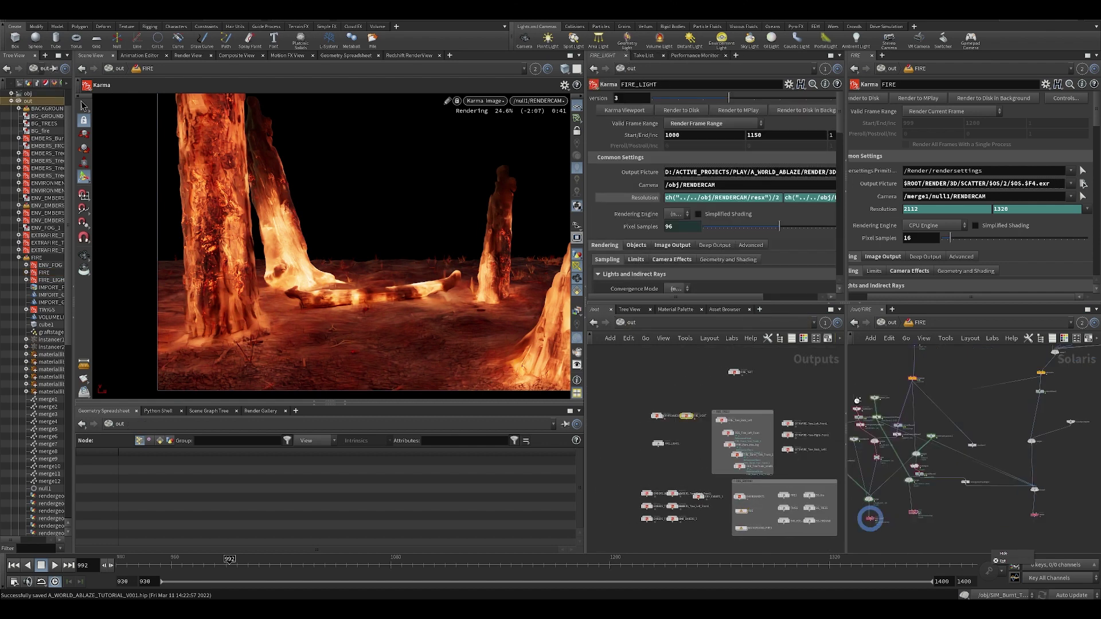
middle_click_drag(950, 421, 965, 441)
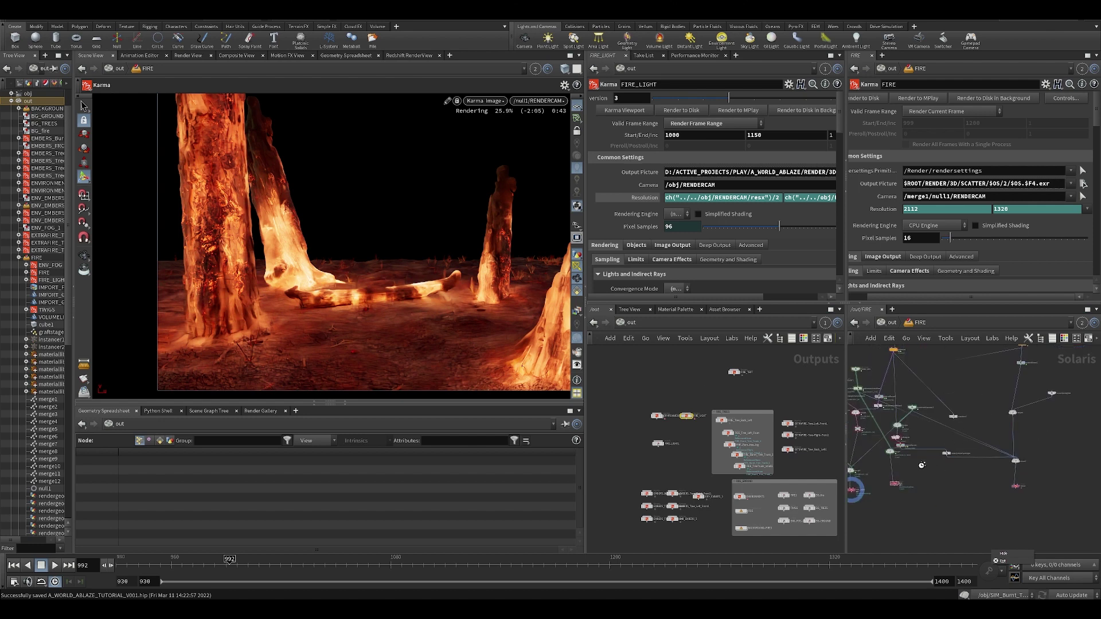
scroll(922, 465, "up", 3)
middle_click_drag(892, 457, 957, 508)
middle_click_drag(344, 262, 220, 274)
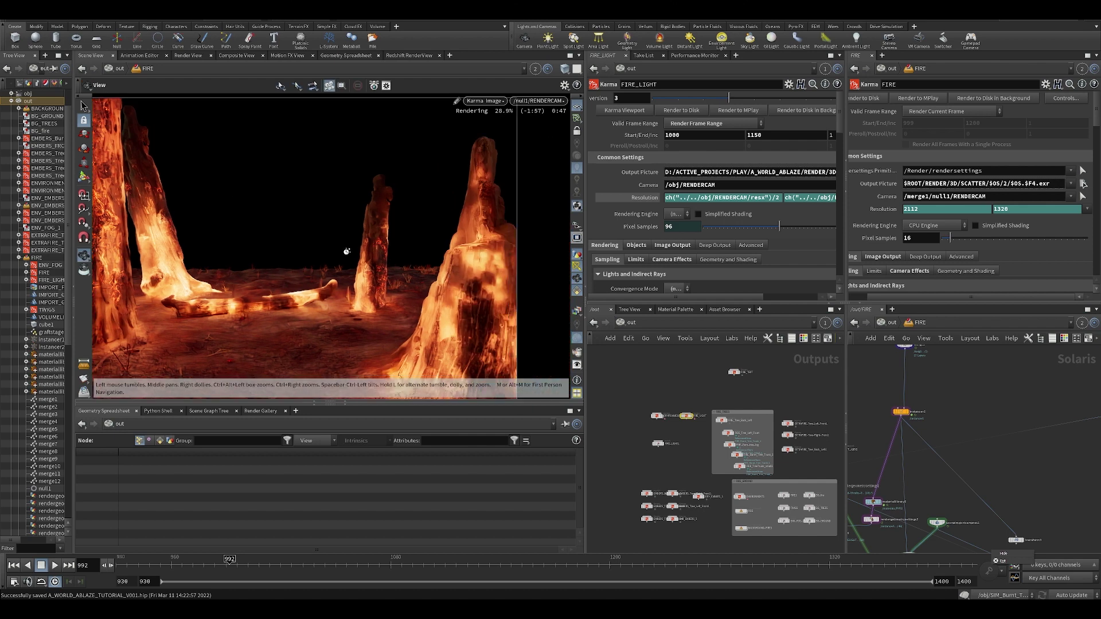
scroll(498, 135, "down", 2)
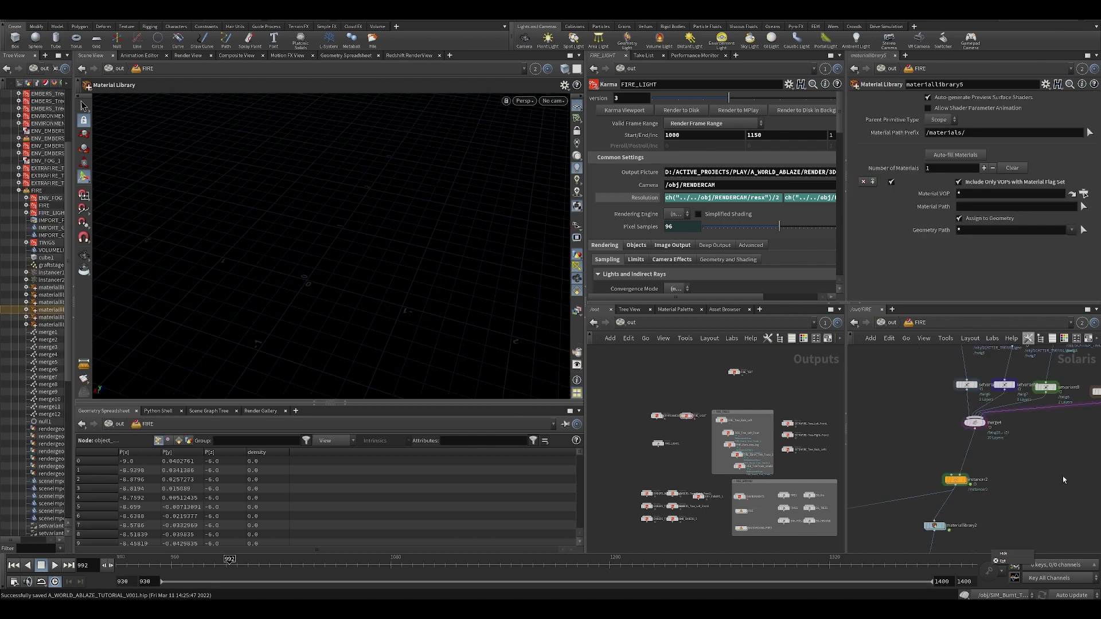
Step: Select instancer2 below merge4 to preview its scattered twigs and enter its internal geometry network
middle_click_drag(1062, 476, 1049, 483)
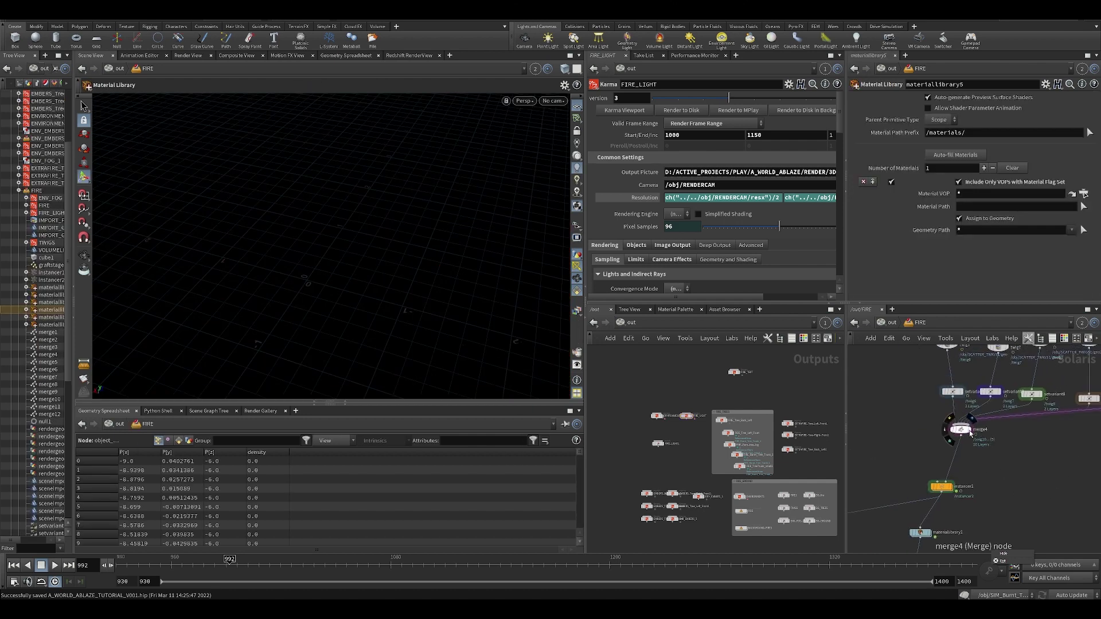
left_click(953, 478)
left_click(944, 486)
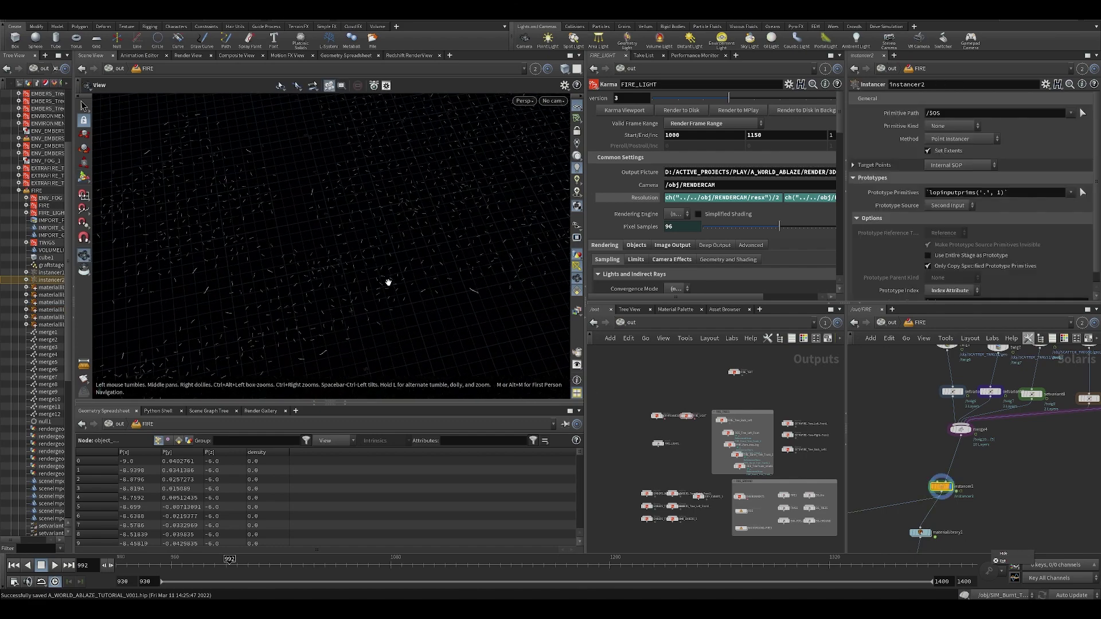
double_click(941, 488)
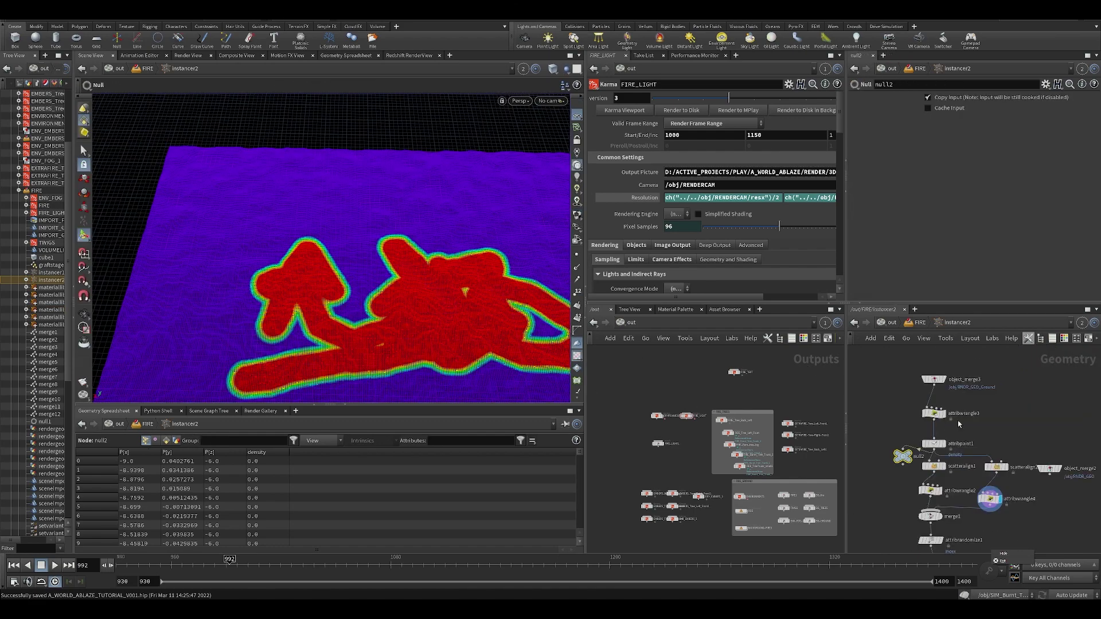
Step: Activate density painting on attribpaint1 and extend the painted area on the ground
left_click(934, 443)
key("Return")
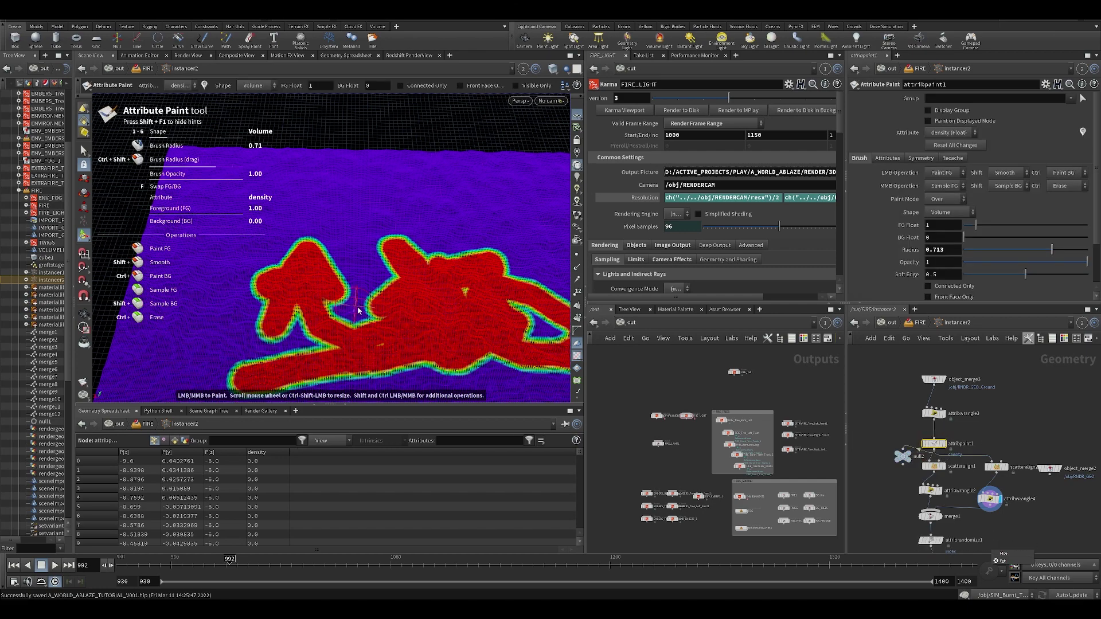
left_click(873, 421)
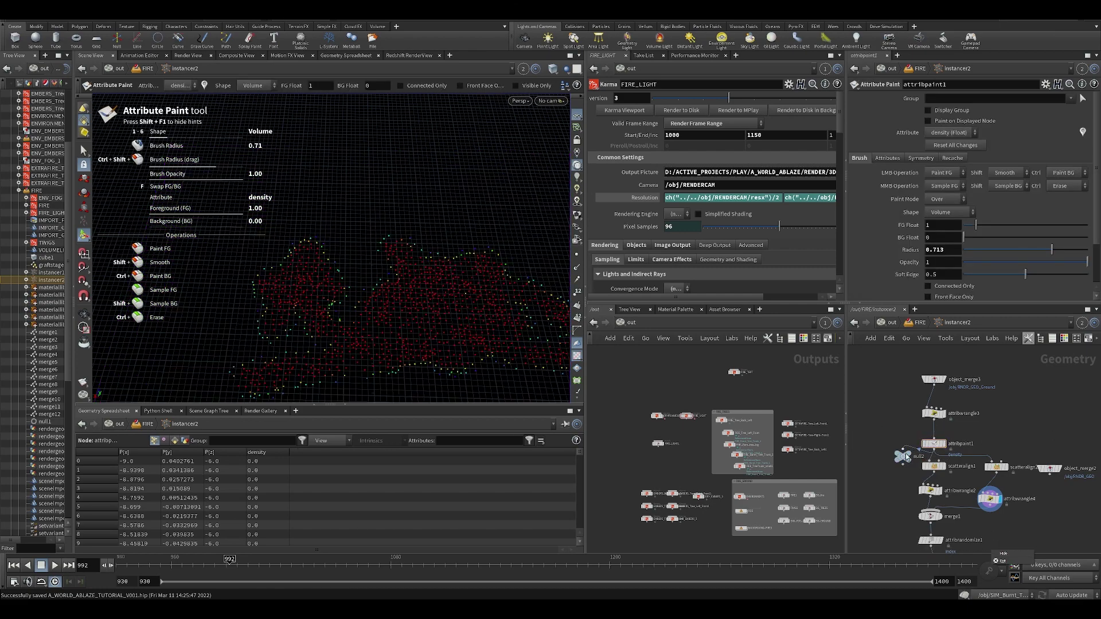
left_click_drag(905, 454, 951, 429)
scroll(930, 449, "up", 3)
Step: Toggle the lock flag of attribpaint1 on and back off, and save the scene
left_click(925, 447)
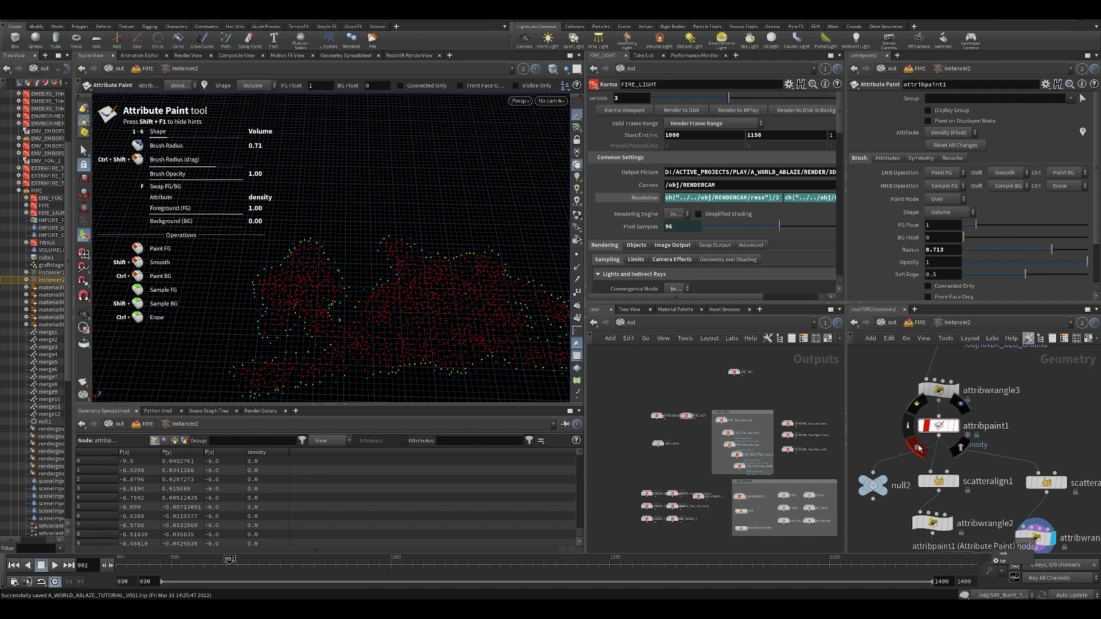
left_click(924, 448)
left_click(927, 470)
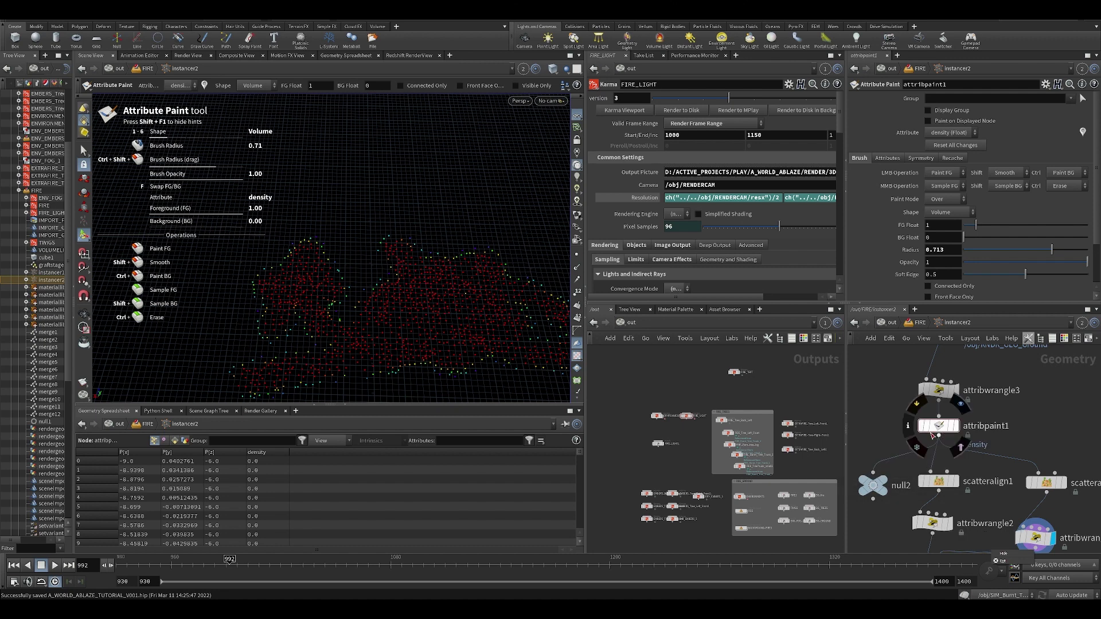
scroll(951, 396, "down", 2)
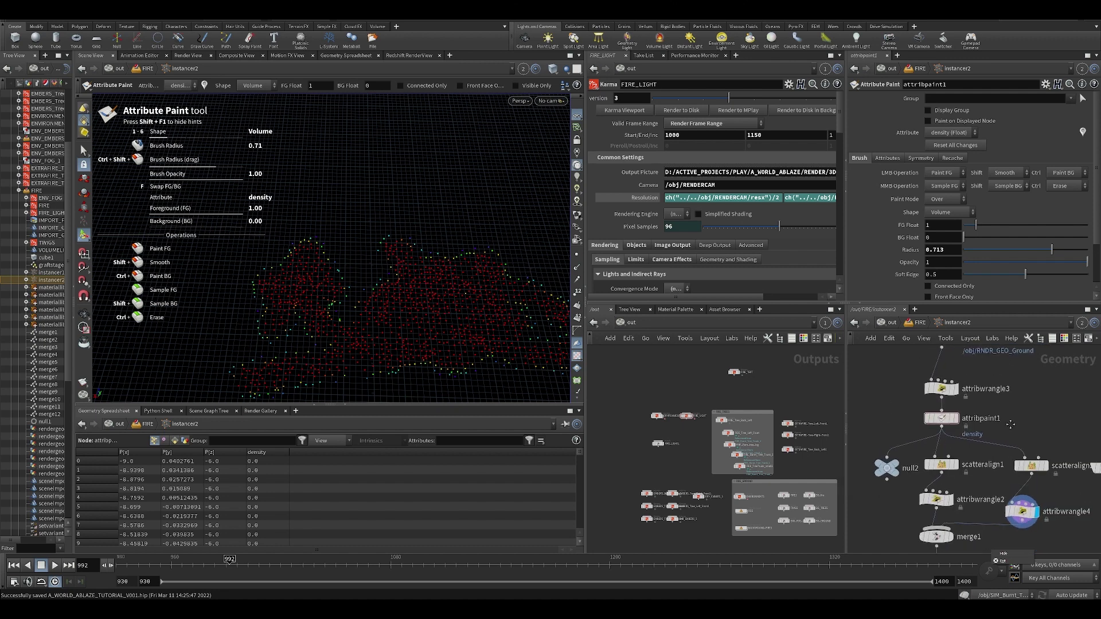
key("ctrl+s")
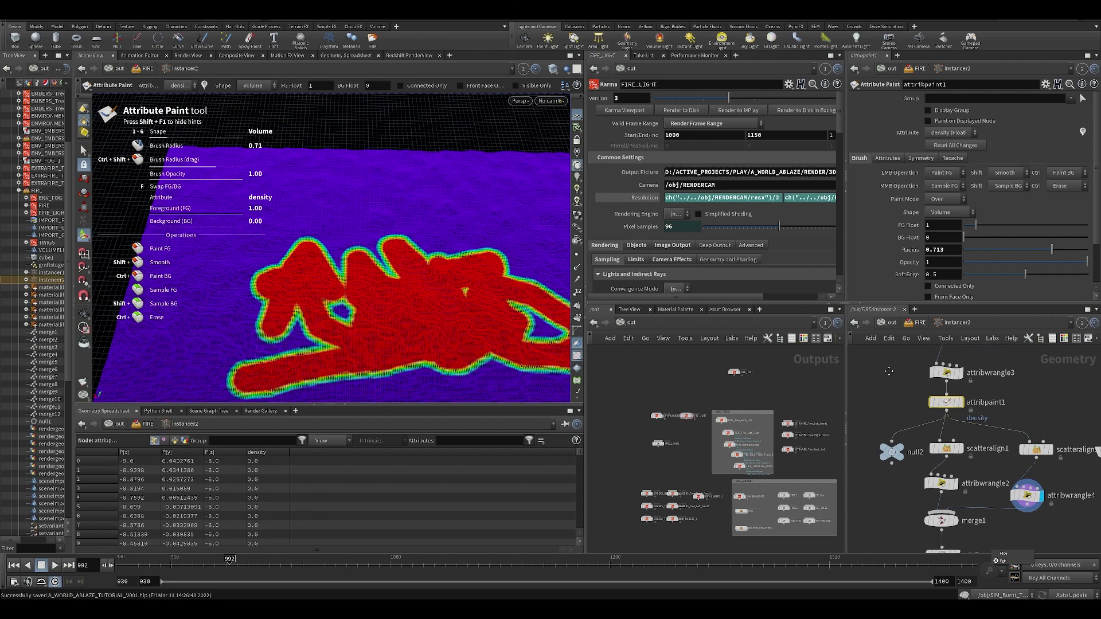
Step: Select scatteralign1 to review its density-driven coverage and radius settings along with the scattered points
middle_click_drag(889, 371, 892, 307)
scroll(895, 367, "down", 3)
left_click(930, 361)
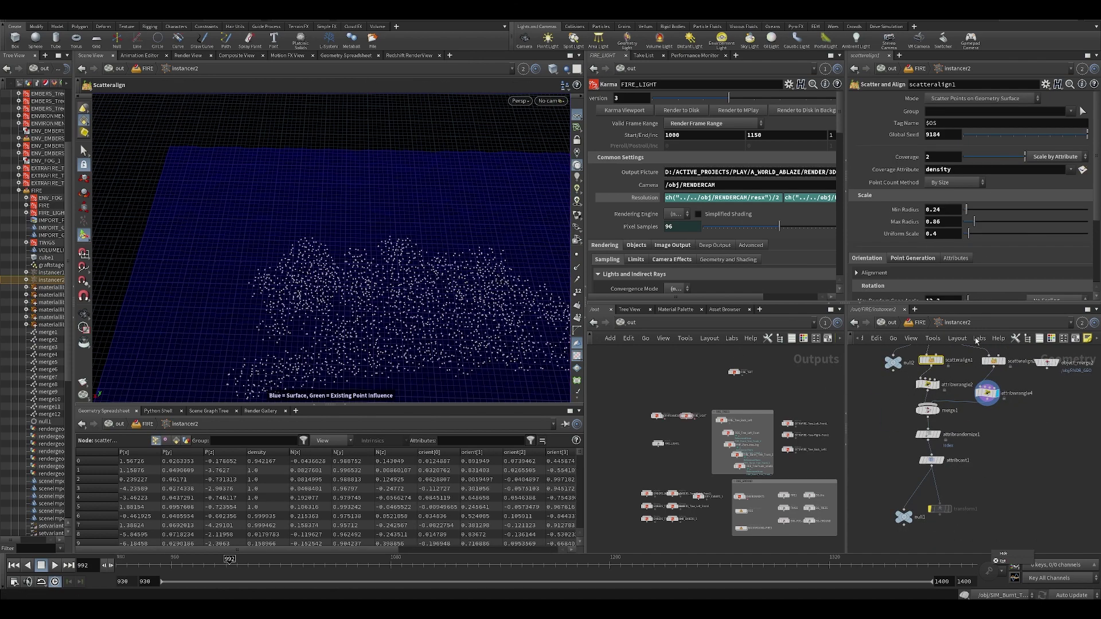
Step: Examine the pscale multiplier expressions in attribwrangle4 and attribwrangle2 and how both branches feed merge1
scroll(999, 424, "up", 2)
left_click(916, 377)
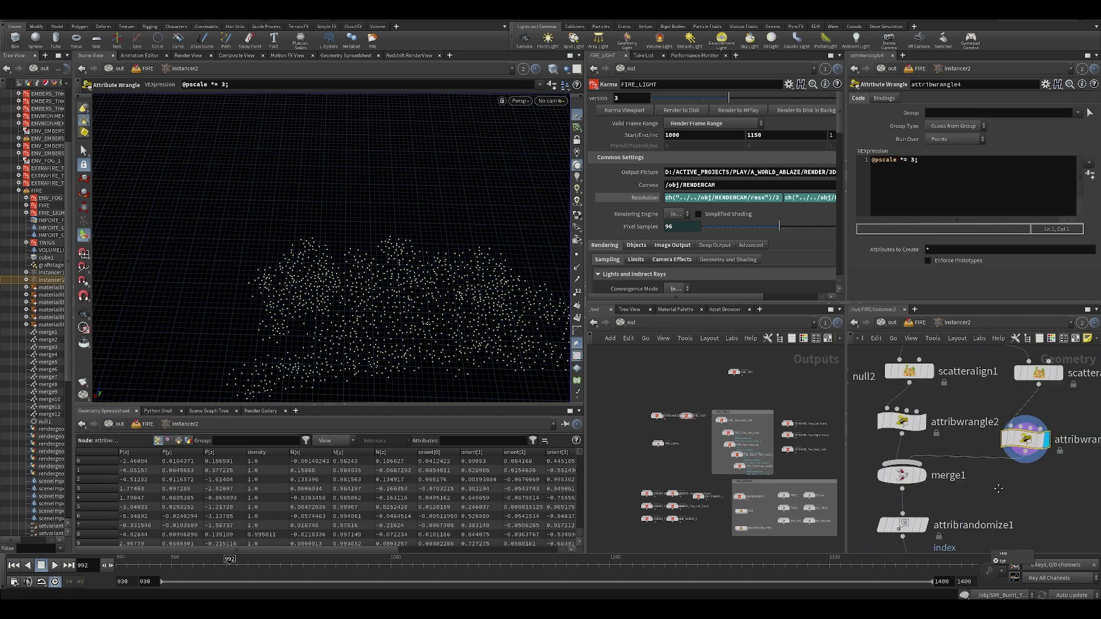
scroll(921, 383, "up", 3)
middle_click_drag(1037, 452, 1033, 431)
scroll(997, 476, "down", 3)
middle_click_drag(995, 479, 964, 469)
scroll(969, 362, "up", 3)
scroll(964, 470, "down", 3)
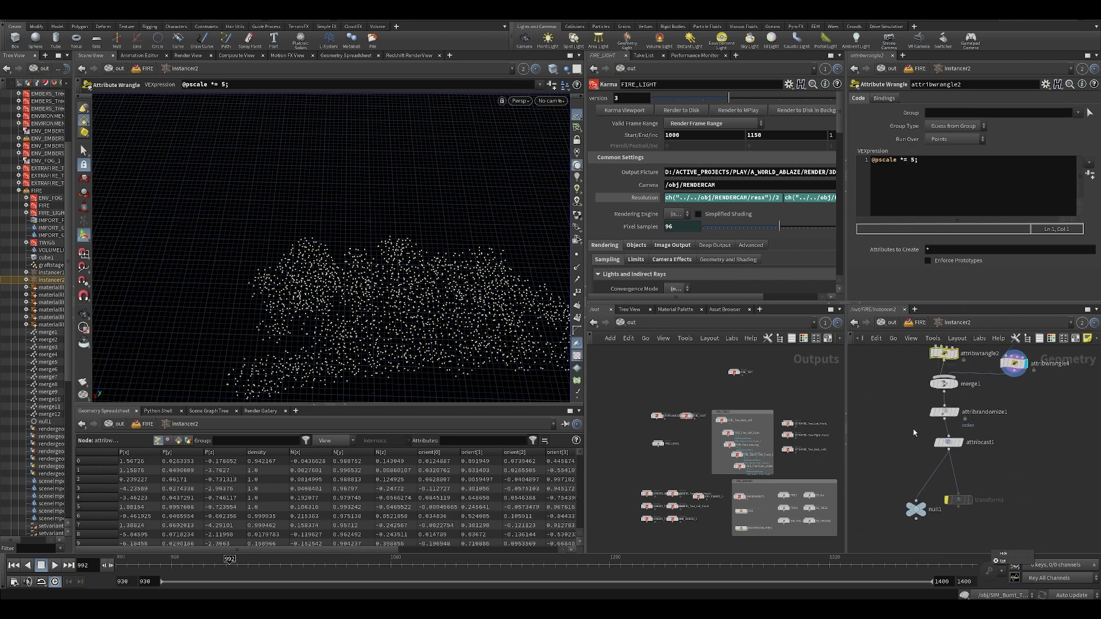
Step: Review how attribrandomize1 randomizes the index attribute and attribcast1 casts it to an integer
left_click(948, 414)
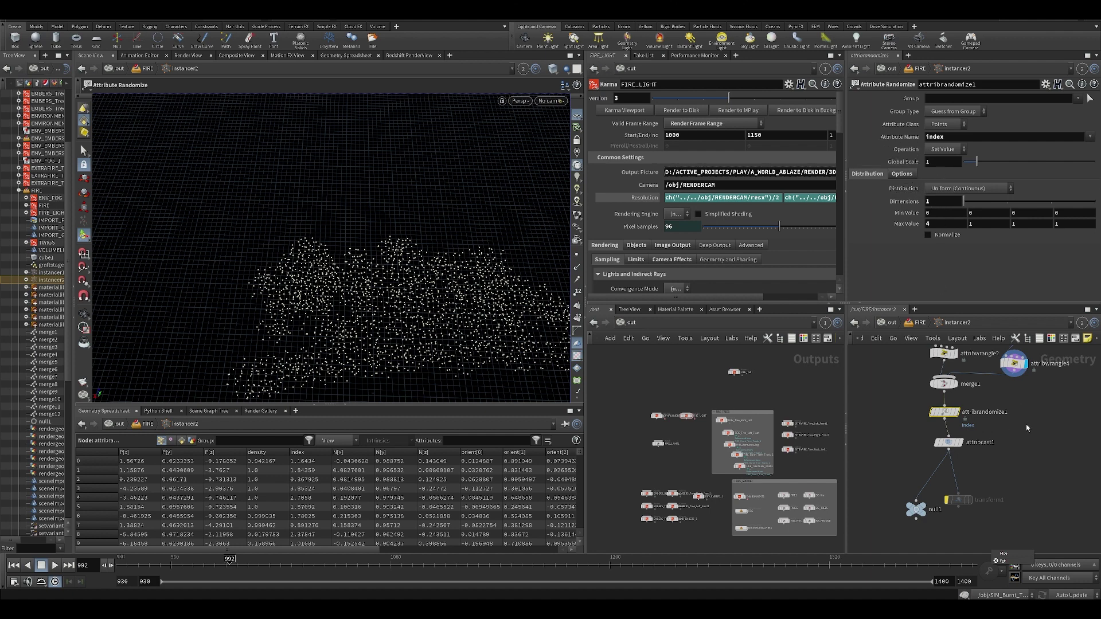
middle_click_drag(1013, 450, 1013, 456)
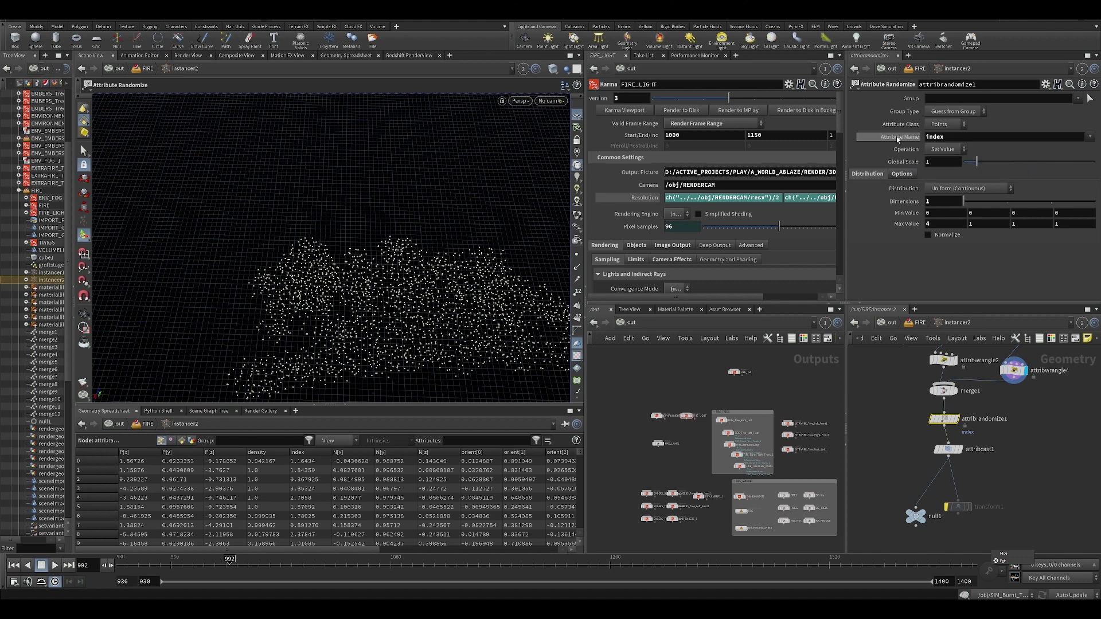
middle_click_drag(1006, 461, 1001, 463)
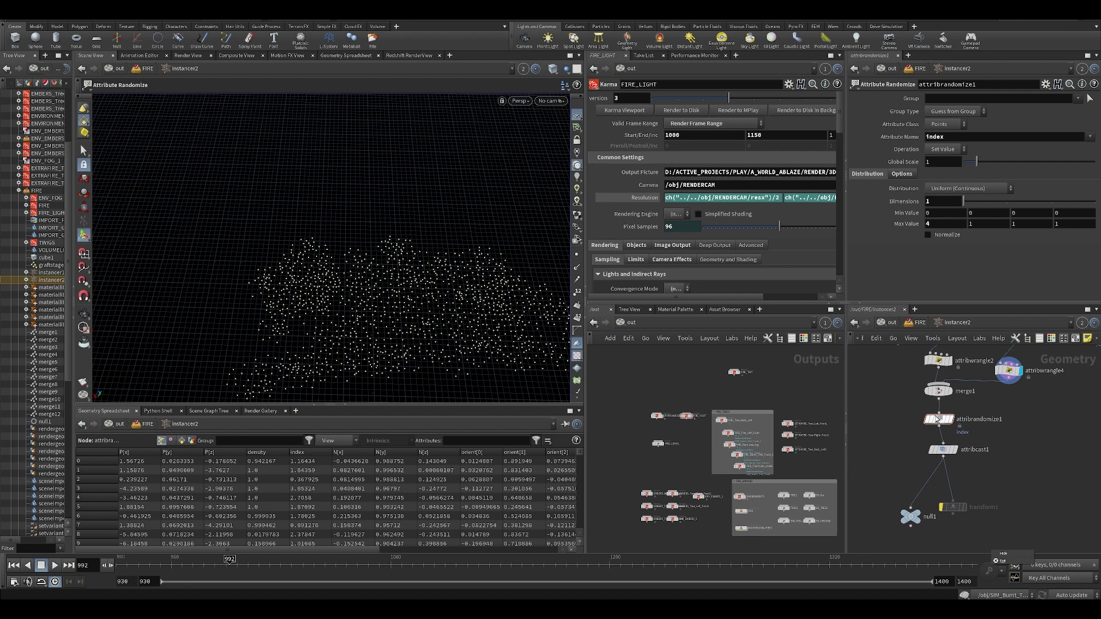
middle_click_drag(686, 452, 650, 471)
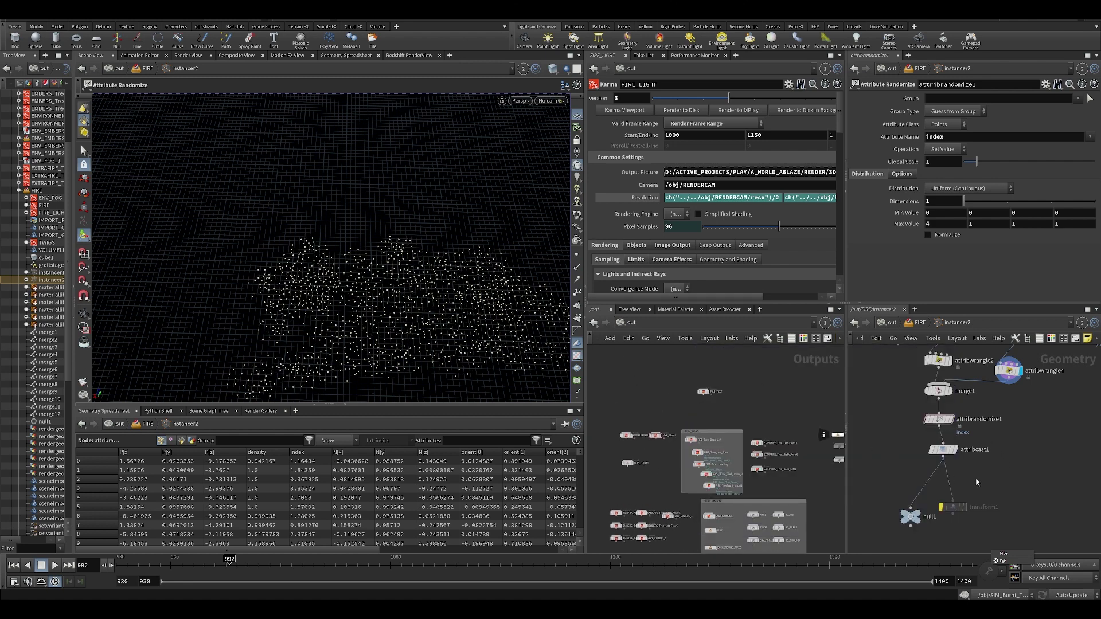
left_click_drag(897, 421, 962, 457)
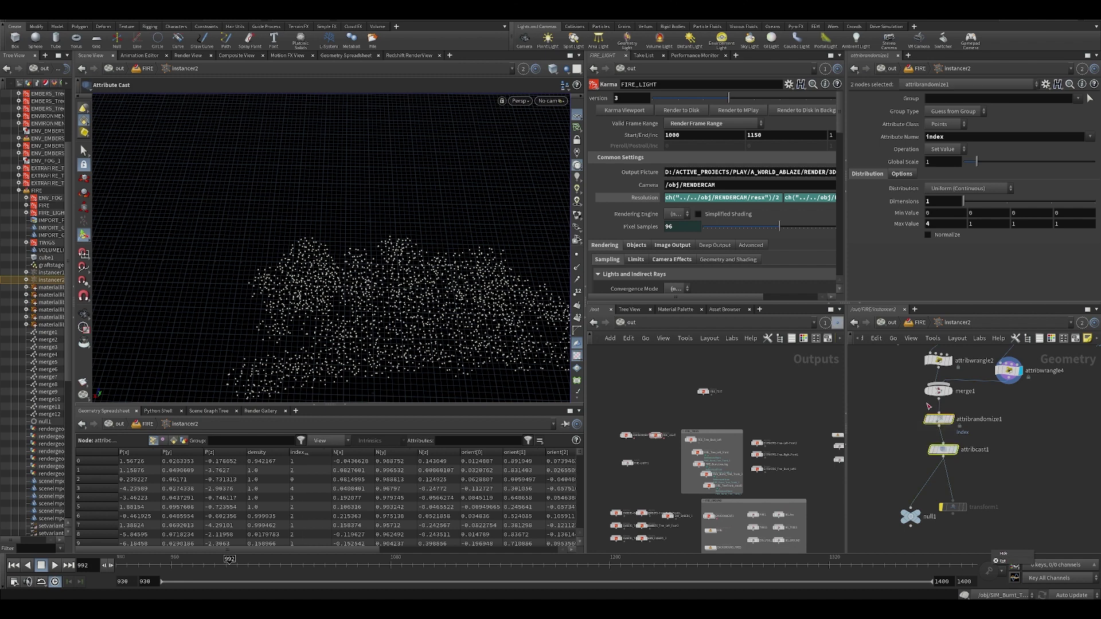
left_click(931, 454)
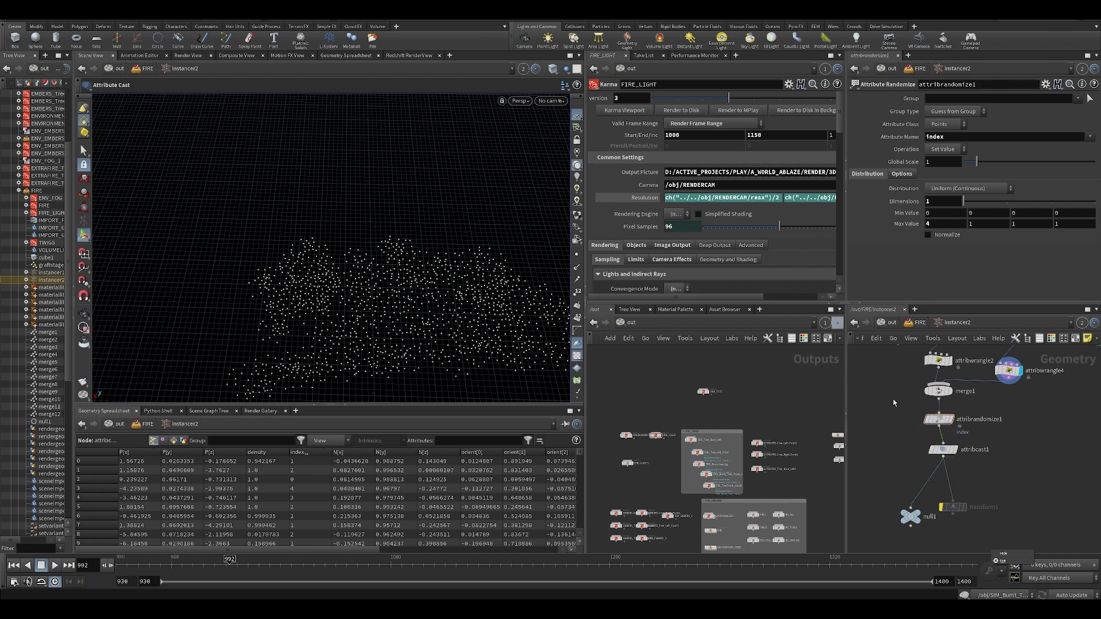
left_click(943, 450)
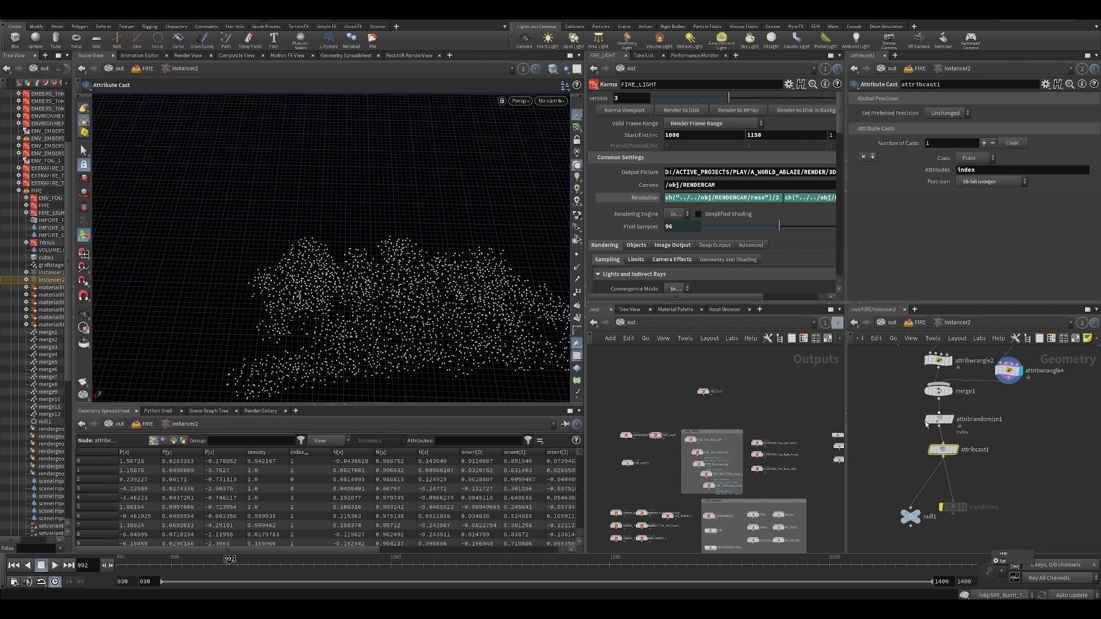
Step: Display null1, limit its Geometry Spreadsheet to the index attribute only, and sort the points by index
middle_click_drag(927, 424, 936, 394)
left_click(919, 485)
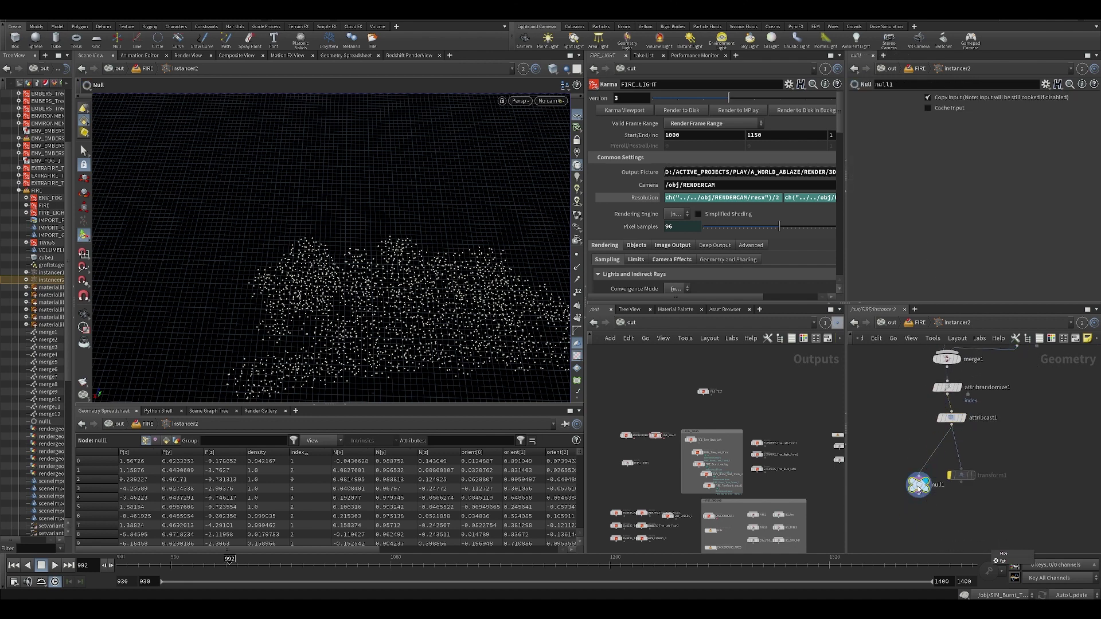
left_click(342, 439)
left_click(330, 316)
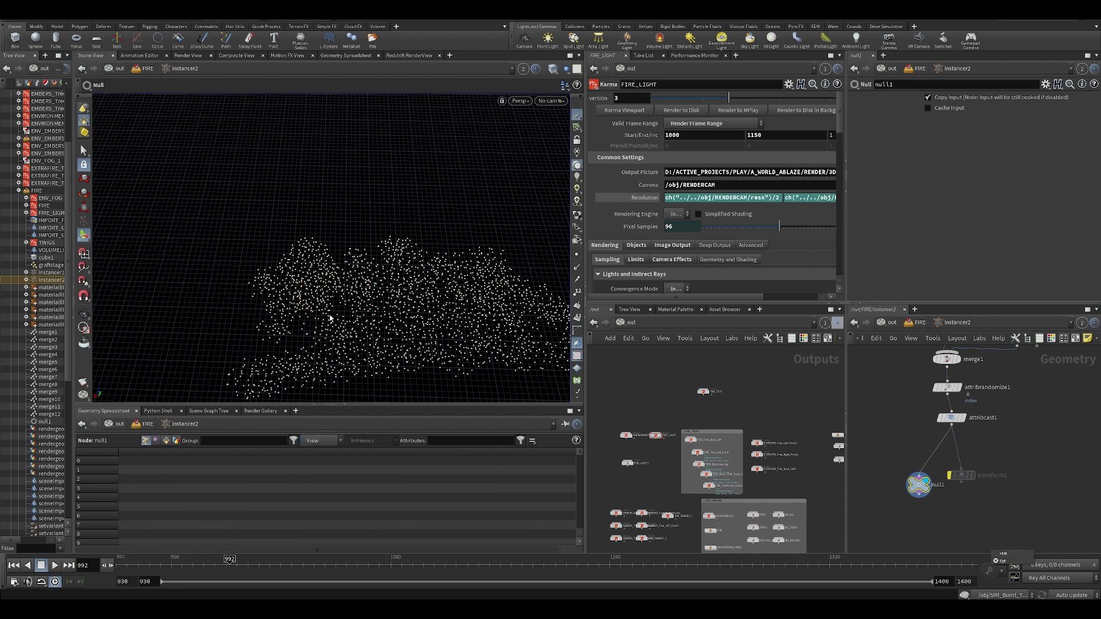
left_click(321, 442)
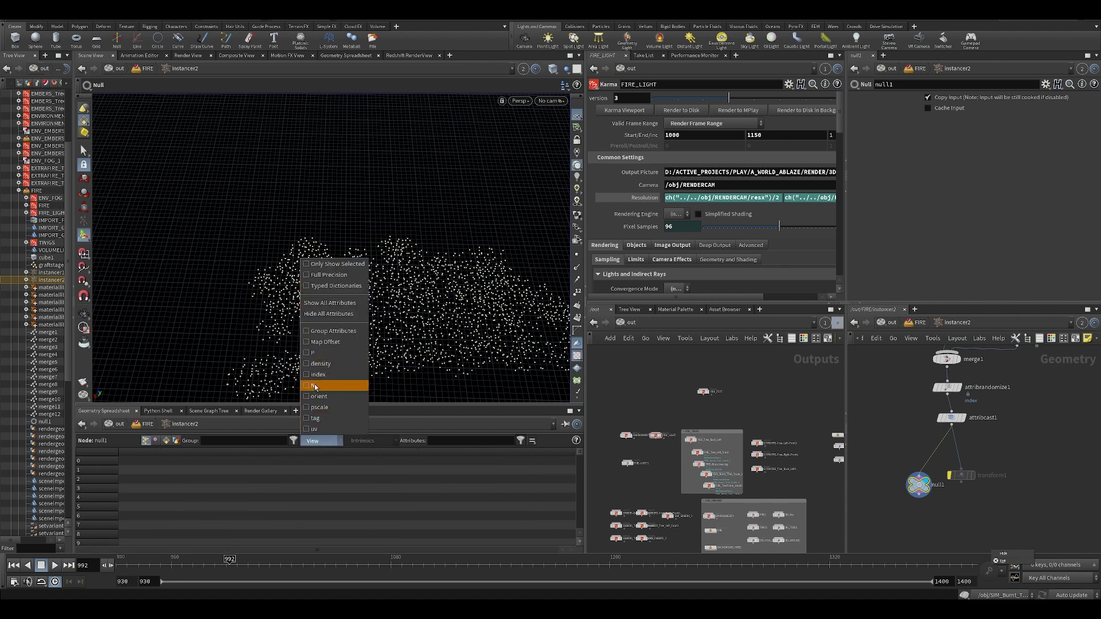
left_click(318, 377)
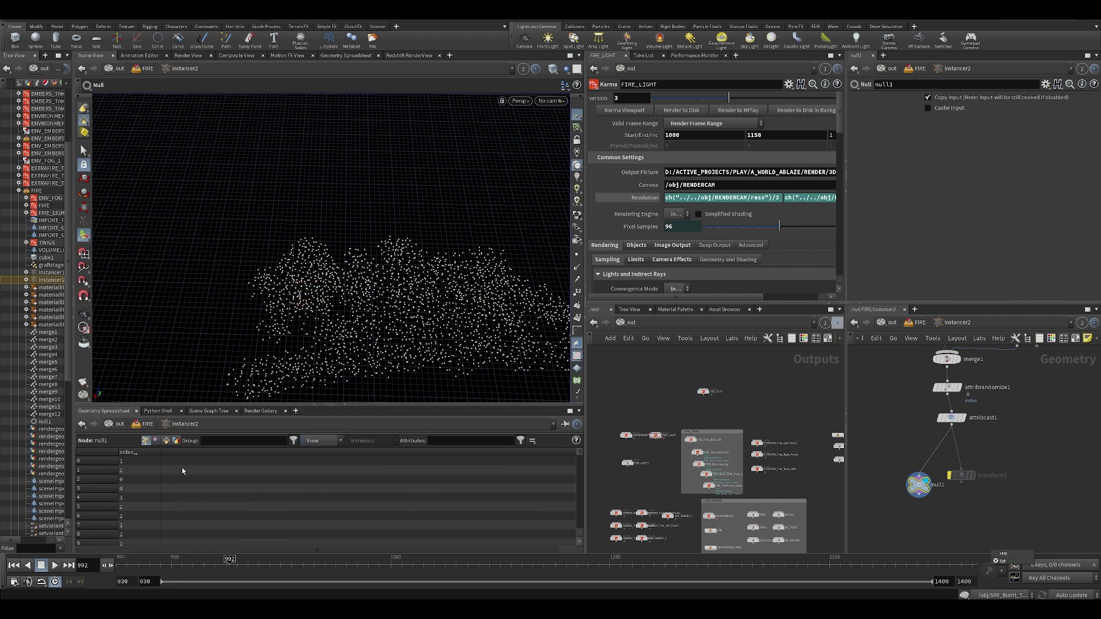
left_click(127, 453)
Step: Return to FIRE, re-enter instancer2, and copy the null1 node at the end of its network
middle_click_drag(940, 446, 935, 485)
scroll(924, 483, "down", 3)
scroll(906, 472, "up", 2)
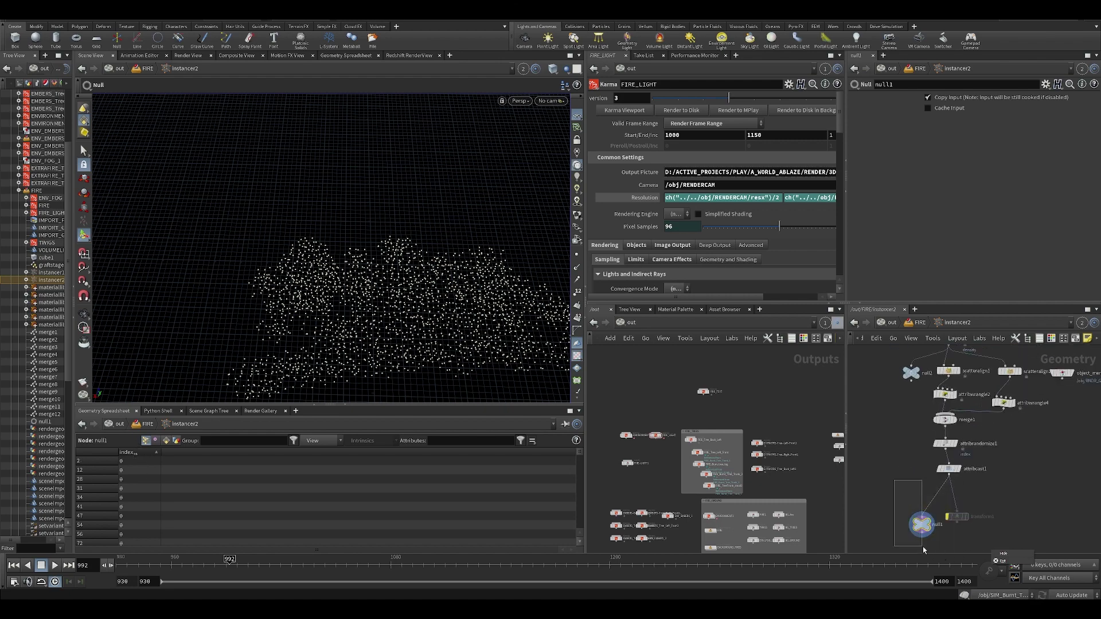
left_click(919, 323)
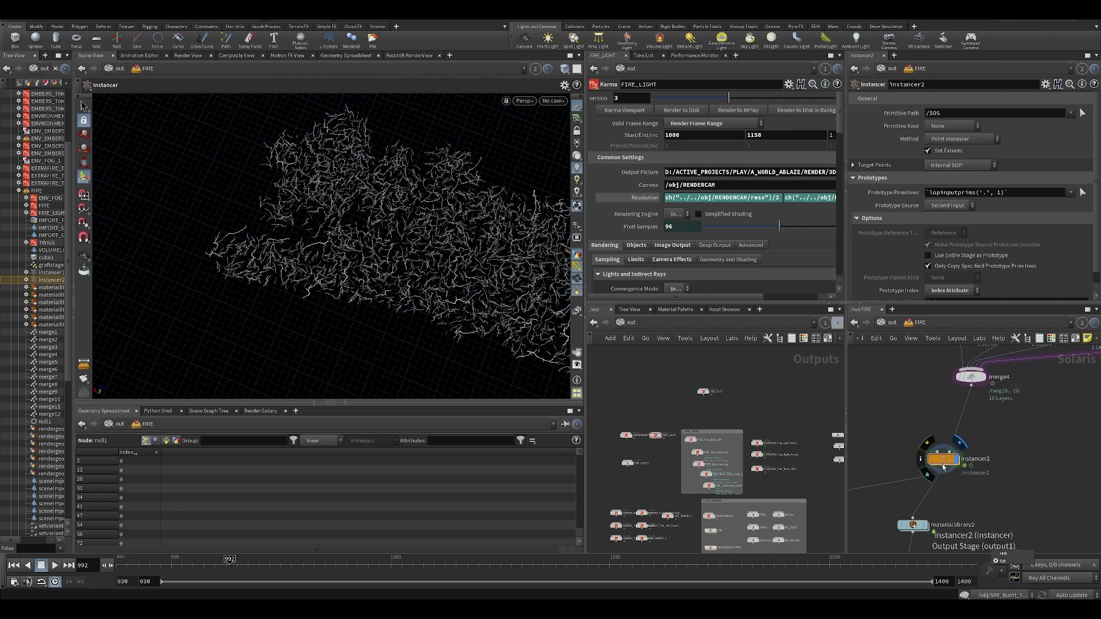
double_click(941, 487)
left_click_drag(884, 499, 946, 552)
key("ctrl+c")
Step: Go up to the out network, reopen FIRE, and enter the geometry network of instancer1
left_click(892, 323)
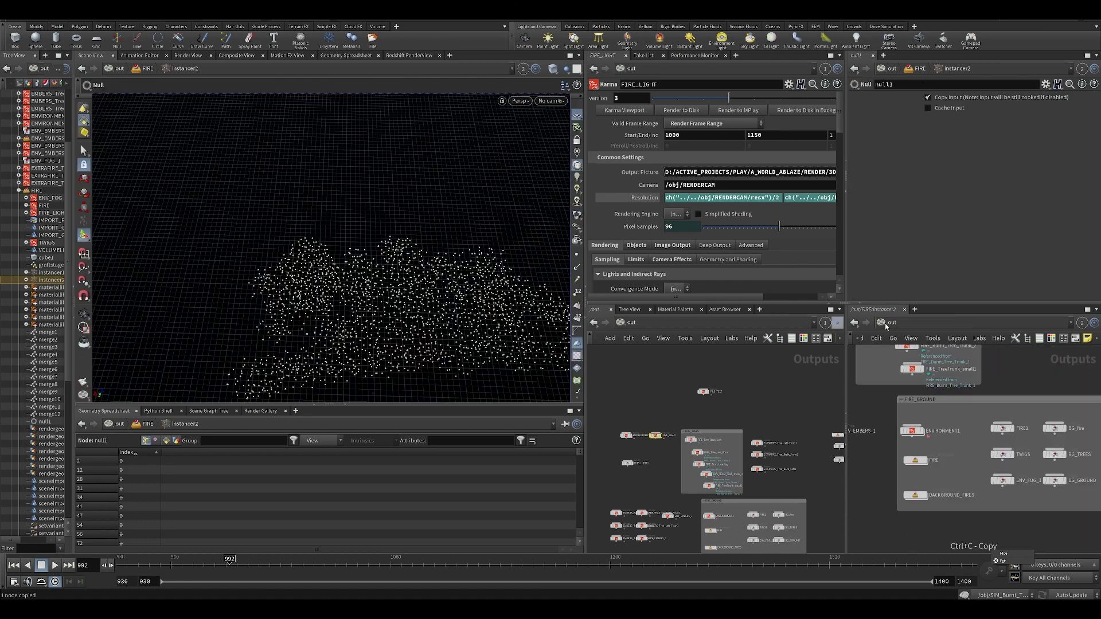
middle_click_drag(1067, 474, 879, 417)
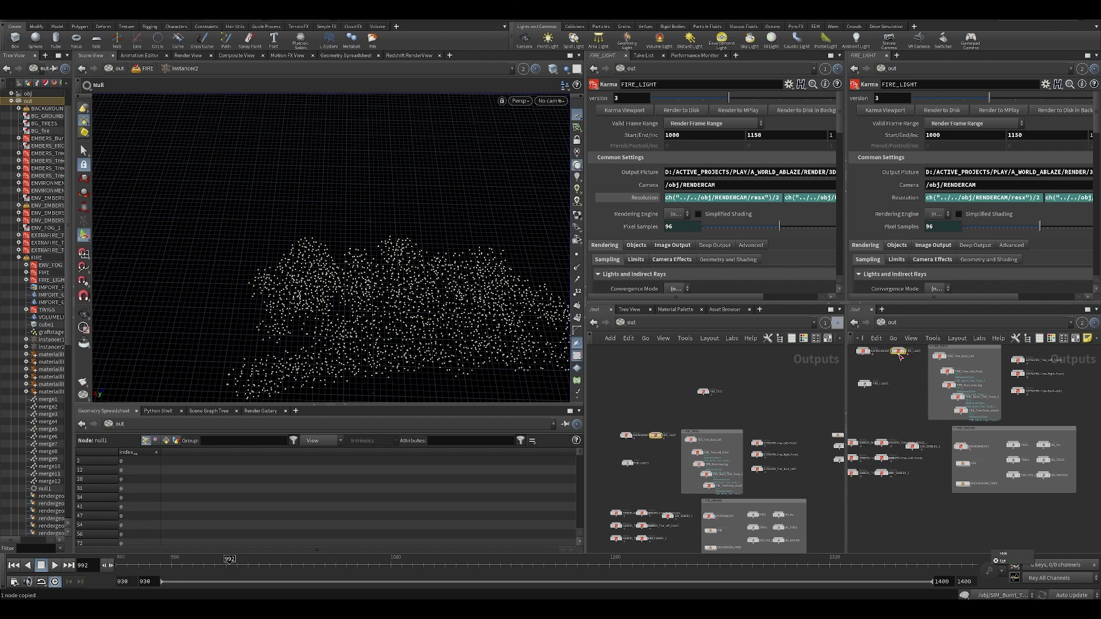
double_click(964, 464)
middle_click_drag(965, 466, 1028, 493)
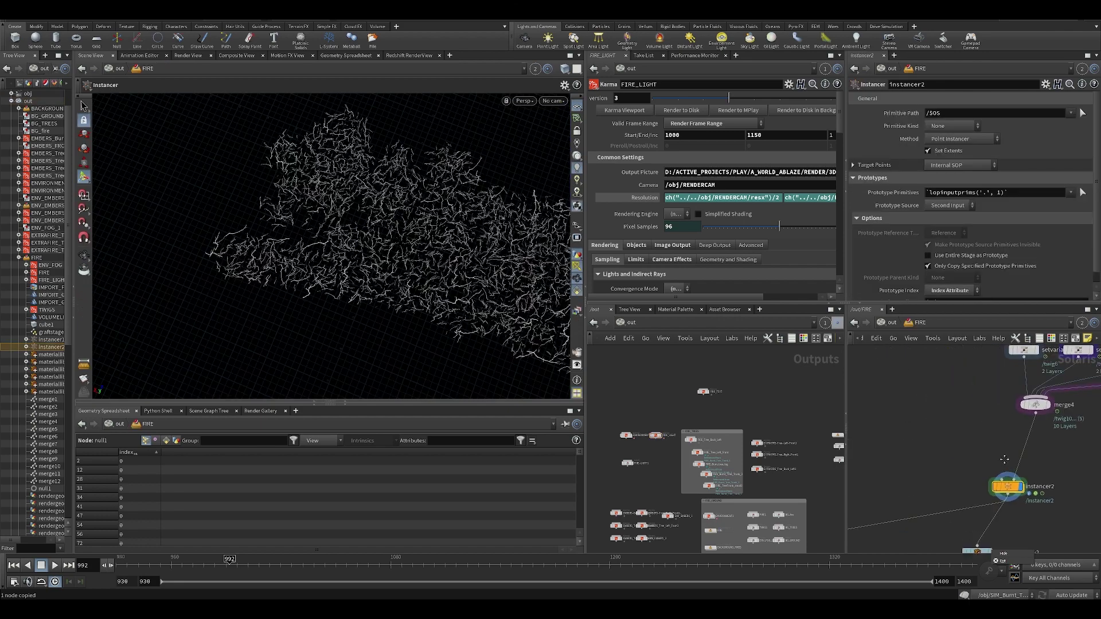
scroll(987, 459, "down", 5)
middle_click_drag(940, 430, 1061, 446)
scroll(929, 448, "up", 3)
double_click(958, 493)
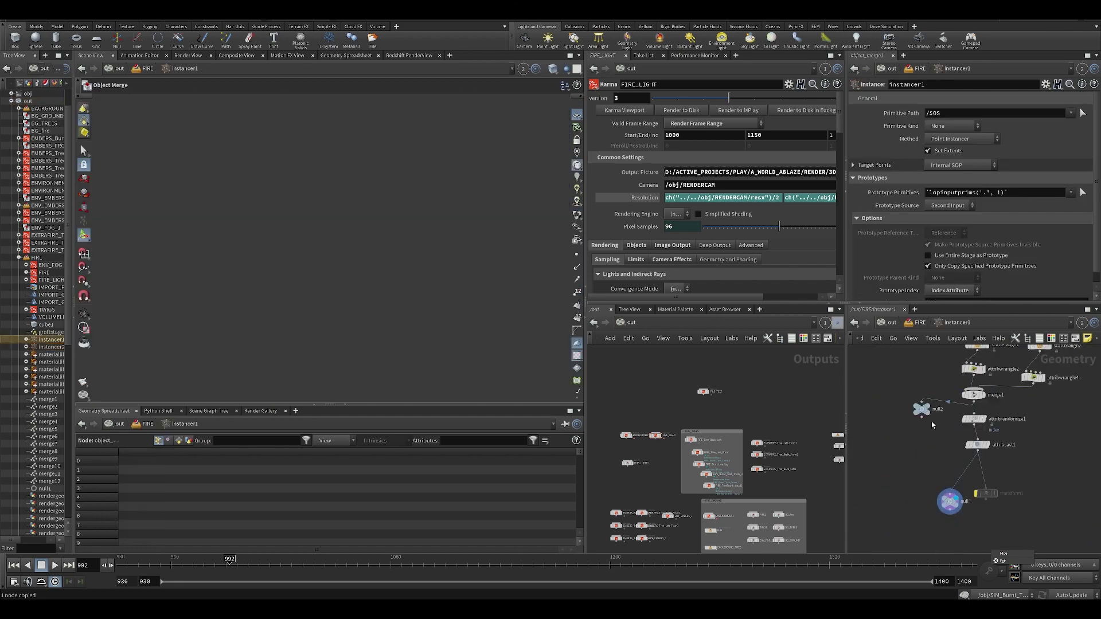
Step: Replace all nodes inside instancer1 with an Object Merge that references /out/FIRE/instancer2/null1
left_click_drag(889, 379, 990, 512)
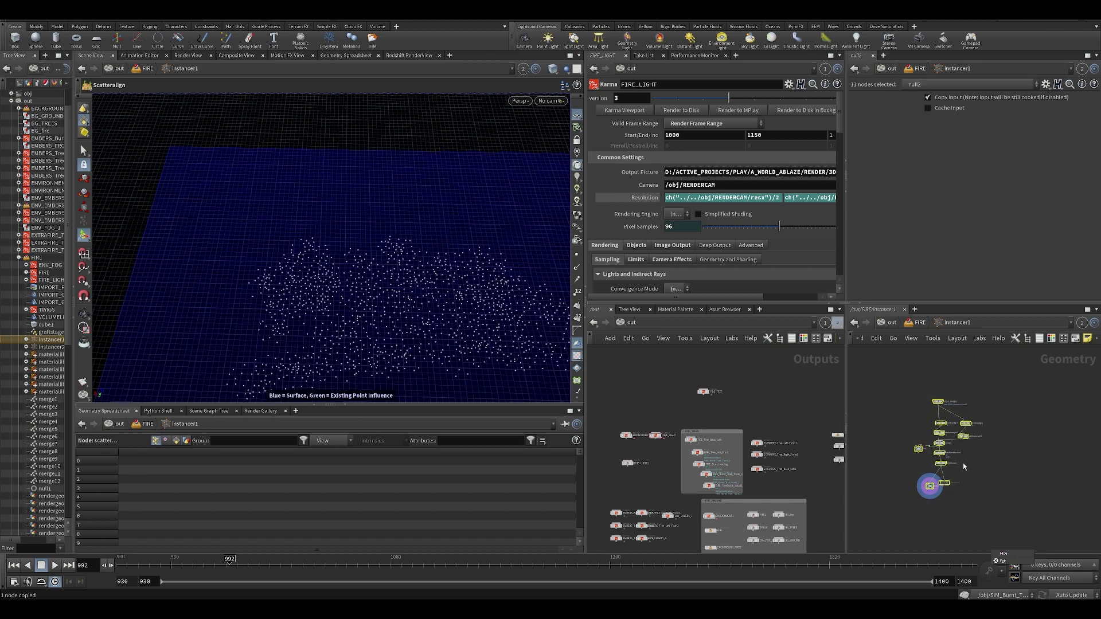
scroll(962, 463, "up", 3)
key("Delete")
key("Tab")
left_click(930, 584)
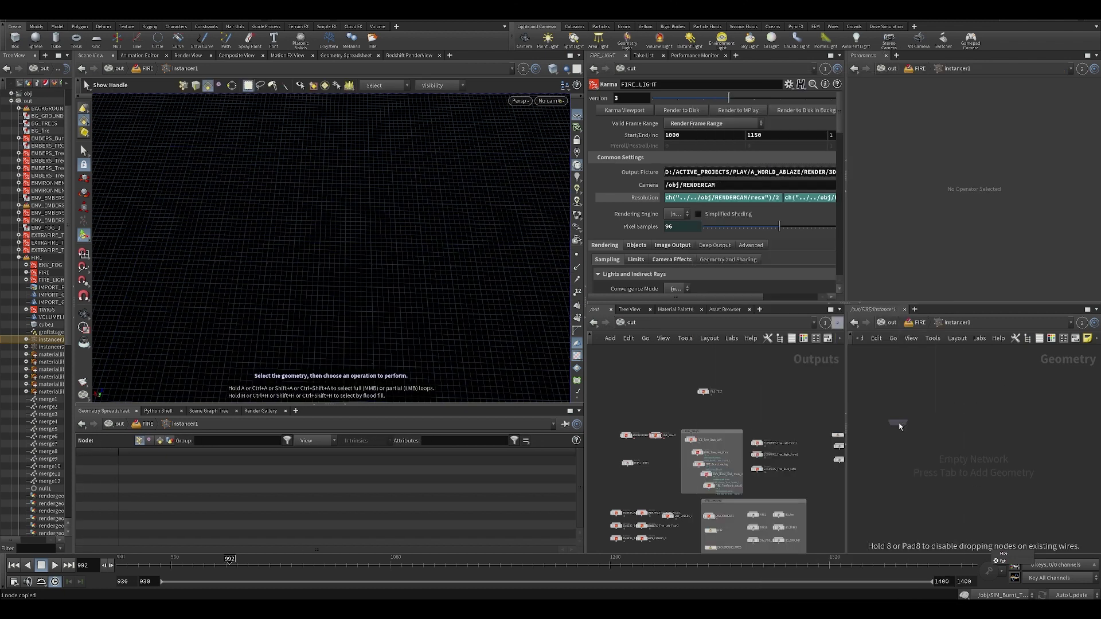
left_click(905, 424)
key("ctrl+v")
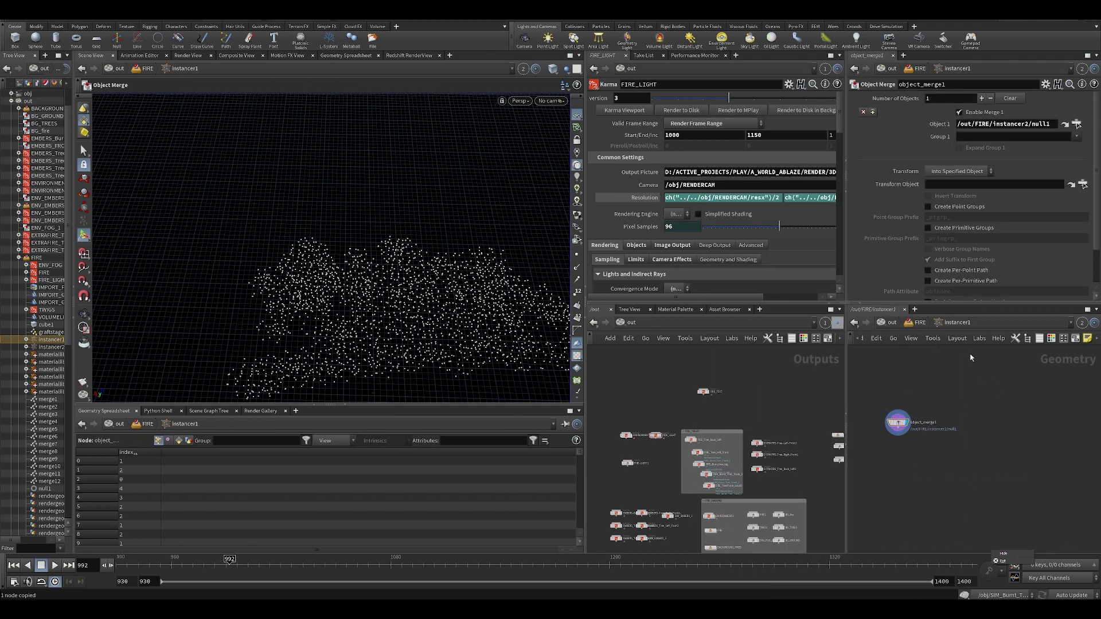
Step: Return to the FIRE network and display the instancer1 result
key("u")
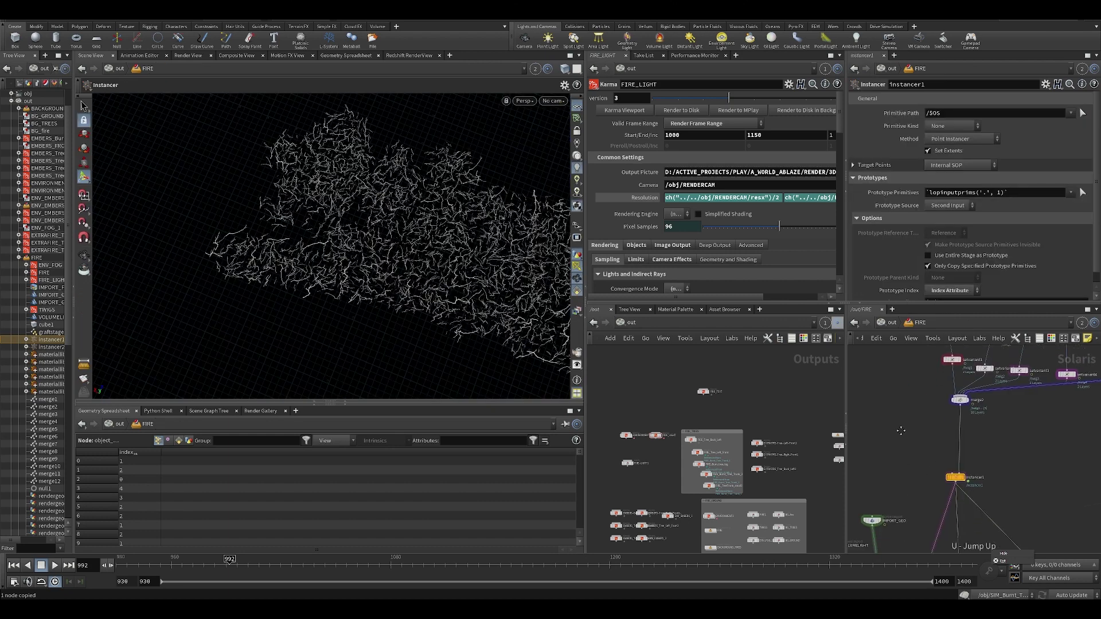
left_click(942, 468)
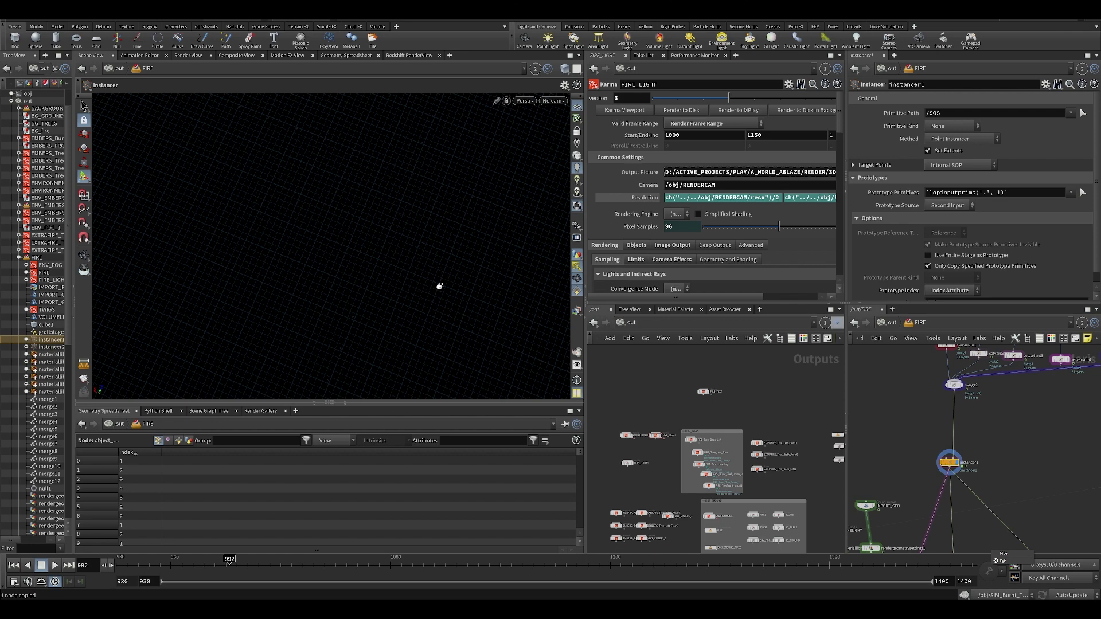
key("Escape")
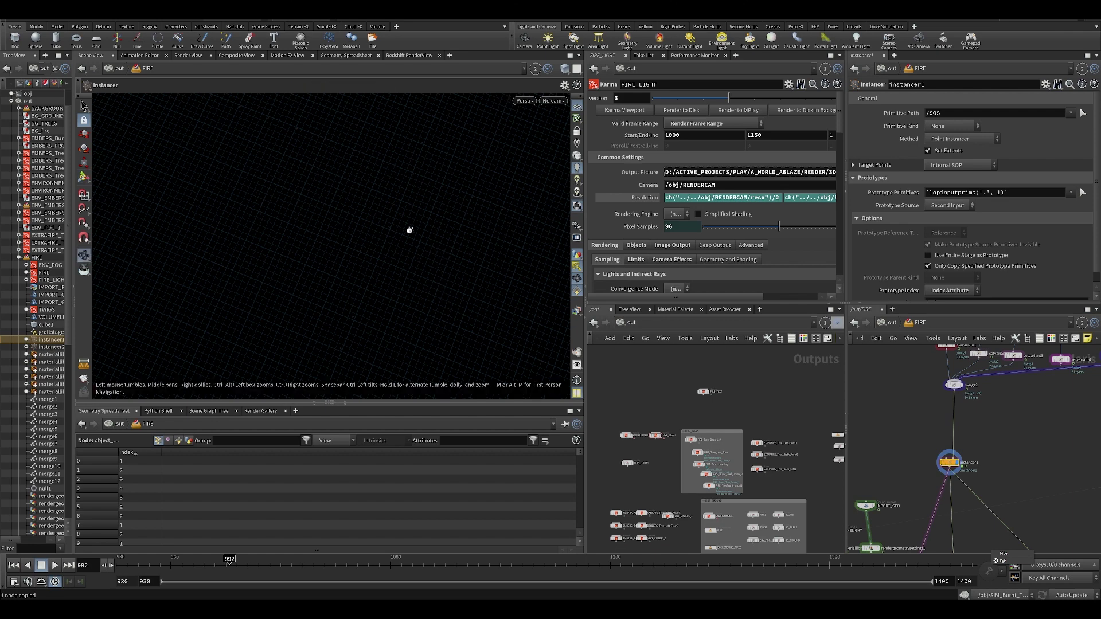
middle_click_drag(987, 442, 984, 350)
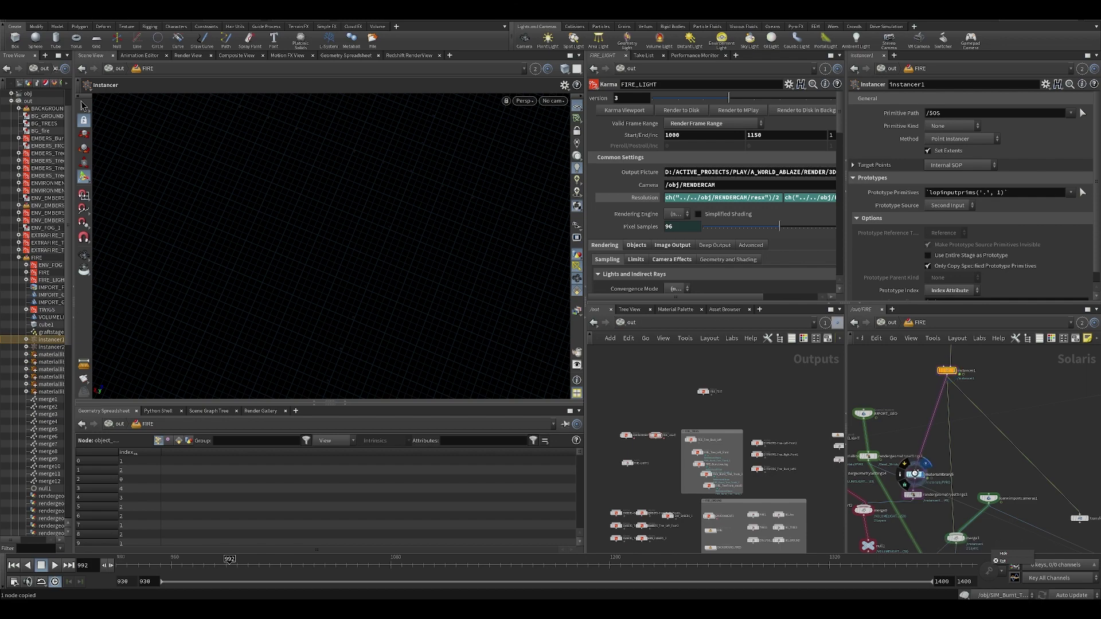
Step: Display materiallibrary5, switch the viewport to Karma rendering, and inspect the instanced fire up close
left_click(916, 473)
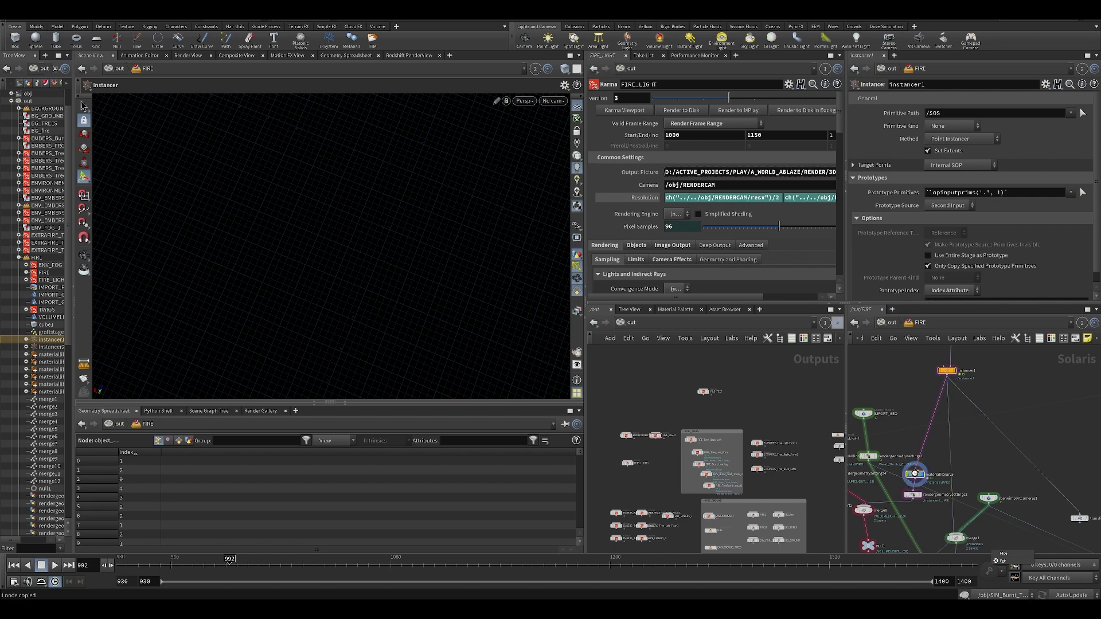
left_click(521, 102)
left_click(529, 150)
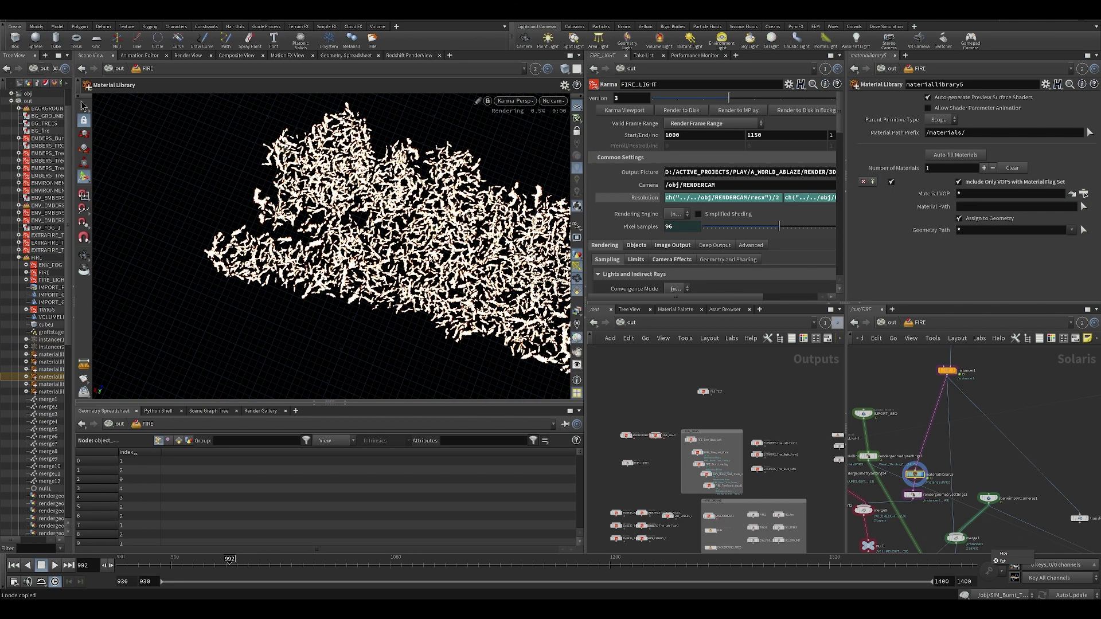
left_click_drag(361, 252, 344, 224, "alt")
right_click_drag(344, 224, 381, 318, "alt")
left_click_drag(381, 318, 396, 287, "alt")
right_click_drag(396, 286, 471, 356, "alt")
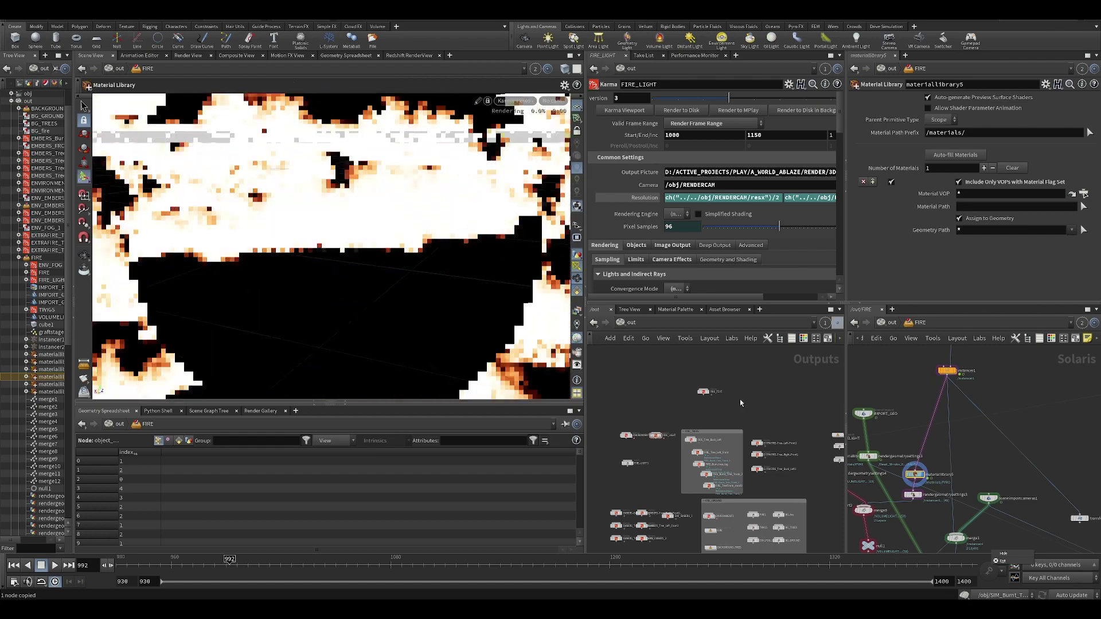
left_click_drag(393, 285, 401, 332, "alt")
Step: Save the scene file
scroll(1035, 449, "down", 5)
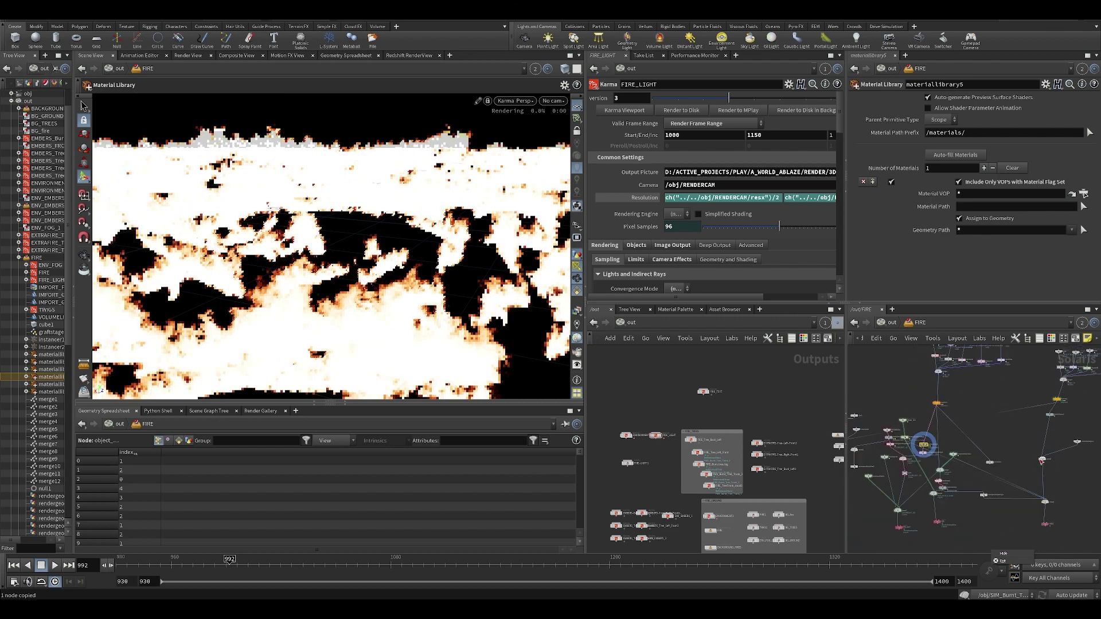
scroll(1058, 487, "up", 3)
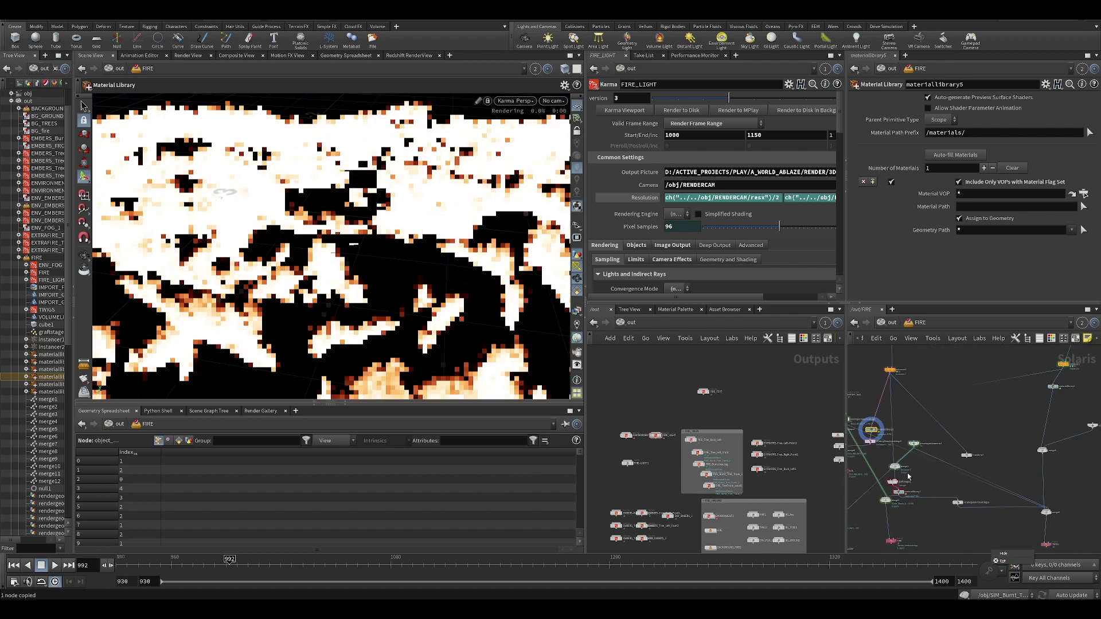
scroll(908, 477, "up", 4)
key("ctrl+s")
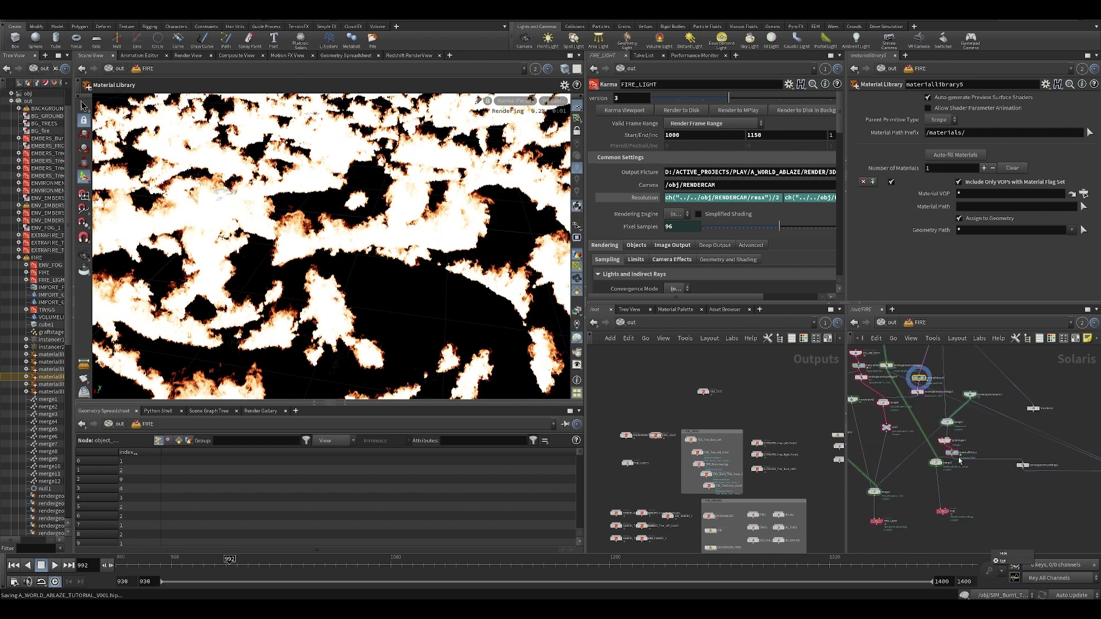
Step: Display materiallibrary1 with its PYRO material and look at the fire through the RENDERCAM camera
scroll(934, 483, "up", 3)
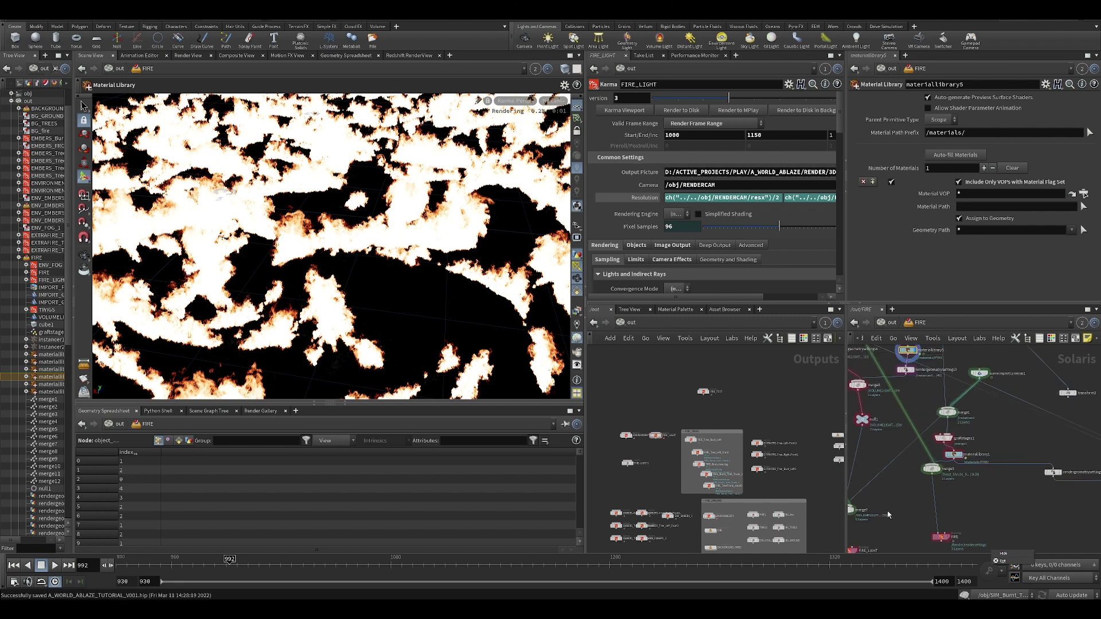
middle_click_drag(931, 466, 957, 527)
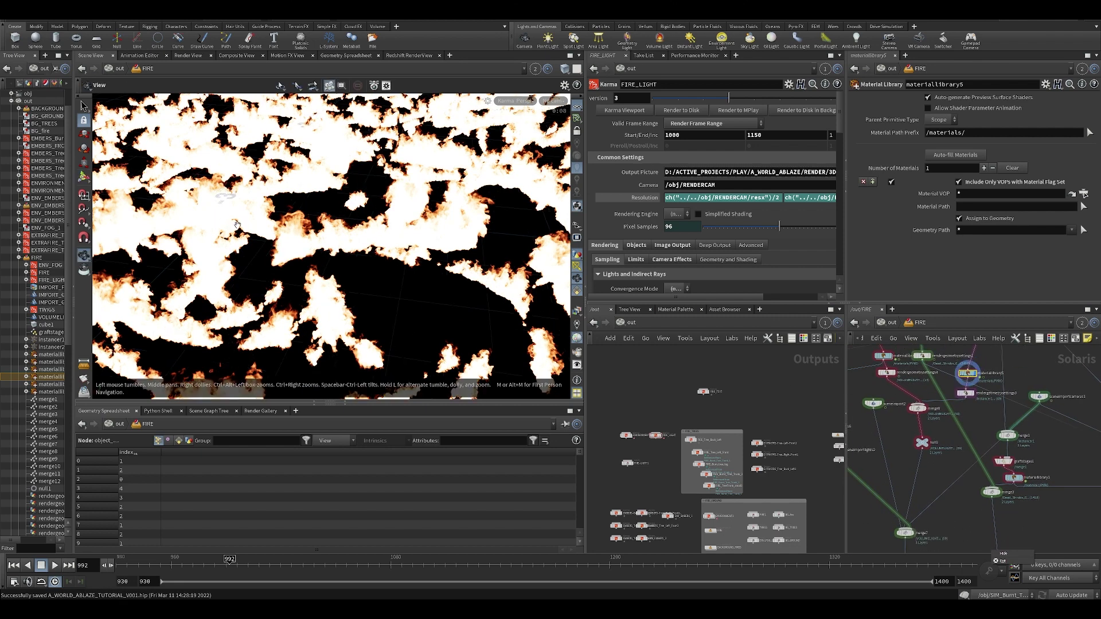
right_click_drag(476, 293, 415, 243, "alt")
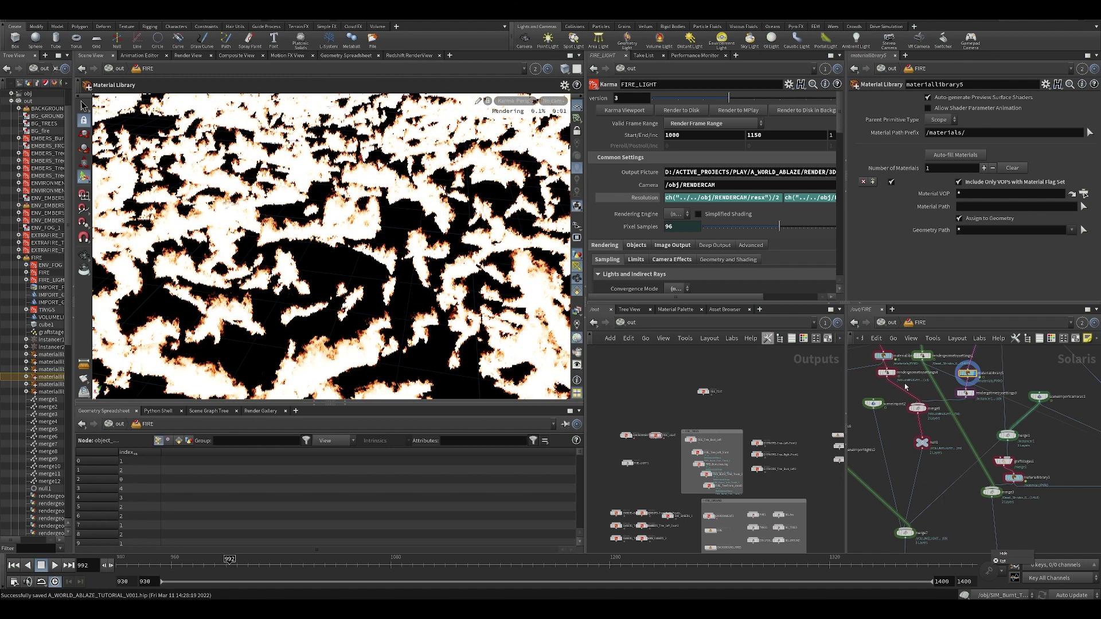
middle_click_drag(1029, 479, 989, 472)
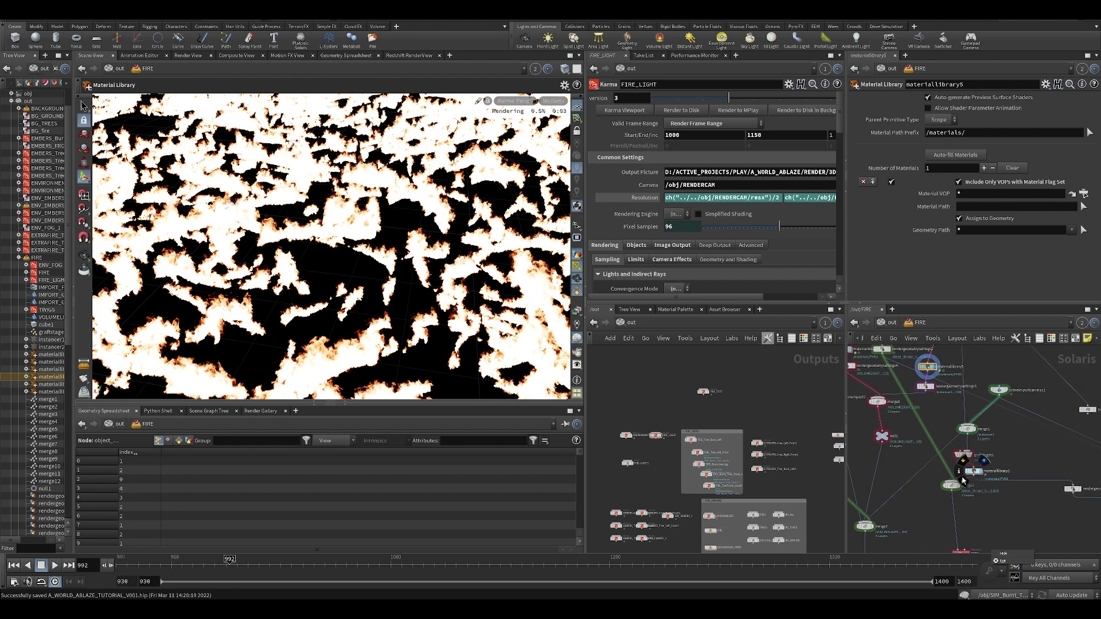
left_click(974, 472)
left_click(974, 474)
right_click_drag(402, 258, 330, 221, "alt")
mouse_move(330, 221)
left_mouse_down("alt")
mouse_move(354, 240)
mouse_move(348, 214)
left_mouse_up("alt")
left_click(554, 101)
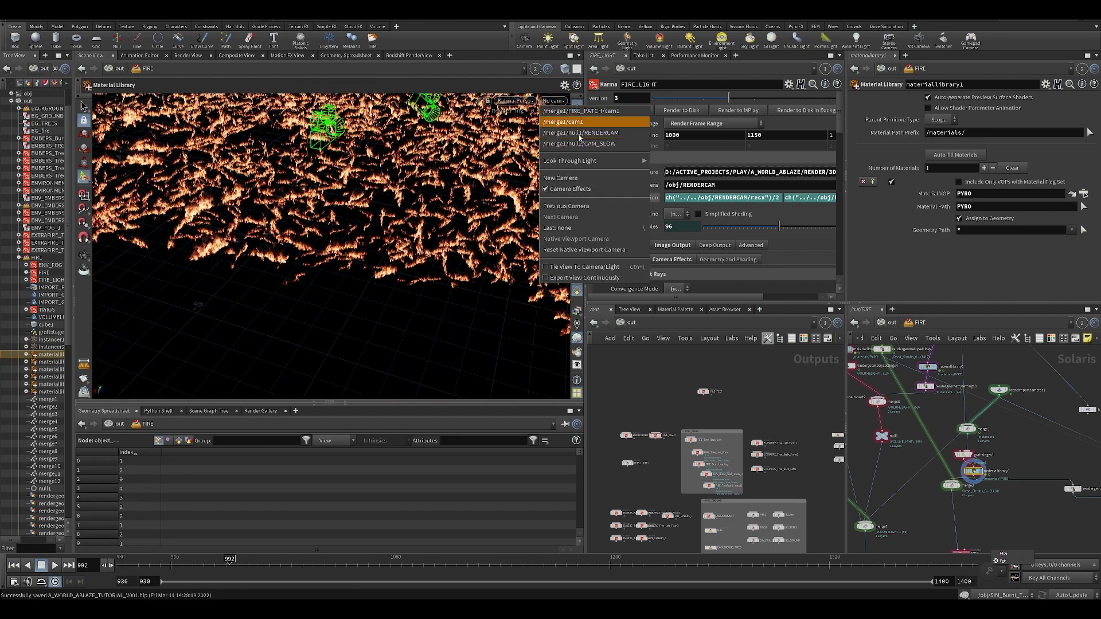
left_click(581, 133)
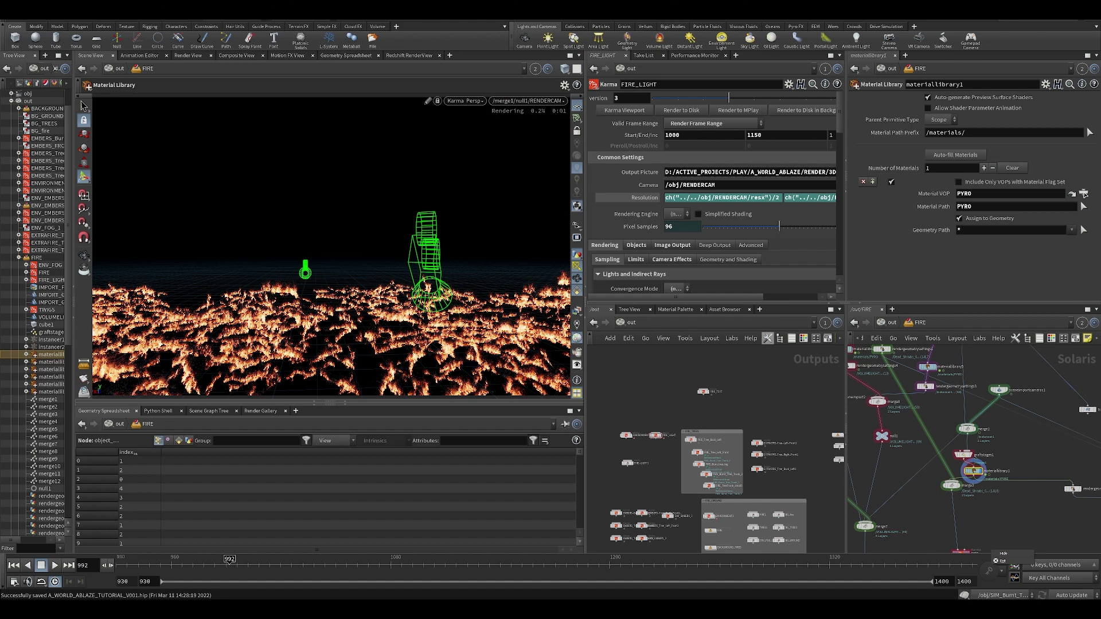
Step: Display the merge node feeding FIRE_LIGHT and inspect its Karma render through RENDERCAM in the image view
middle_click_drag(878, 504, 928, 461)
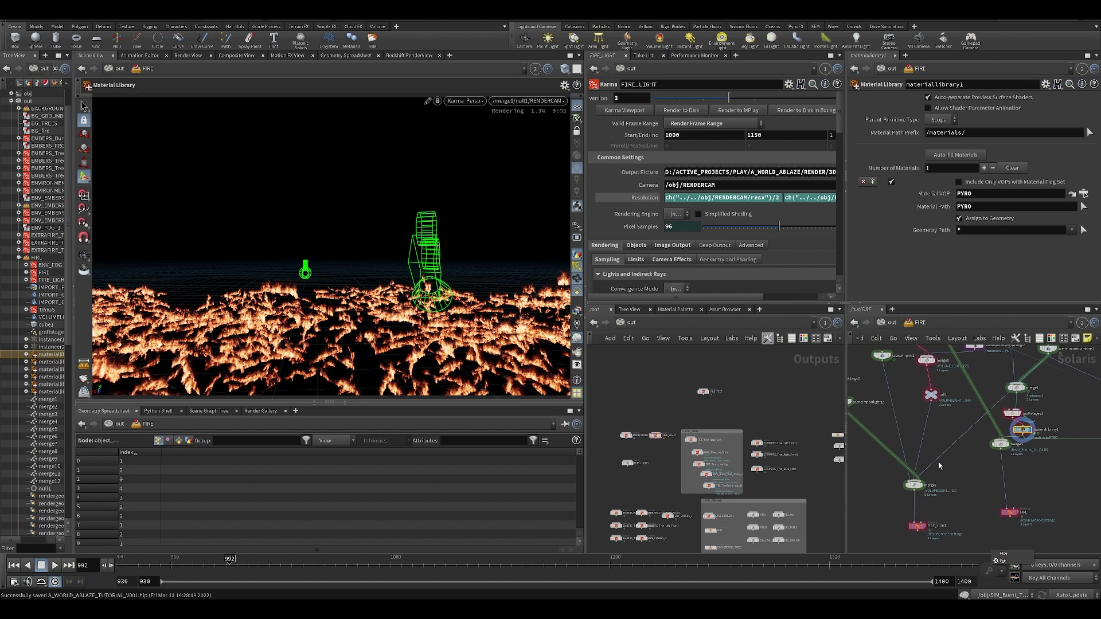
left_click(924, 474)
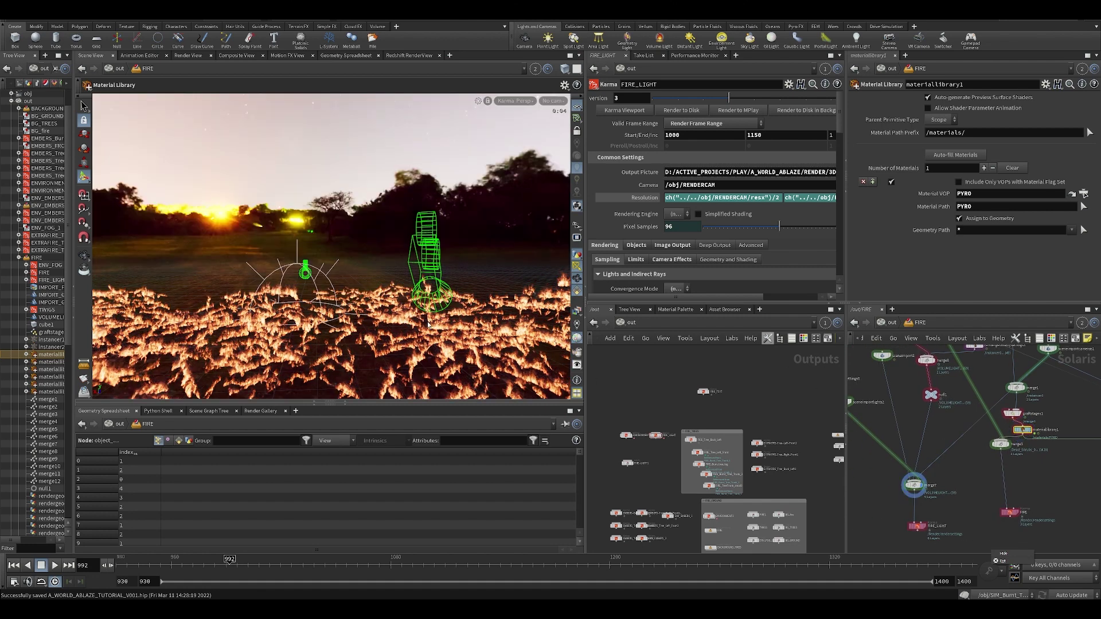
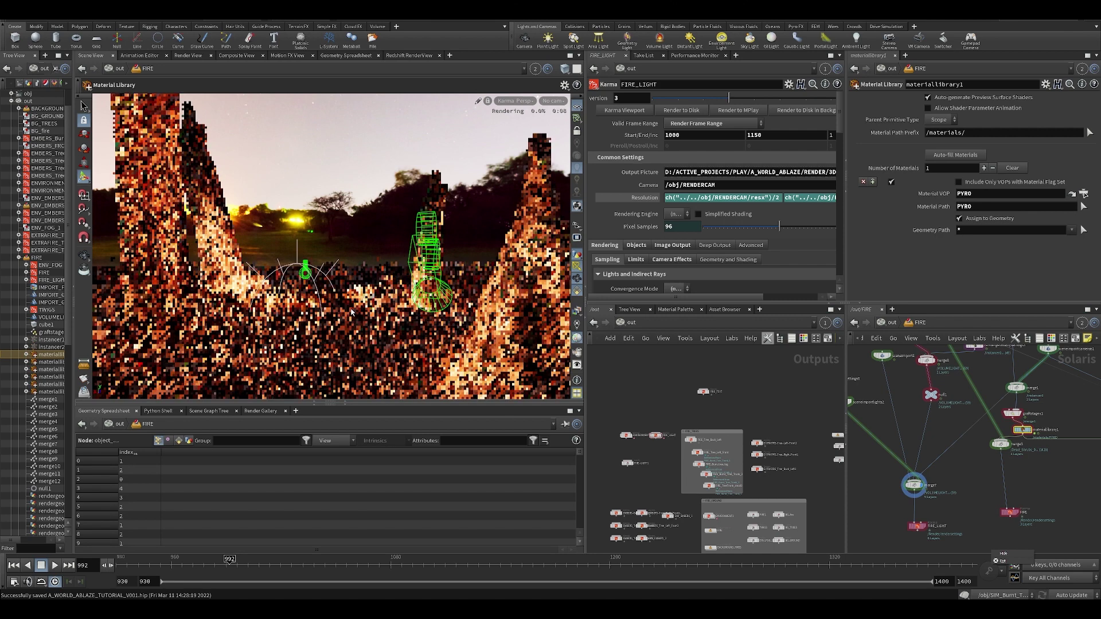
key("space+5")
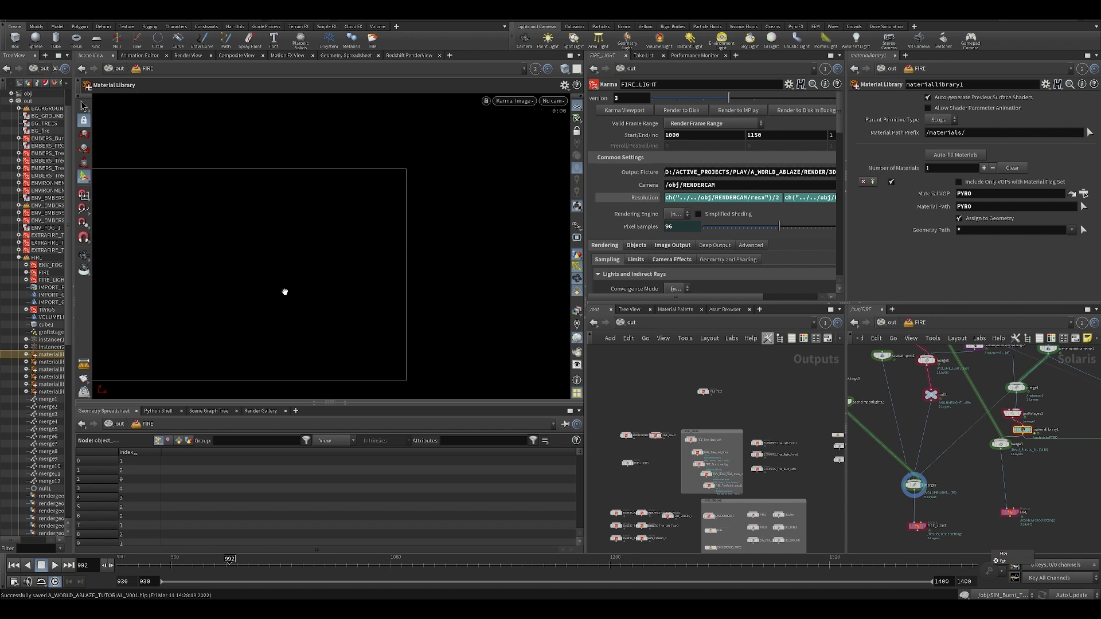
left_click(553, 100)
left_click(565, 135)
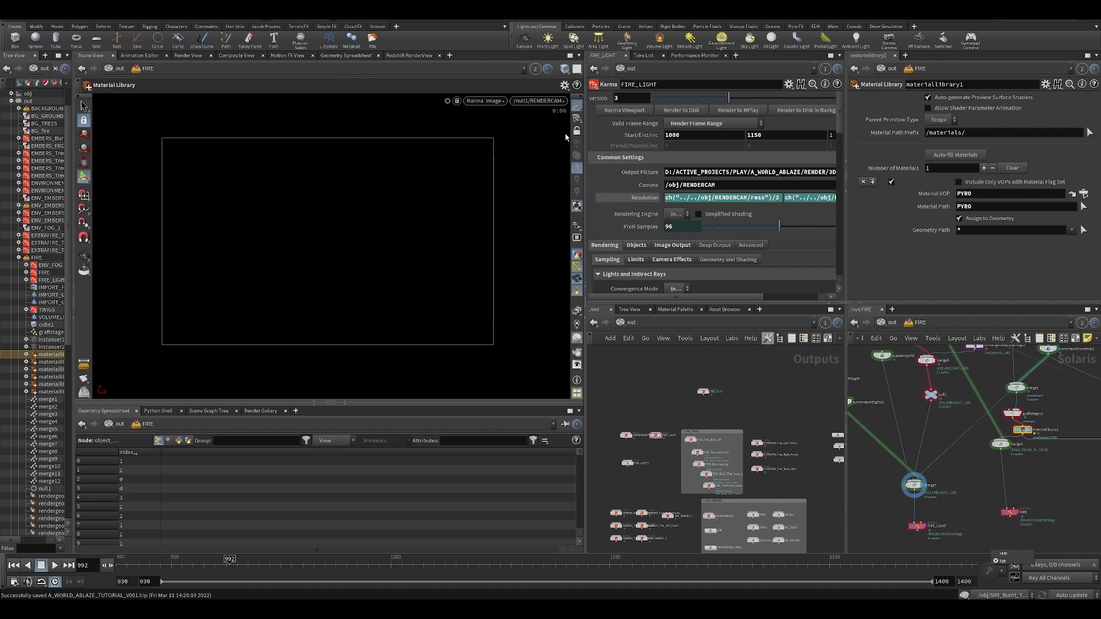
scroll(322, 306, "up", 3)
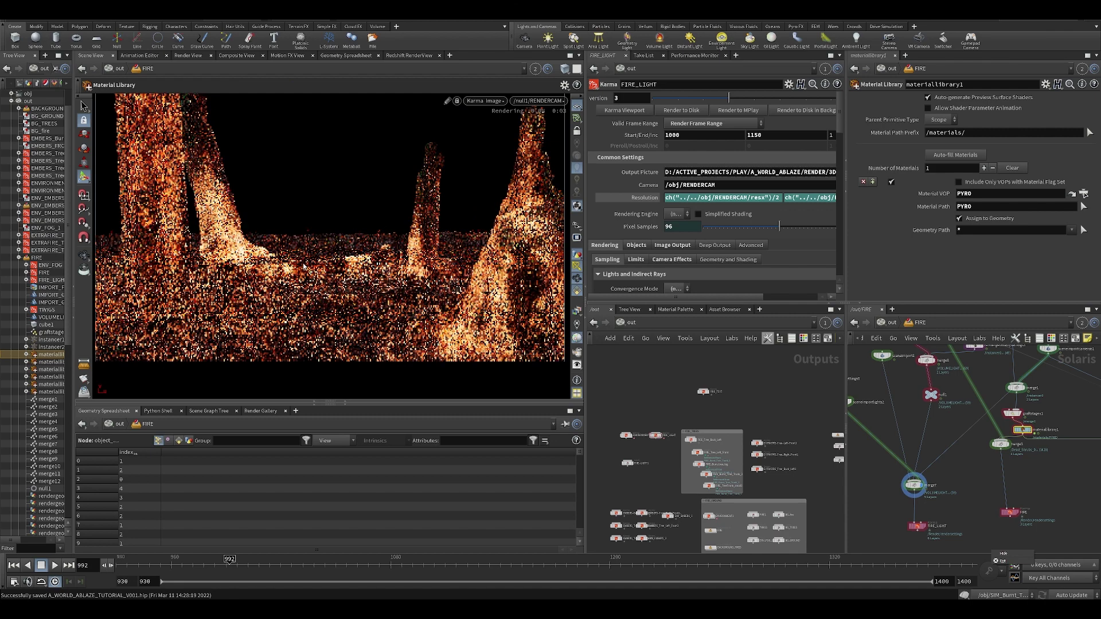
scroll(367, 268, "up", 3)
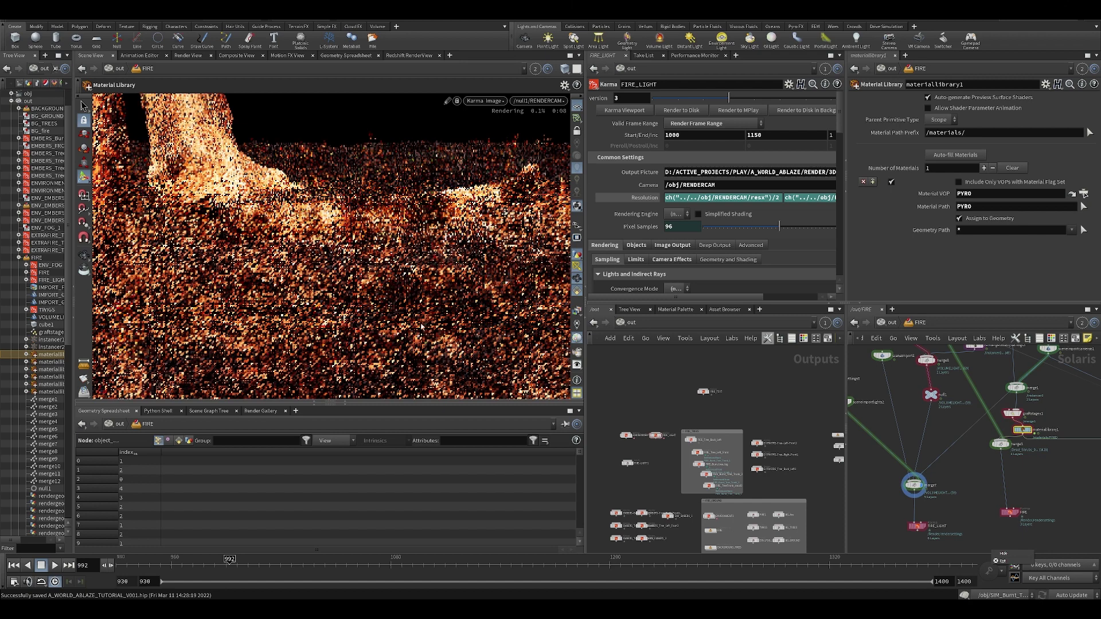
scroll(422, 325, "down", 3)
middle_click_drag(422, 325, 314, 369, "alt")
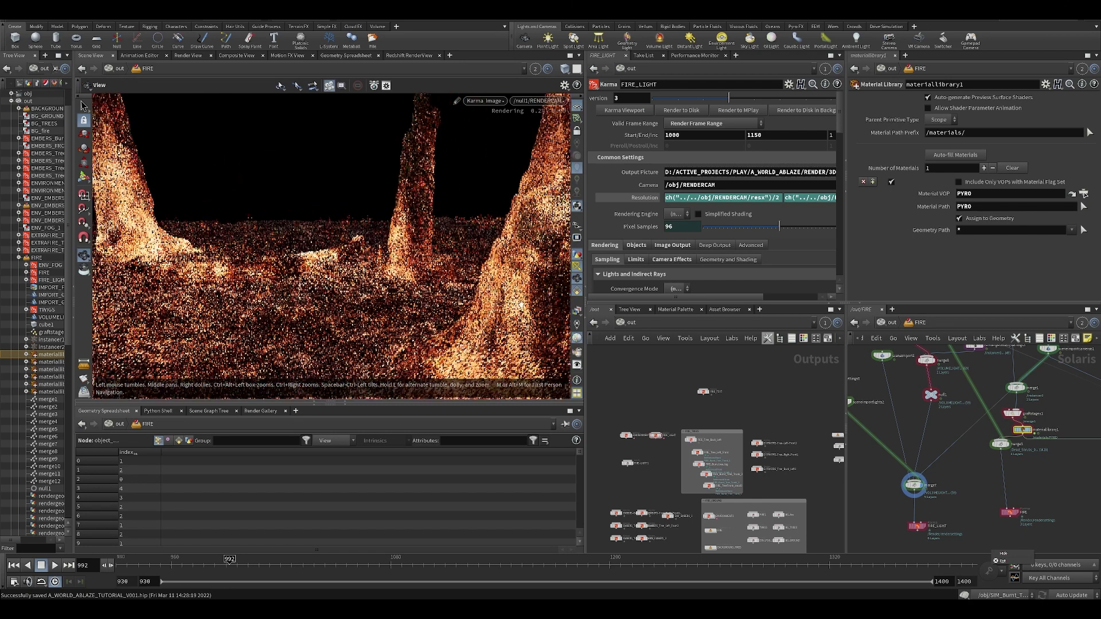
Step: Turn off Karma rendering in the viewport and save the scene file again
left_click(481, 102)
left_click(490, 140)
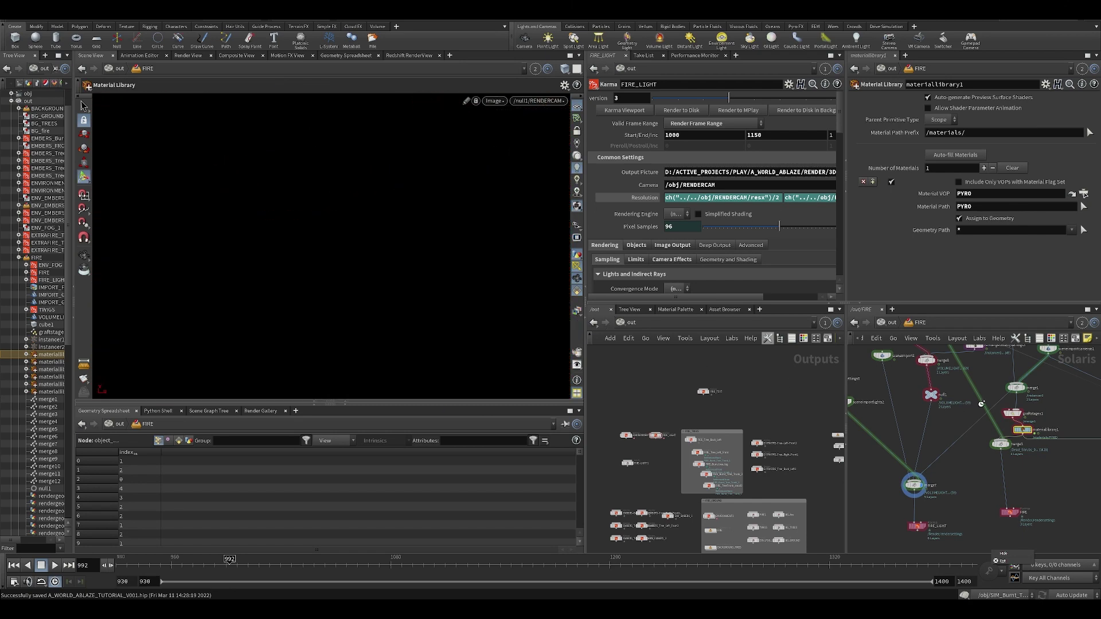
middle_click_drag(1054, 391, 981, 436)
key("ctrl+s")
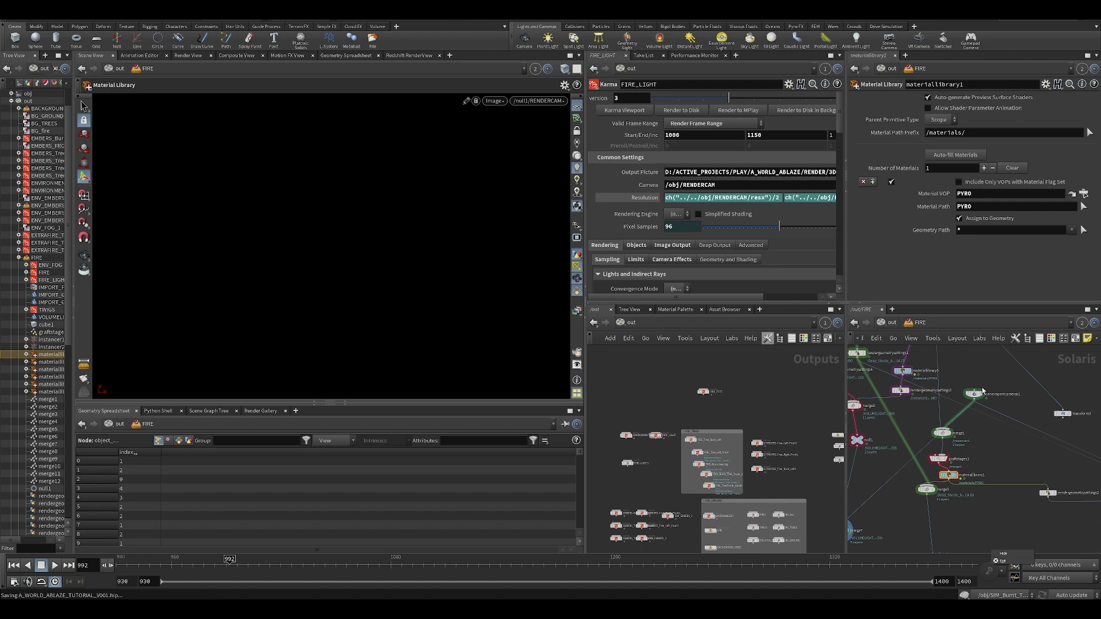
Step: Locate the instancer2 node in the FIRE network and show its parameters
middle_click_drag(1064, 391, 971, 451)
scroll(995, 426, "down", 5)
scroll(1032, 405, "up", 4)
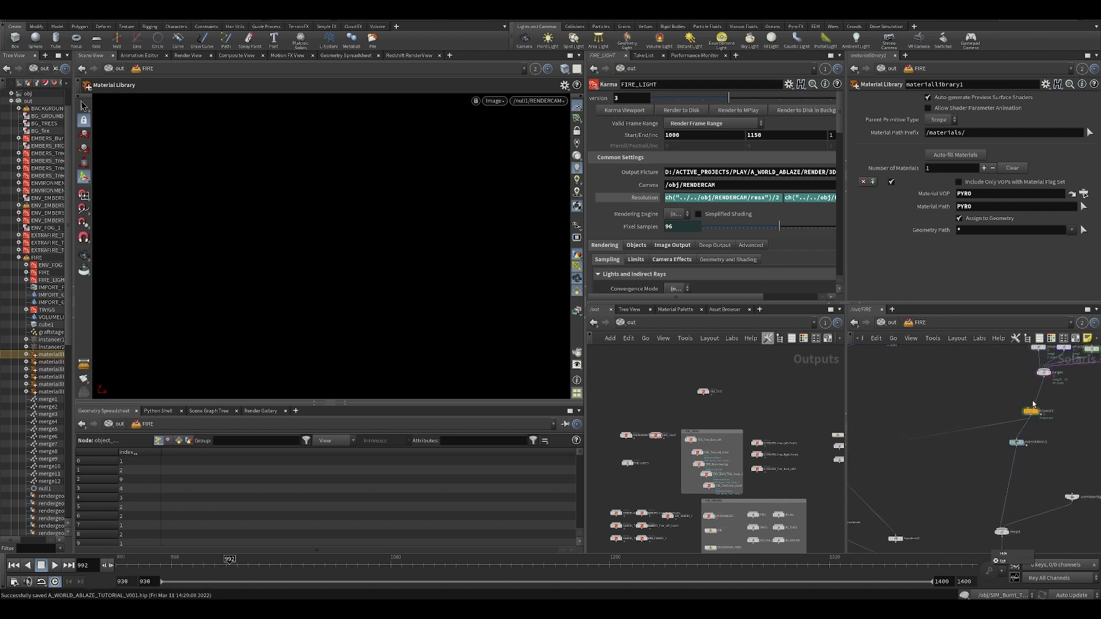
left_click(1034, 413)
middle_click_drag(995, 393, 951, 419)
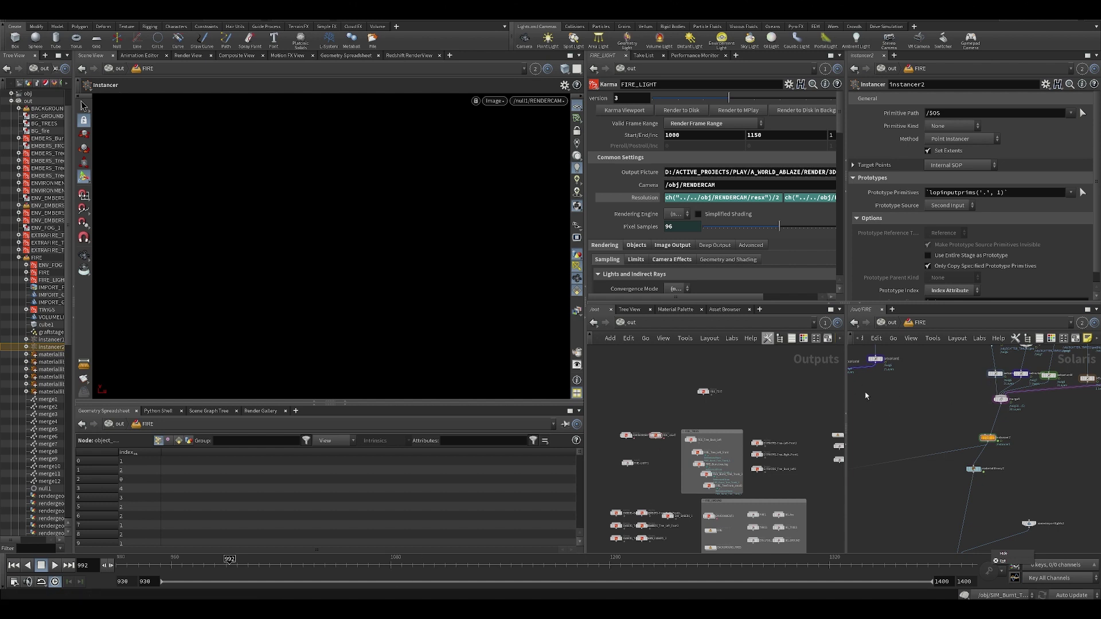
Step: Examine the twig branch above instancer2, including the Set Variant nodes combined by merge4
middle_click_drag(971, 411, 897, 445)
scroll(897, 445, "up", 4)
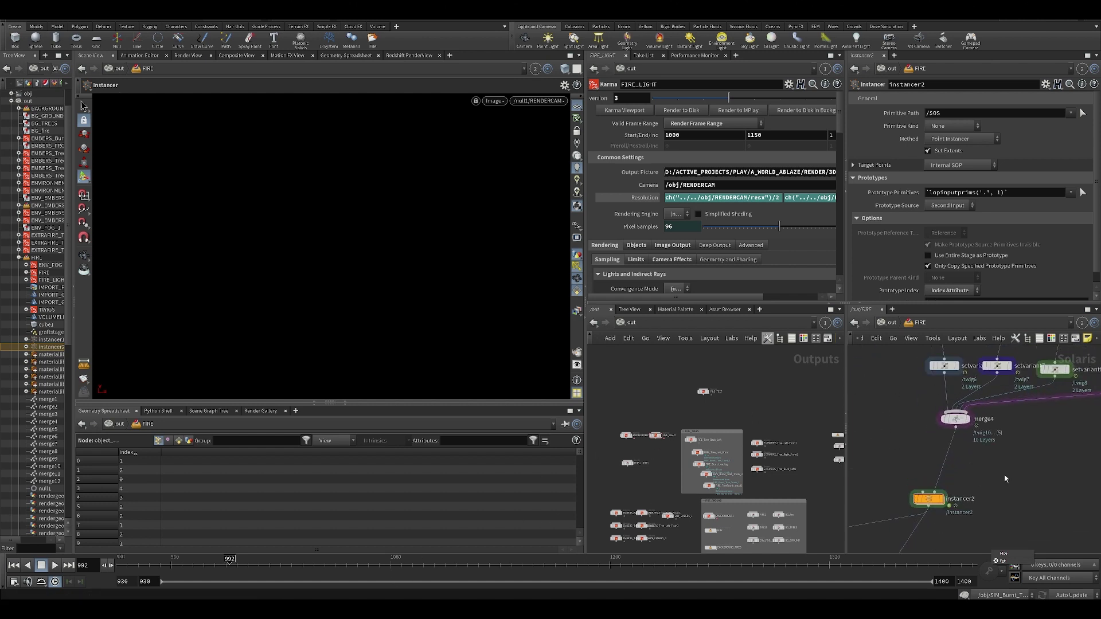
middle_click_drag(993, 495, 975, 457)
scroll(974, 457, "down", 4)
left_click_drag(948, 475, 950, 478)
middle_click_drag(992, 482, 975, 516)
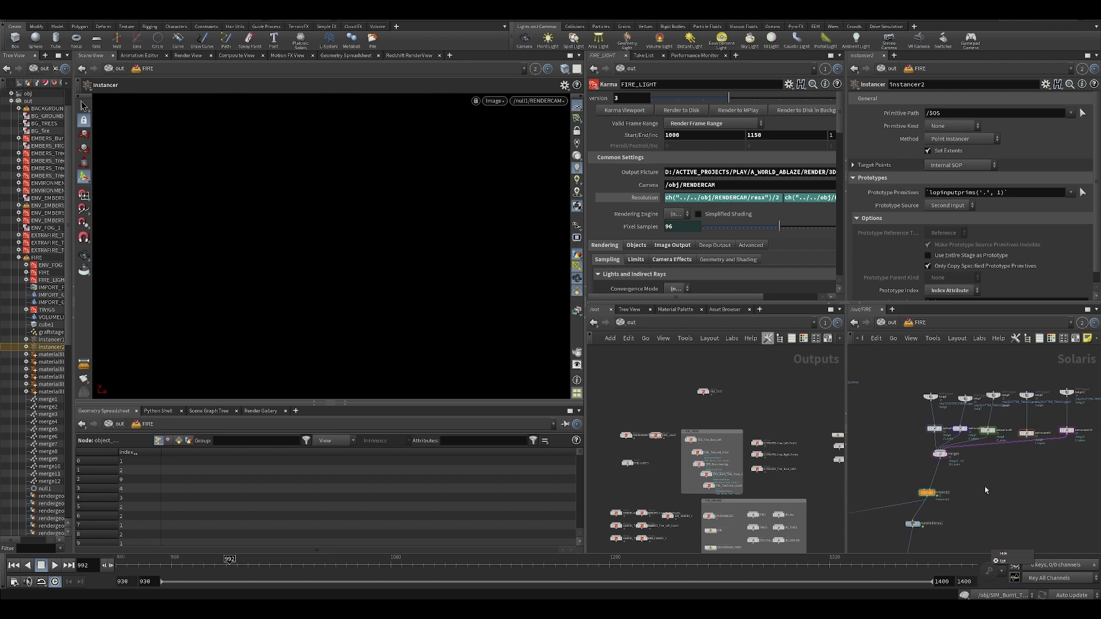
scroll(985, 486, "down", 3)
scroll(965, 483, "up", 5)
middle_click_drag(1011, 376, 981, 439)
scroll(988, 393, "down", 3)
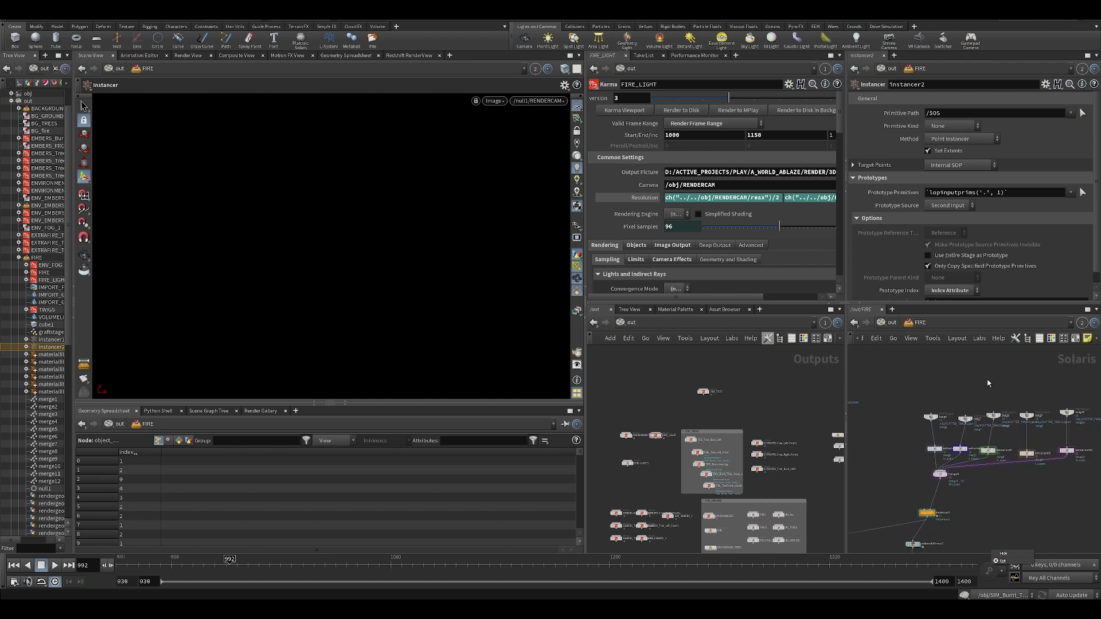
middle_click_drag(918, 509, 930, 458)
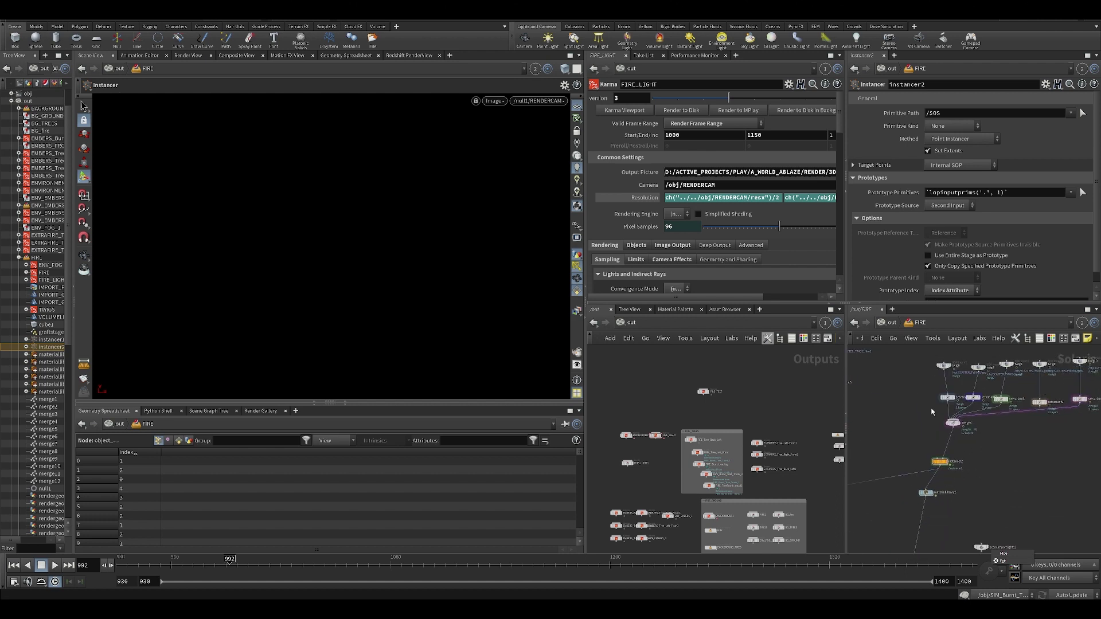
Step: Return to the output network and show the Objects settings of the FIRE_LIGHT Karma node
left_click(888, 323)
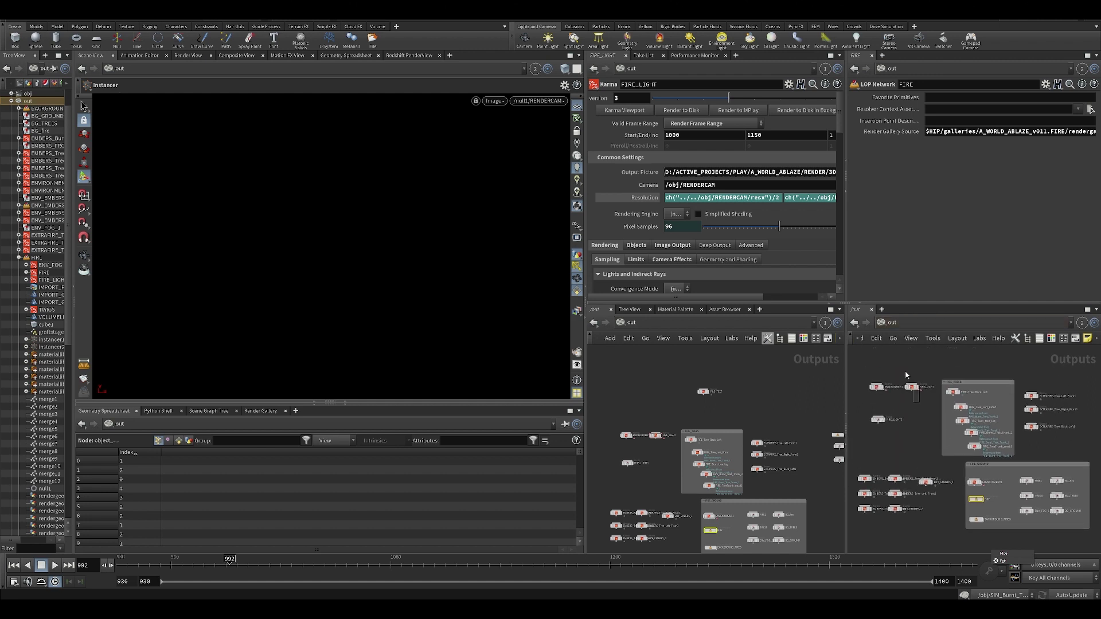
left_click(912, 387)
left_click(898, 246)
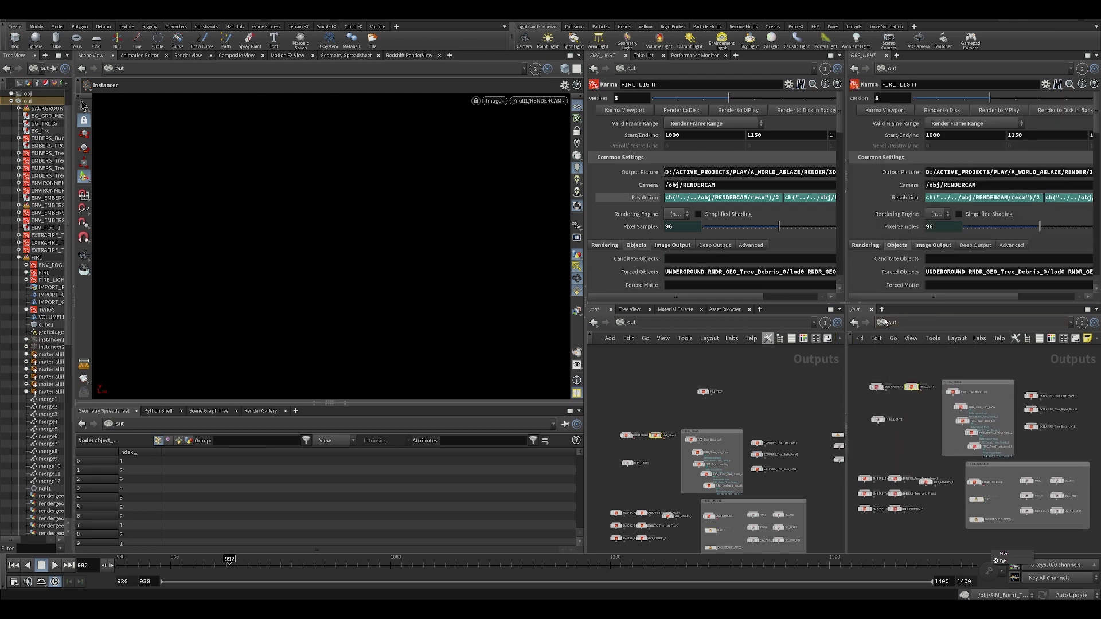
middle_click_drag(908, 423, 939, 418)
Step: Save the empty scene copytest.hip, then add a grid geometry object and open its geometry network
key("ctrl+s")
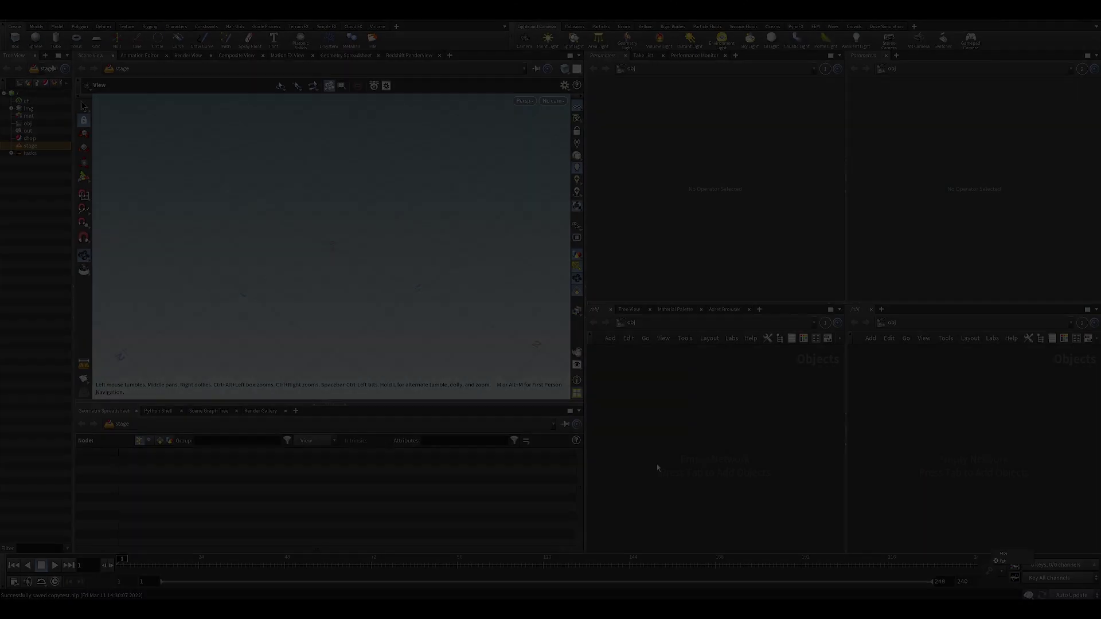
key("Tab")
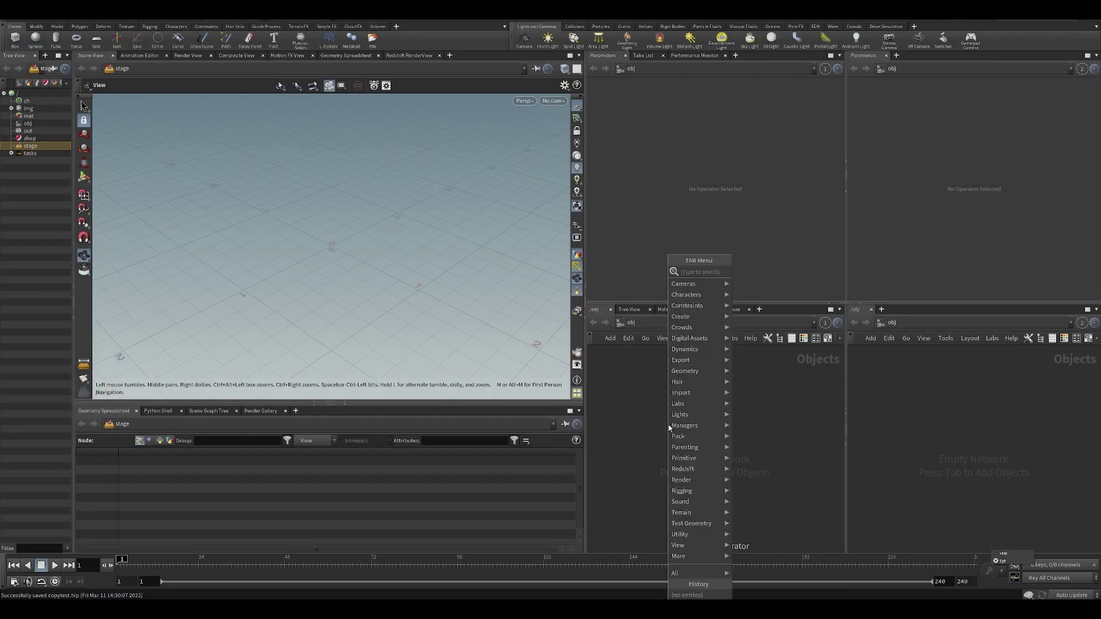
type("geo")
key("Return")
key("Escape")
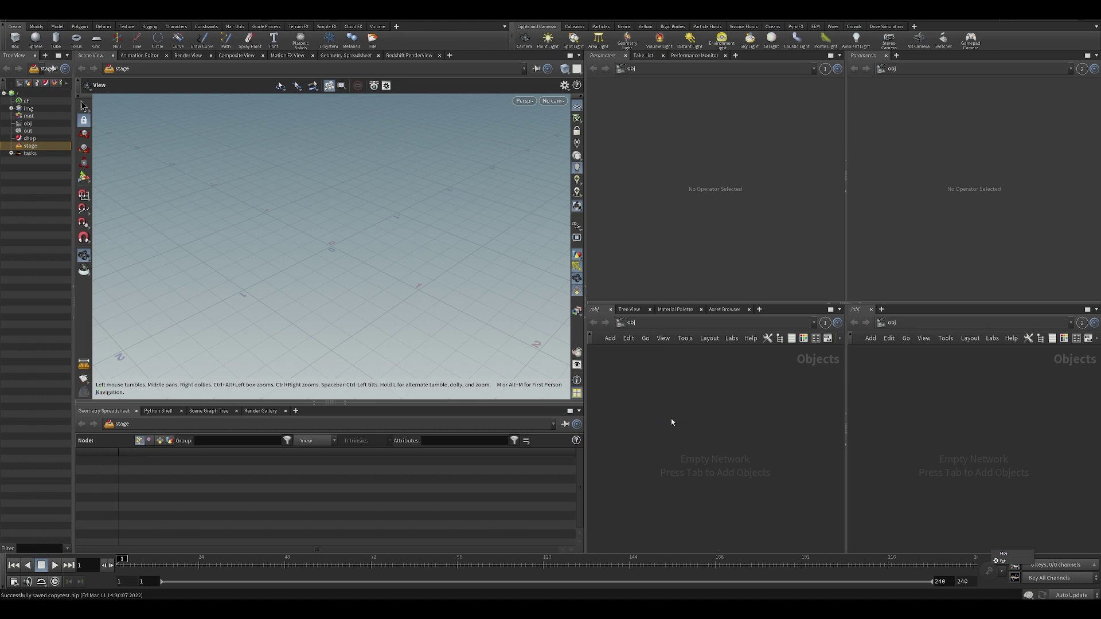
key("Tab")
key("Escape")
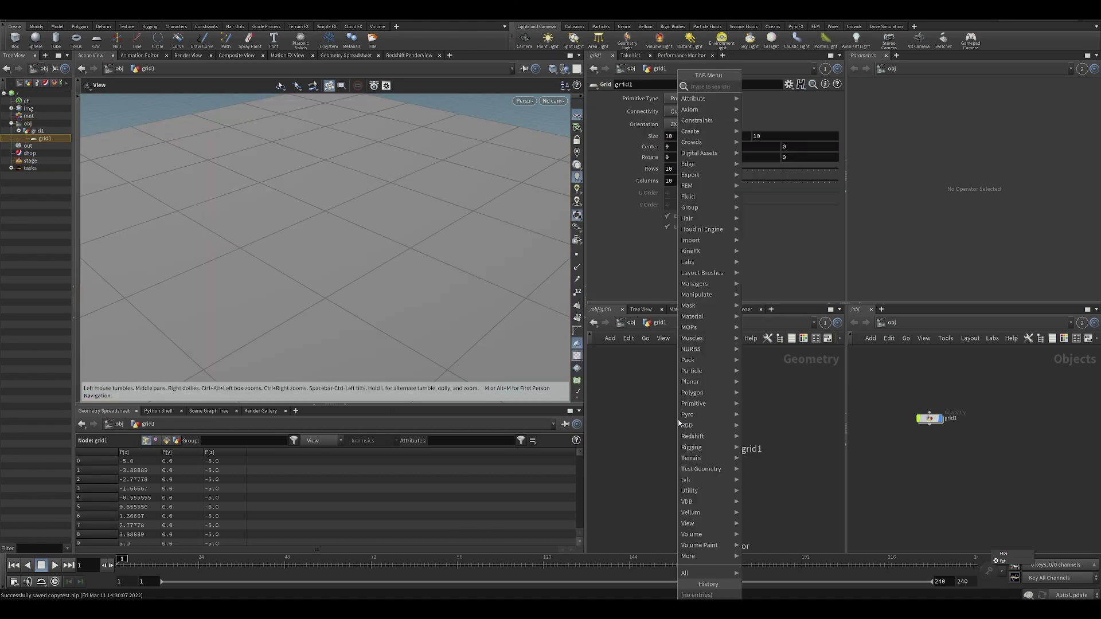
key("Escape")
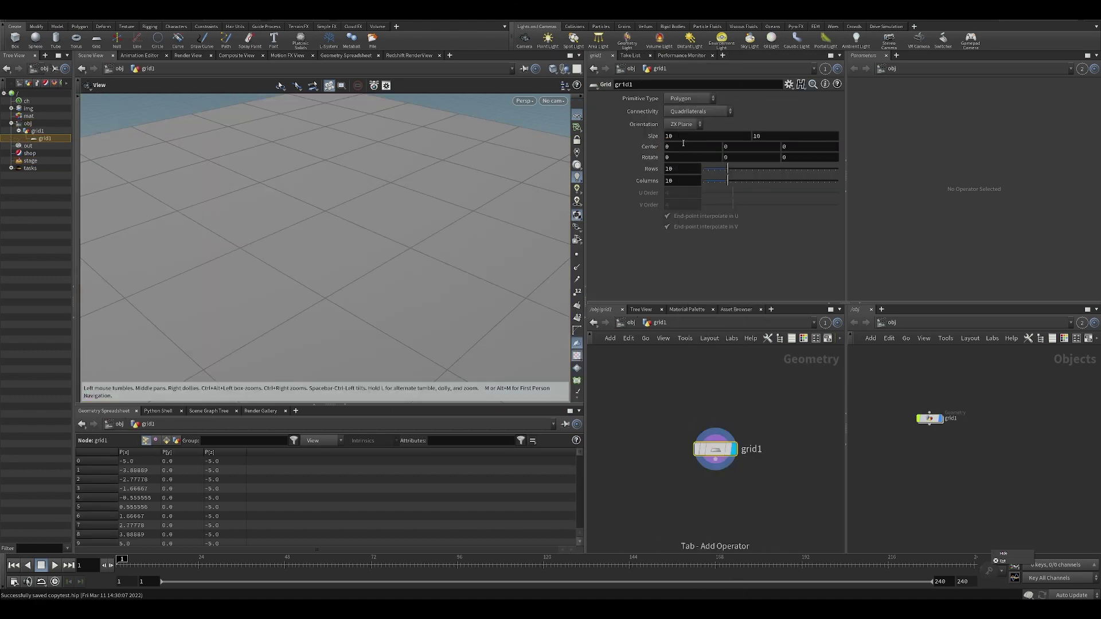
Step: Set the grid's size to 50 by 50
type("50")
key("Tab")
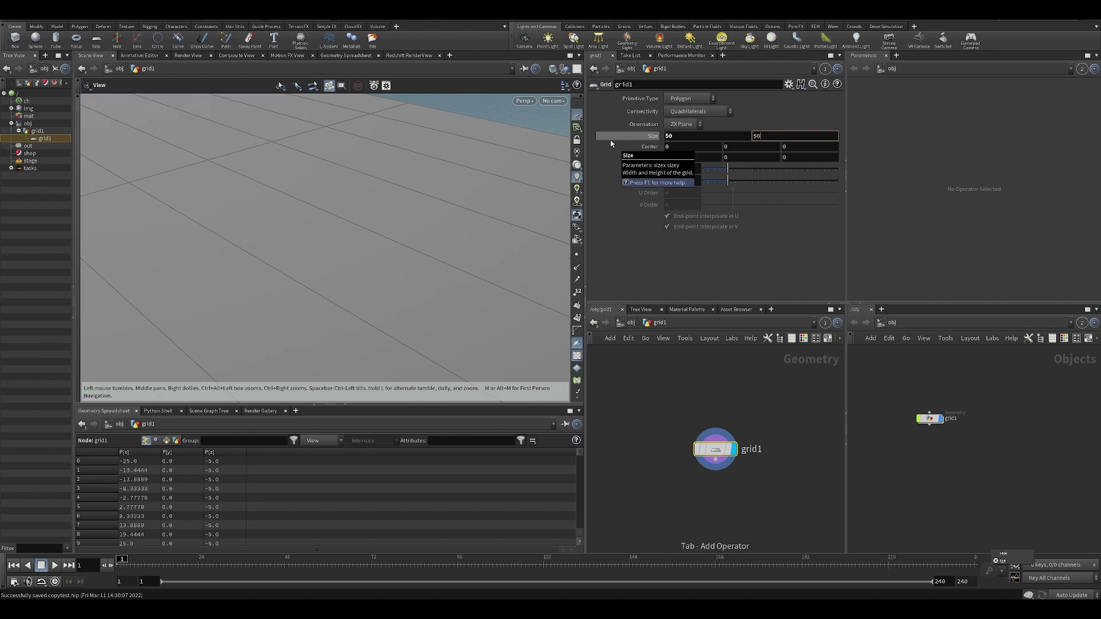
type("50")
key("Return")
Step: Set the grid's rows and columns to 150 each
left_click_drag(674, 170, 605, 168)
type("150")
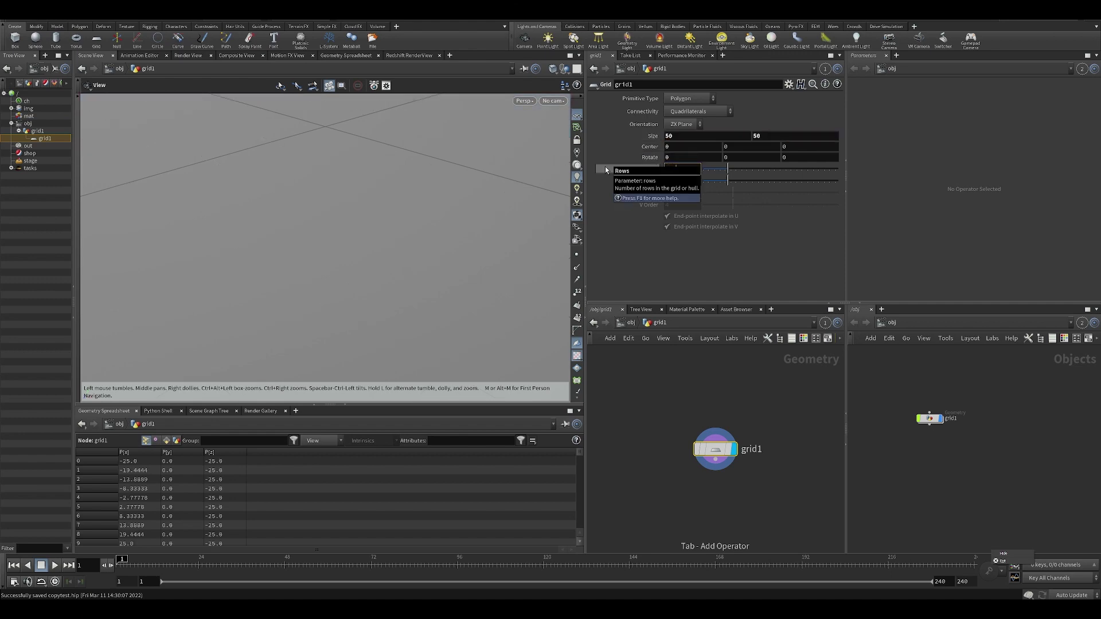
key("Tab")
type("150")
key("Return")
left_click_drag(320, 234, 322, 241)
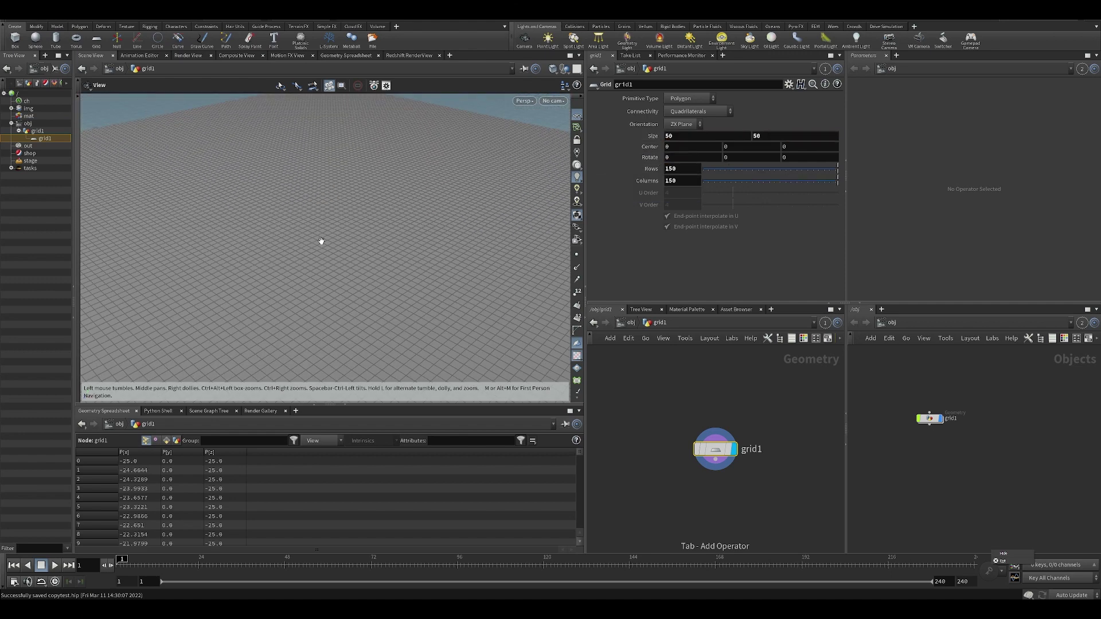
left_click(719, 468)
middle_click_drag(697, 466, 712, 416)
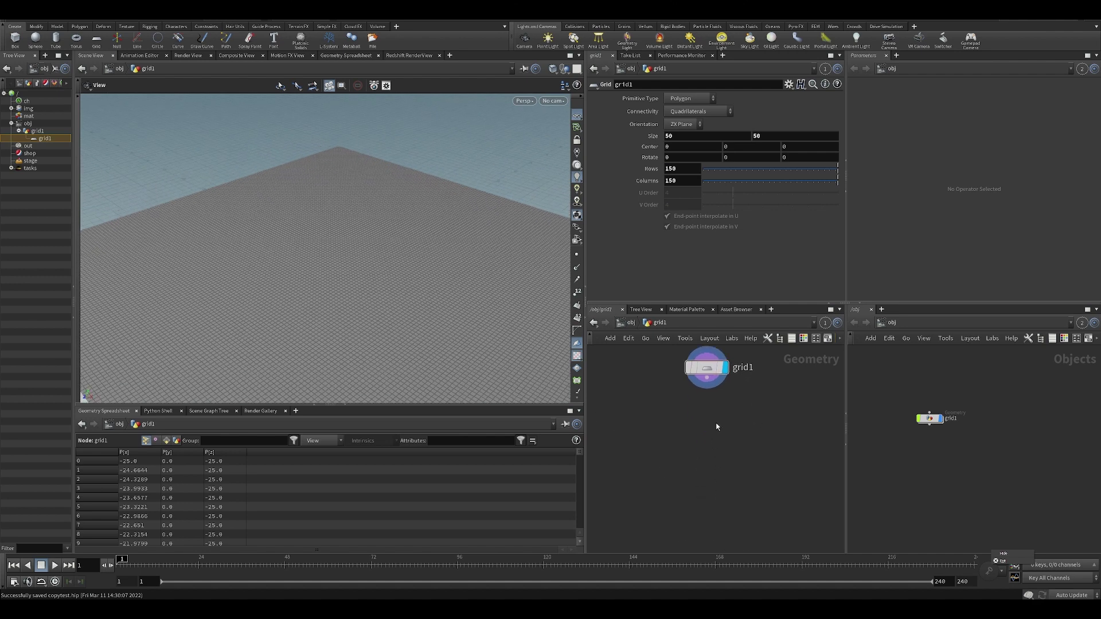
Step: Set the grid's rows and columns to 5 each
left_click_drag(697, 169, 624, 182)
type("5")
key("Tab")
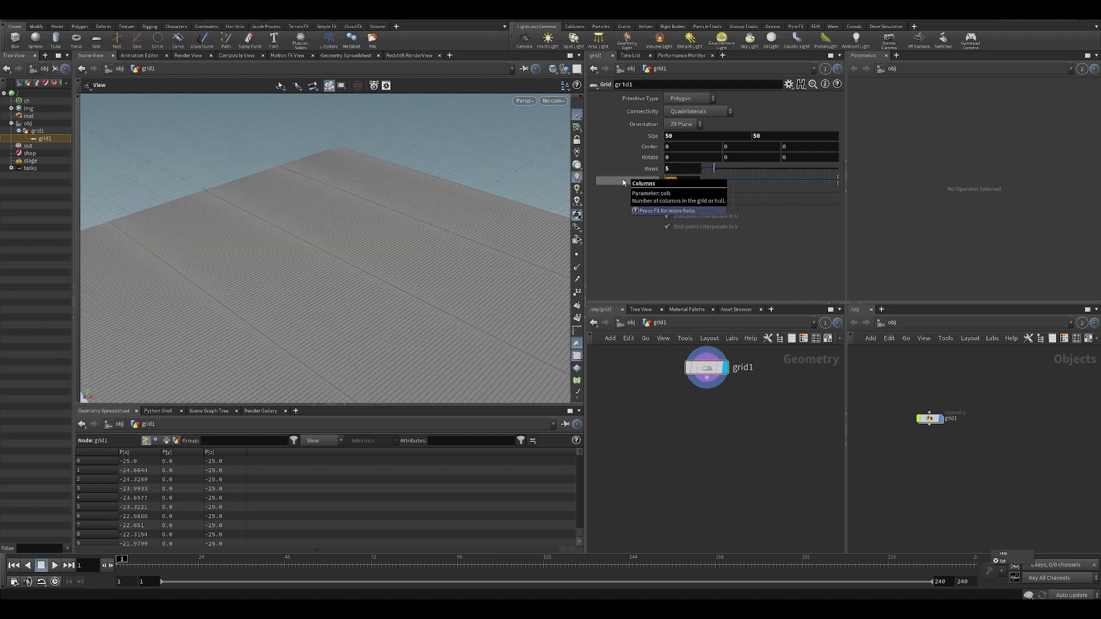
type("5")
key("Return")
key("Tab")
type("dc")
key("BackSpace")
key("BackSpace")
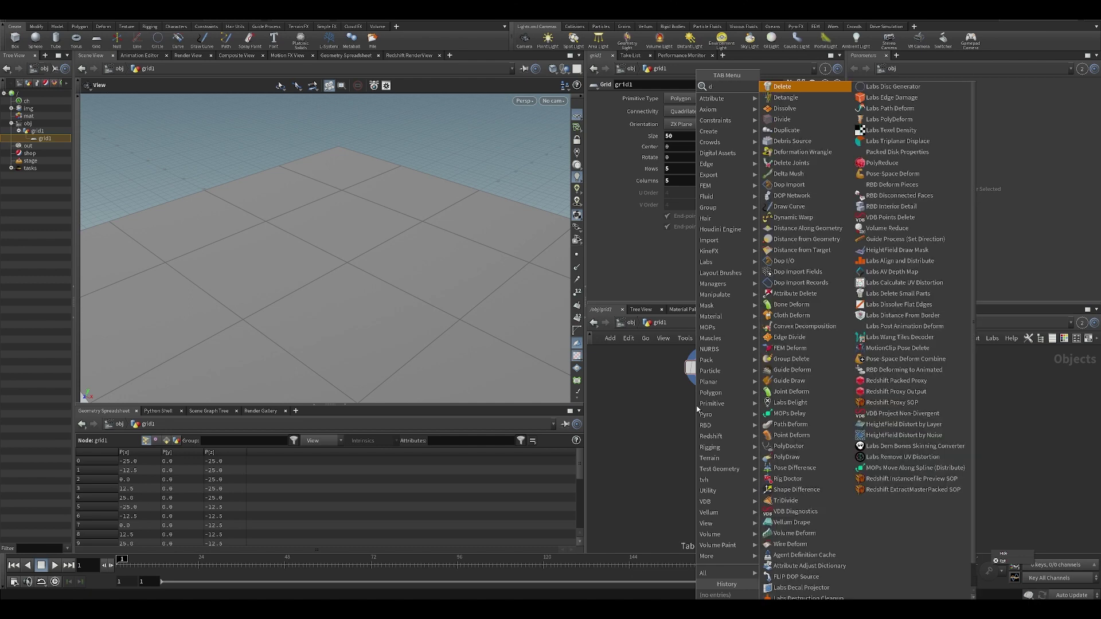
type("sca")
key("Return")
left_click(698, 408)
key("ctrl+z")
Step: Add a Scatter node below grid1 and display its points in the viewport
key("Tab")
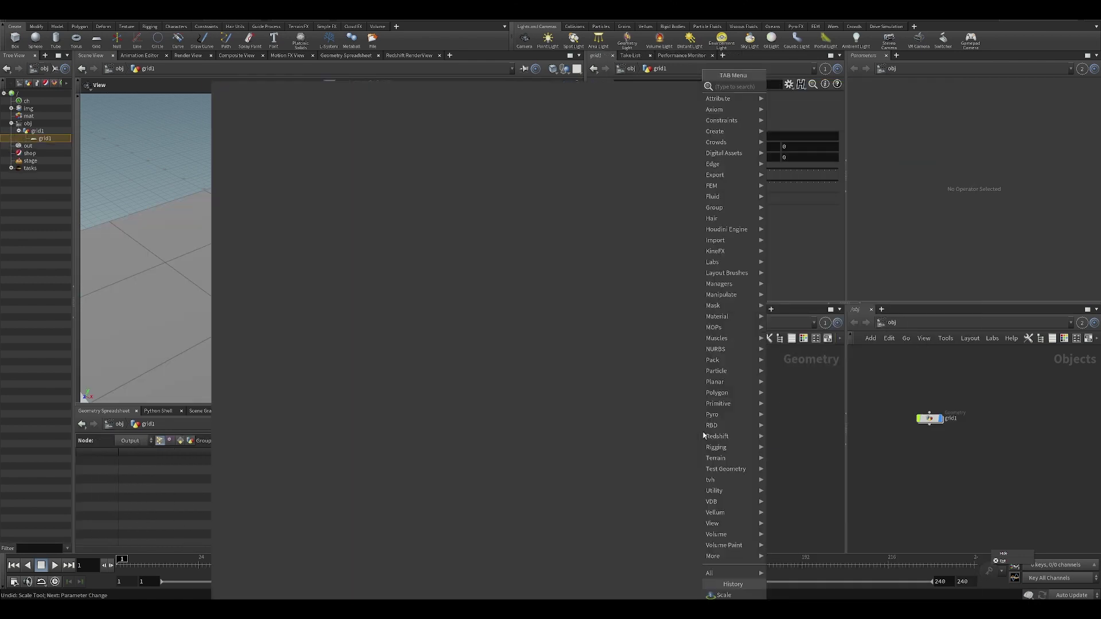
type("scat")
key("Return")
key("Return")
left_click_drag(459, 303, 426, 323)
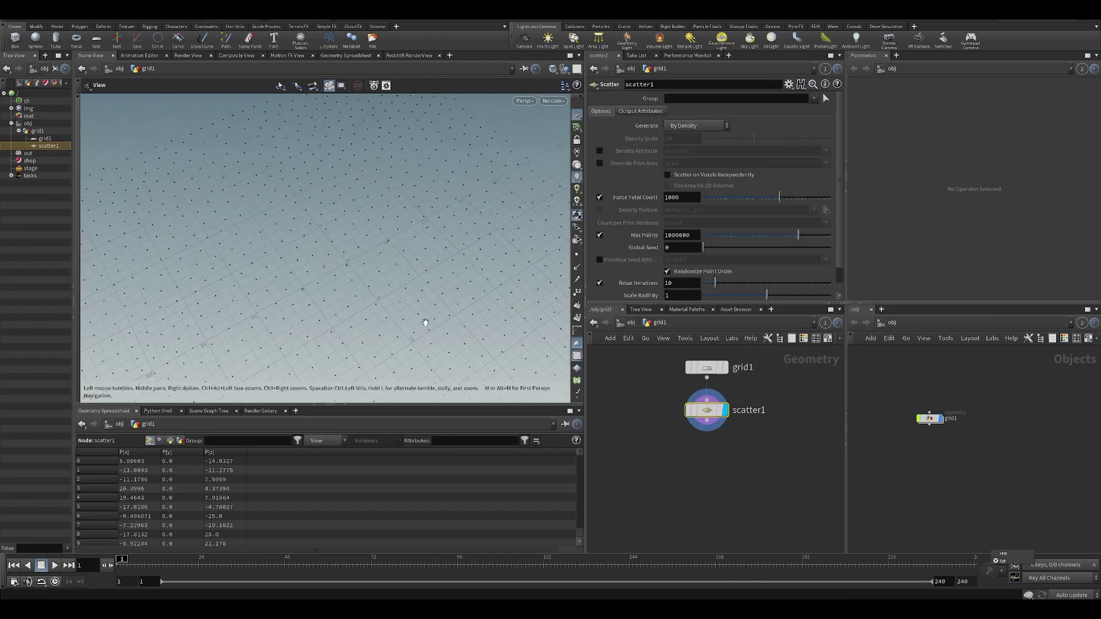
middle_click_drag(434, 316, 451, 274)
Step: Add a Copy to Points node below scatter1, fed by the scattered points as its target input
left_click(664, 481)
middle_click_drag(697, 481, 717, 449)
scroll(717, 449, "down", 1)
key("Tab")
type("box")
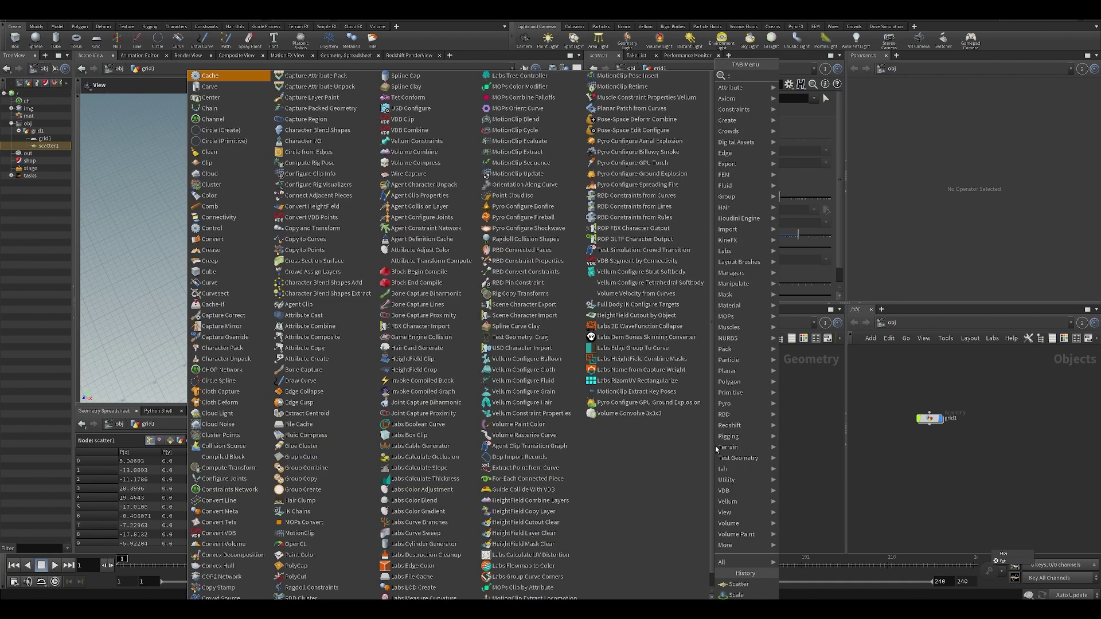
key("Return")
left_click(675, 487)
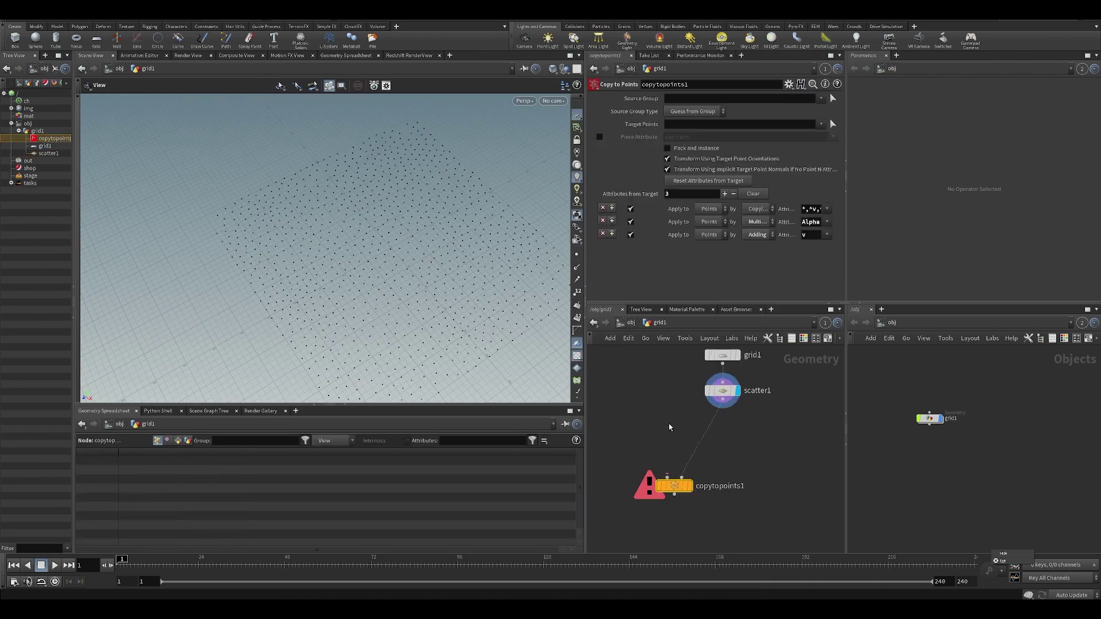
Step: Insert an Attribute Randomize node between scatter1 and copytopoints1
key("Tab")
type("ara")
key("Return")
left_click(668, 426)
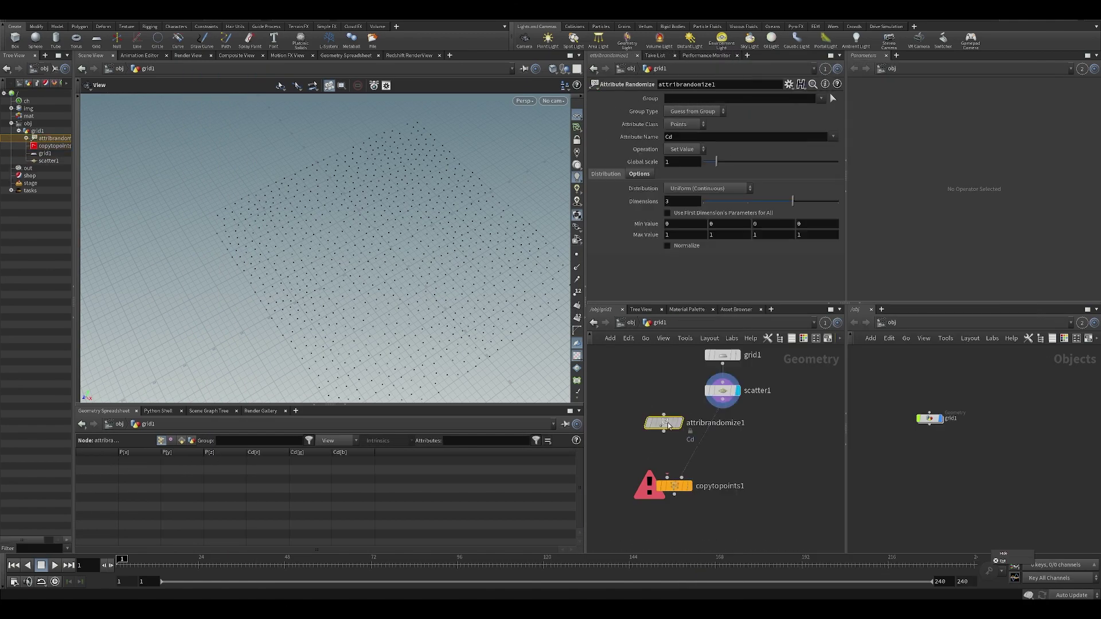
left_click_drag(668, 425, 722, 433)
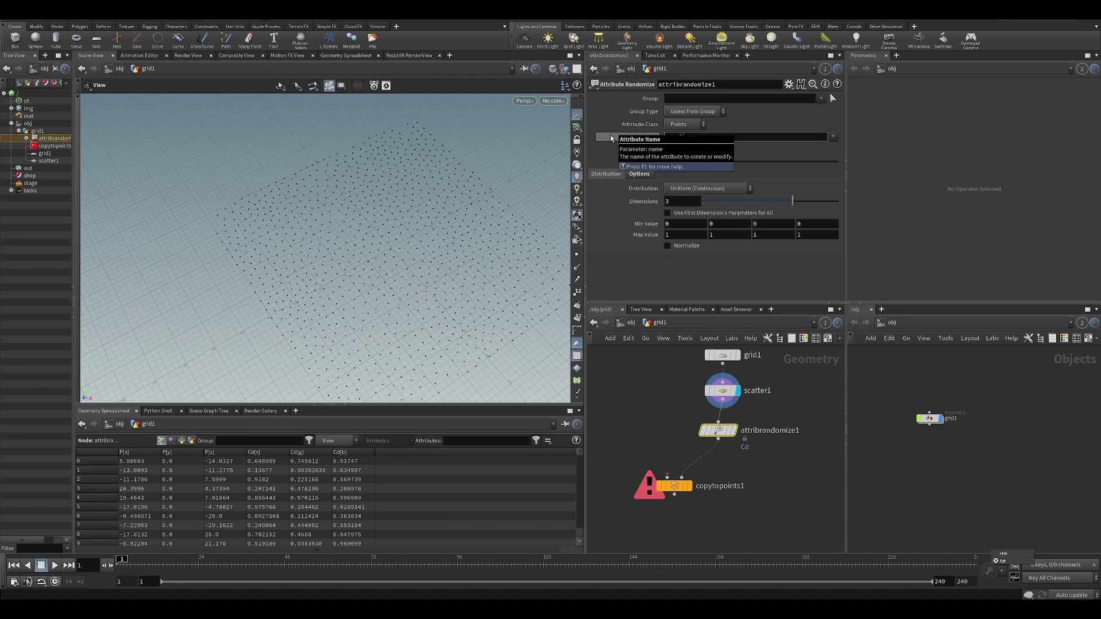
Step: Configure attribrandomize1 to randomize an attribute named variant with 1 dimension and a maximum value of 2
key("ctrl+z")
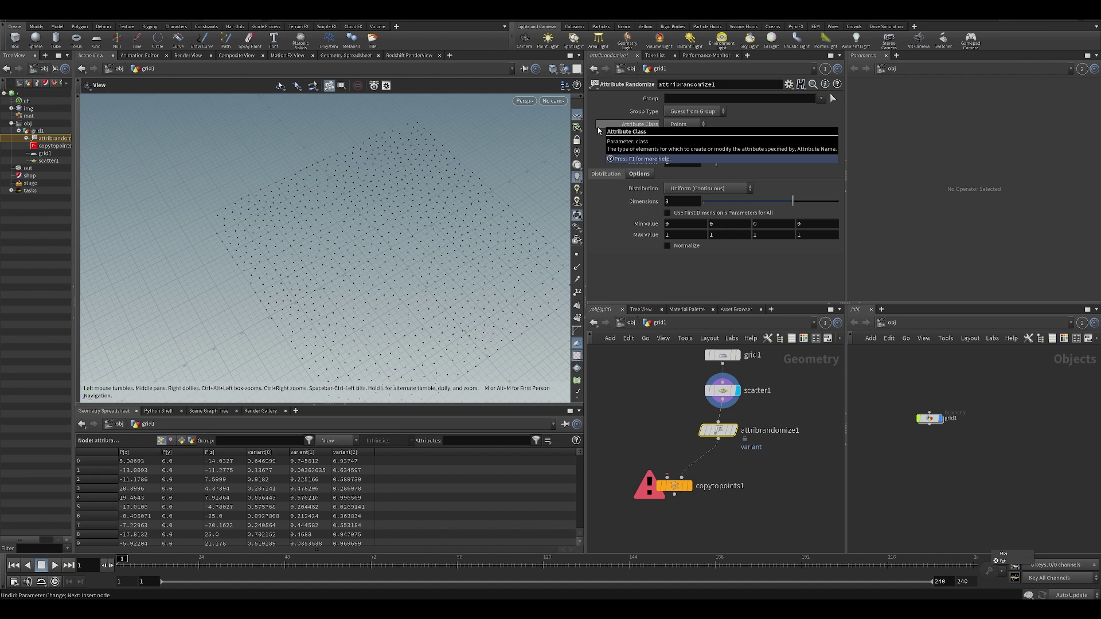
key("Return")
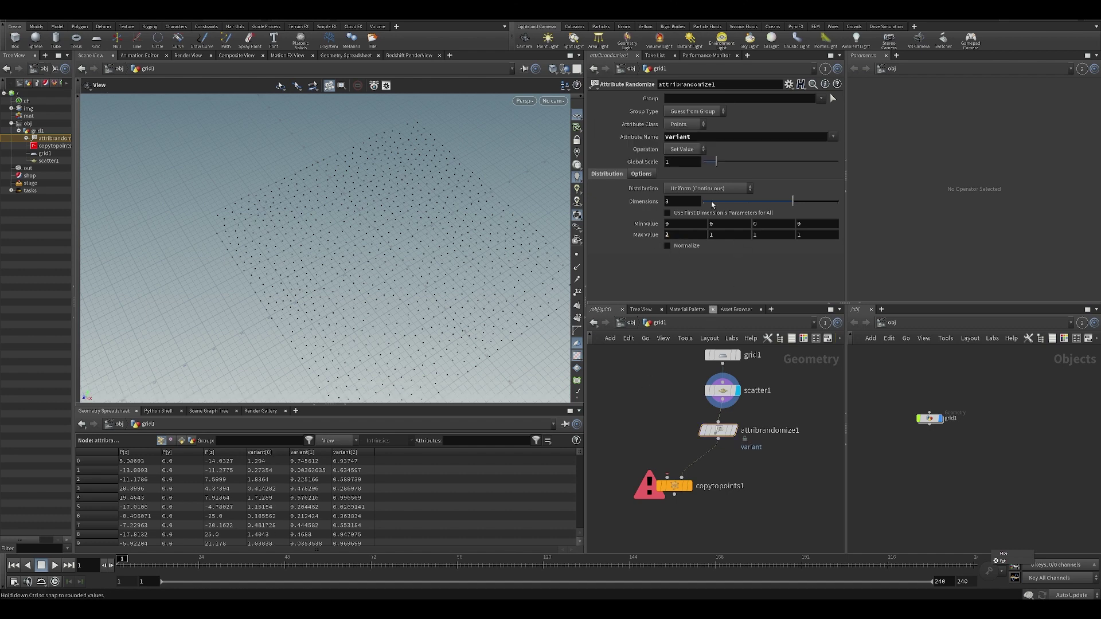
left_click(712, 204)
Step: Insert an Attribute Cast node between attribrandomize1 and copytopoints1
middle_click_drag(688, 420, 689, 398)
key("Tab")
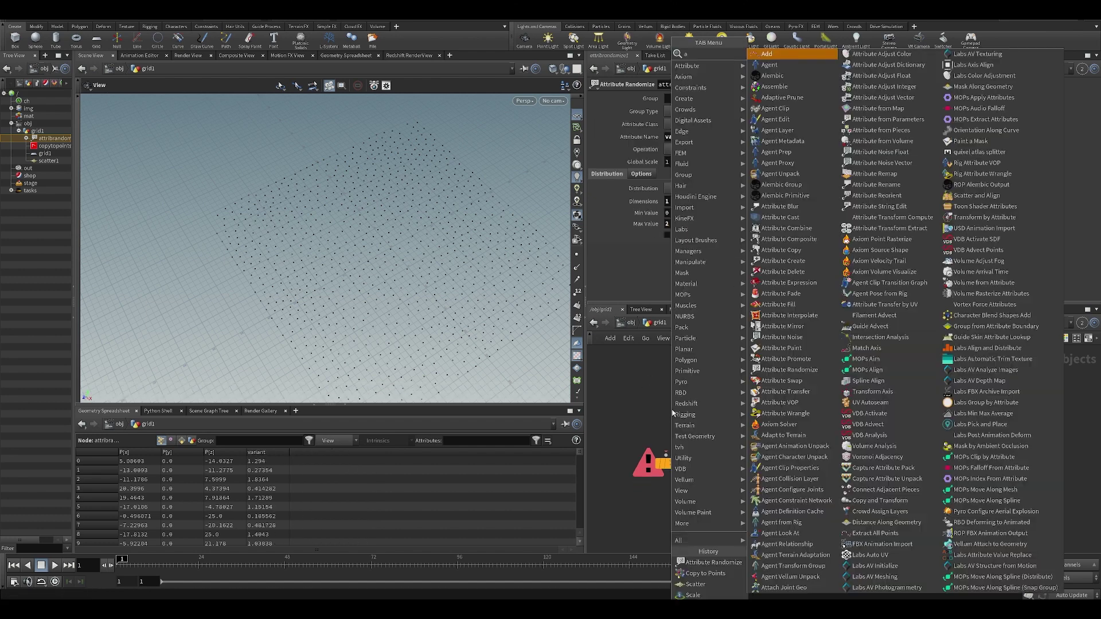
type("acas")
left_click(781, 55)
left_click(676, 425)
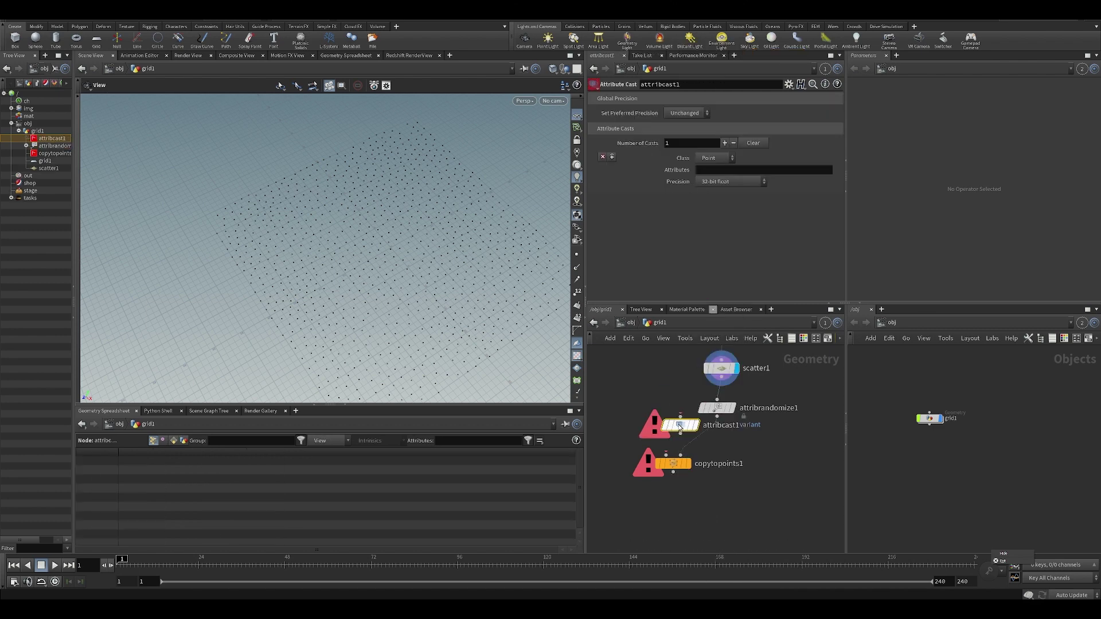
left_click_drag(677, 426, 695, 443)
left_click(718, 418)
Step: Cast the variant point attribute to a 16-bit integer and sort the geometry spreadsheet by it
left_click(718, 408)
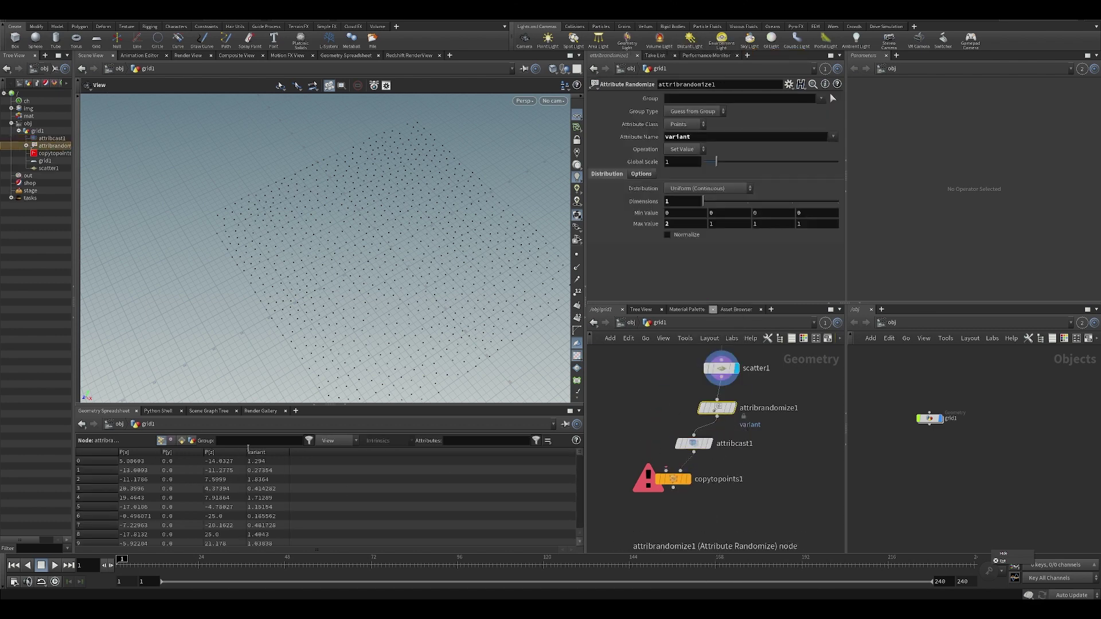
scroll(266, 510, "down", 14)
left_click(694, 444)
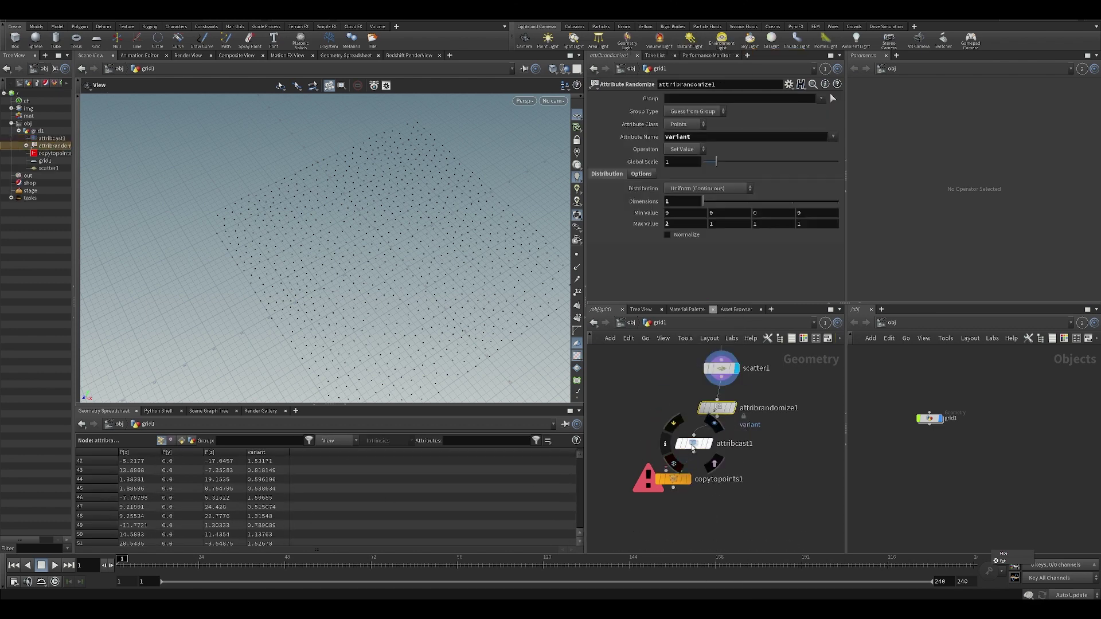
left_click(739, 171)
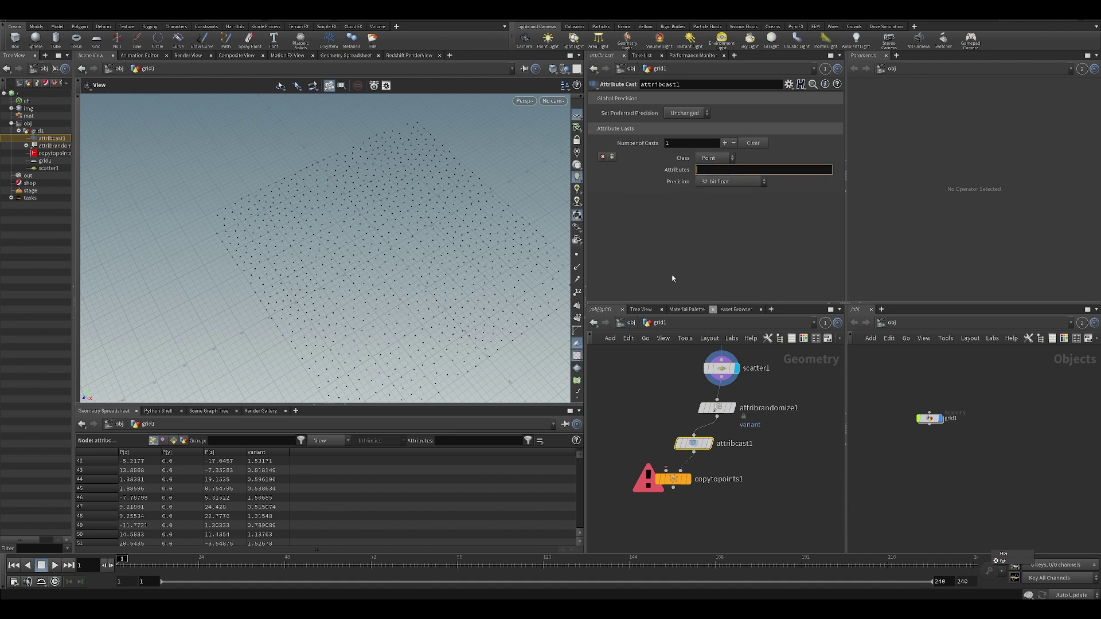
type("variant")
key("Return")
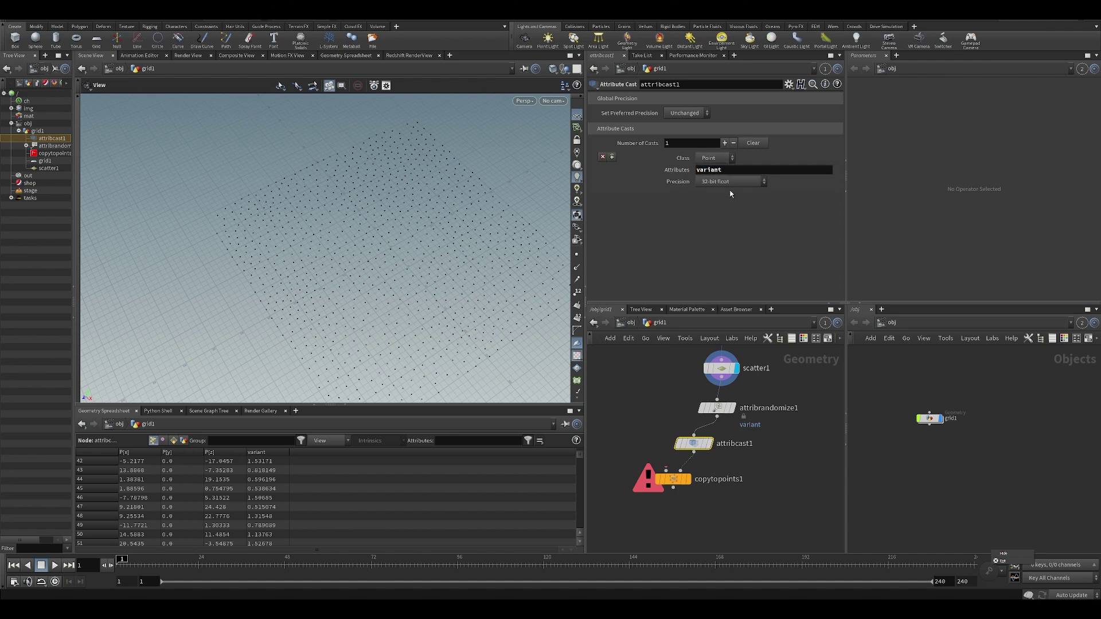
left_click(730, 181)
left_click(713, 223)
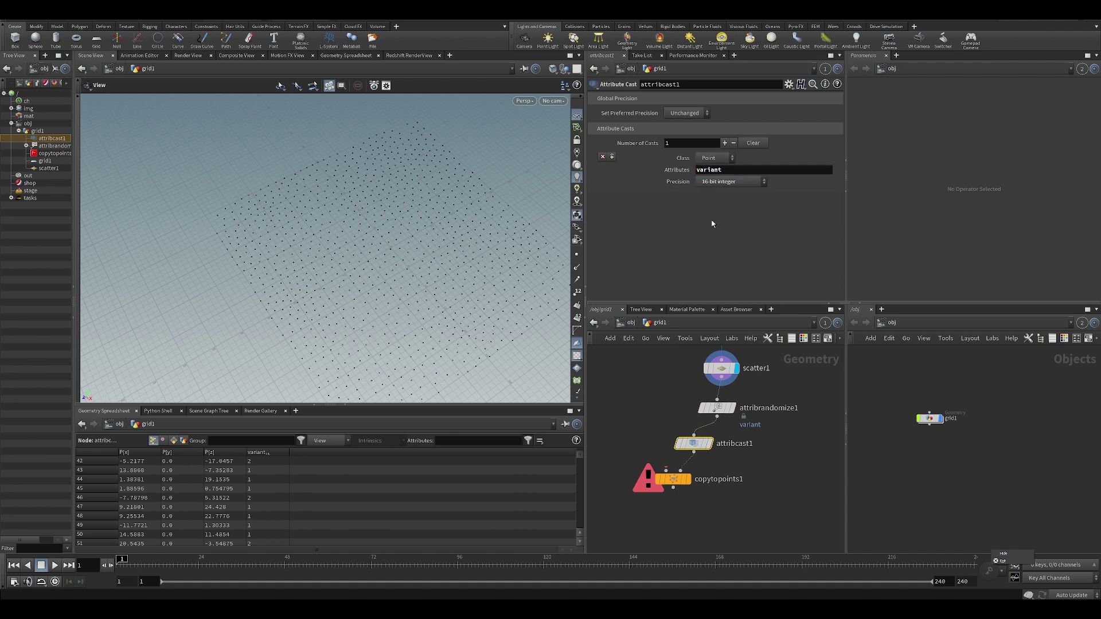
left_click(263, 454)
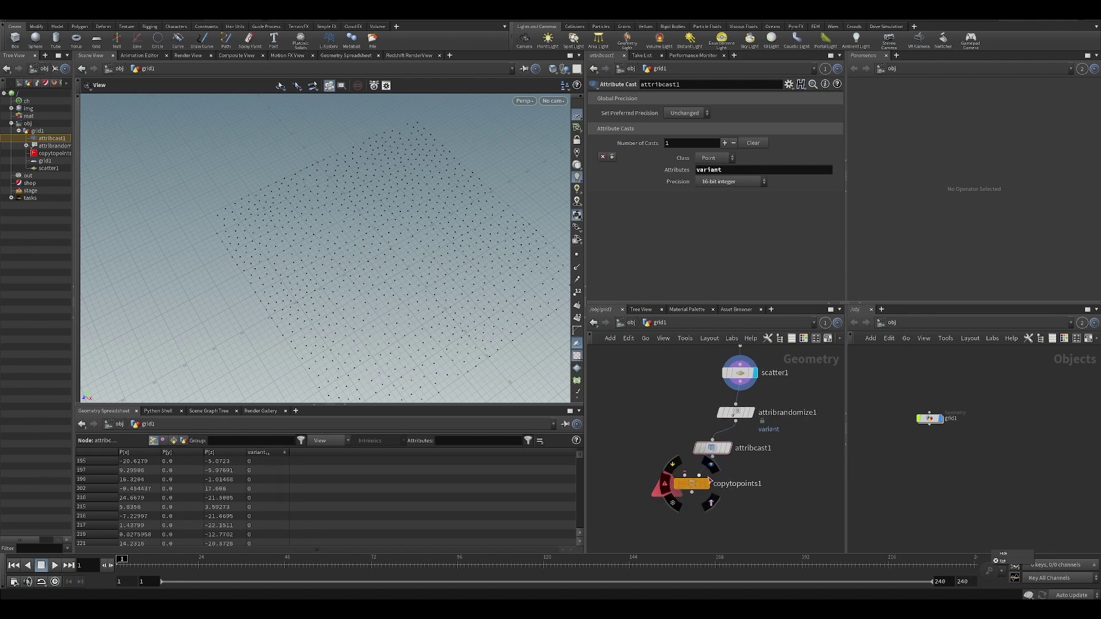
Step: Move copytopoints1 lower, display it, and enable its variant piece attribute along with Pack and Instance
left_click(711, 466)
left_click_drag(688, 483, 682, 521)
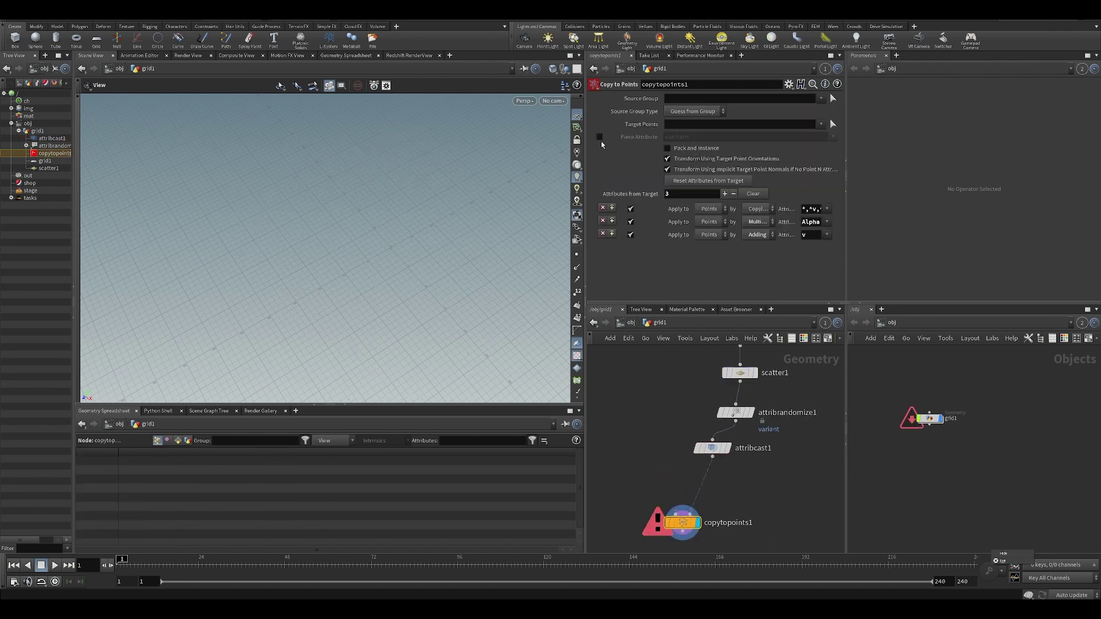
left_click(600, 137)
left_click(704, 149)
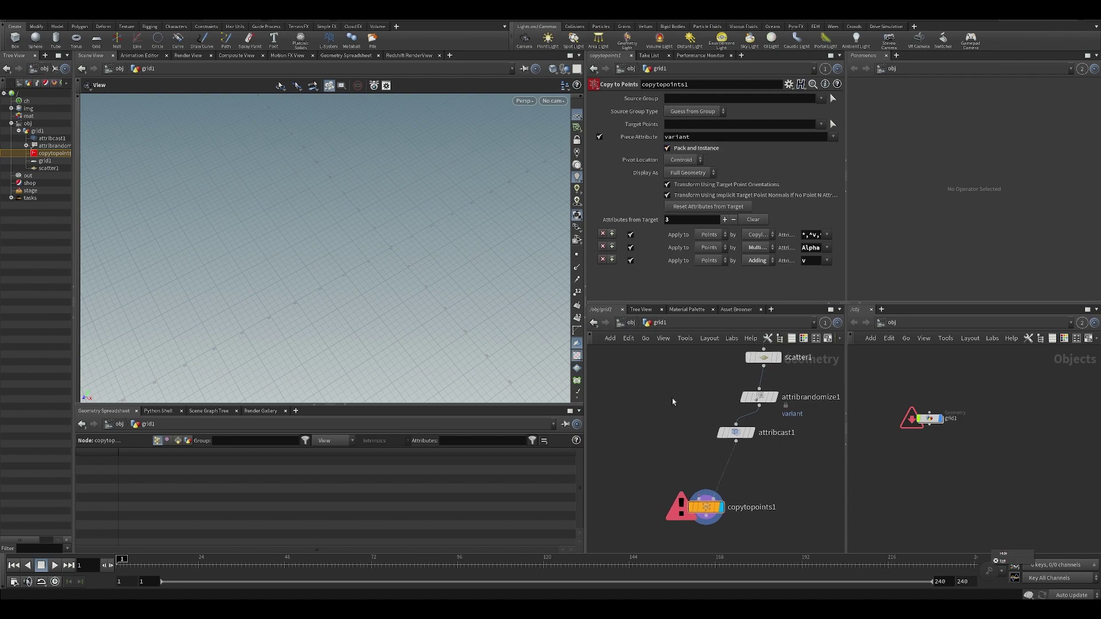
Step: Add a Pig Head test geometry node and place it beside the grid and scatter chain
key("Tab")
type("b")
key("BackSpace")
type("pig")
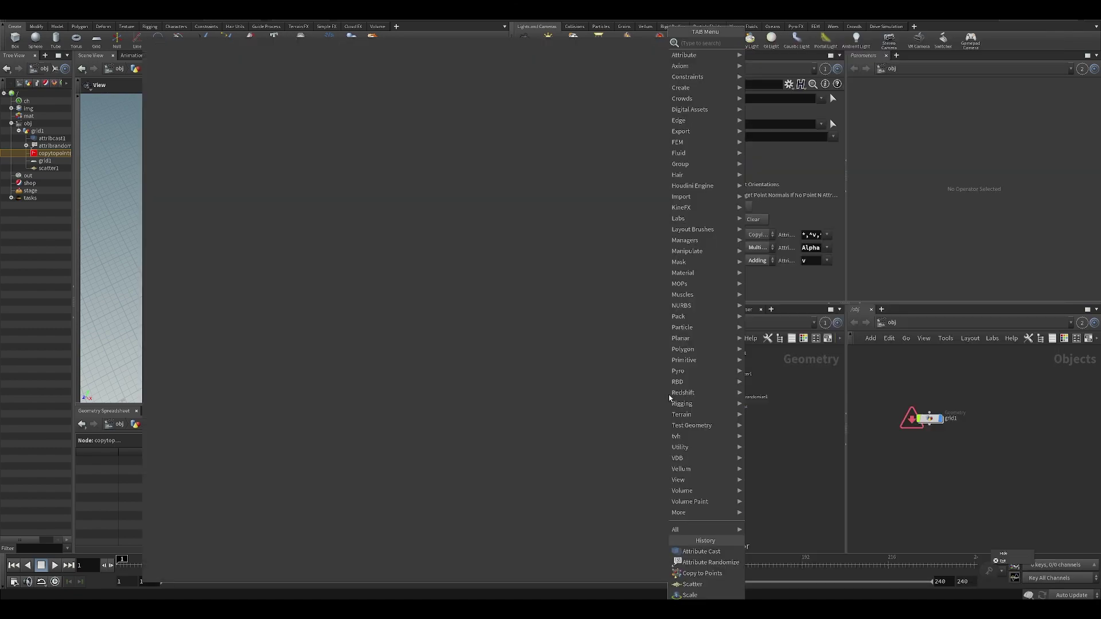
key("Return")
left_click(669, 397)
left_click_drag(670, 397, 634, 373)
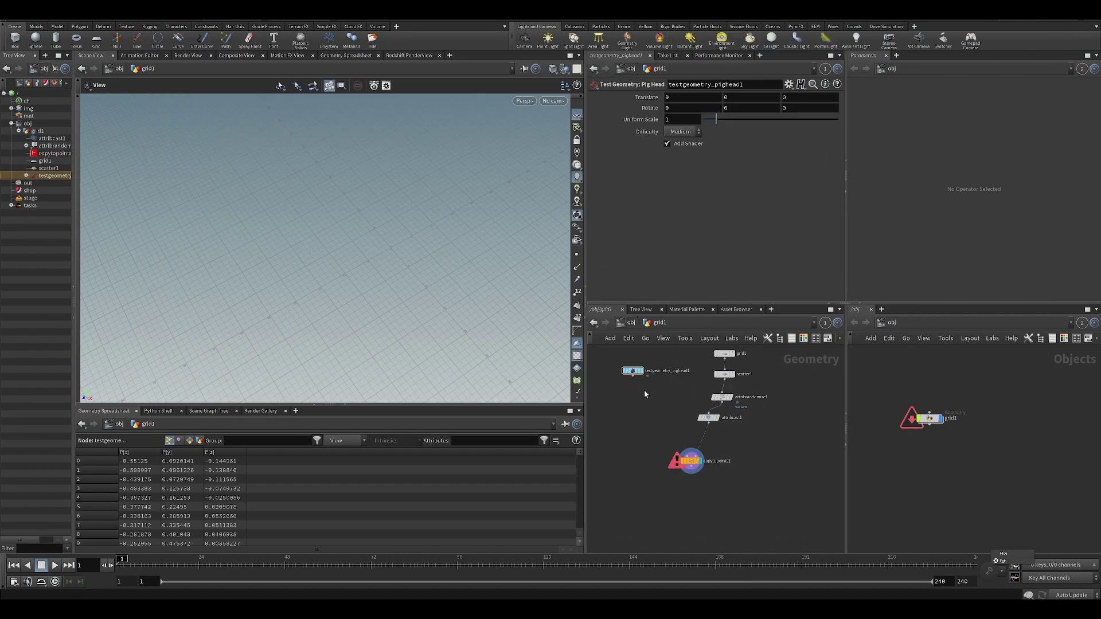
Step: Add a Box node next to the pig head node
key("Tab")
type("box")
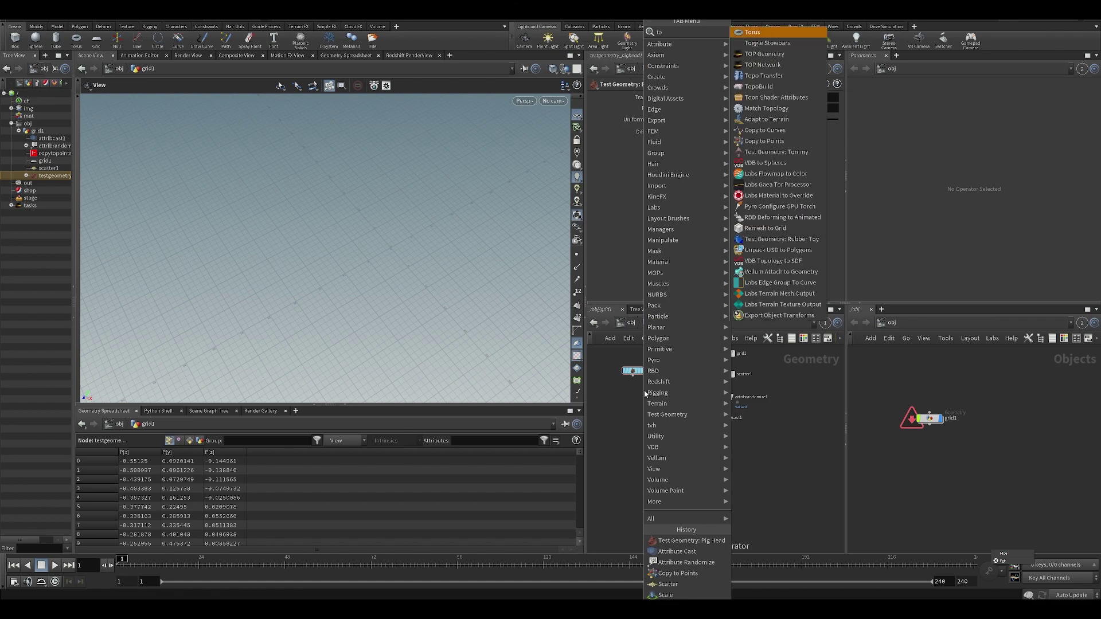
key("Return")
left_click(659, 378)
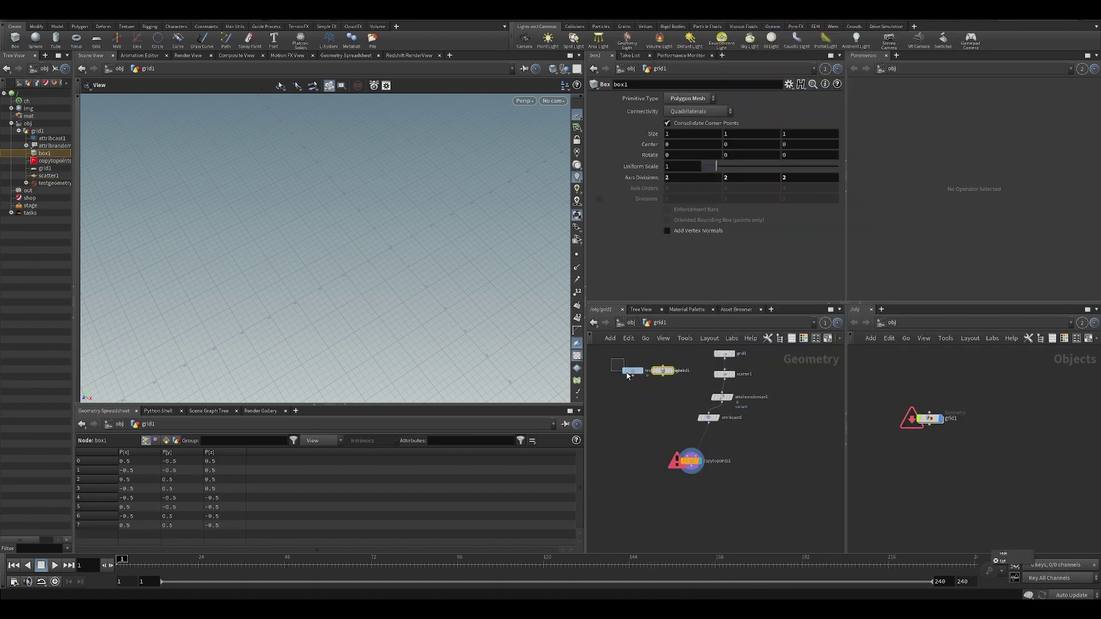
Step: Add a Rubber Toy test geometry node in line with the pig head and box nodes
mouse_move(627, 376)
left_mouse_down()
mouse_move(672, 383)
mouse_move(625, 369)
left_mouse_up()
key("Tab")
type("to")
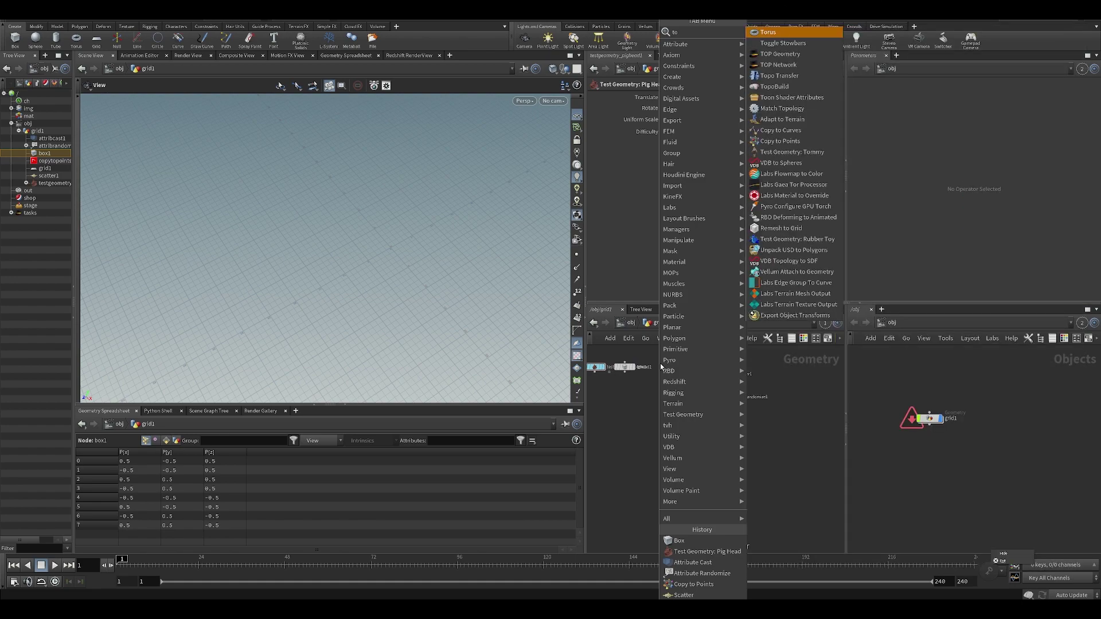
type("rus")
left_click(766, 33)
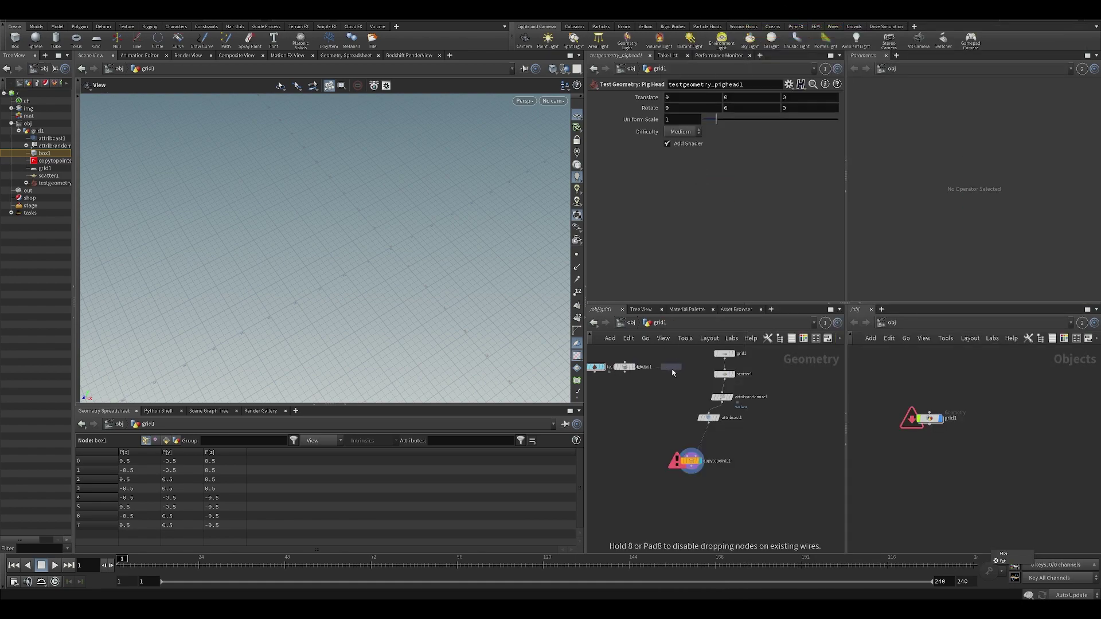
left_click(674, 373)
Step: Add an Attribute Create node below the pig head and name its attribute variant
key("Tab")
type("acre")
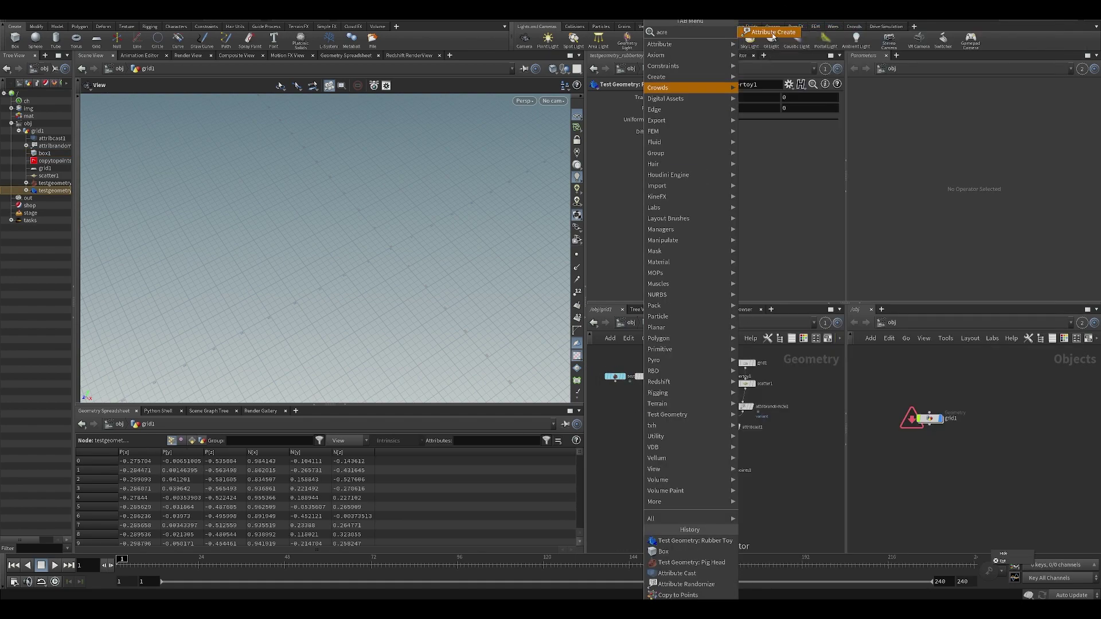
left_click(772, 33)
left_click(610, 423)
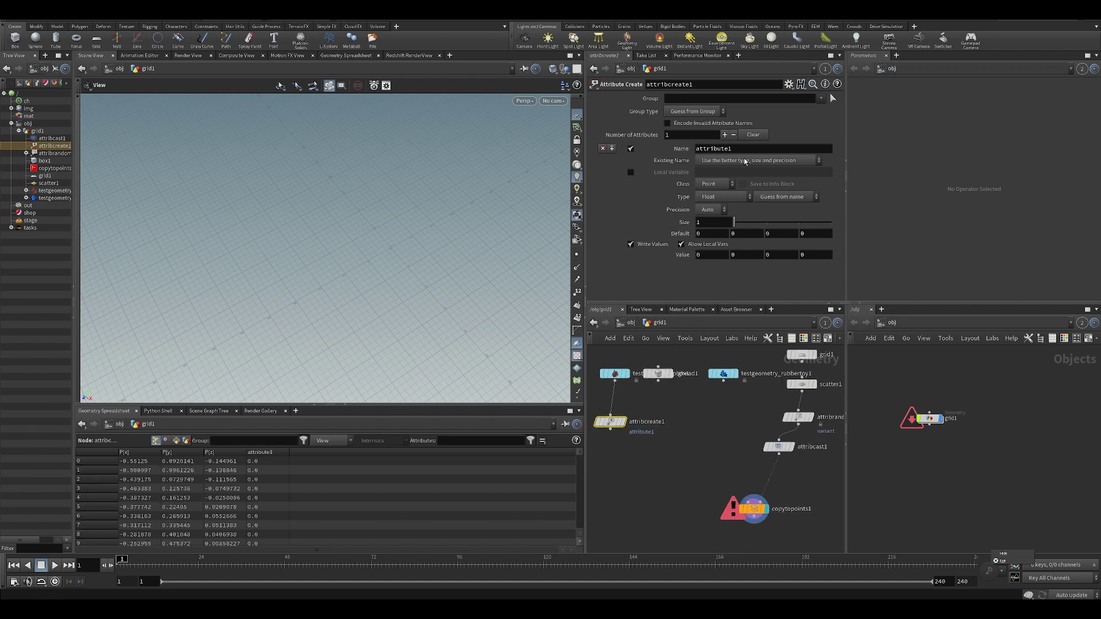
double_click(714, 149)
type("variant")
key("Return")
Step: Duplicate the Attribute Create node, wire the box into the copy, and set its variant value to 1
key("ctrl+c")
key("ctrl+v")
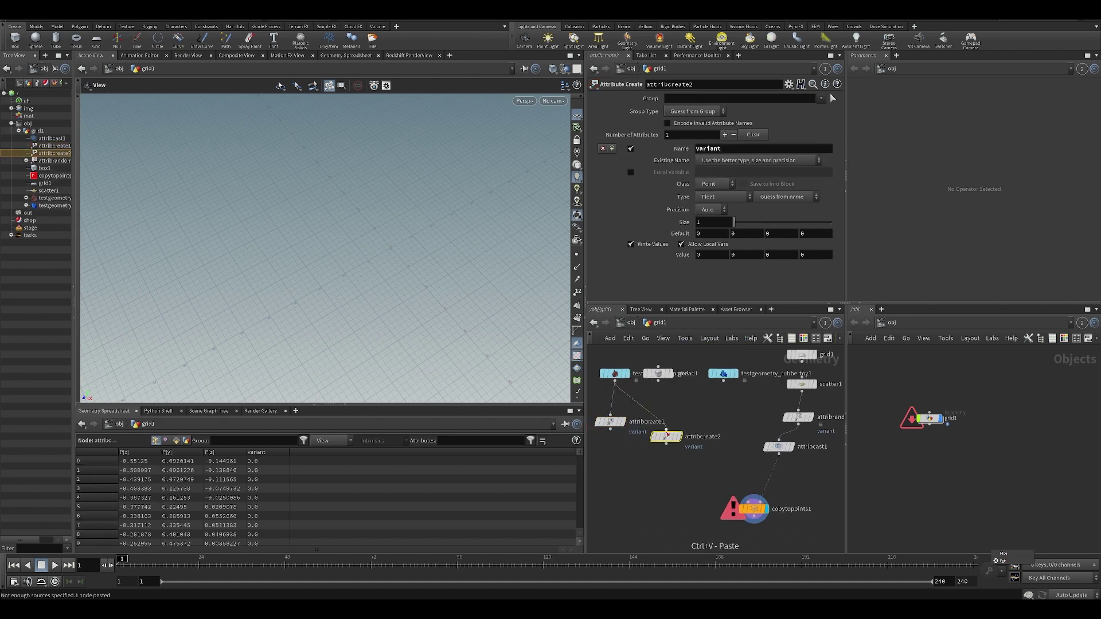
left_click(667, 443)
left_click(658, 381)
left_click(667, 430)
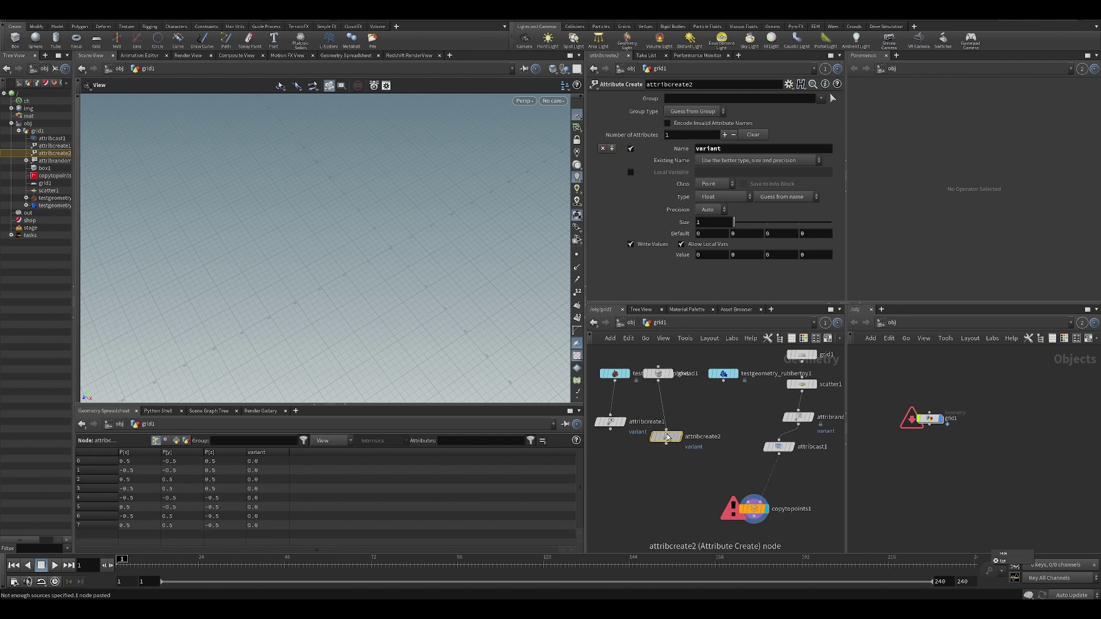
left_click_drag(668, 437, 664, 415)
Step: Duplicate the box's Attribute Create node for the rubber toy and set its variant value to 2
key("ctrl+c")
key("ctrl+v")
left_click(712, 419)
left_click(724, 381)
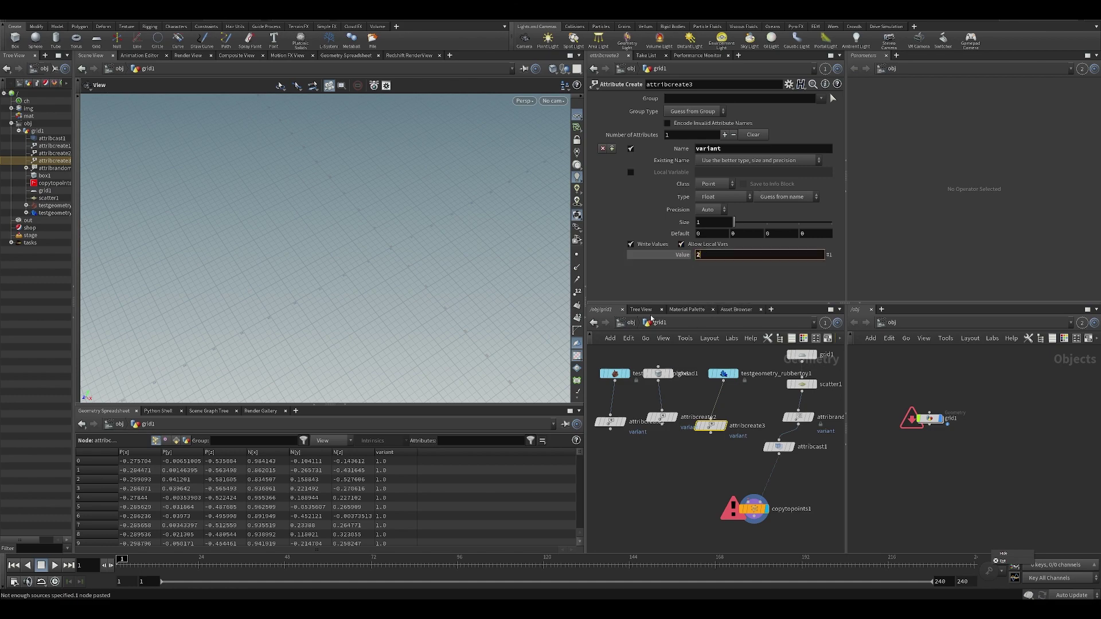
key("Return")
Step: Add a Merge node and connect all three Attribute Create nodes to it
key("Tab")
type("merge")
key("Return")
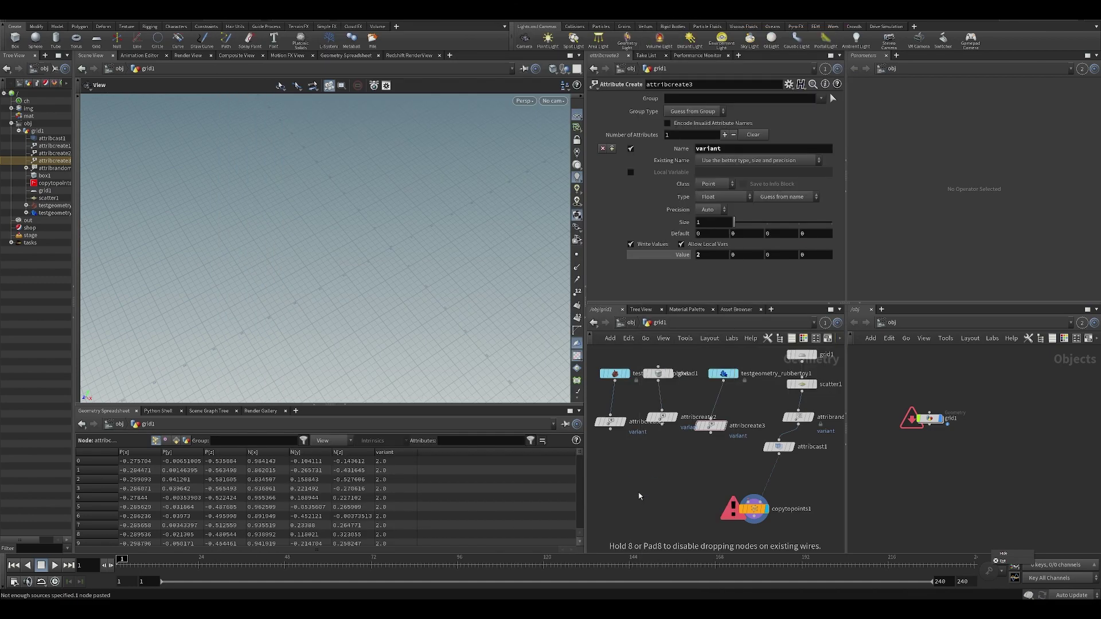
left_click(641, 483)
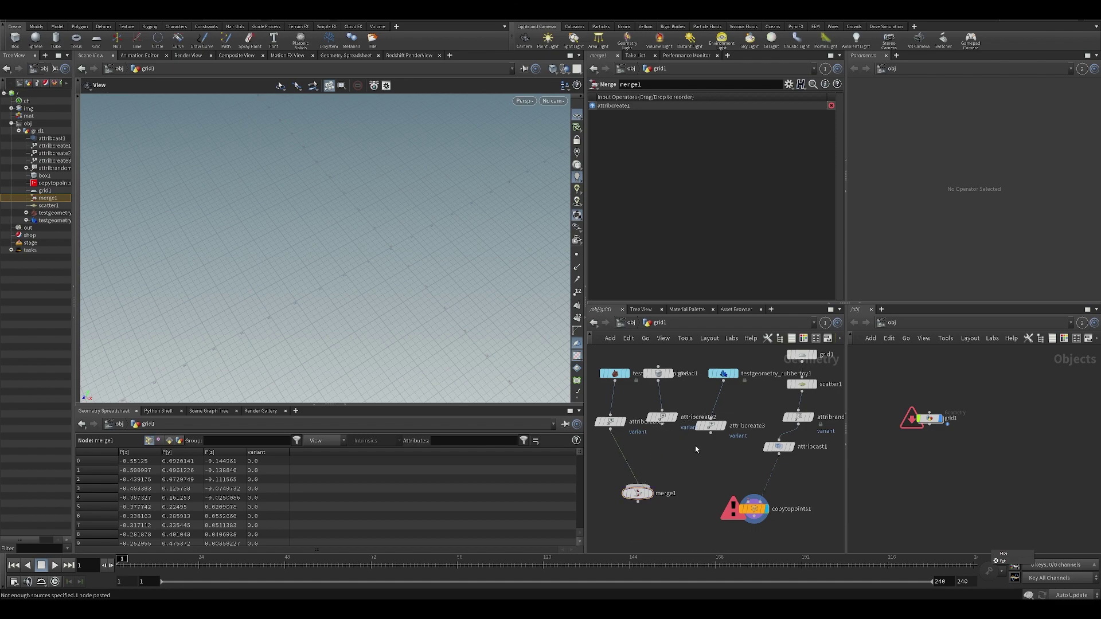
left_click(663, 423)
left_click(638, 487)
left_click(711, 432)
left_click(638, 487)
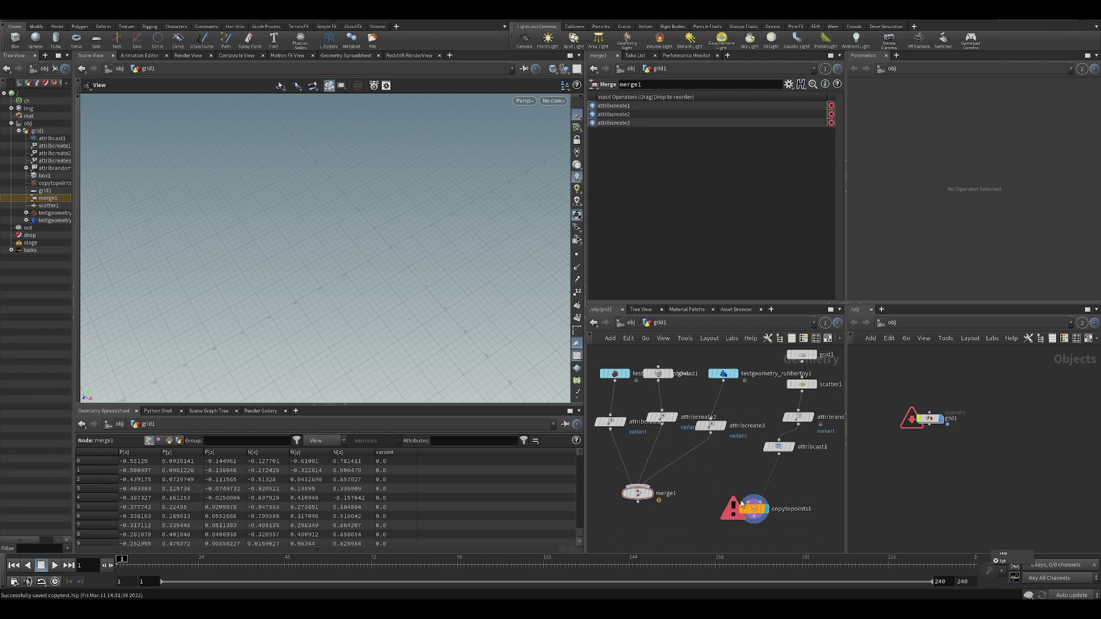
Step: Connect merge1 to the geometry input of copytopoints1 and frame the copied variants
left_click(638, 501)
left_click(747, 501)
middle_click_drag(703, 490, 644, 440)
left_click_drag(452, 321, 396, 337)
key("h")
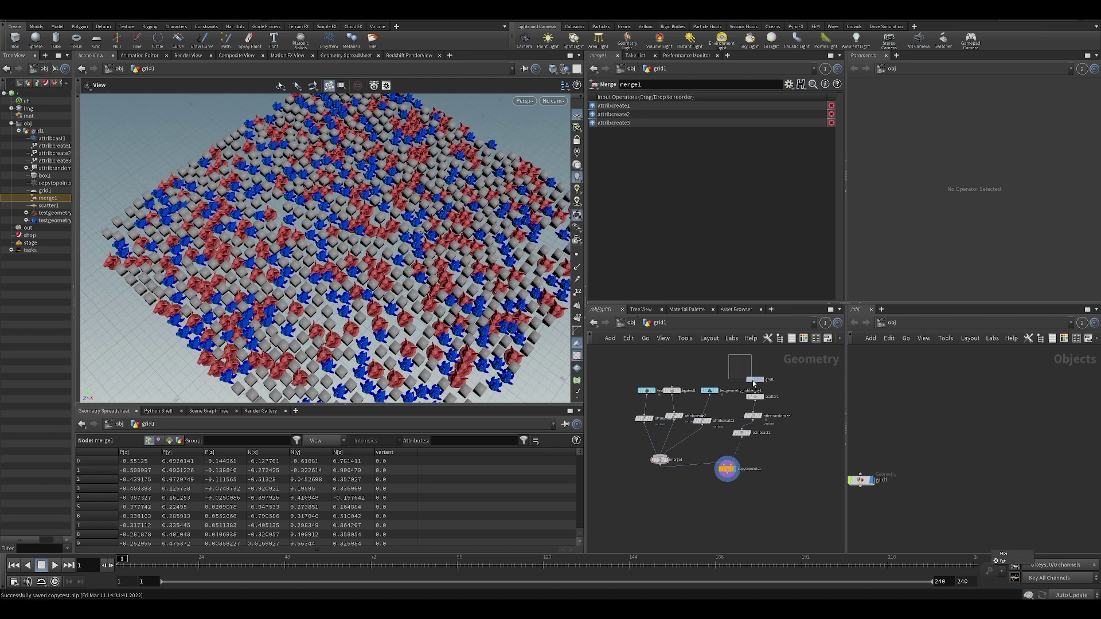
Step: Raise scatter1's Force Total Count to 7045
left_click_drag(752, 380, 753, 381)
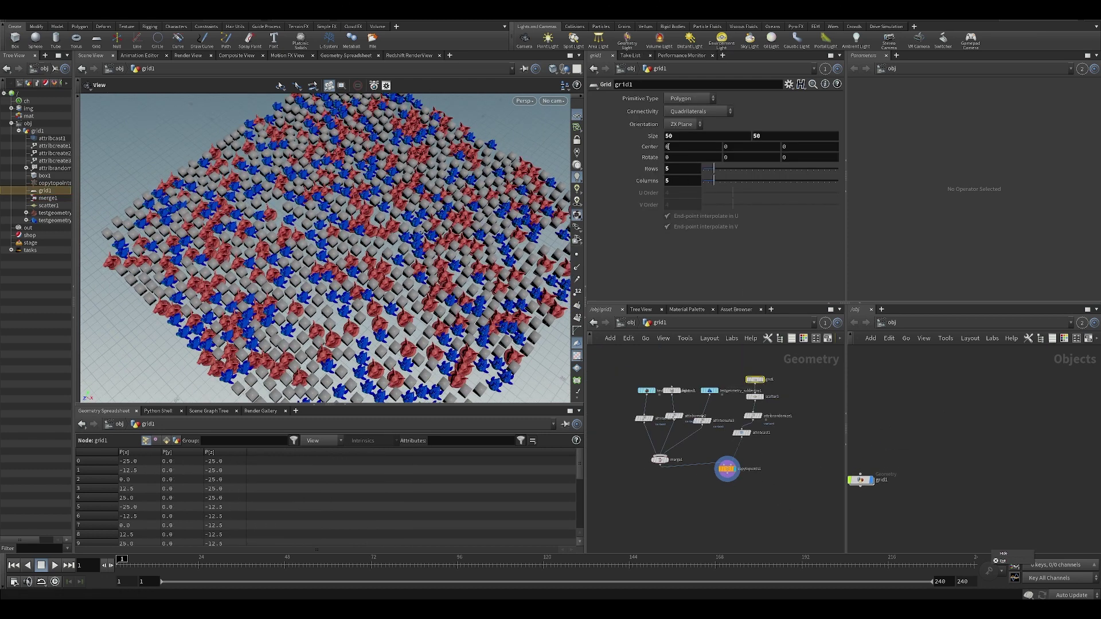
left_click(754, 397)
left_click_drag(735, 199, 808, 199)
scroll(736, 414, "up", 2)
Step: Insert an Attribute Create node between attribcast1 and copytopoints1 with pscale set to 0.33, and save the scene
key("Tab")
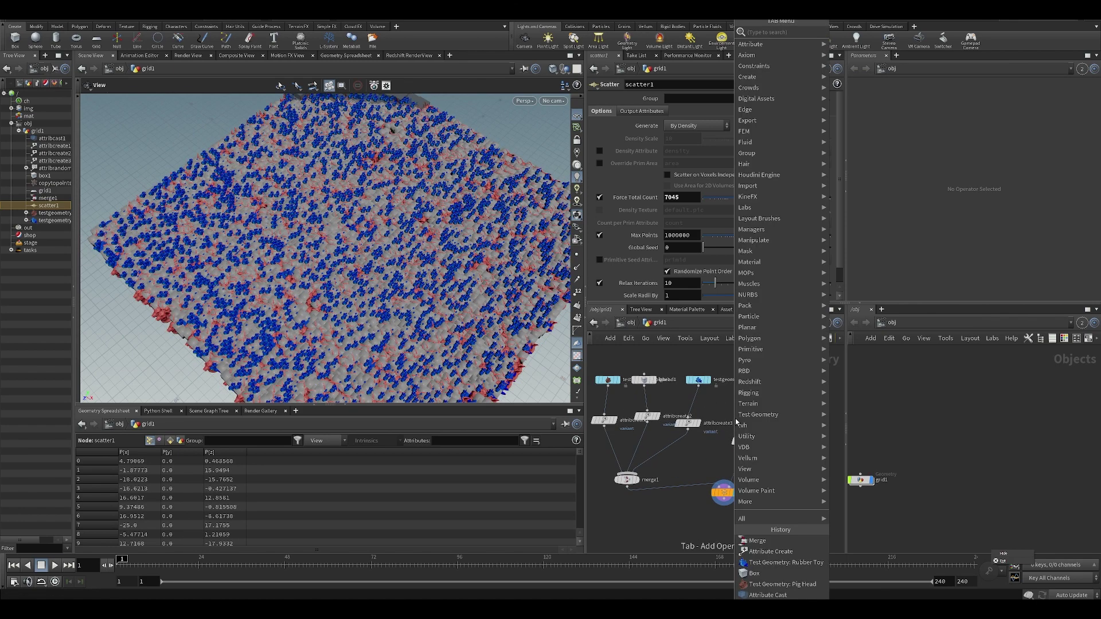
type("ar")
left_click(855, 35)
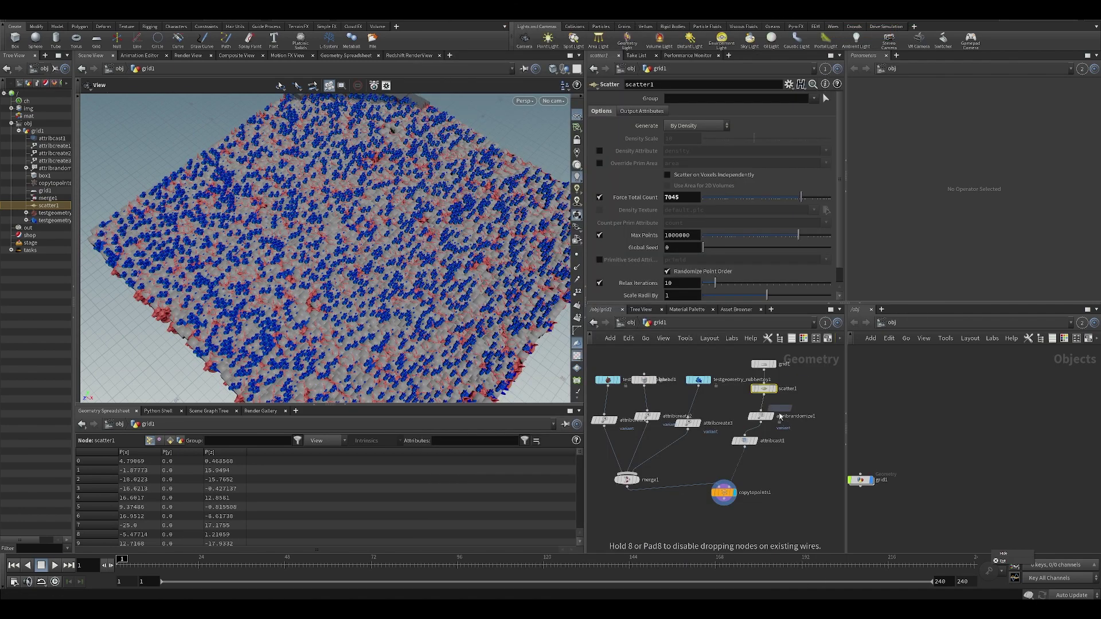
left_click(740, 468)
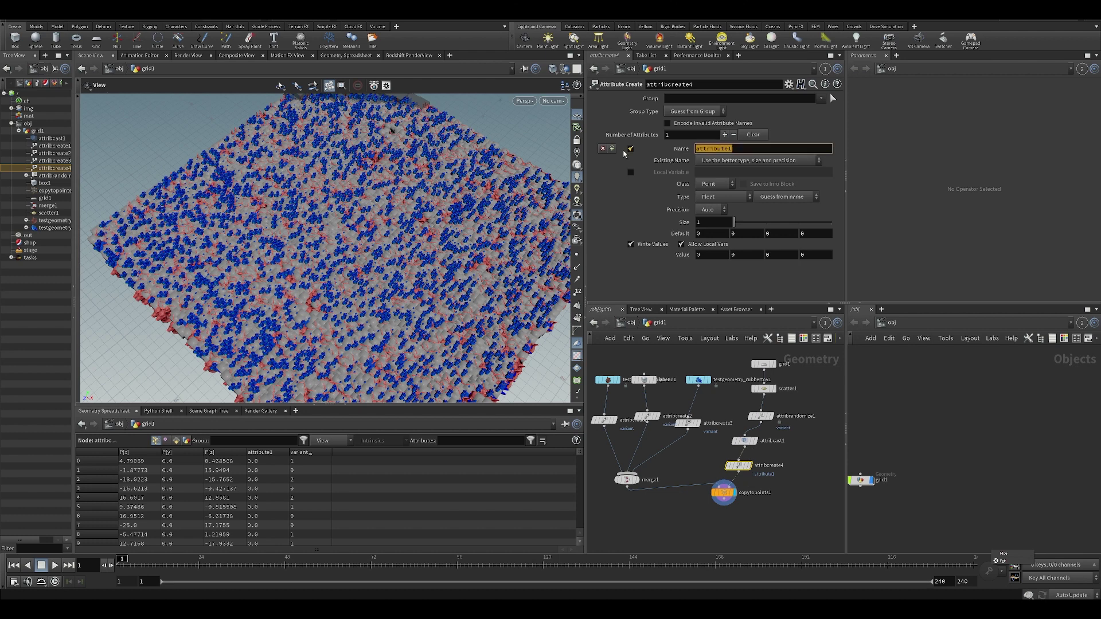
type("pscale")
key("Return")
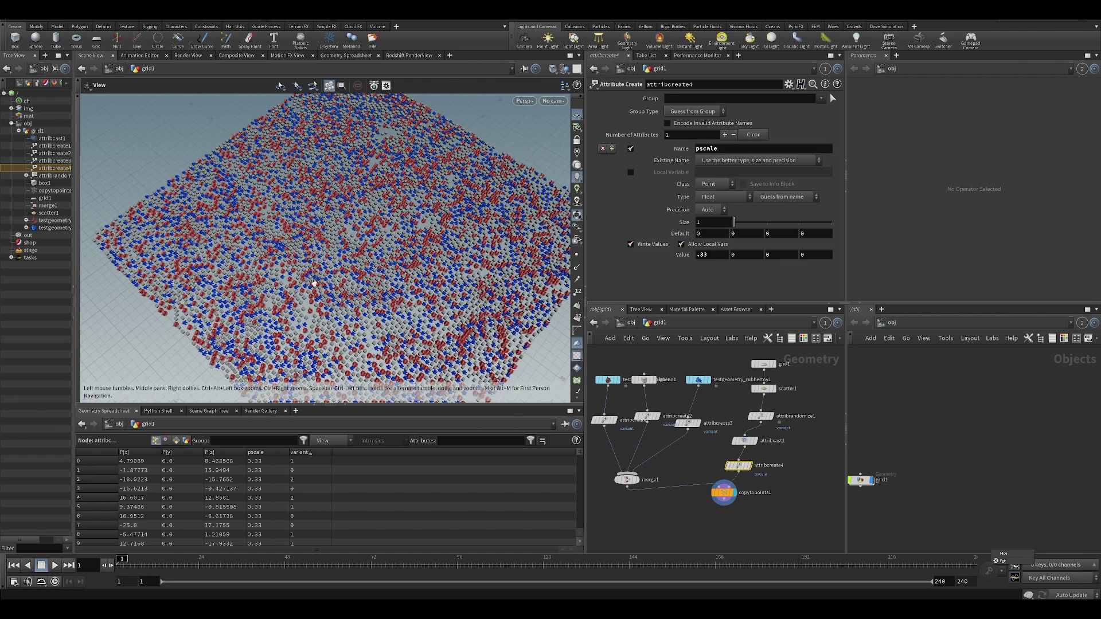
key("ctrl+s")
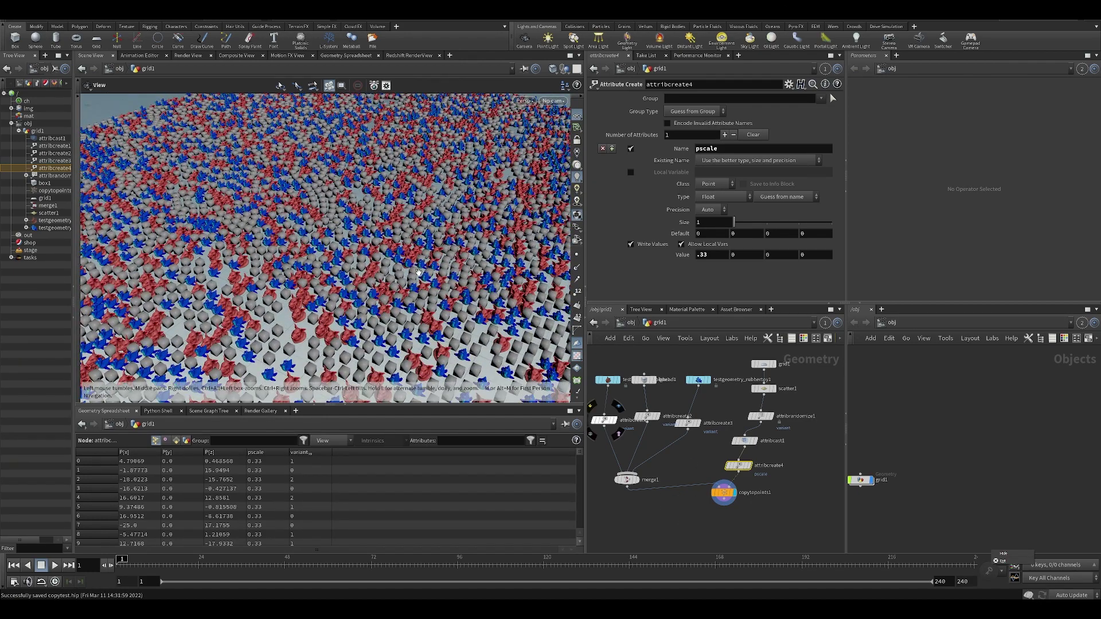
Step: Switch the second network editor from obj to the out network
left_click(919, 323)
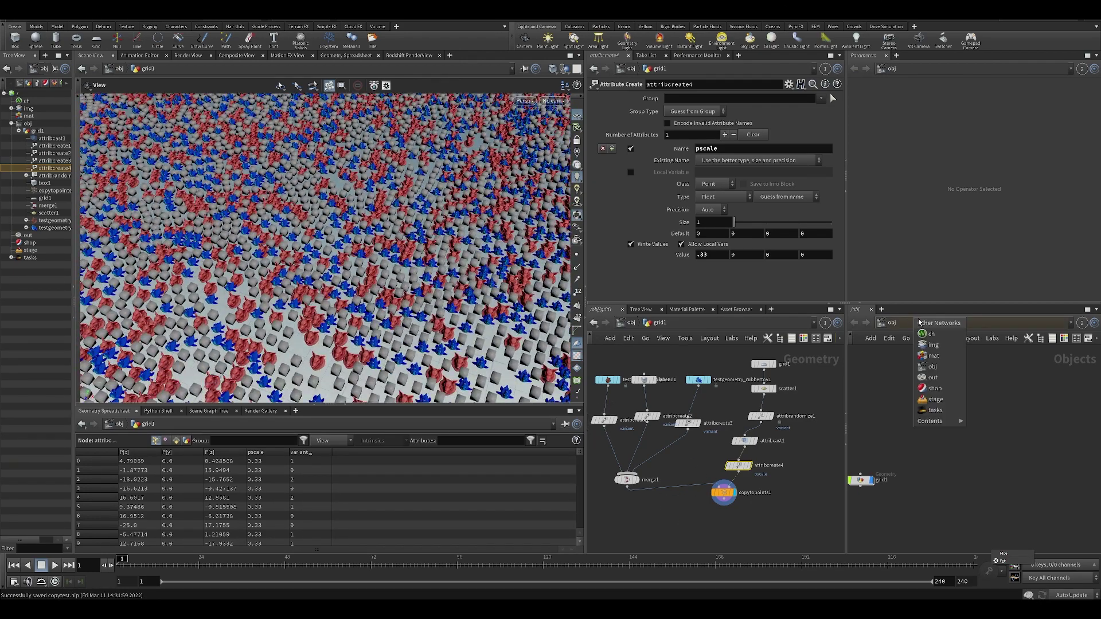
left_click(1003, 401)
left_click(935, 327)
left_click(950, 384)
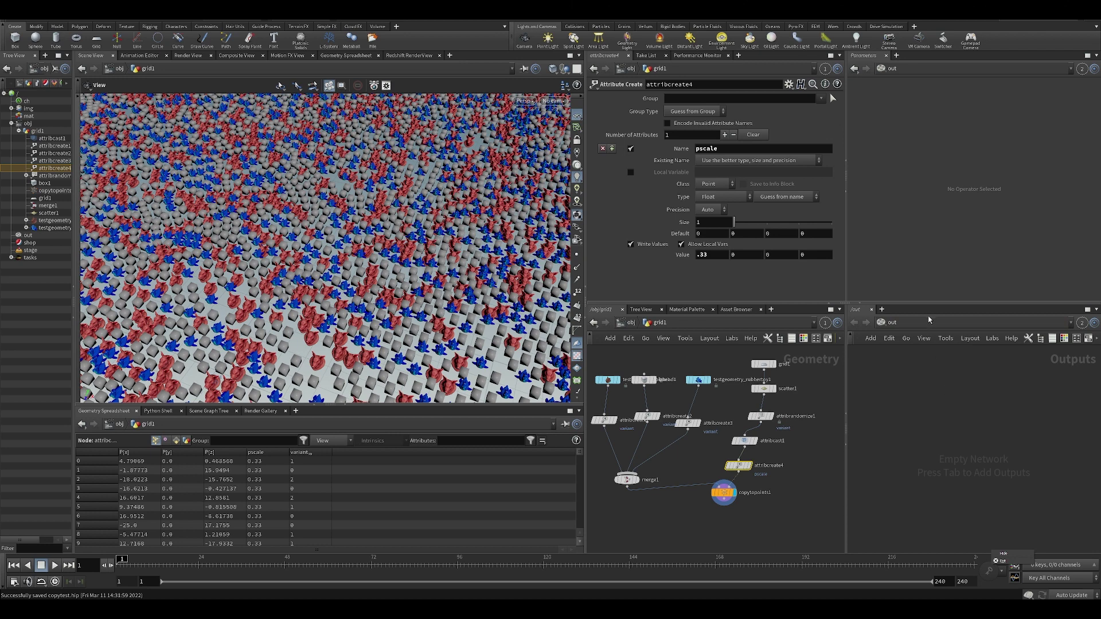
left_click(931, 329)
key("Escape")
Step: Add a LOP Network node in the out network and go inside it
key("Tab")
type("lo")
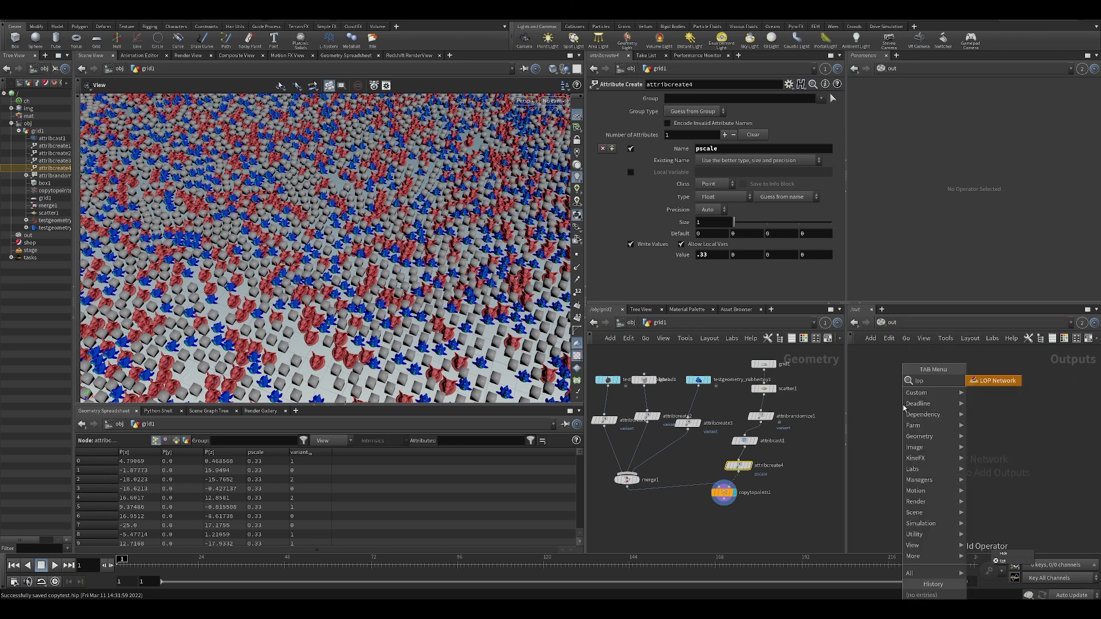
key("Return")
left_click(915, 410)
double_click(923, 410)
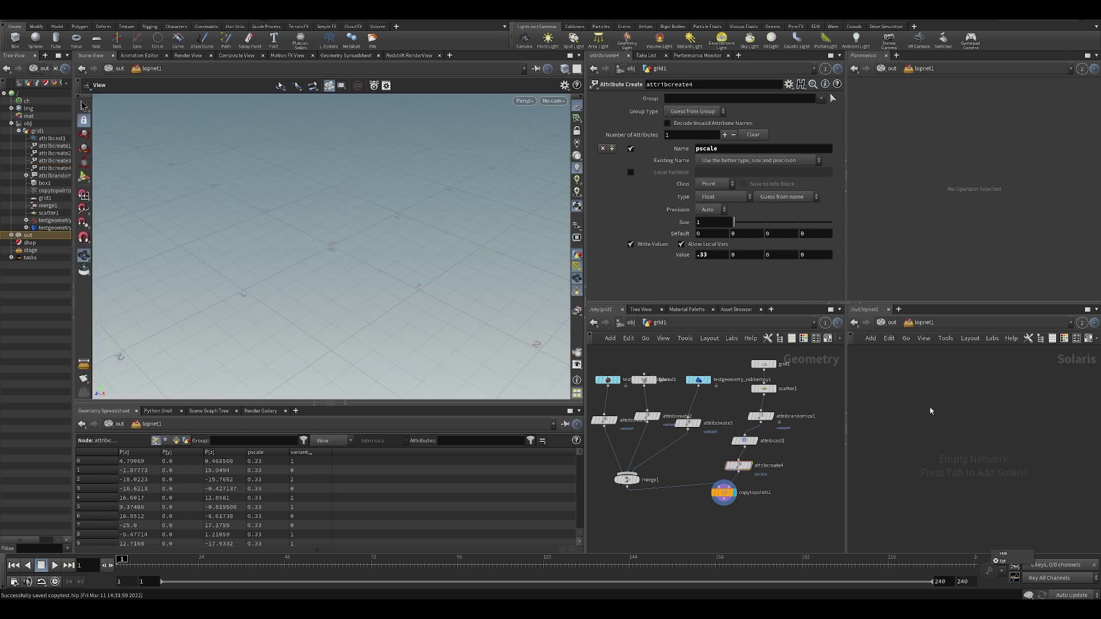
Step: Add a Scene Import node in the LOP network and render its imported copies in the viewport with Karma
key("Tab")
type("x")
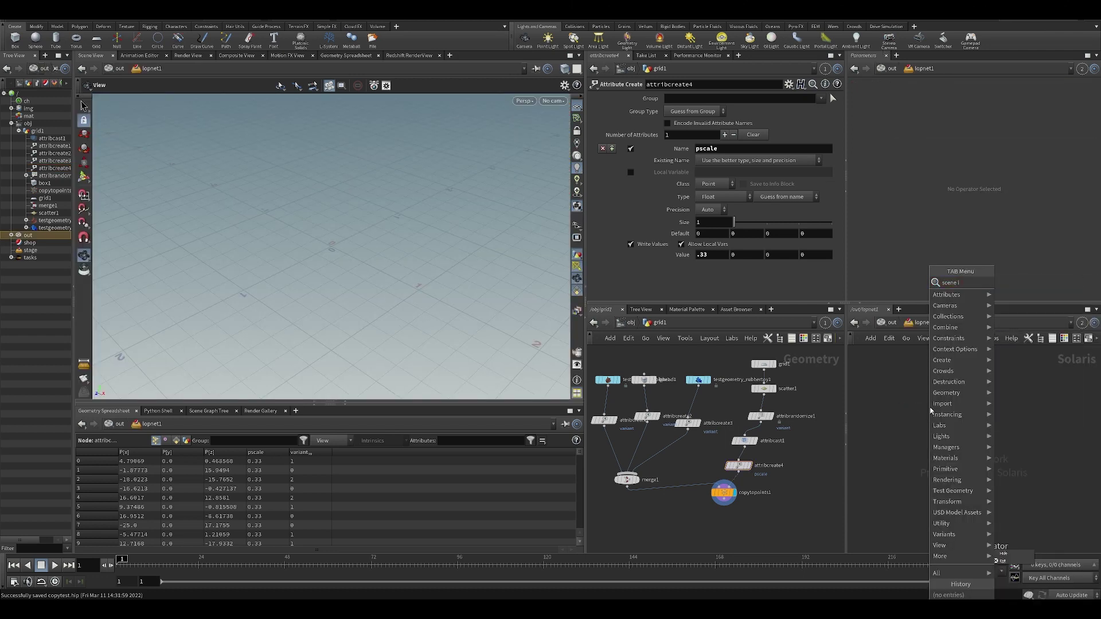
key("Return")
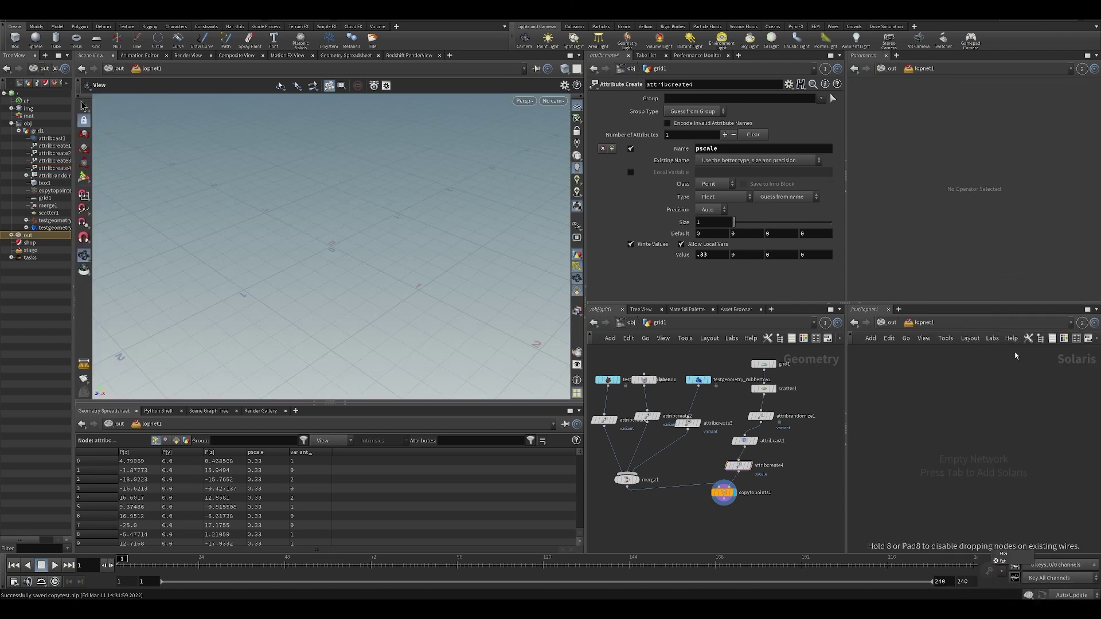
left_click(927, 408)
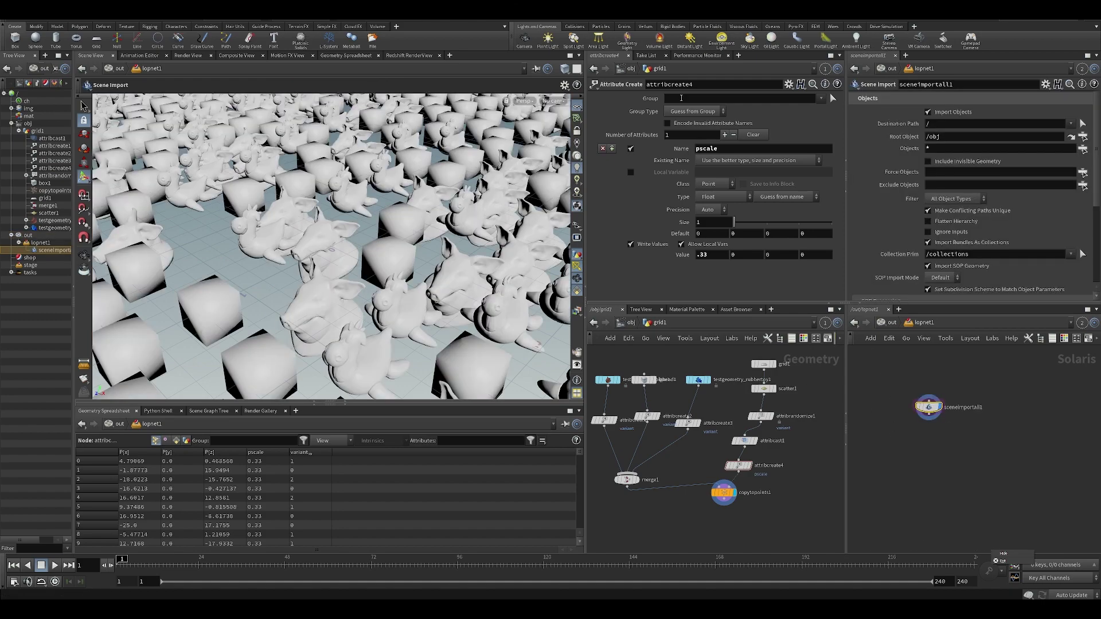
right_click_drag(468, 295, 422, 261, "alt")
left_click_drag(422, 261, 427, 298, "alt")
mouse_move(949, 444)
middle_mouse_down()
mouse_move(913, 439)
mouse_move(937, 436)
middle_mouse_up()
left_click(529, 149)
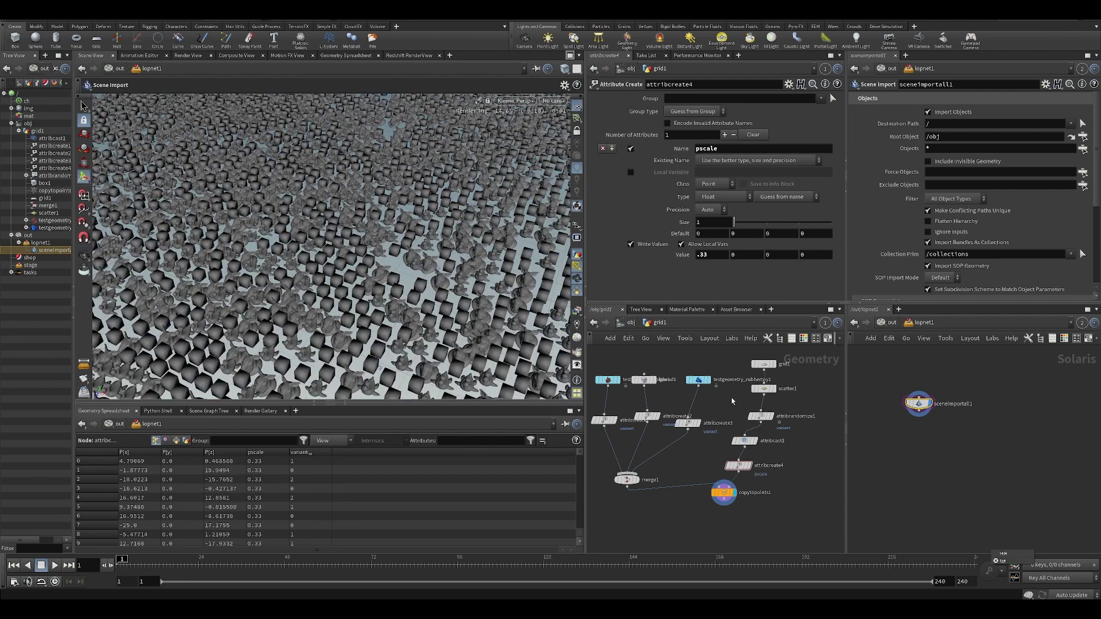
Step: Try a Force Total Count of 50000 on scatter1
left_click(764, 389)
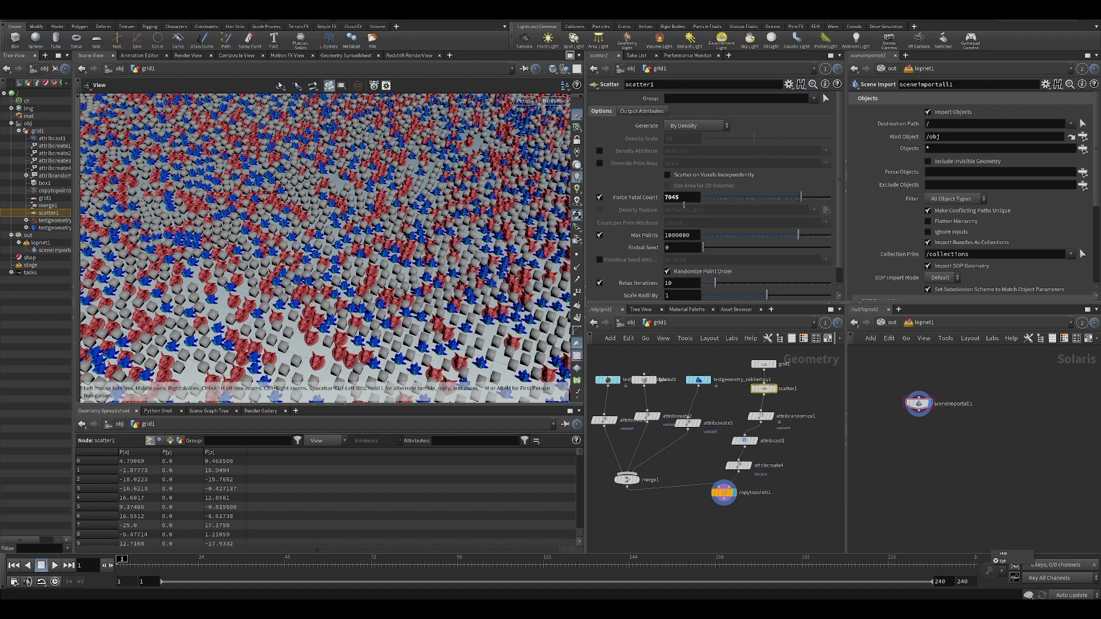
type("50")
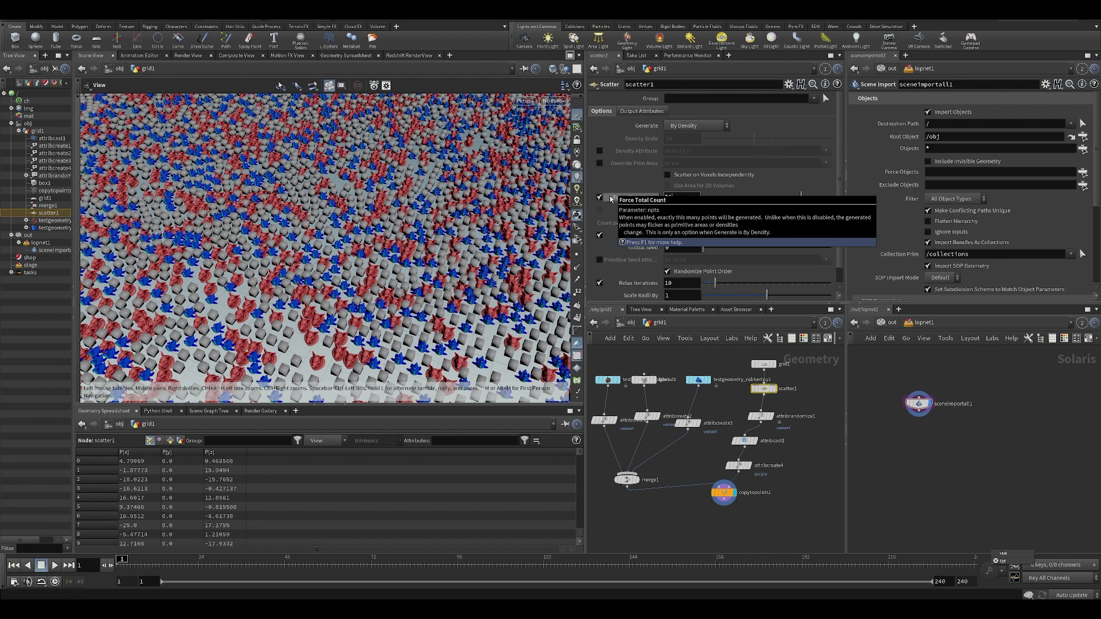
type("000")
key("Return")
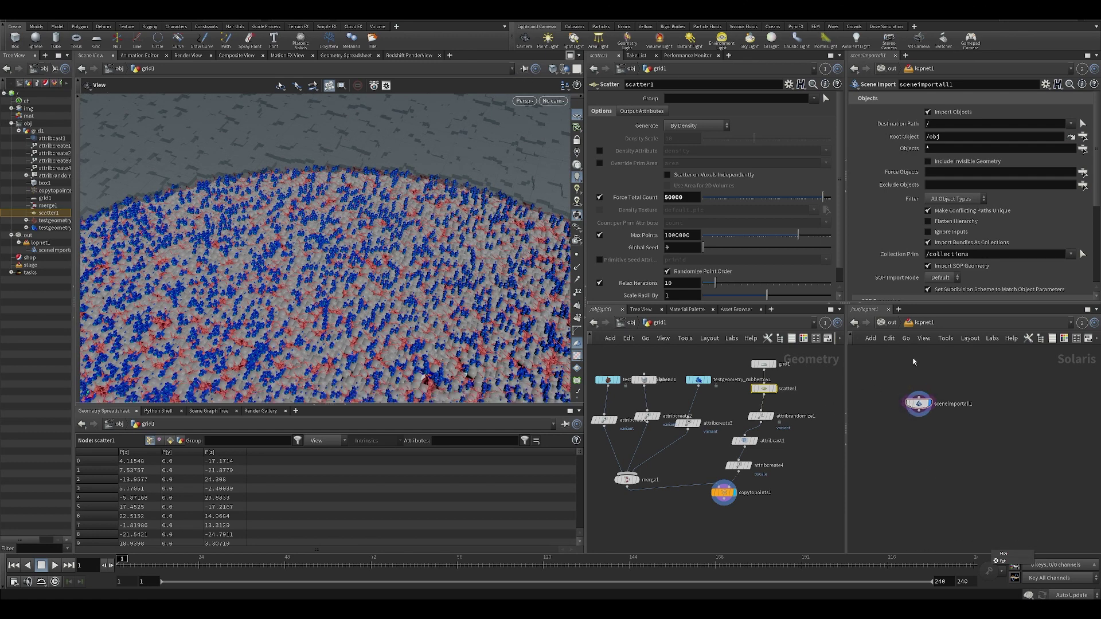
Step: Show the LOP network in the scene view and examine the Karma render of the scattered copies
left_click(523, 68)
left_click(530, 136)
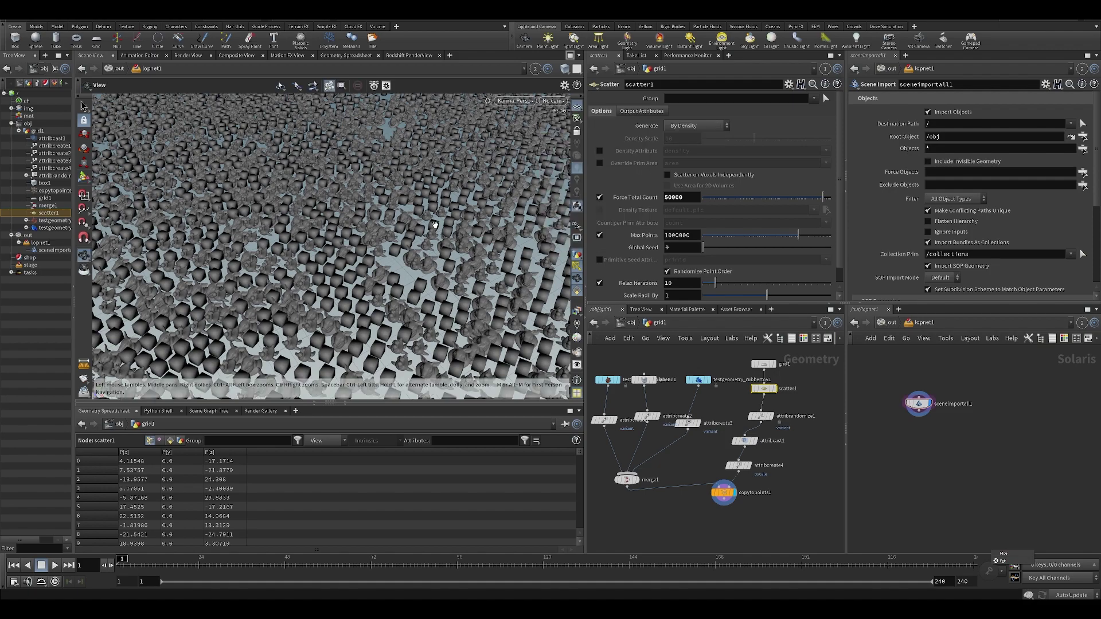
scroll(418, 234, "down", 5)
scroll(407, 283, "up", 5)
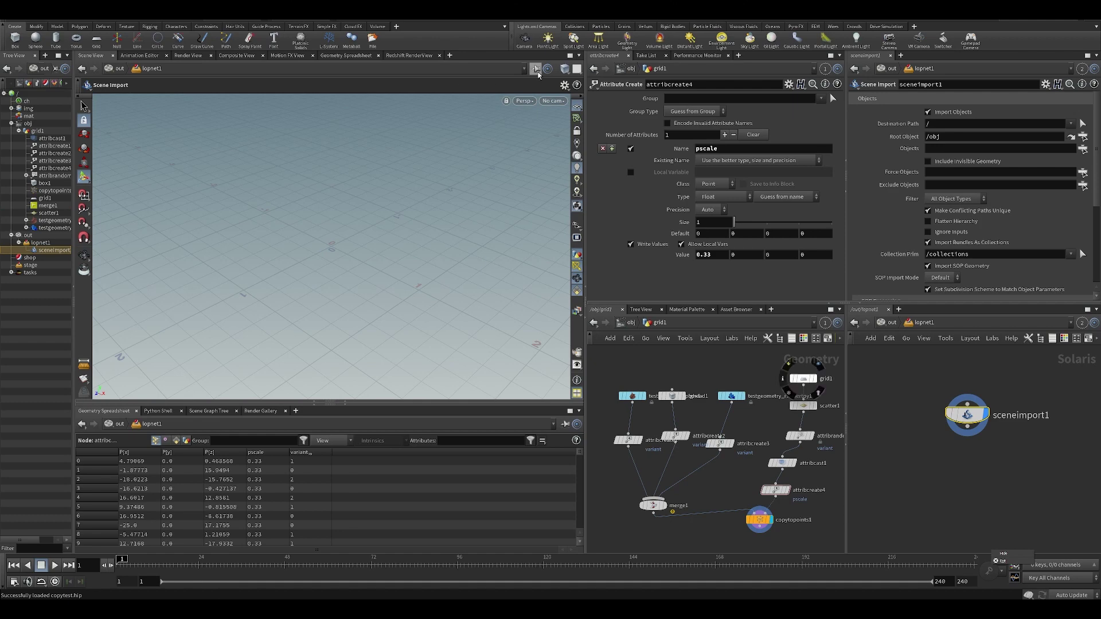
Step: Save the scene and add a Null node connected to the output of copytopoints1
key("ctrl+s")
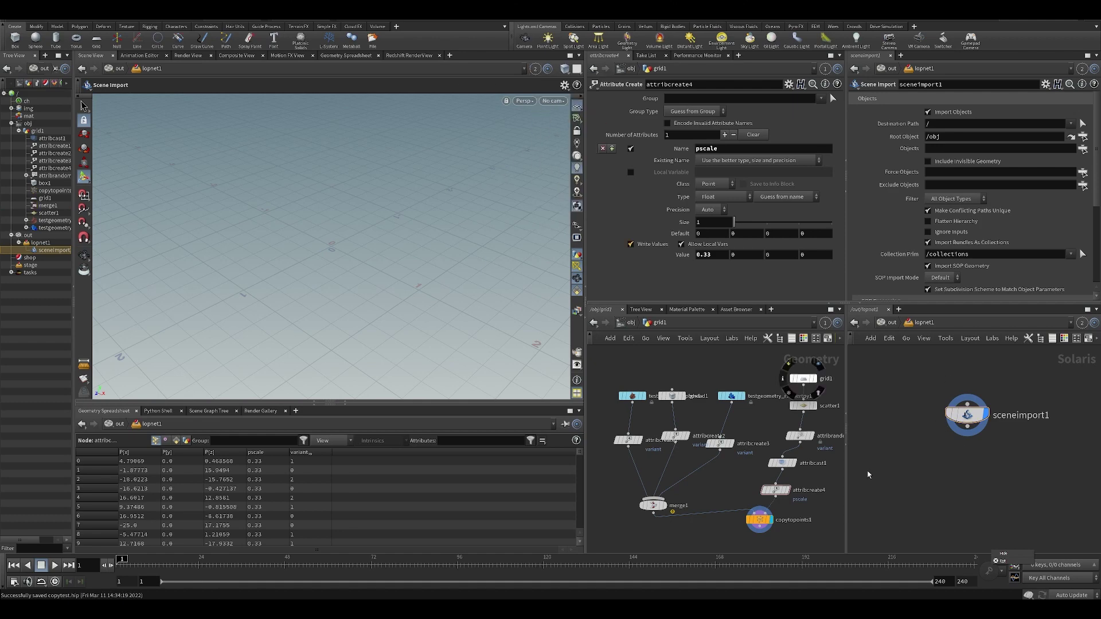
middle_click_drag(795, 510, 769, 436)
key("Tab")
type("null")
key("Return")
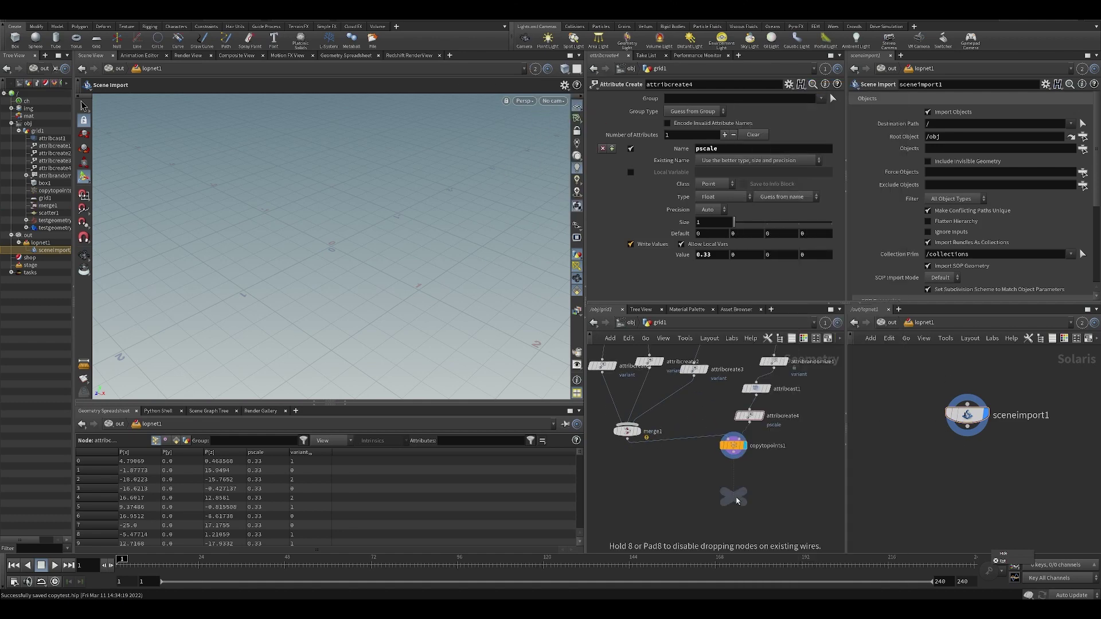
left_click(734, 498)
left_click_drag(735, 454, 732, 505)
left_click(995, 467)
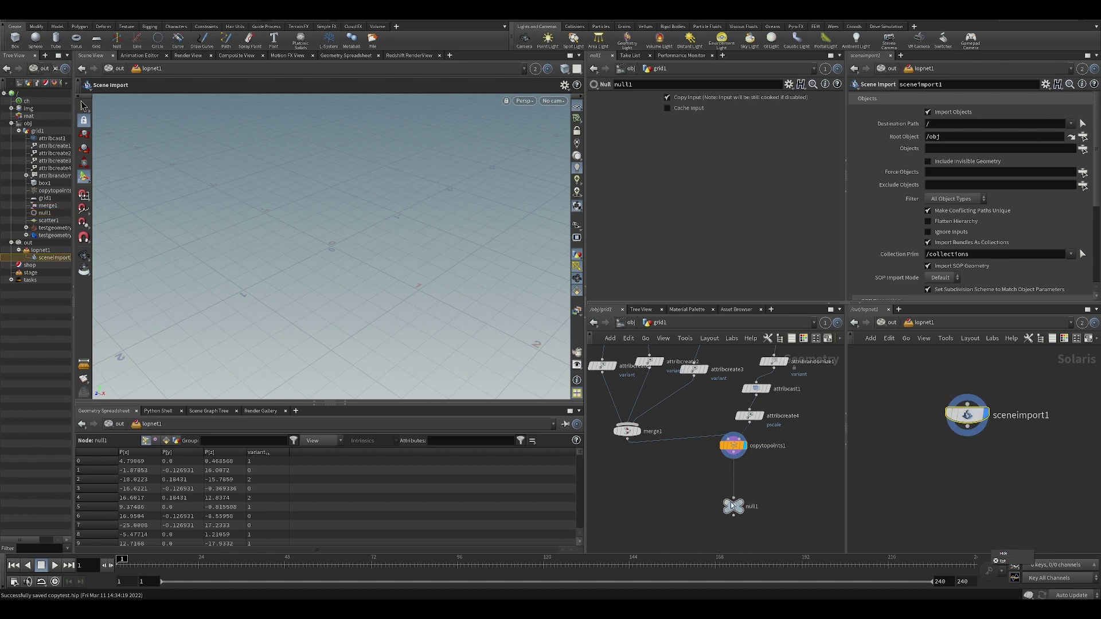
Step: Return to the object level and set sceneimport1's Objects parameter to /obj/grid1
left_click(627, 322)
left_click_drag(716, 449, 676, 267)
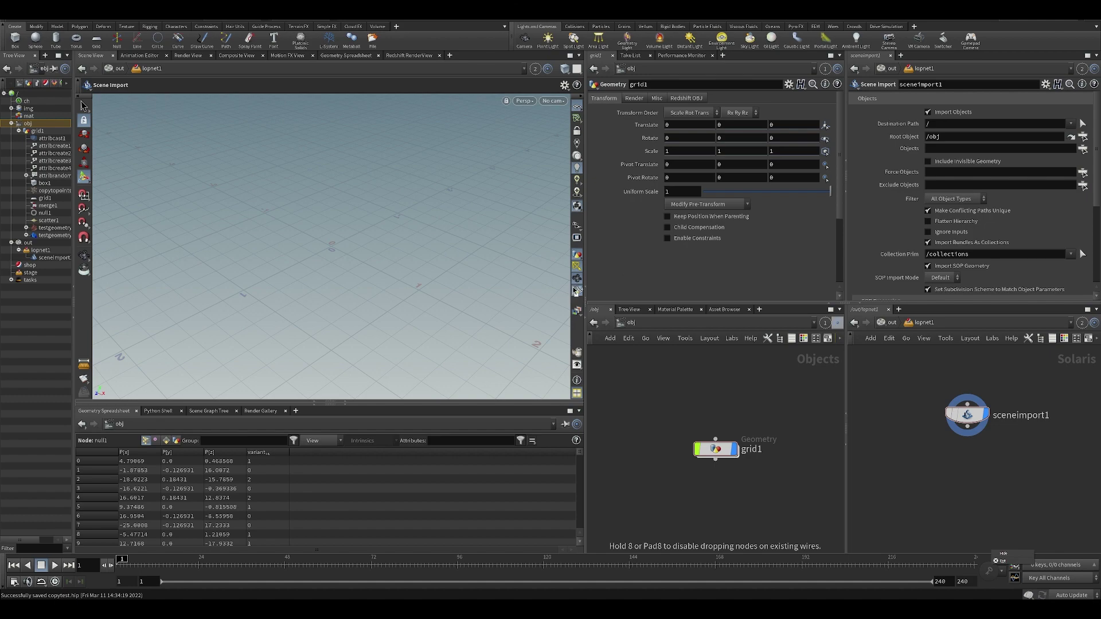
left_click_drag(575, 291, 946, 148)
scroll(424, 259, "down", 6)
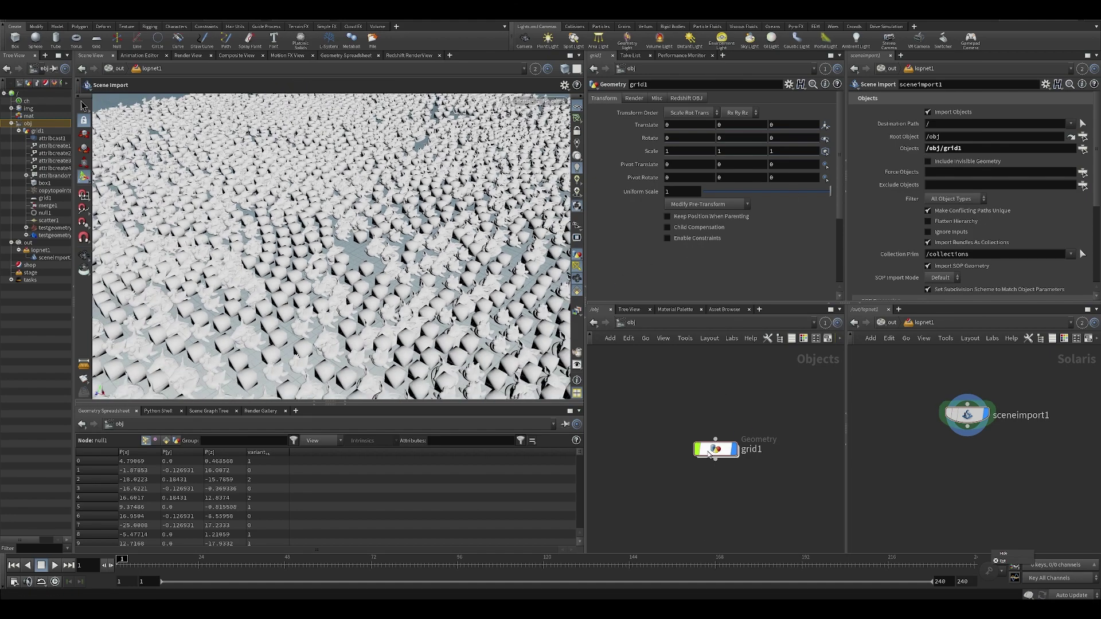
Step: Open the grid1 network, select scatter1, switch the update mode to Manual and save the scene
double_click(716, 449)
middle_click_drag(765, 391, 744, 431)
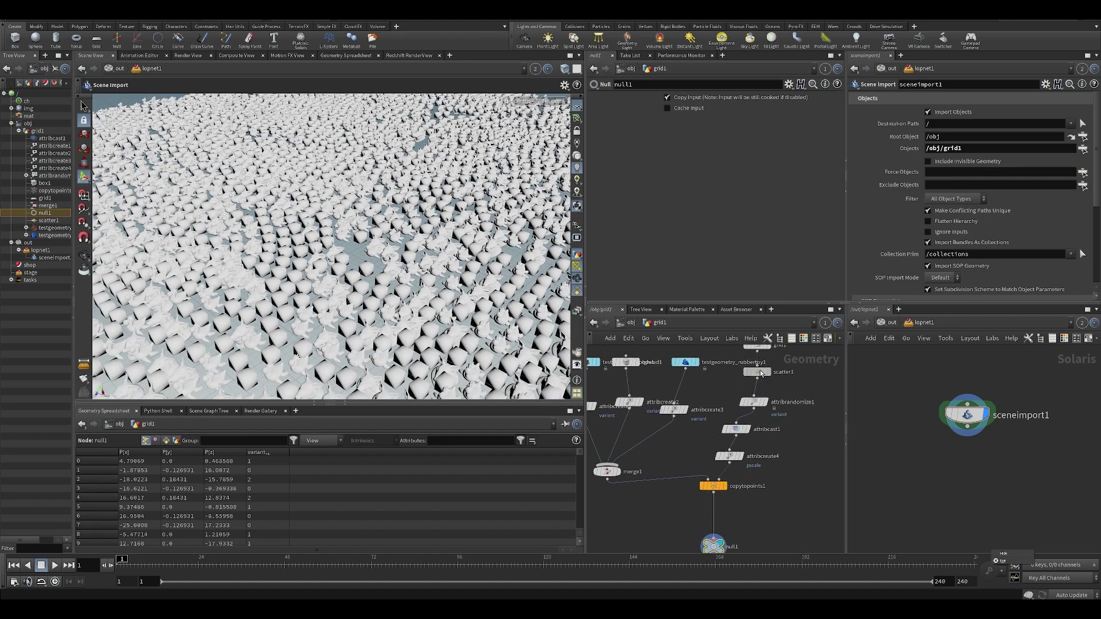
left_click(757, 371)
left_click(1070, 595)
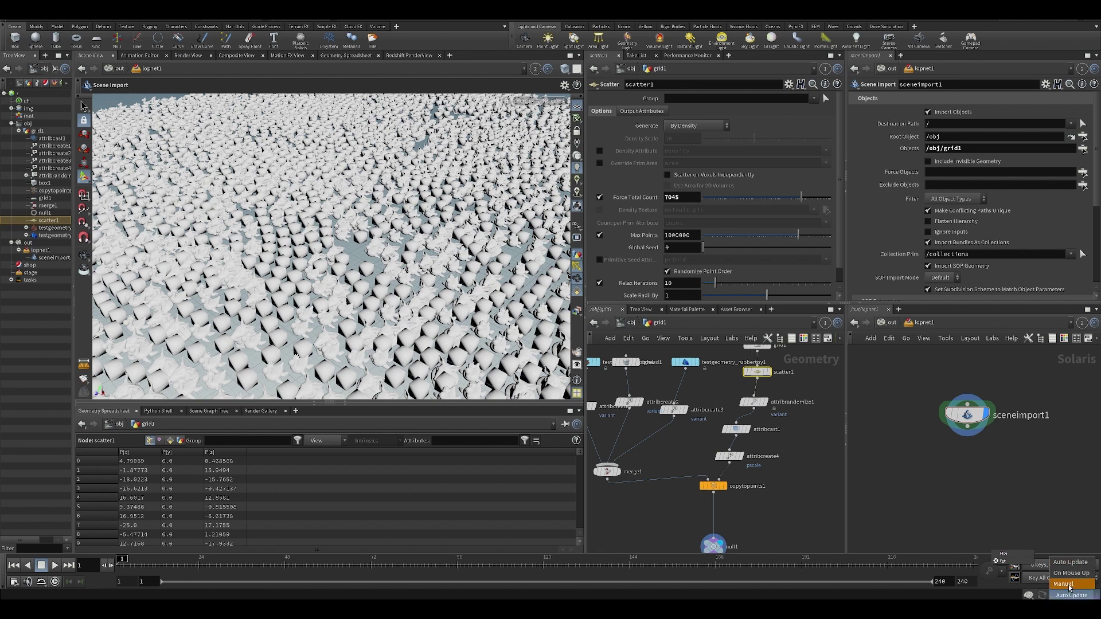
left_click(1069, 587)
key("ctrl+s")
Step: Set scatter1's Force Total Count to 50000
left_click_drag(682, 197, 572, 214)
type("5")
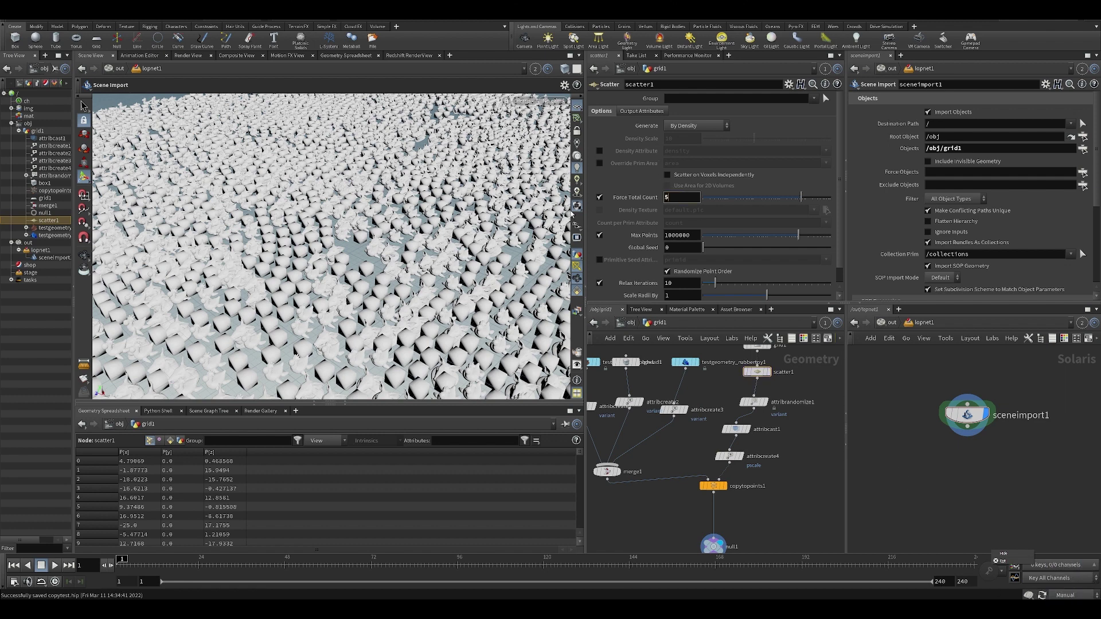
type("0000")
key("Return")
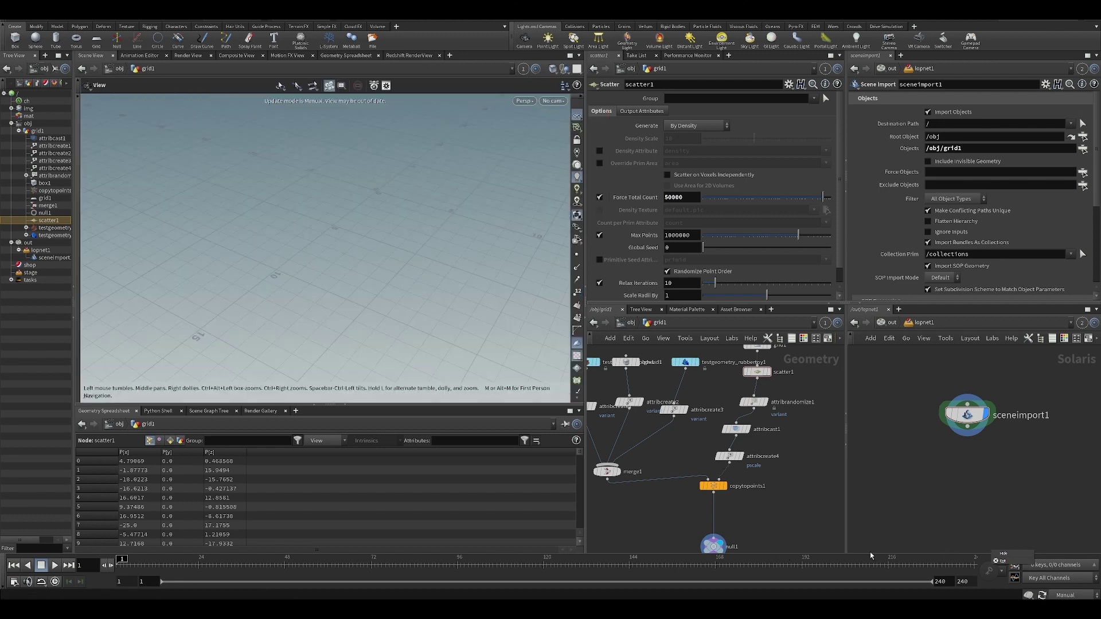
Step: Cook the scattered copies with Auto Update, then return to Manual update mode and save the scene
left_click(1065, 596)
left_click(1070, 564)
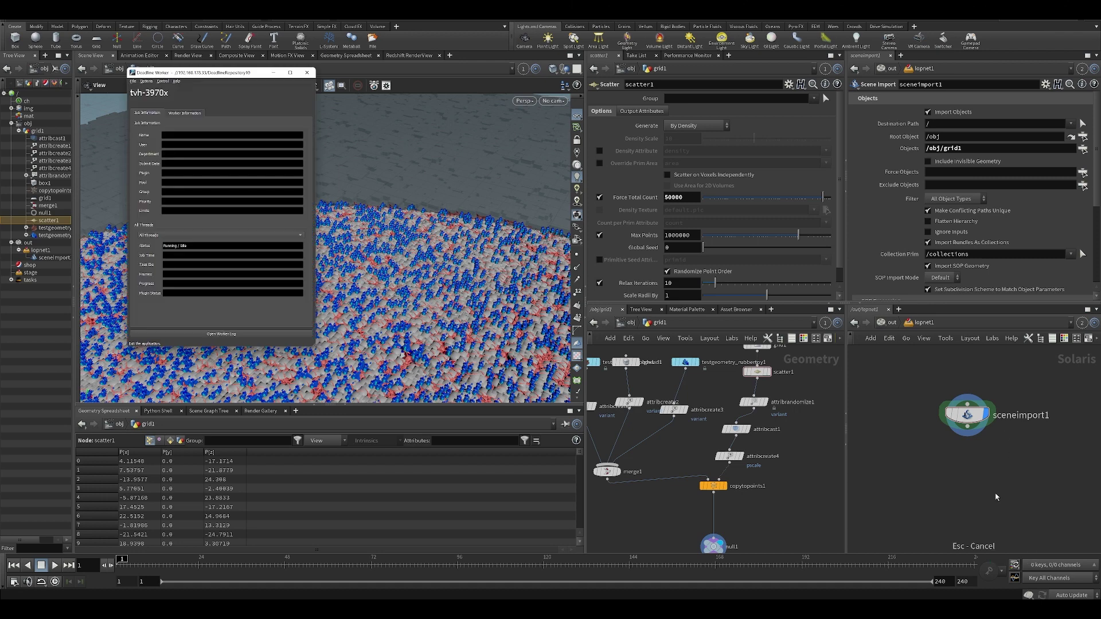
left_click(1055, 594)
left_click(1061, 593)
key("ctrl+s")
Step: Link the scene view to pane group 2 and delete sceneimport1 from lopnet1
left_click(523, 68)
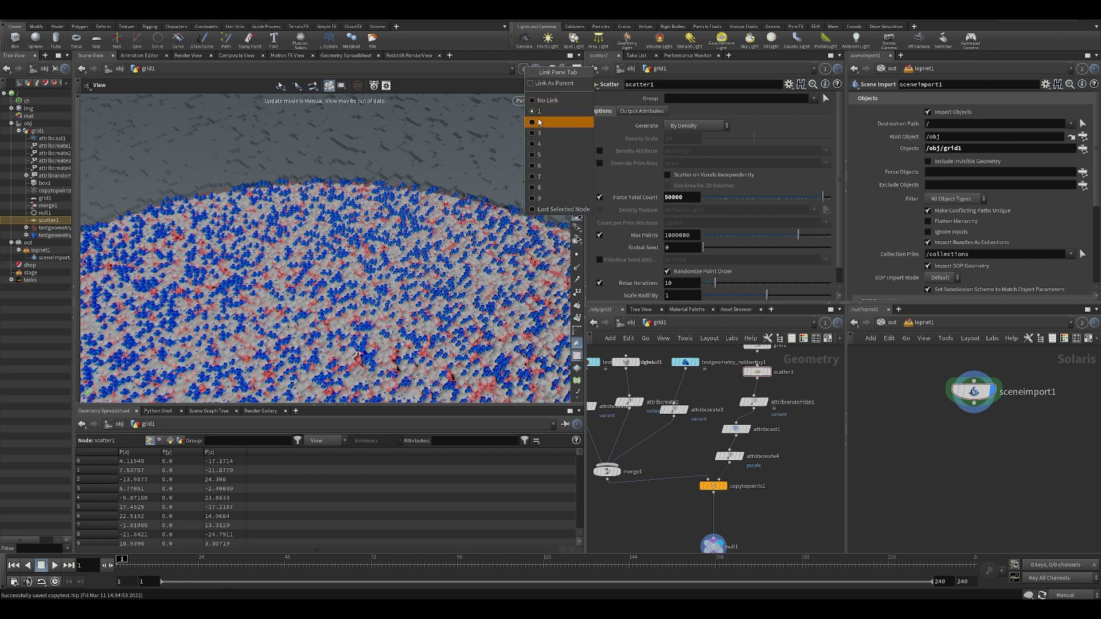
left_click(540, 122)
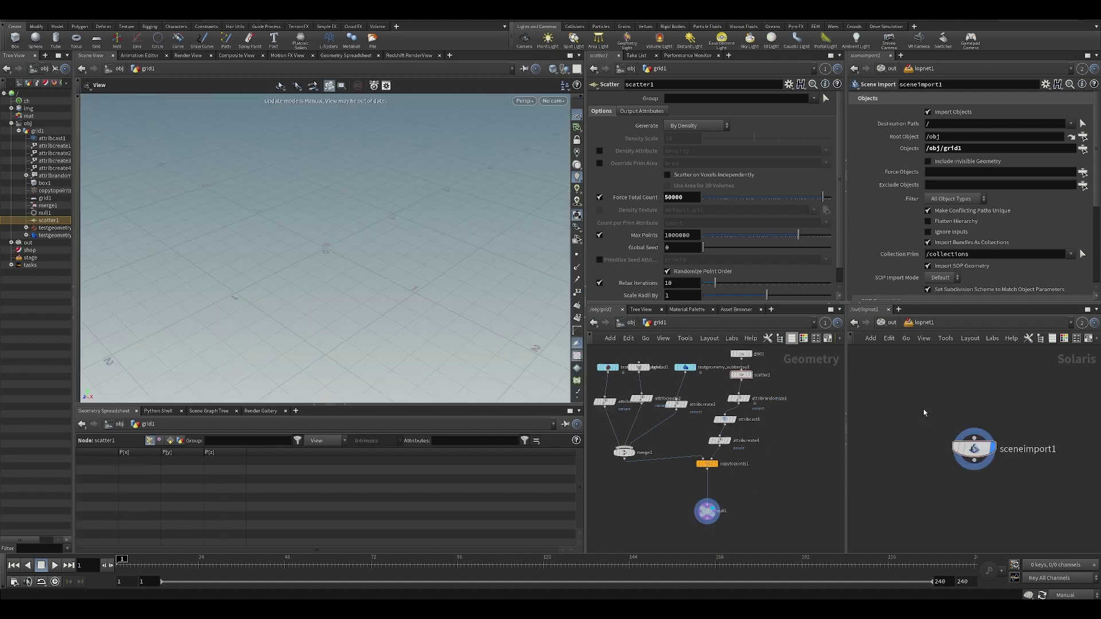
left_click(973, 448)
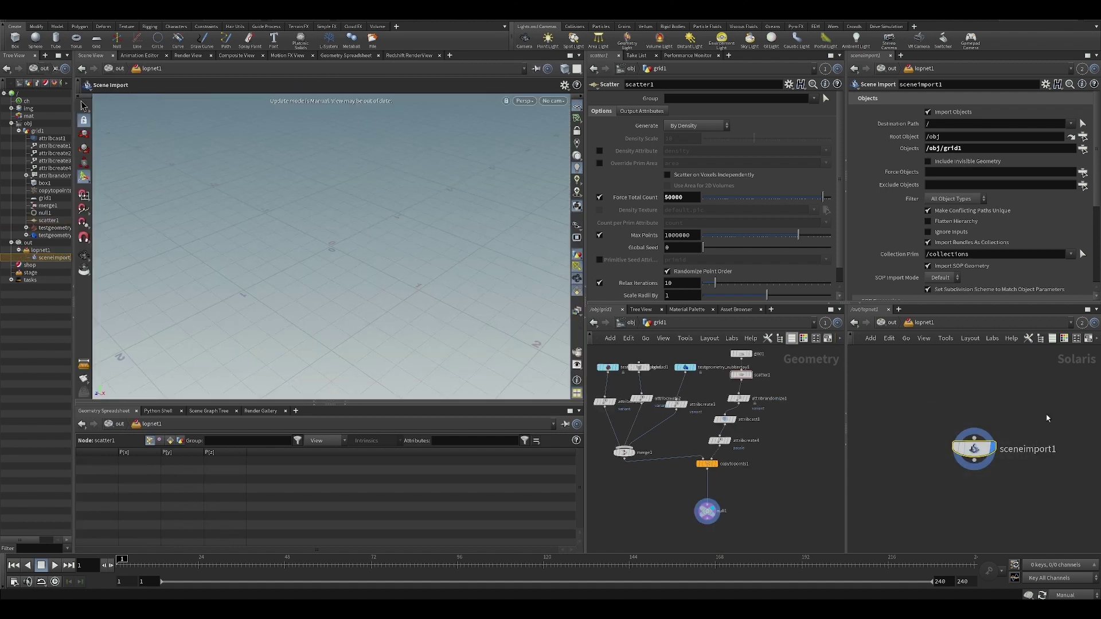
key("Delete")
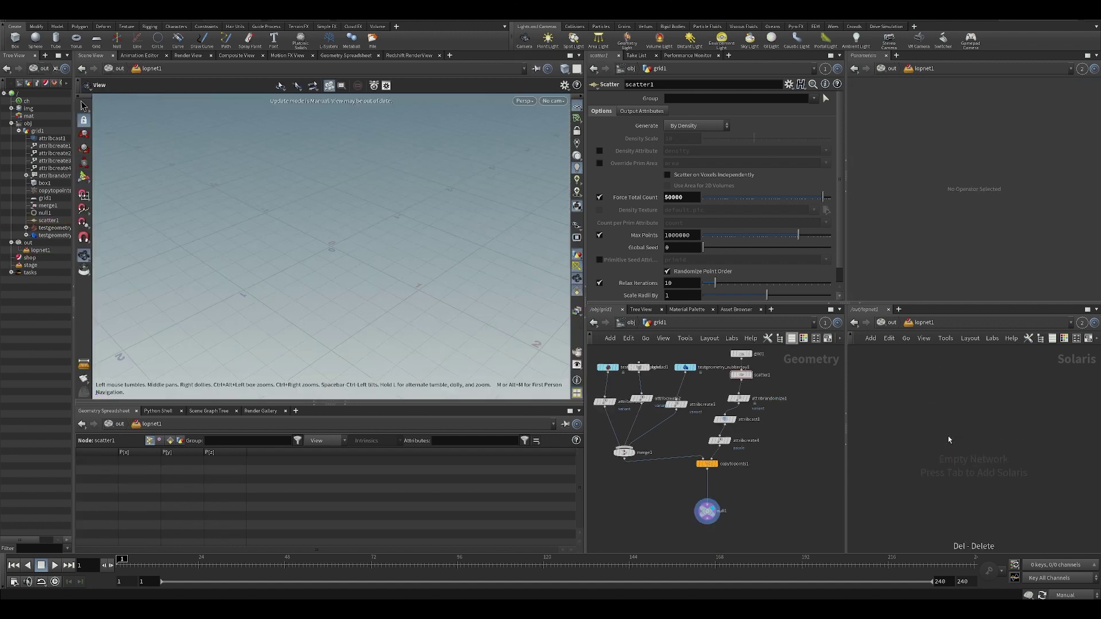
Step: Add a Copy to Points node to the empty lopnet1 network
key("Tab")
type("sop i")
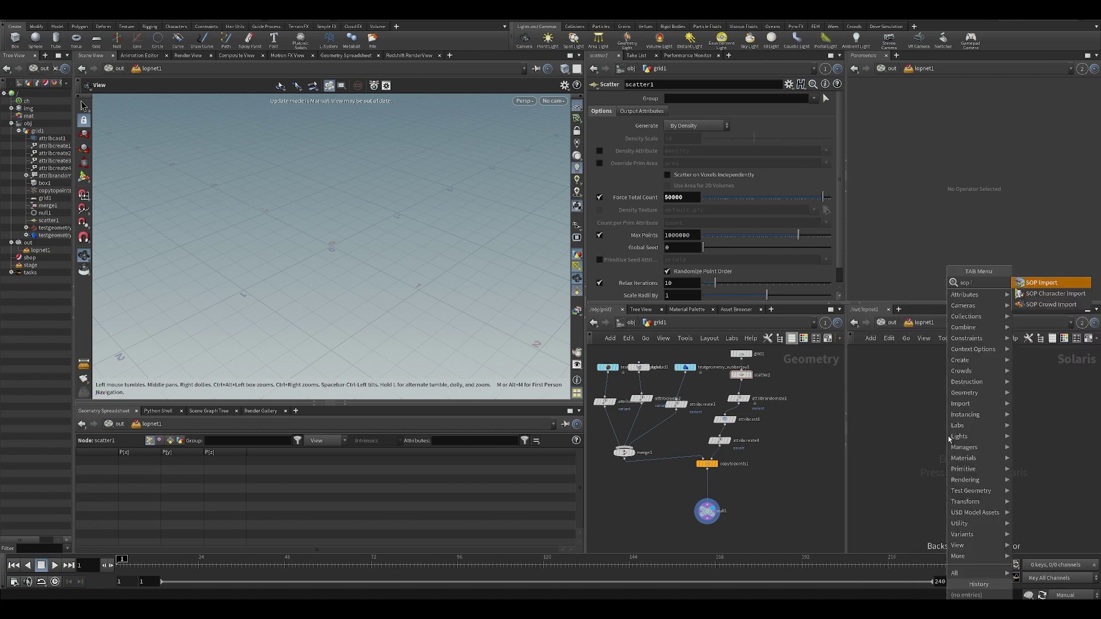
key("Escape")
key("Tab")
type("c")
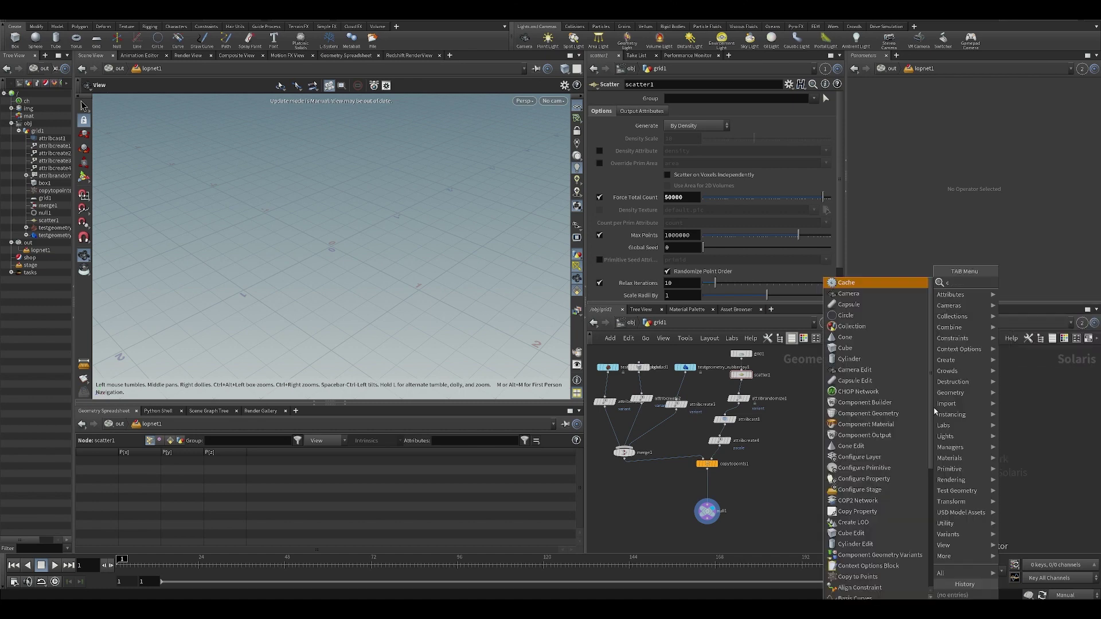
type("tp")
left_click(1035, 282)
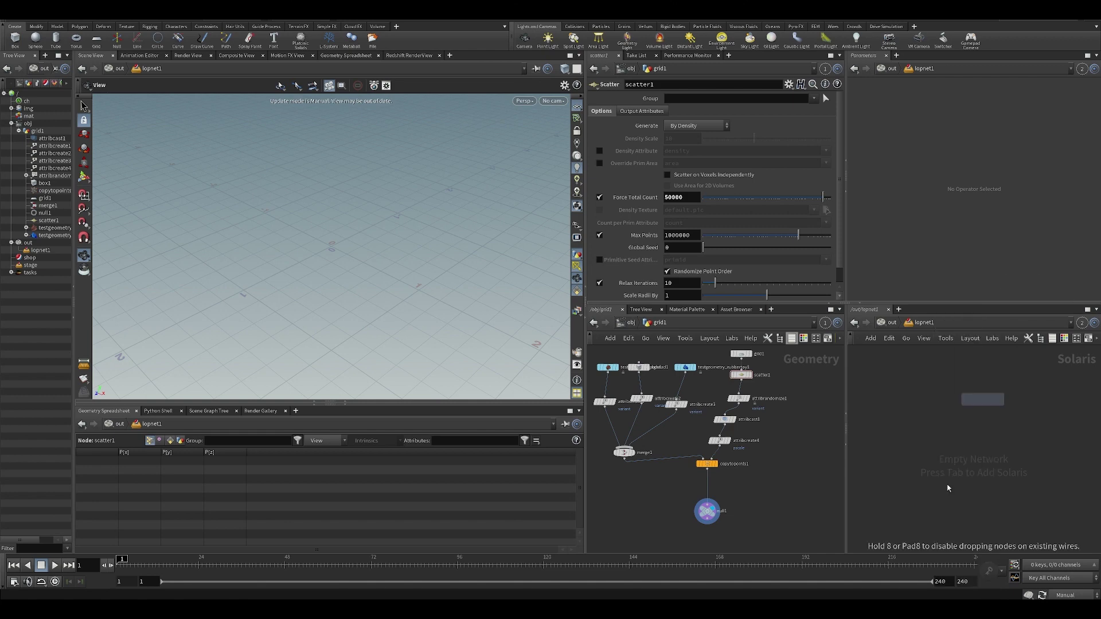
left_click(949, 488)
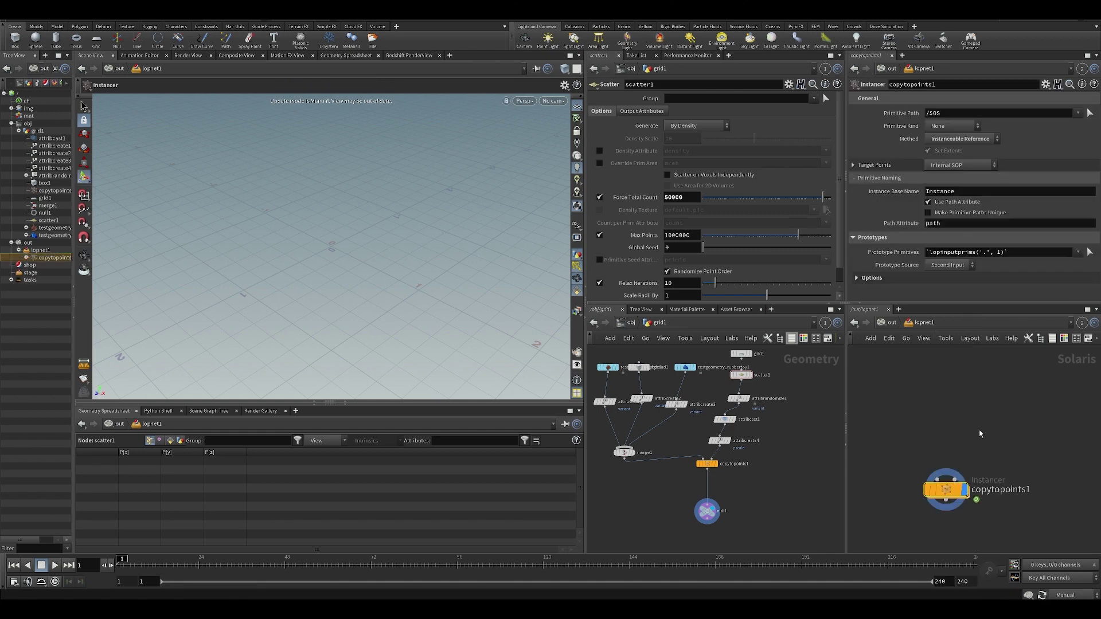
Step: Go inside the LOP copytopoints1 node and delete its default contents
double_click(952, 487)
left_click(974, 449)
key("Delete")
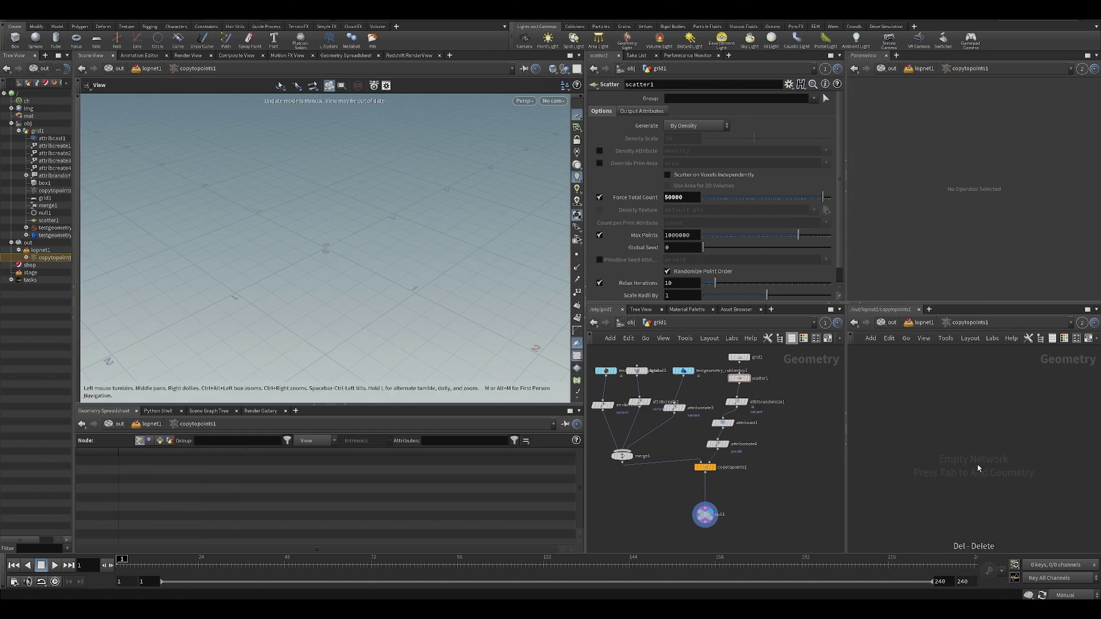
Step: Try an Object Merge node as the point source inside the LOP copytopoints1 node
key("Tab")
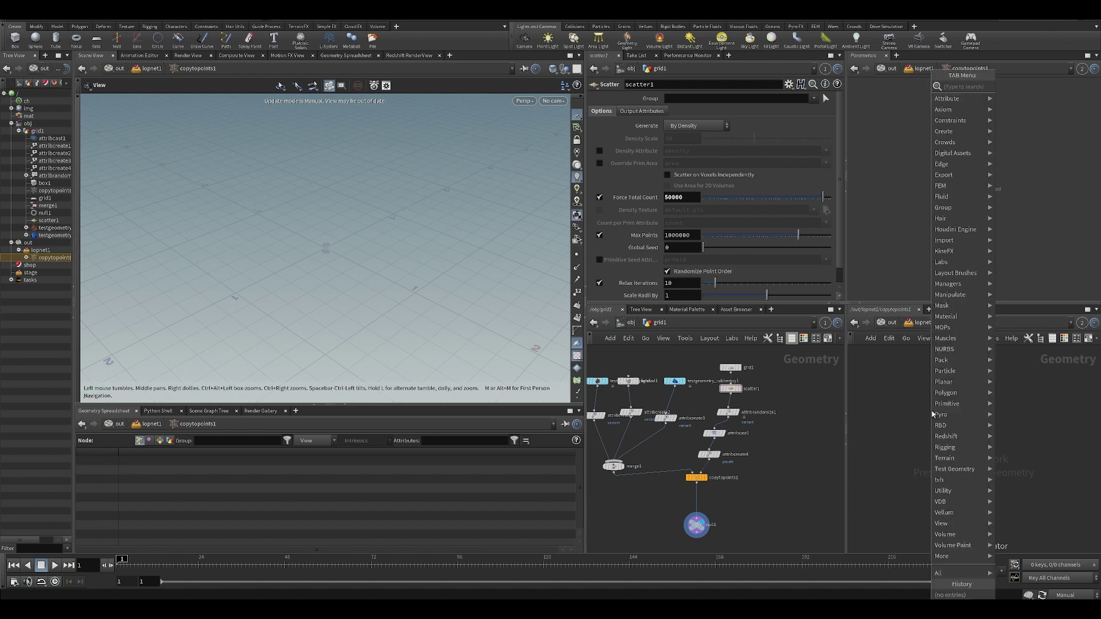
type("obj")
key("Return")
left_click(932, 412)
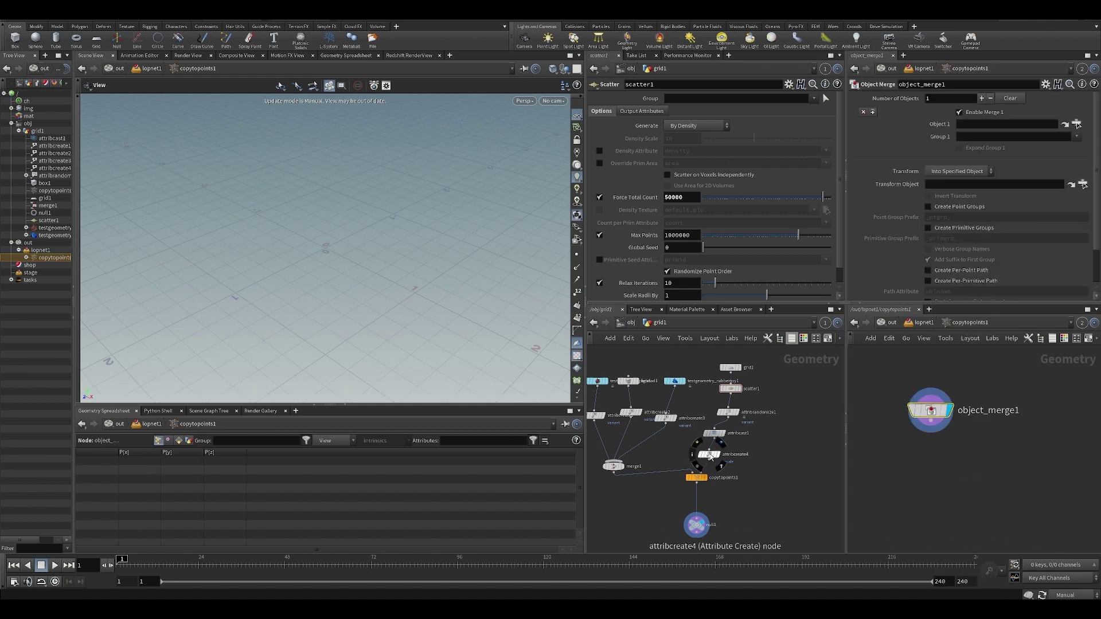
left_click(709, 454)
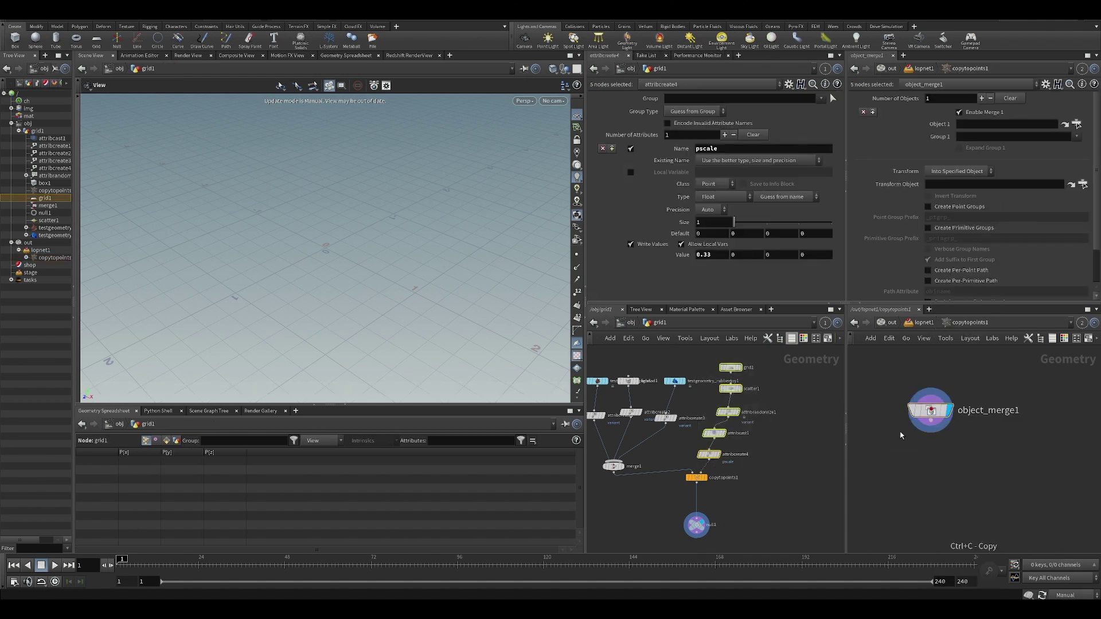
key("Delete")
Step: Copy the five-node chain from grid1 through attribcreate4 into the LOP copytopoints1 network
left_click_drag(771, 359, 696, 463)
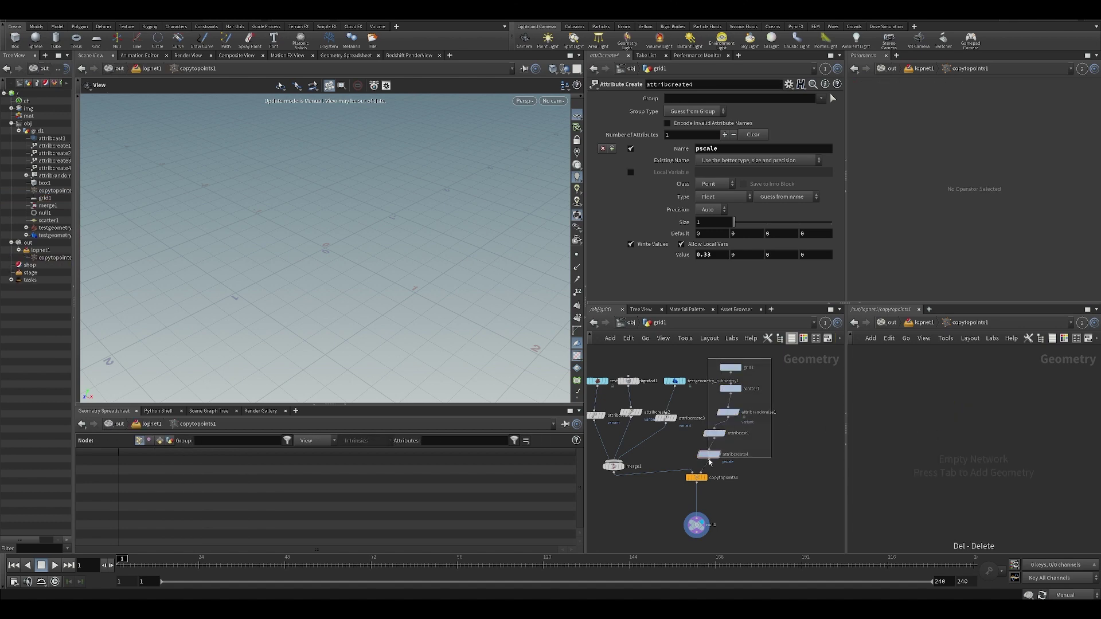
key("ctrl+c")
key("ctrl+v")
scroll(883, 438, "down", 3)
Step: Set the Attribute Name of the pasted attribrandomize1 to index
left_click(940, 437)
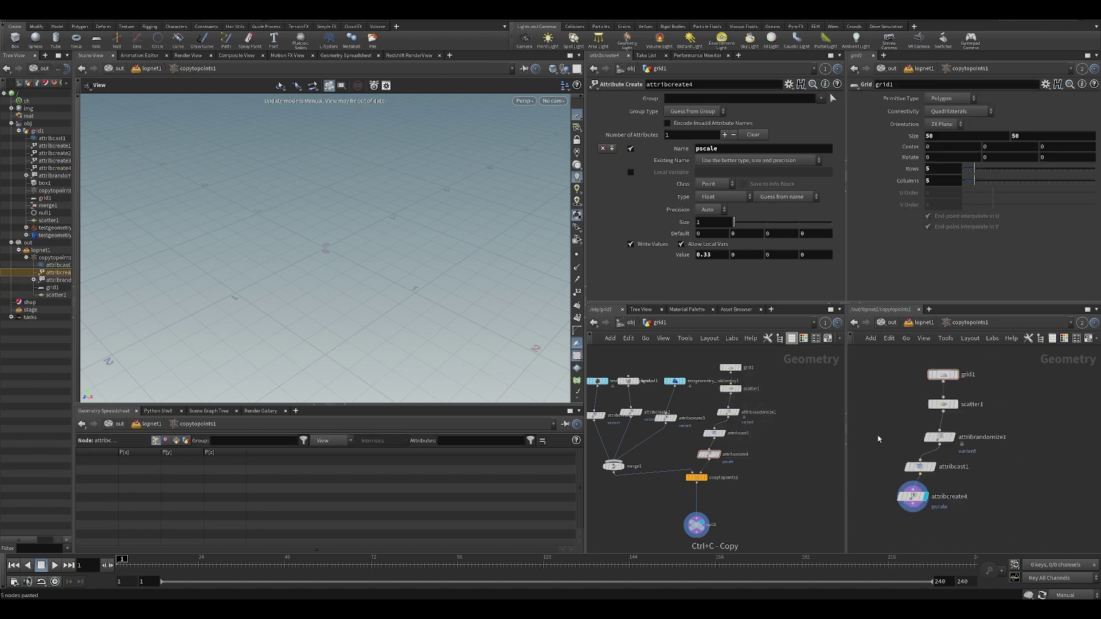
left_click_drag(956, 140, 885, 150)
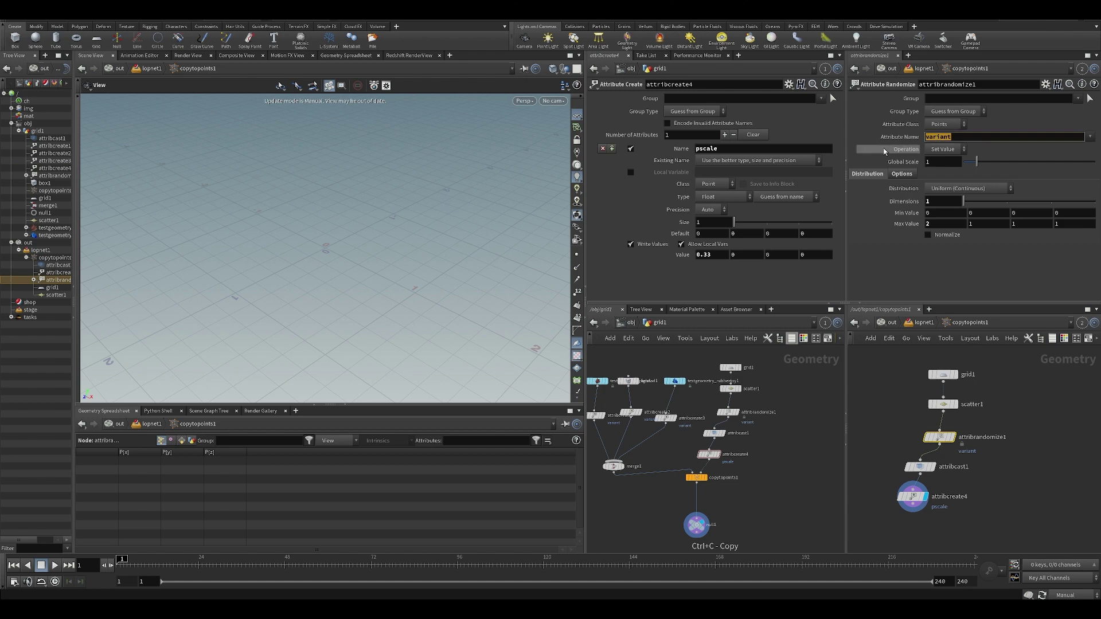
type("index")
key("Return")
Step: Set the pasted attribcast1's Attributes to index, save the scene and return to lopnet1
left_click(920, 467)
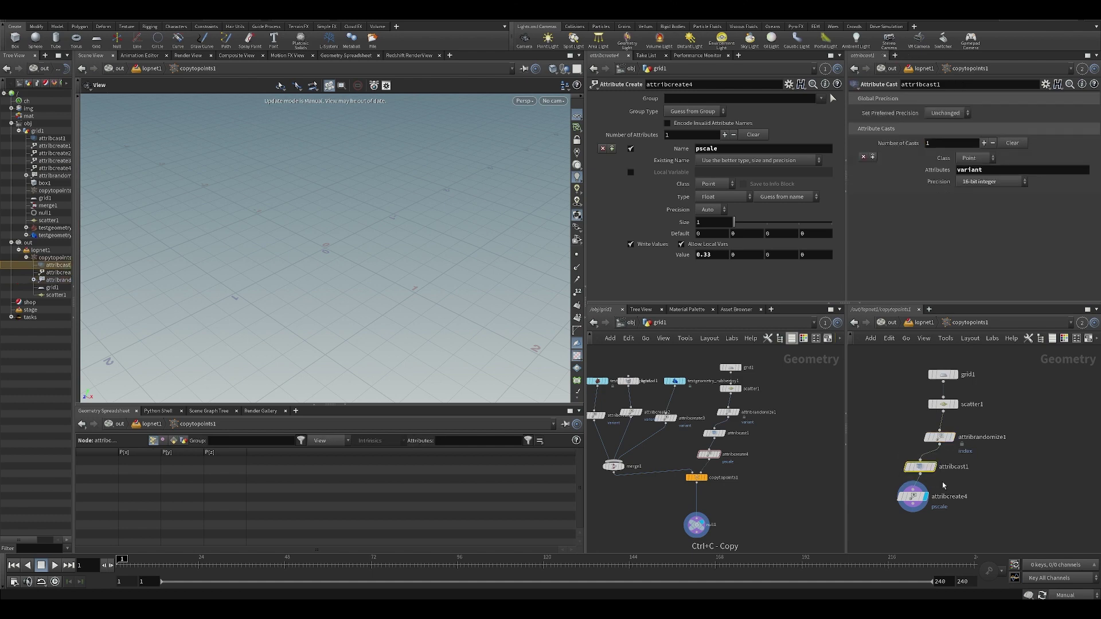
left_click_drag(986, 170, 899, 166)
type("index")
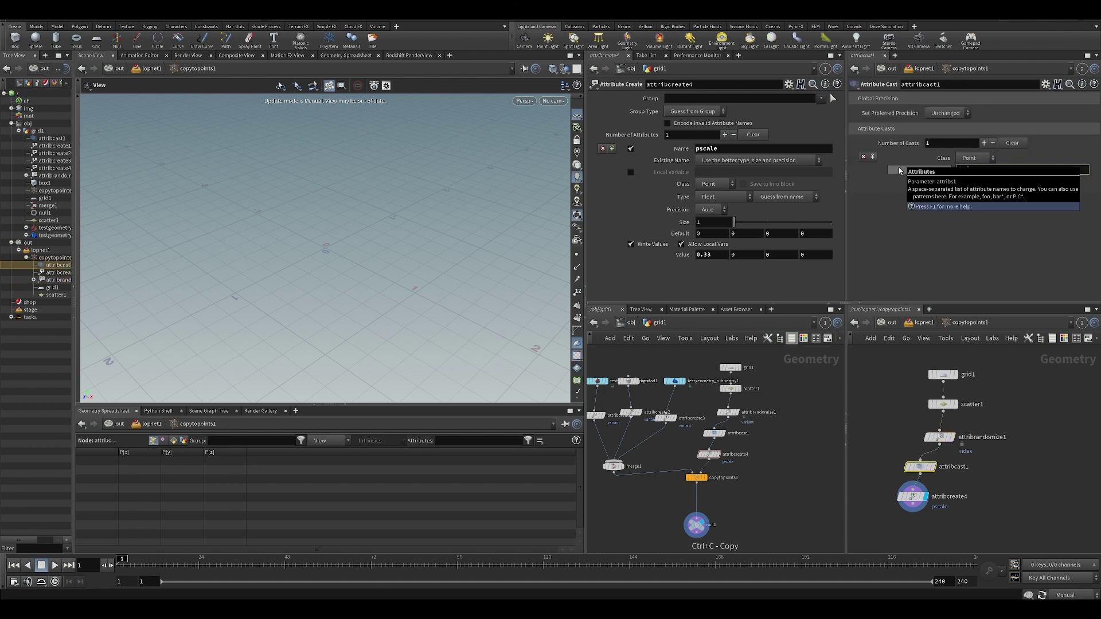
key("Return")
key("ctrl+s")
left_click(921, 323)
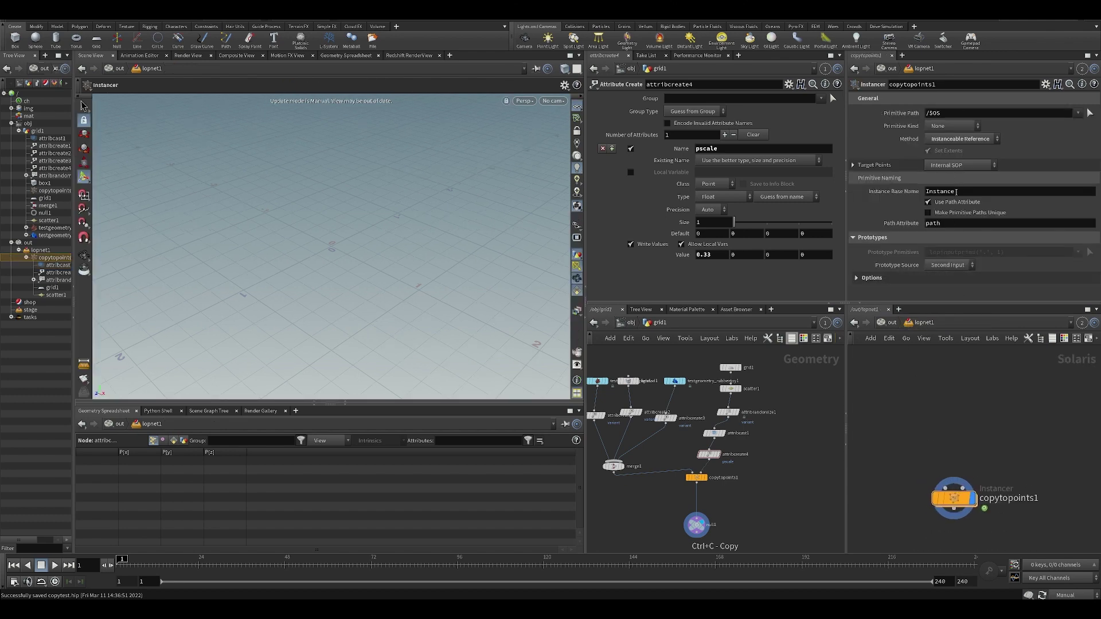
Step: Switch to the other open Houdini project and examine the settings of its instancer2 node as a reference
left_click(959, 165)
left_click(959, 166)
mouse_move(517, 608)
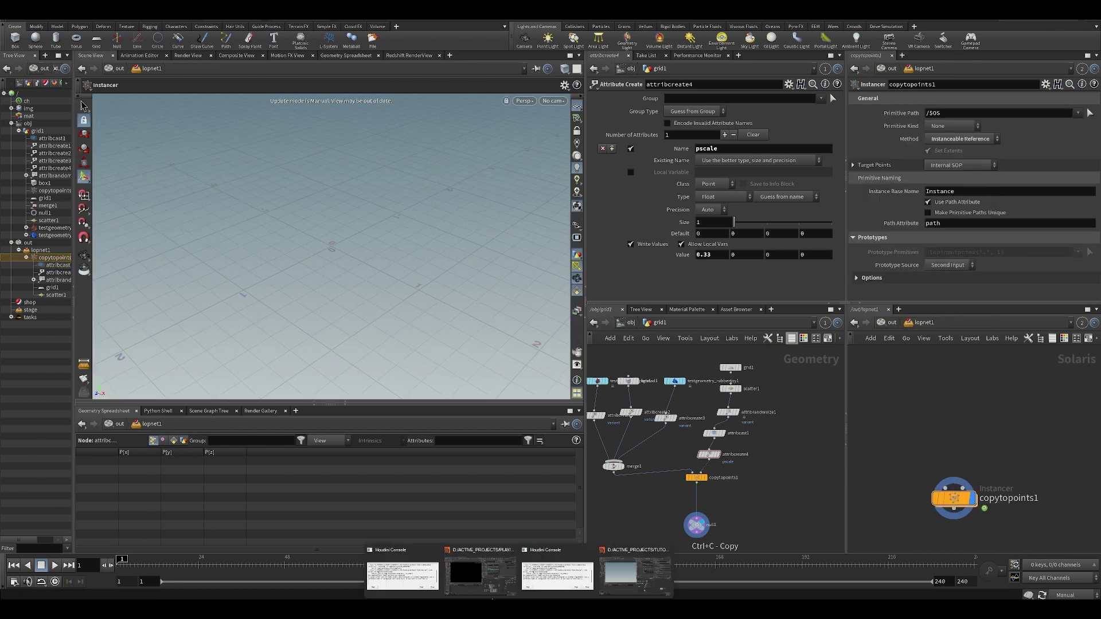
left_click(503, 576)
left_click(940, 462)
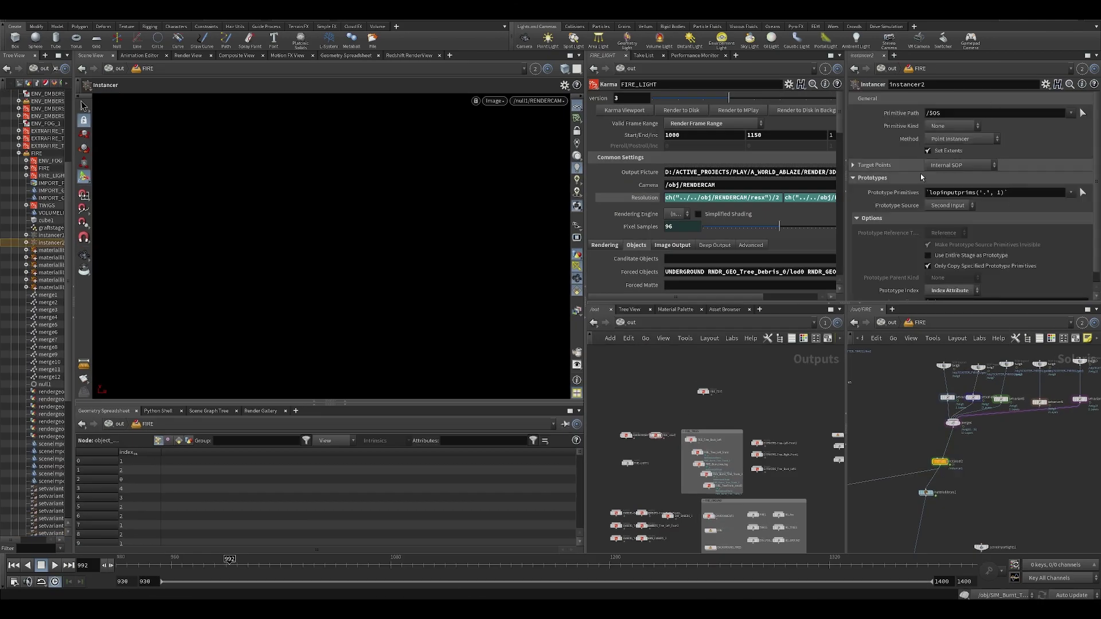
scroll(1000, 203, "down", 1)
scroll(1003, 143, "up", 1)
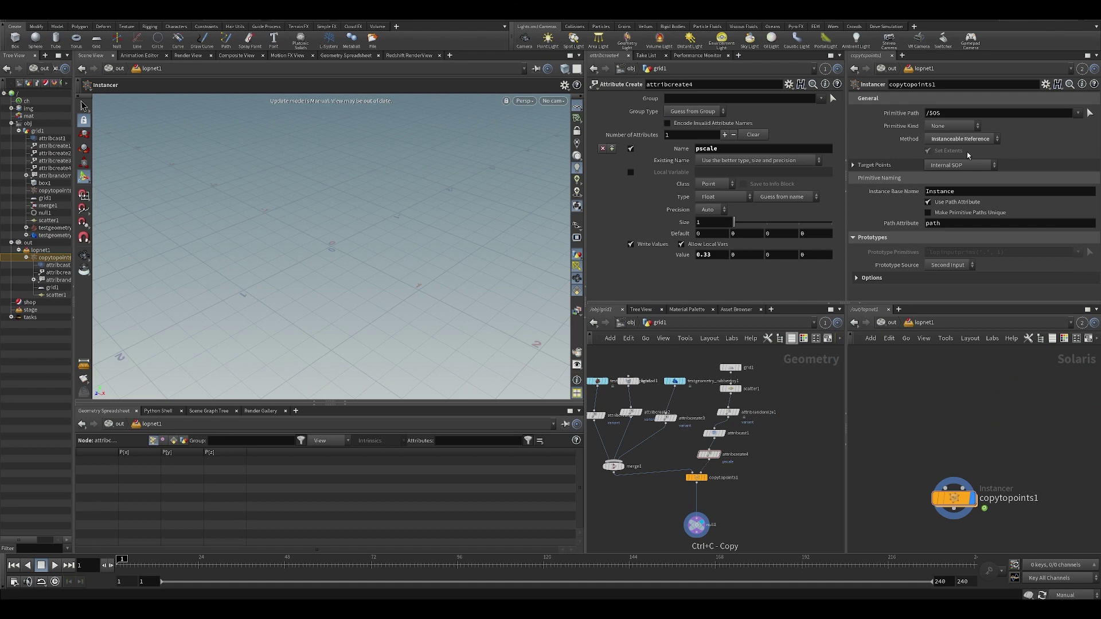
Step: Set the LOP copytopoints1 node's Method to Point Instancer and save the scene
left_click(962, 139)
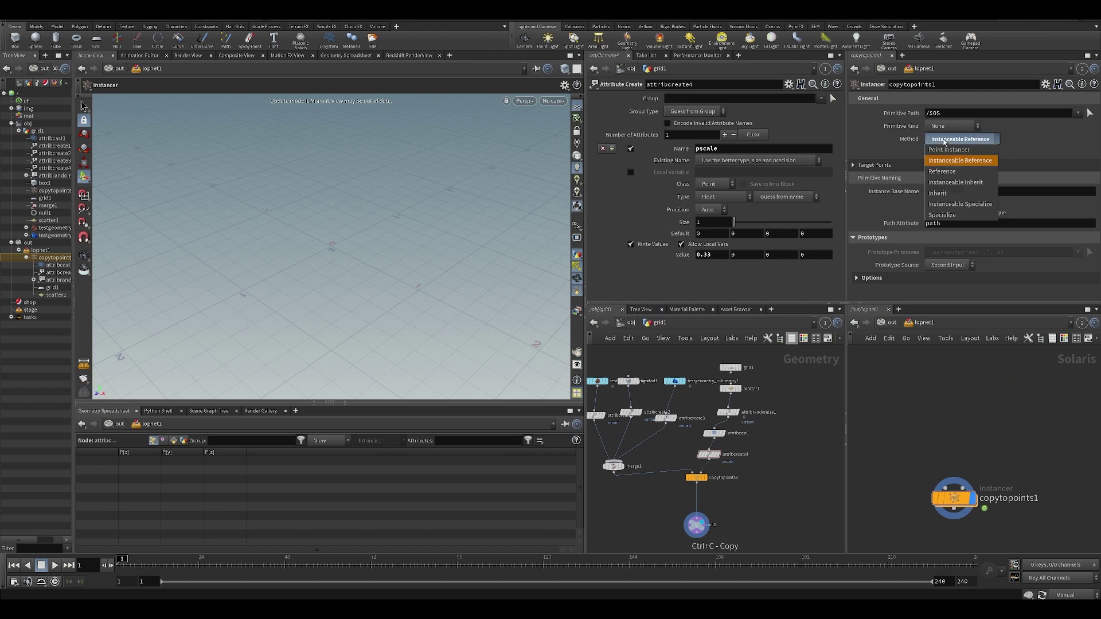
left_click(963, 140)
key("ctrl+s")
Step: Add a SOP Import node to lopnet1 and point its SOP Path at the first test geometry in grid1
scroll(917, 432, "down", 3)
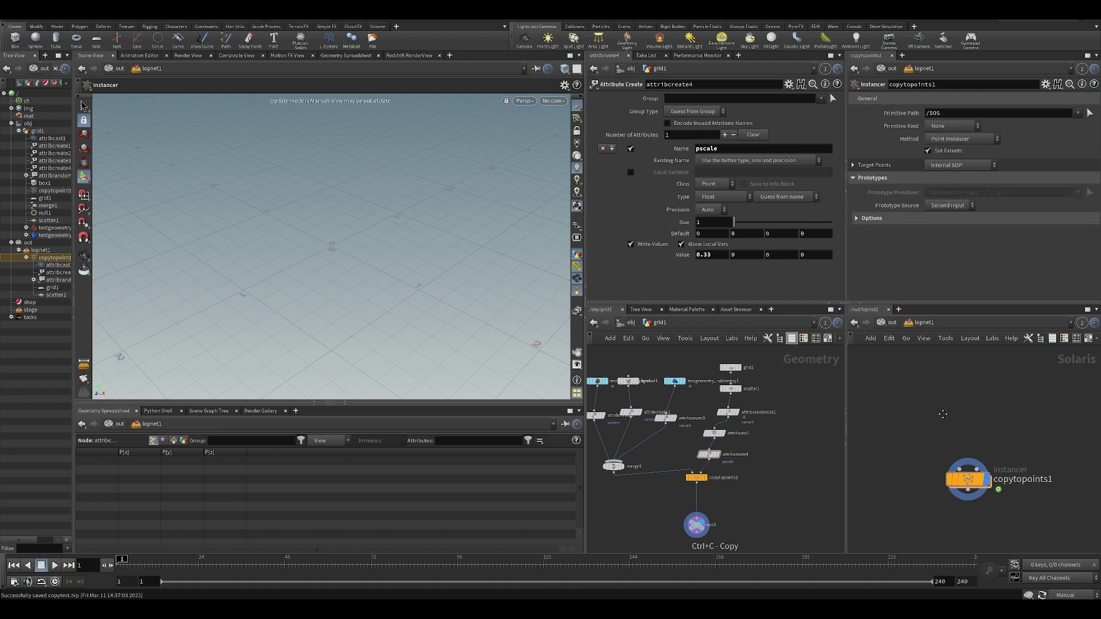
key("Tab")
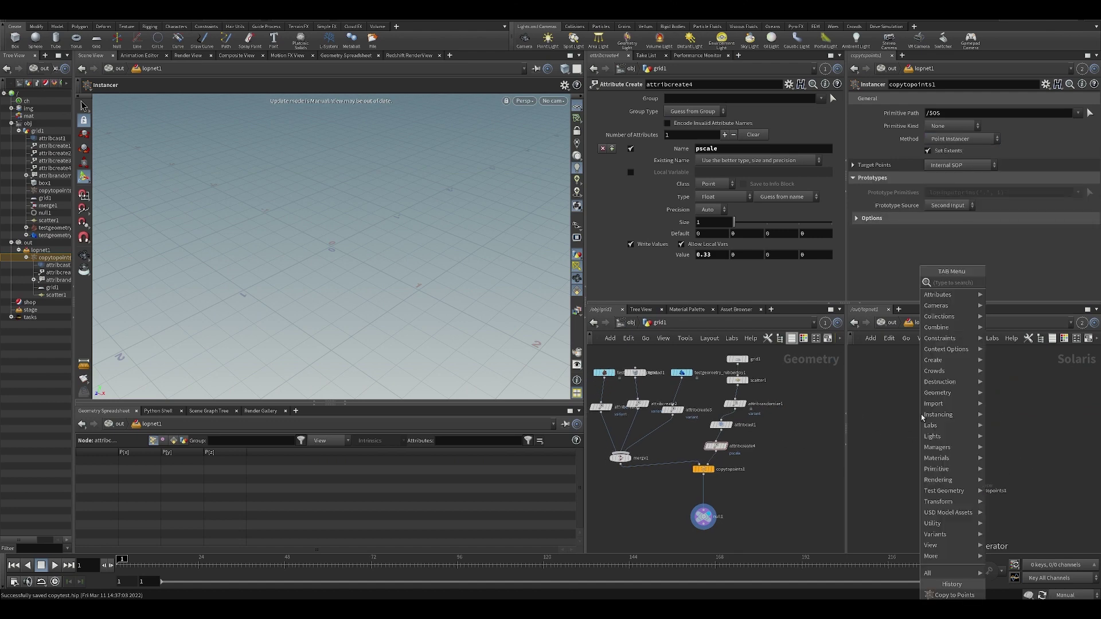
type("sop")
left_click(1015, 294)
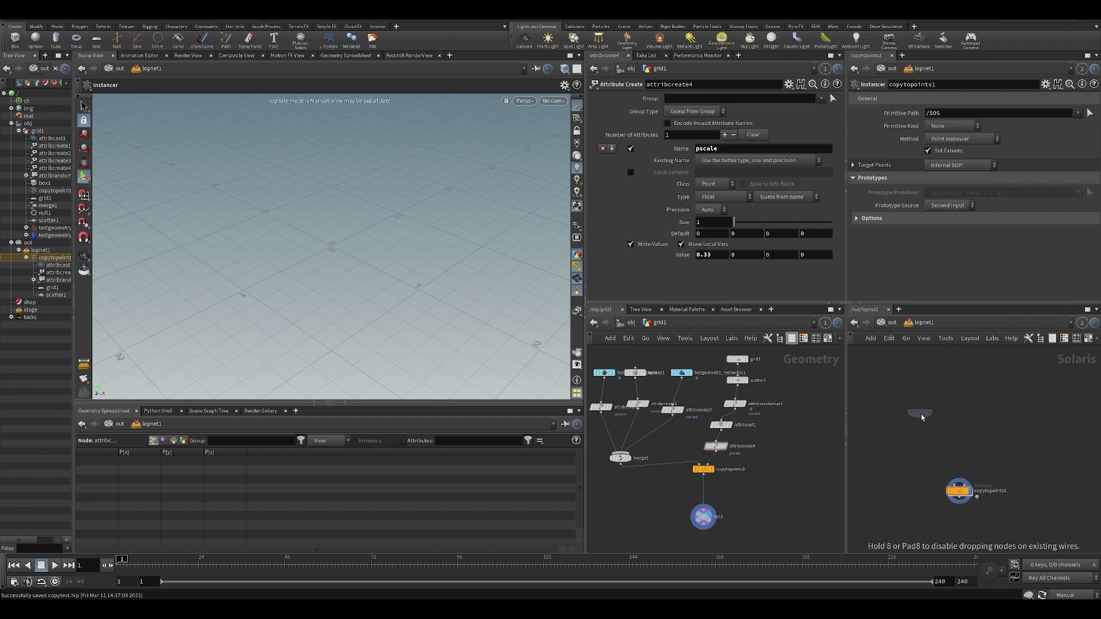
left_click(886, 413)
left_click_drag(600, 375, 932, 99)
Step: Duplicate the SOP Import node beside the original and set the copy's SOP Path to /obj/grid1/box1
key("ctrl+c")
left_click_drag(885, 410, 912, 411)
key("ctrl+v")
left_click_drag(637, 374, 988, 105)
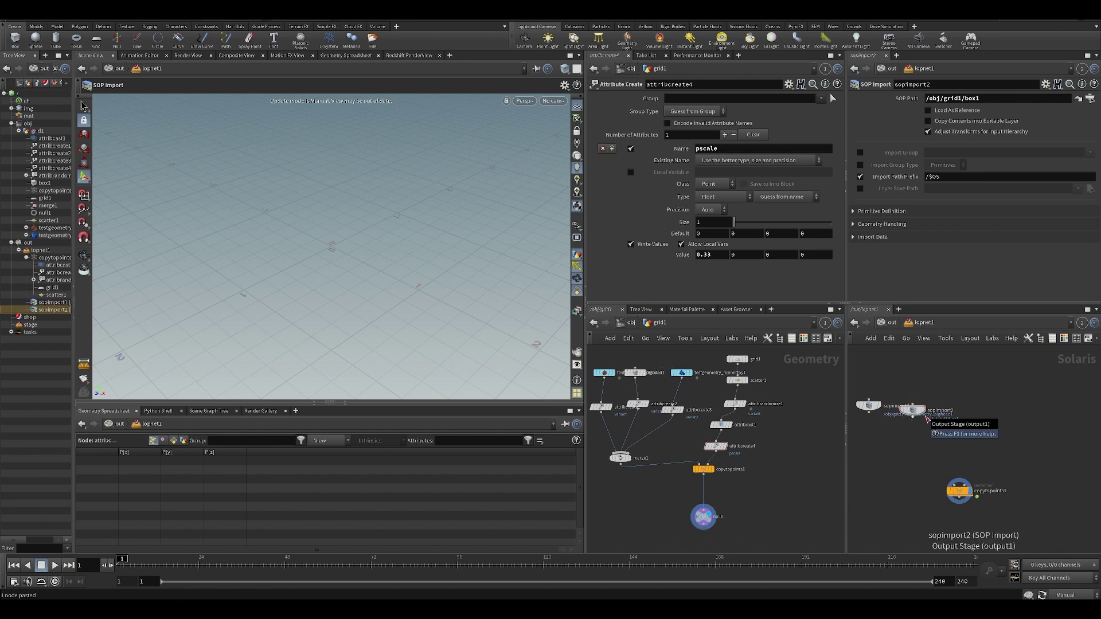
Step: Paste a third SOP Import, set its SOP Path to /obj/grid1/testgeometry_rubbertoy1 and save the scene
key("ctrl+v")
left_click_drag(928, 416, 955, 405)
left_click_drag(682, 373, 988, 99)
key("ctrl+s")
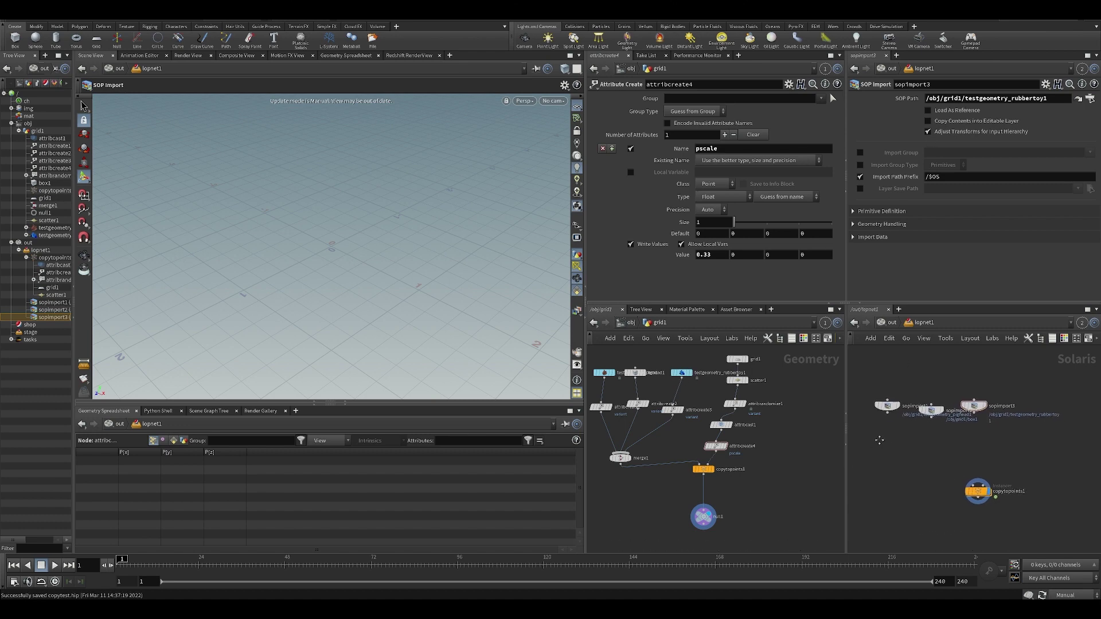
Step: Add a Set Variant node below sopimport1 and enable Choose Variant Name by Index
key("Tab")
type("aw")
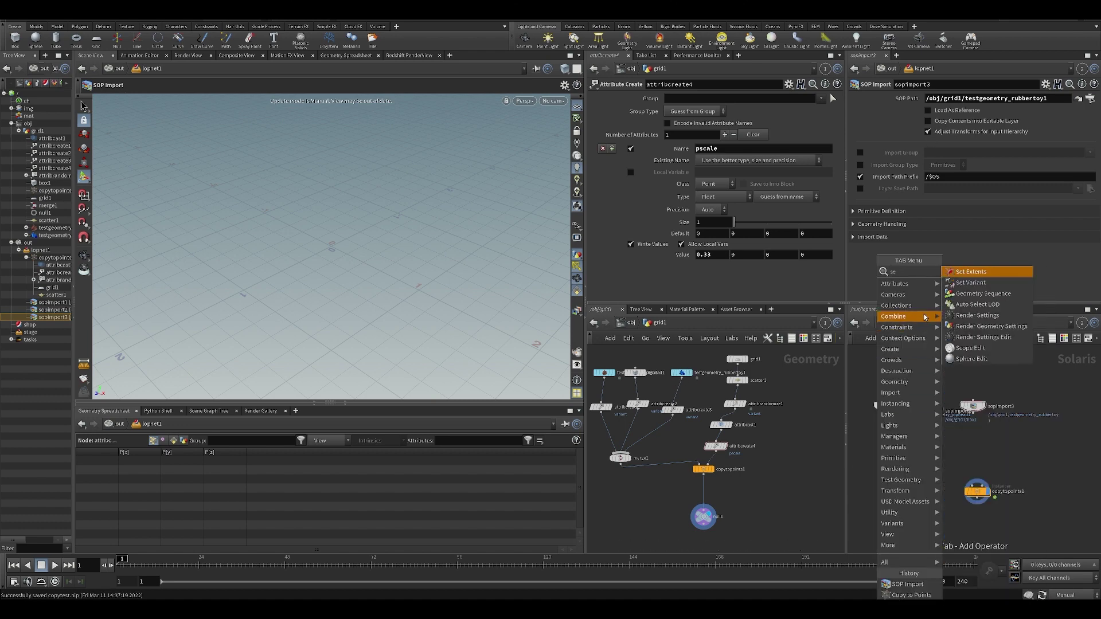
key("Escape")
left_click(884, 446)
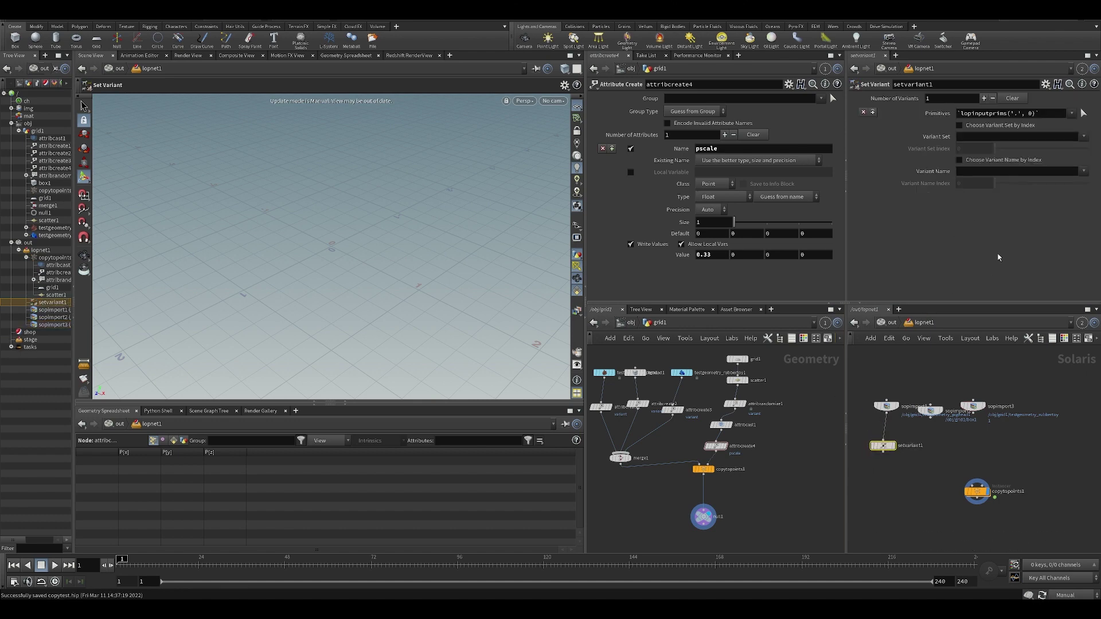
left_click(996, 161)
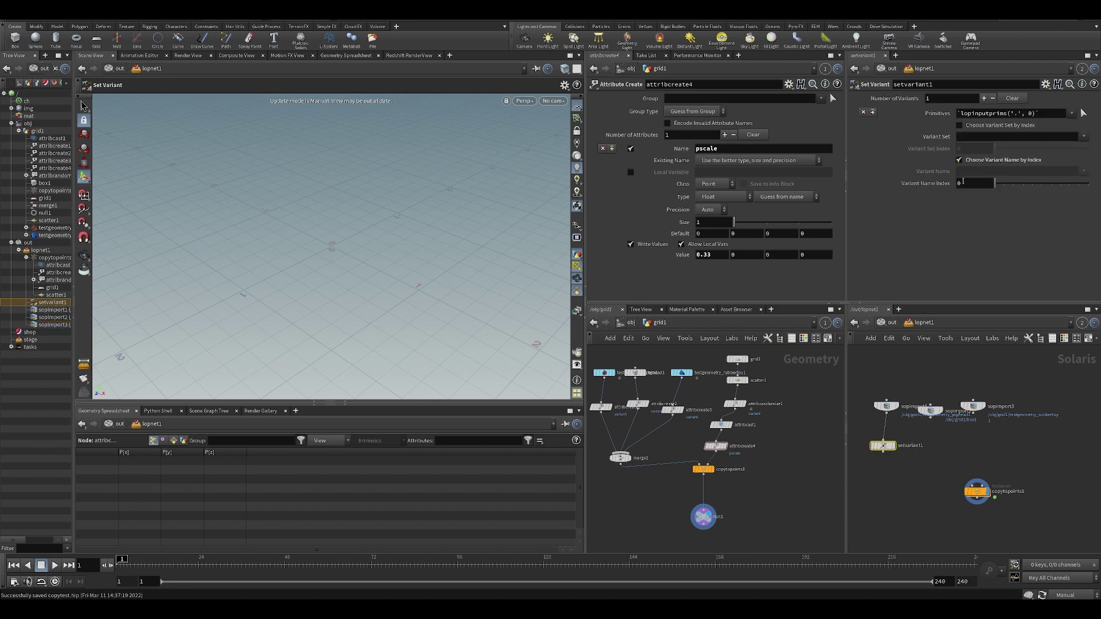
Step: Duplicate the setvariant1 node, feed the copy from the second SOP Import, and set its Variant Name Index to 1
double_click(977, 492)
left_click(920, 323)
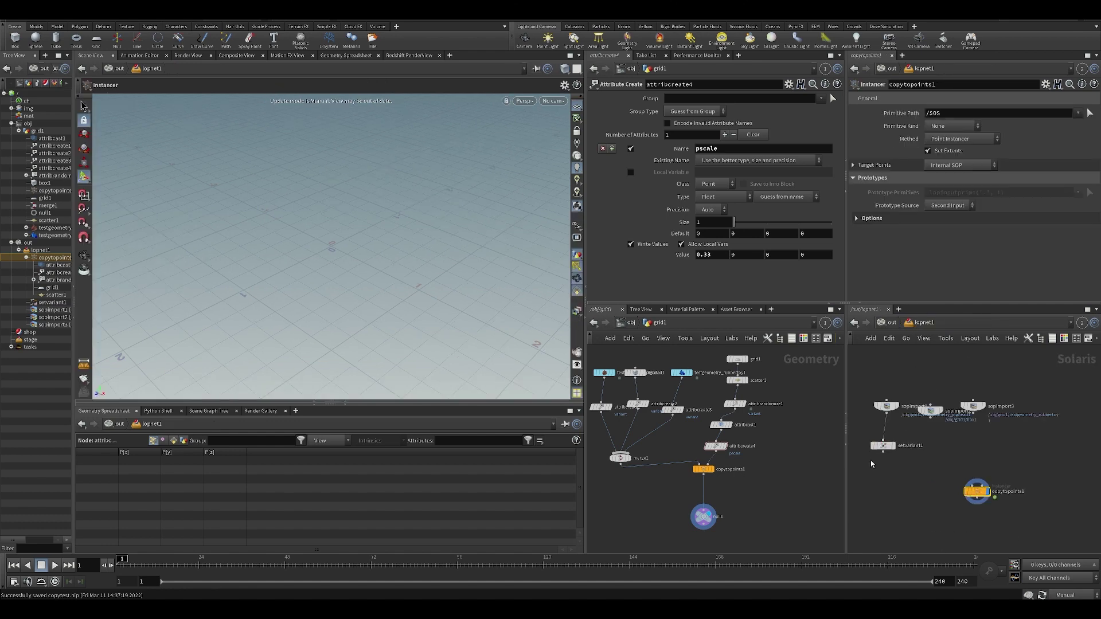
left_click(883, 445)
key("ctrl+c")
key("ctrl+v")
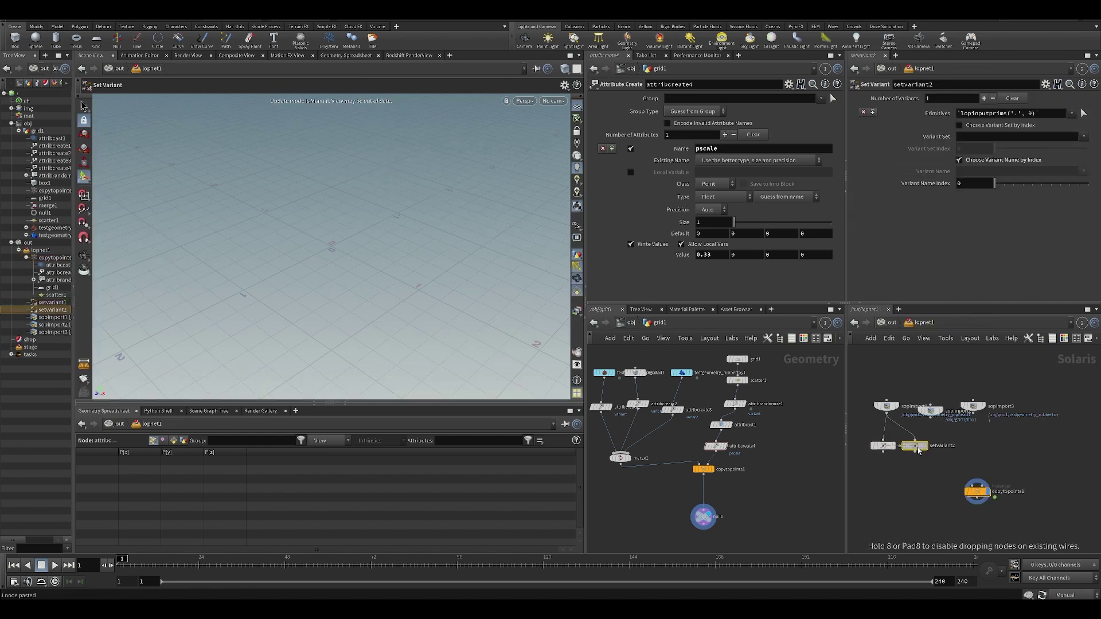
left_click_drag(917, 447, 923, 451)
left_click(931, 419)
left_click(920, 443)
left_click_drag(996, 184, 1005, 183)
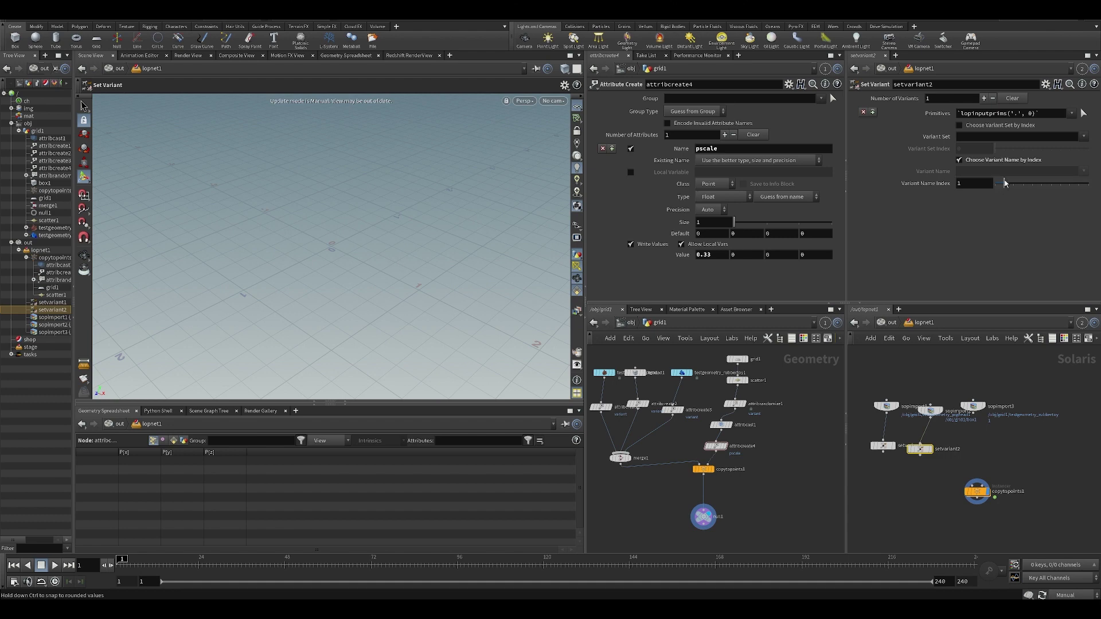
Step: Duplicate the Set Variant node again, feed it from sopimport3, and set its Variant Name Index to 2
key("ctrl+c")
key("ctrl+v")
left_click_drag(973, 412, 962, 445)
type("2")
key("Return")
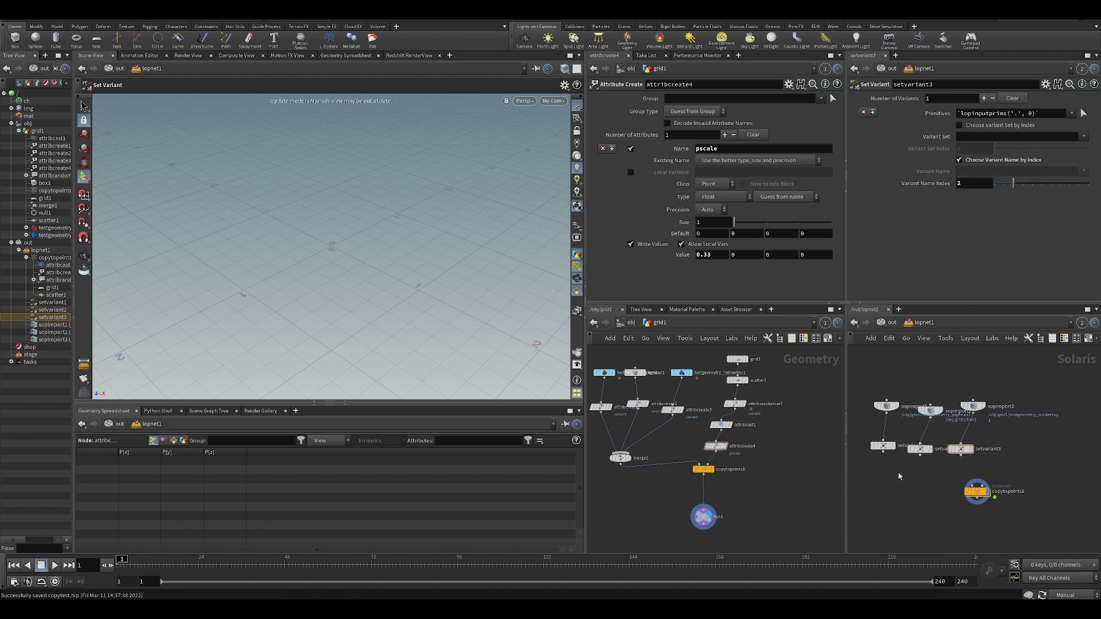
Step: Switch to the other Houdini scene and examine how its FIRE network indexes the Set Variant nodes, then return to the example scene
left_click(512, 595)
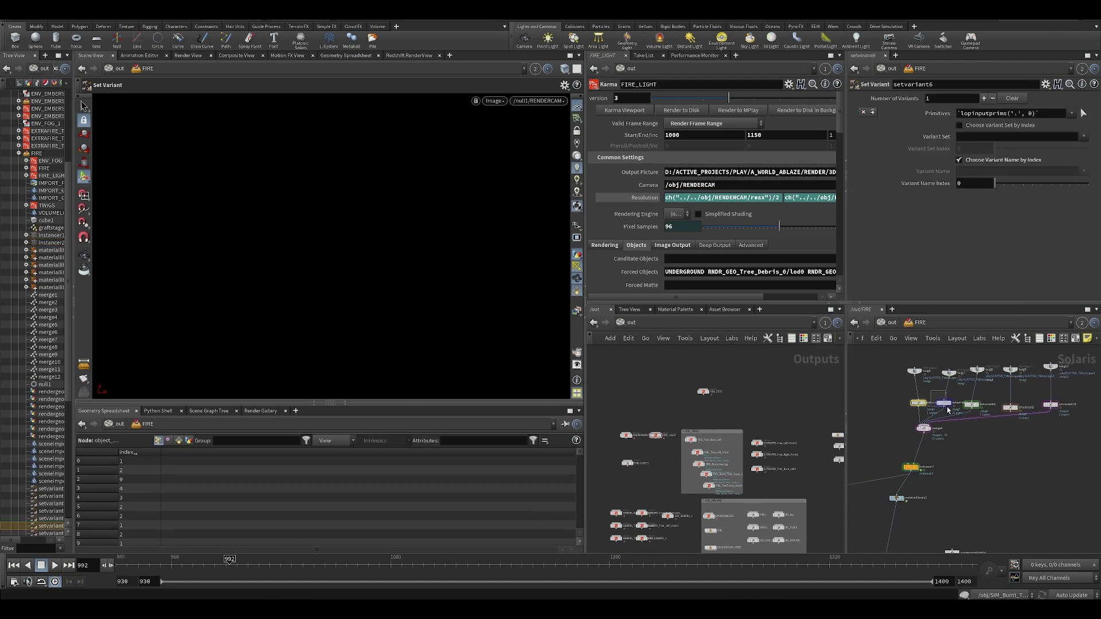
left_click(945, 405)
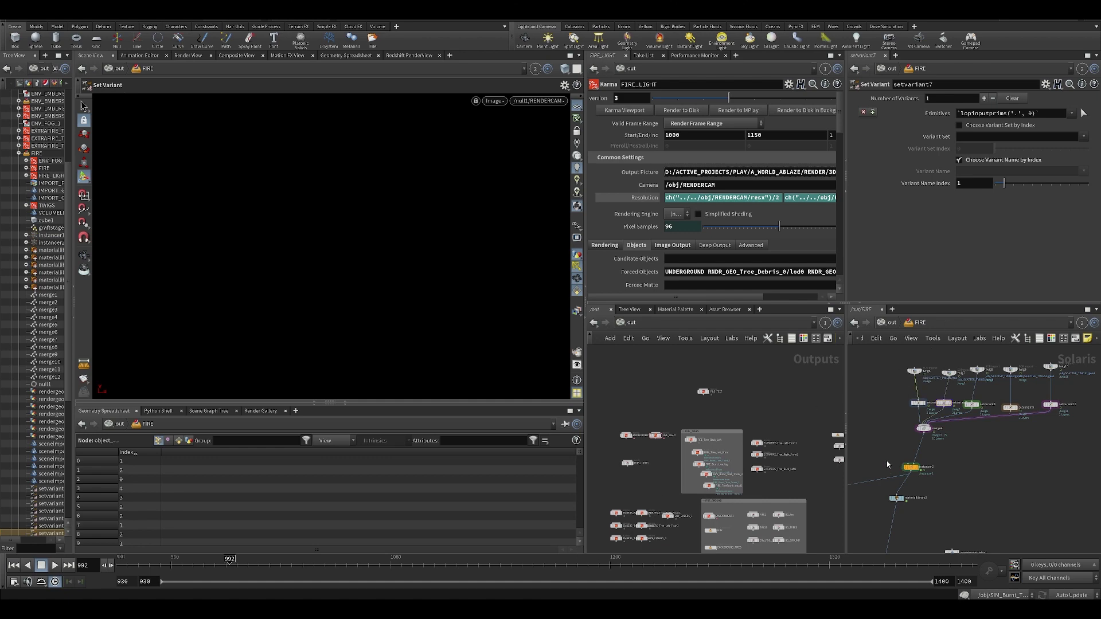
mouse_move(855, 431)
middle_mouse_down()
mouse_move(1077, 448)
mouse_move(875, 433)
middle_mouse_up()
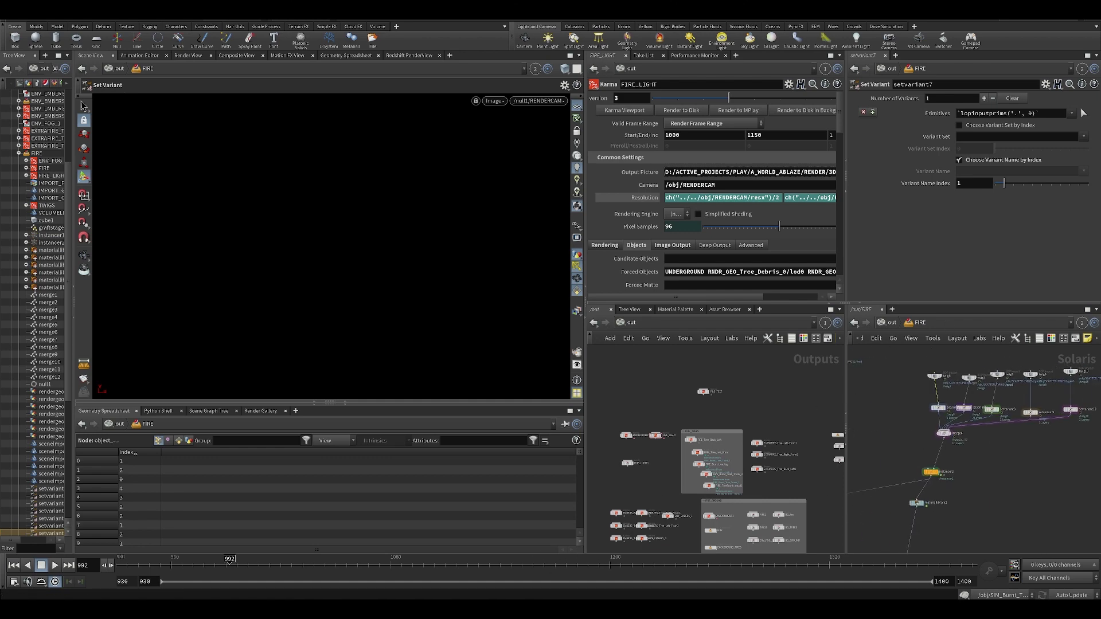
mouse_move(520, 608)
left_click(636, 574)
scroll(933, 507, "down", 2)
middle_click_drag(942, 499, 939, 474)
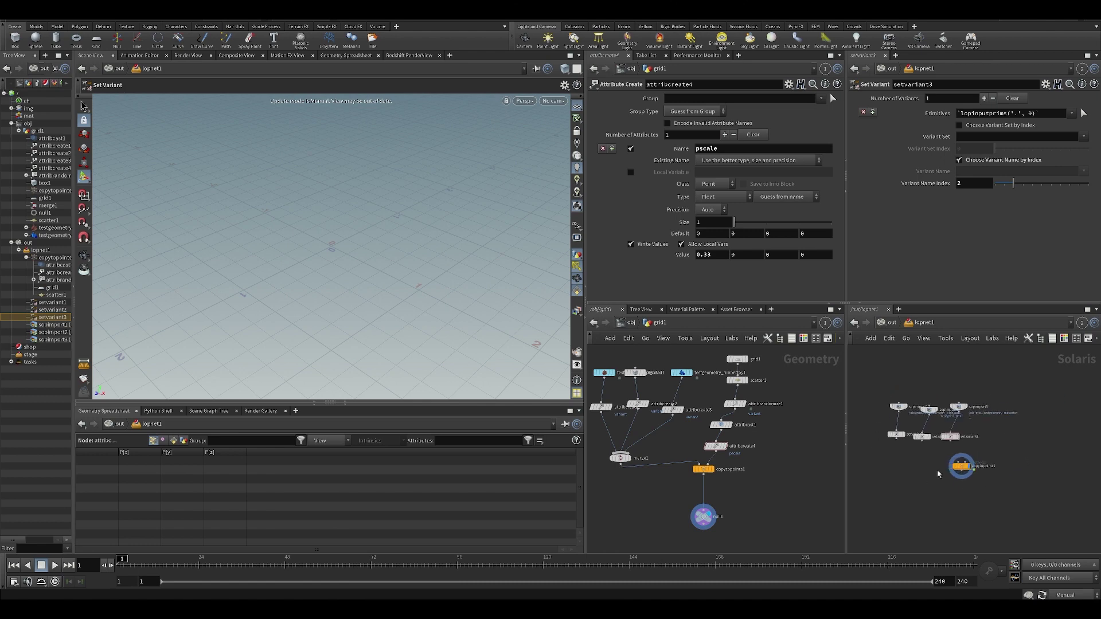
Step: Move copytopoints1 lower to make room and add a Merge node below the Set Variant nodes with setvariant1 as its first input
left_click_drag(960, 467, 958, 493)
mouse_move(519, 609)
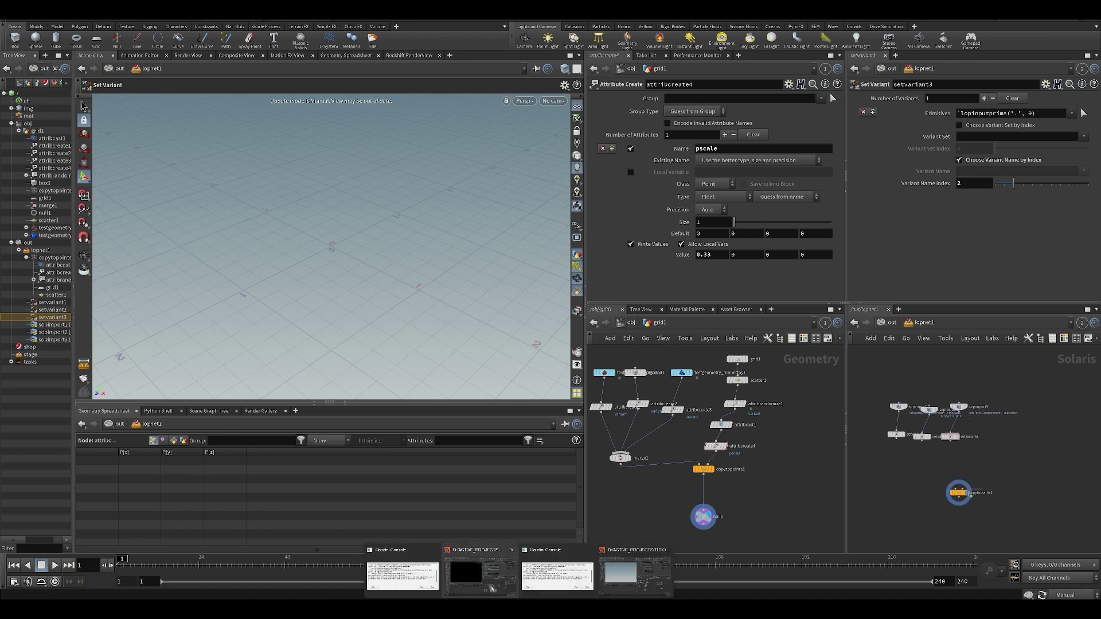
left_click(491, 579)
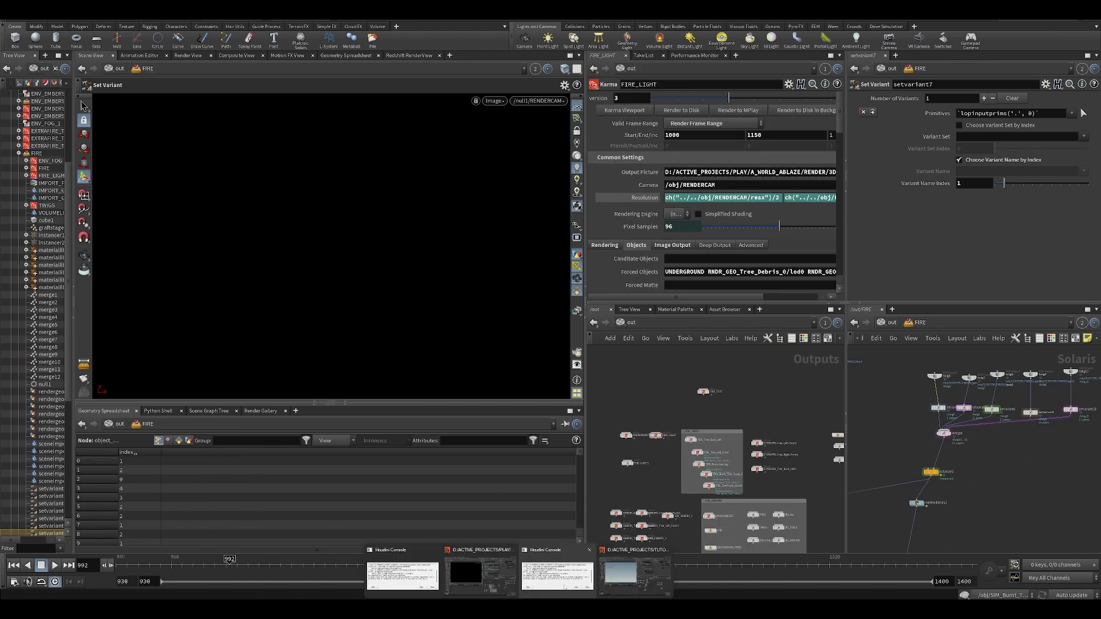
mouse_move(519, 609)
left_click(635, 574)
key("Tab")
type("mer")
key("Return")
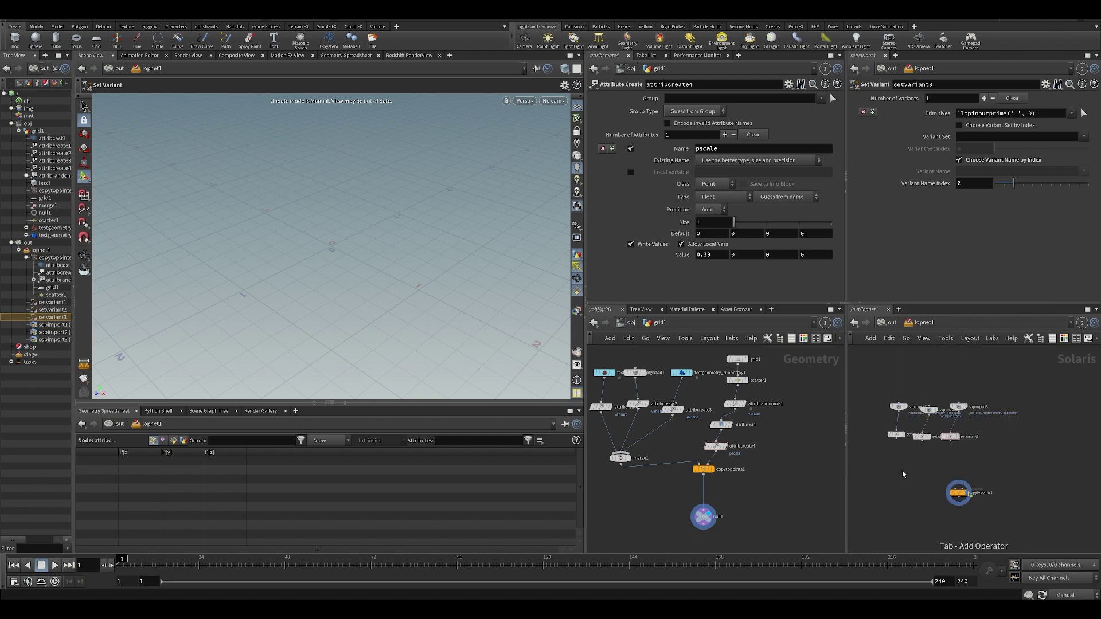
left_click(902, 472)
scroll(906, 464, "up", 3)
left_click_drag(890, 424, 896, 473)
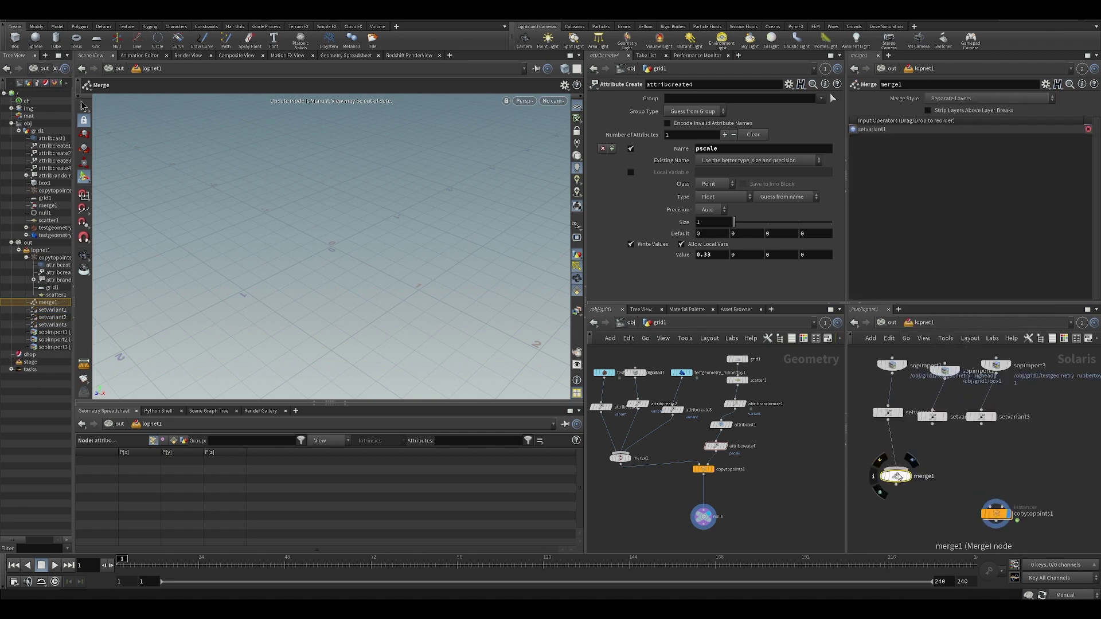
Step: Wire setvariant2 and setvariant3 into merge1 and save the scene, spacing copytopoints1 farther below
left_click_drag(933, 422, 903, 471)
left_click_drag(982, 423, 904, 471)
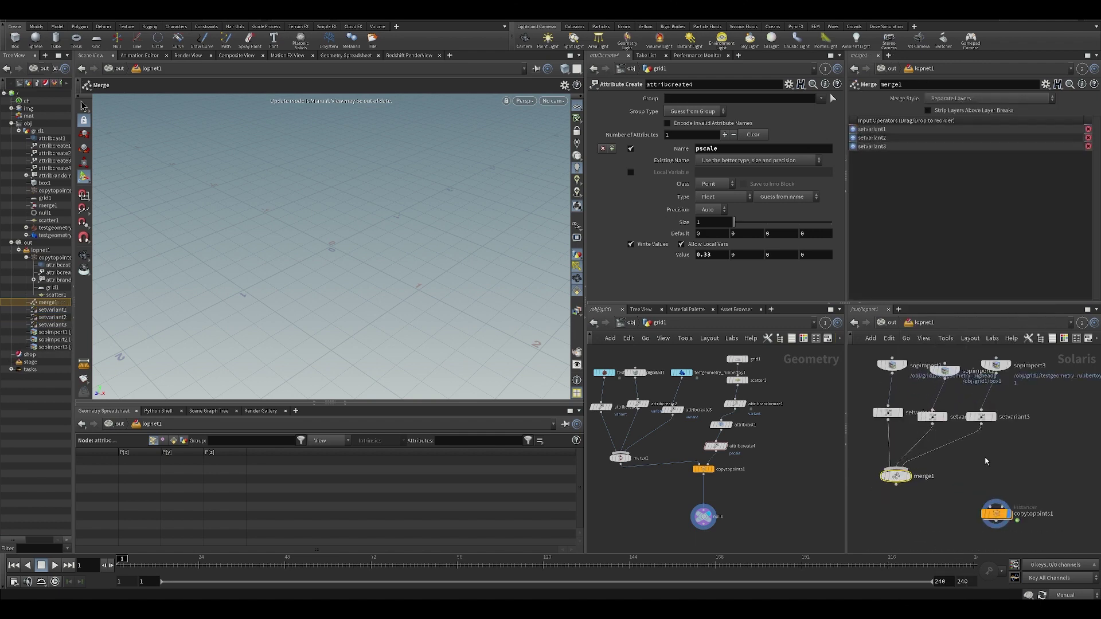
middle_click_drag(988, 460, 959, 432)
scroll(961, 434, "down", 3)
key("ctrl+s")
left_click_drag(966, 471, 960, 502)
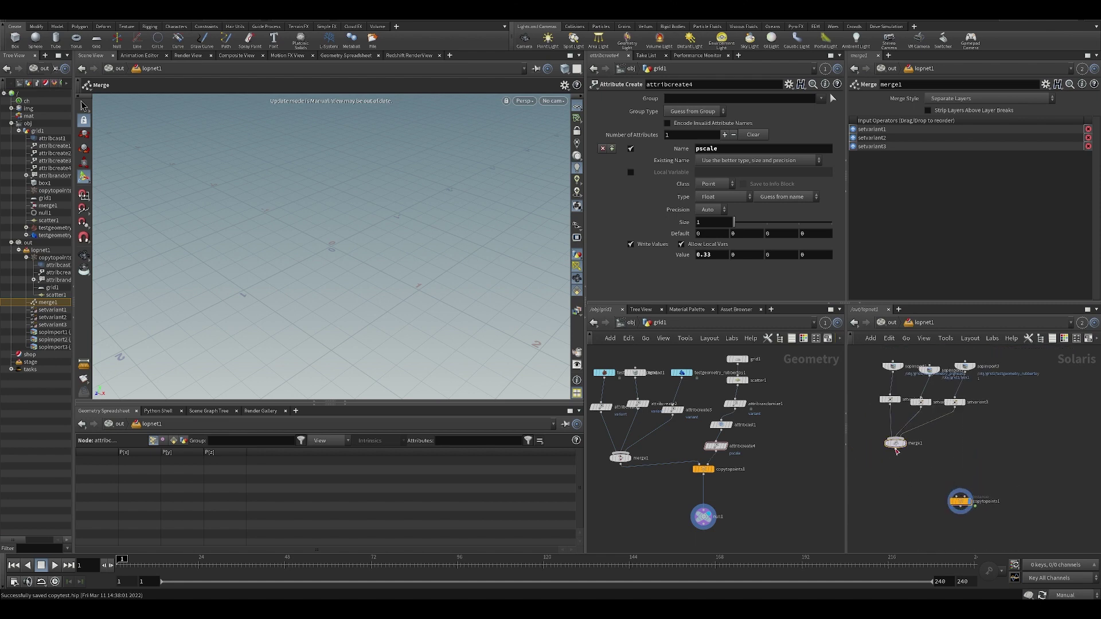
Step: Place the copytopoints1 instancer under merge1, wire merge1 into it, and force the scene to update
left_click_drag(898, 451, 919, 453)
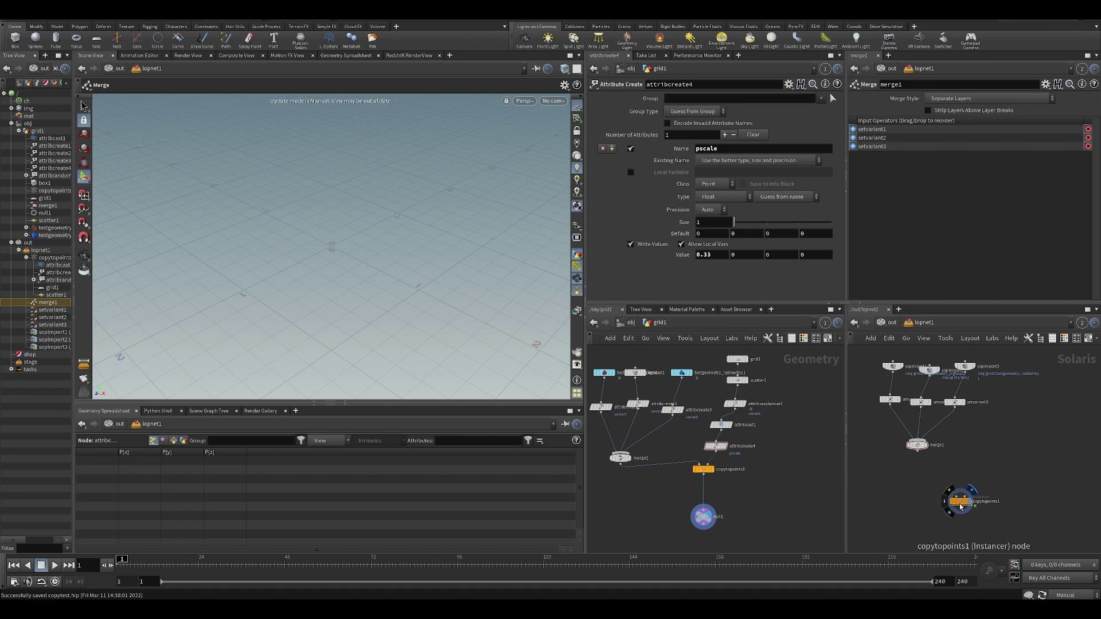
left_click_drag(960, 503, 920, 462)
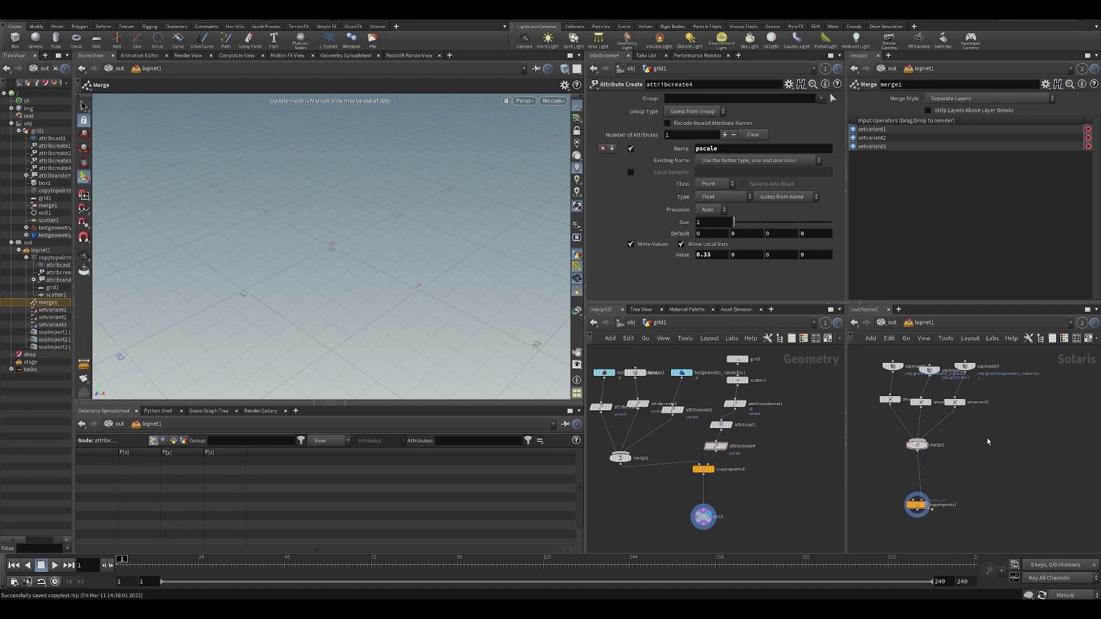
middle_click_drag(988, 442, 1010, 431)
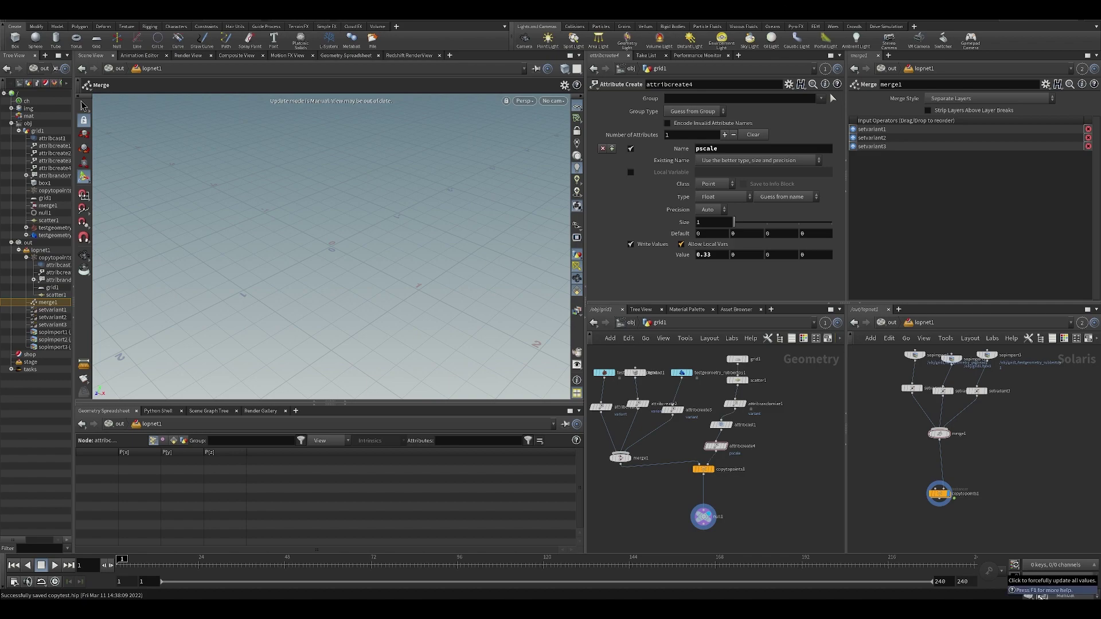
left_click(1041, 595)
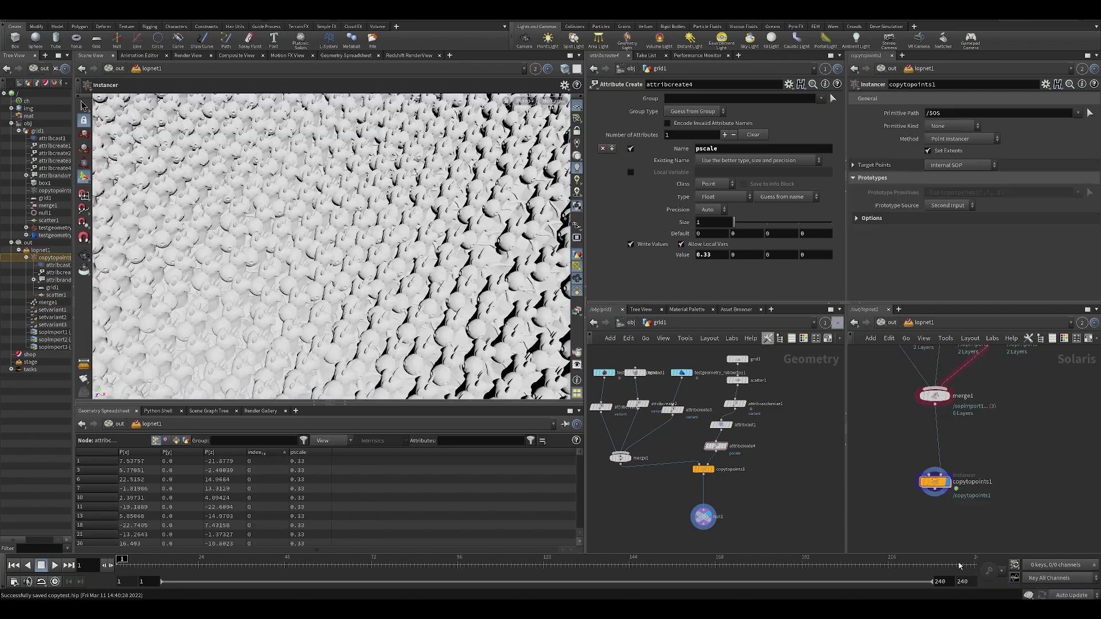
left_click_drag(499, 331, 405, 272, "alt")
right_click_drag(405, 272, 452, 255, "alt")
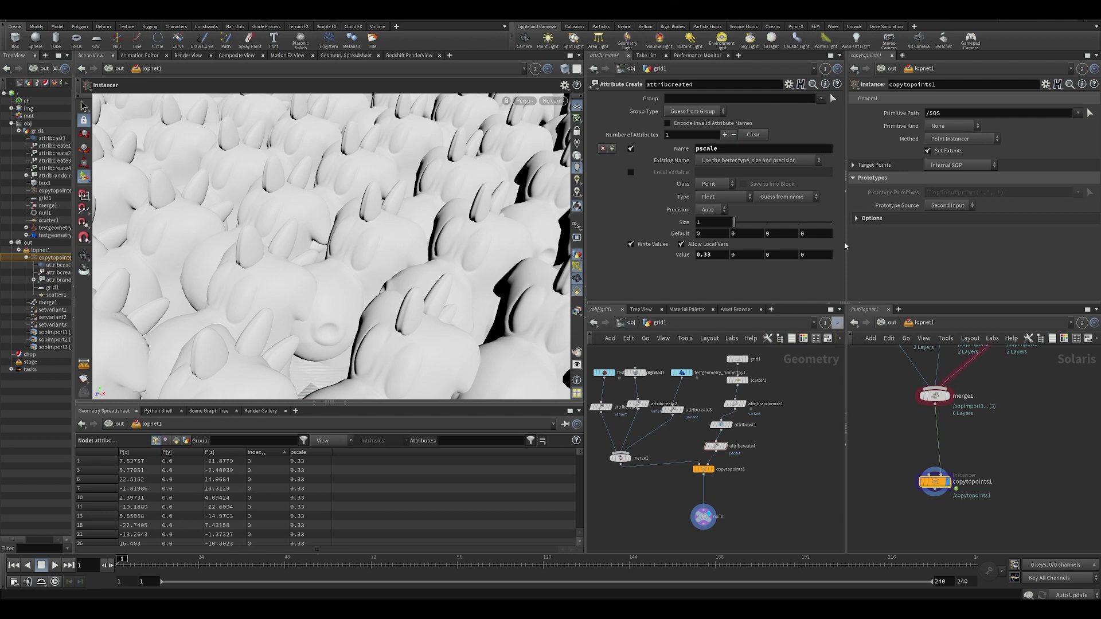
Step: Disable Use Entire Stage as Prototype in the instancer's options and set Prototype Index to Index Attribute
left_click(859, 218)
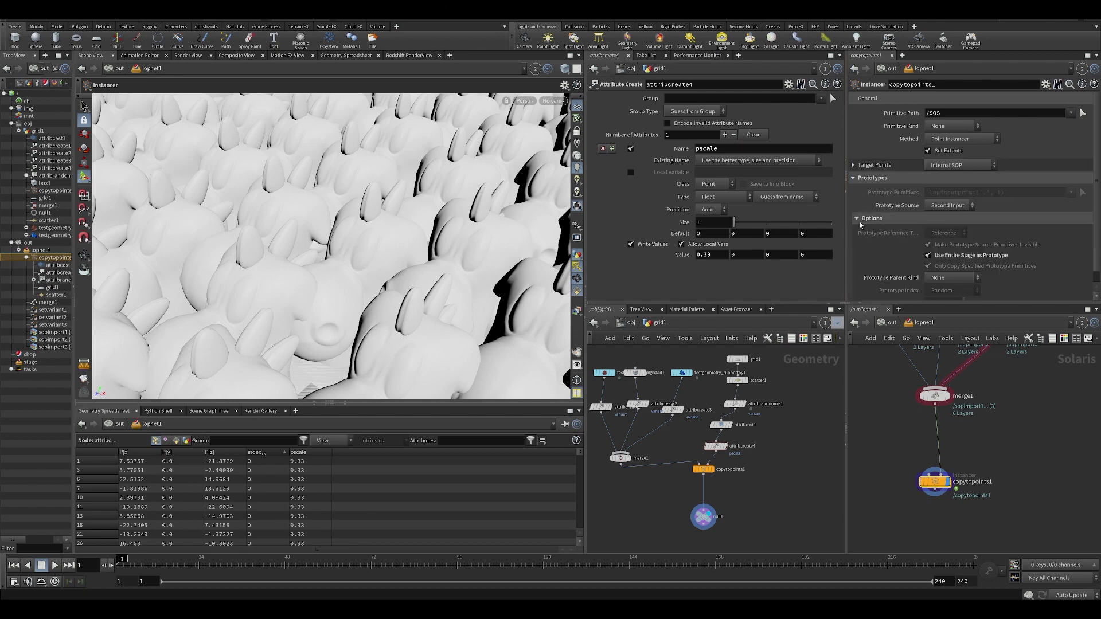
scroll(929, 254, "down", 1)
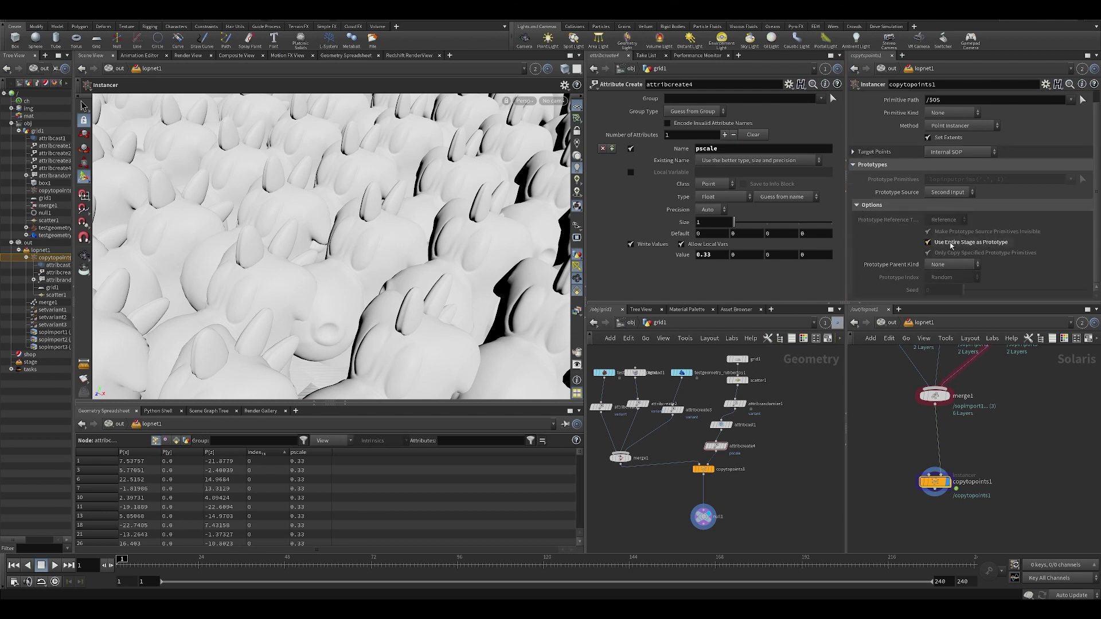
left_click(951, 244)
left_click(961, 277)
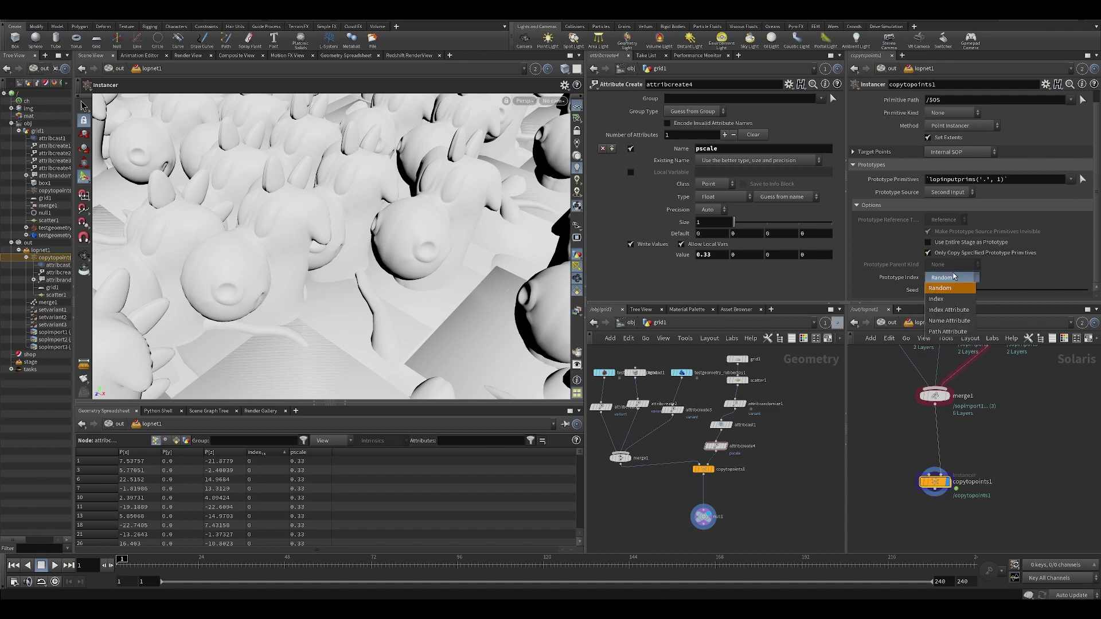
left_click(945, 311)
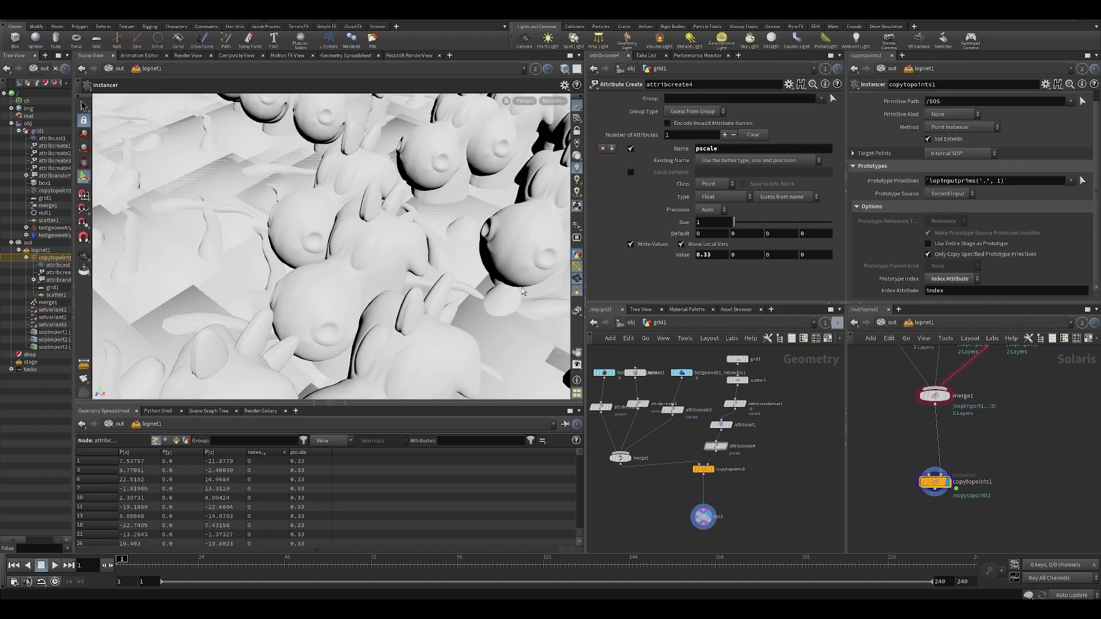
Step: Set the pscale value of attribcreate4 inside the copytopoints1 instancer to 0.1 and return to lopnet1
right_click_drag(459, 289, 396, 271, "alt")
double_click(930, 482)
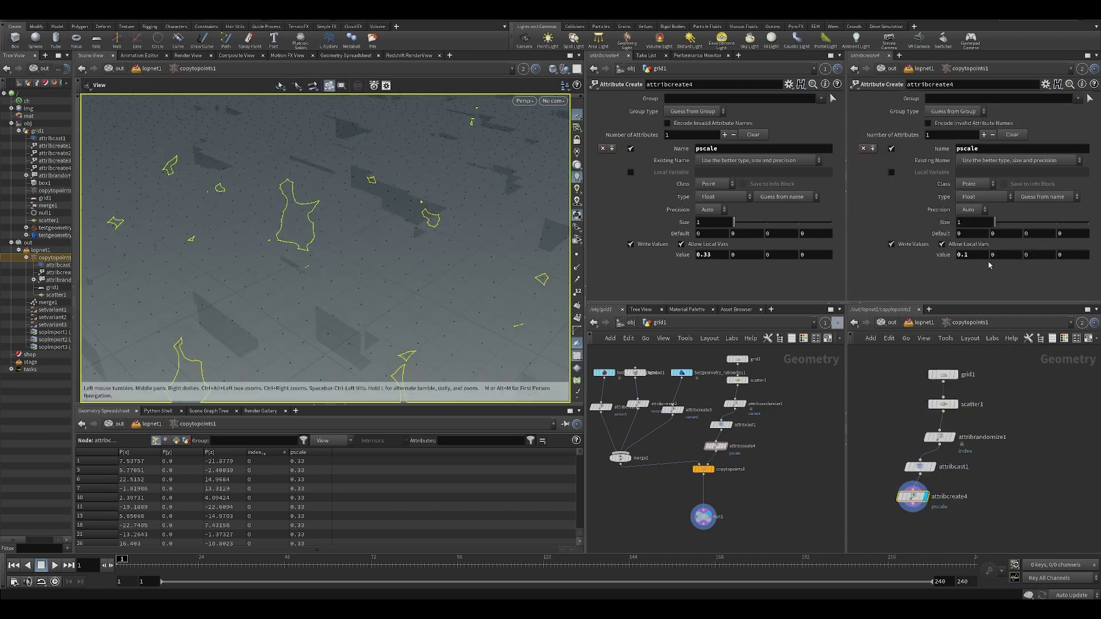
key("Return")
key("u")
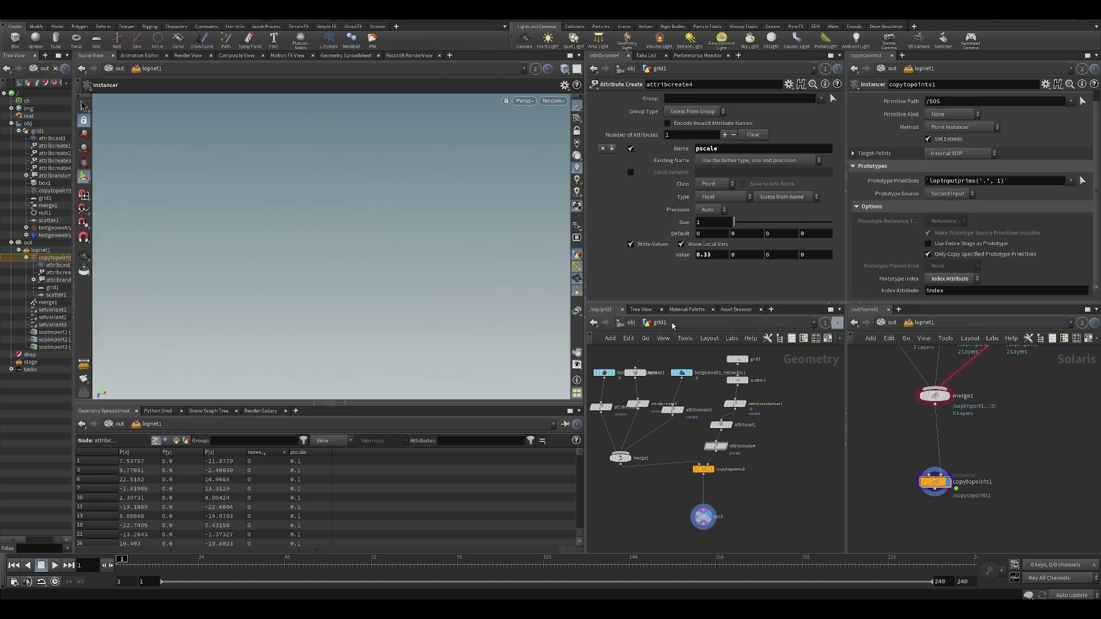
Step: Examine the scaled instances in the viewport up close and from a distance
left_click_drag(893, 474, 960, 509)
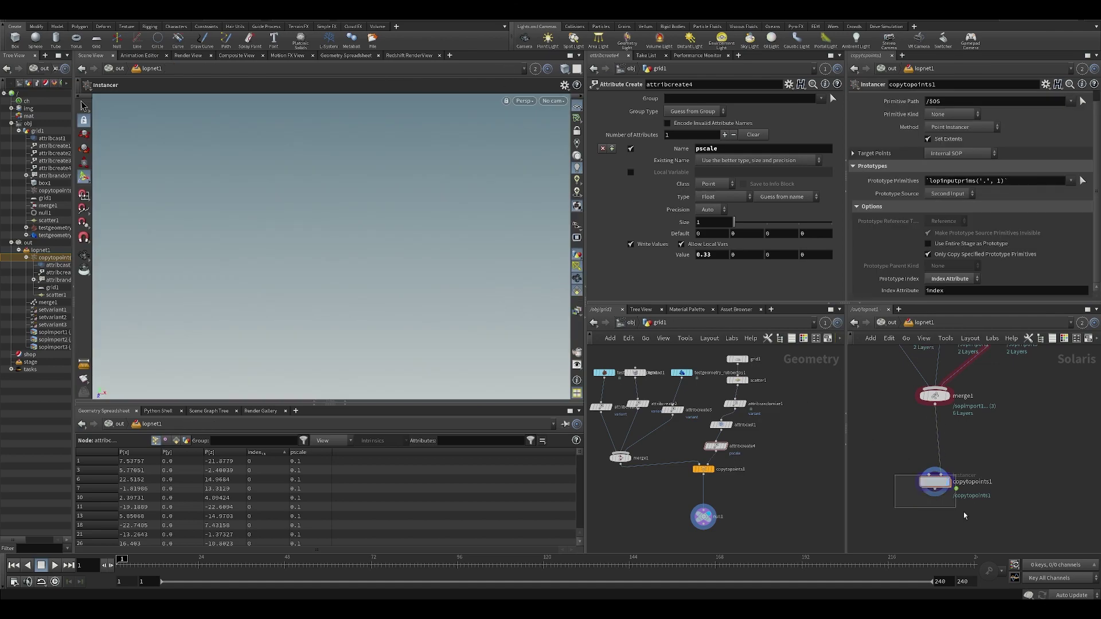
left_click_drag(425, 242, 352, 251, "alt")
scroll(338, 258, "up", 10)
scroll(338, 257, "up", 10)
scroll(337, 257, "down", 5)
scroll(333, 261, "up", 7)
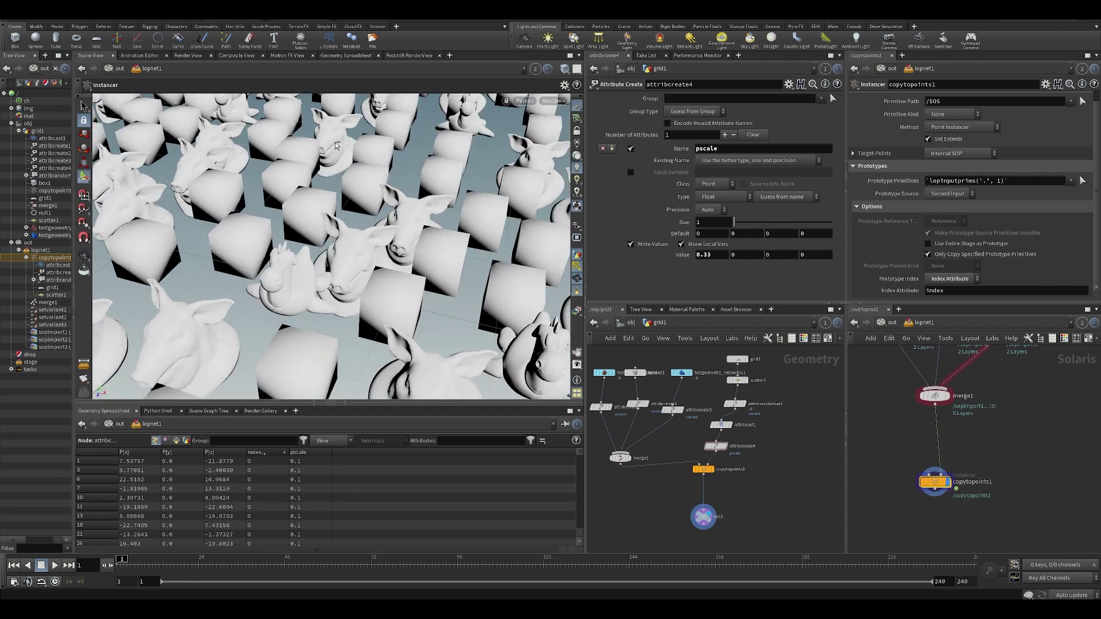
scroll(403, 279, "down", 10)
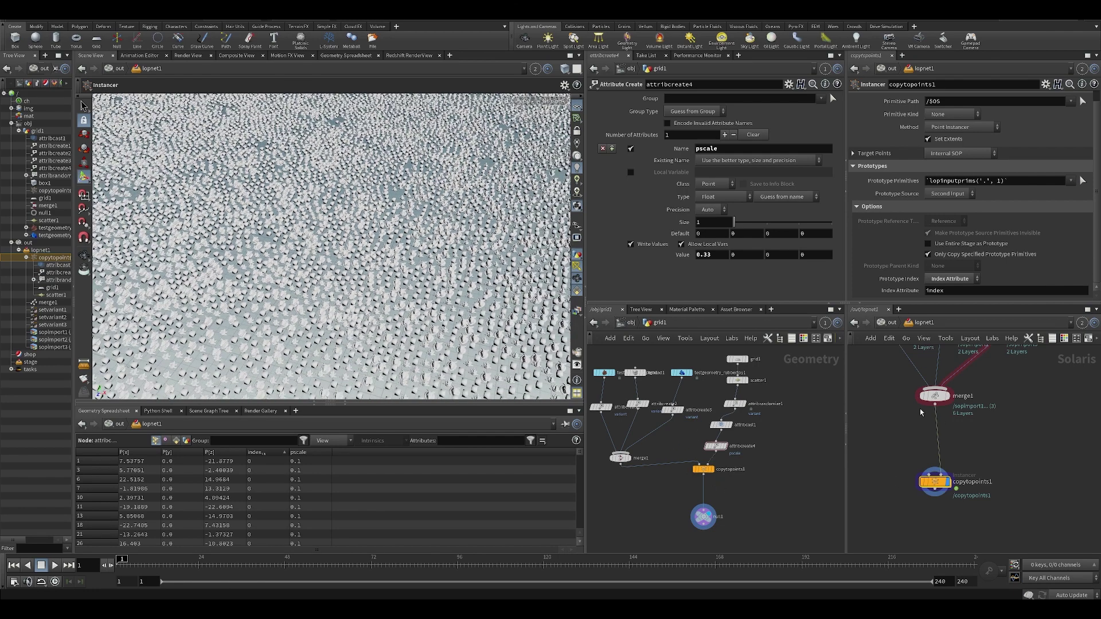
Step: Take the network editor showing the grid1 geometry to the copytopoints1 network inside lopnet1 under out
key("u")
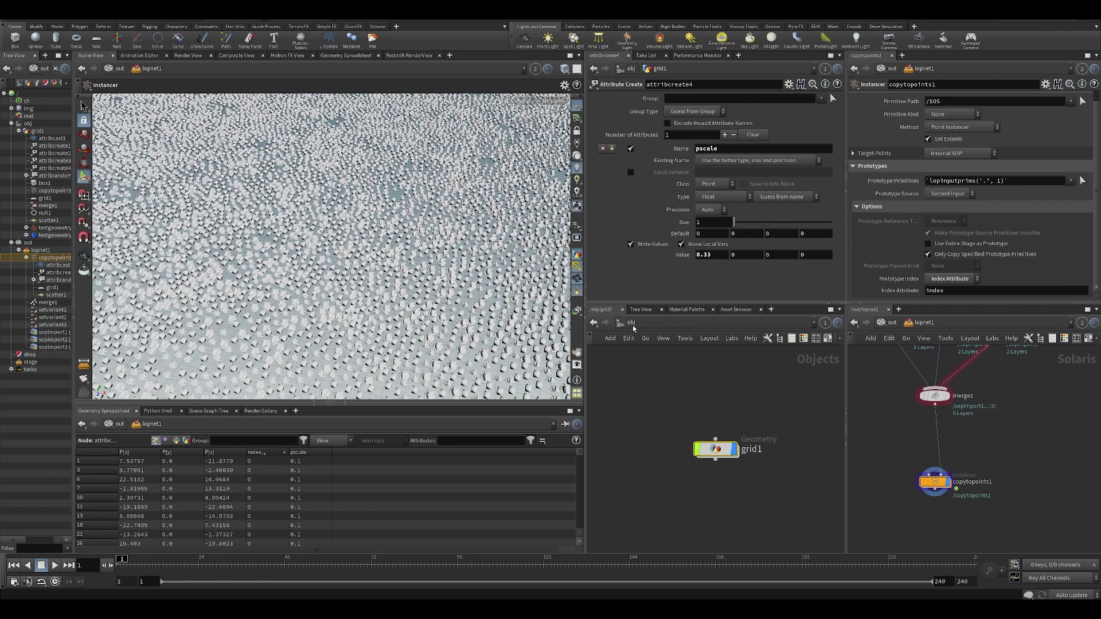
left_click(631, 322)
left_click(652, 386)
double_click(719, 449)
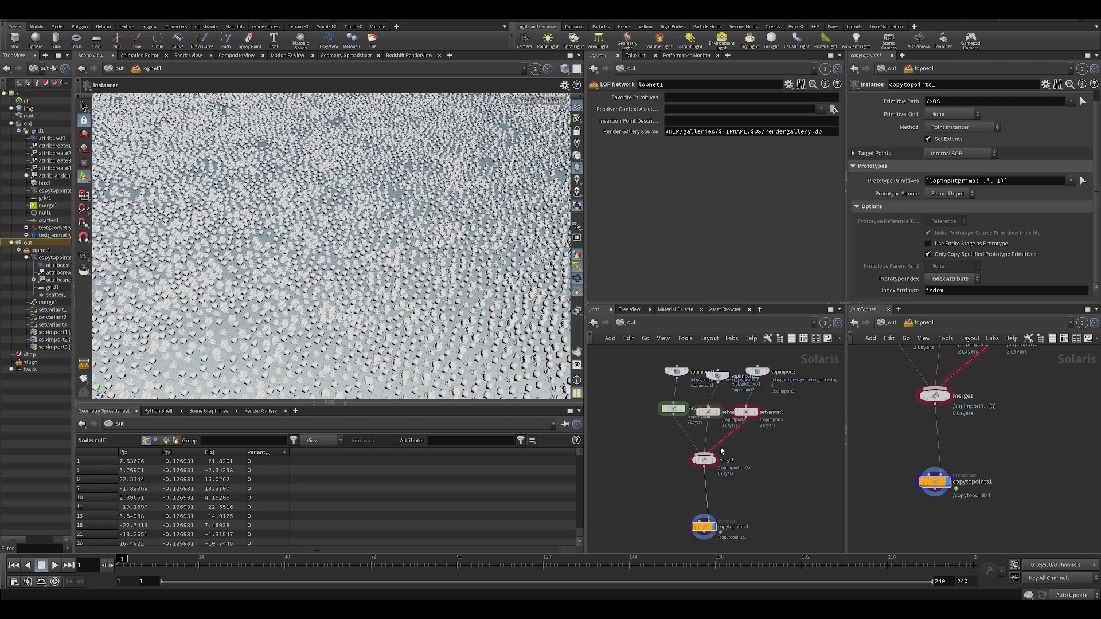
double_click(702, 530)
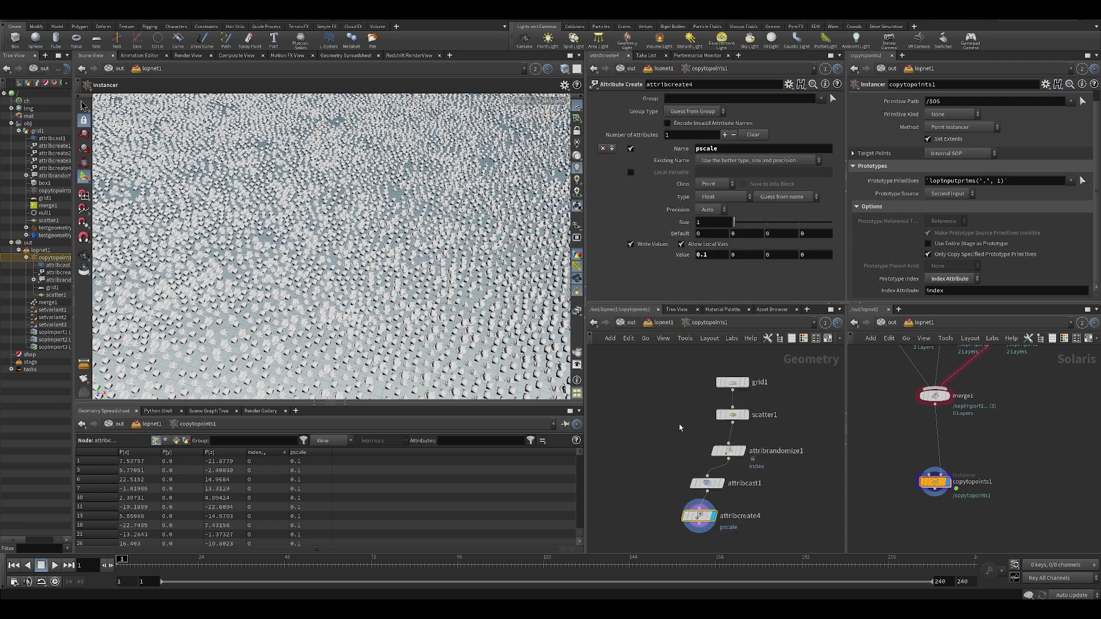
Step: Set the Force Total Count of scatter1 to 40000
left_click_drag(691, 200, 644, 201)
type("40000")
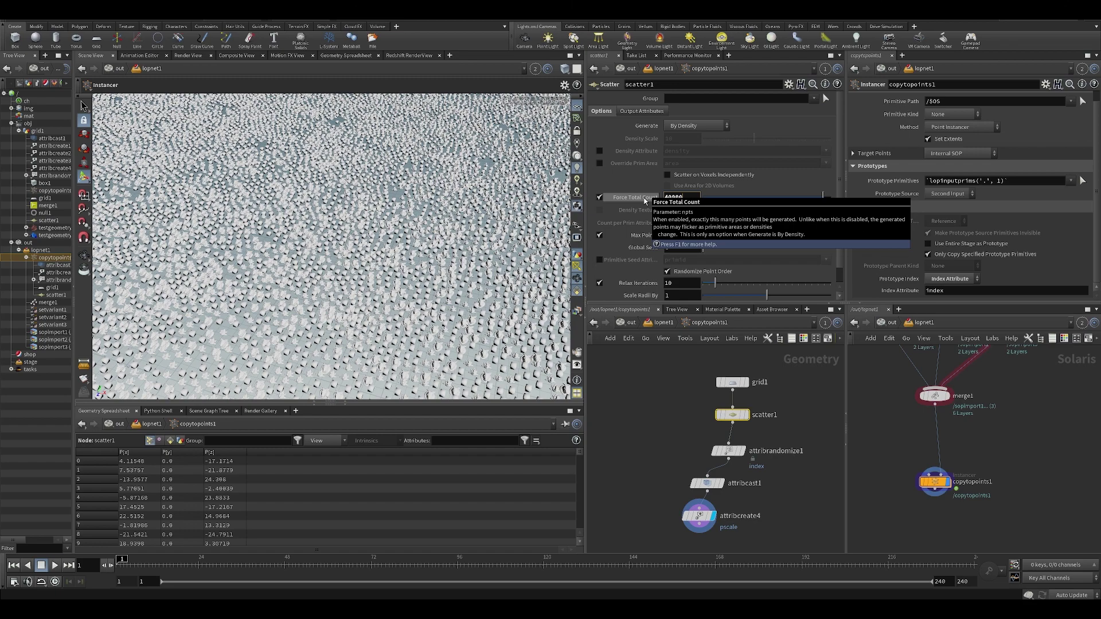
key("Return")
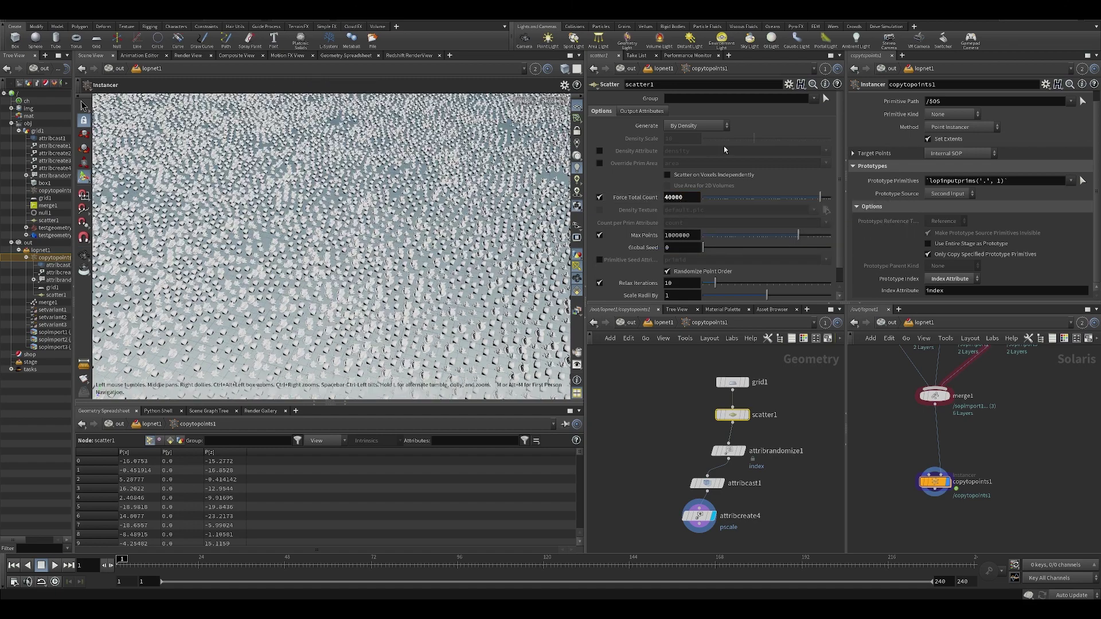
left_click_drag(823, 201, 823, 202)
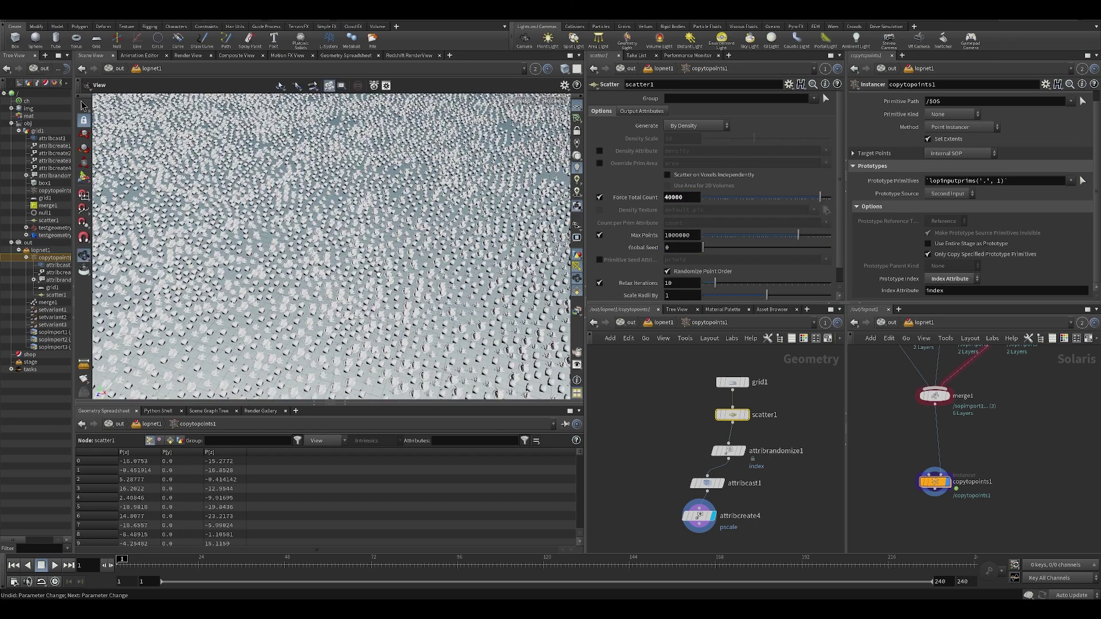
key("ctrl+z")
left_click_drag(933, 488, 925, 482)
scroll(957, 447, "down", 8)
scroll(906, 430, "up", 6)
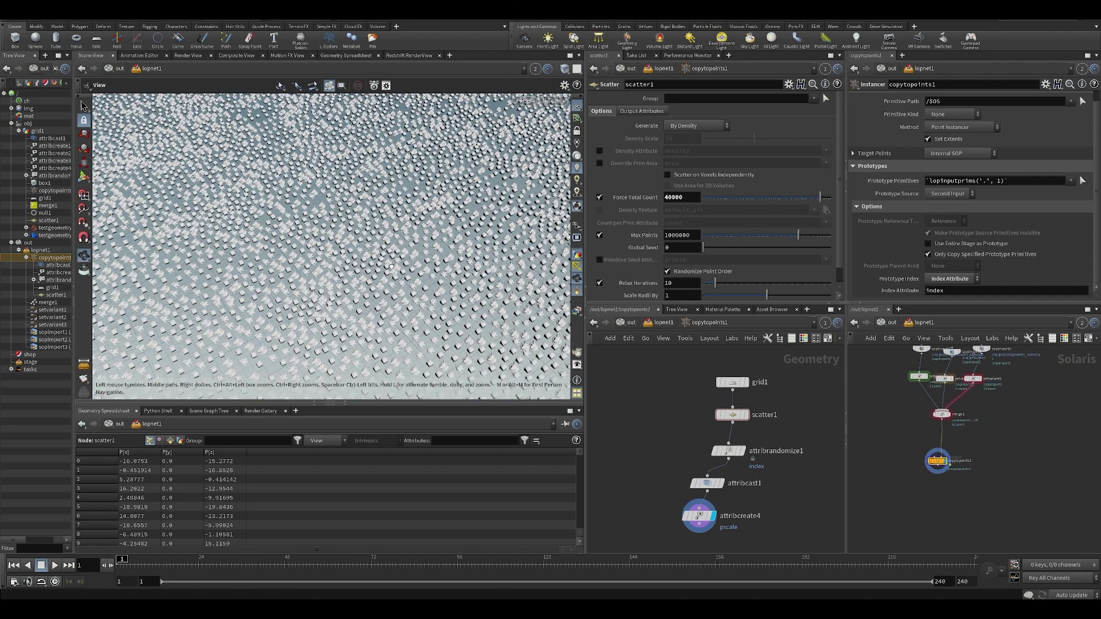
Step: Switch to the A_WORLD_ABLAZE_TUTORIAL_V001 scene and examine how the instancers, merges and render nodes connect in its FIRE network
left_click(492, 582)
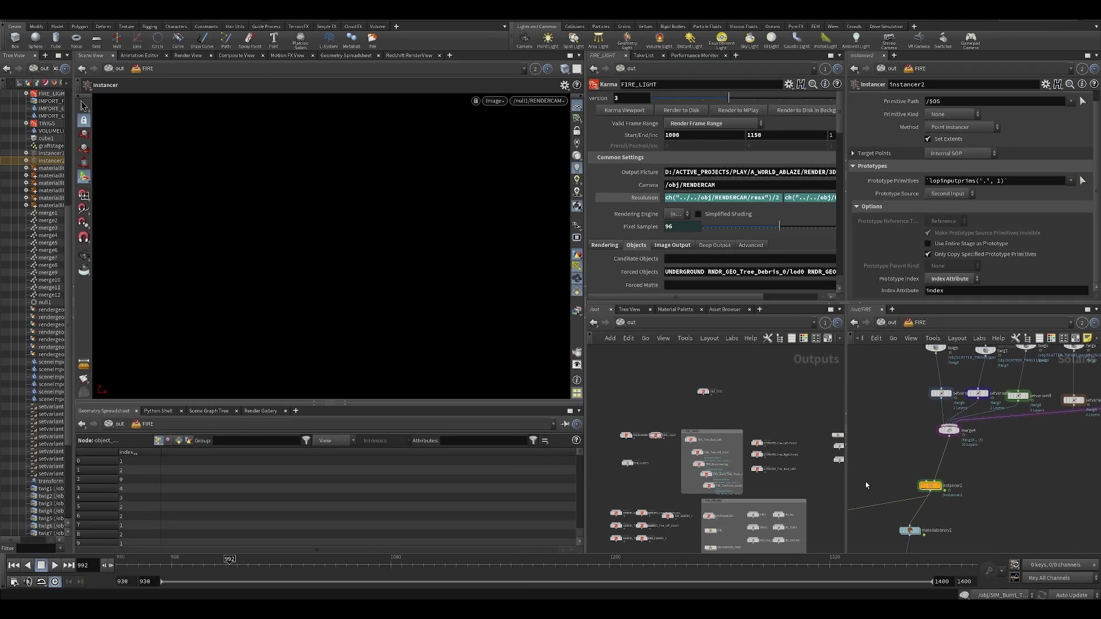
scroll(1051, 431, "down", 3)
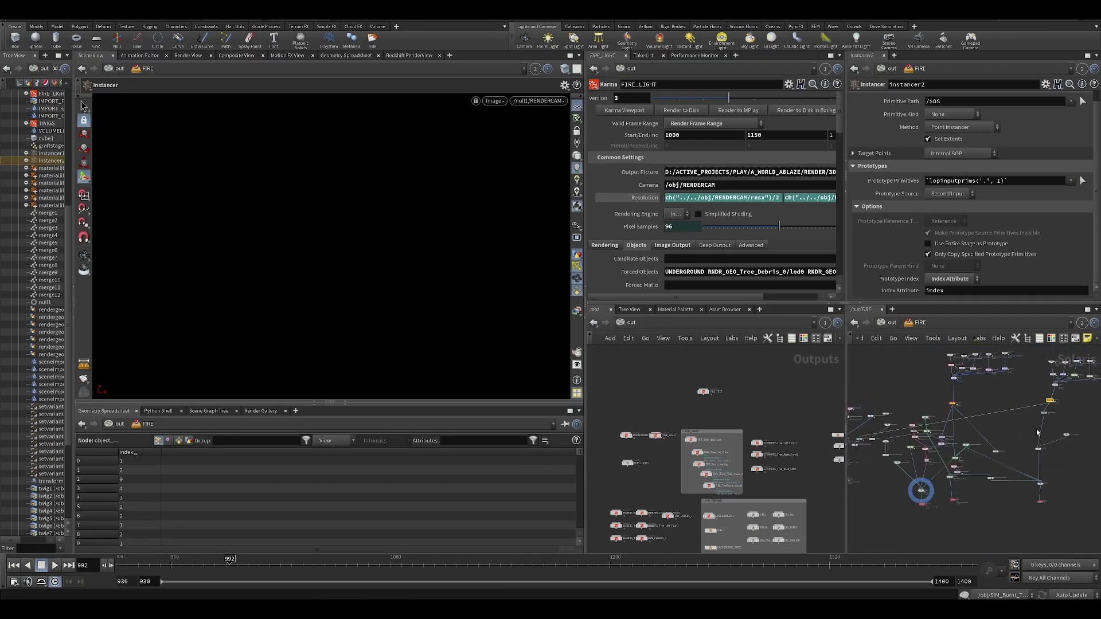
scroll(1013, 426, "up", 5)
middle_click_drag(1013, 426, 897, 470)
scroll(931, 411, "up", 4)
left_click_drag(970, 470, 969, 471)
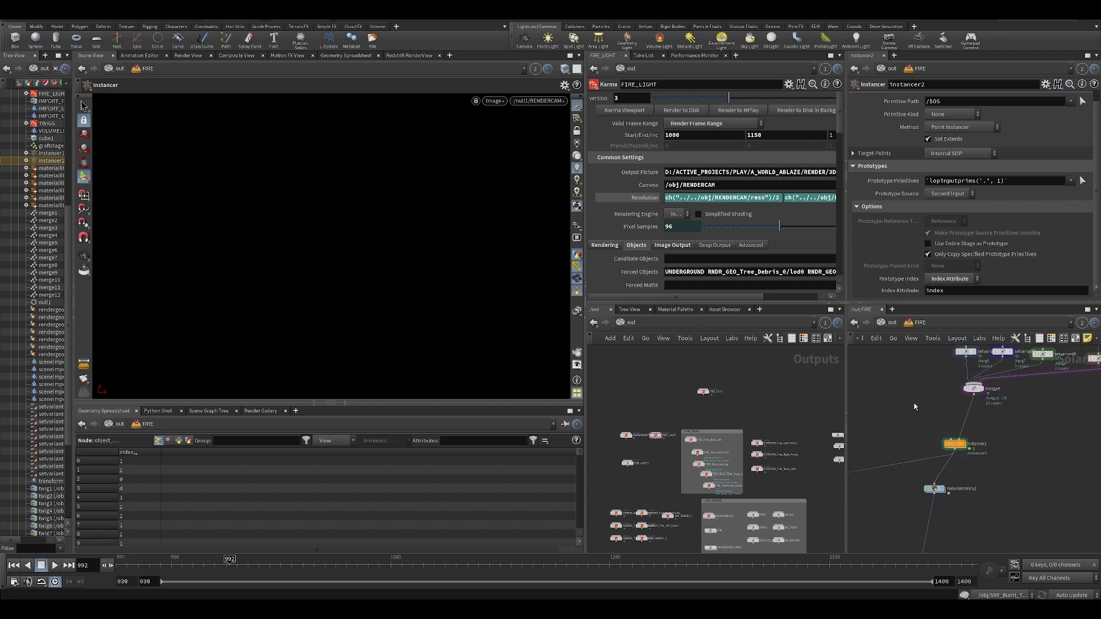
scroll(1003, 425, "down", 4)
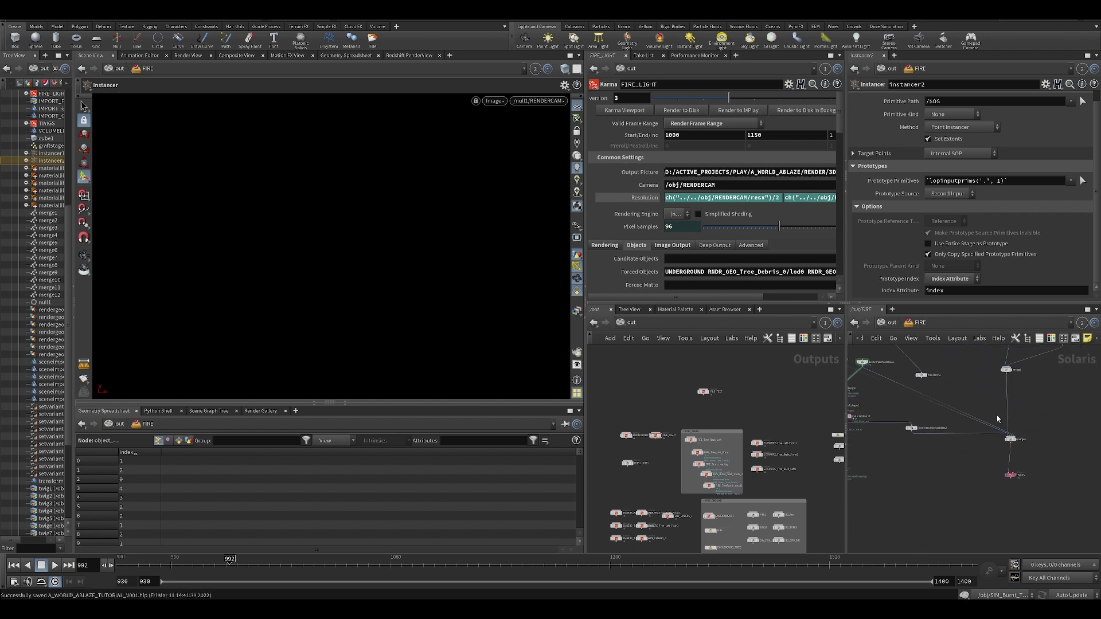
middle_click_drag(997, 415, 1016, 372)
middle_click_drag(946, 396, 993, 437)
scroll(930, 427, "up", 1)
scroll(929, 427, "up", 2)
middle_click_drag(929, 427, 1030, 472)
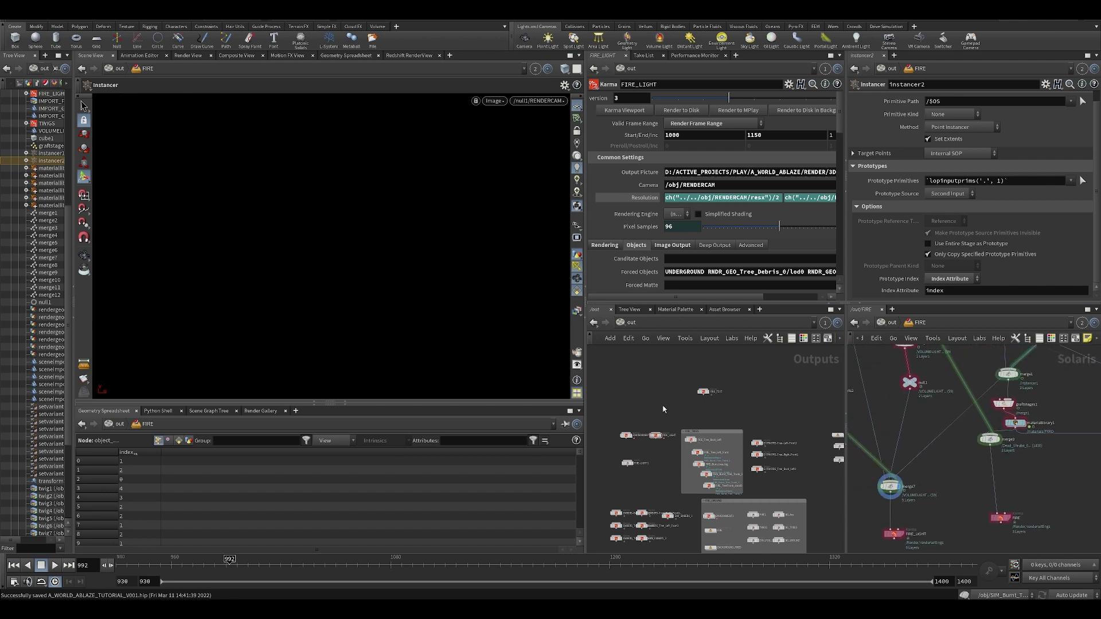
Step: Switch the network editor showing the out level to the obj level
left_click(635, 325)
scroll(914, 419, "down", 5)
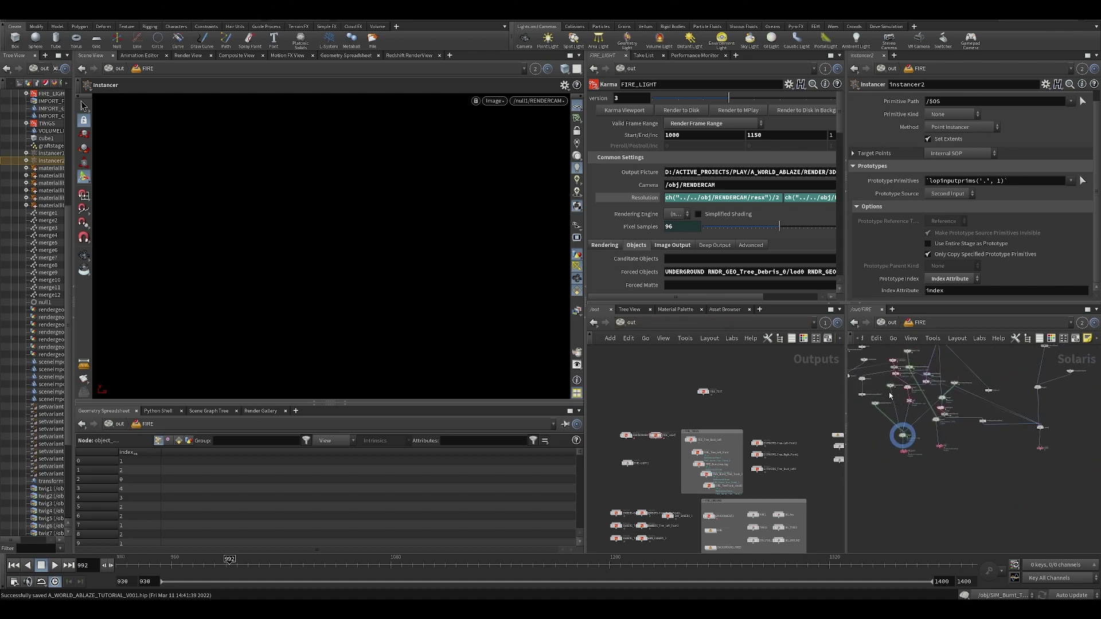
left_click(672, 325)
left_click(678, 360)
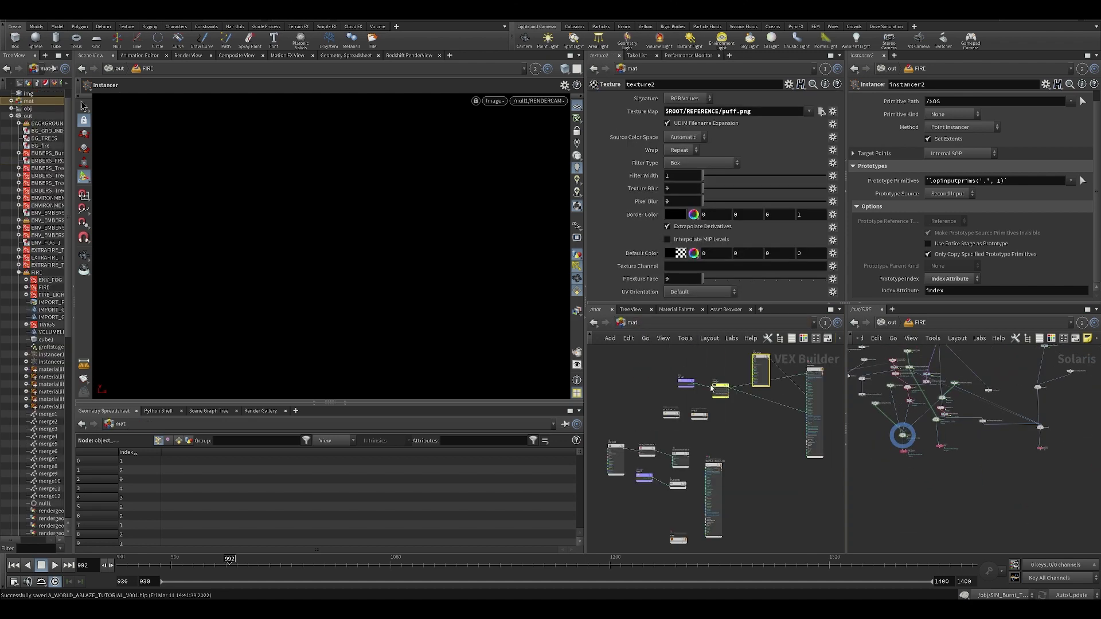
left_click(671, 324)
left_click(671, 370)
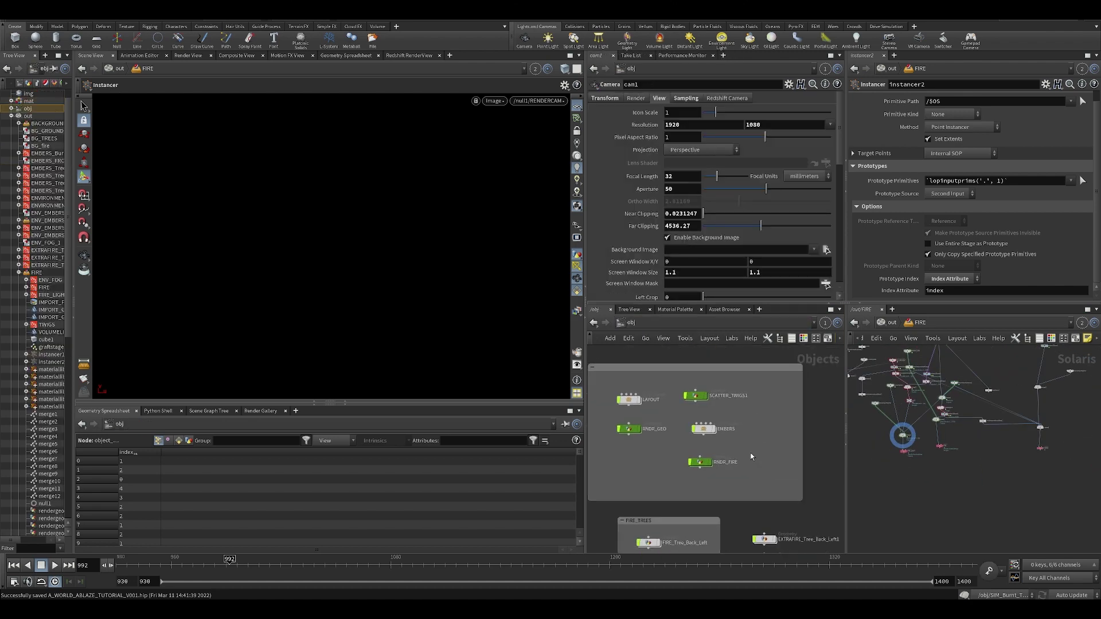
Step: Open the RNDR_SHRUBS geometry network inside the Dead_Shrubs_0 subnetwork
scroll(744, 457, "up", 3)
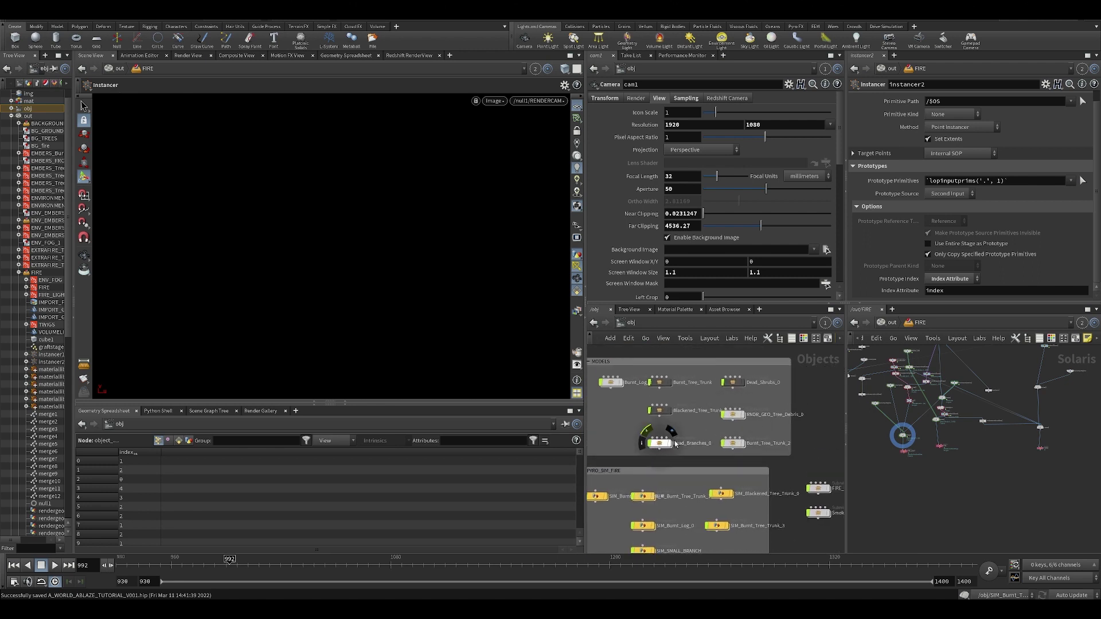
left_click_drag(671, 411, 649, 418)
double_click(737, 388)
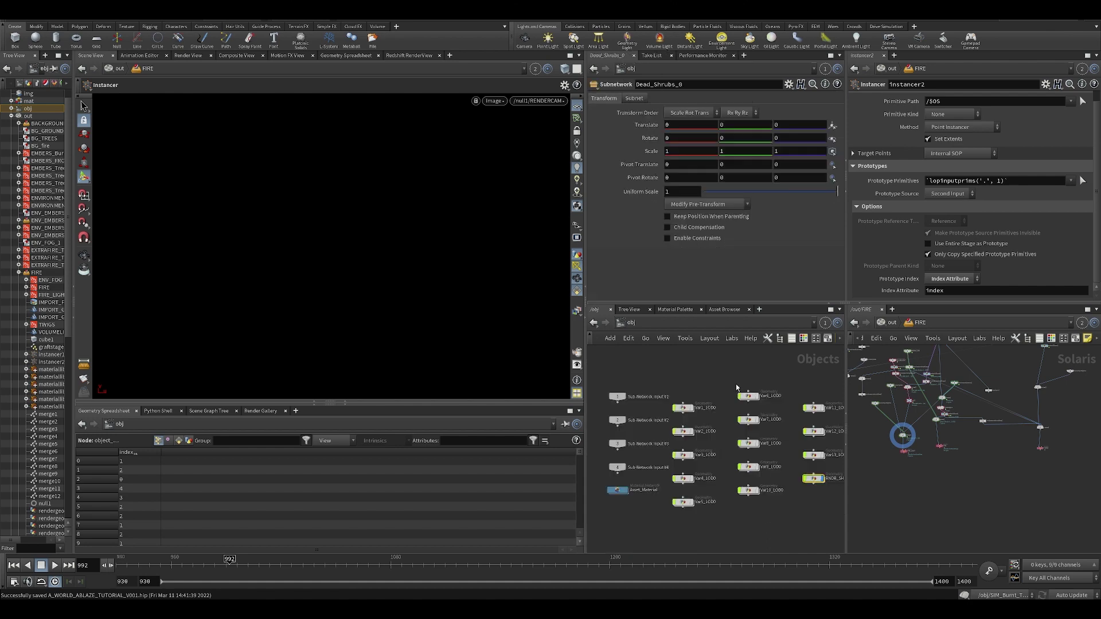
left_click(814, 482)
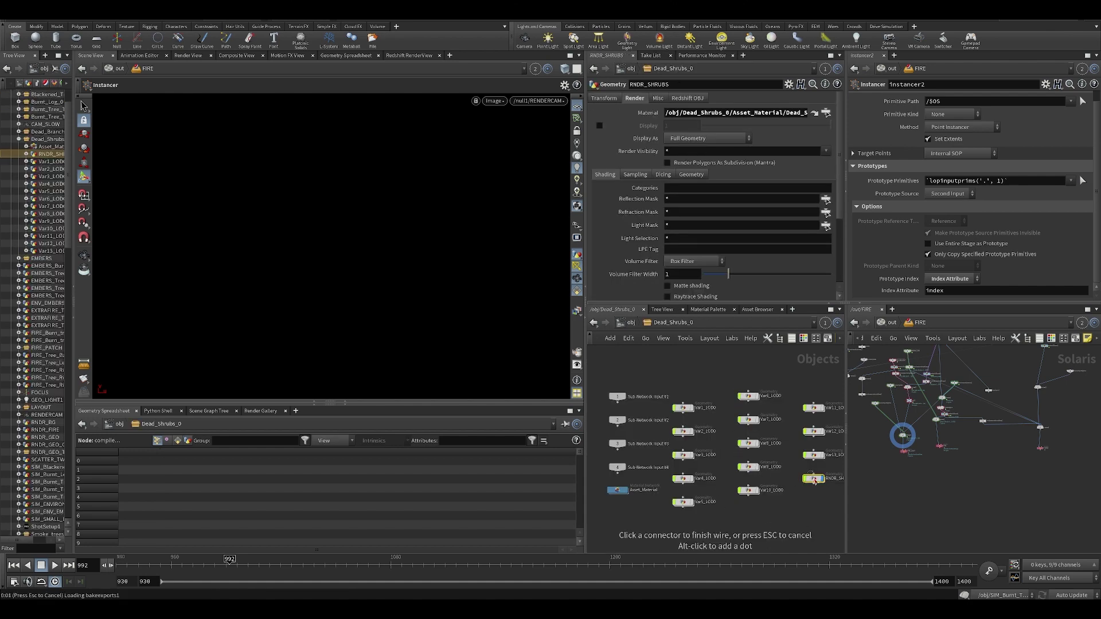
double_click(809, 478)
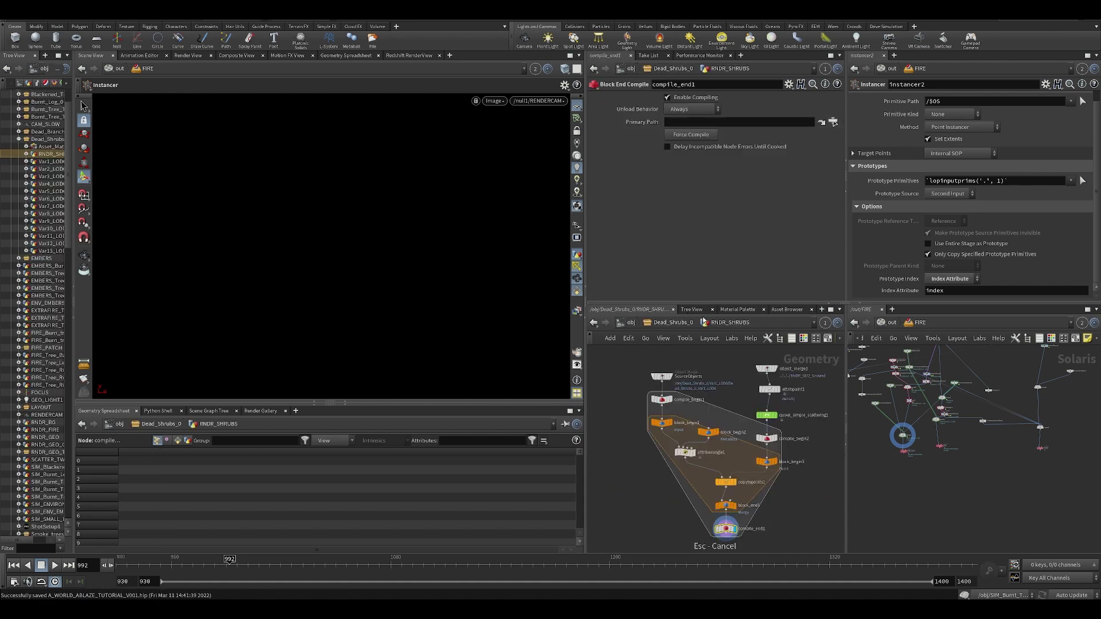
Step: Link the scene viewport to pane group 1 so it displays the RNDR_SHRUBS geometry
left_click(535, 69)
left_click(545, 121)
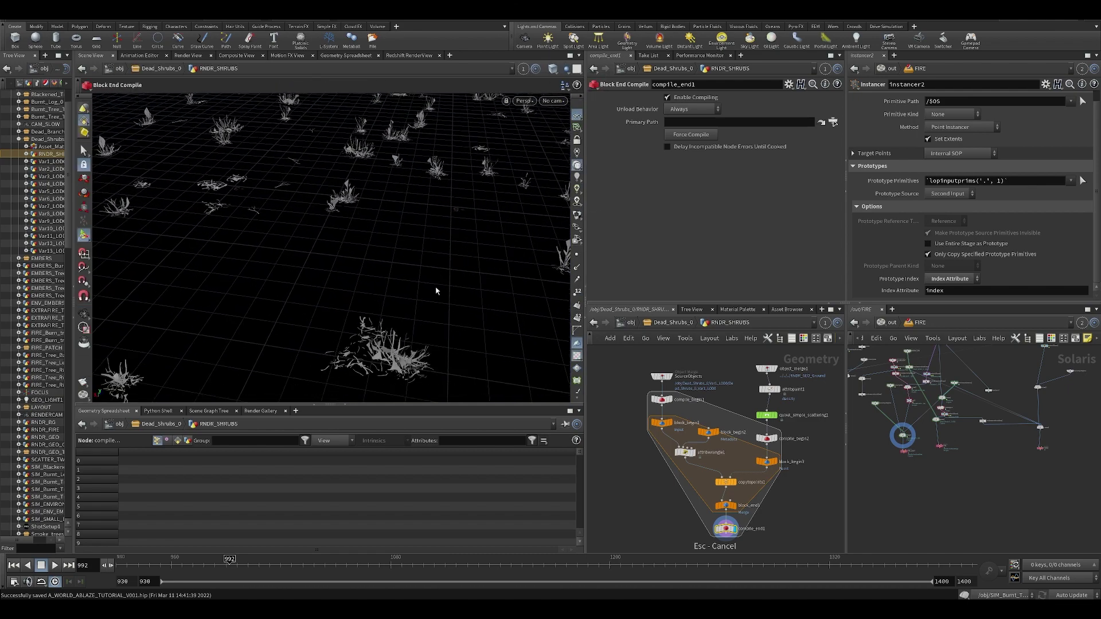
middle_click_drag(796, 482, 769, 412)
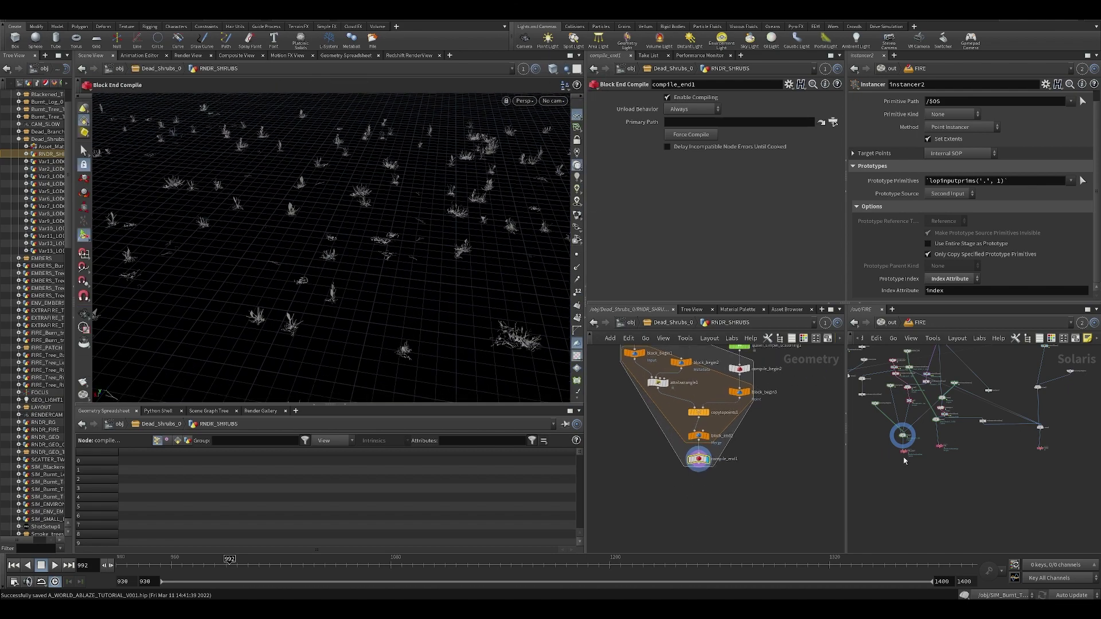
Step: Return from the FIRE network to the out level and examine how the fire, ember and environment render nodes are organised
middle_click_drag(904, 459, 903, 477)
left_click(889, 324)
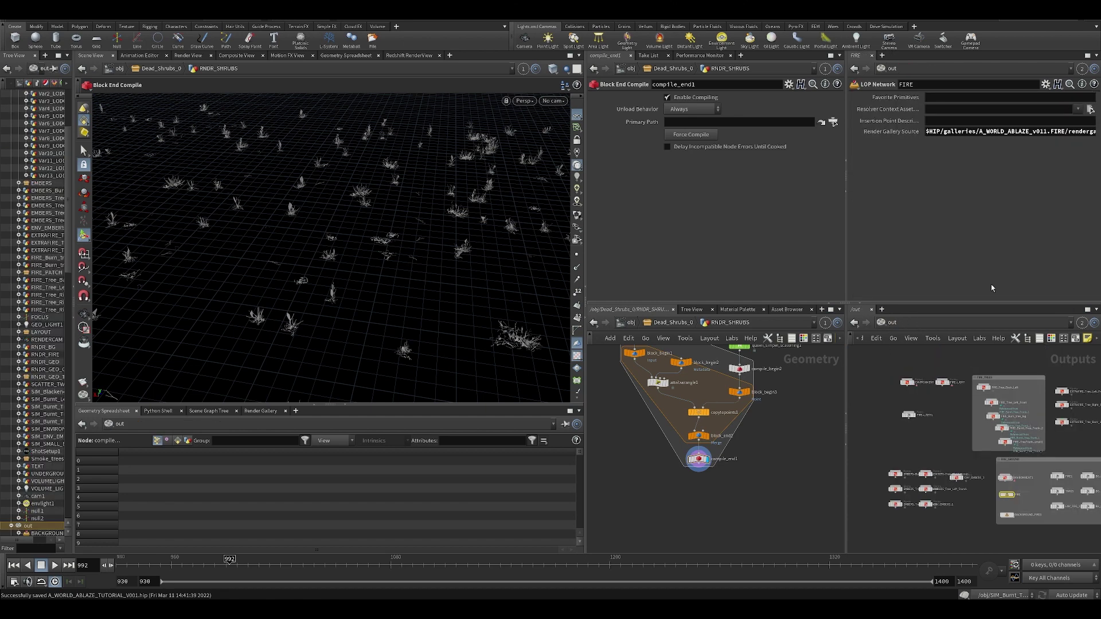
left_click(969, 427)
middle_click_drag(970, 426, 930, 430)
middle_click_drag(1062, 440, 1042, 461)
scroll(1038, 458, "down", 2)
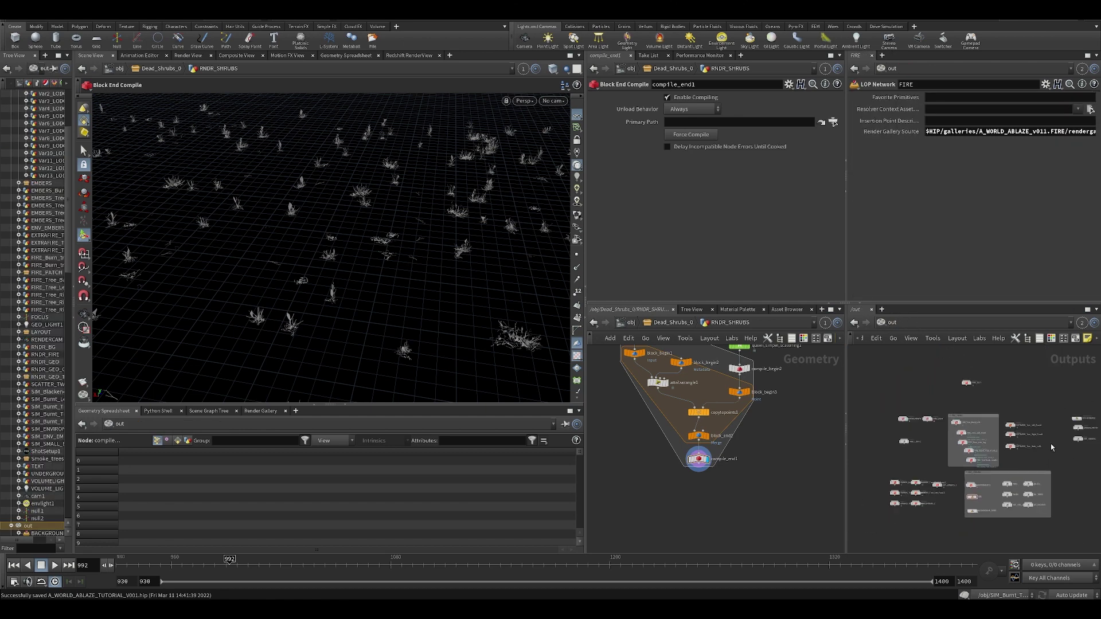
scroll(1052, 447, "up", 5)
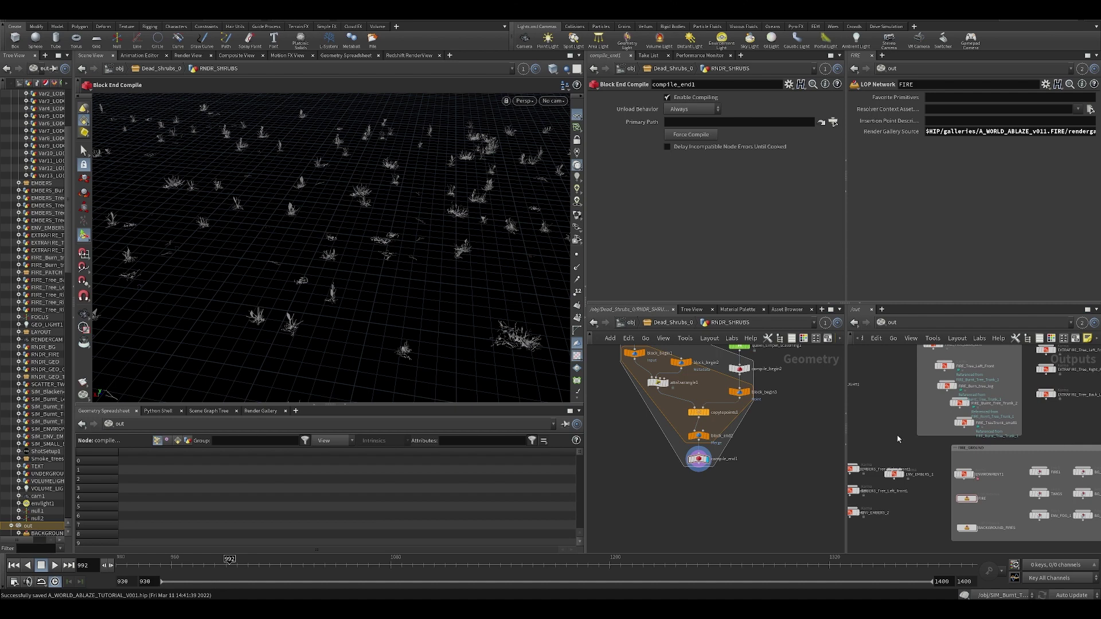
middle_click_drag(874, 410, 828, 446)
scroll(900, 453, "down", 3)
middle_click_drag(958, 453, 1014, 469)
scroll(901, 449, "up", 4)
mouse_move(880, 471)
middle_mouse_down()
mouse_move(946, 455)
mouse_move(987, 417)
middle_mouse_up()
mouse_move(896, 426)
middle_mouse_down()
mouse_move(924, 411)
mouse_move(990, 406)
middle_mouse_up()
mouse_move(865, 370)
middle_mouse_down()
mouse_move(928, 419)
mouse_move(834, 422)
middle_mouse_up()
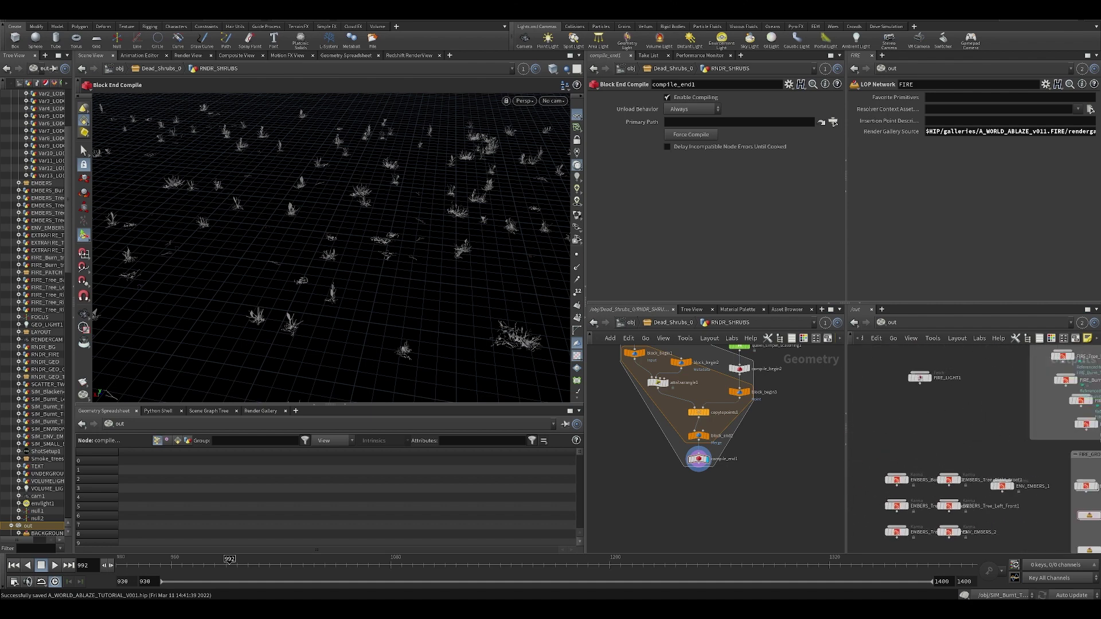
middle_click_drag(954, 360, 855, 343)
left_click(903, 468)
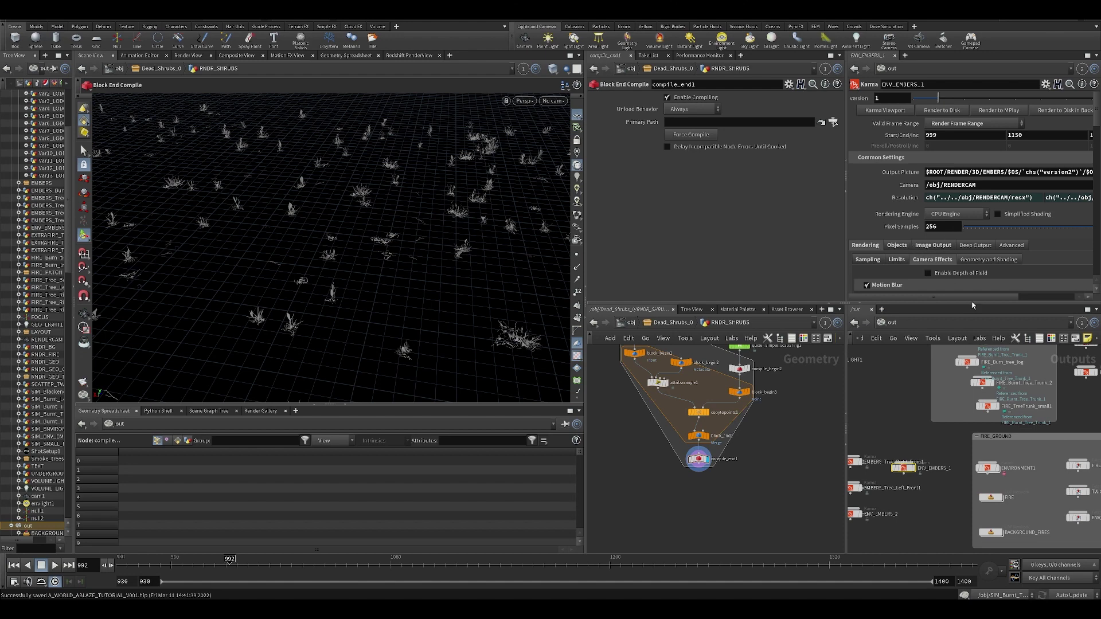
Step: Save the A_WORLD_ABLAZE_TUTORIAL_V001 scene
middle_click_drag(924, 388, 979, 480)
scroll(978, 477, "down", 4)
key("ctrl+s")
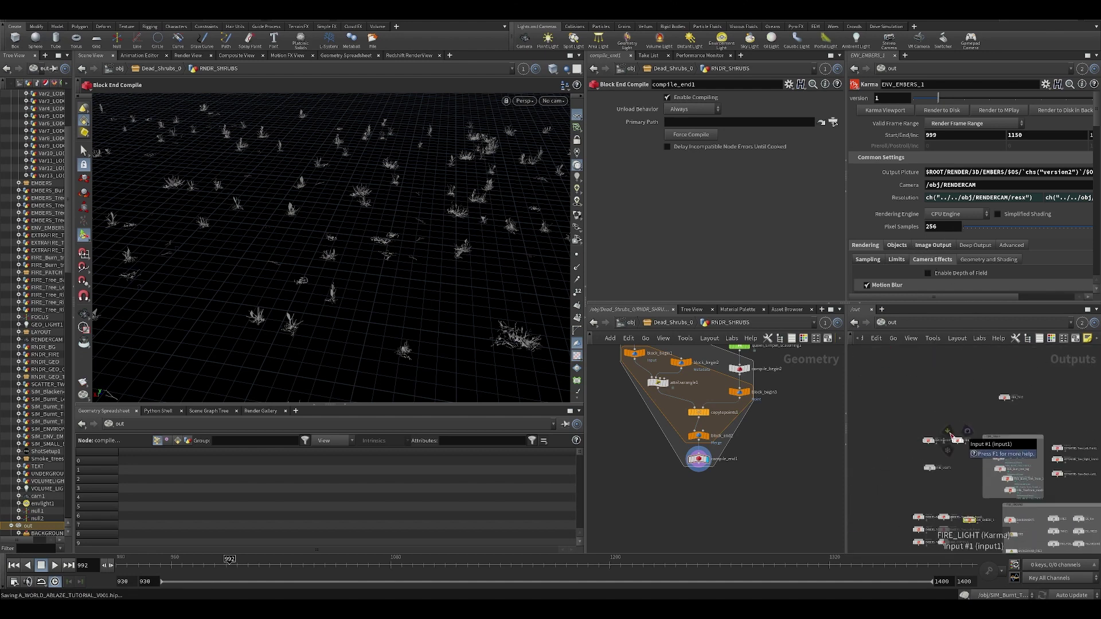
scroll(948, 433, "up", 3)
middle_click_drag(979, 541, 1000, 470)
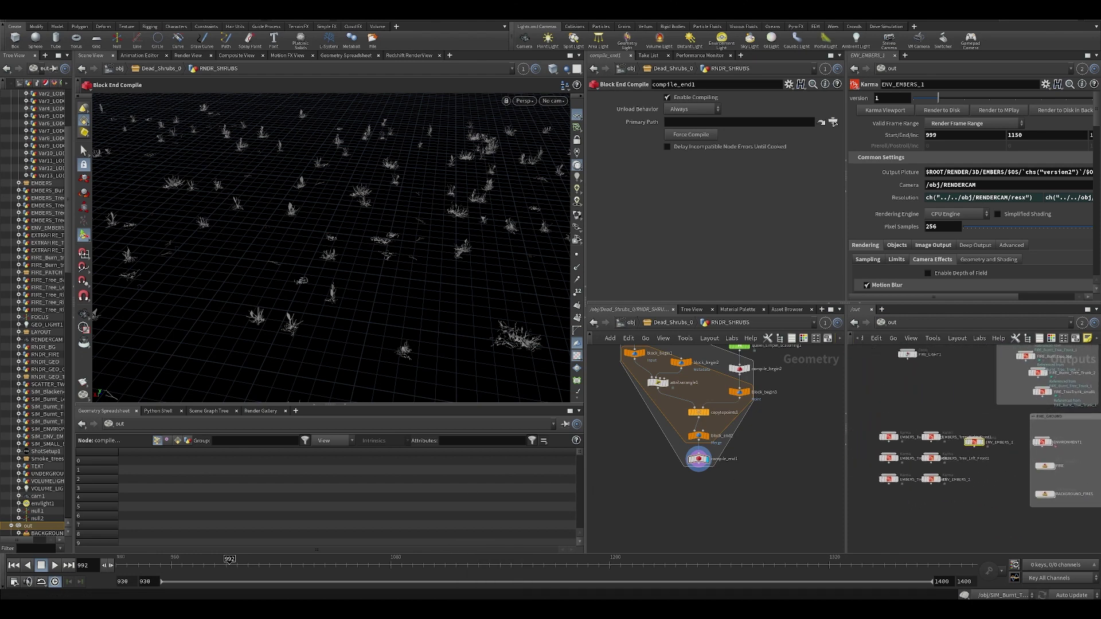
Step: Switch to the other Houdini session and open Karma_explained_v001.hip from the HIP folder
left_click(628, 581)
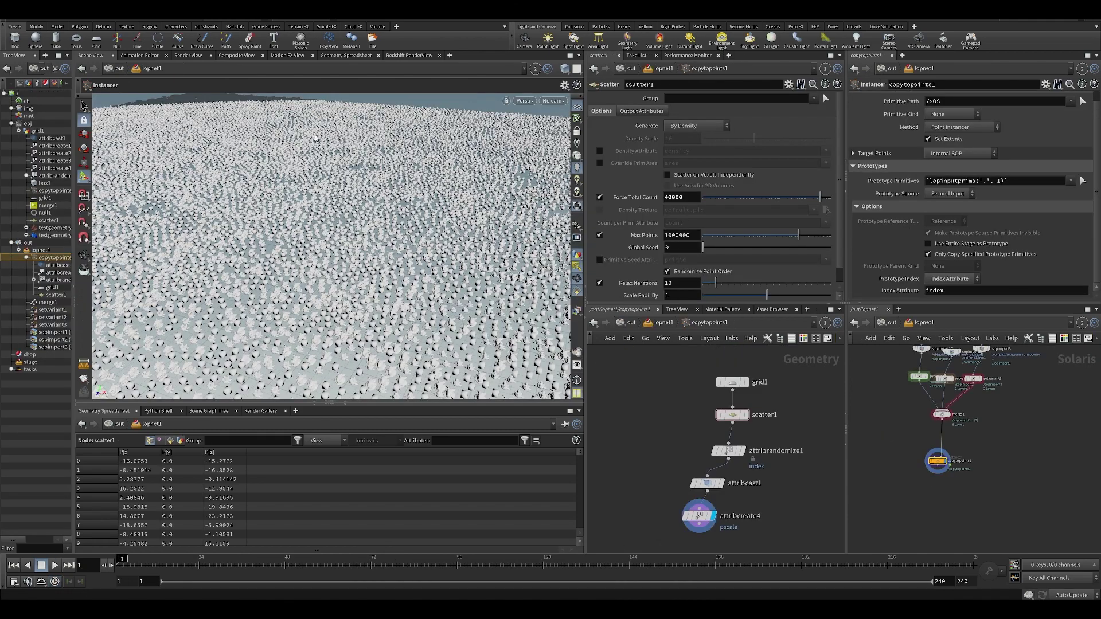
left_click(3, 18)
left_click(23, 43)
left_click(163, 72)
left_click(148, 91)
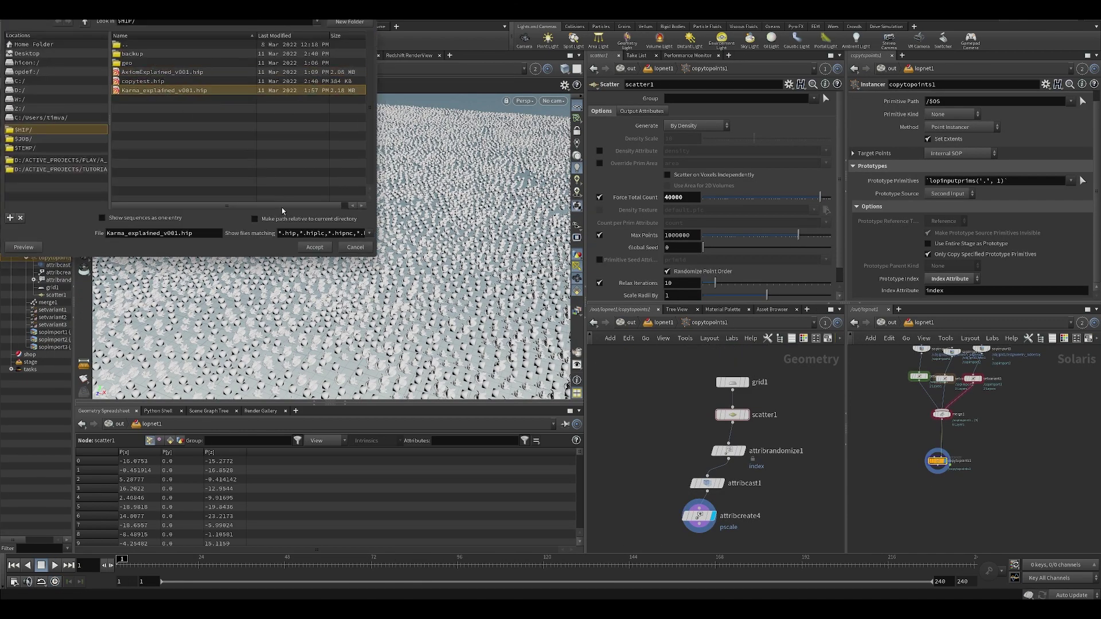
left_click(314, 247)
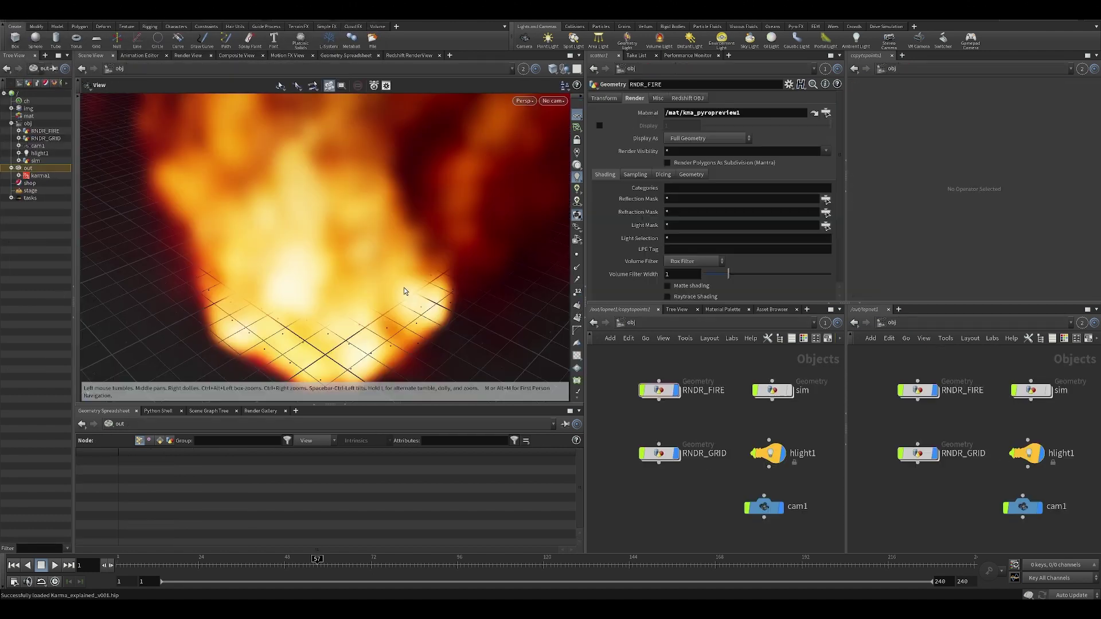
Step: Examine the fire above its ground grid and the node contents of the RNDR_GRID and RNDR_FIRE objects
right_click_drag(427, 209, 418, 243)
left_click_drag(418, 243, 364, 224)
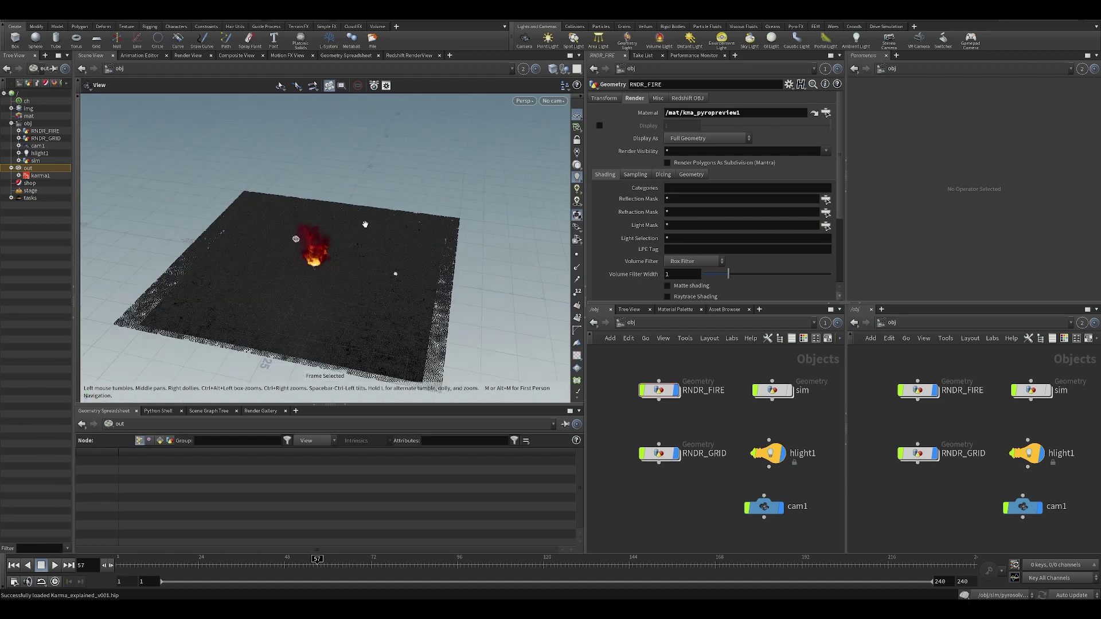
right_click_drag(364, 224, 373, 287)
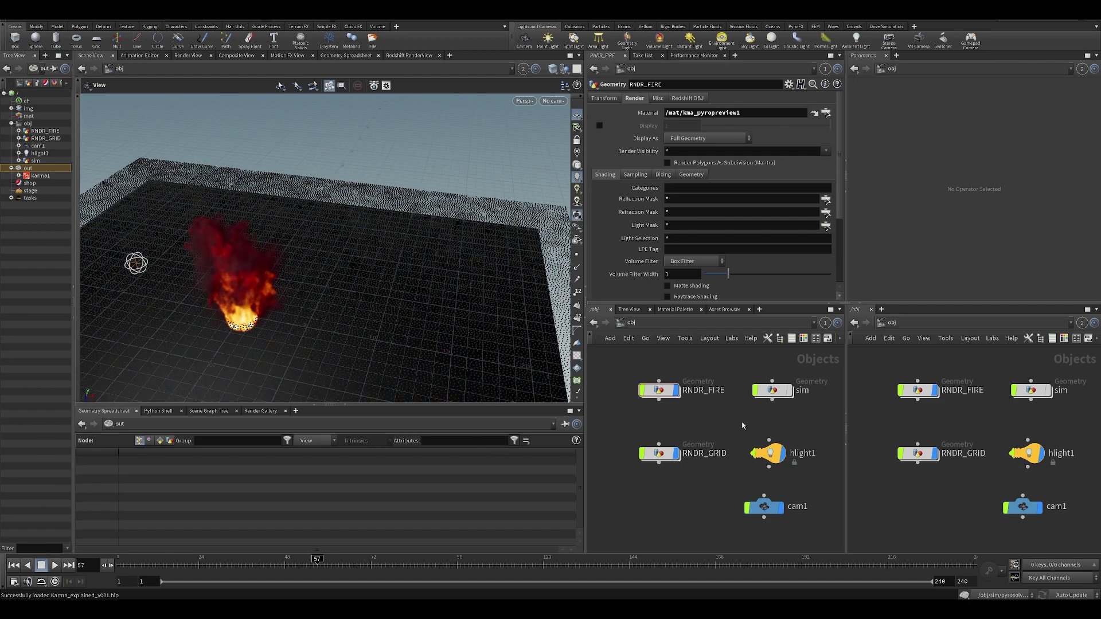
middle_click_drag(687, 455, 681, 460)
left_click_drag(435, 305, 518, 190)
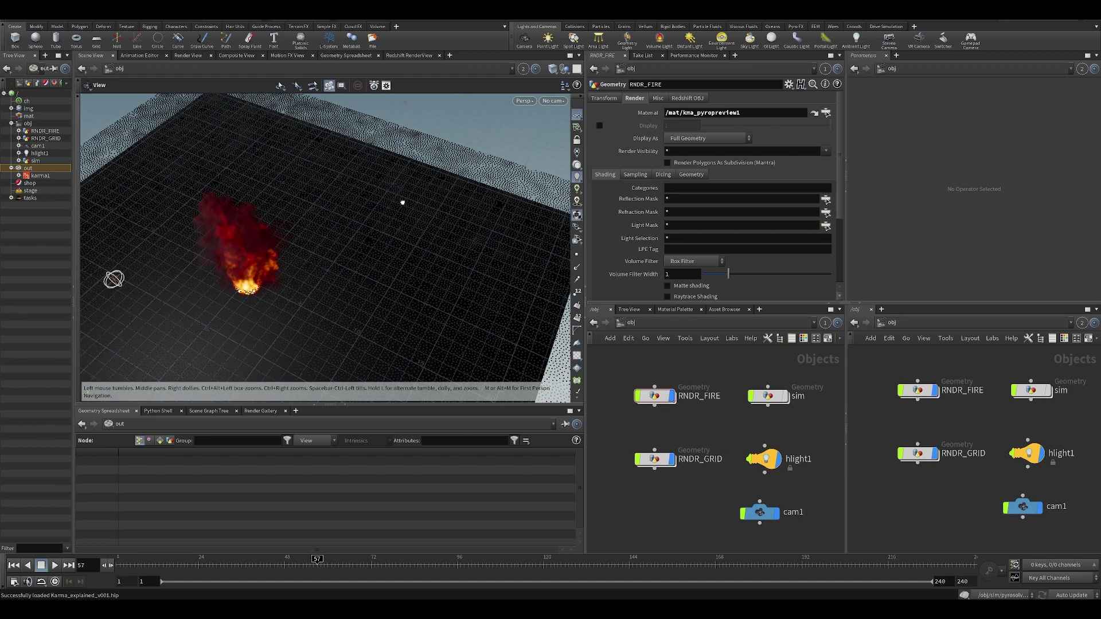
left_click_drag(403, 202, 614, 401)
left_click(665, 462)
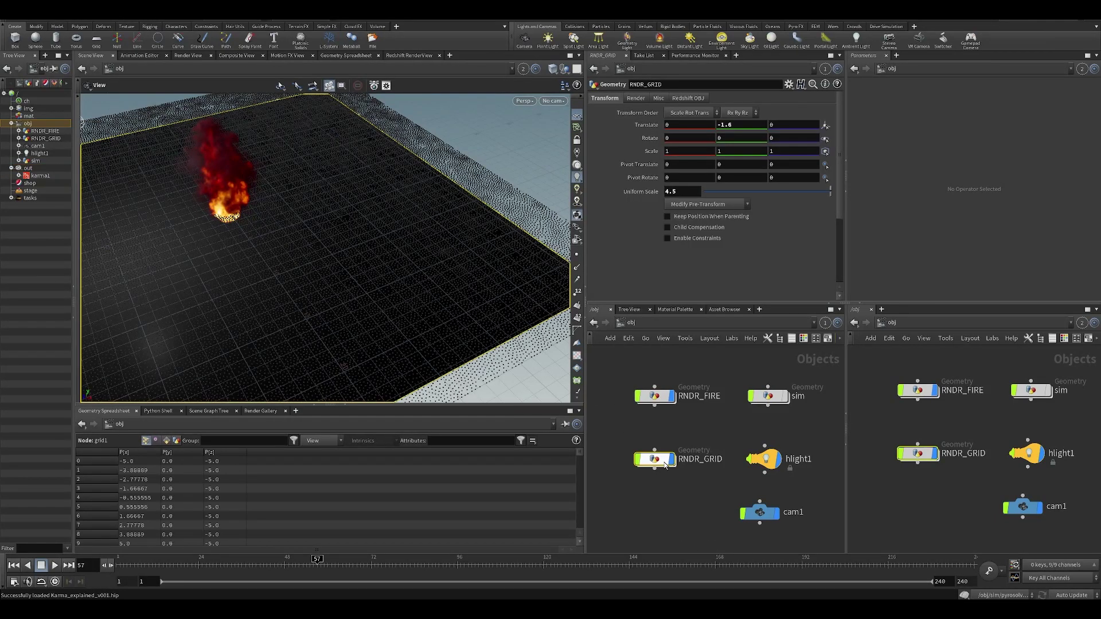
double_click(665, 464)
key("u")
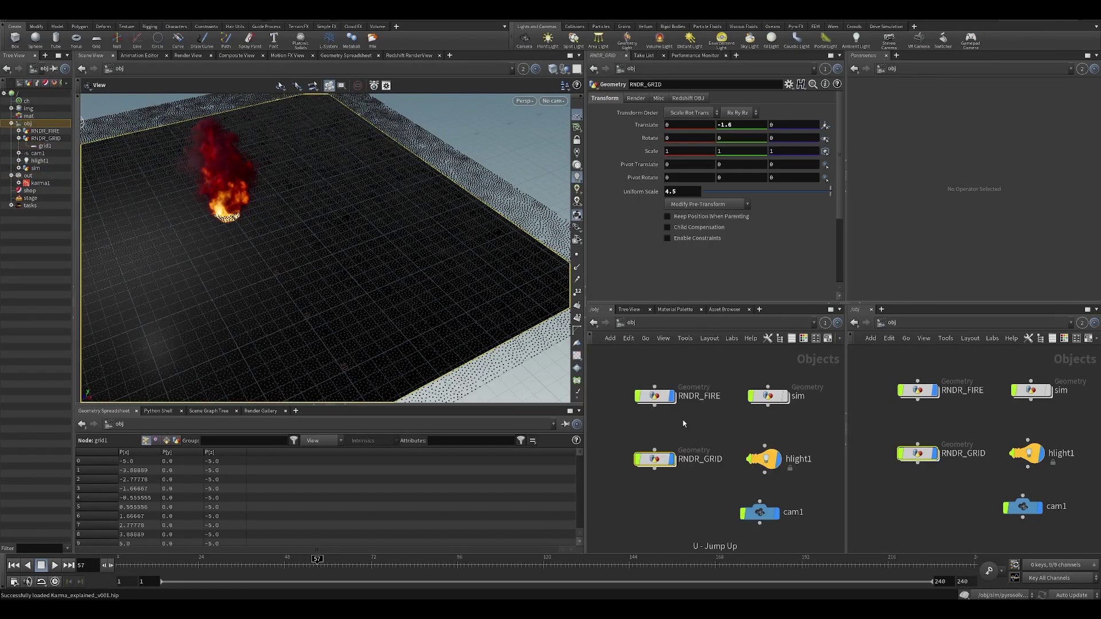
double_click(655, 397)
key("u")
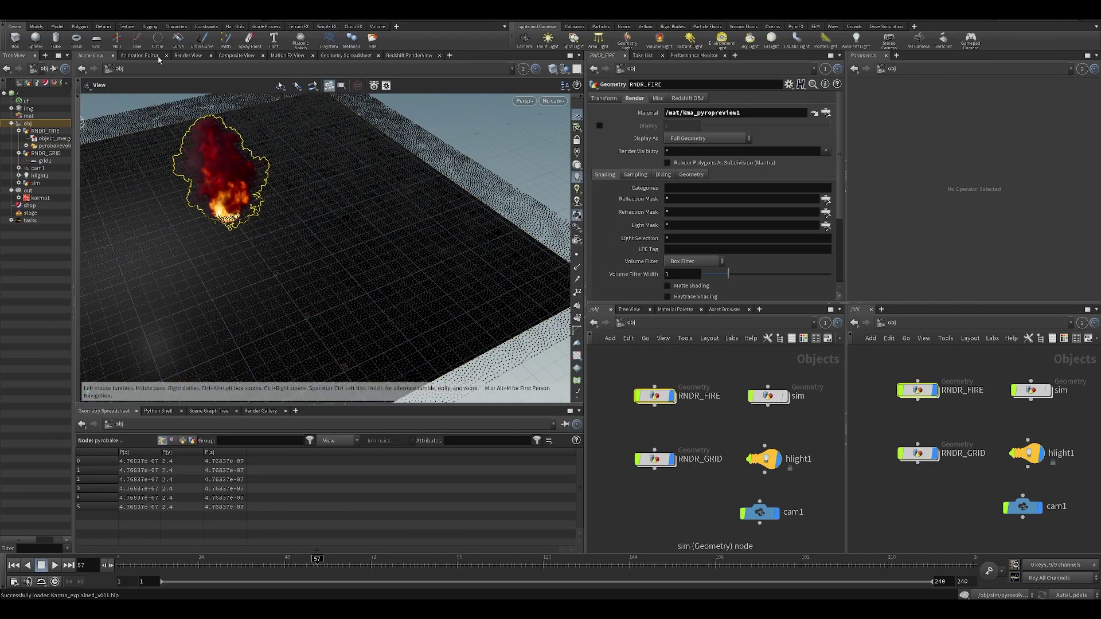
Step: Close the current scene view, add a new Scene View pane tab, and hide the reference grid around the framed fire
left_click(156, 56)
left_click(407, 56)
mouse_move(447, 76)
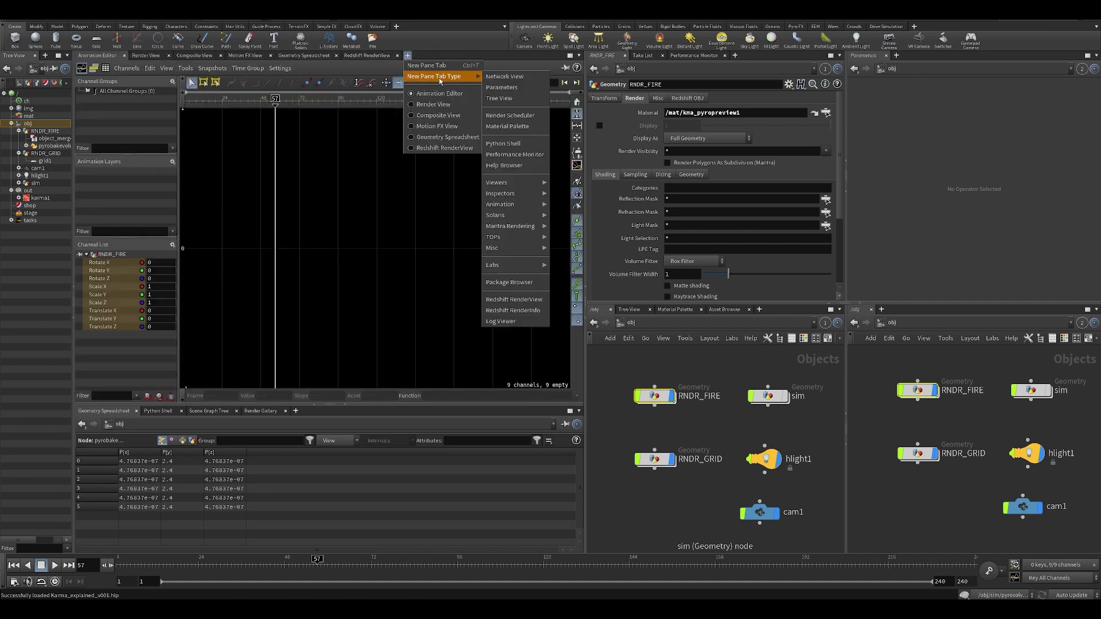
mouse_move(504, 183)
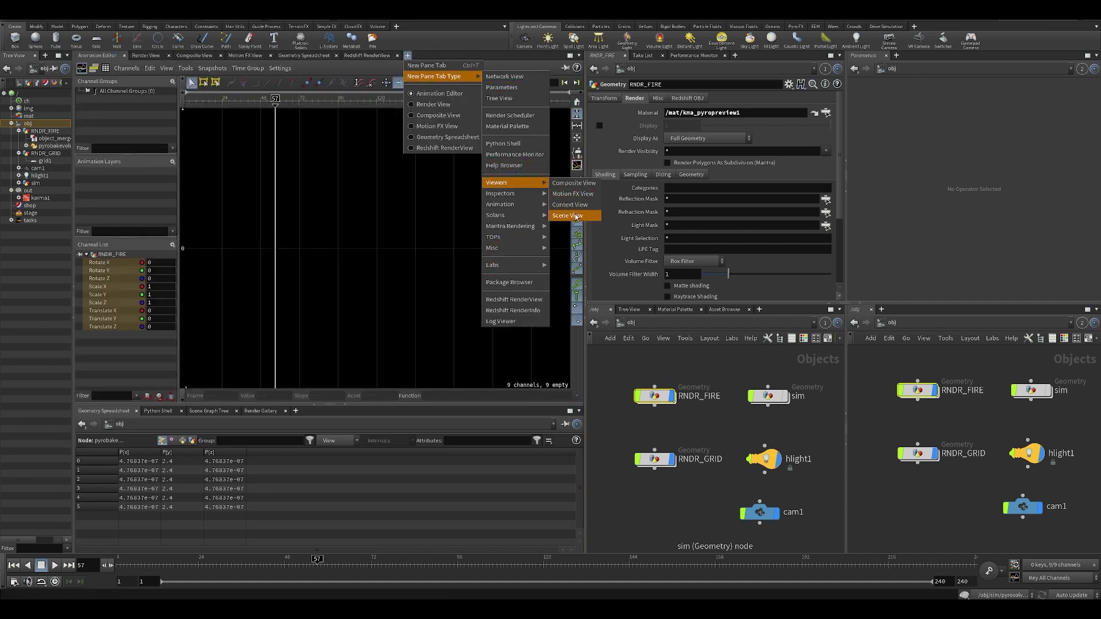
left_click(576, 216)
key("f")
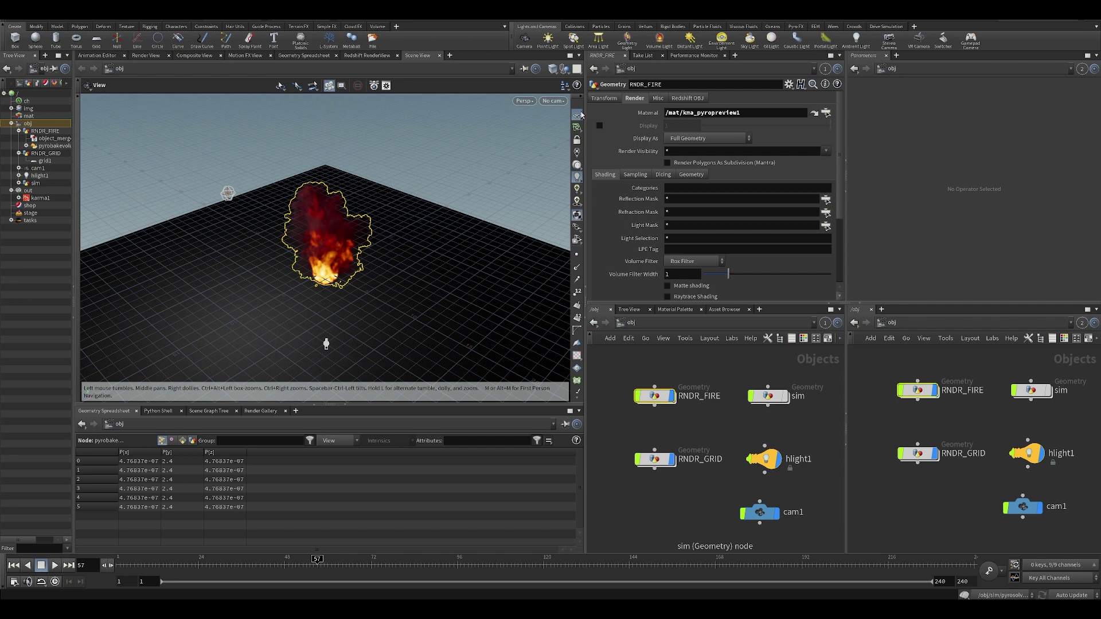
left_click(578, 116)
left_click_drag(366, 256, 355, 245)
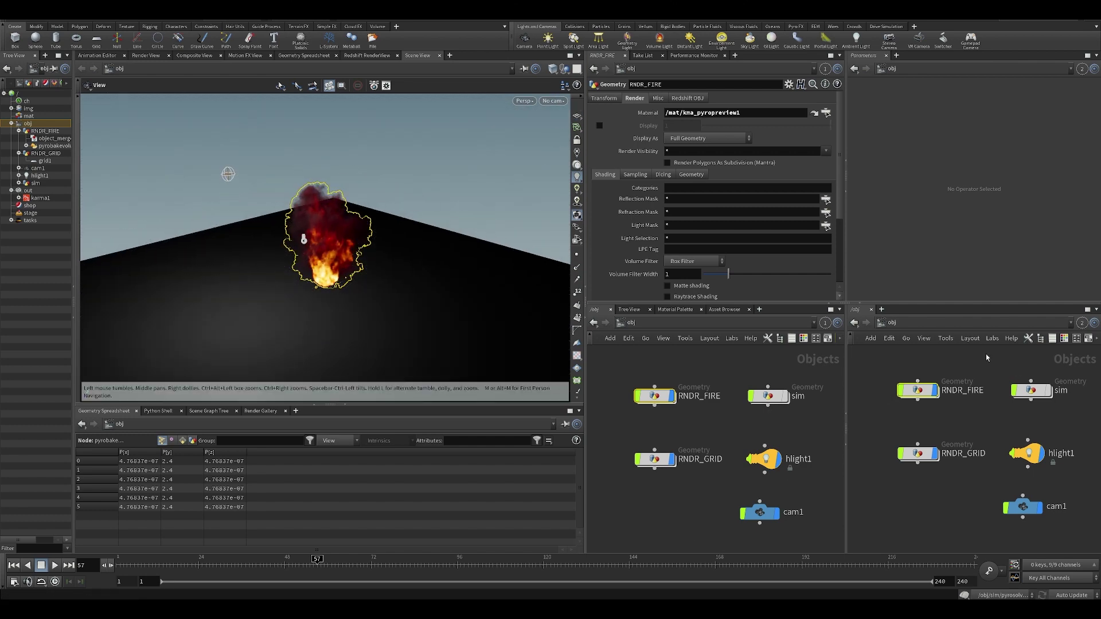
Step: Switch the second network editor to the out level with the karma1 render node
left_click(957, 323)
left_click(956, 388)
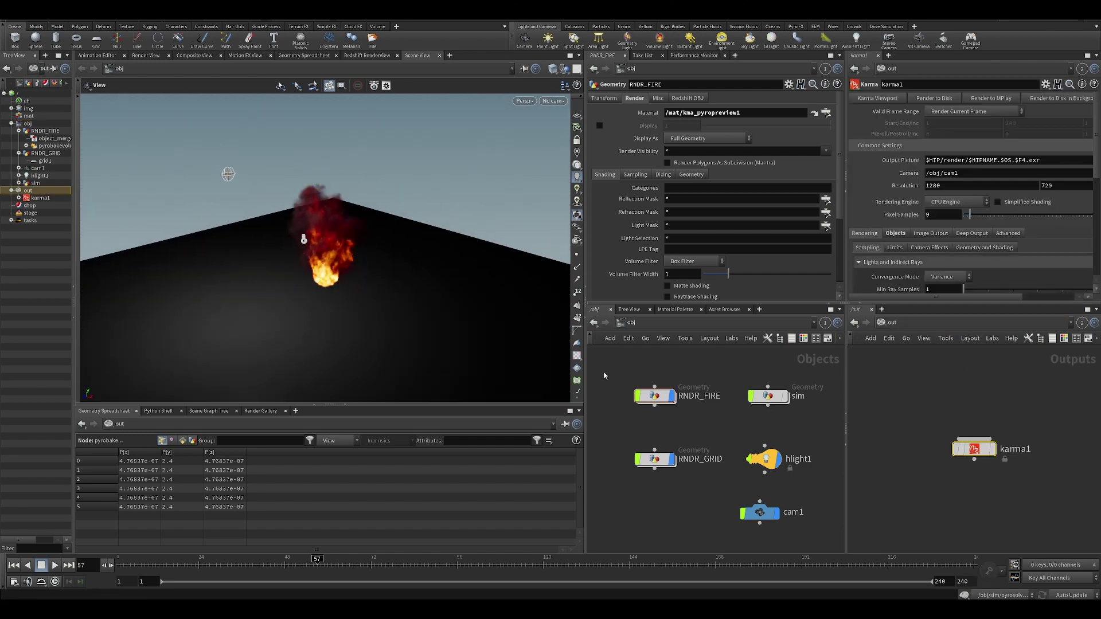
Step: Enable Scatter on the pyrobakevolume1 node inside RNDR_FIRE and save the scene
double_click(654, 395)
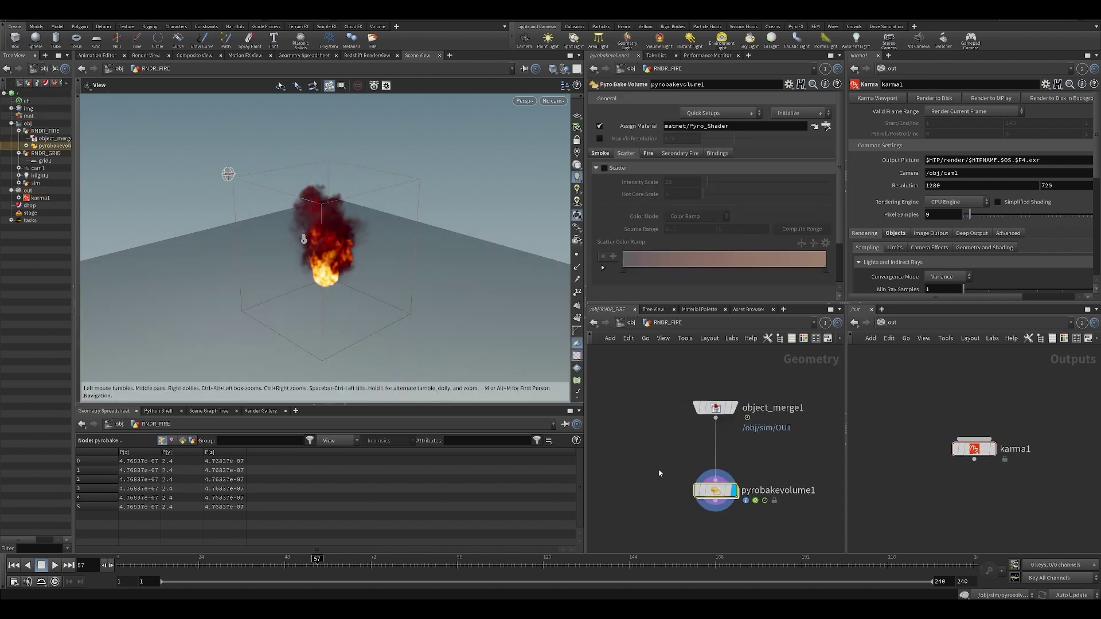
left_click(604, 168)
left_click_drag(381, 239, 381, 249)
key("ctrl+s")
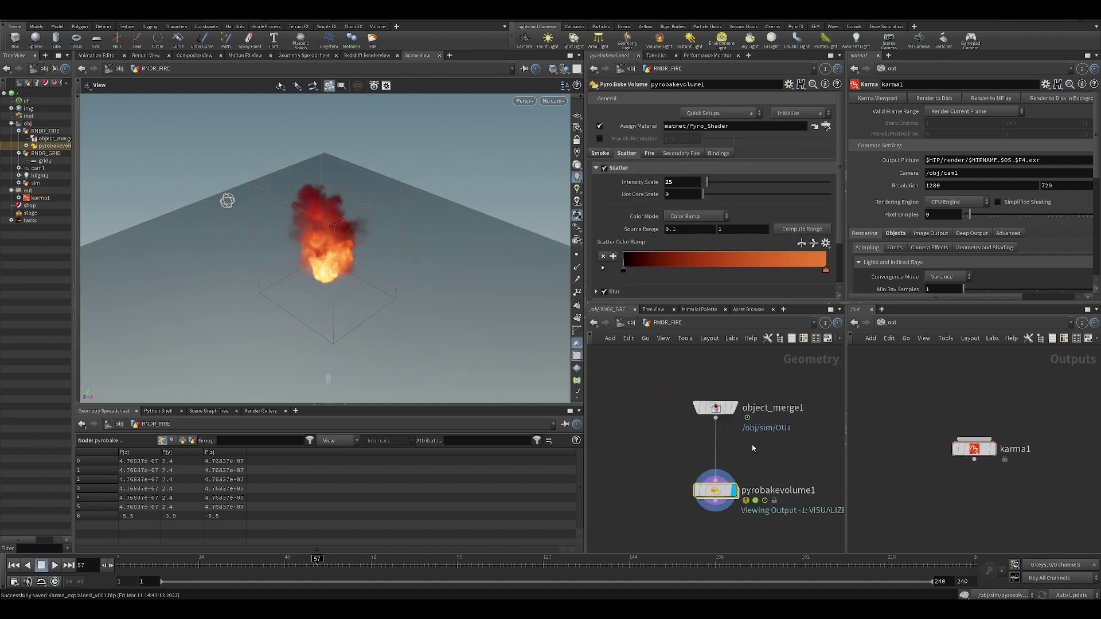
middle_click_drag(659, 460, 663, 422)
Step: Review karma1's forced objects and its ray limit settings, including the volume limit
left_click(895, 247)
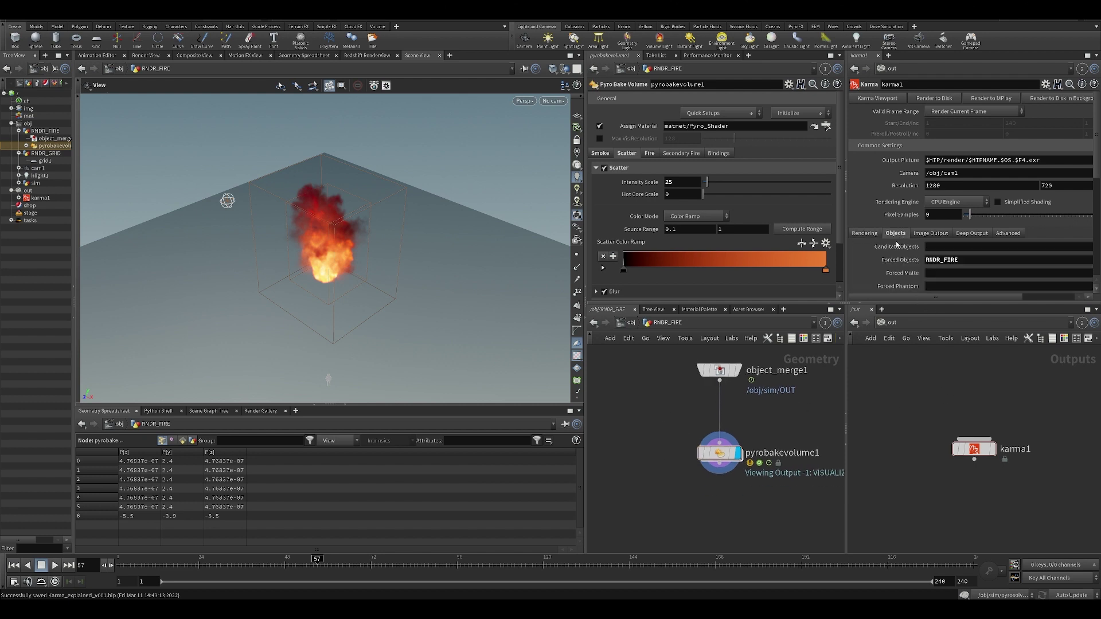
scroll(930, 272, "down", 3)
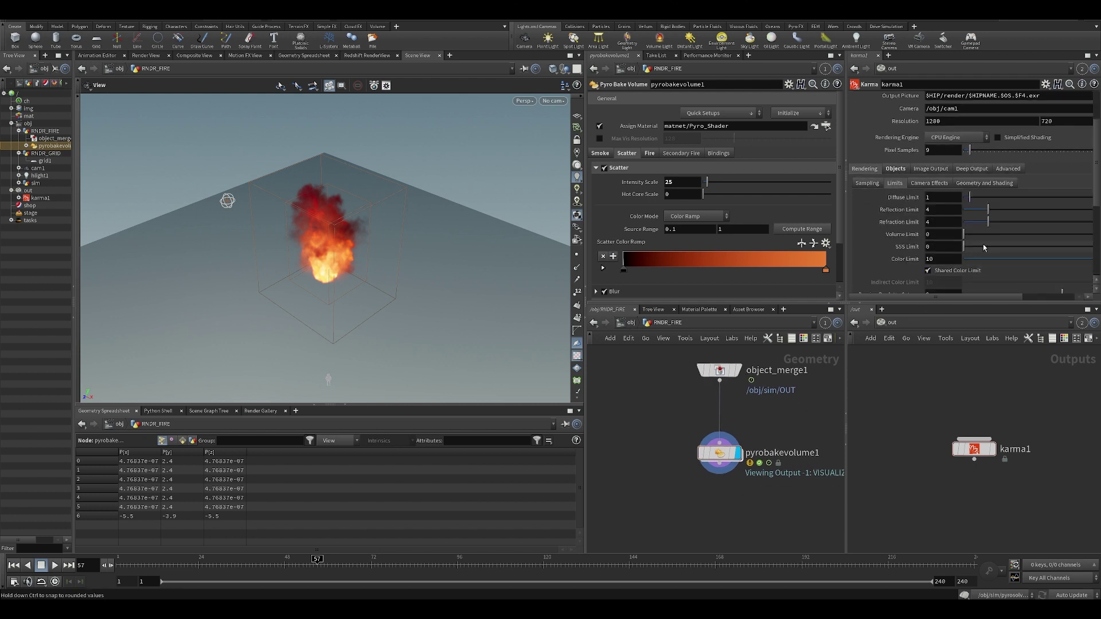
left_click_drag(1022, 239, 1014, 242)
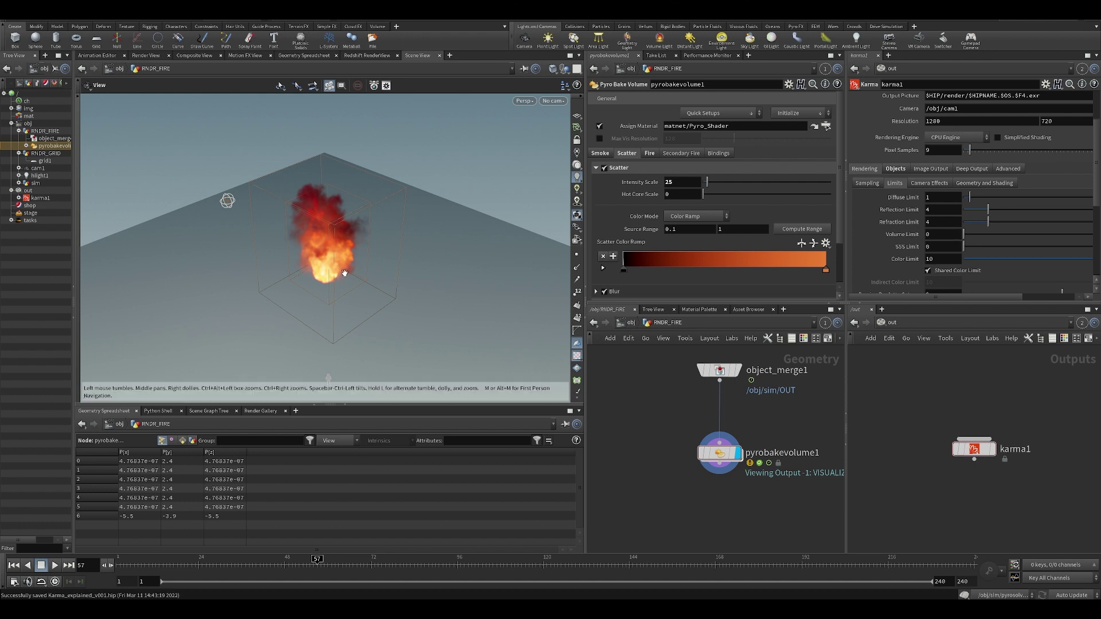
Step: Enable the Deep Camera Map in karma1's deep output settings
left_click(930, 169)
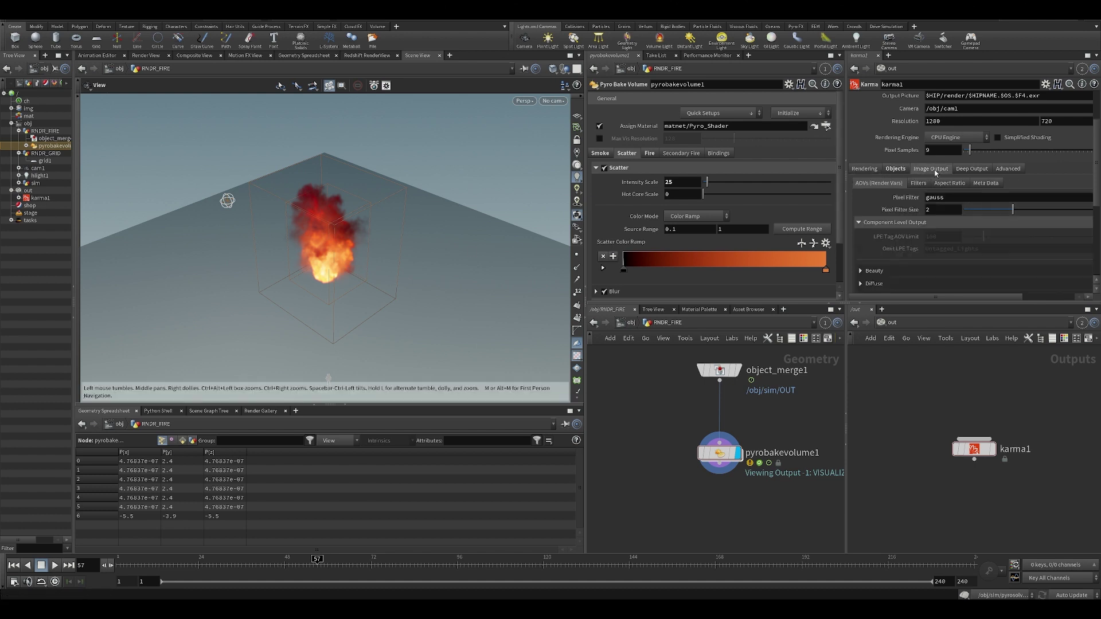
left_click(972, 169)
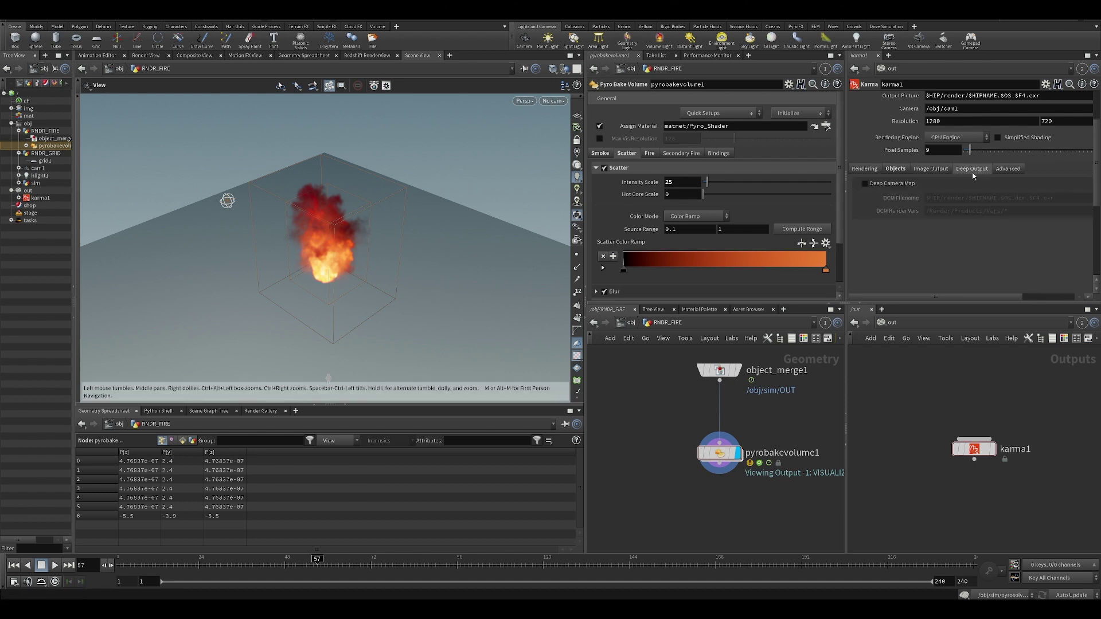
left_click(865, 184)
Step: Examine the scattered fire volume in the viewport from several angles and distances
left_click_drag(193, 264, 303, 233)
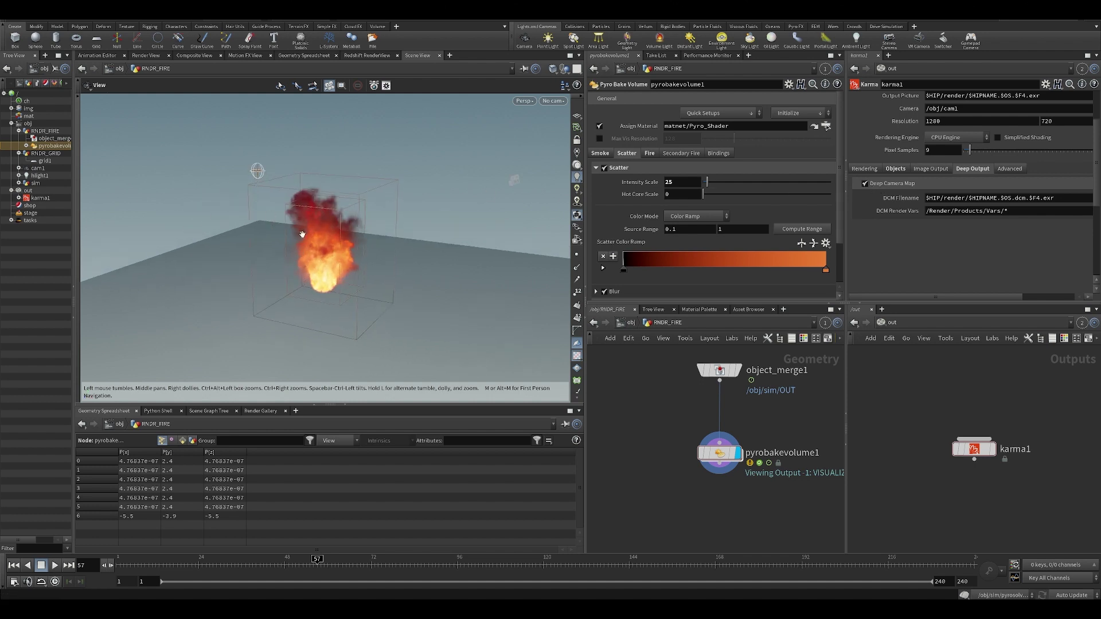
right_click_drag(302, 234, 366, 260)
middle_click_drag(298, 243, 332, 288)
right_click_drag(331, 288, 346, 307)
left_click_drag(346, 308, 337, 256)
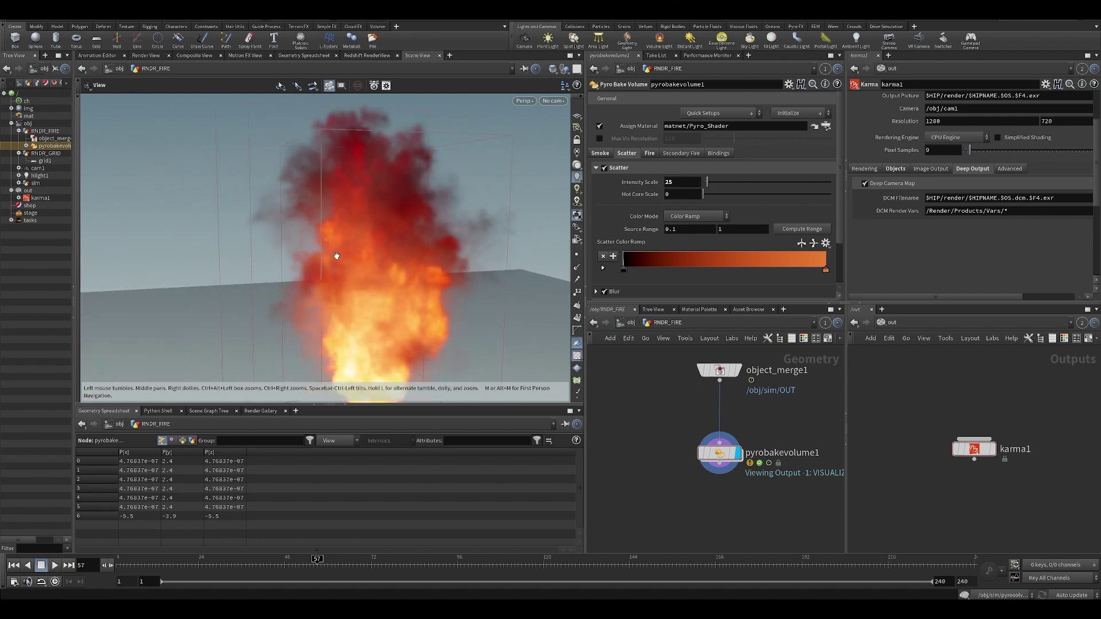
right_click_drag(337, 256, 337, 263)
left_click_drag(337, 263, 315, 214)
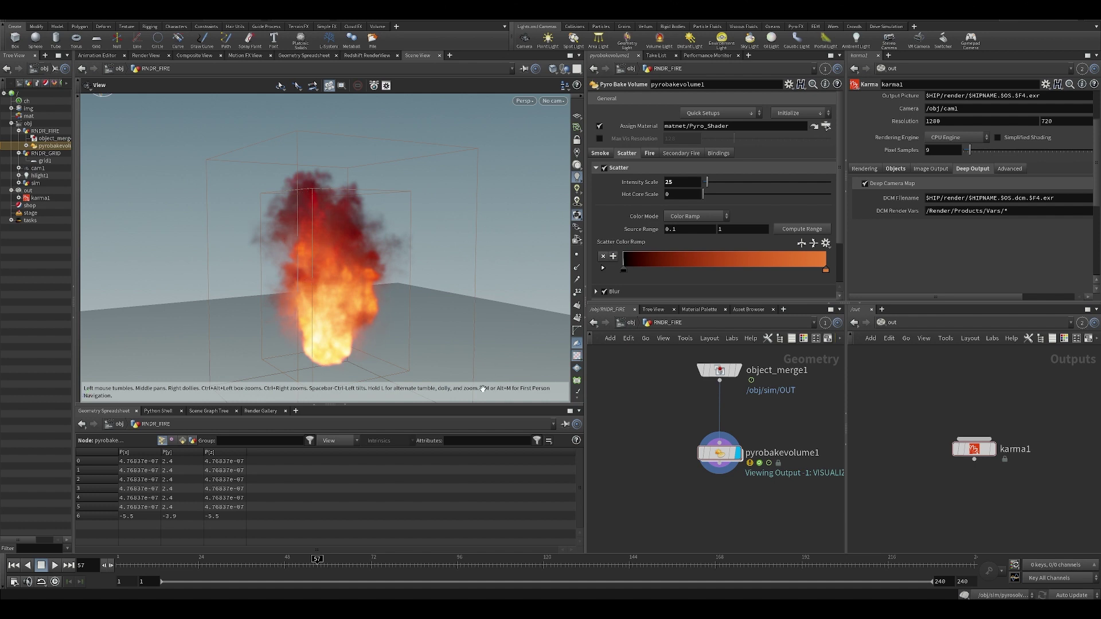
left_click_drag(448, 294, 373, 329)
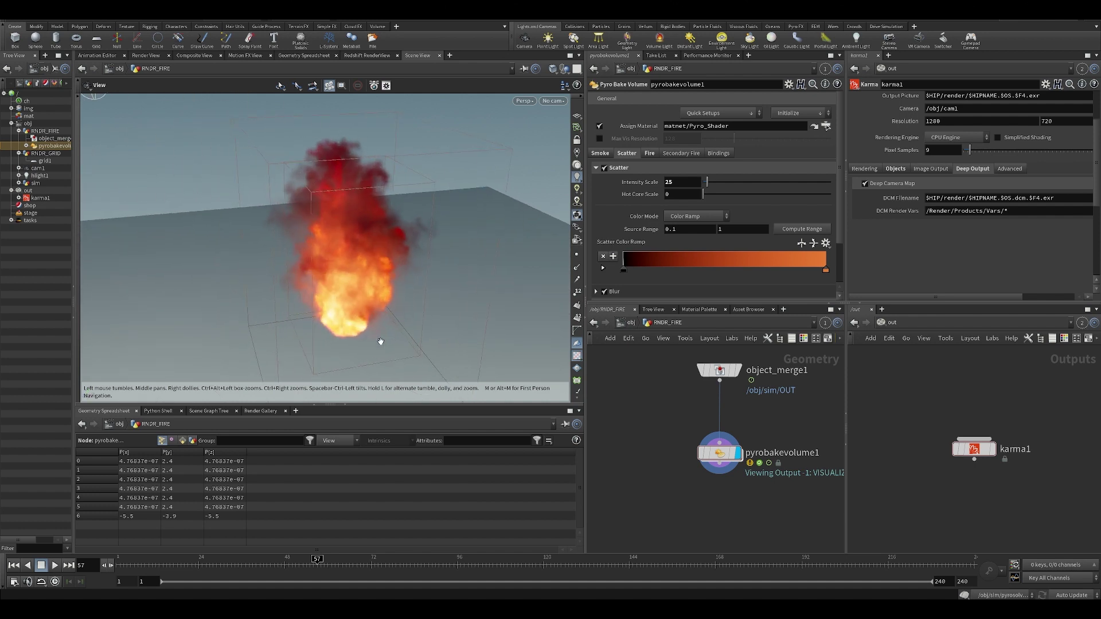
left_click_drag(311, 297, 315, 243)
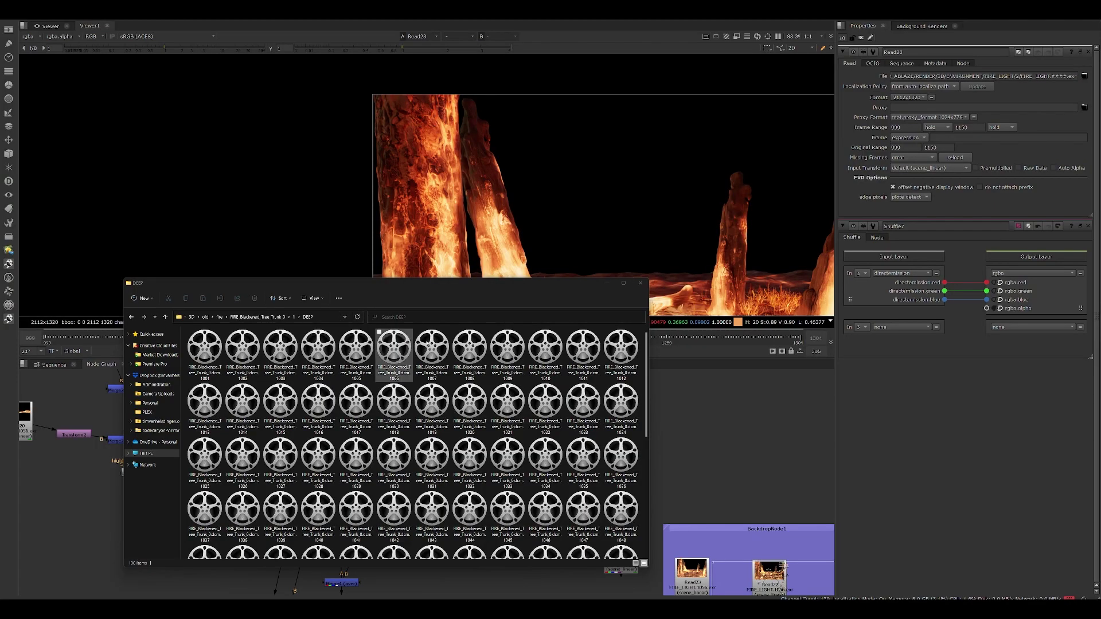
Step: In Nuke, import the FIRE_Blackened_Tree_Trunk_0 deep EXR for frame 1001 from the DEEP folder and display it in the viewer
left_click_drag(205, 347, 704, 431)
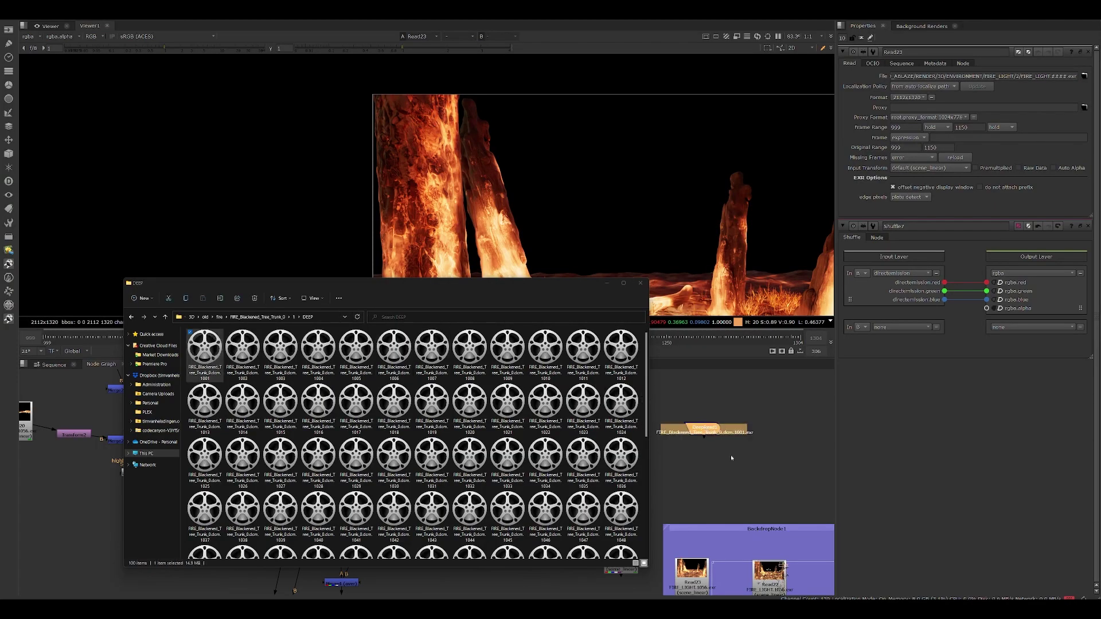
left_click(701, 435)
key("1")
scroll(474, 225, "up", 6)
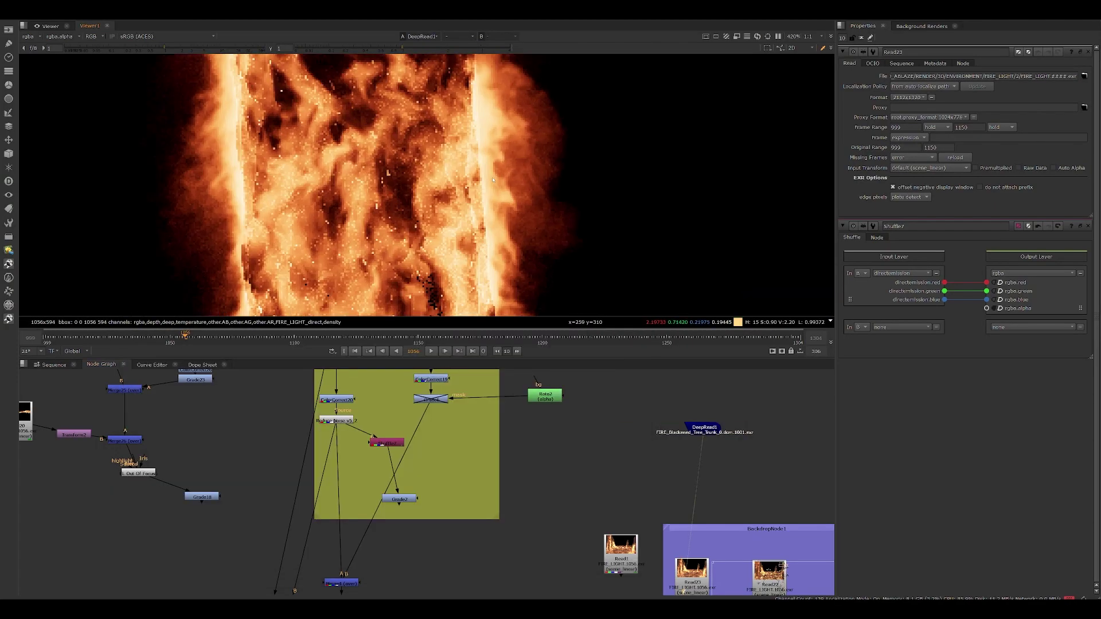
Step: Add a DeepToPoints node connected to DeepRead1 and place it below that node
scroll(474, 225, "down", 6)
scroll(481, 201, "up", 5)
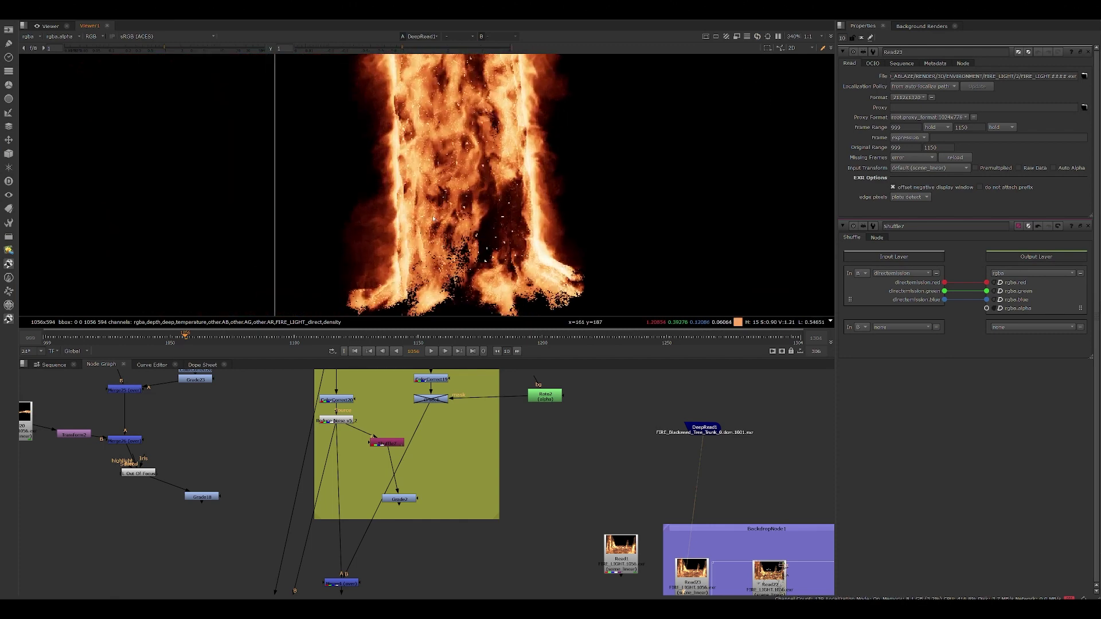
middle_click_drag(488, 181, 390, 246)
middle_click_drag(731, 467, 690, 467)
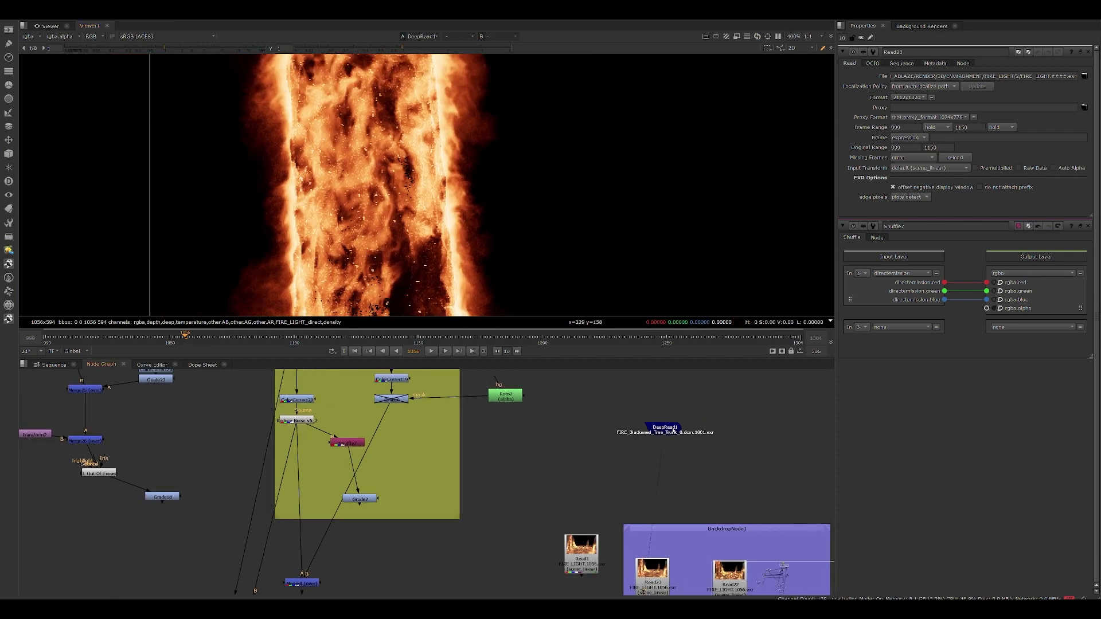
left_click_drag(665, 429, 626, 398)
left_click(655, 428)
key("Tab")
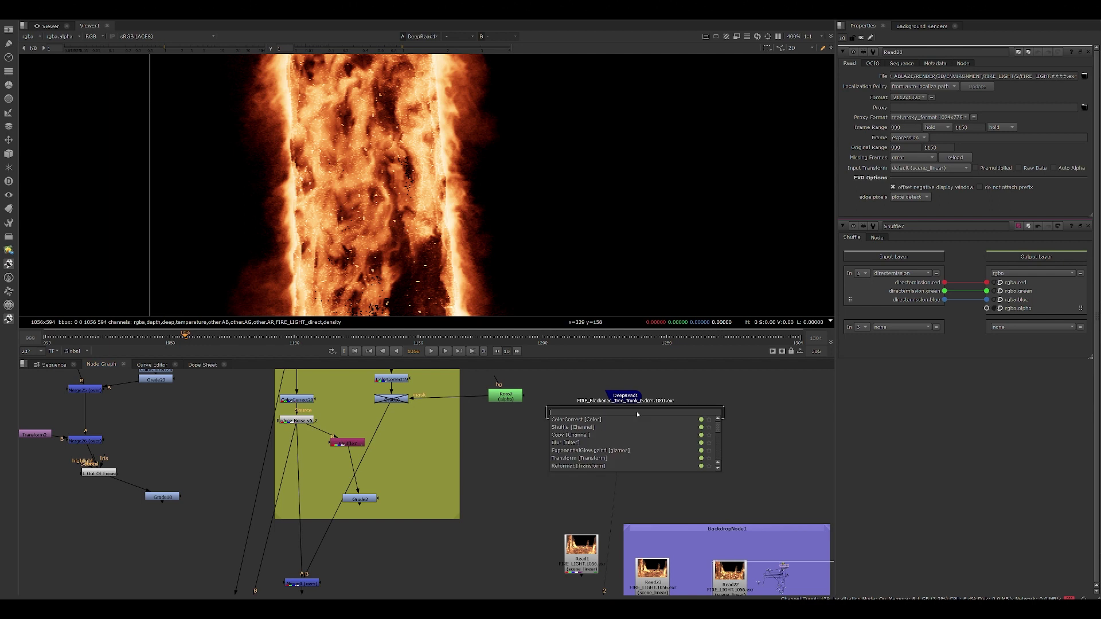
type("deep")
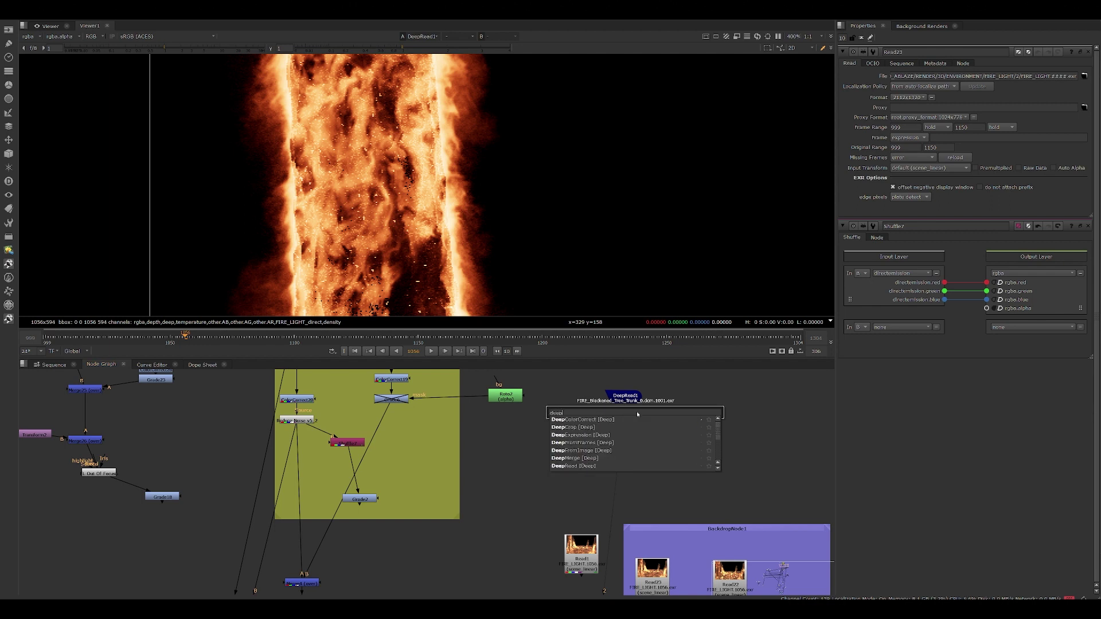
key("Escape")
key("BackSpace")
key("Escape")
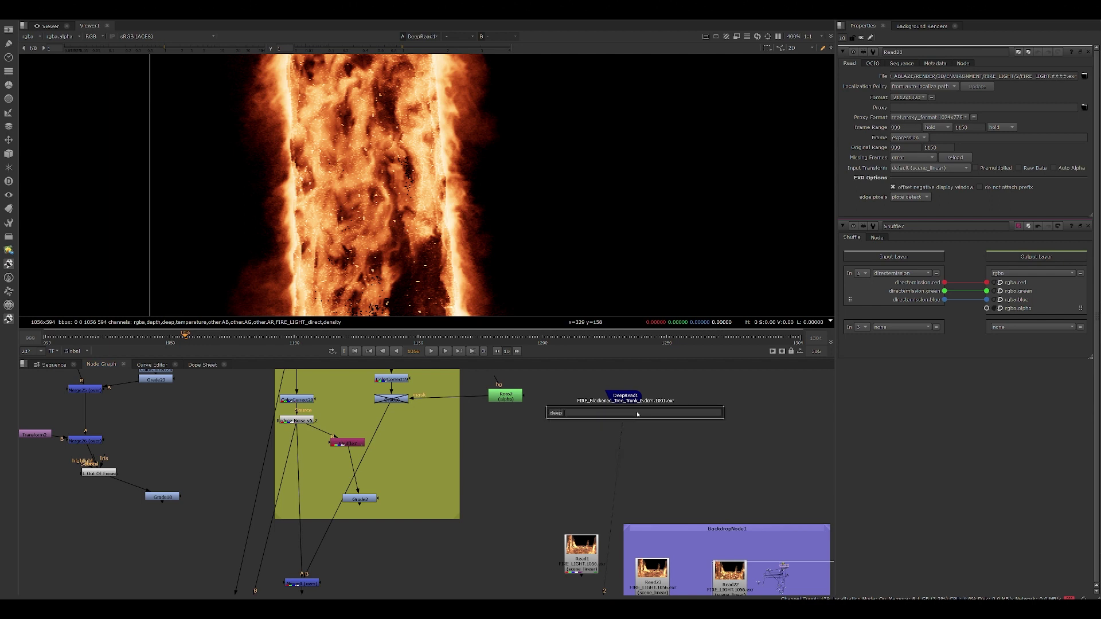
key("BackSpace")
key("Down")
key("Down")
key("Down")
key("Down")
key("Down")
key("Down")
key("Down")
key("Down")
key("Down")
key("Down")
key("Down")
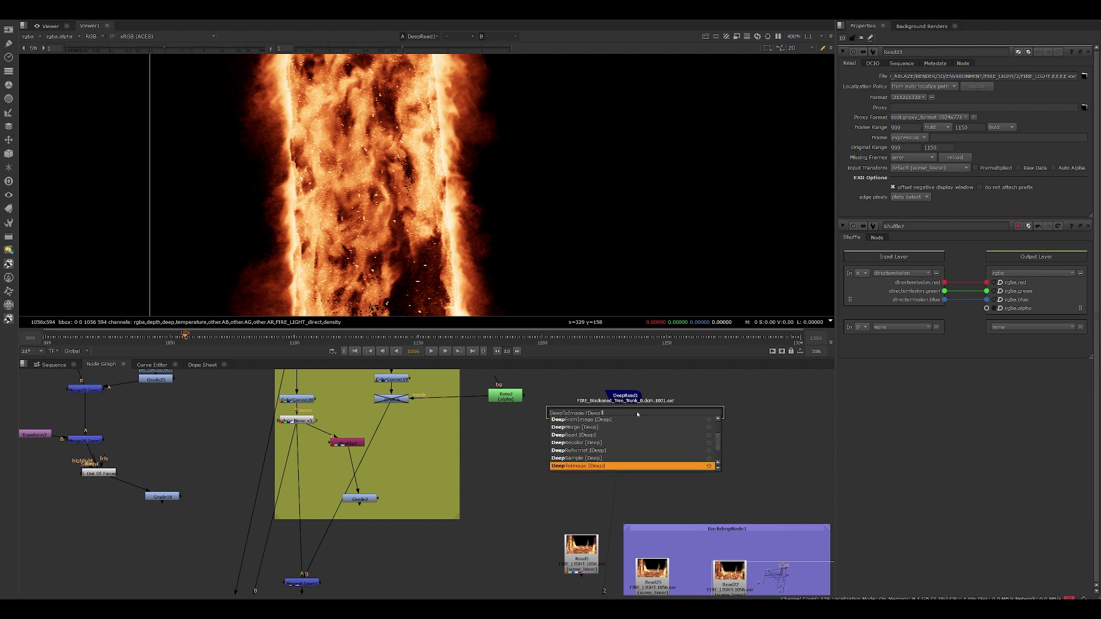
key("Down")
key("Return")
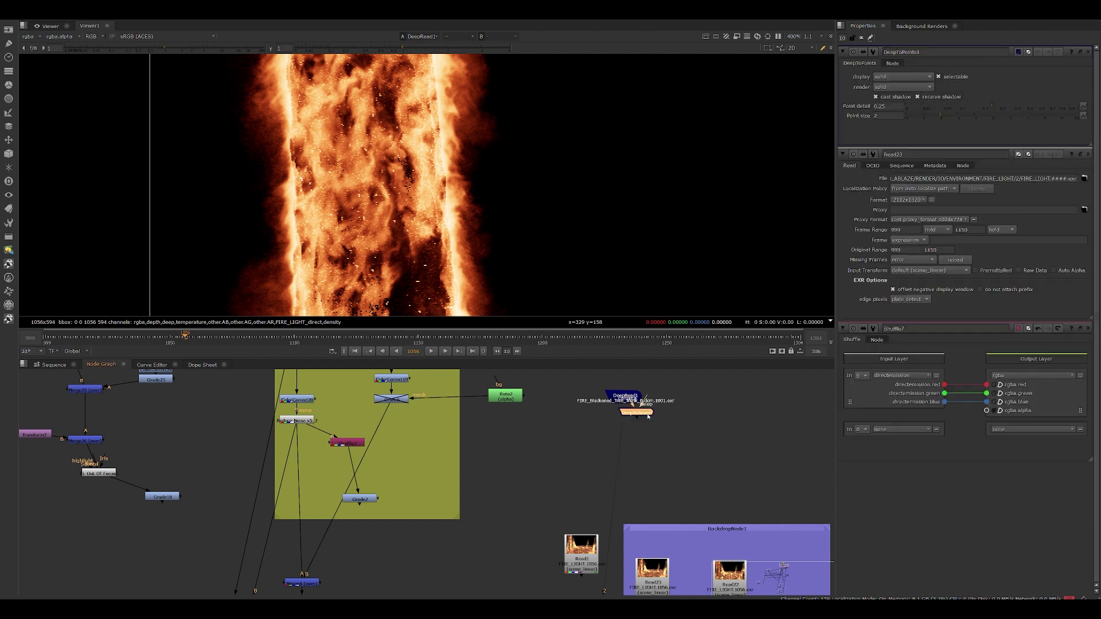
left_click_drag(636, 411, 646, 451)
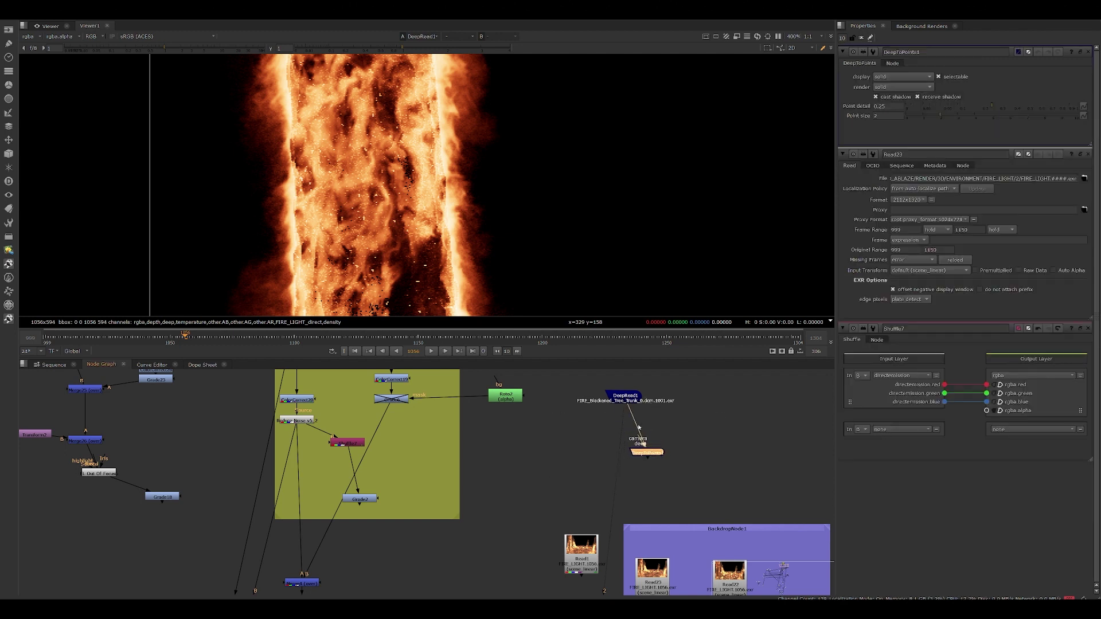
Step: Display the DeepToPoints result in the viewer and examine the burning trunk's point cloud up close from the side
key("1")
scroll(452, 199, "down", 3)
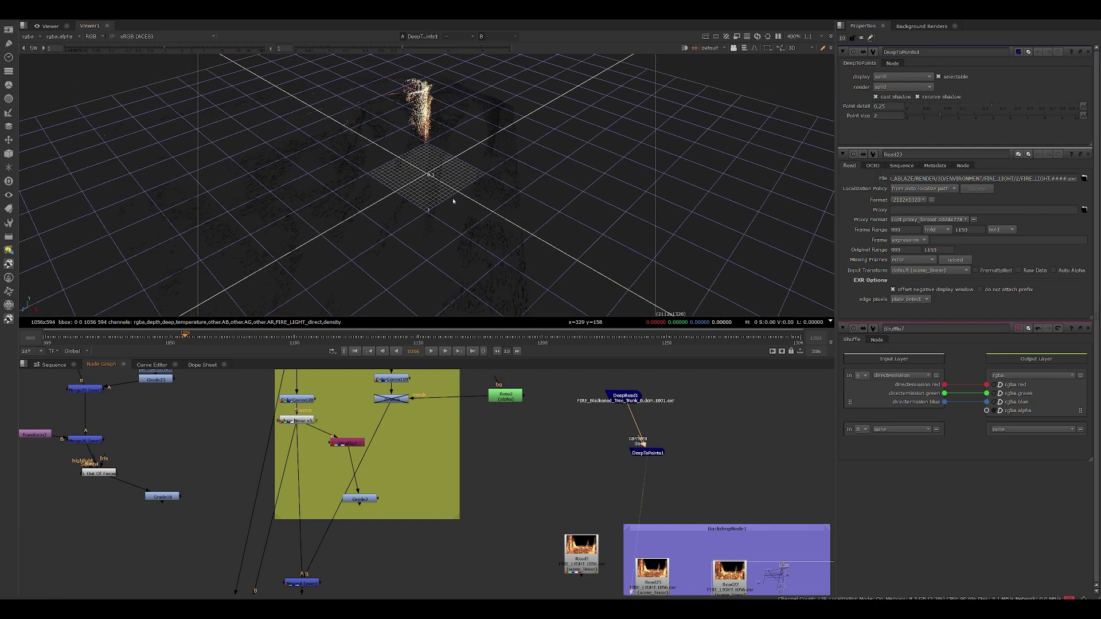
scroll(475, 178, "up", 2)
scroll(475, 178, "up", 2)
left_click_drag(469, 151, 447, 290, "ctrl")
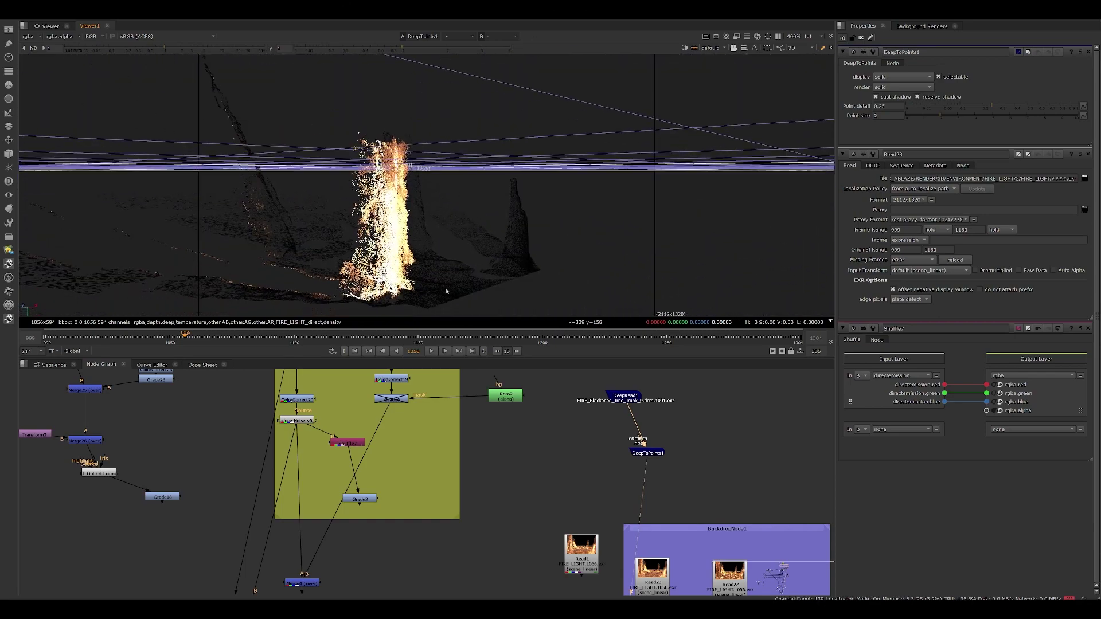
Step: Replace DeepRead1's single-frame file with the full FIRE_Blackened_Tree_Trunk_0 deep EXR sequence, frames 1001 to 1100
left_click_drag(86, 337, 178, 337)
double_click(625, 396)
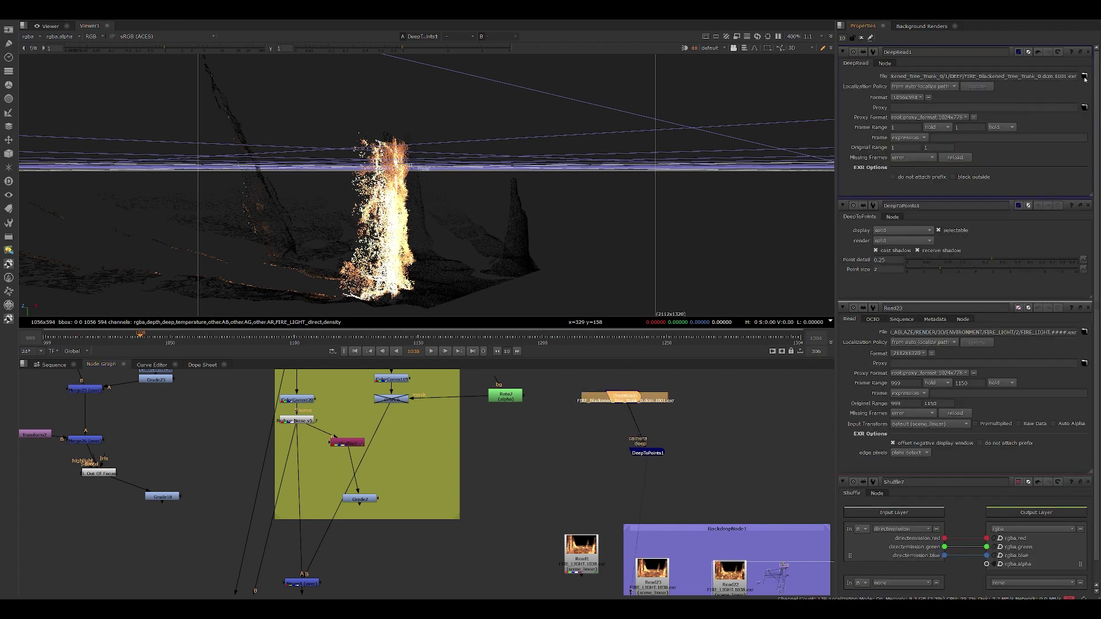
left_click(1084, 76)
left_click(411, 217)
double_click(412, 217)
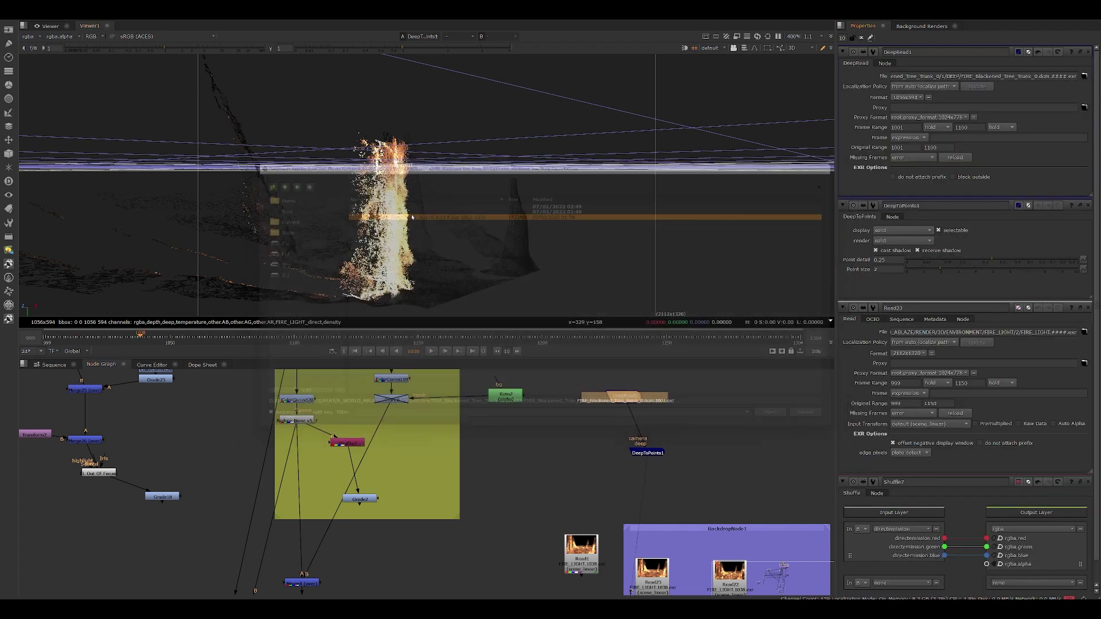
Step: Check the fire's deep point cloud at different frames and from another angle, aligning DeepRead1 above the DeepToPoints node
left_click(166, 337)
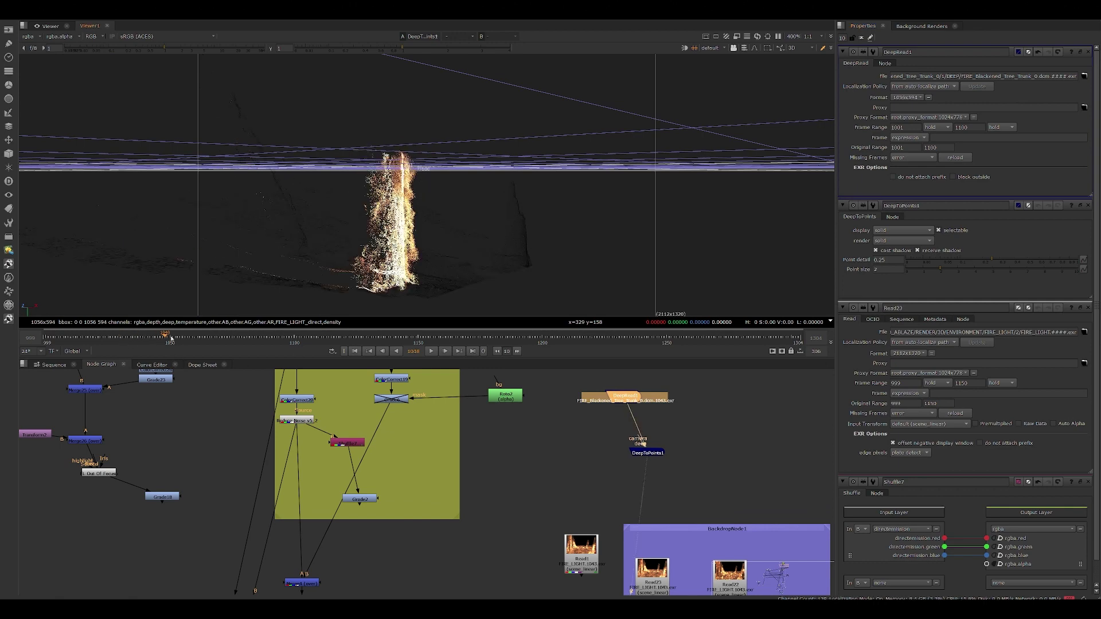
left_click(190, 343)
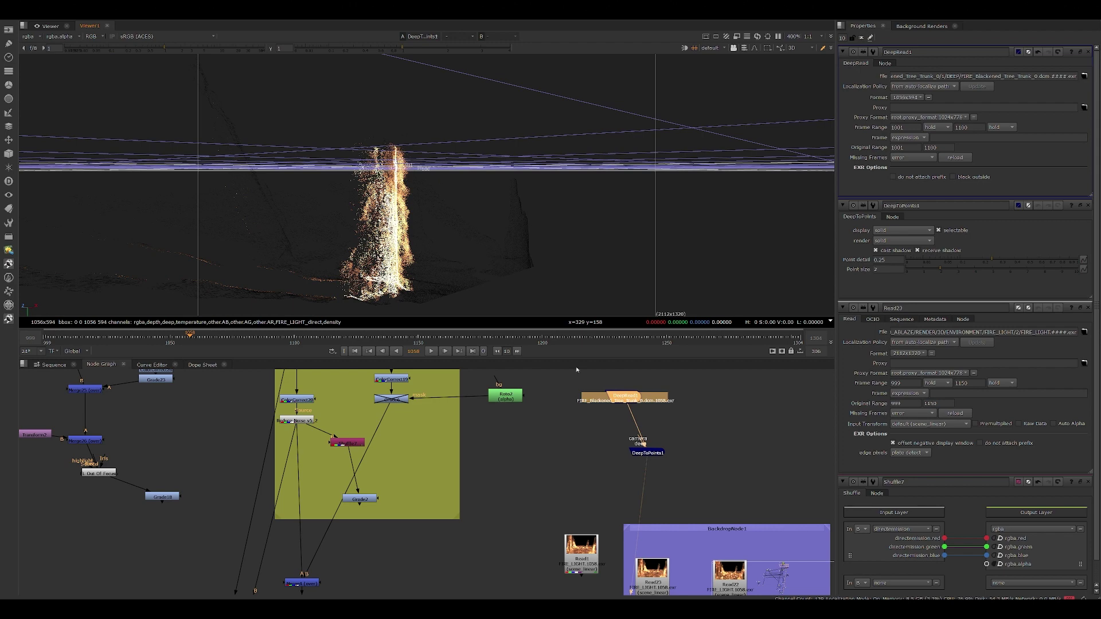
left_click_drag(625, 397, 645, 397)
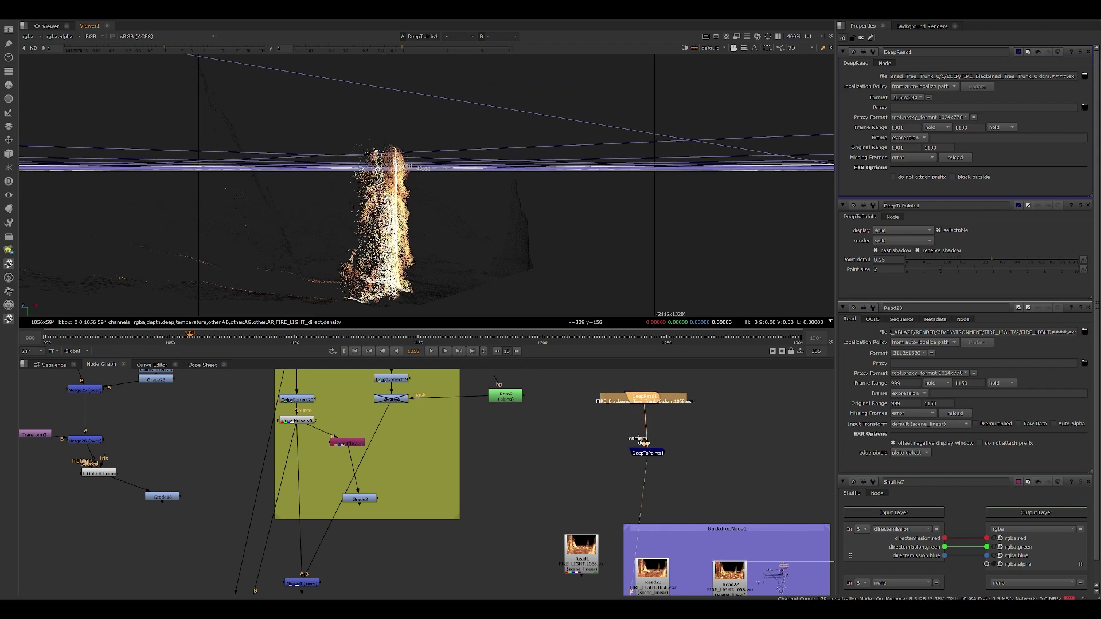
right_click_drag(396, 237, 401, 246, "alt")
right_click(400, 247)
key("Escape")
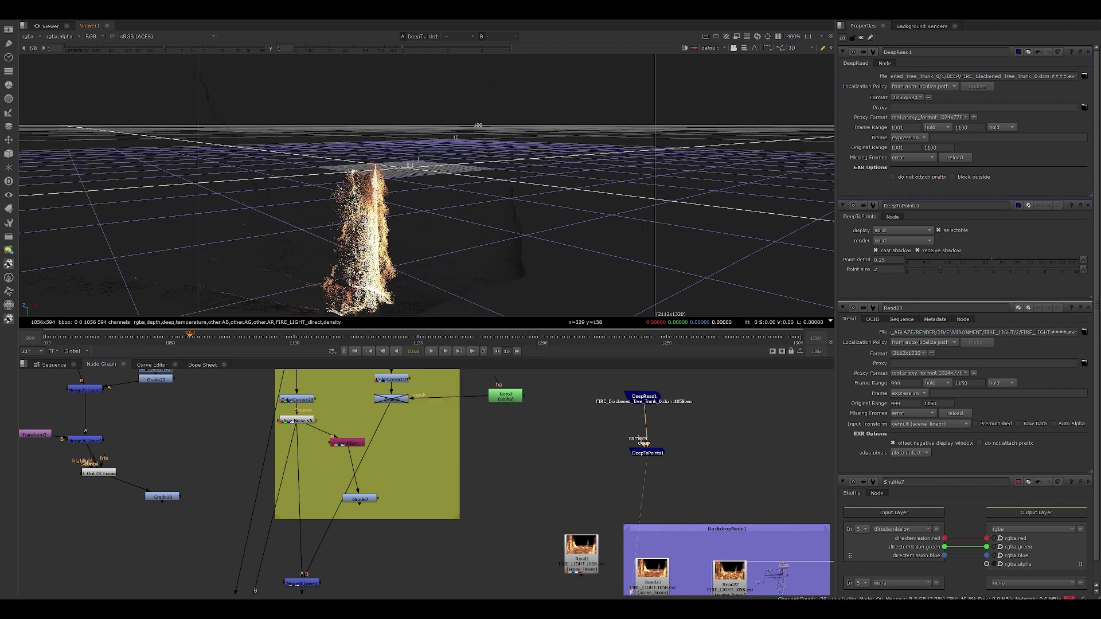
Step: Delete the DeepRead and DeepToPoints nodes and switch to the Houdini fire scene
left_click_drag(597, 383, 696, 466)
key("Delete")
mouse_move(520, 609)
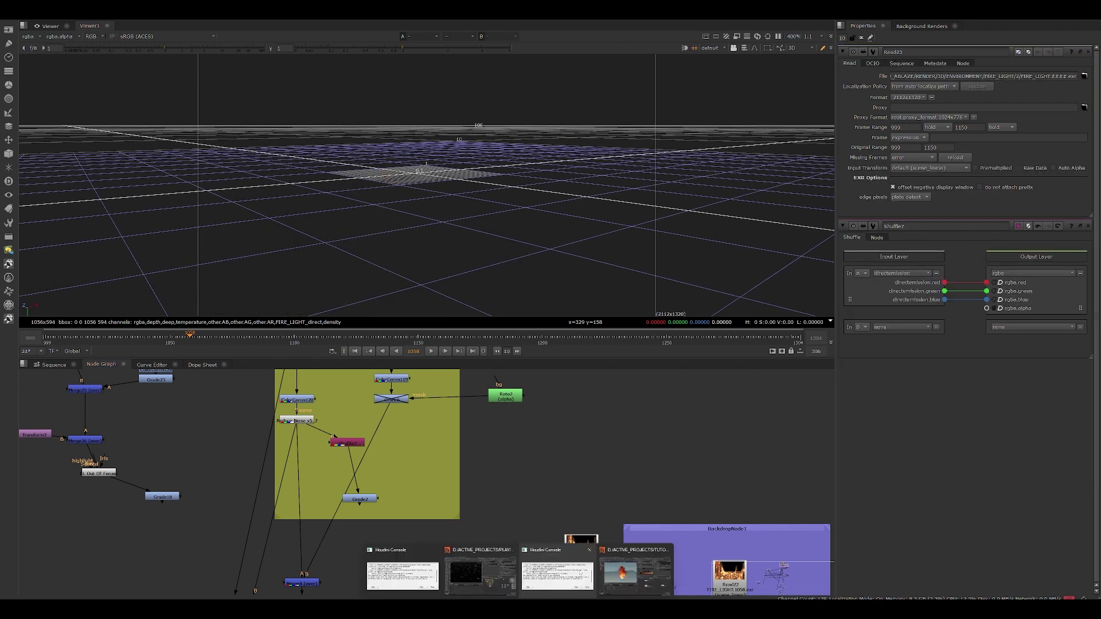
left_click(634, 566)
Step: Review karma1's ray limits, including the volume limit, and view the fire from another angle
left_click(974, 450)
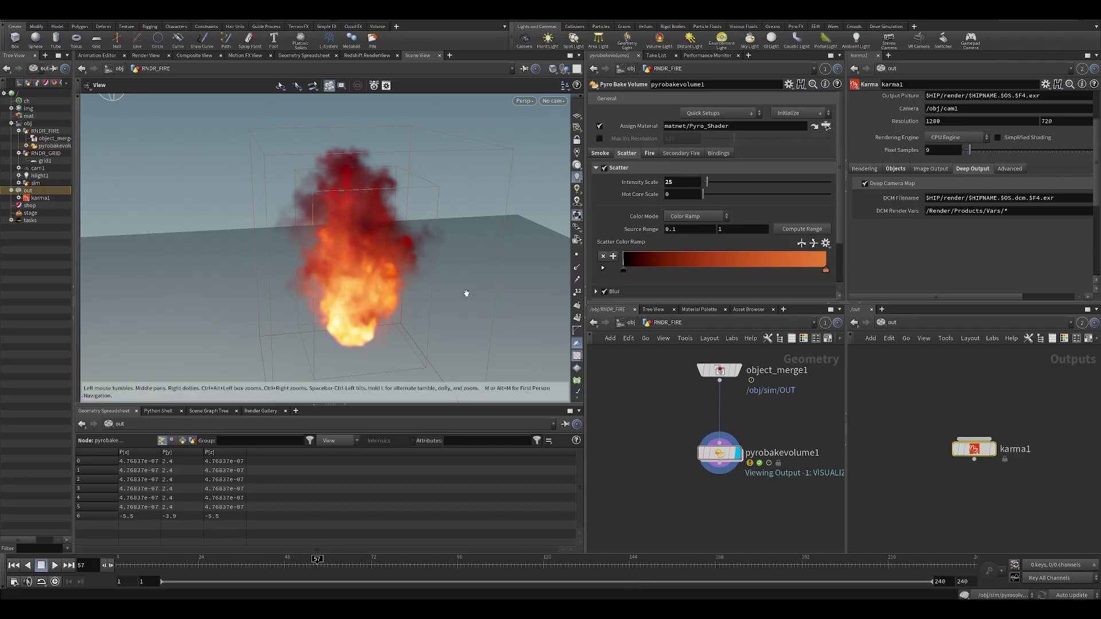
left_click(864, 169)
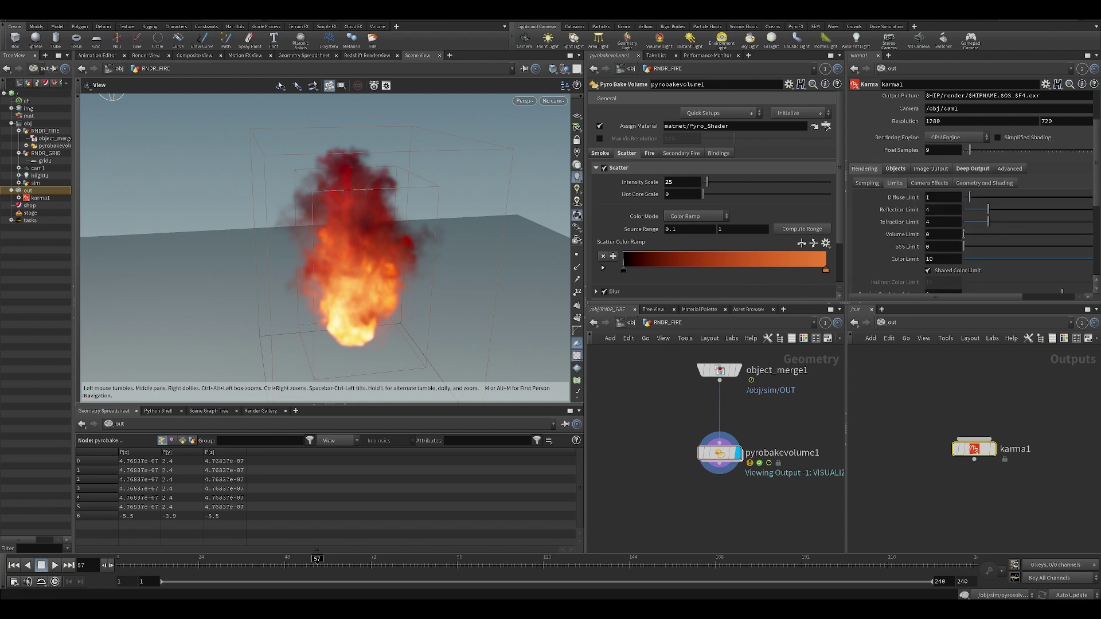
mouse_move(974, 235)
left_mouse_down()
mouse_move(1058, 236)
mouse_move(956, 234)
left_mouse_up()
mouse_move(421, 241)
left_mouse_down()
mouse_move(370, 243)
mouse_move(398, 295)
mouse_move(361, 263)
mouse_move(388, 247)
mouse_move(299, 253)
mouse_move(308, 230)
mouse_move(393, 242)
mouse_move(281, 248)
mouse_move(484, 306)
mouse_move(288, 271)
mouse_move(298, 229)
mouse_move(355, 246)
mouse_move(337, 201)
mouse_move(337, 231)
left_mouse_up()
right_click_drag(337, 232, 339, 235)
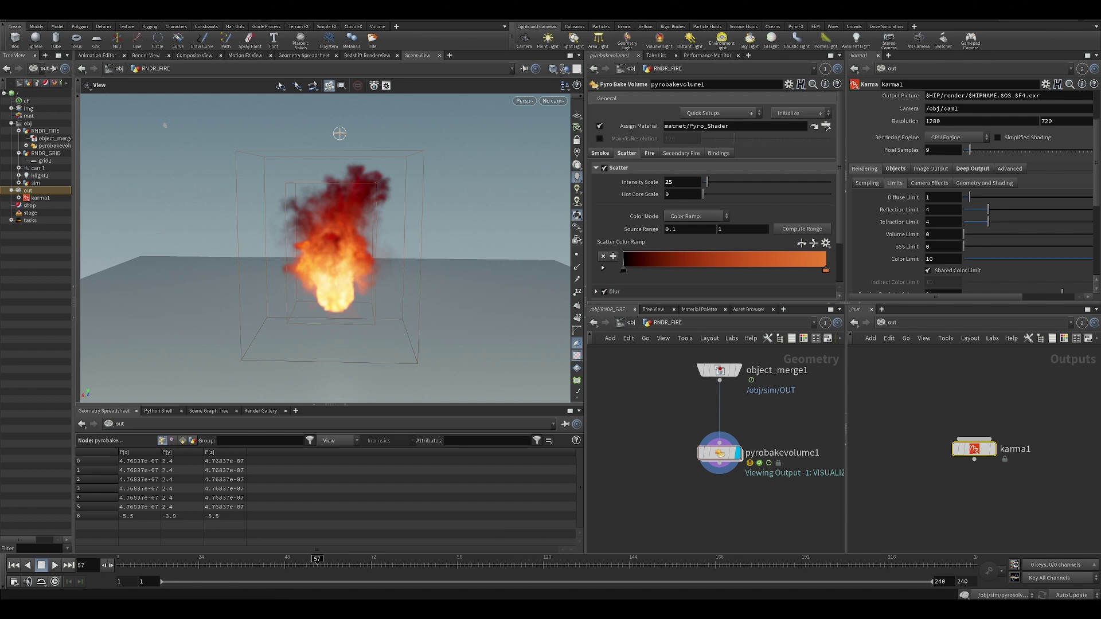
Step: Set the scene viewport to look through cam1
mouse_move(534, 608)
left_click(567, 569)
left_click_drag(675, 451, 679, 435)
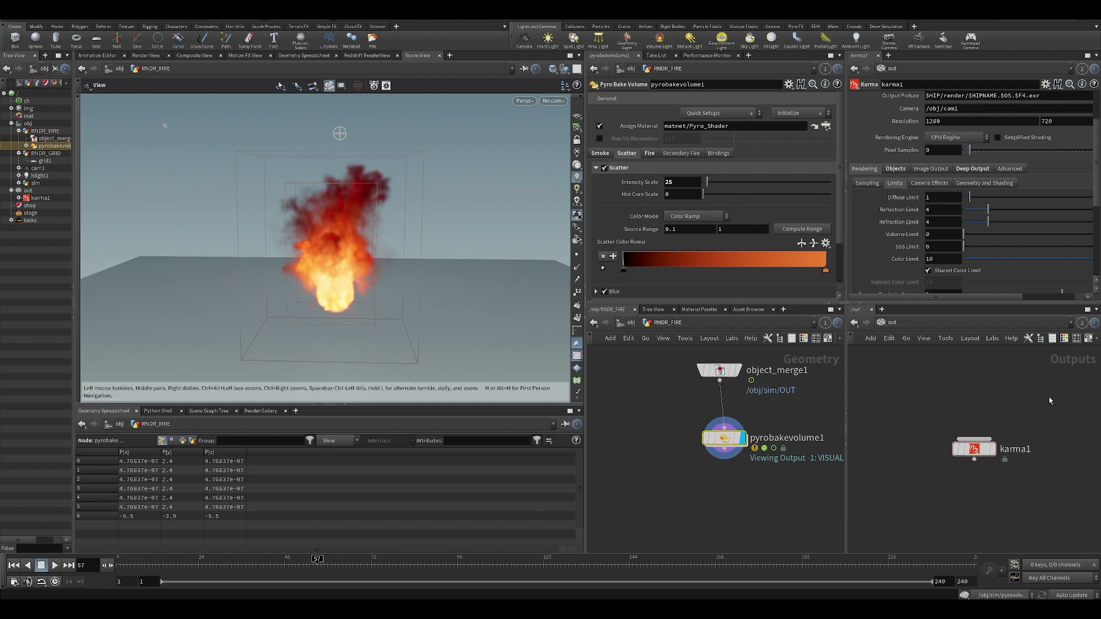
left_click_drag(363, 265, 476, 240)
left_click(553, 101)
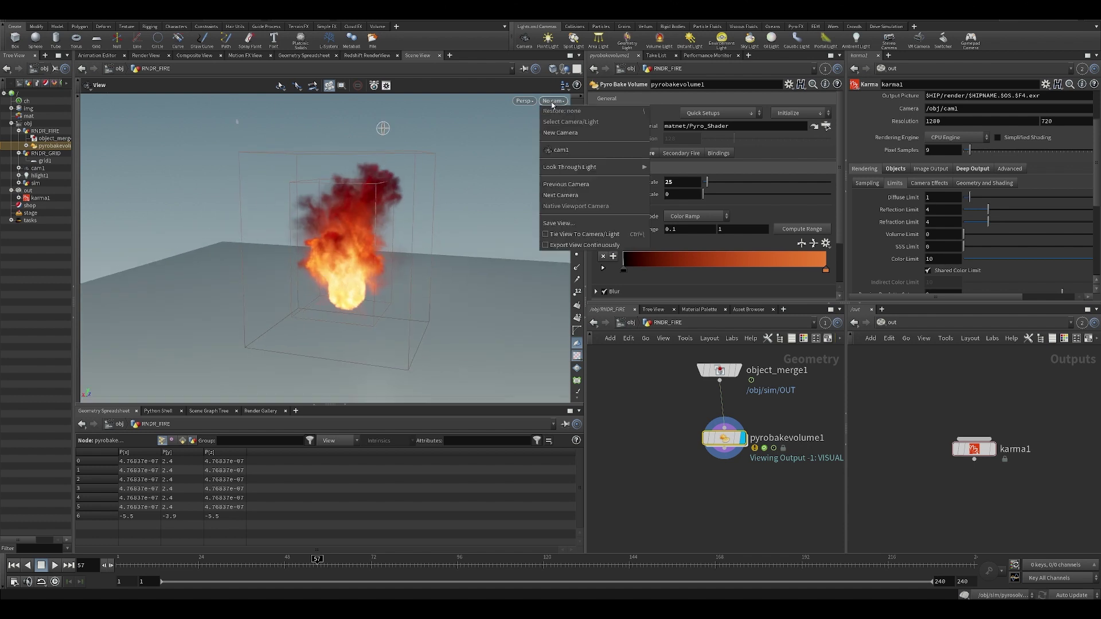
left_click(559, 150)
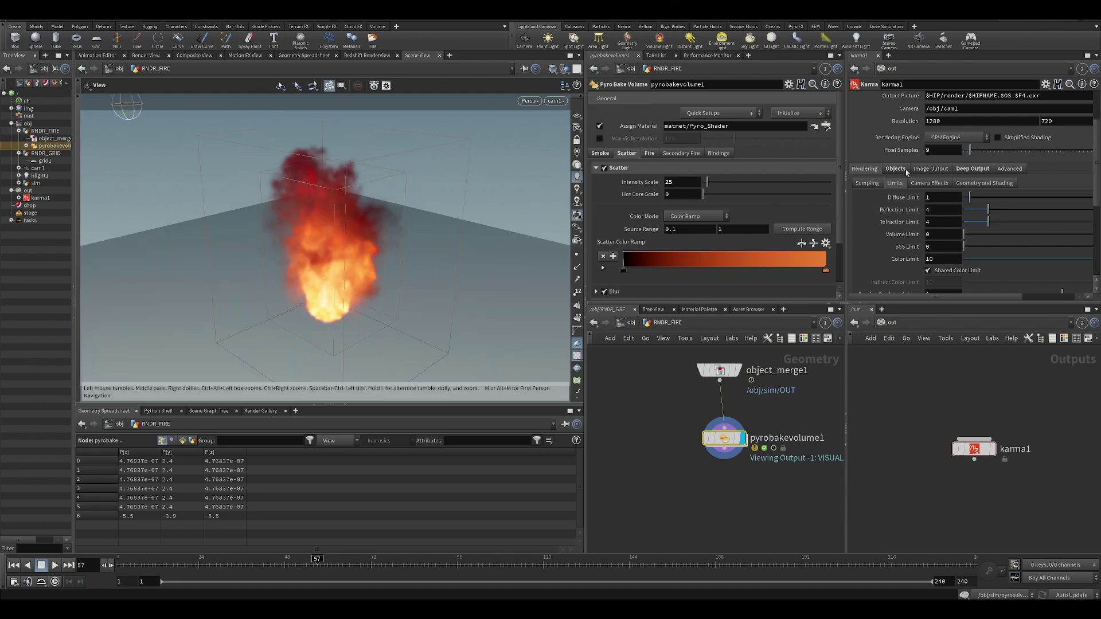
Step: Save the scene and set karma1's output picture to $HIP/render/test/1.exr
scroll(962, 189, "up", 3)
key("ctrl+s")
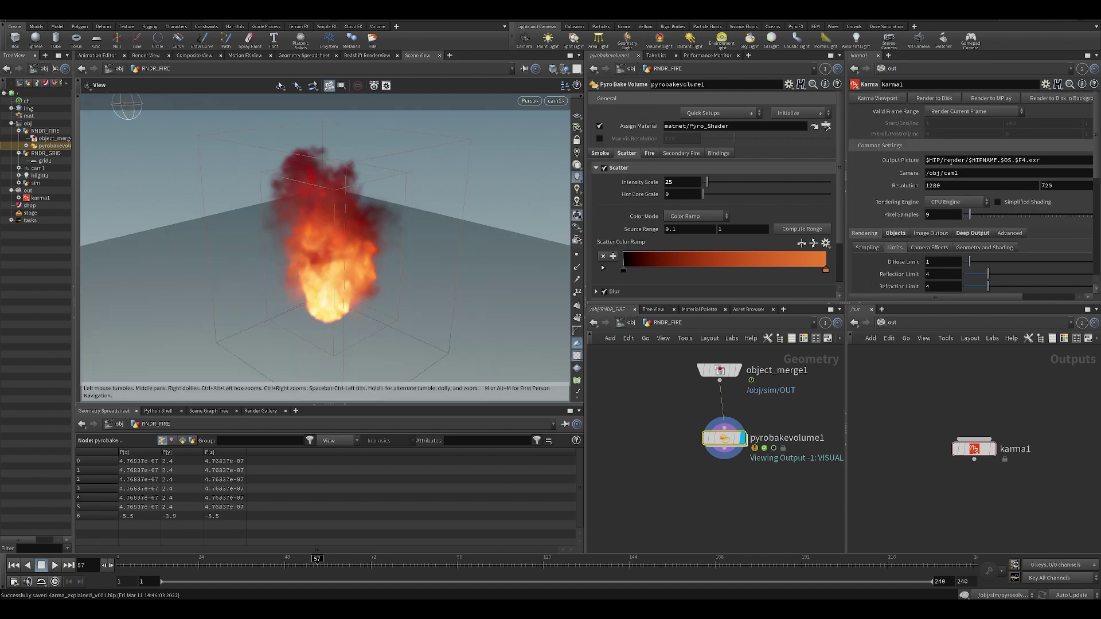
left_click_drag(1043, 161, 967, 161)
key("BackSpace")
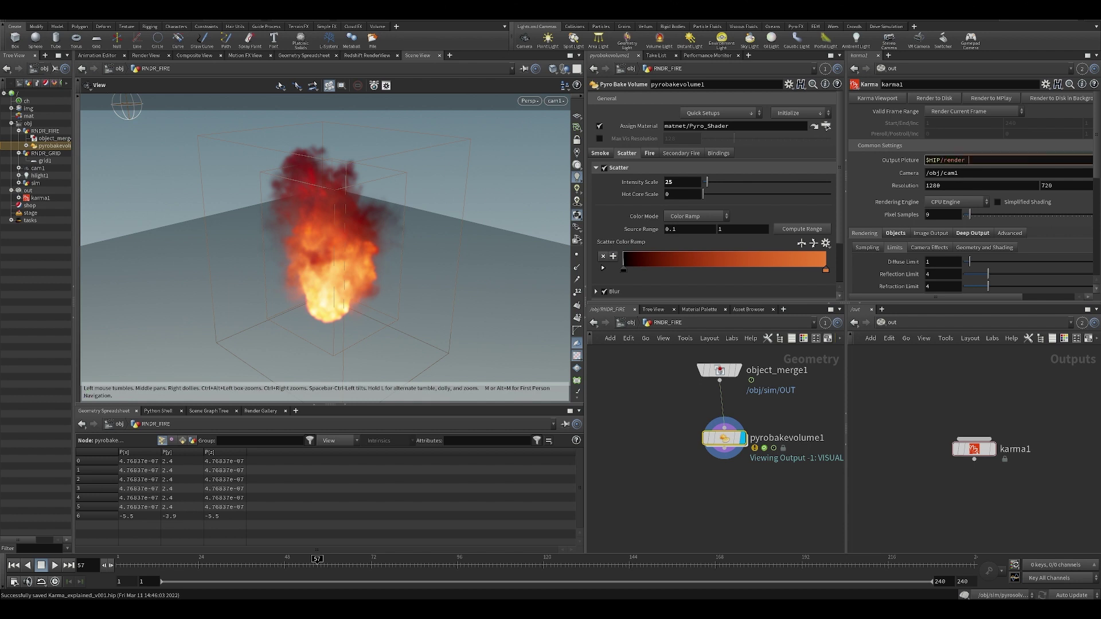
type("/test/1.exr")
key("Return")
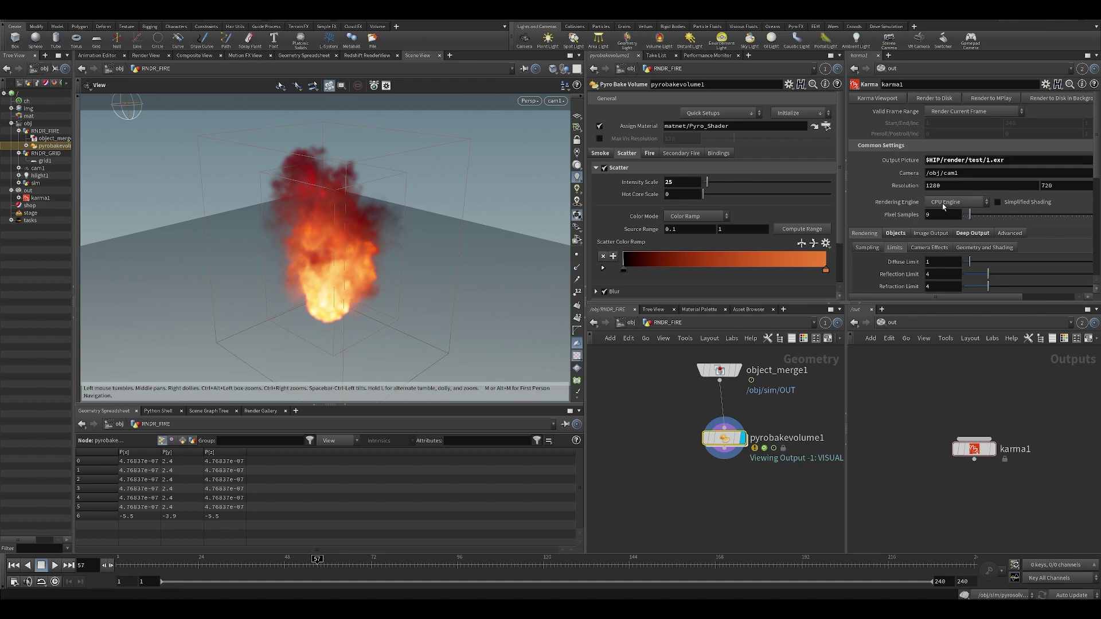
Step: Set karma1's convergence mode to Path Traced in the sampling settings
left_click(868, 247)
scroll(917, 247, "down", 2)
left_click(943, 238)
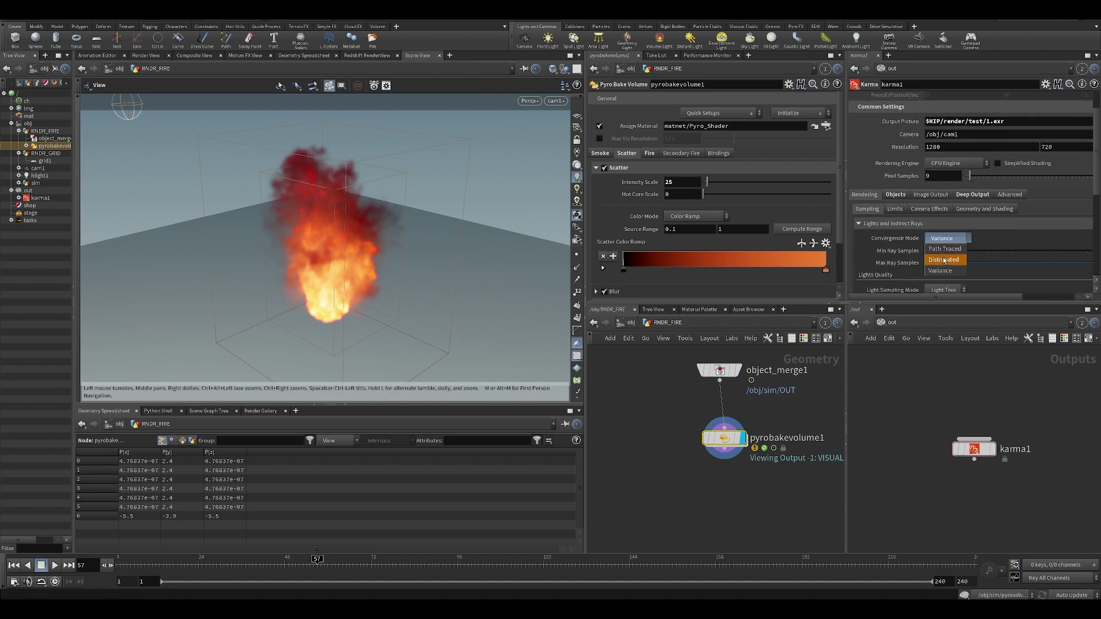
left_click(944, 248)
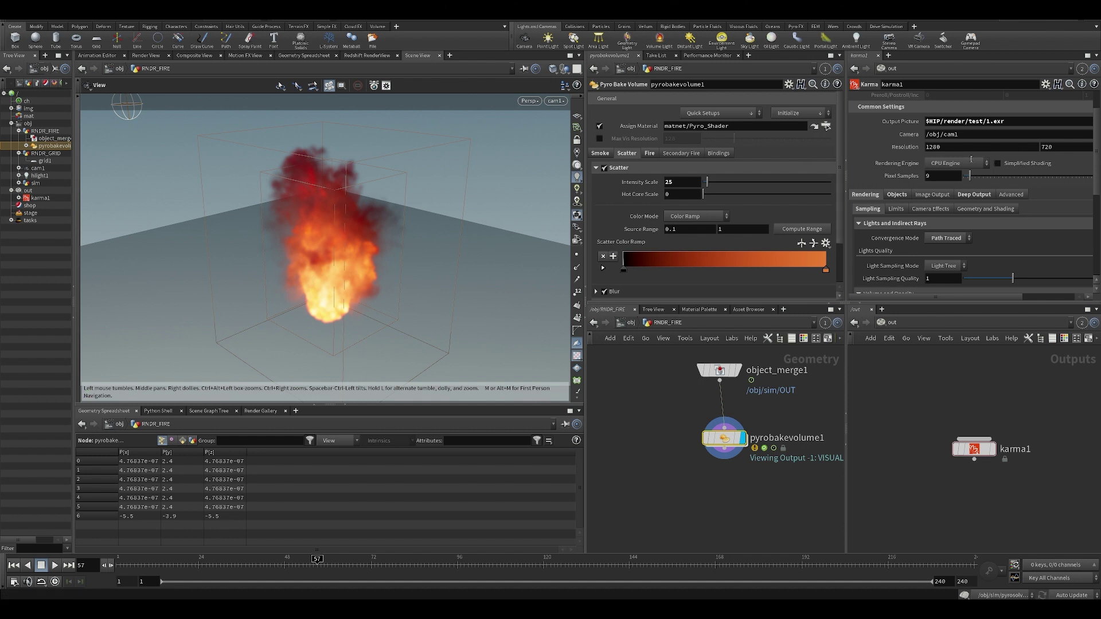
scroll(952, 138, "up", 2)
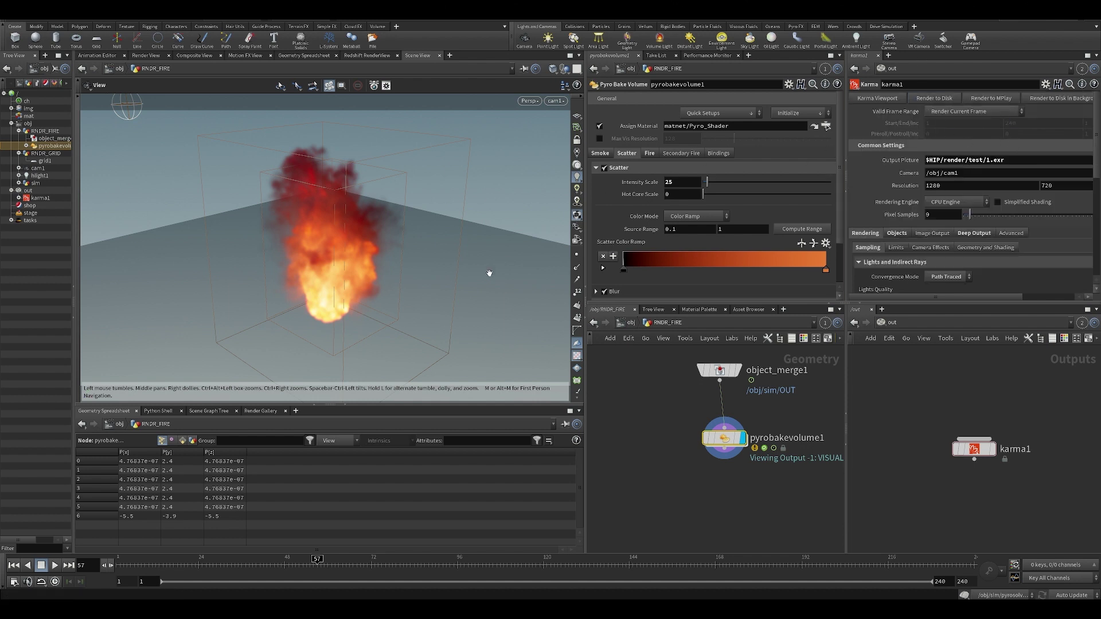
Step: In File Explorer, go to karma1's output location, A_World_Ablaze_Tutorial/HIP/render, and open the test folder
left_click(910, 163)
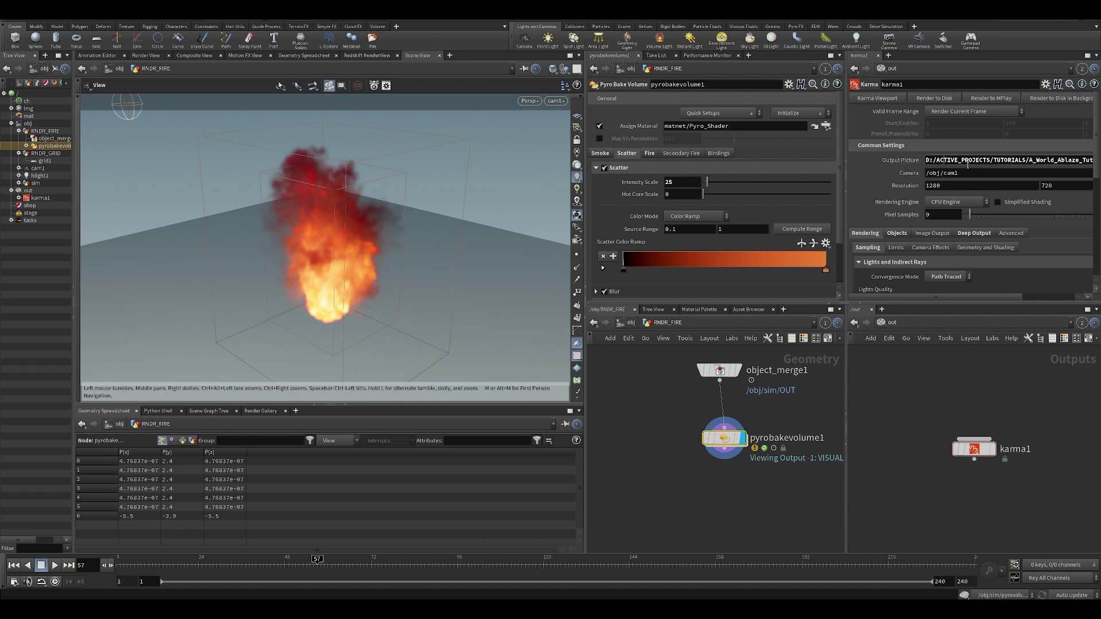
left_click(903, 161)
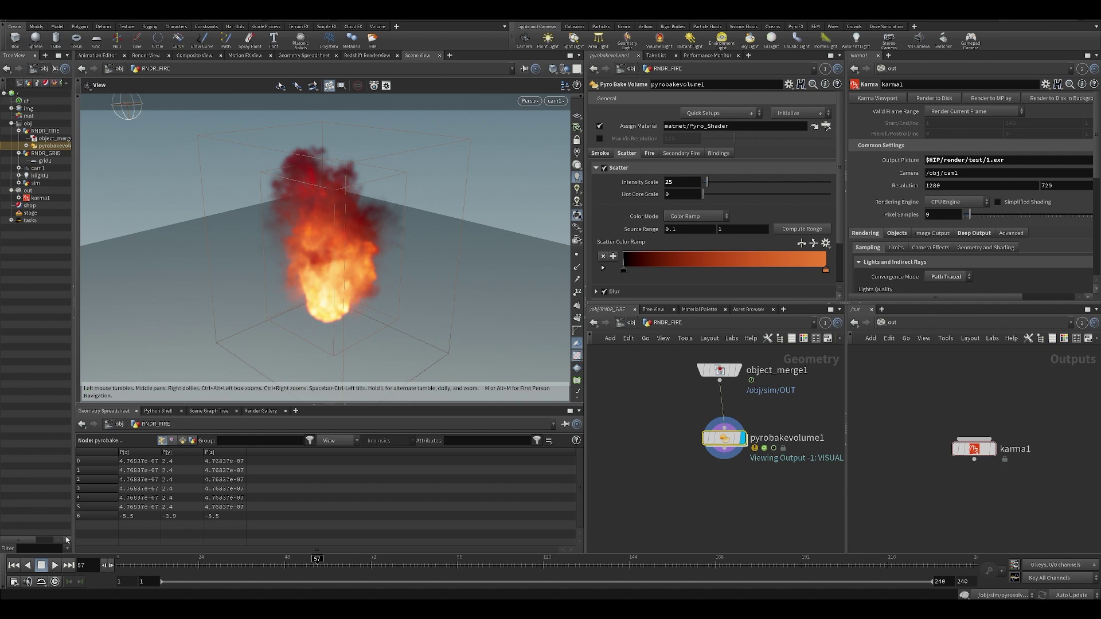
left_click(75, 610)
left_click(314, 317)
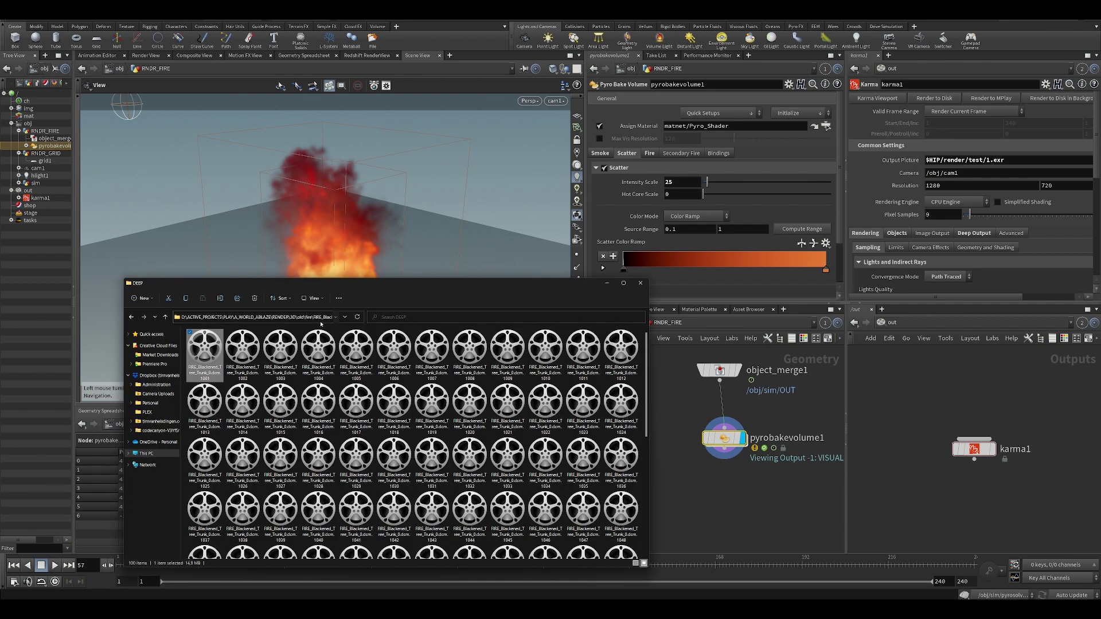
type("D:/ACTIVE_PROJECTS/TUTORIALS/A_World_Ablaze_Tutorial/HIP/render/test/1.exr")
key("BackSpace")
key("BackSpace")
key("BackSpace")
key("BackSpace")
key("BackSpace")
key("BackSpace")
key("BackSpace")
key("BackSpace")
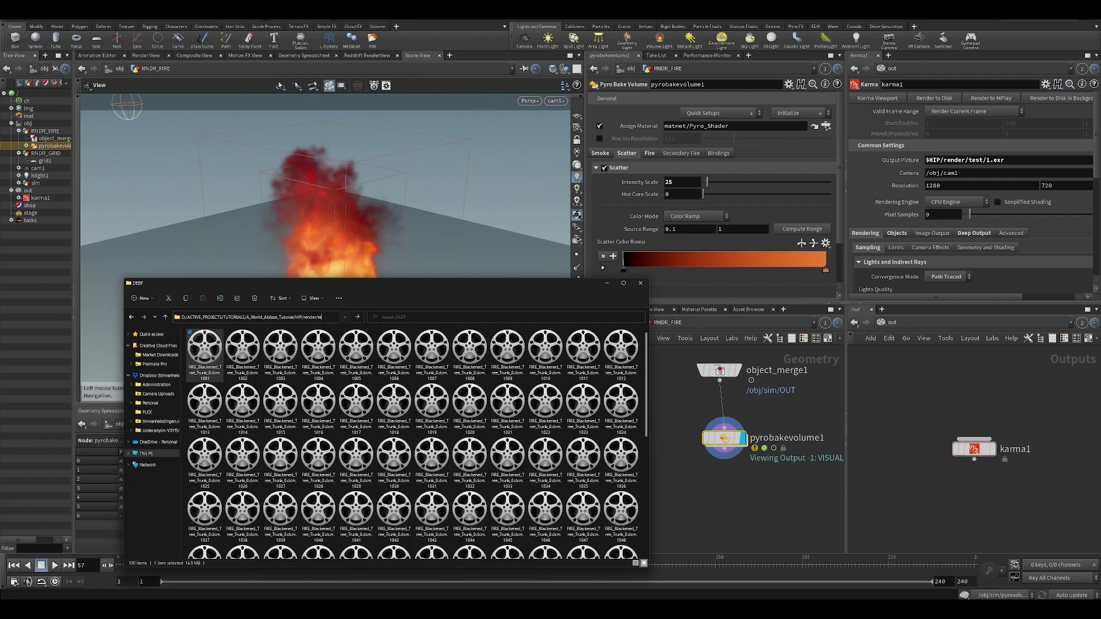
key("Return")
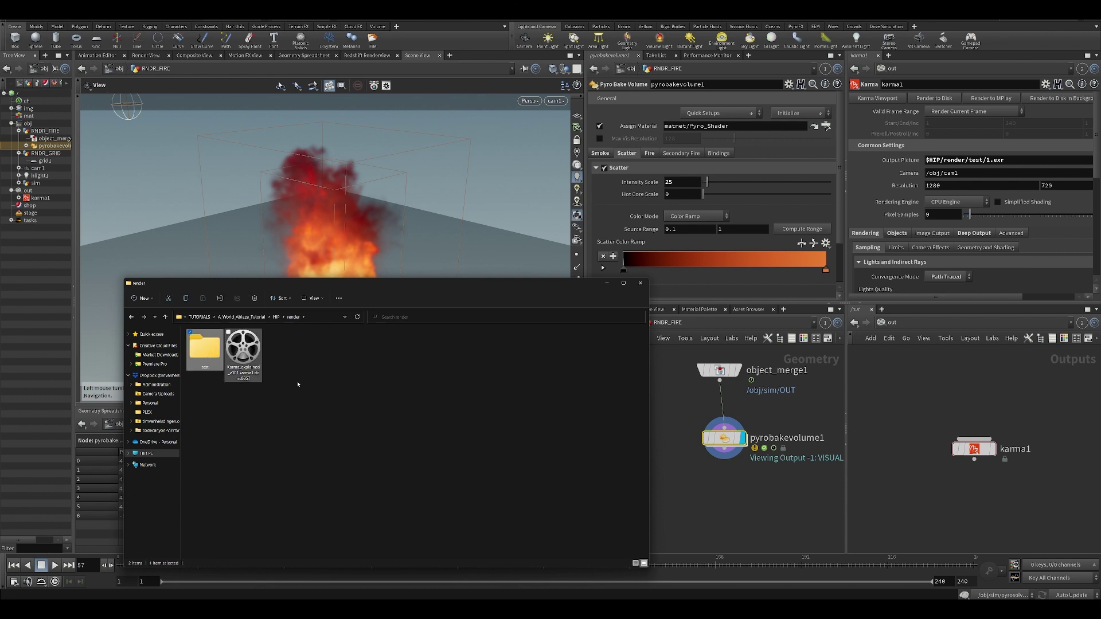
double_click(202, 356)
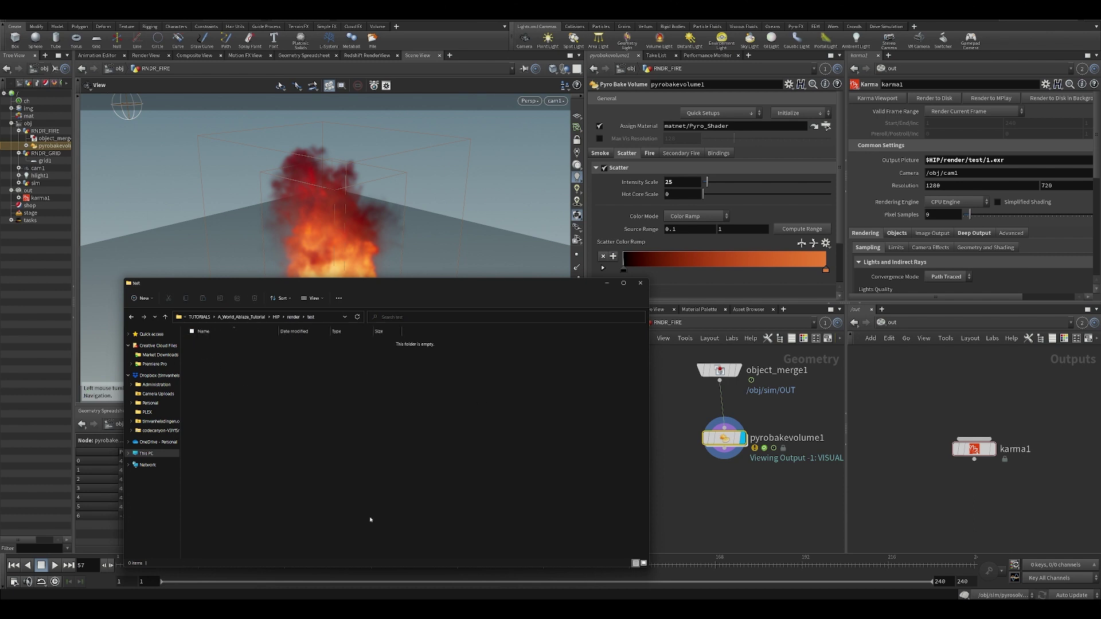
Step: Open Task Manager and inspect the husk process's CPU and memory use, check the test render folder, and minimize the folder window
key("ctrl+shift+Escape")
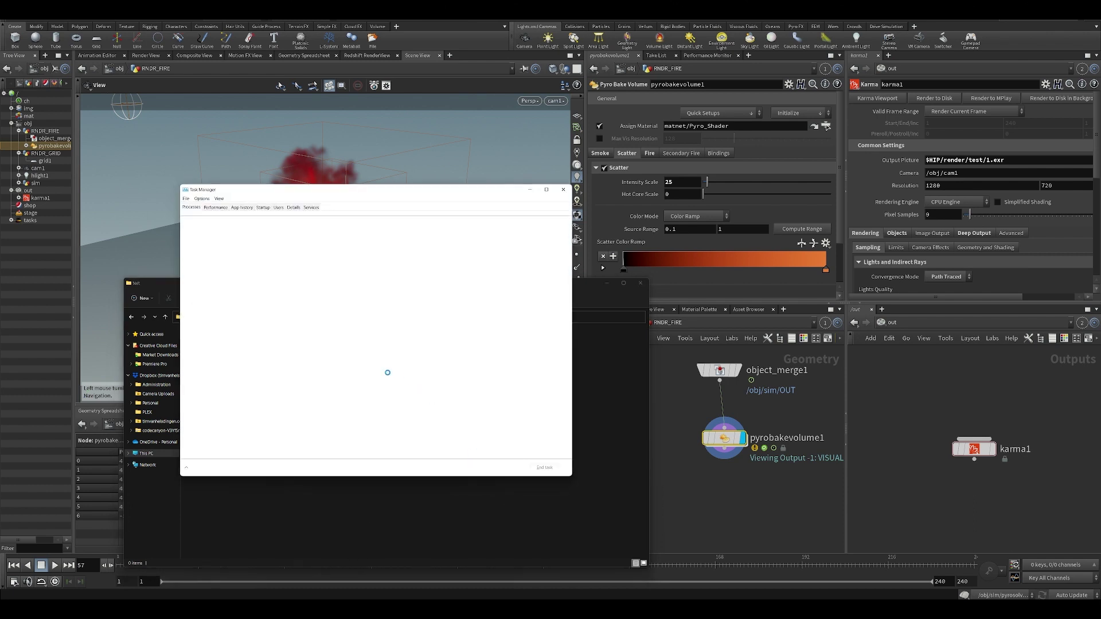
double_click(205, 238)
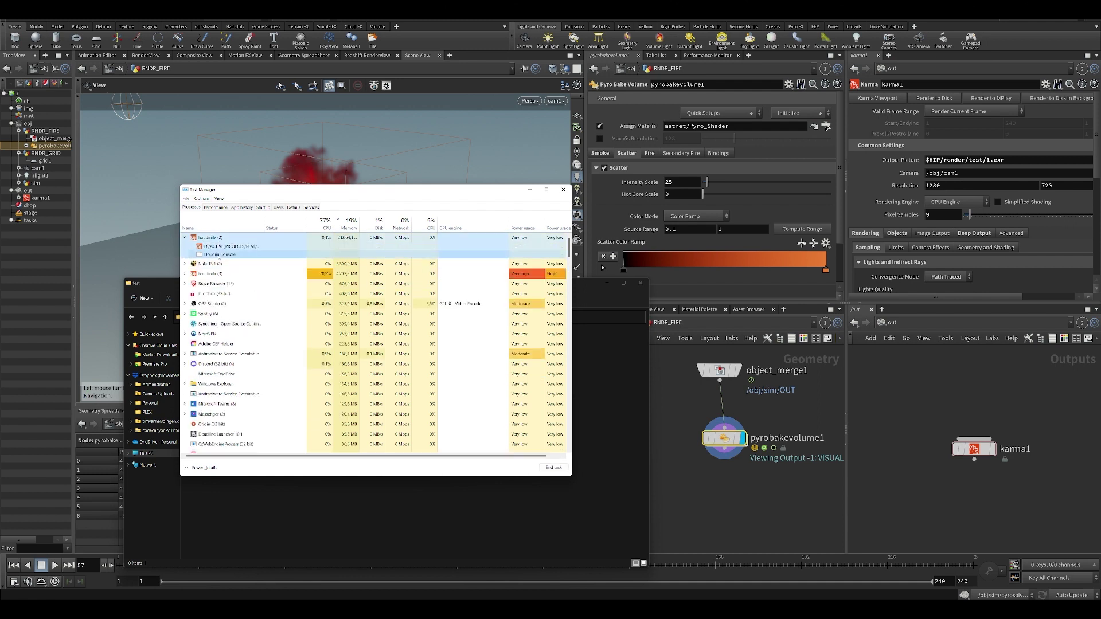
left_click(198, 274)
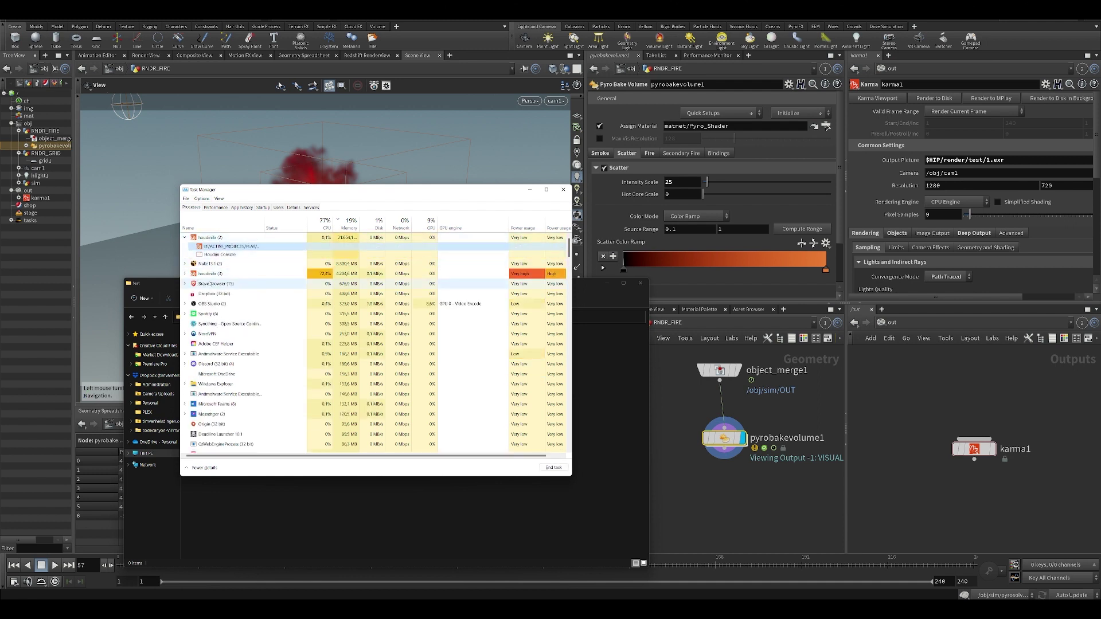
left_click(185, 273)
left_click(208, 290)
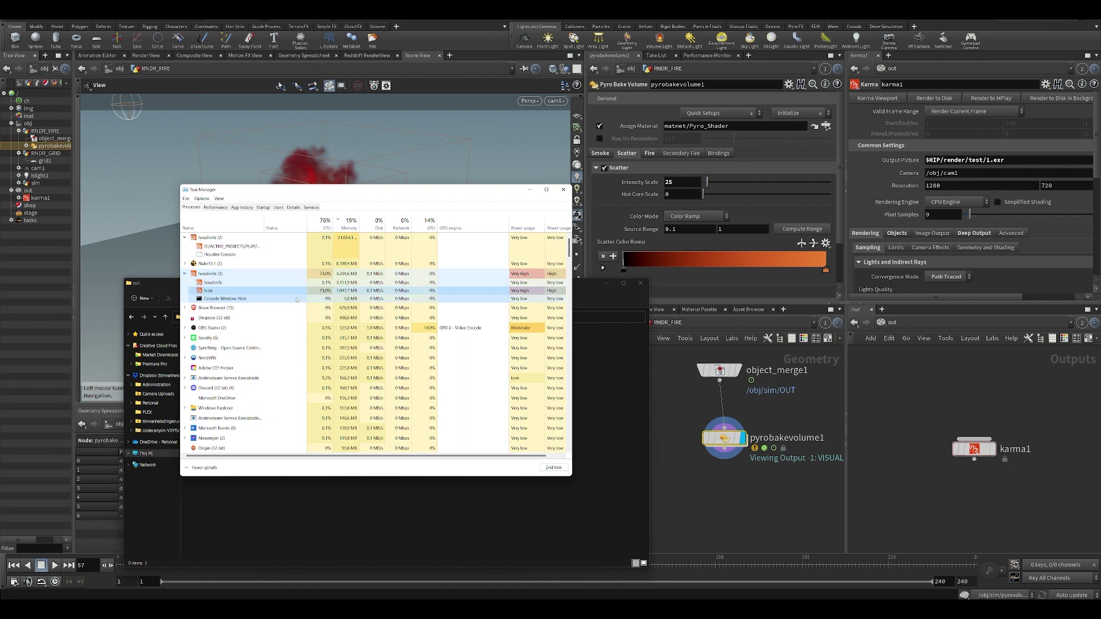
left_click_drag(356, 190, 593, 157)
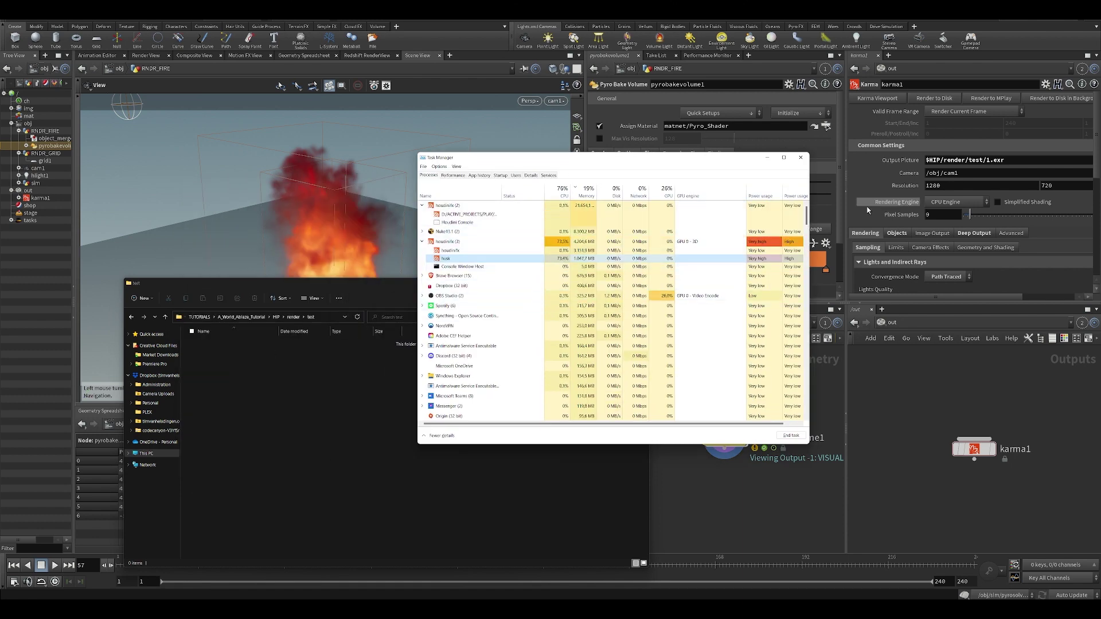
left_click(298, 381)
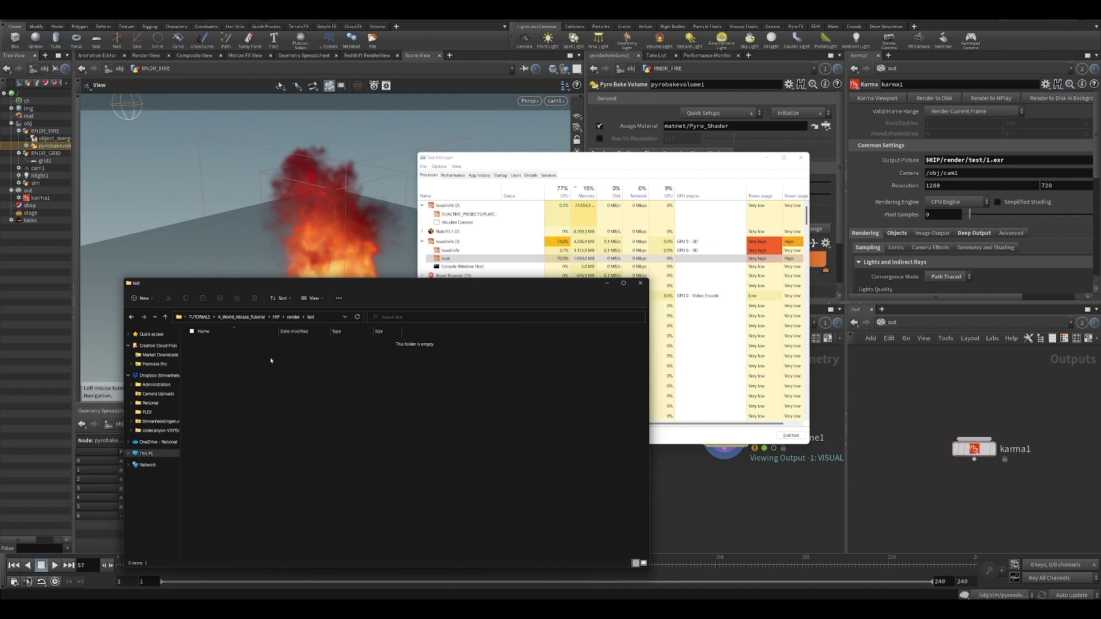
left_click(606, 283)
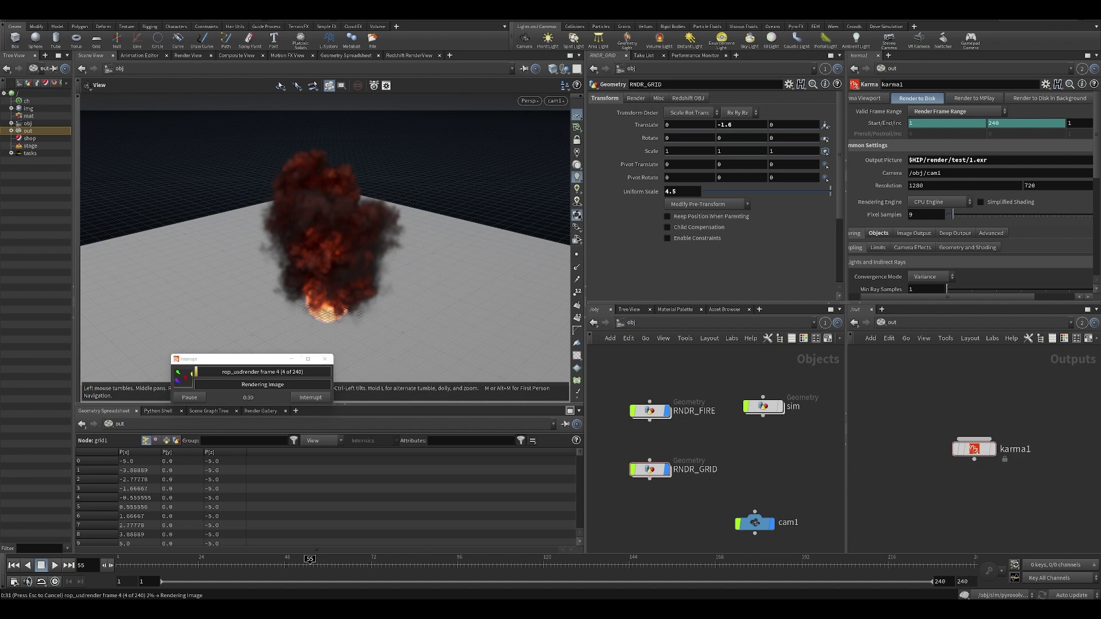
Step: Stop the running render, set karma1's output picture to $HIP/render/test/1_$F4.exr, save the scene and restart the render to disk
key("Escape")
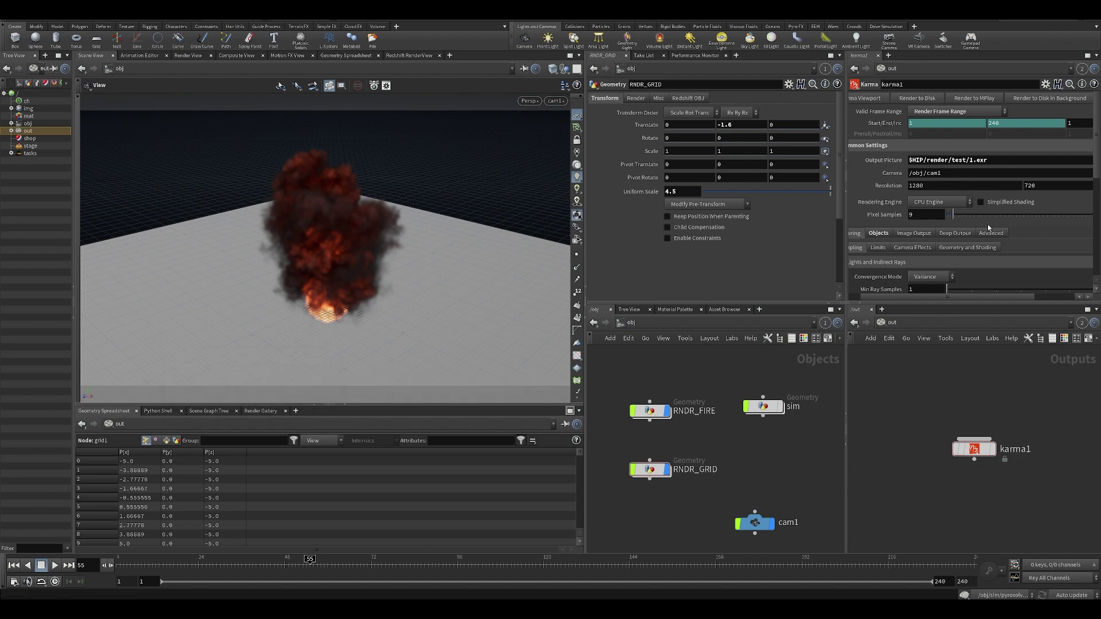
left_click(973, 161)
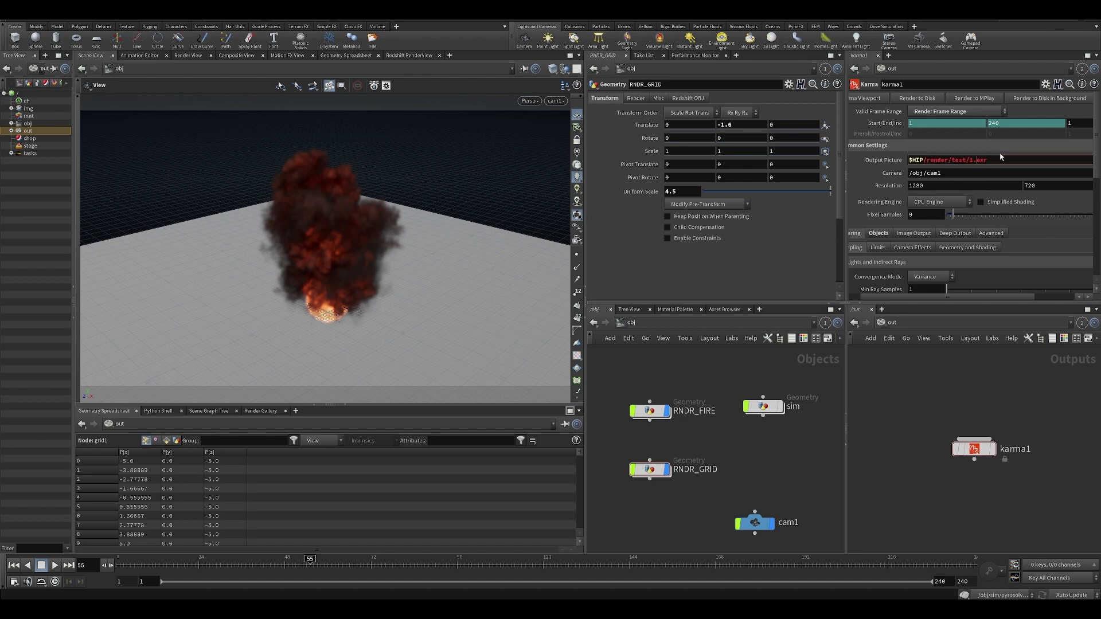
type("_$F")
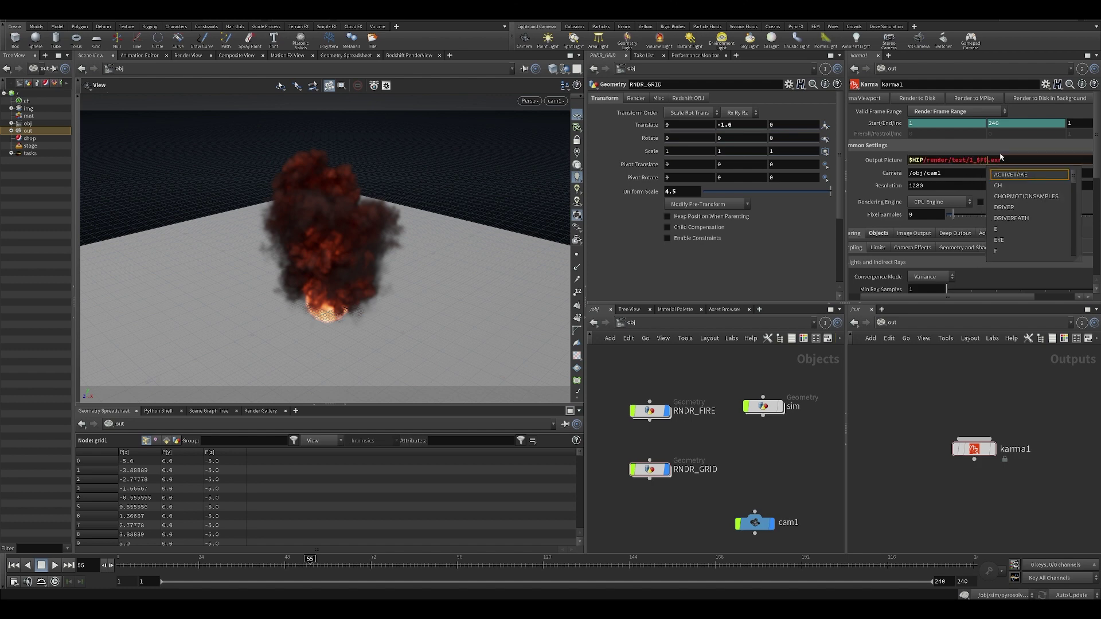
type("4")
key("Return")
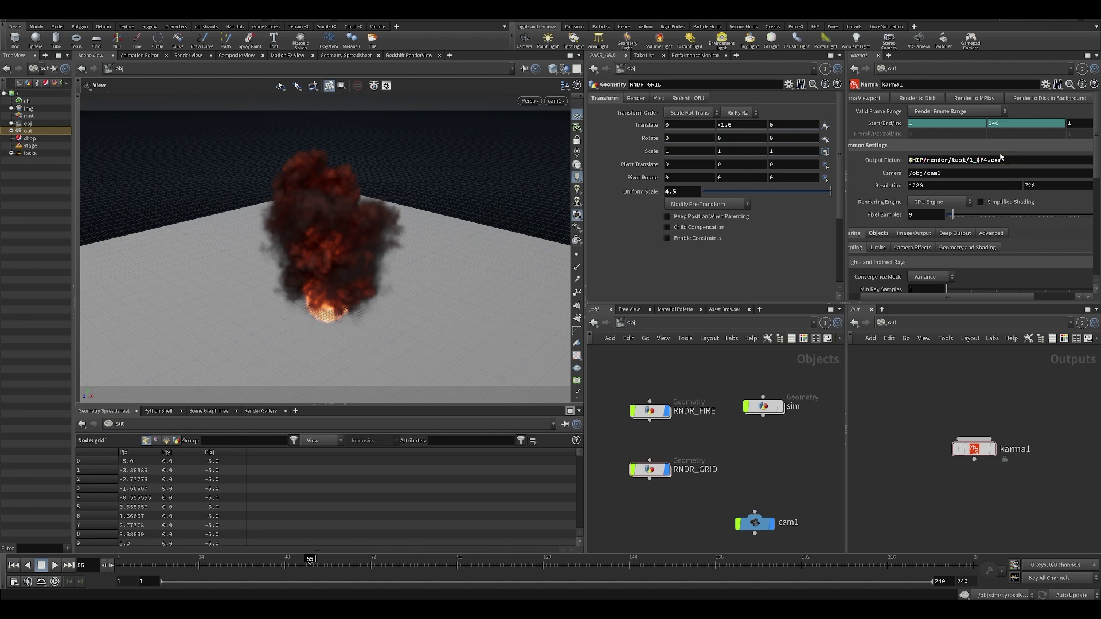
key("ctrl+s")
left_click(916, 100)
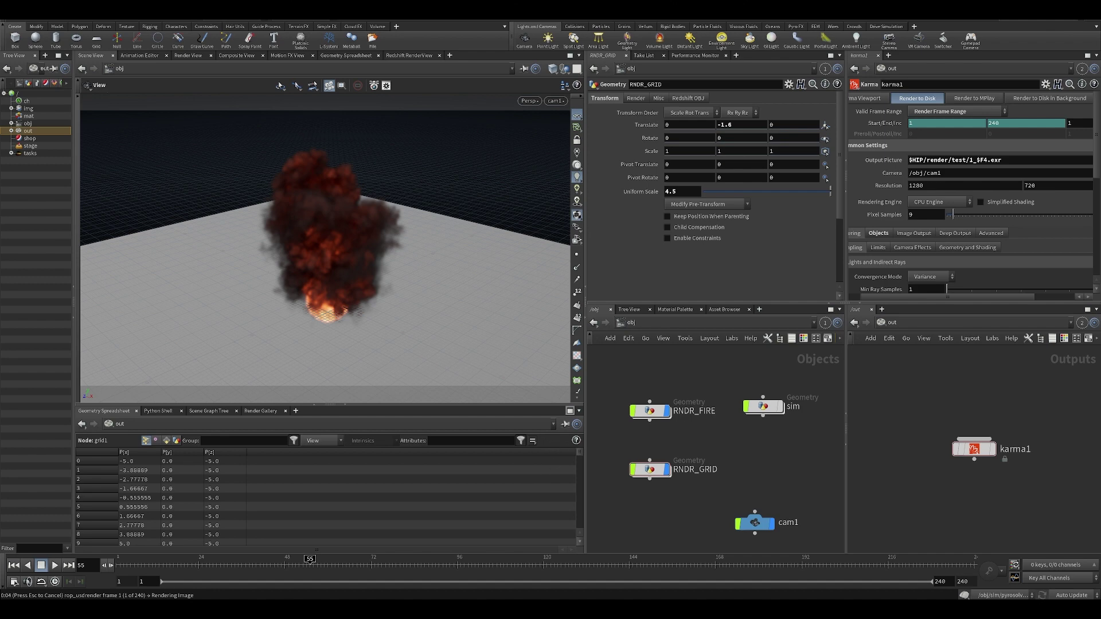
Step: Play back the rendered fire frames in the image player, close it and interrupt the render
mouse_move(503, 609)
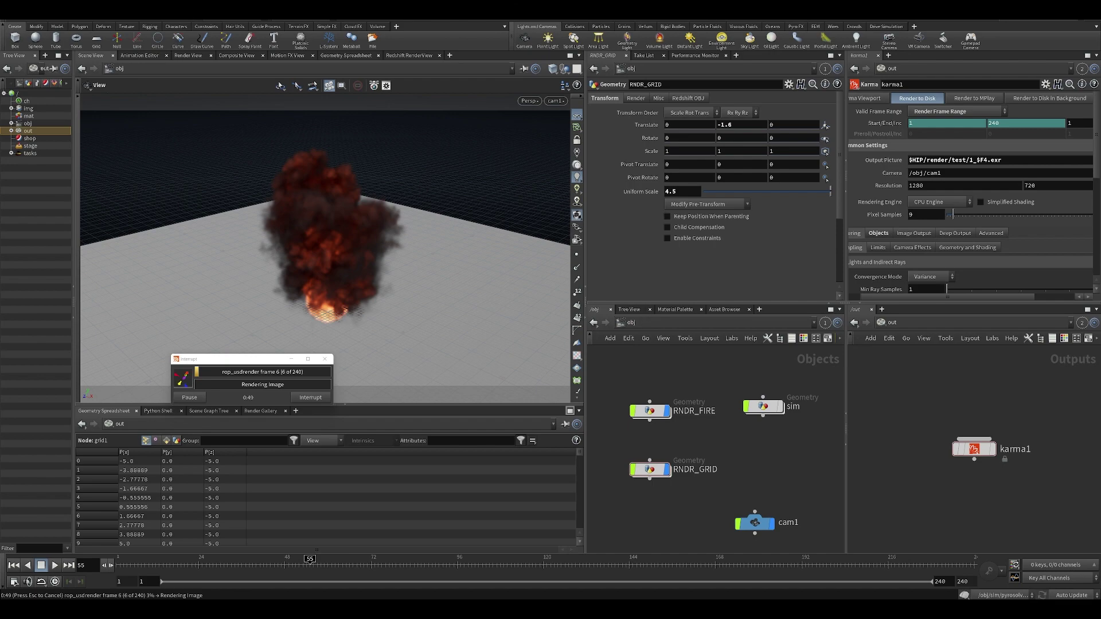
left_click_drag(530, 201, 507, 1)
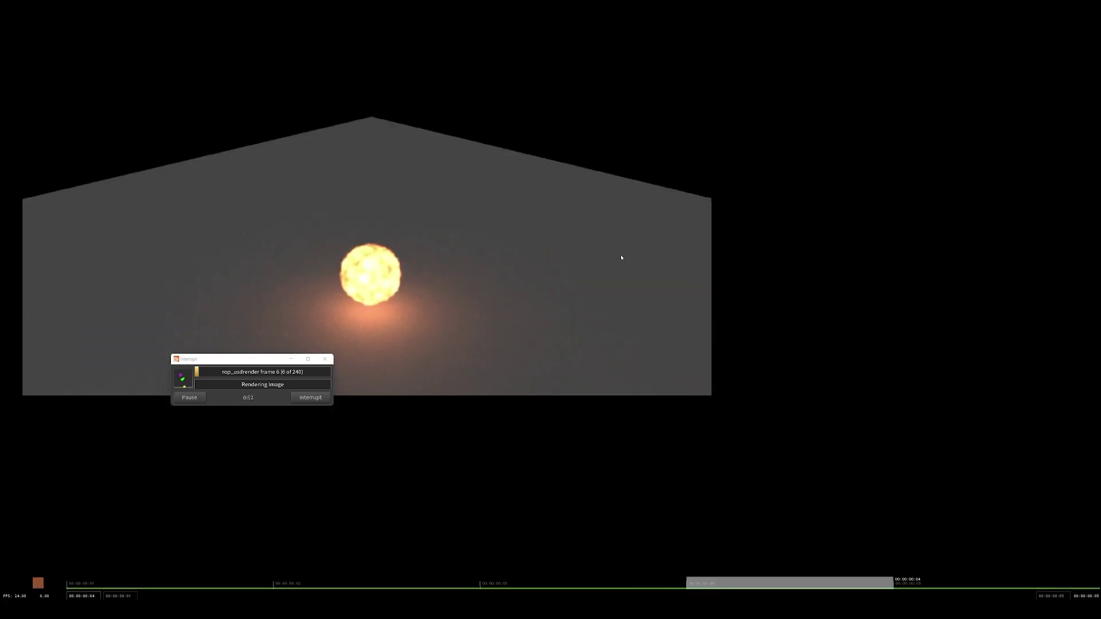
key("space")
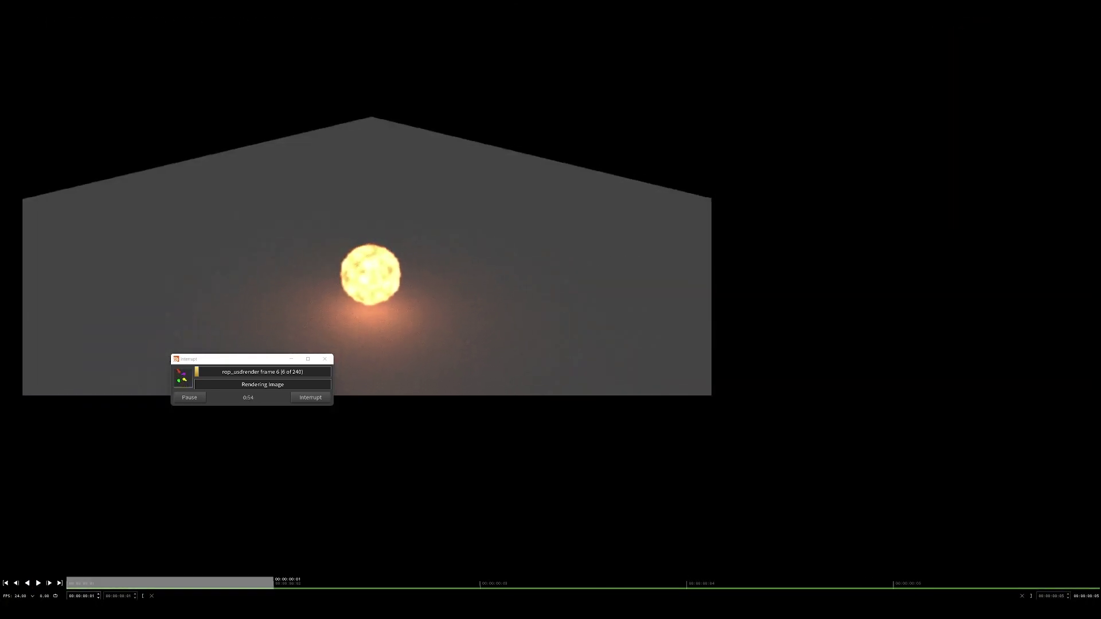
left_click(1088, 8)
left_click(310, 397)
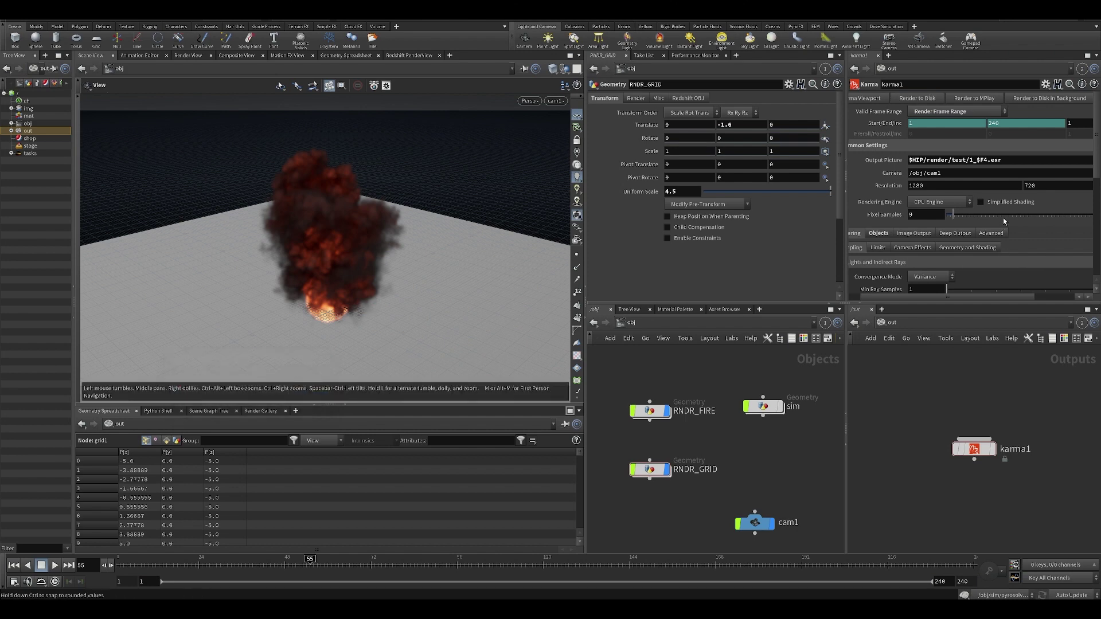
Step: Enable Deep Camera Map in karma1's deep output settings
left_click(875, 236)
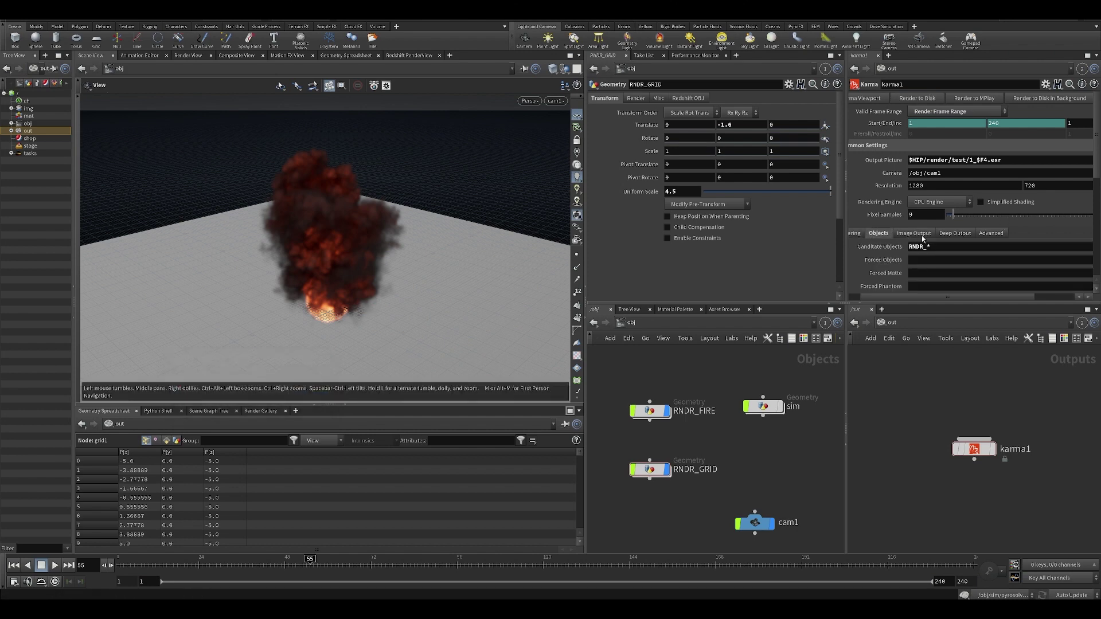
left_click(953, 235)
scroll(950, 236, "down", 1)
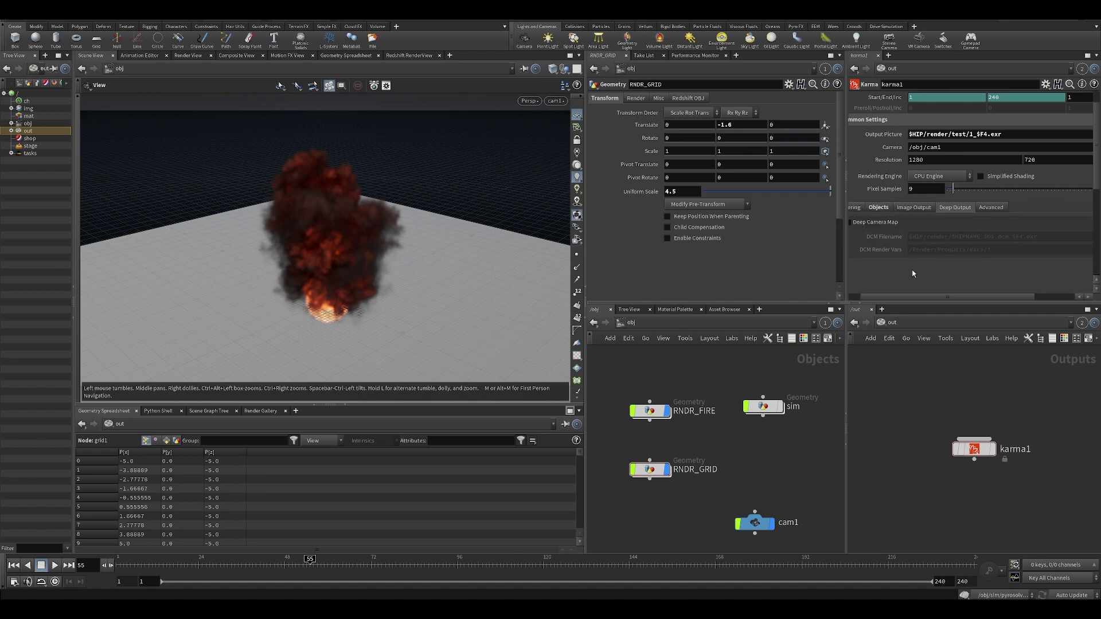
left_click(850, 222)
Step: Reuse the output picture path to set the DCM filename to $HIP/render/test/deep/deep_$F4.exr, and save the scene
left_click_drag(1009, 138, 907, 135)
key("ctrl+c")
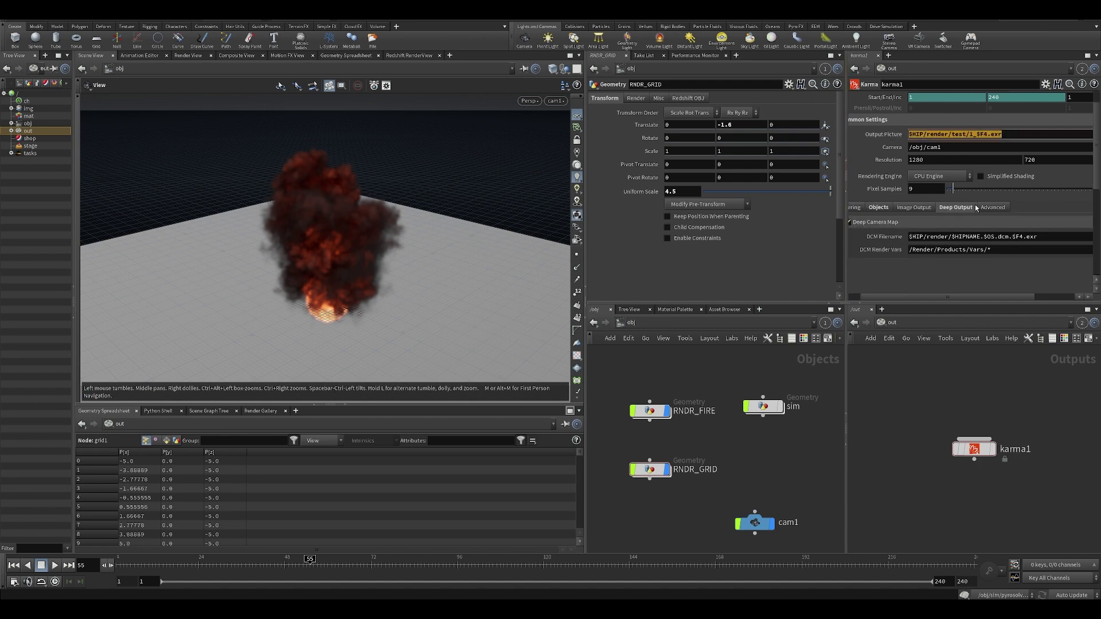
left_click_drag(1044, 238, 908, 239)
key("ctrl+v")
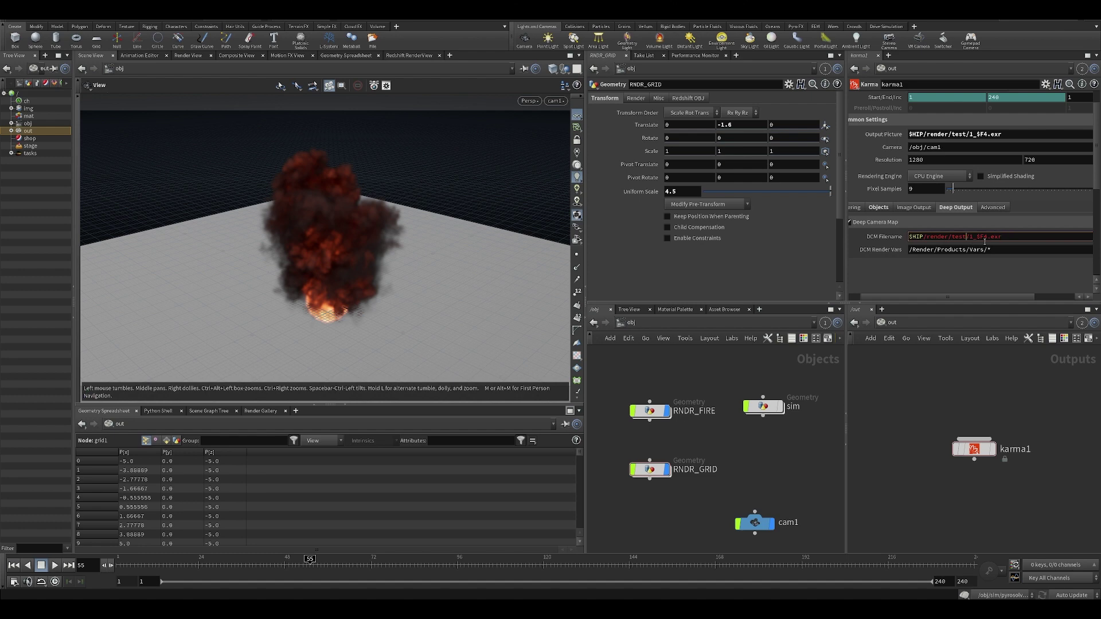
type("deep_")
type("eep")
key("Return")
key("ctrl+s")
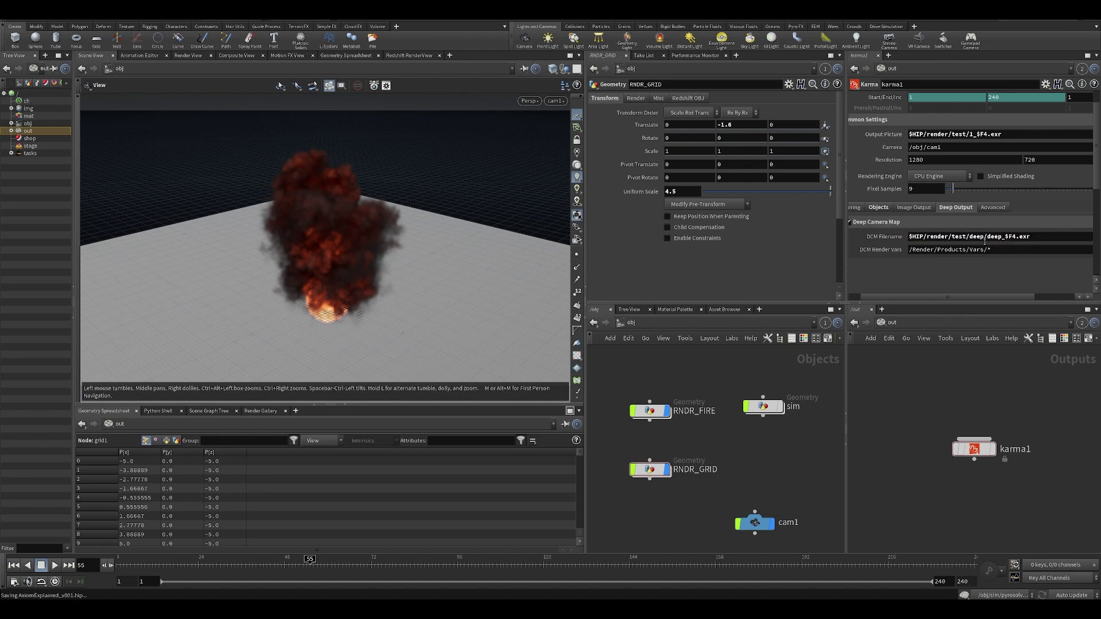
Step: Start karma1's render to disk with the deep camera map enabled
left_click_drag(949, 296, 938, 294)
scroll(941, 276, "up", 2)
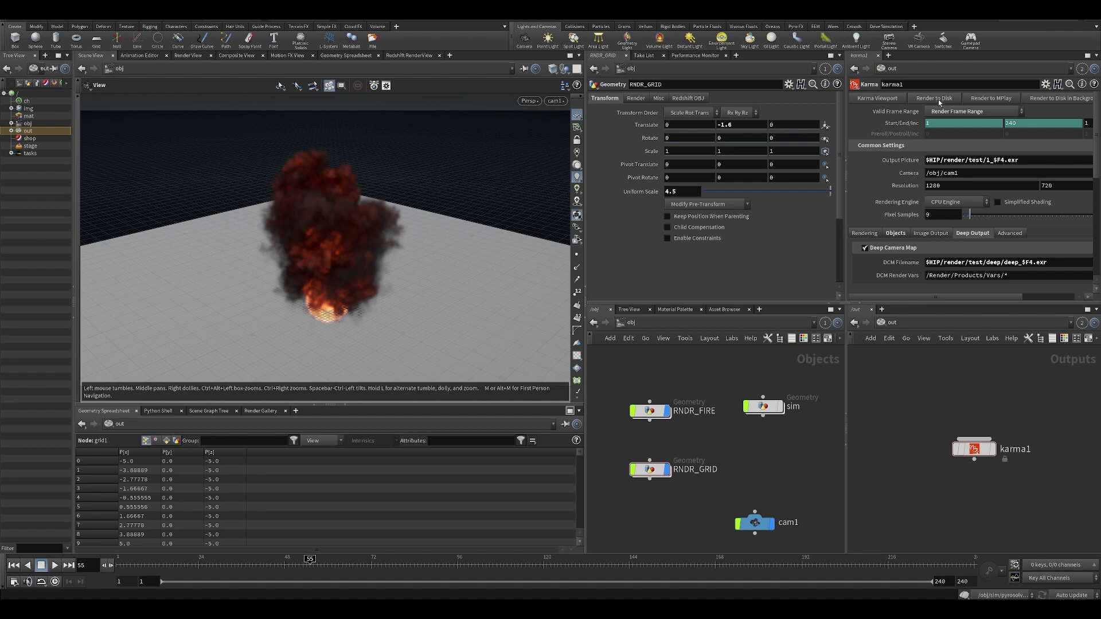
left_click(937, 99)
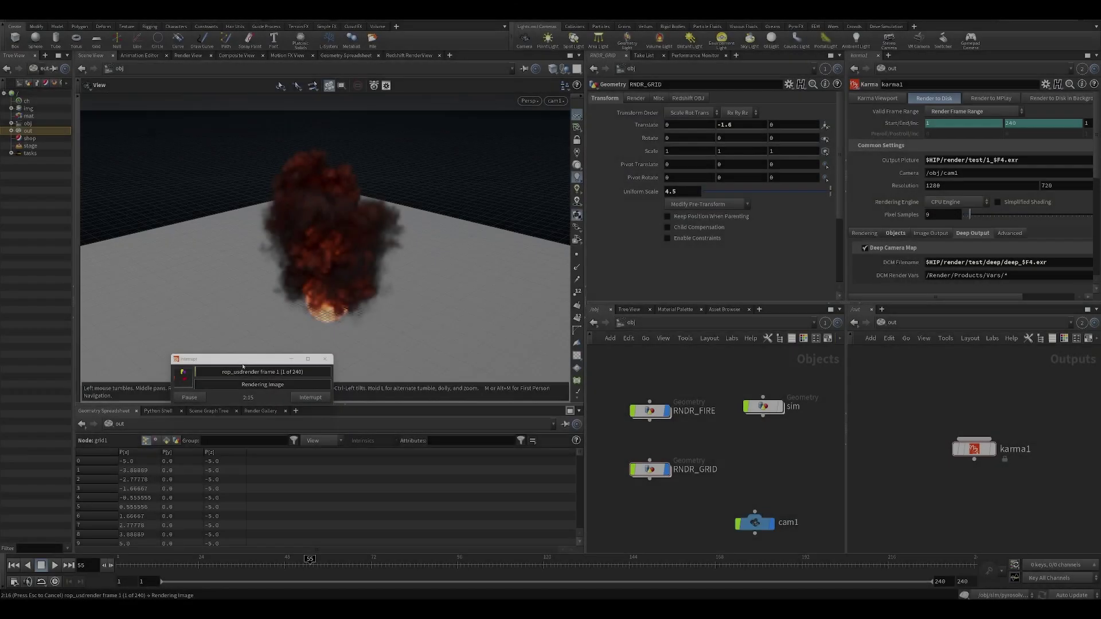
left_click_drag(244, 362, 277, 352)
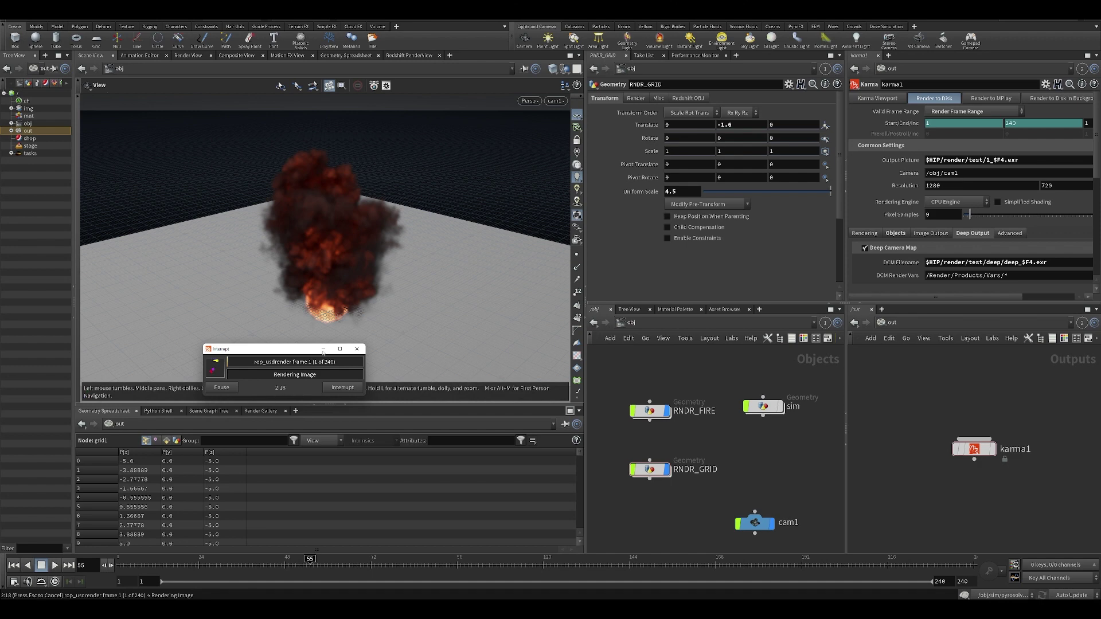
left_click_drag(289, 352, 294, 348)
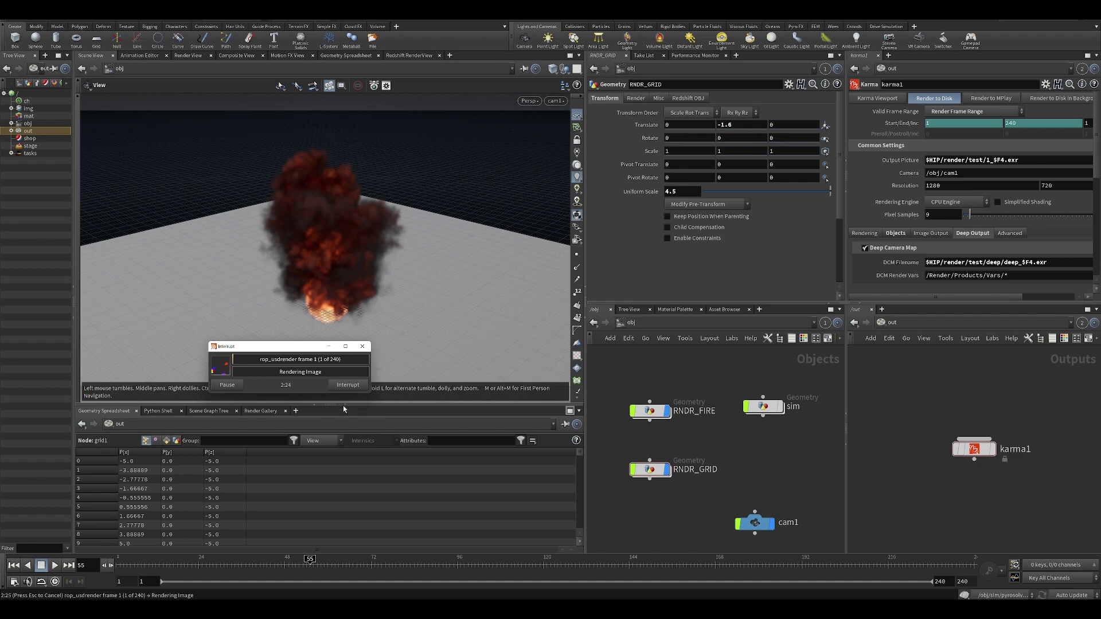
left_click_drag(293, 349, 395, 218)
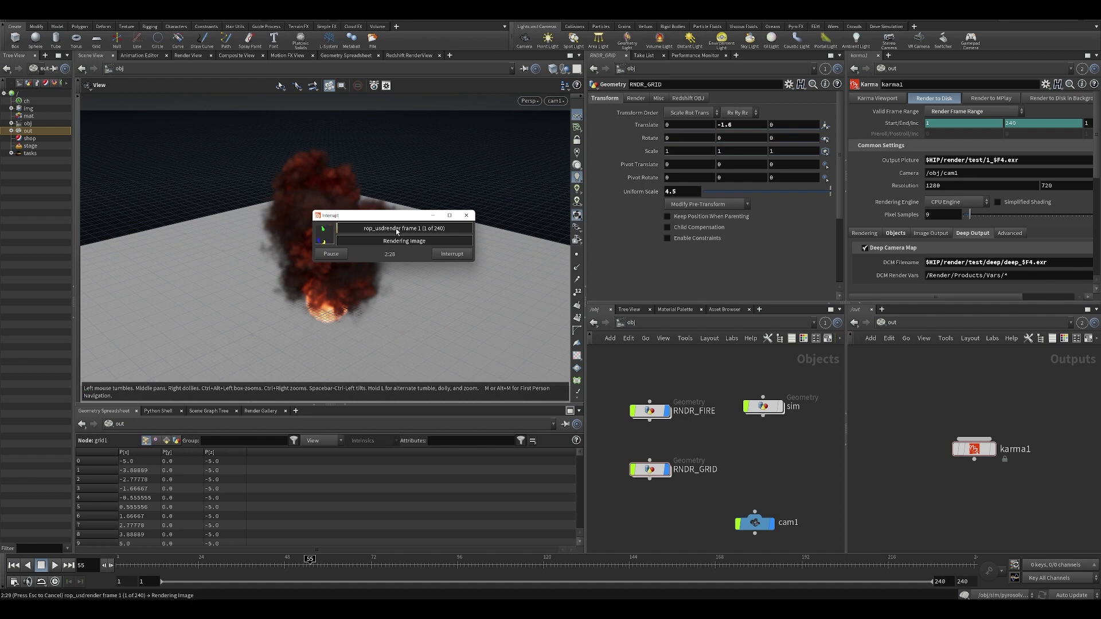
left_click_drag(391, 213, 366, 225)
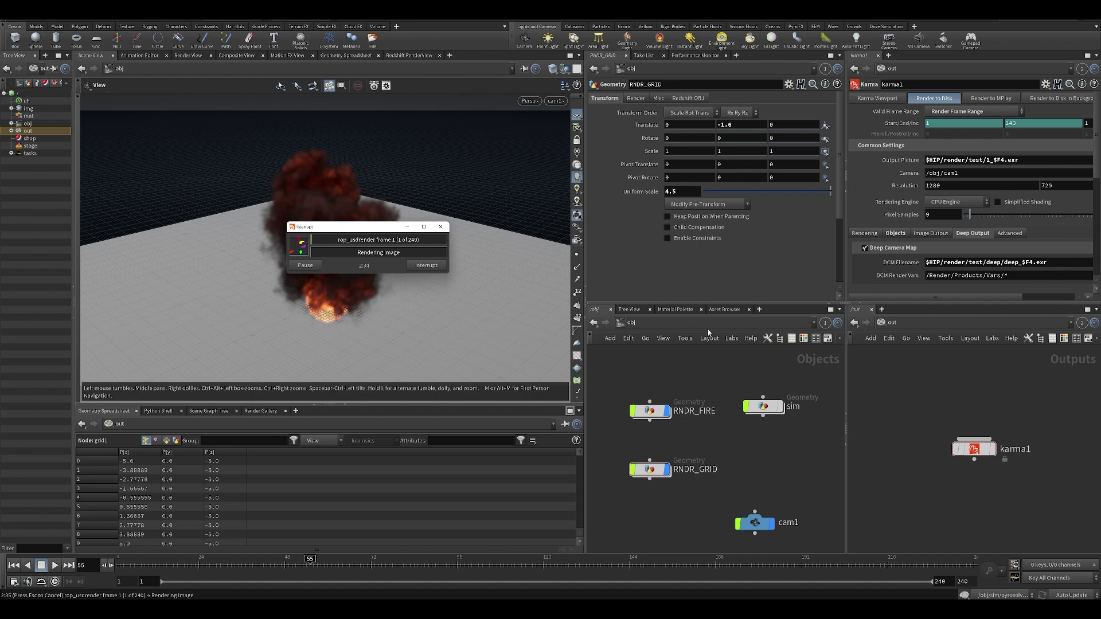
left_click_drag(337, 229, 308, 296)
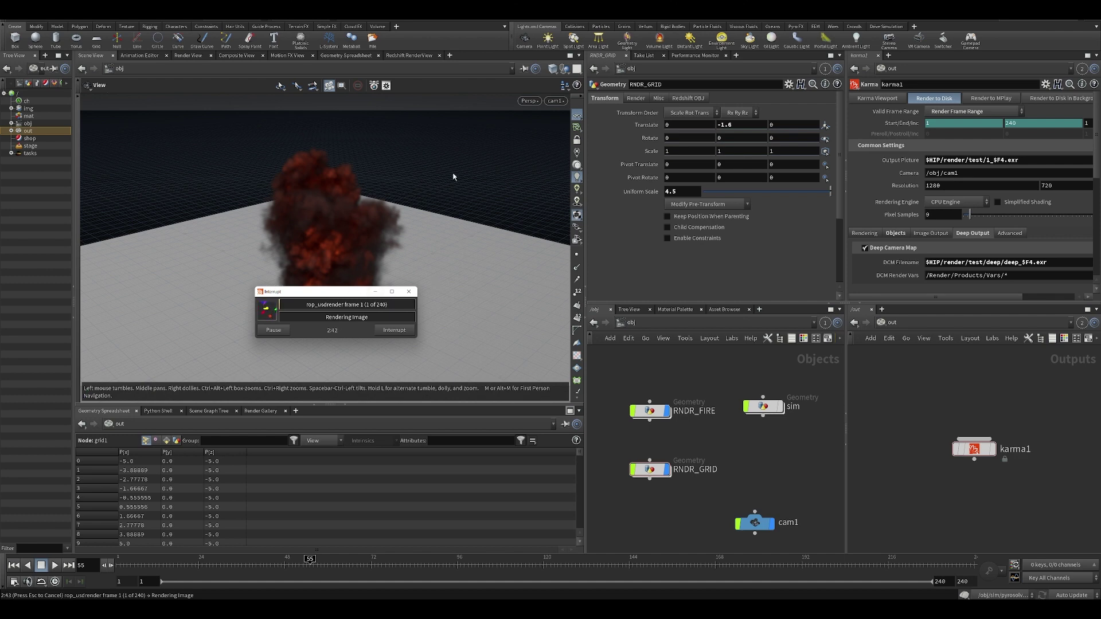
mouse_move(327, 290)
left_mouse_down()
mouse_move(309, 284)
mouse_move(324, 293)
left_mouse_up()
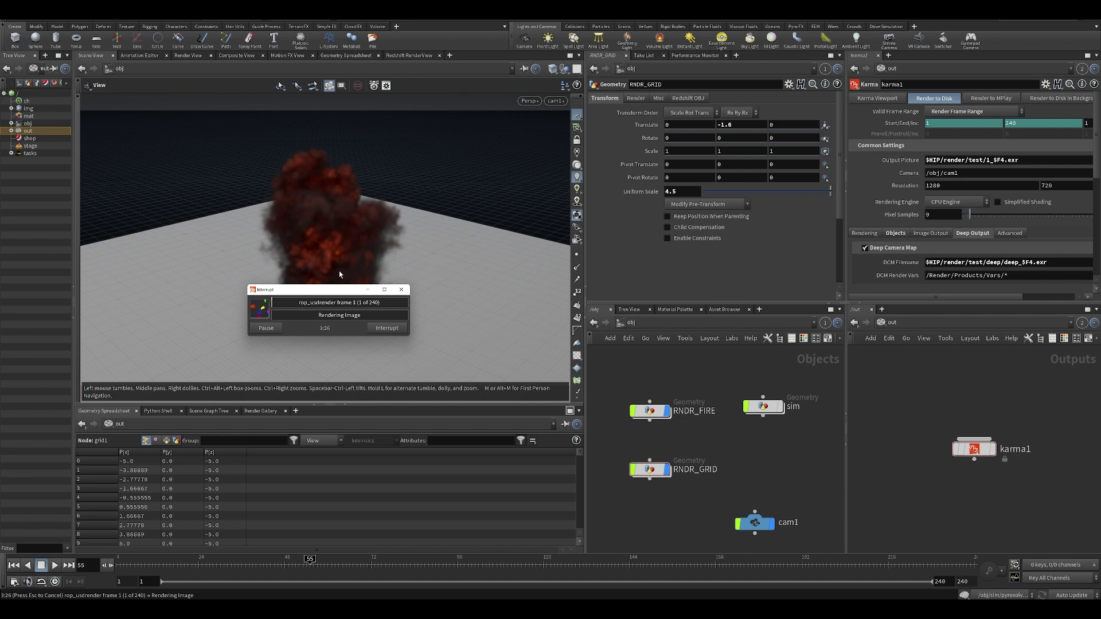
left_click_drag(335, 290, 402, 261)
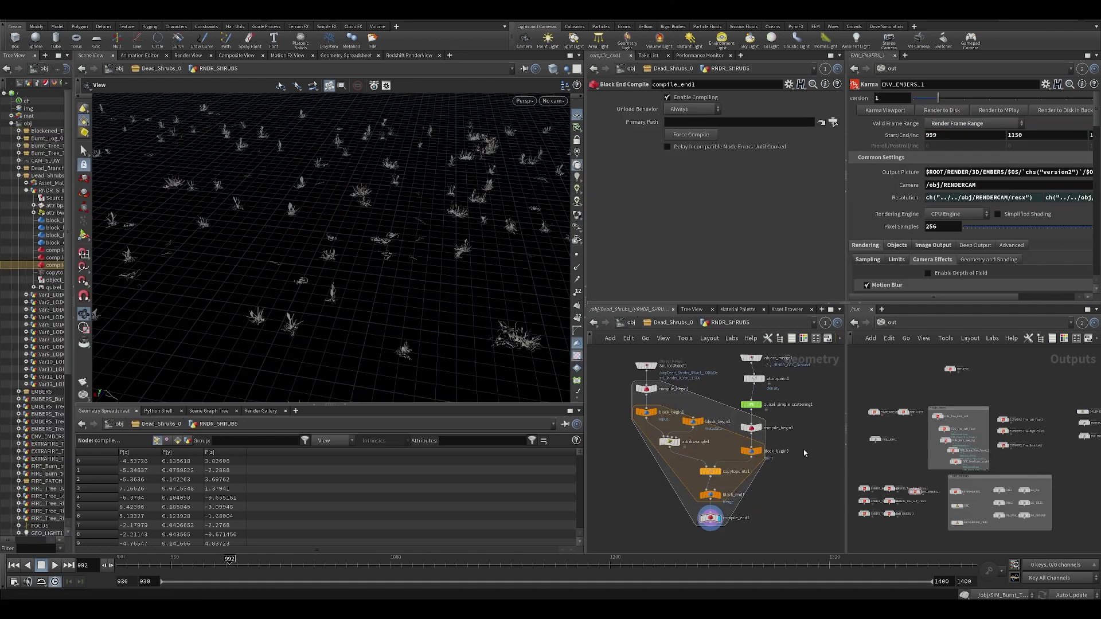
Step: In the production scene's out network, select the EMBERS_Tree_Right_Front1 Karma node and examine its output path, resolution, and forced object and matte settings
middle_click_drag(832, 400, 764, 416)
middle_click_drag(899, 376, 934, 387)
left_click(920, 323)
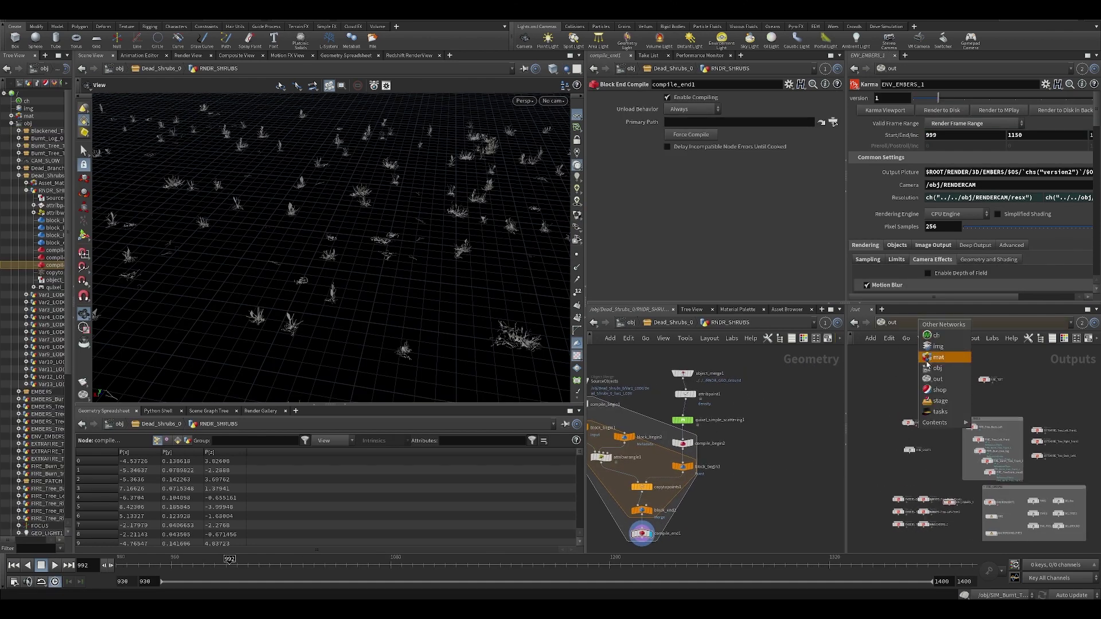
left_click(1034, 491)
scroll(1033, 490, "up", 4)
middle_click_drag(1033, 491, 1069, 423)
middle_click_drag(906, 446, 1034, 410)
left_click(910, 432)
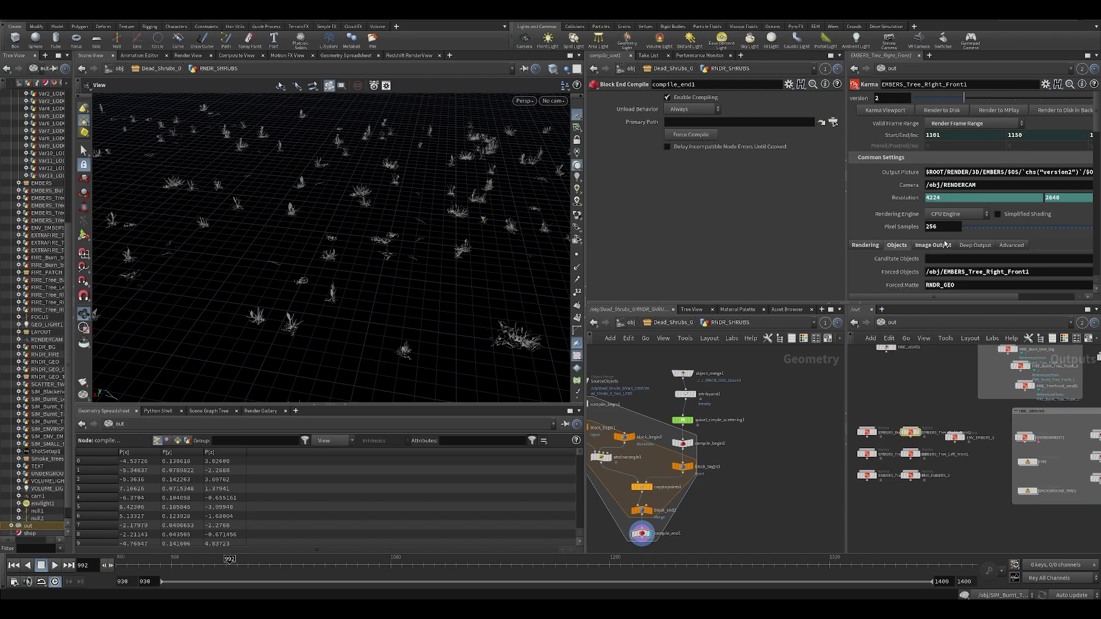
scroll(1019, 261, "down", 1)
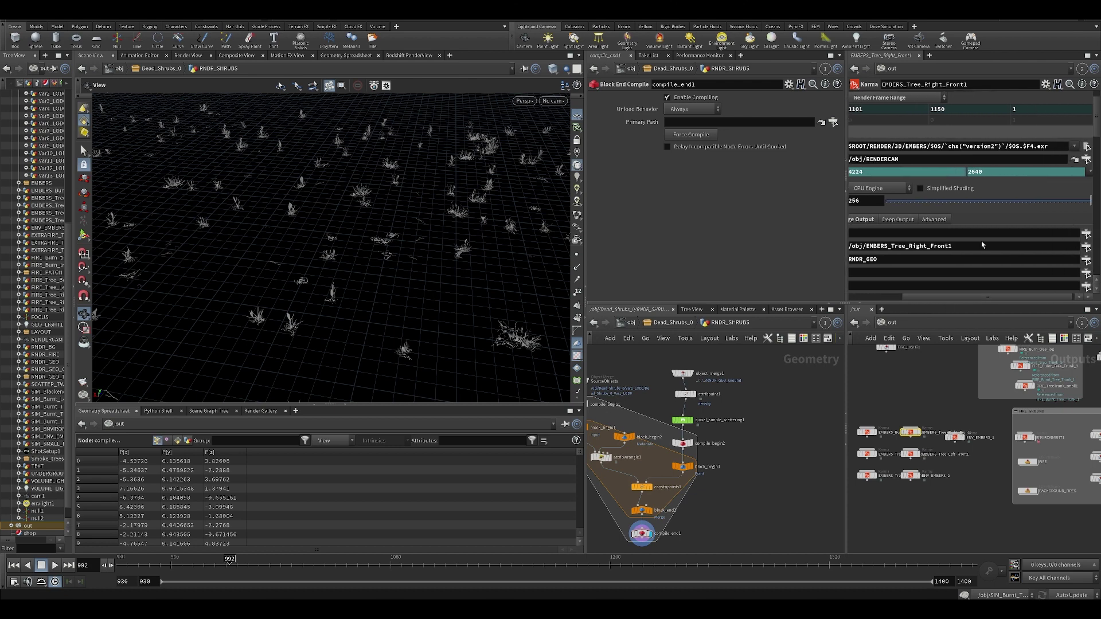
scroll(951, 186, "up", 1)
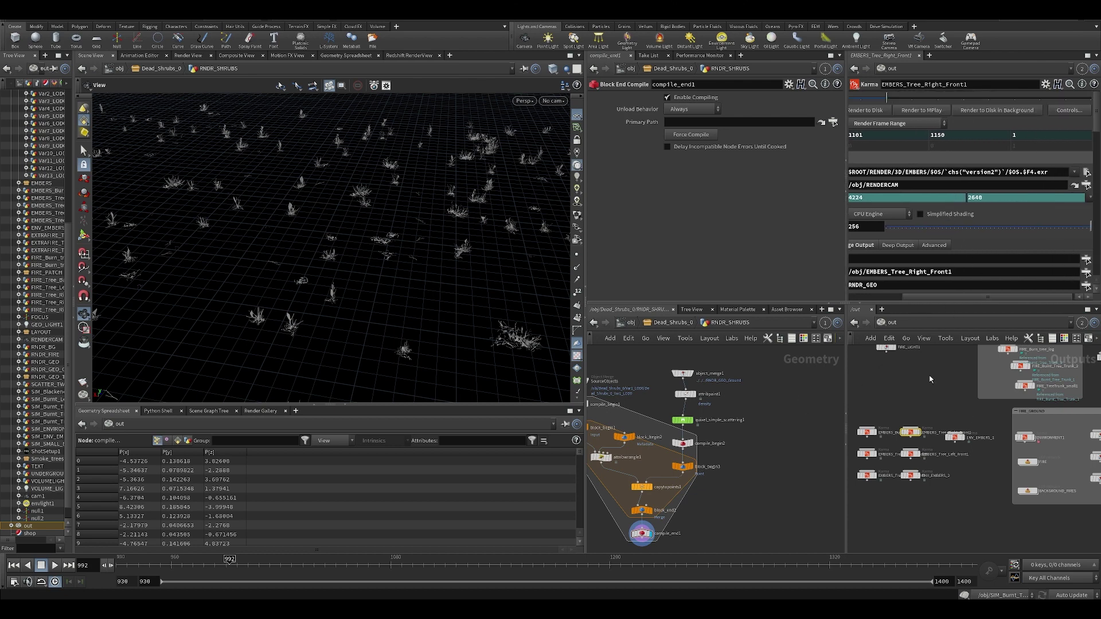
left_click_drag(904, 298, 871, 298)
Step: In the obj network, select EMBERS_Tree_Back_Left1 and open its assigned /mat/embers material
left_click(630, 324)
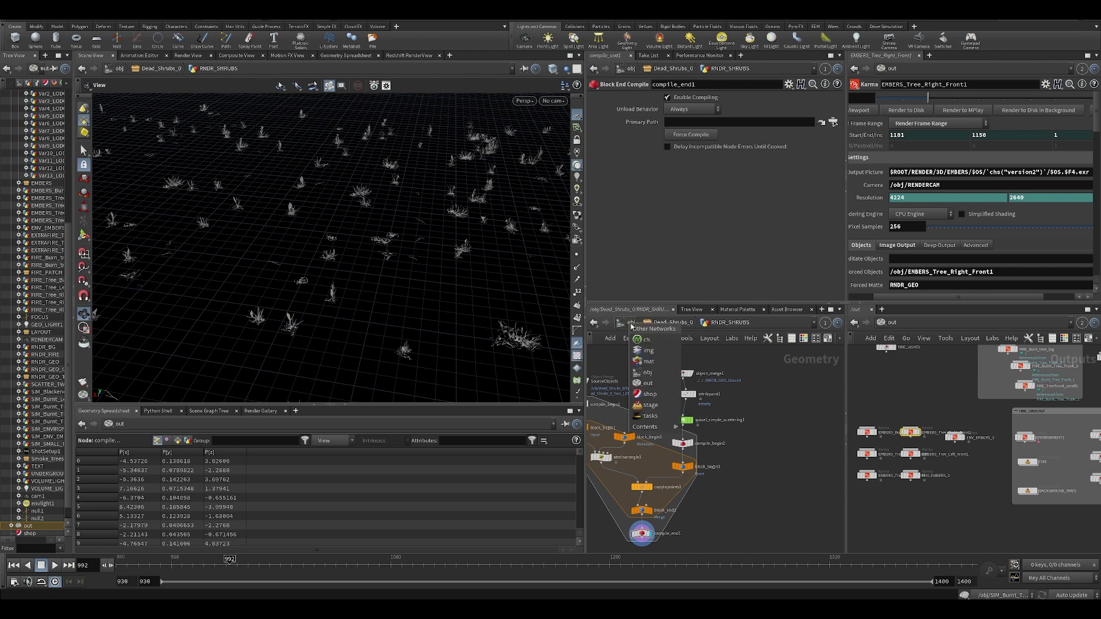
left_click(633, 332)
scroll(772, 459, "up", 6)
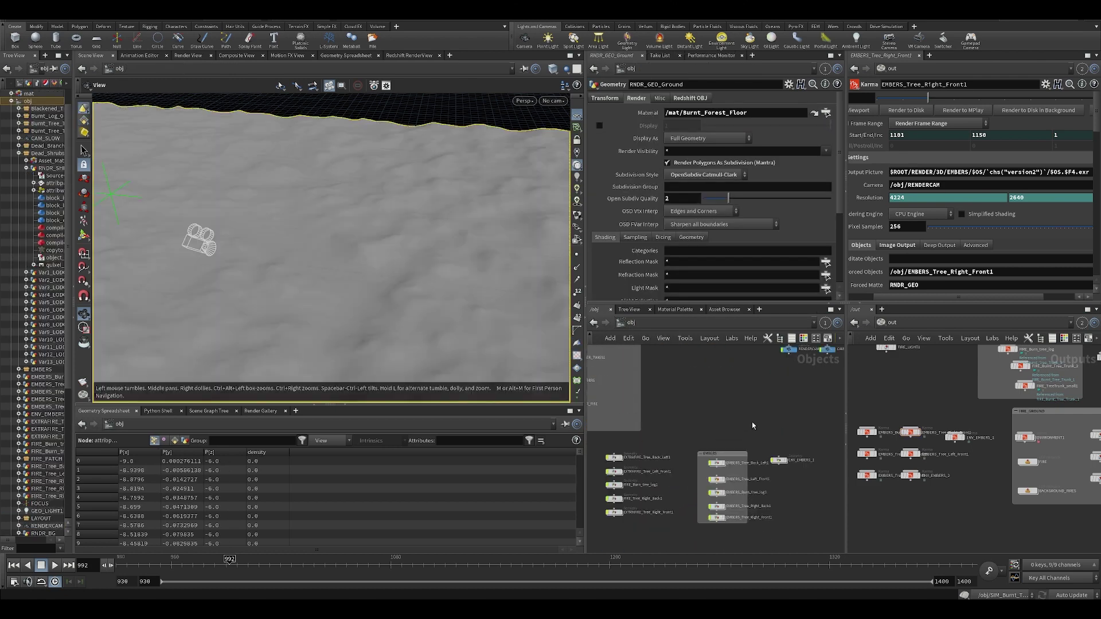
left_click(739, 425)
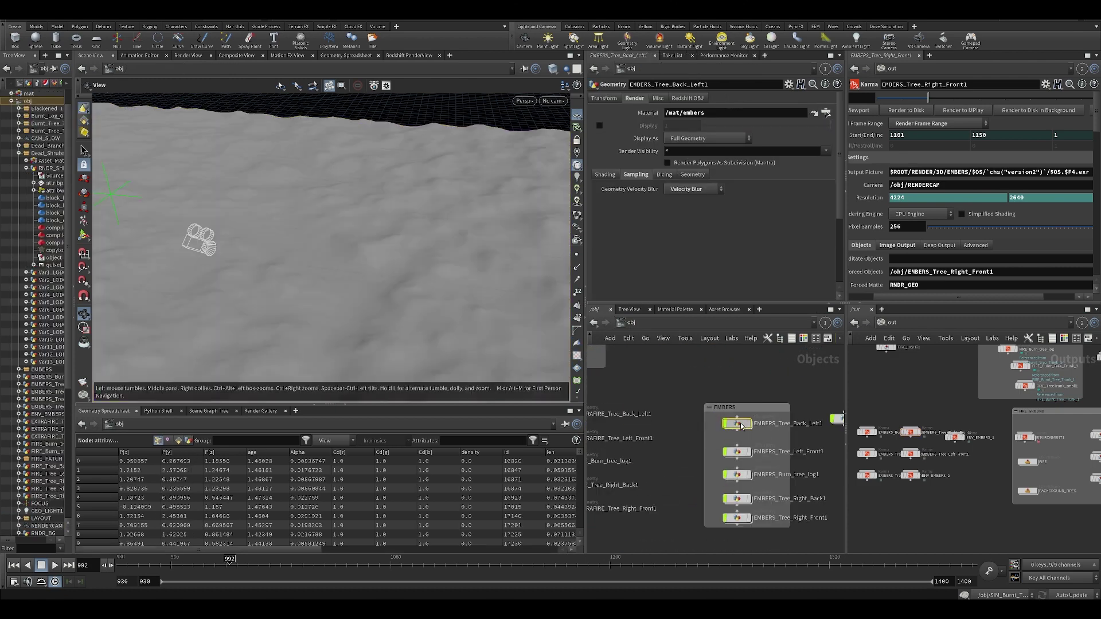
left_click(814, 114)
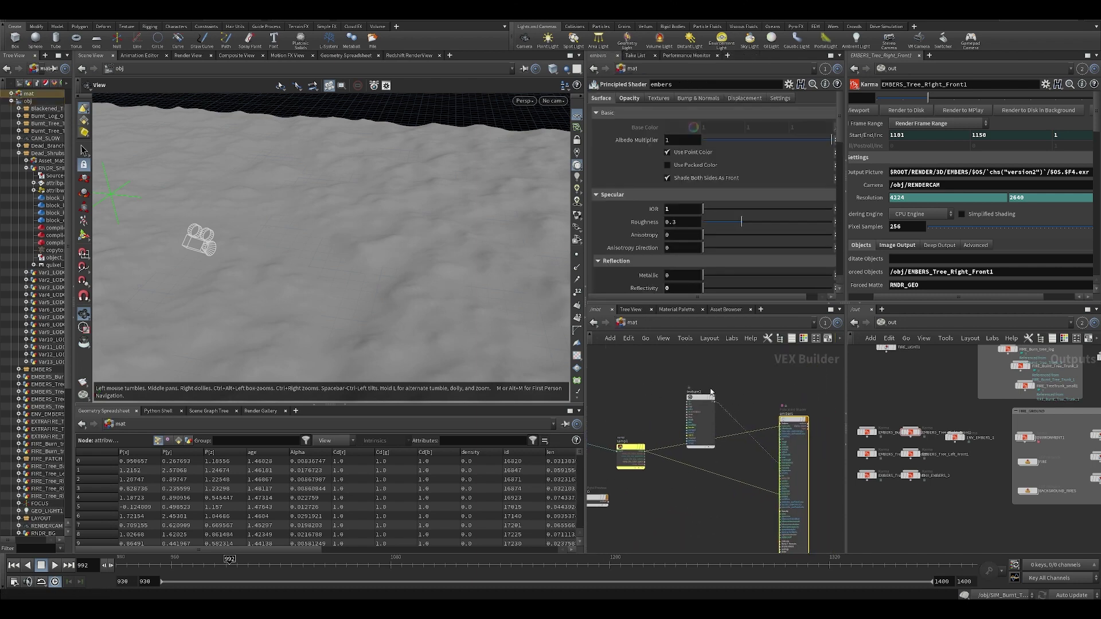
Step: Move the embers shader and the texture2 node apart in the material network, and delete texture2
left_click_drag(795, 420, 804, 424)
left_click_drag(702, 406, 682, 384)
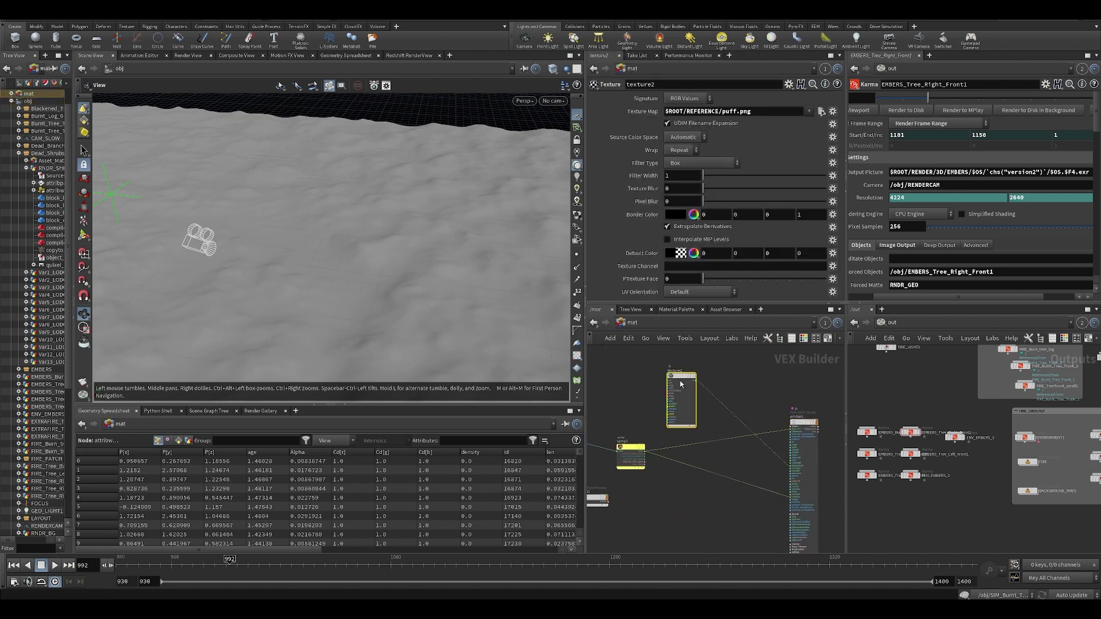
middle_click_drag(763, 412, 780, 351)
middle_click_drag(757, 469, 758, 521)
left_click_drag(659, 364, 725, 397)
key("Delete")
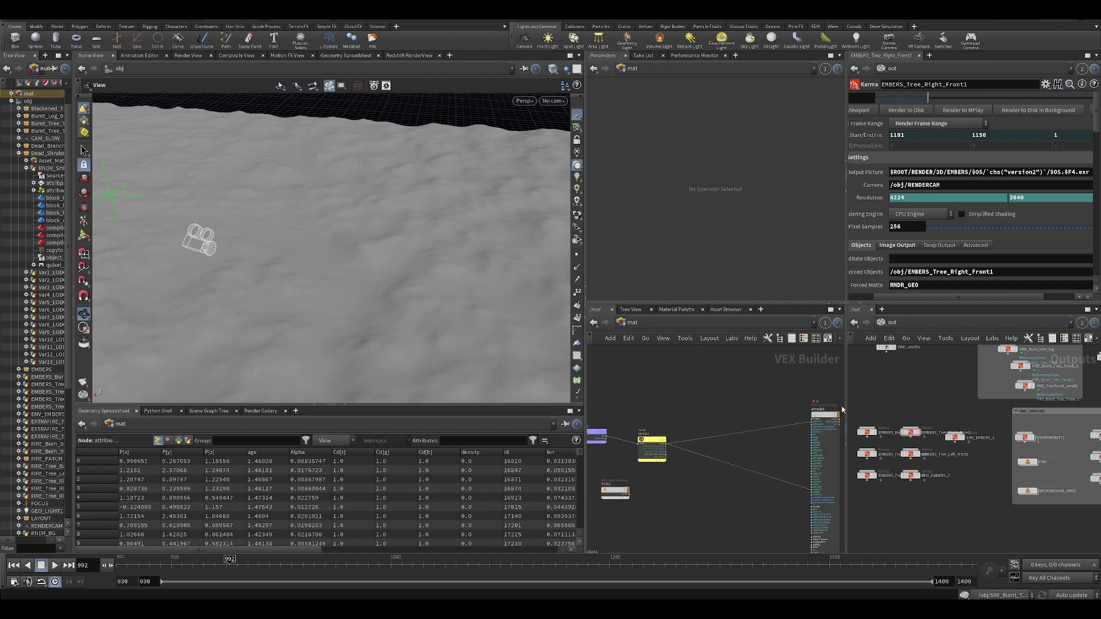
Step: Examine the ramp1 node and the name and type settings of the bind2 node feeding it in the embers material
left_click_drag(822, 415, 832, 401)
middle_click_drag(705, 402, 717, 393)
scroll(688, 410, "up", 3)
left_click_drag(686, 446, 725, 425)
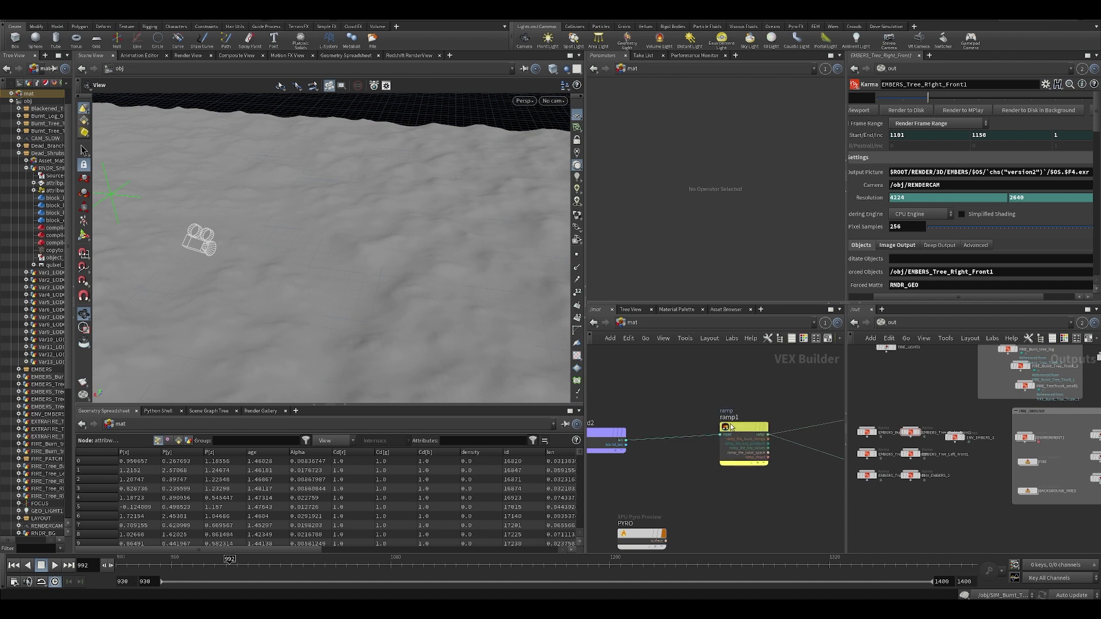
middle_click_drag(691, 393, 751, 409)
left_click_drag(718, 404, 633, 481)
middle_click_drag(736, 402, 680, 418)
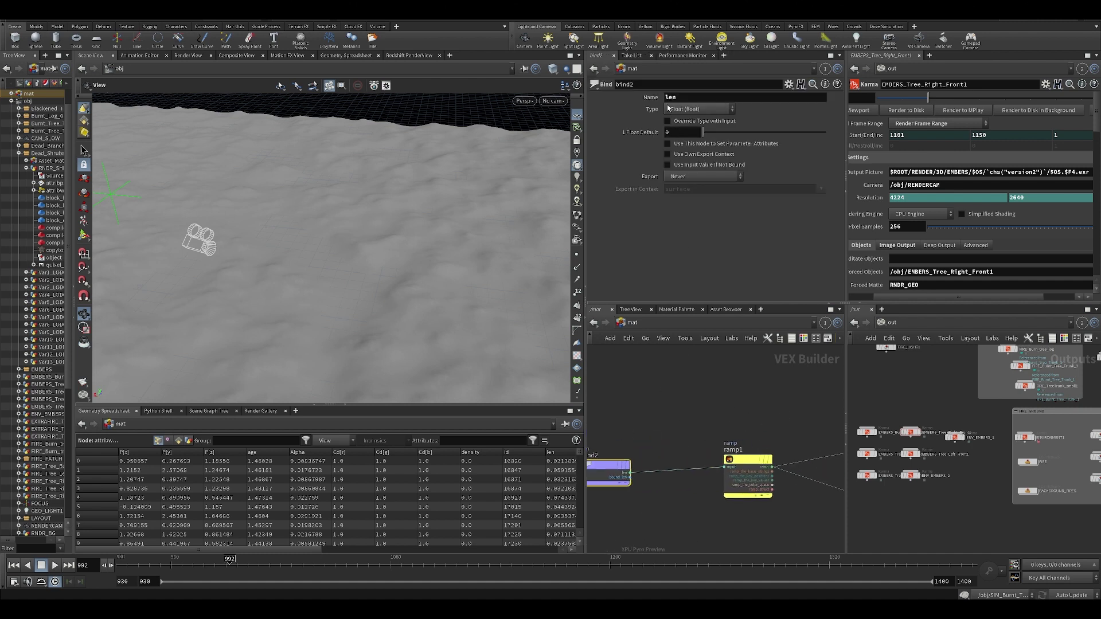
key("Return")
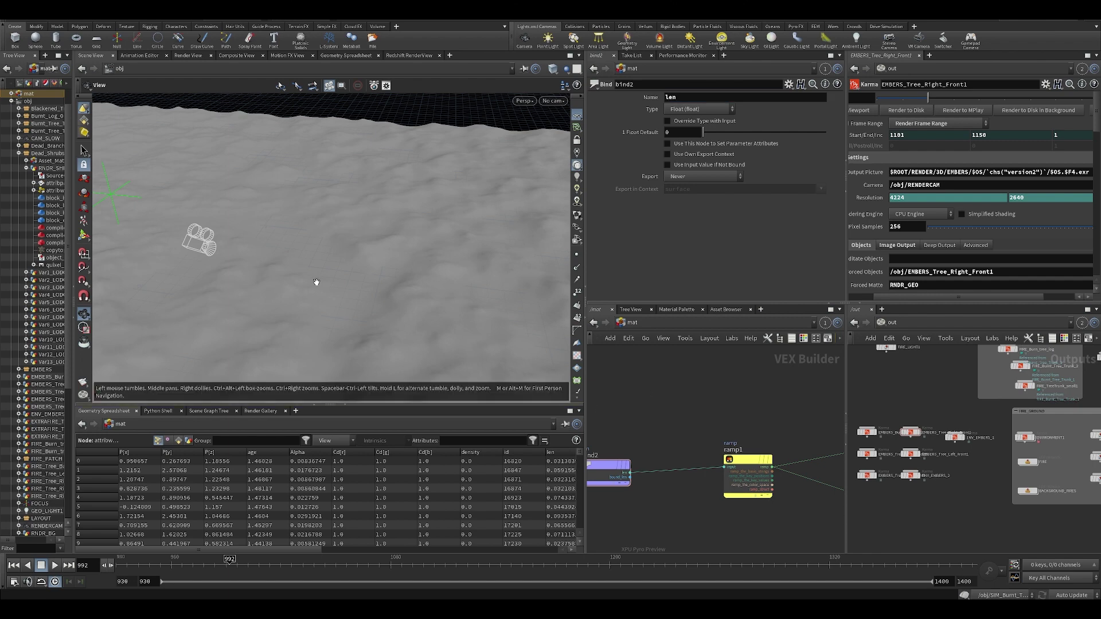
Step: Return to the obj network and go inside the SIM_Burnt_Tree_Trunk_1 geometry node
left_click(619, 321)
left_click(654, 366)
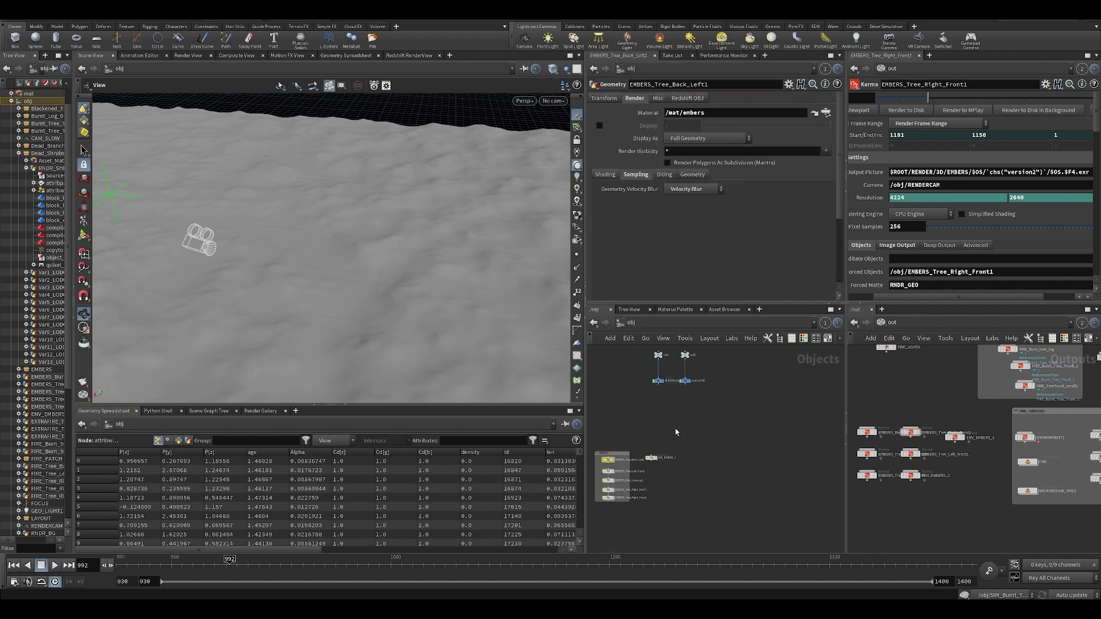
middle_click_drag(675, 432, 842, 524)
scroll(681, 458, "up", 3)
middle_click_drag(621, 407, 671, 447)
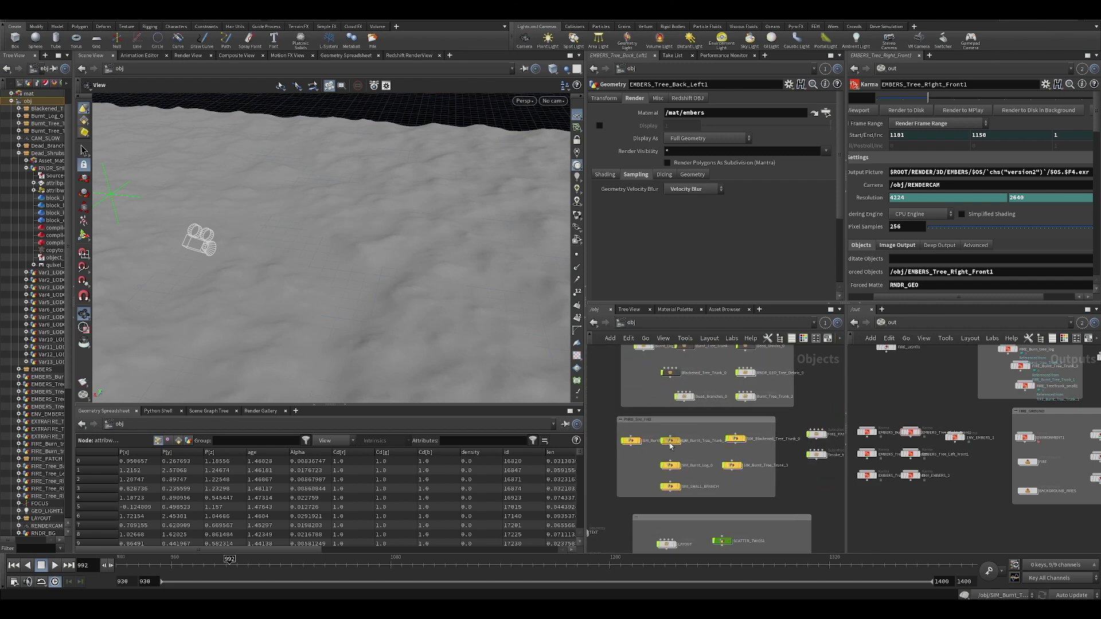
left_click(671, 442)
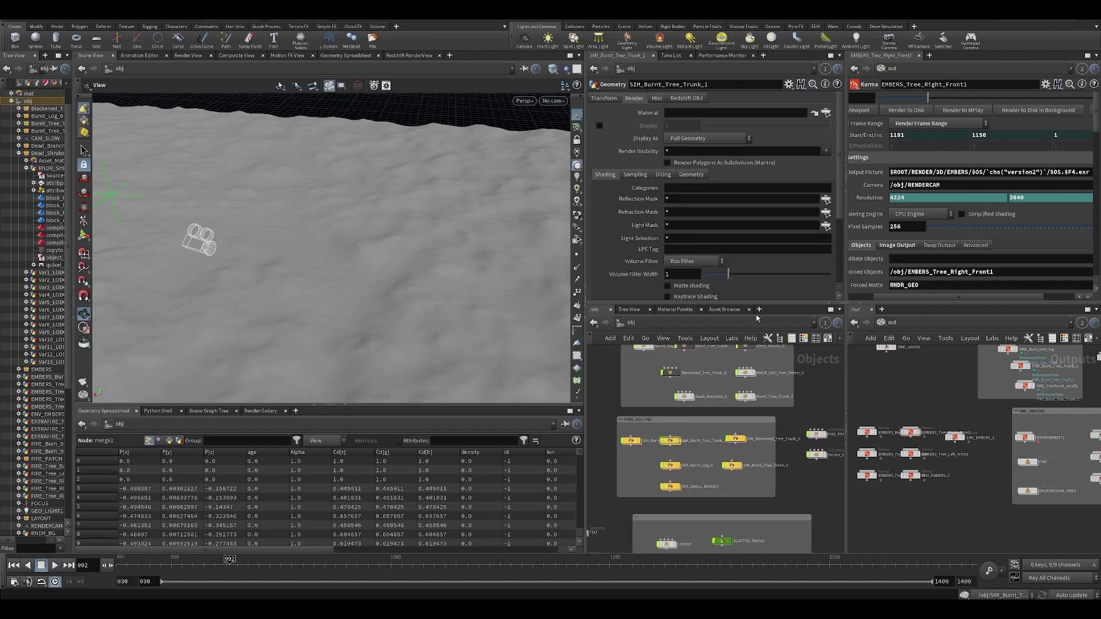
double_click(671, 441)
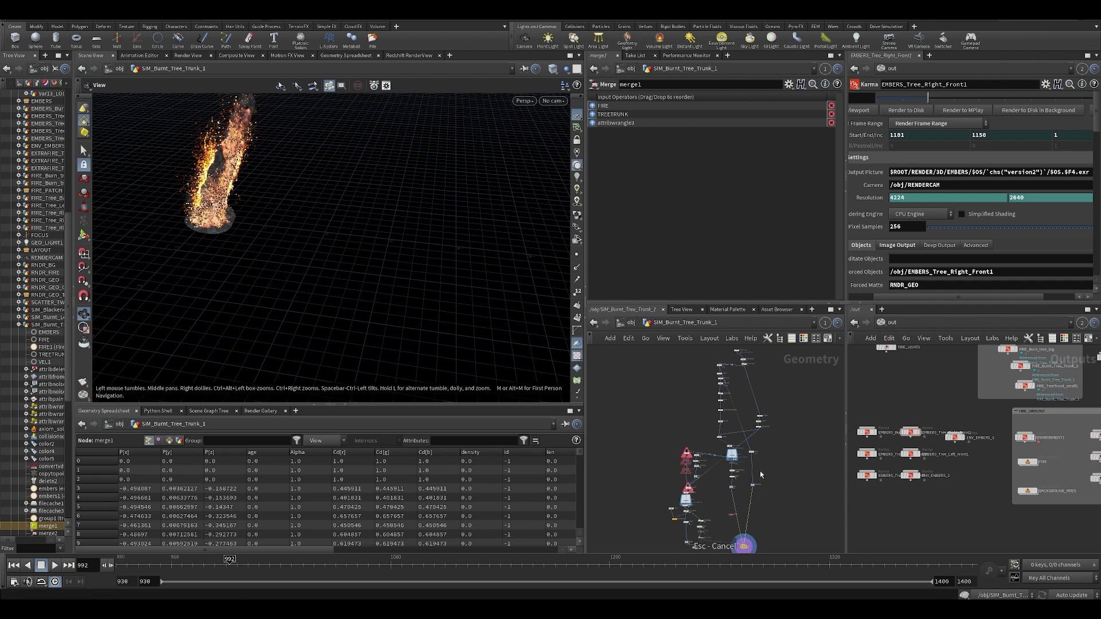
Step: Display attribwrangle3, examine its Cd and Alpha multiplier code, and scrub the timeline to frame 1074
scroll(686, 448, "up", 4)
middle_click_drag(721, 541, 708, 452)
scroll(695, 466, "up", 5)
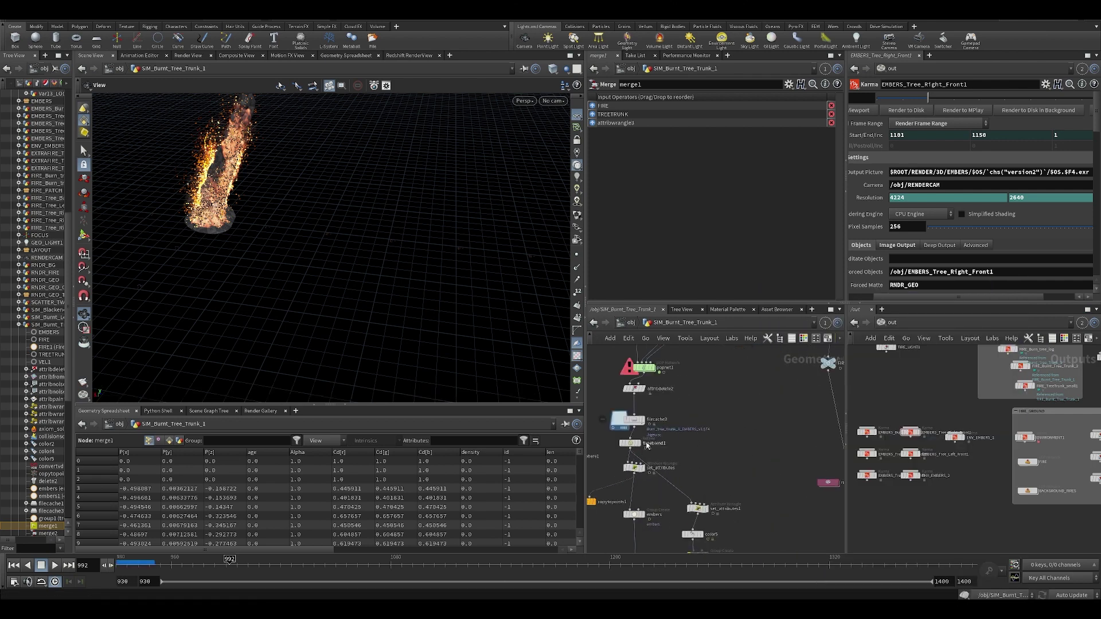
middle_click_drag(690, 501, 704, 417)
left_click(721, 500)
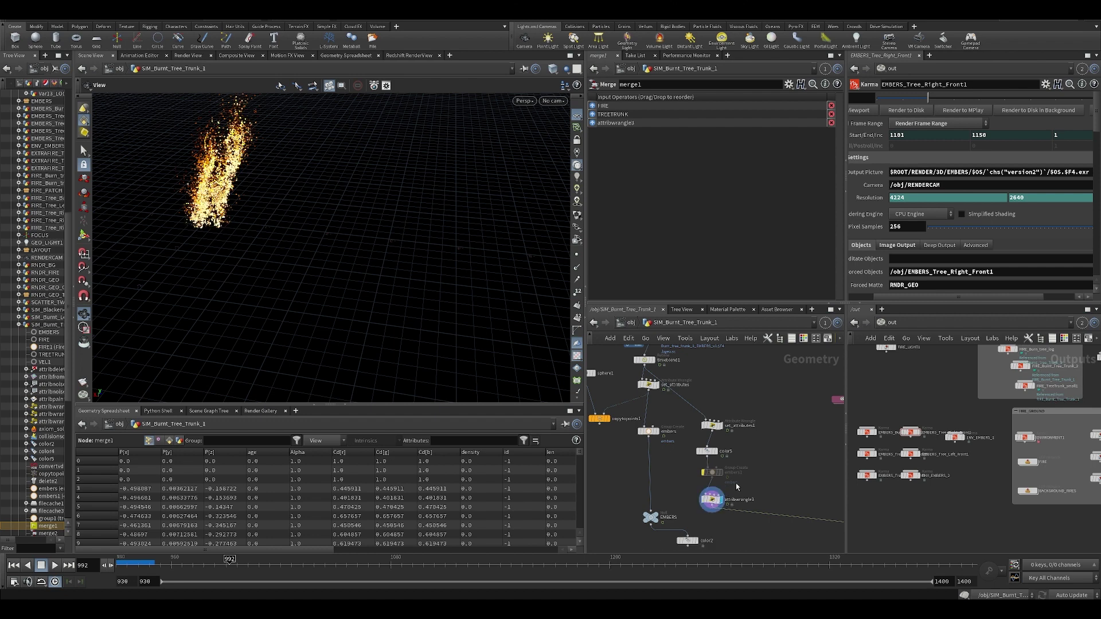
left_click(711, 500)
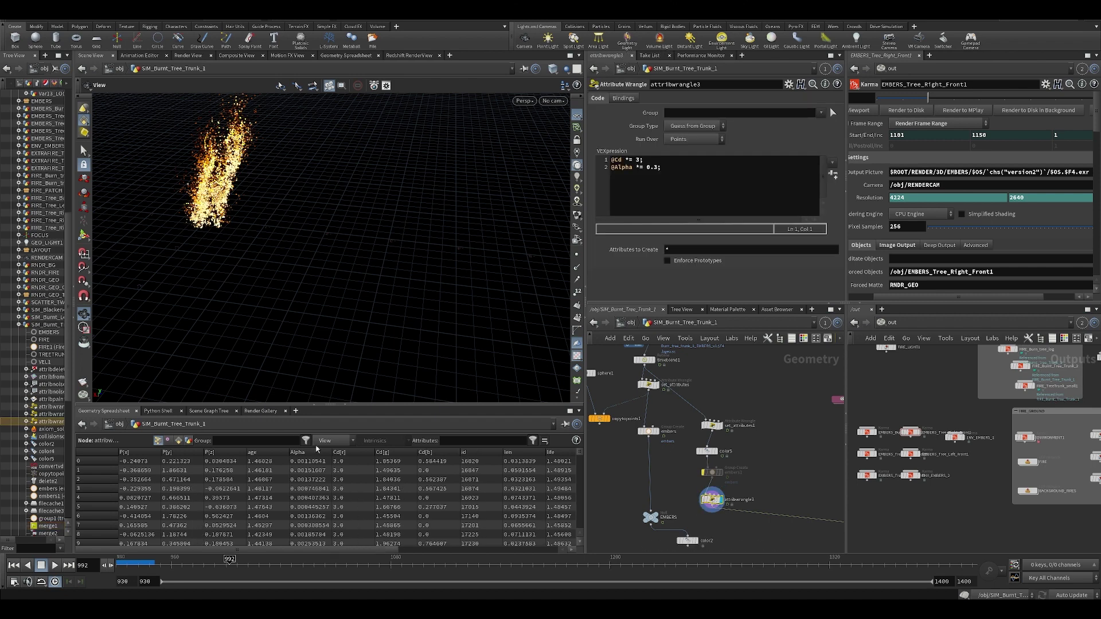
left_click_drag(200, 565, 384, 567)
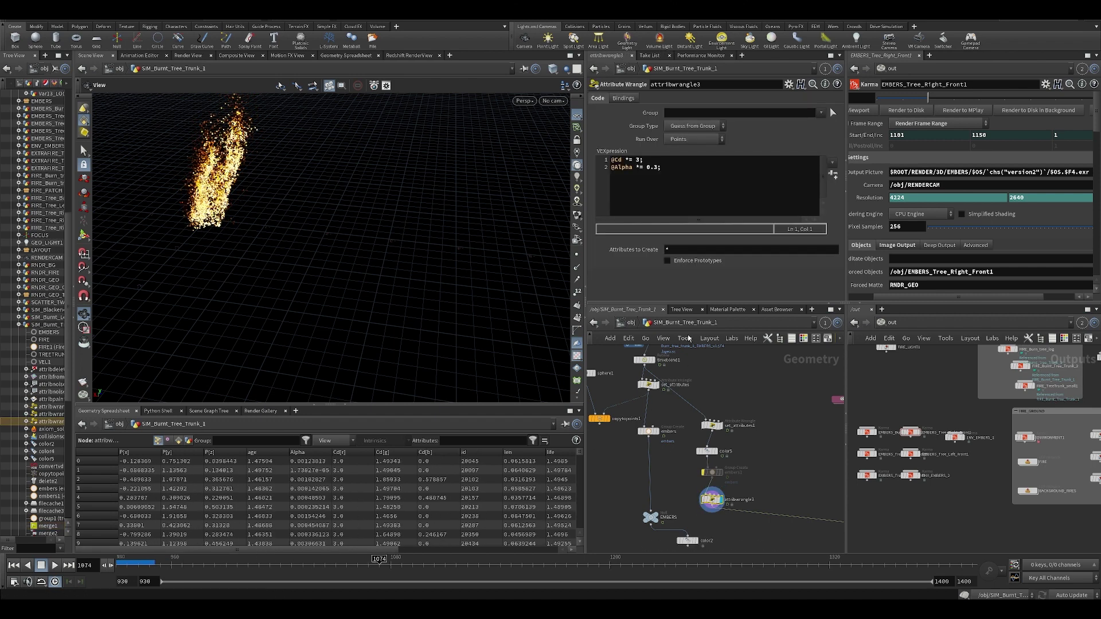
Step: Compare the VEX code of set_attributes1 and set_attributes, highlighting the f@len = length(@v); line in set_attributes
scroll(695, 434, "up", 2)
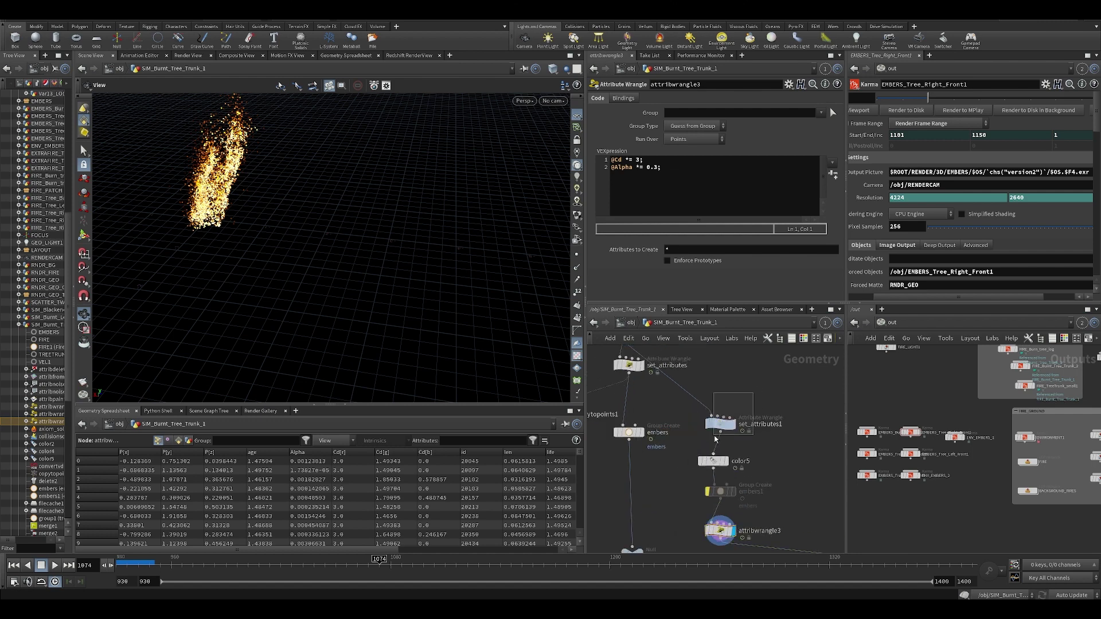
left_click(720, 423)
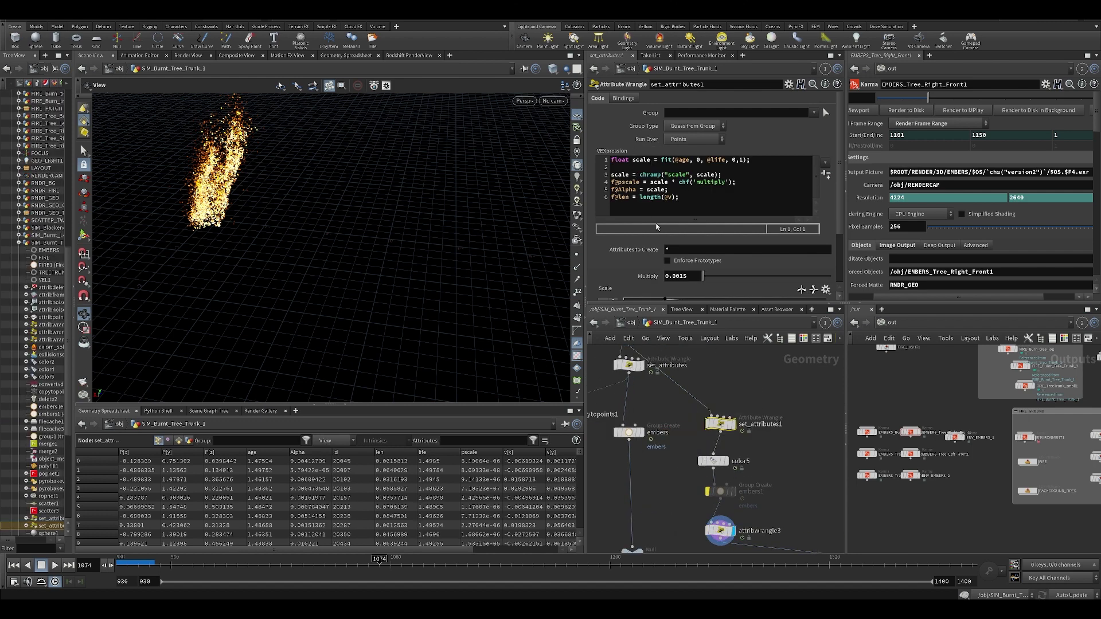
left_click(625, 363)
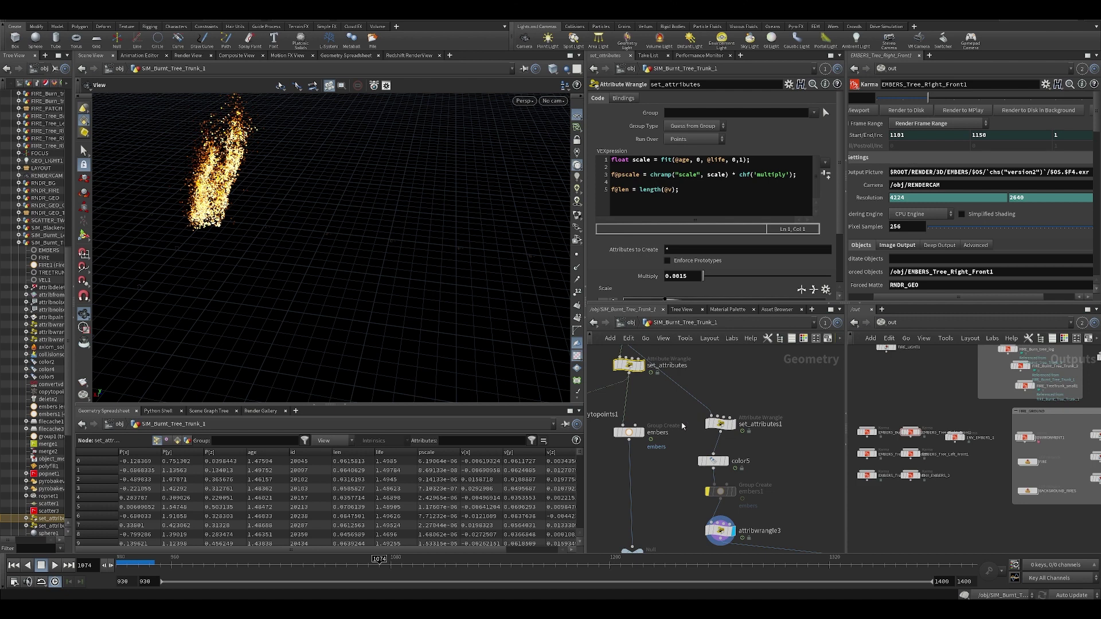
left_click(718, 424)
middle_click_drag(737, 388, 707, 421)
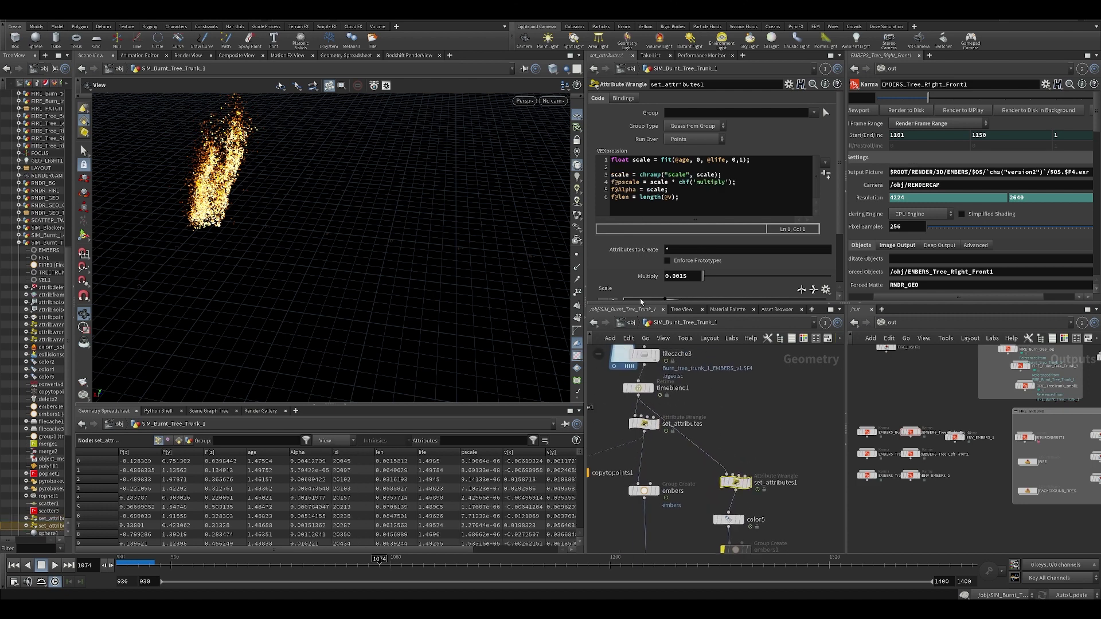
left_click(644, 423)
left_click_drag(680, 189, 606, 211)
left_click_drag(697, 192, 609, 200)
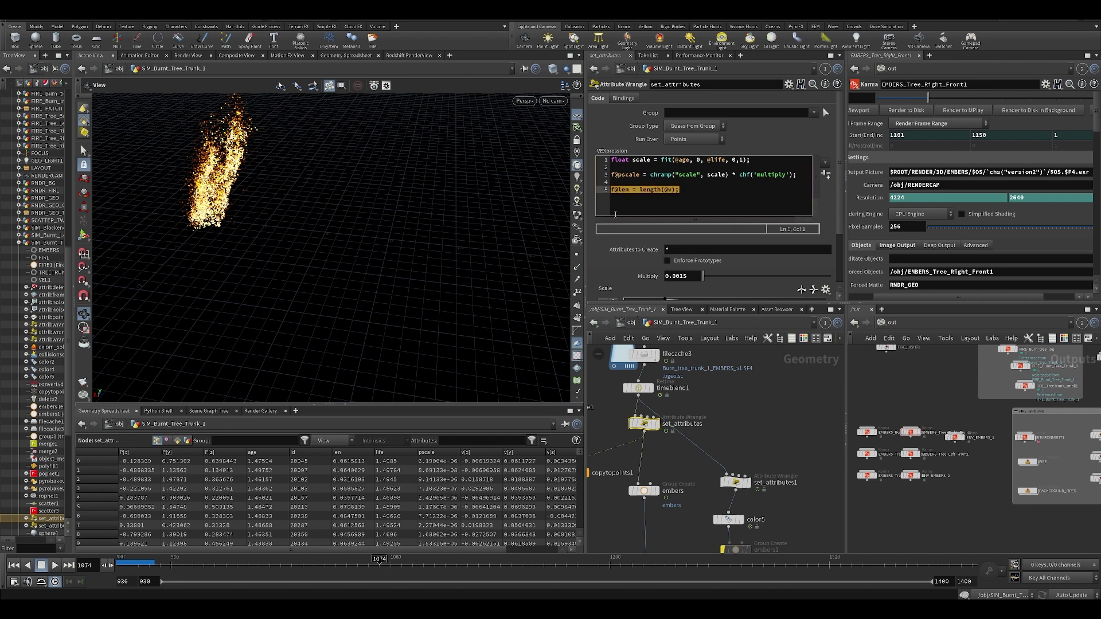
left_click(689, 201)
Step: Sort the geometry spreadsheet by len and scrub to frame 1185 to inspect the ember particles up close
left_click_drag(182, 562, 377, 565)
scroll(202, 282, "up", 5)
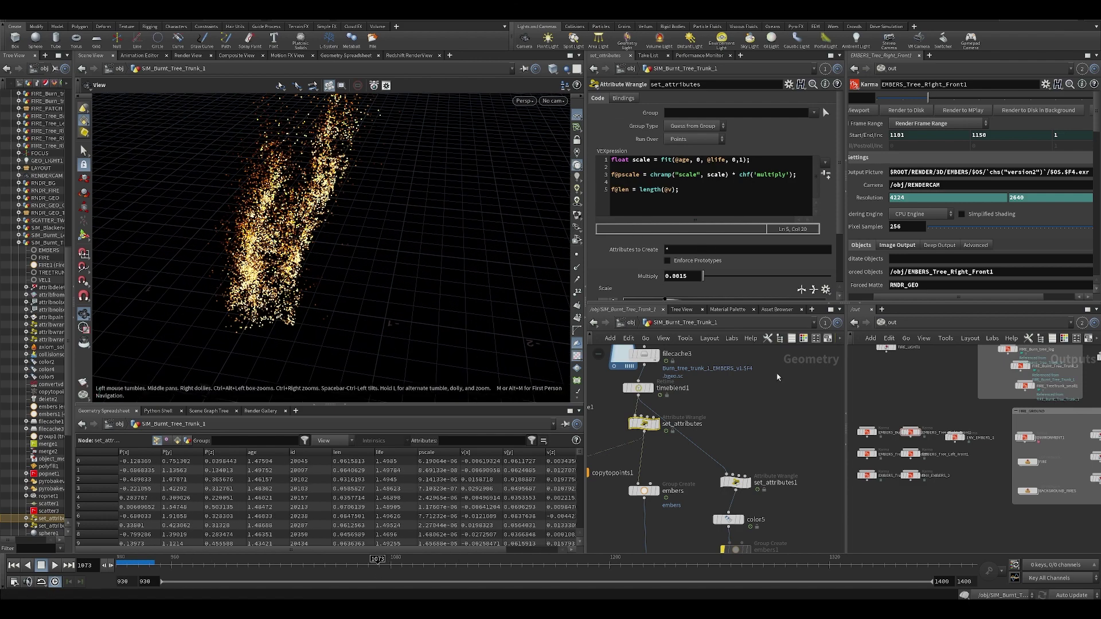
left_click(354, 454)
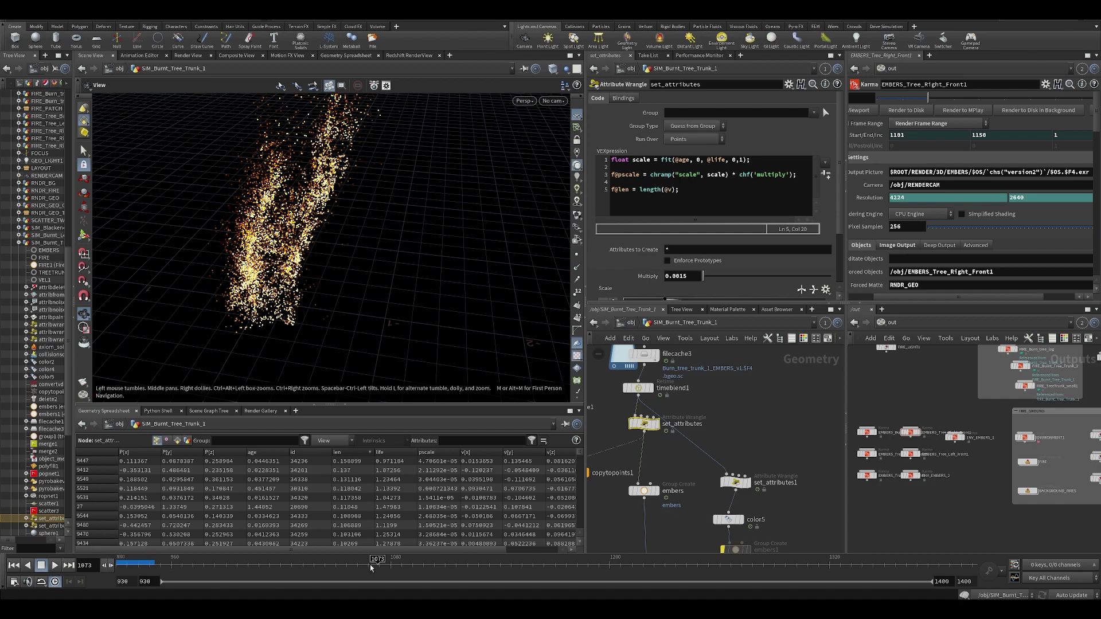
left_click_drag(385, 570, 582, 554)
left_click_drag(402, 299, 410, 246)
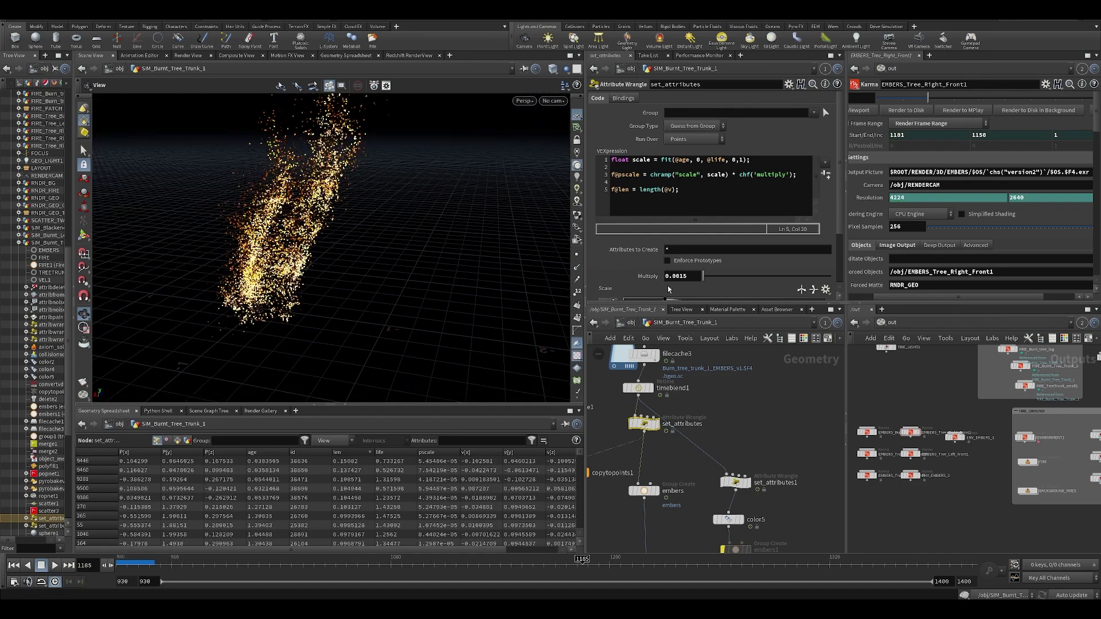
Step: Go back to the mat network and select ramp1 to examine its RGB color ramp
left_click(631, 324)
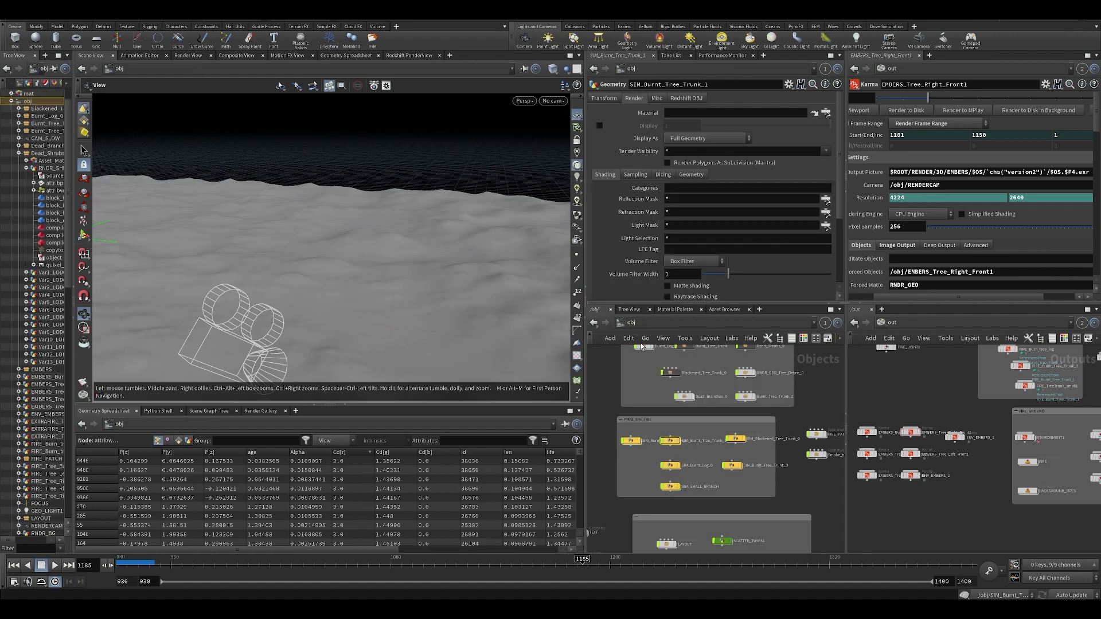
middle_click_drag(641, 381, 641, 392)
left_click(632, 323)
left_click(667, 358)
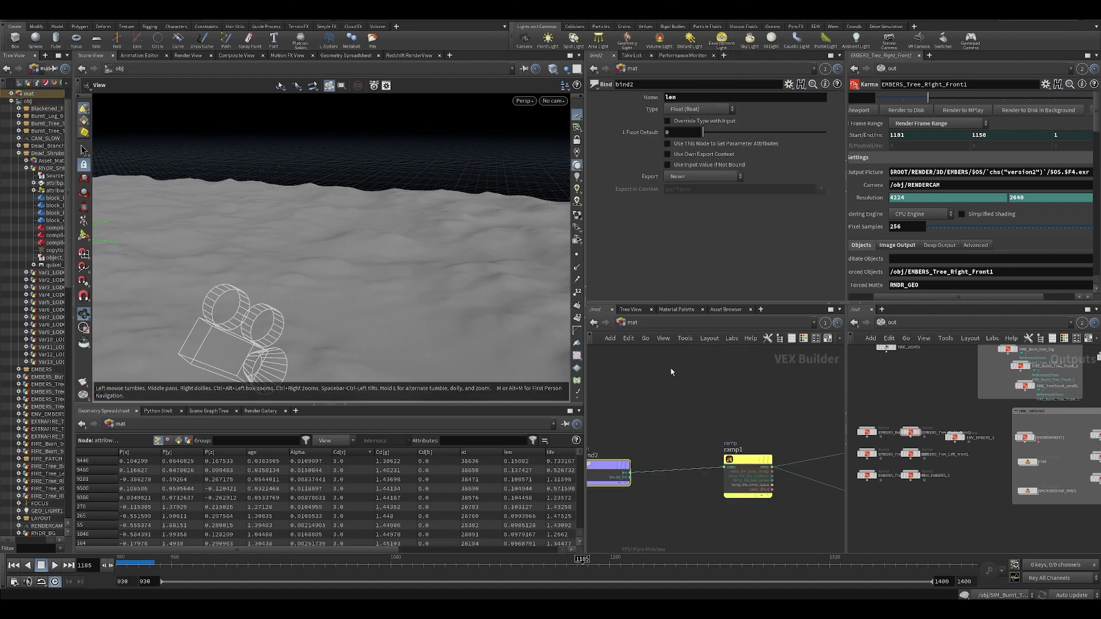
middle_click_drag(753, 459, 652, 435)
left_click(711, 478)
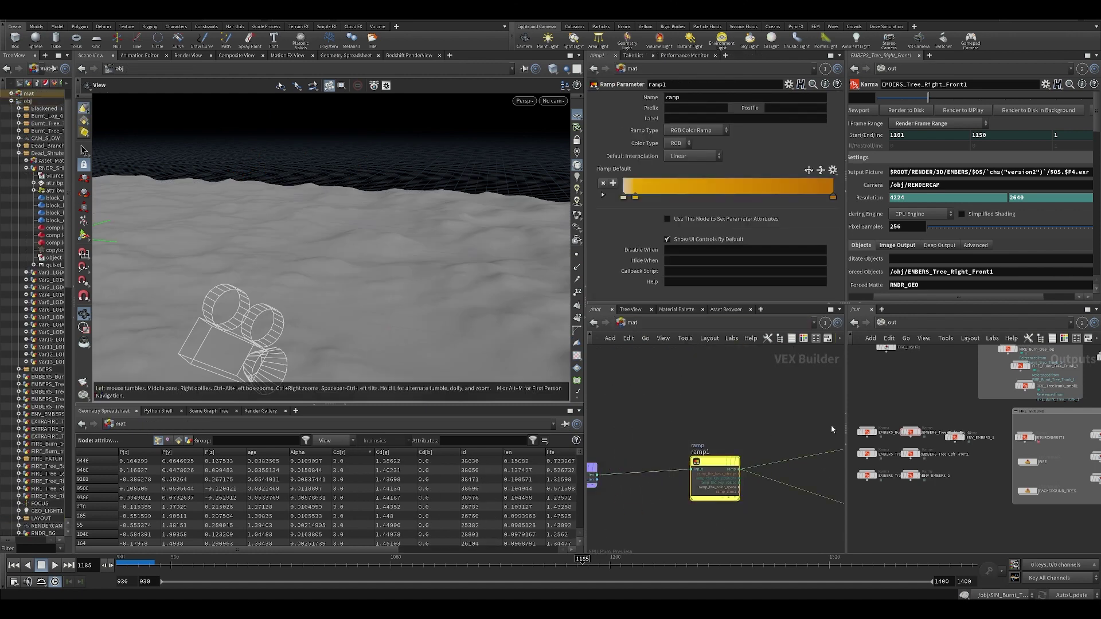
Step: Scrub to frame 1073 and examine the embers Principled Shader's emission settings and the ramp1 connections into it
middle_click_drag(832, 430, 669, 393)
left_click_drag(160, 565, 377, 568)
middle_click_drag(792, 509, 836, 460)
middle_click_drag(652, 415, 663, 461)
left_click_drag(680, 382, 780, 450)
scroll(629, 215, "down", 5)
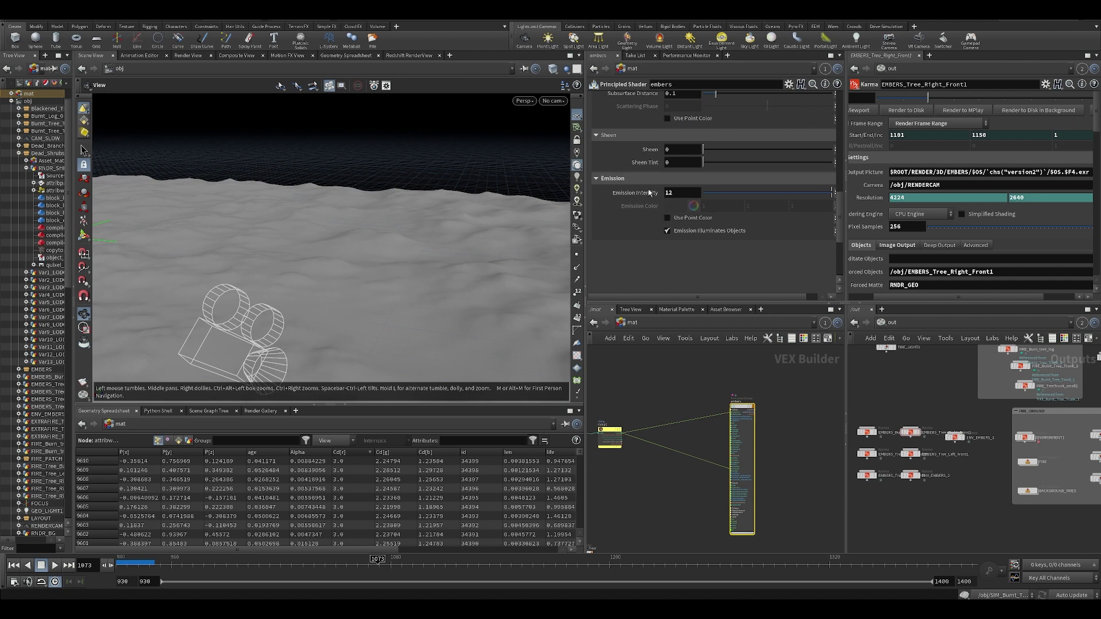
scroll(690, 445, "up", 2)
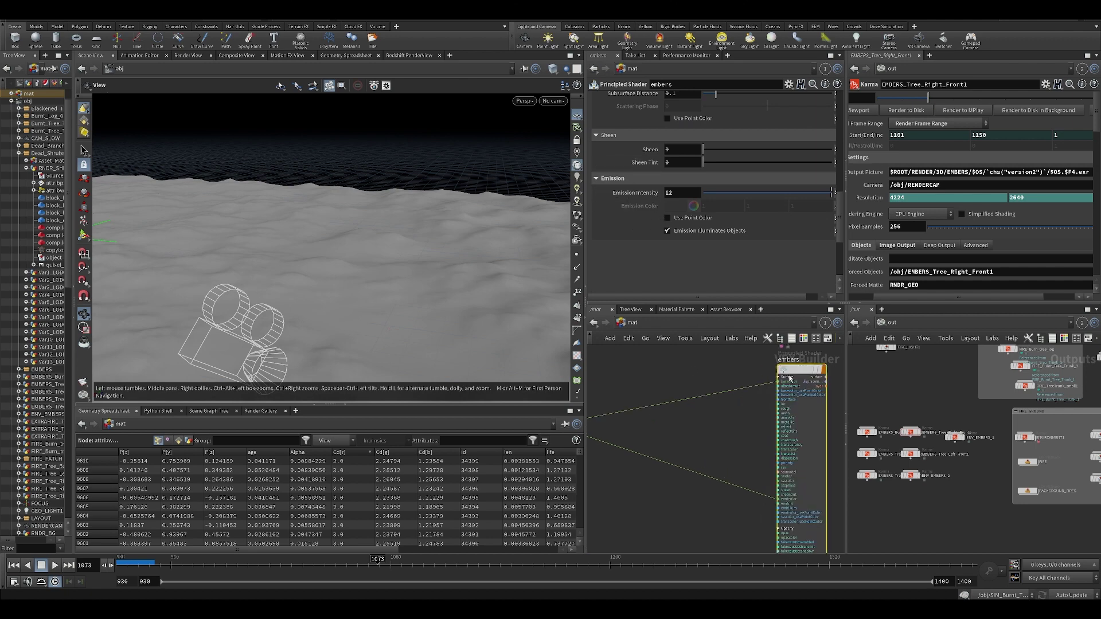
scroll(764, 506, "down", 3)
middle_click_drag(763, 505, 666, 491)
scroll(709, 476, "up", 3)
scroll(645, 370, "down", 2)
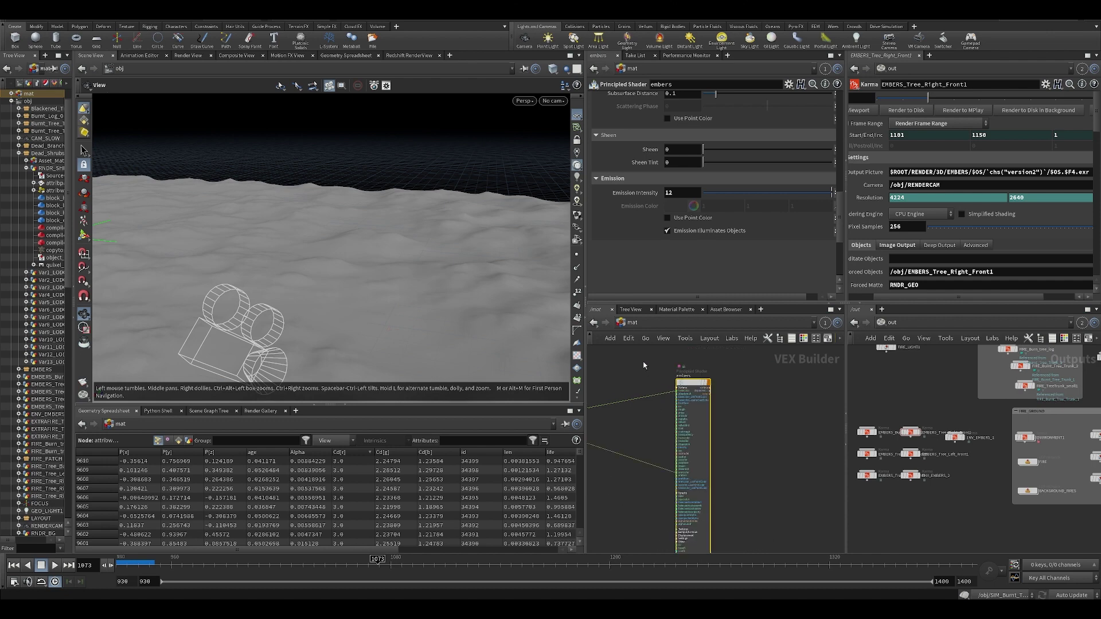
scroll(673, 388, "up", 2)
Step: Select the EMBERS_Tree_Right_Front1 Karma node in the out network and examine its forced objects, matte and lights
left_click(630, 322)
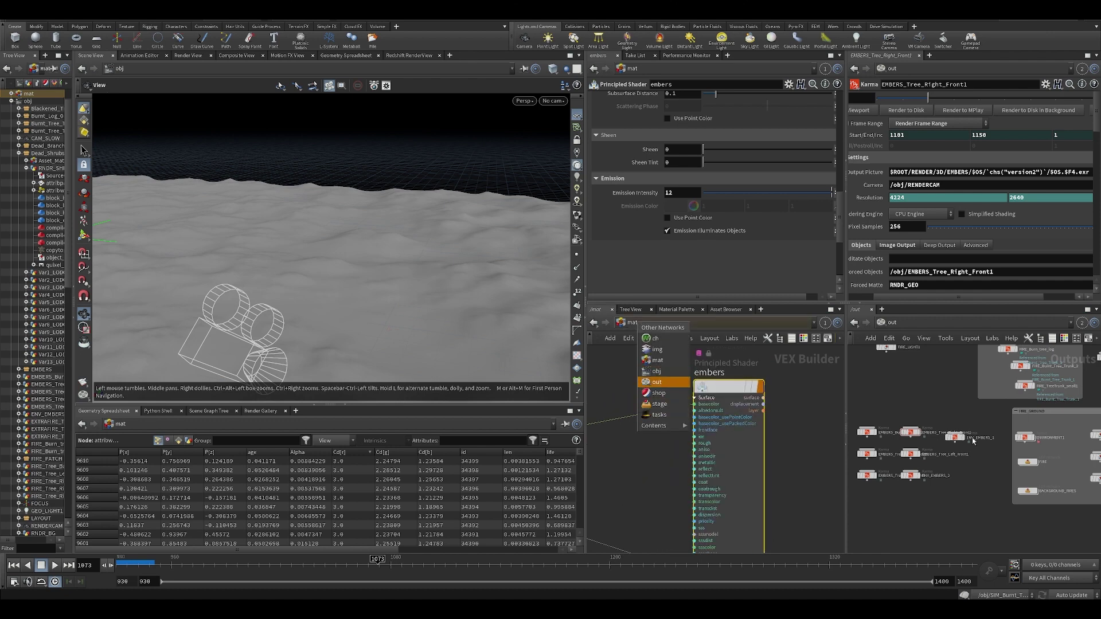
left_click(935, 524)
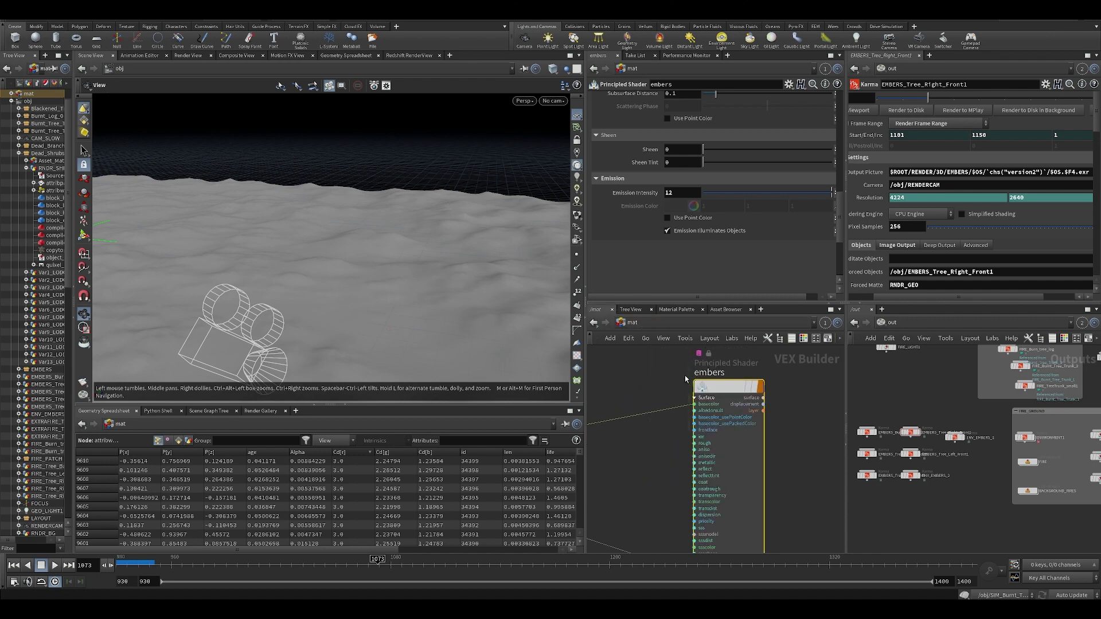
left_click(914, 434)
scroll(916, 244, "down", 5)
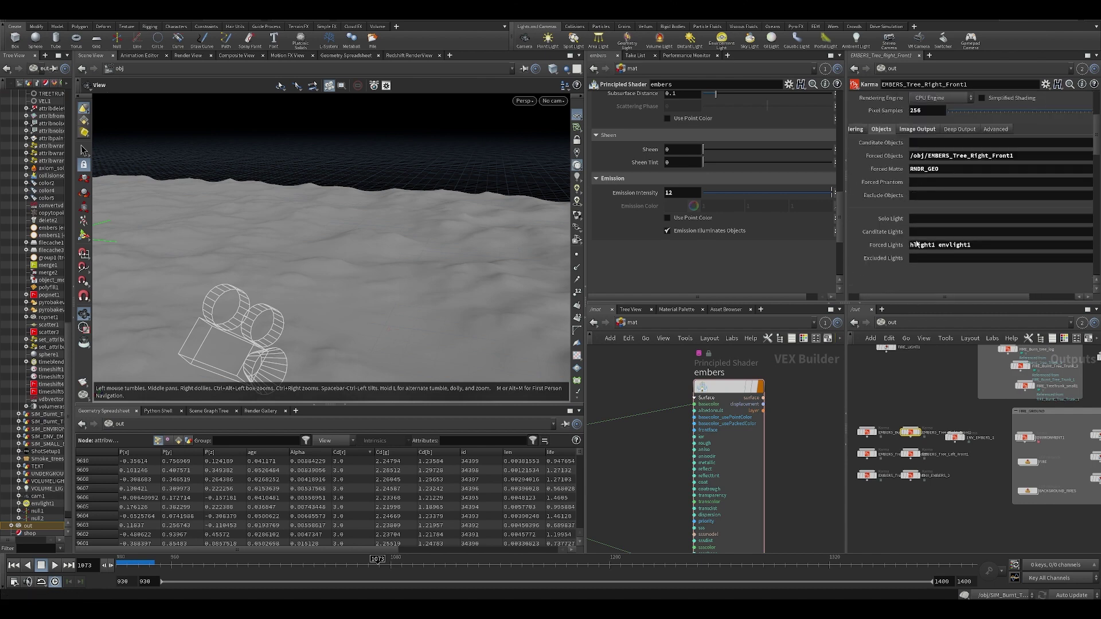
scroll(893, 159, "up", 2)
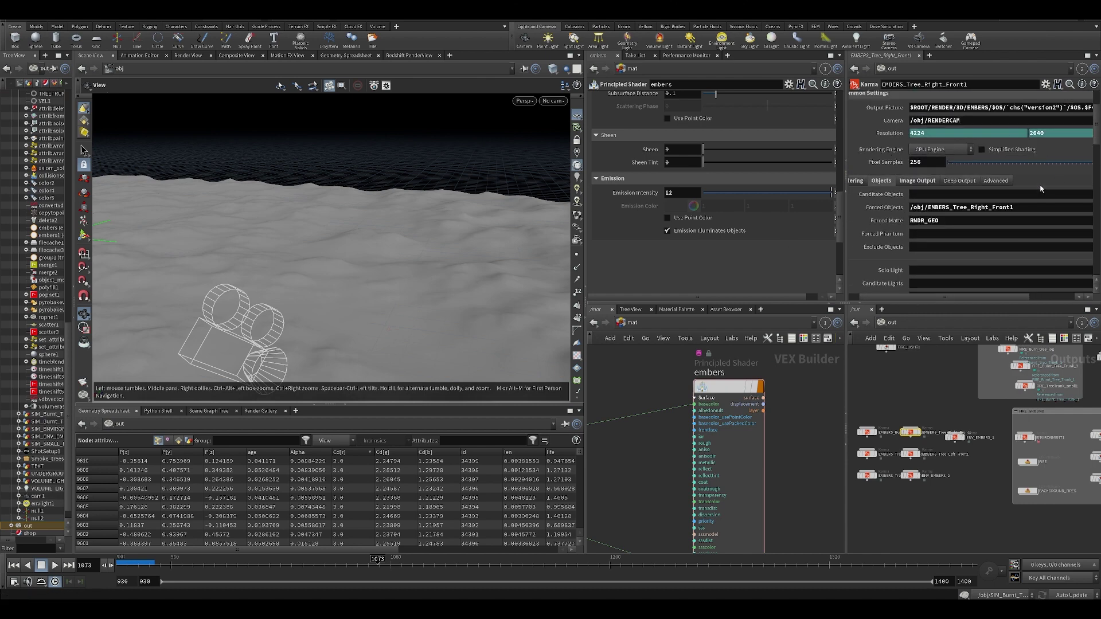
Step: Examine the EMBERS_Tree_Right_Front1 Karma node's resolution expressions, which double the RENDERCAM resolution, and its pixel samples
scroll(935, 201, "up", 2)
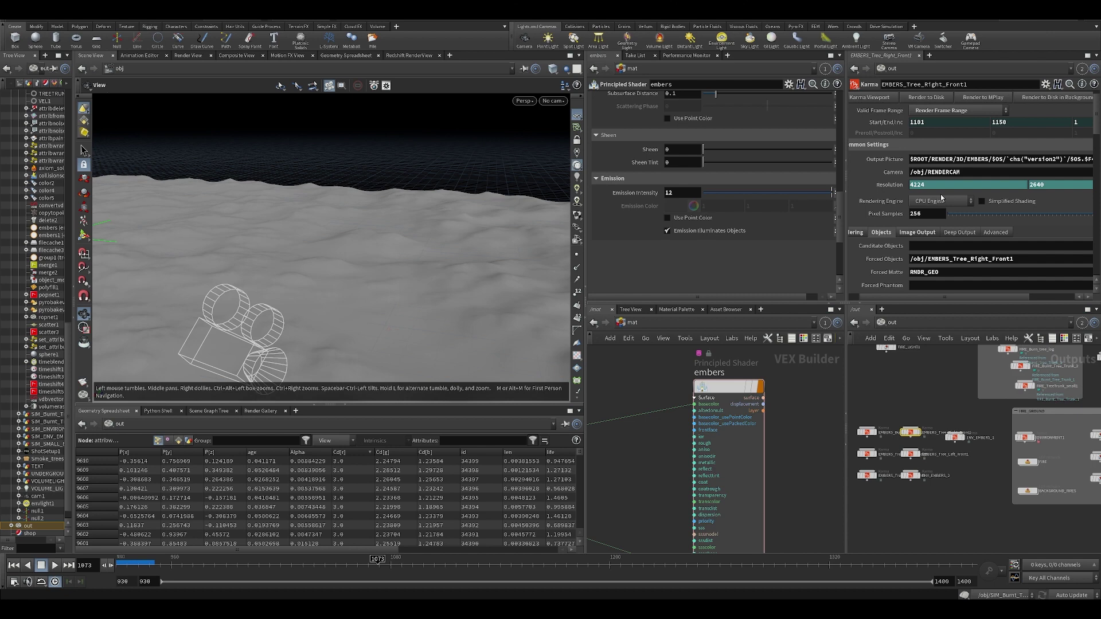
left_click(898, 184)
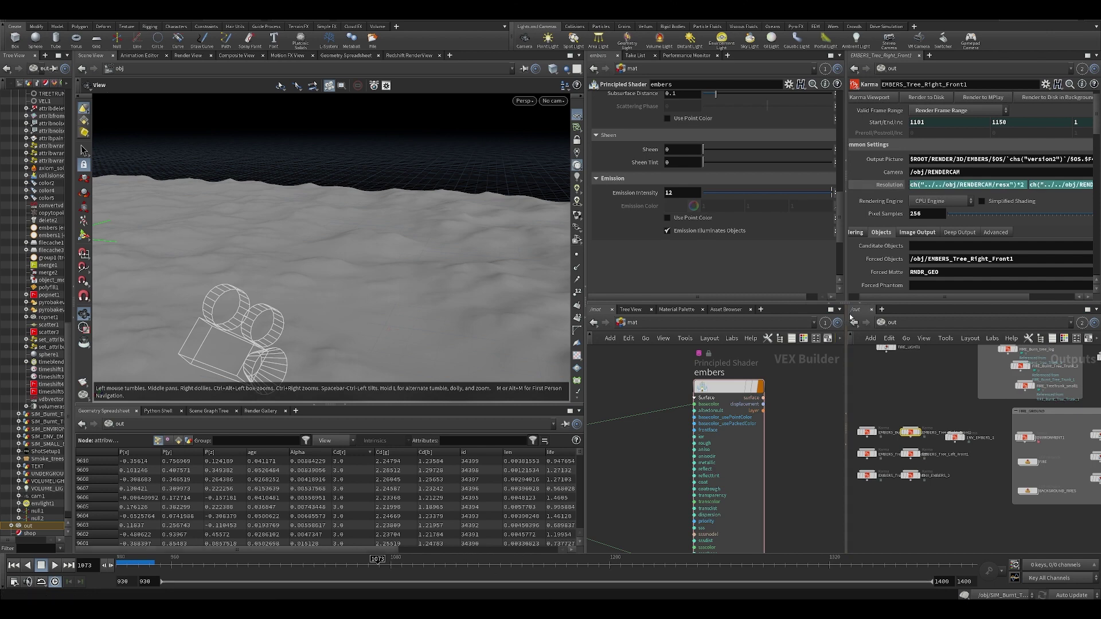
left_click_drag(902, 297, 878, 300)
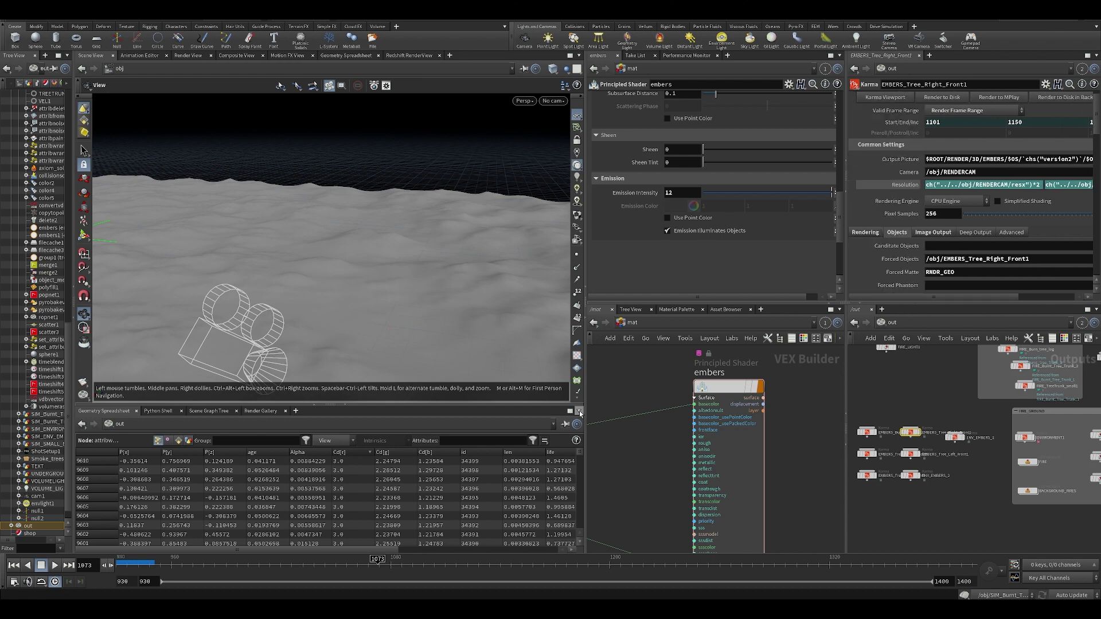
left_click_drag(589, 418, 455, 419)
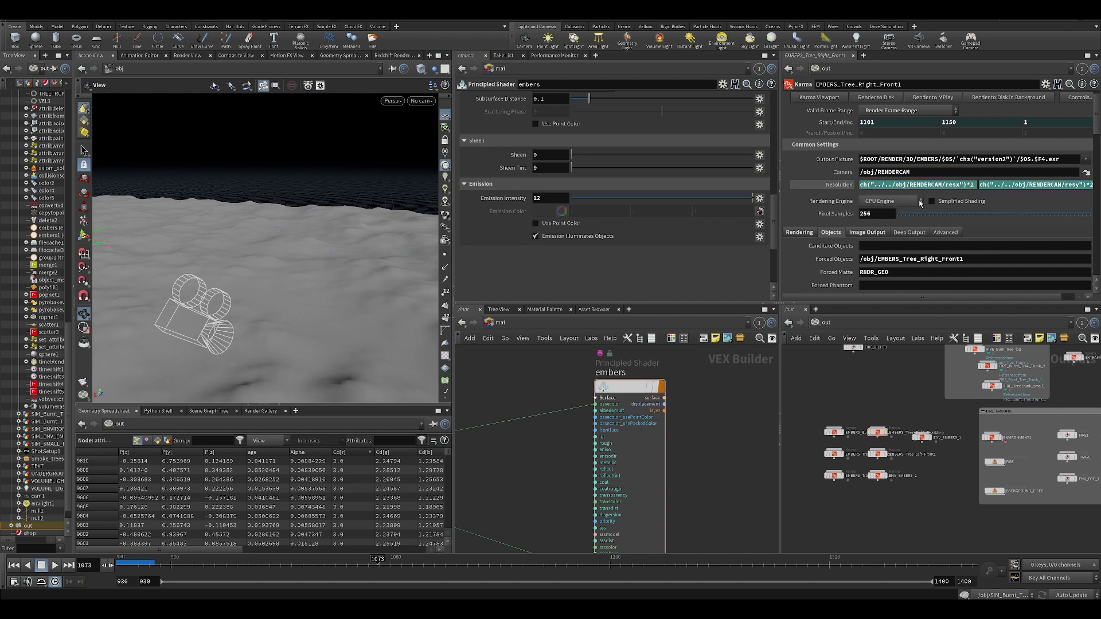
left_click_drag(968, 186, 976, 187)
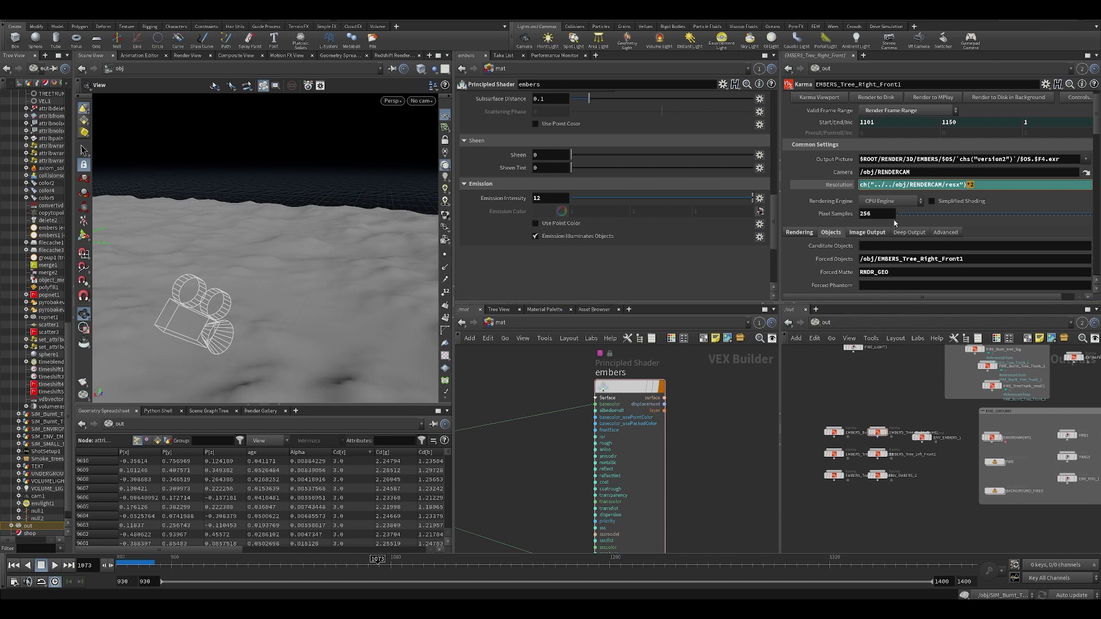
left_click_drag(883, 216, 849, 220)
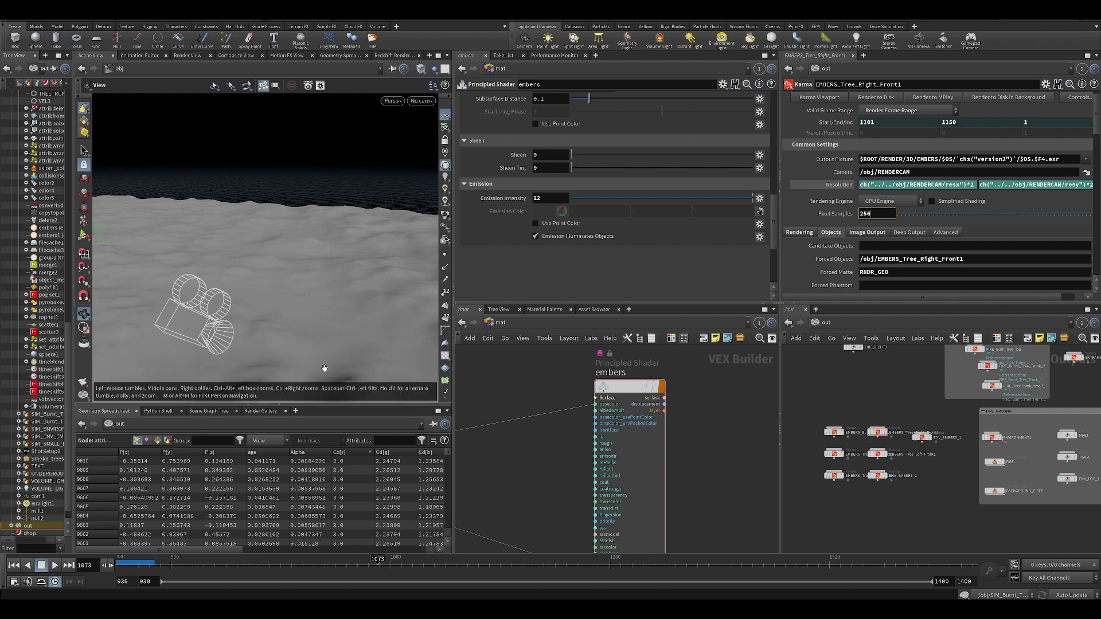
scroll(841, 414, "up", 5)
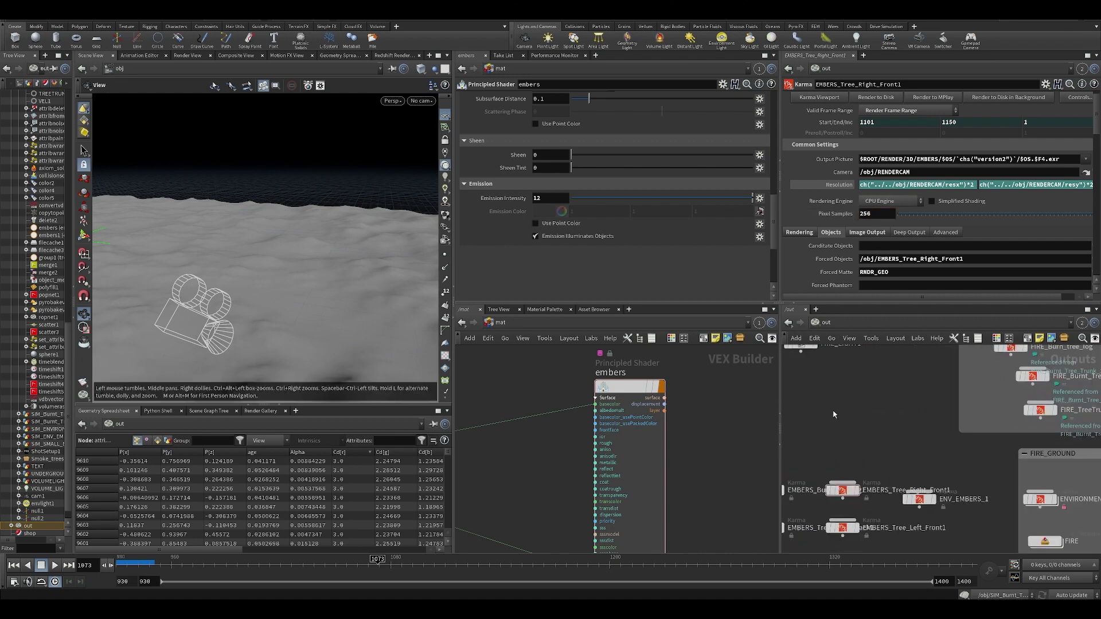
middle_click_drag(834, 415, 821, 381)
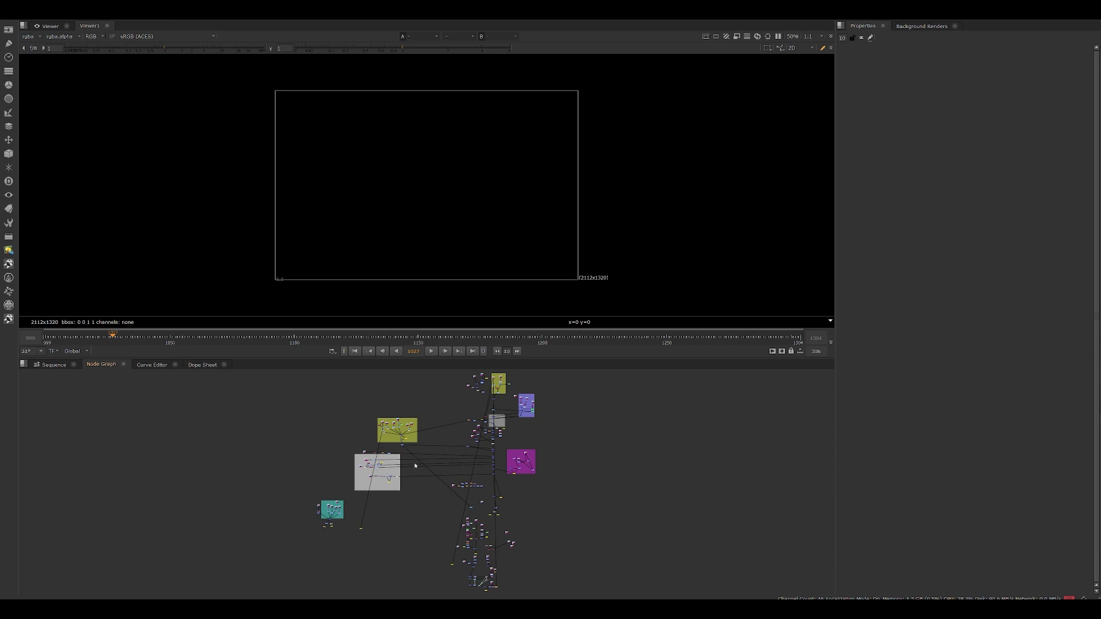
Step: Switch to the Nuke comp and examine the ember read nodes inside the EMBERS backdrop
scroll(415, 465, "up", 10)
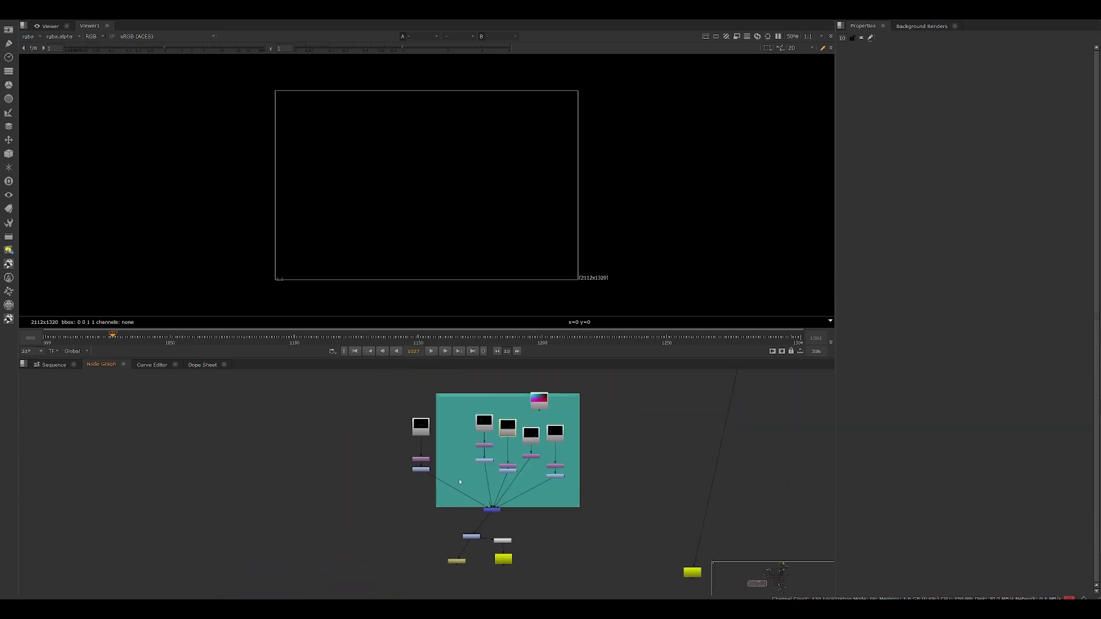
scroll(551, 418, "up", 5)
middle_click_drag(740, 450, 356, 487)
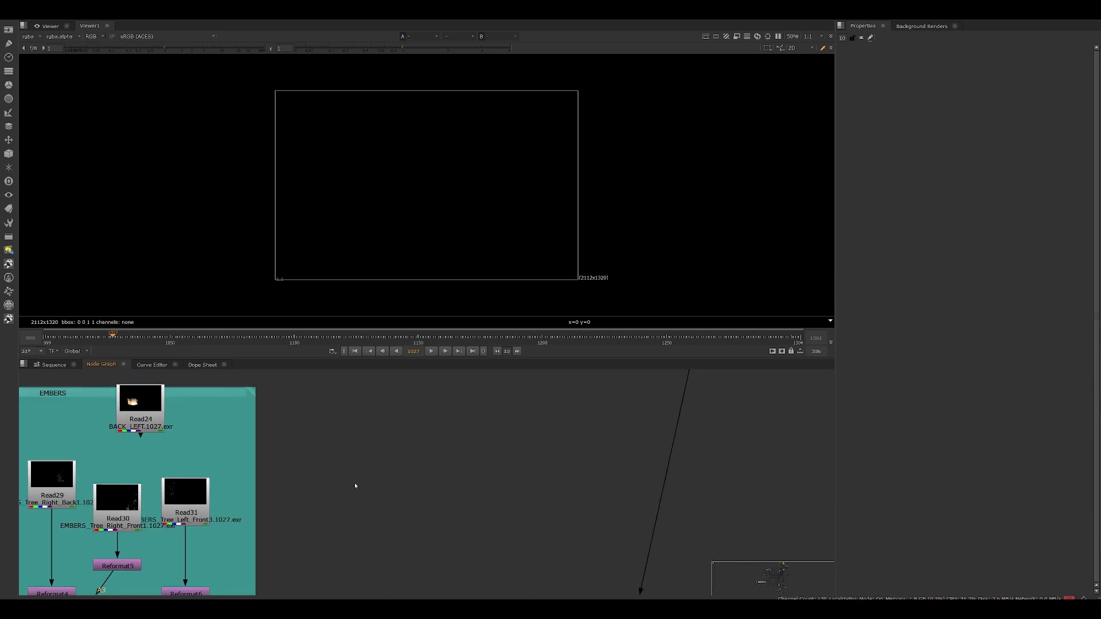
Step: Locate the ENV_EMBERS_2 read node, Read11, in the node graph and display it in the viewer
scroll(481, 488, "down", 6)
middle_click_drag(689, 379, 493, 546)
scroll(326, 505, "up", 5)
middle_click_drag(325, 506, 438, 386)
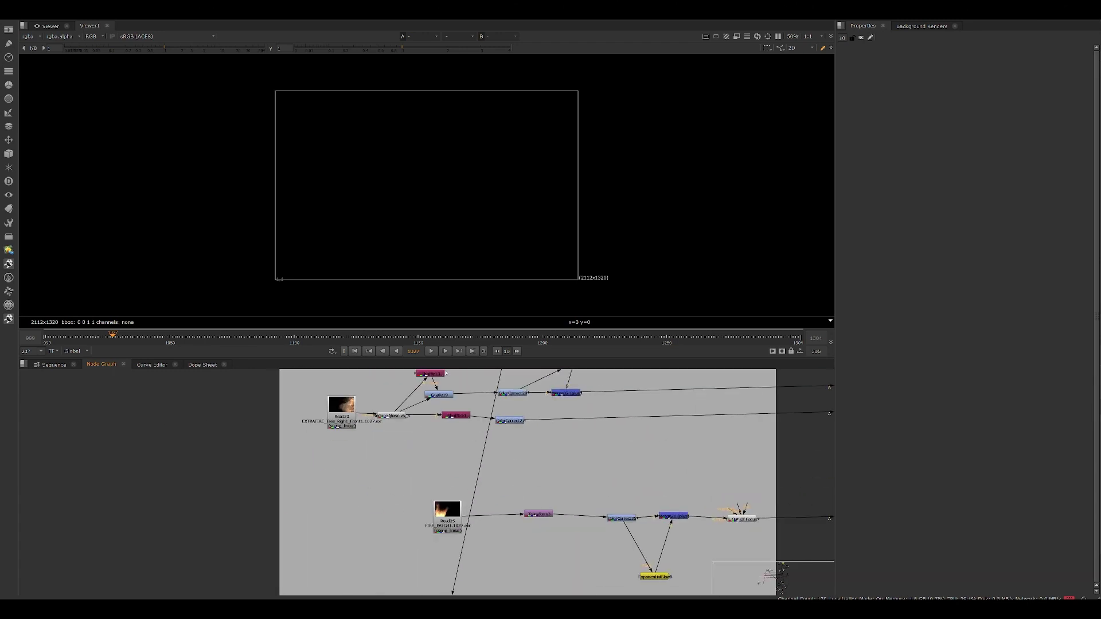
middle_click_drag(766, 444, 222, 424)
scroll(221, 424, "down", 6)
scroll(476, 496, "up", 9)
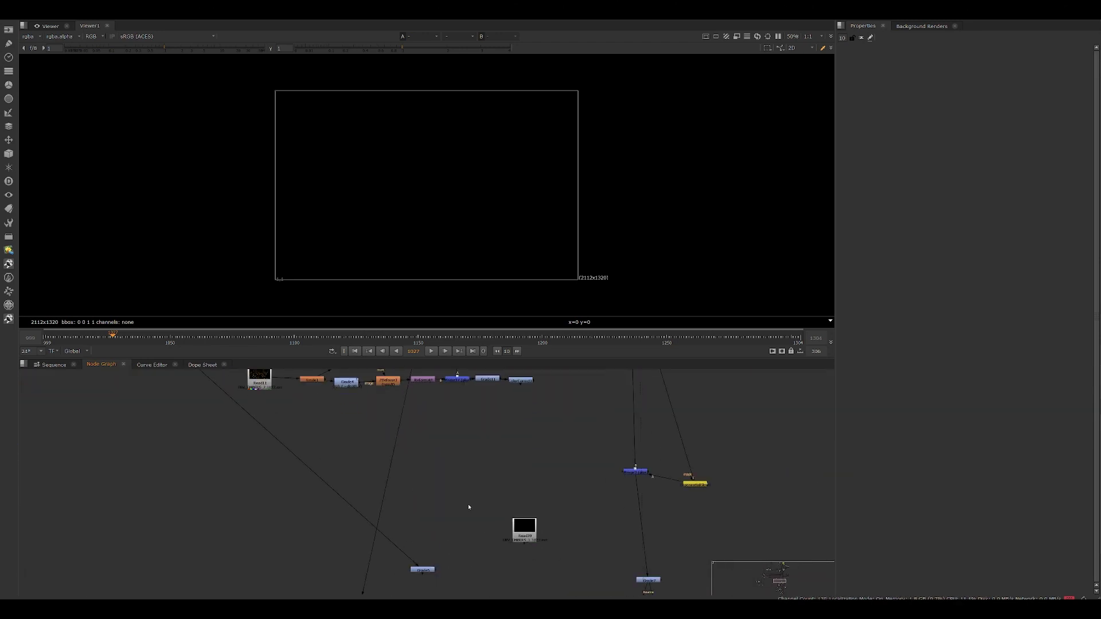
middle_click_drag(470, 507, 558, 580)
middle_click_drag(293, 384, 427, 528)
scroll(295, 478, "up", 2)
left_click(287, 478)
key("2")
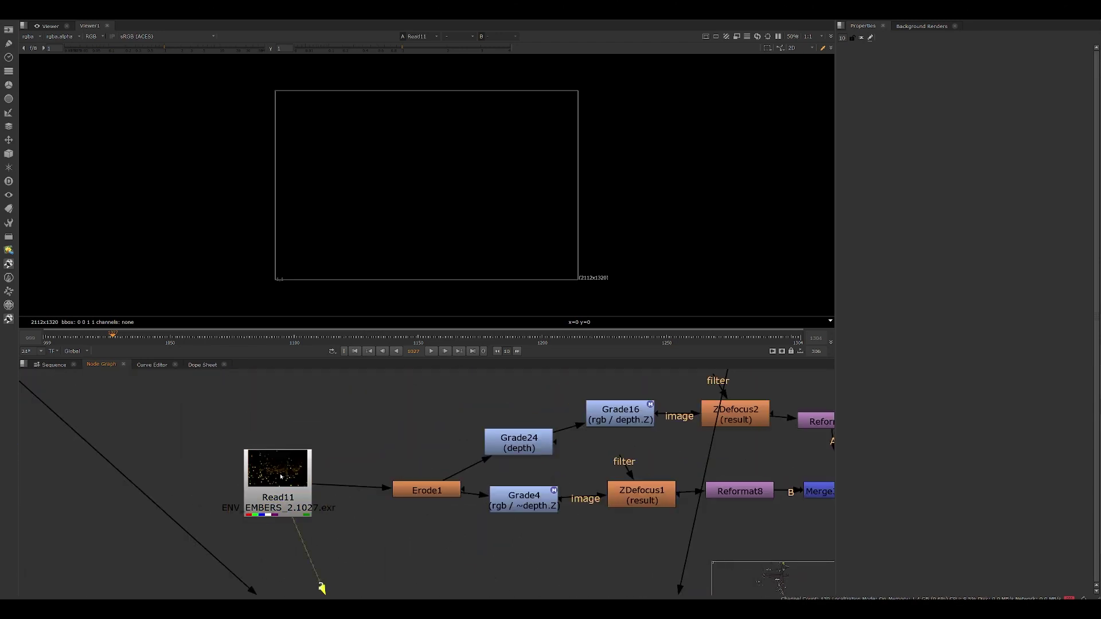
Step: Examine the Read11 ember render up close, down to individual ember pixels in several areas of the frame
scroll(409, 209, "up", 8)
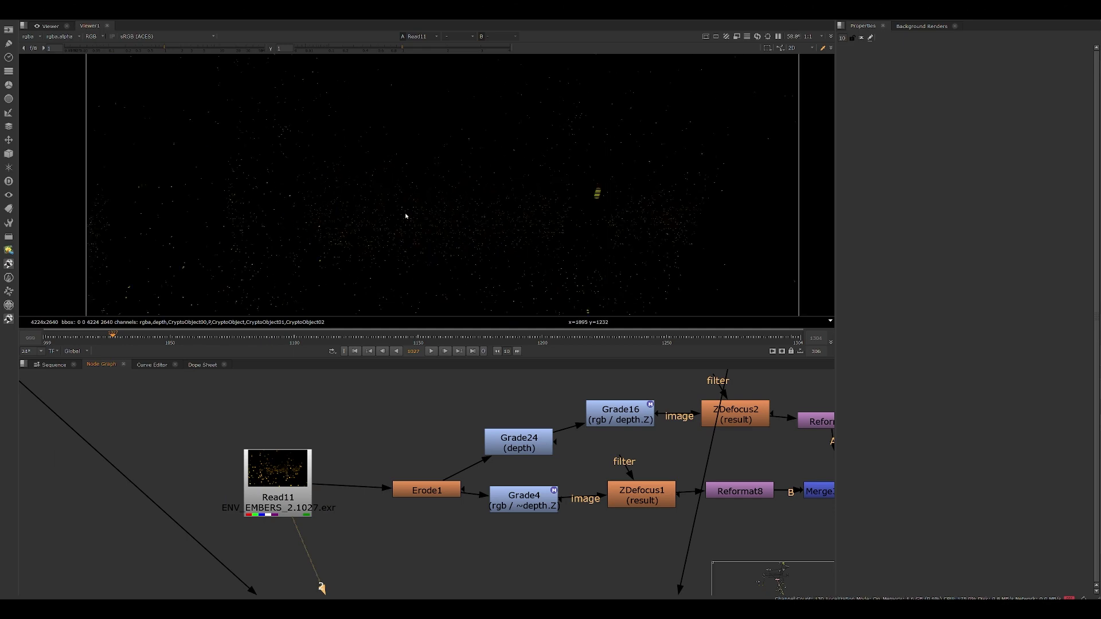
left_click(514, 447)
scroll(516, 190, "down", 6)
scroll(656, 183, "up", 5)
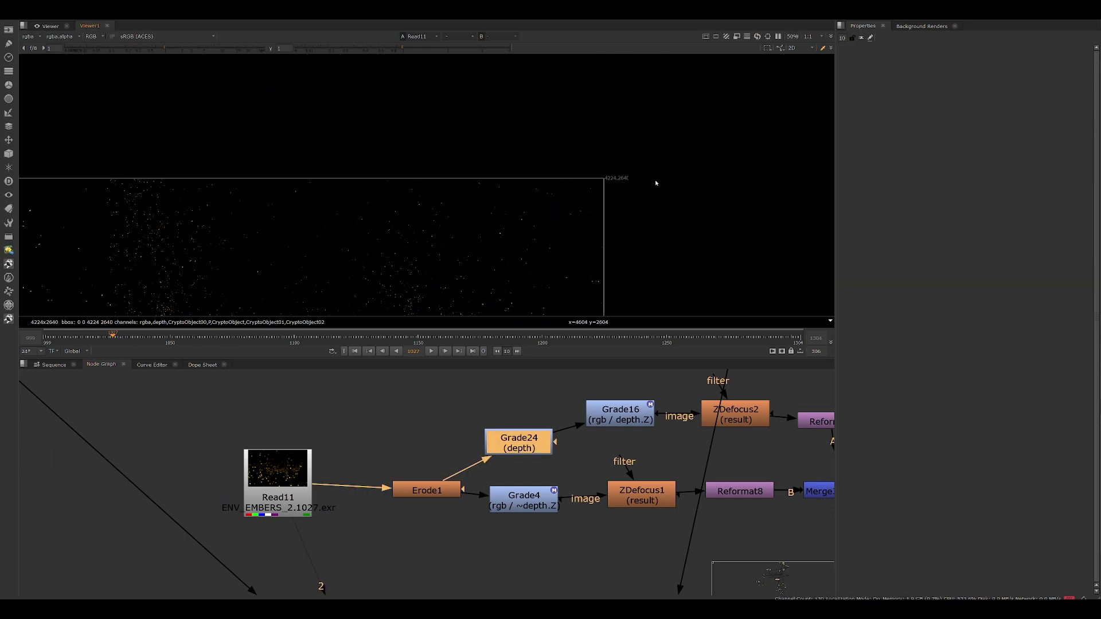
scroll(620, 192, "up", 10)
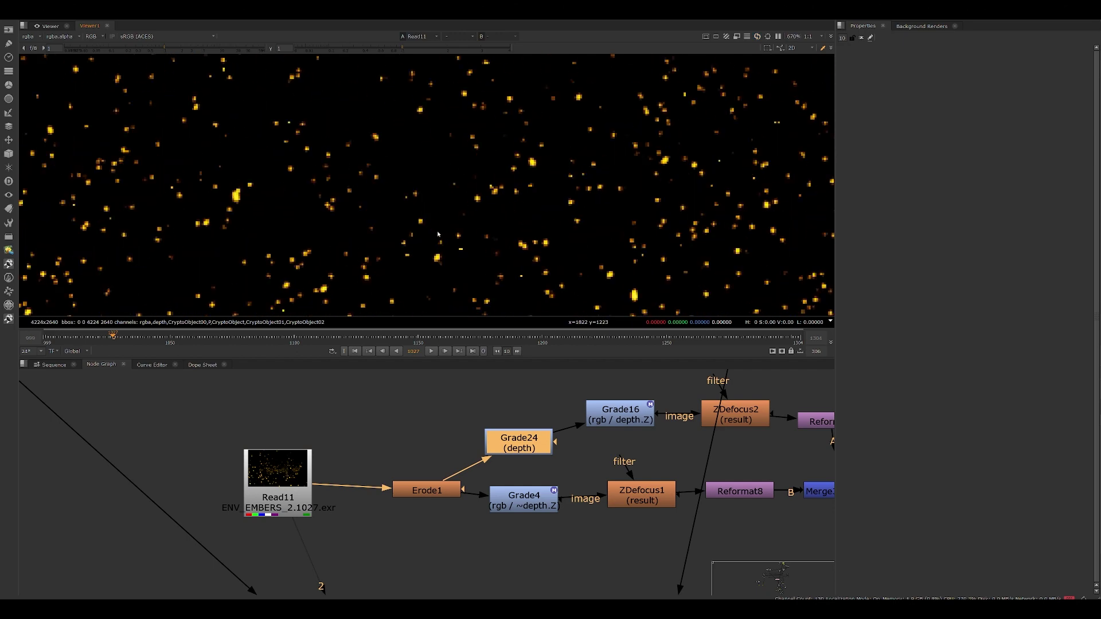
scroll(441, 207, "down", 10)
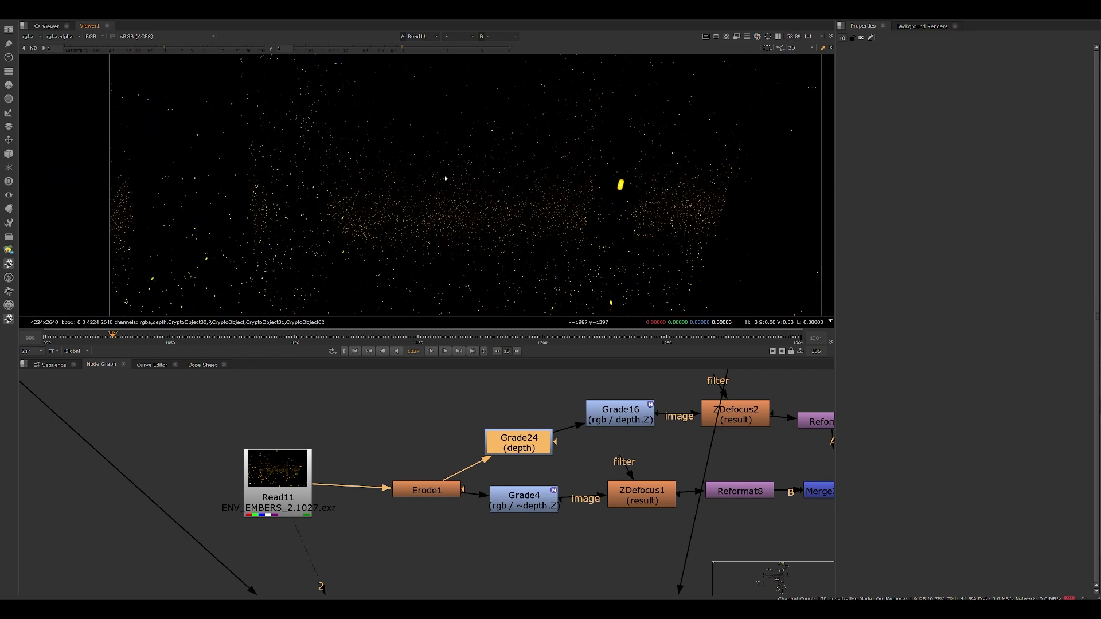
scroll(445, 179, "up", 7)
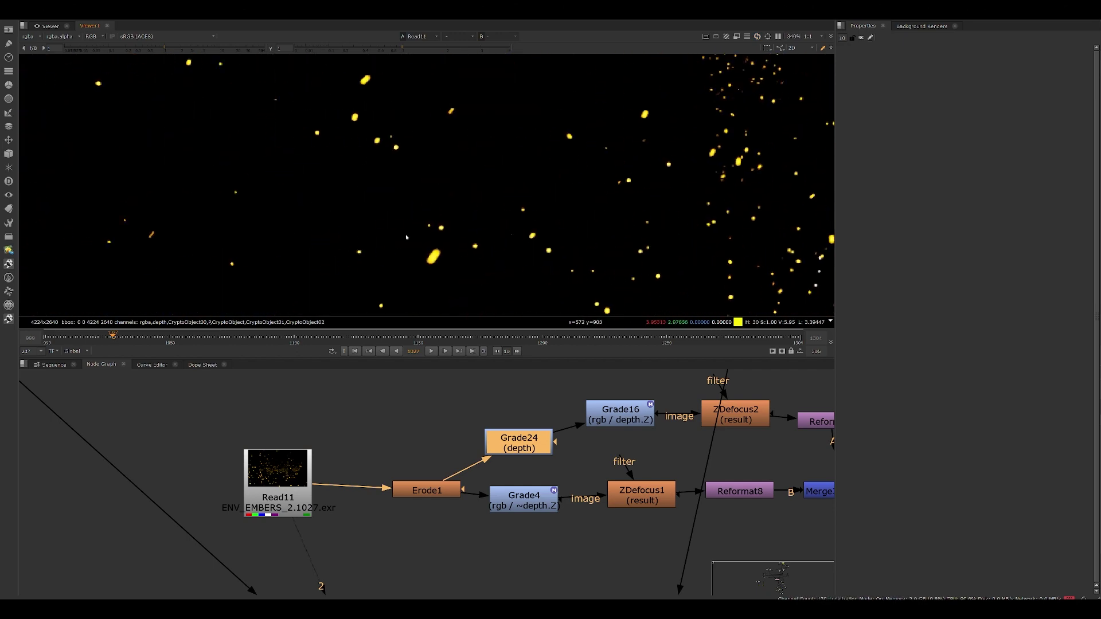
middle_click_drag(406, 236, 414, 260)
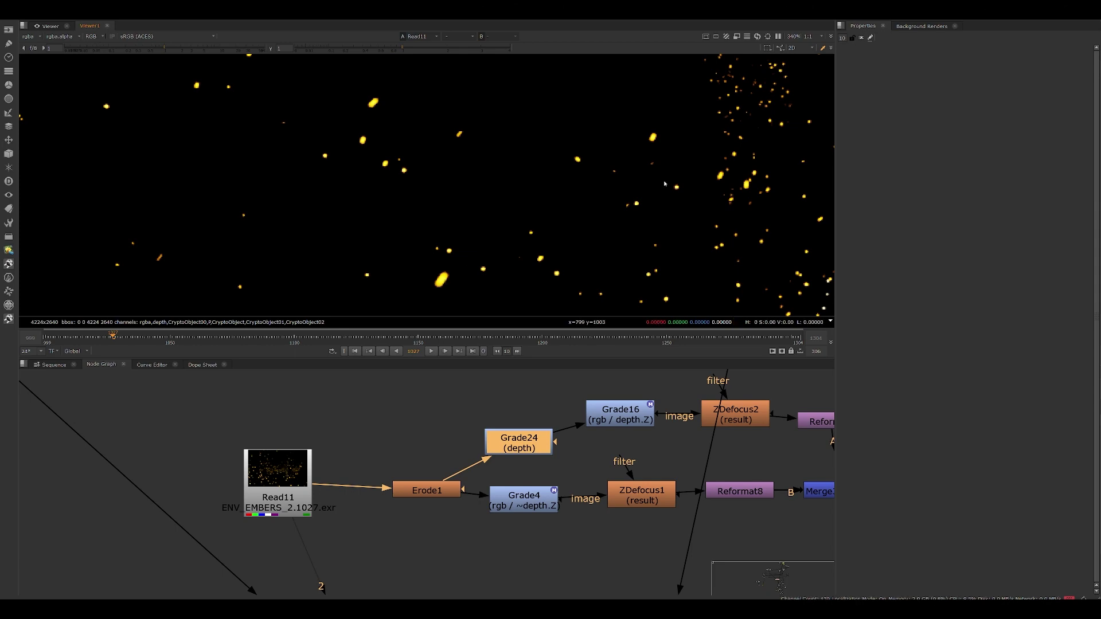
middle_click_drag(579, 186, 310, 285)
middle_click_drag(533, 218, 348, 282)
middle_click_drag(533, 266, 405, 244)
scroll(462, 251, "up", 3)
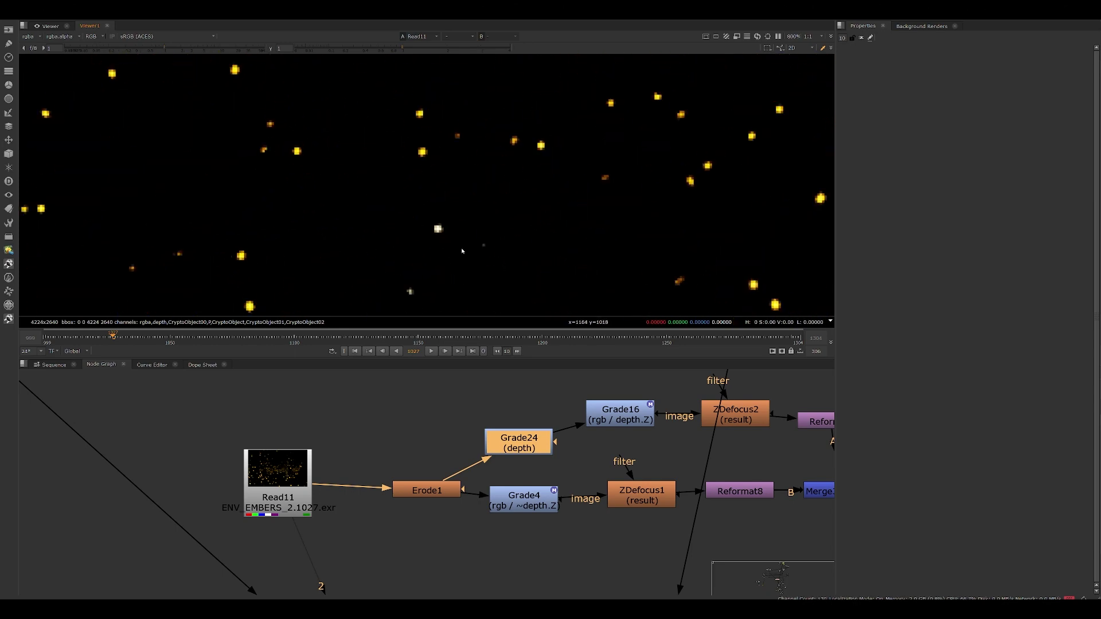
scroll(451, 136, "up", 3)
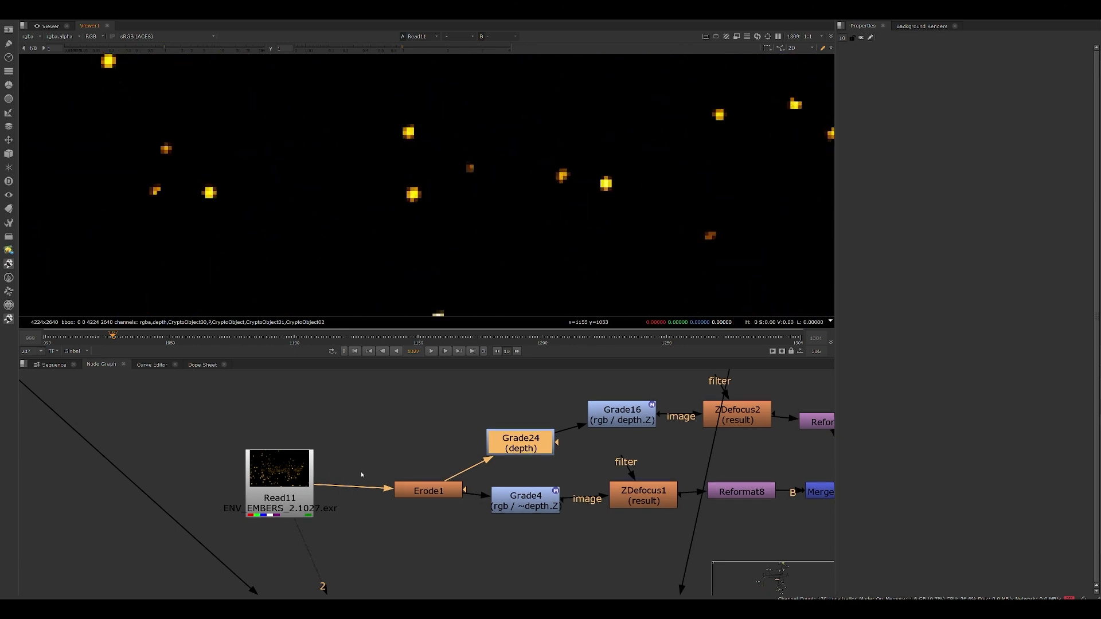
Step: Add a Reformat node with the 2112x1320 root format, connect it to Read11, and display its output
middle_click_drag(251, 488, 335, 481)
left_click_drag(335, 482, 283, 493)
key("Tab")
type("refdr")
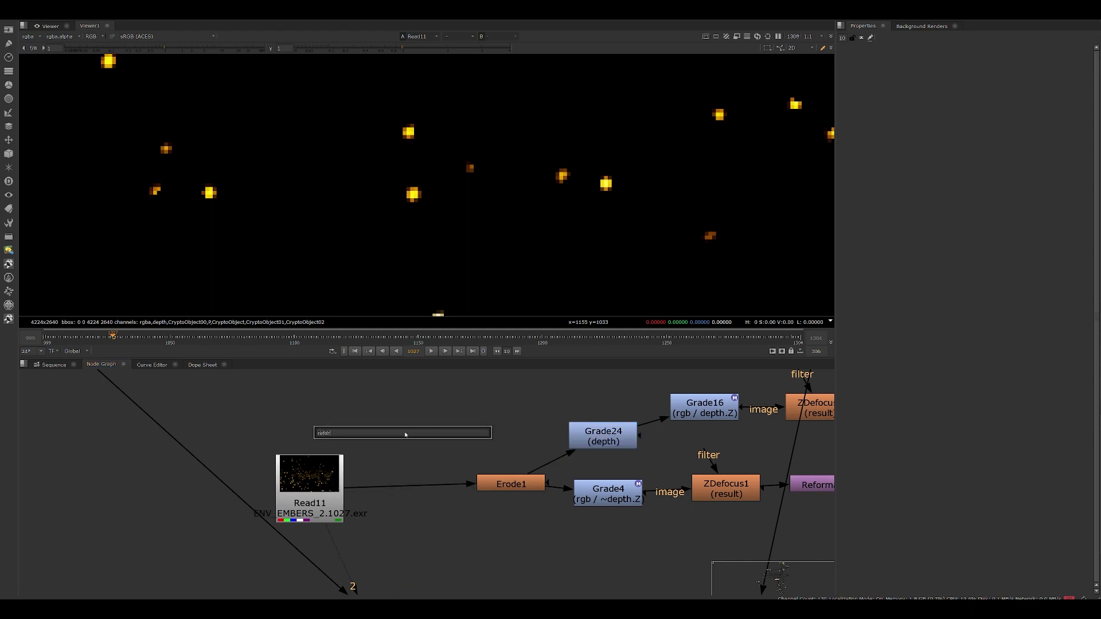
key("Return")
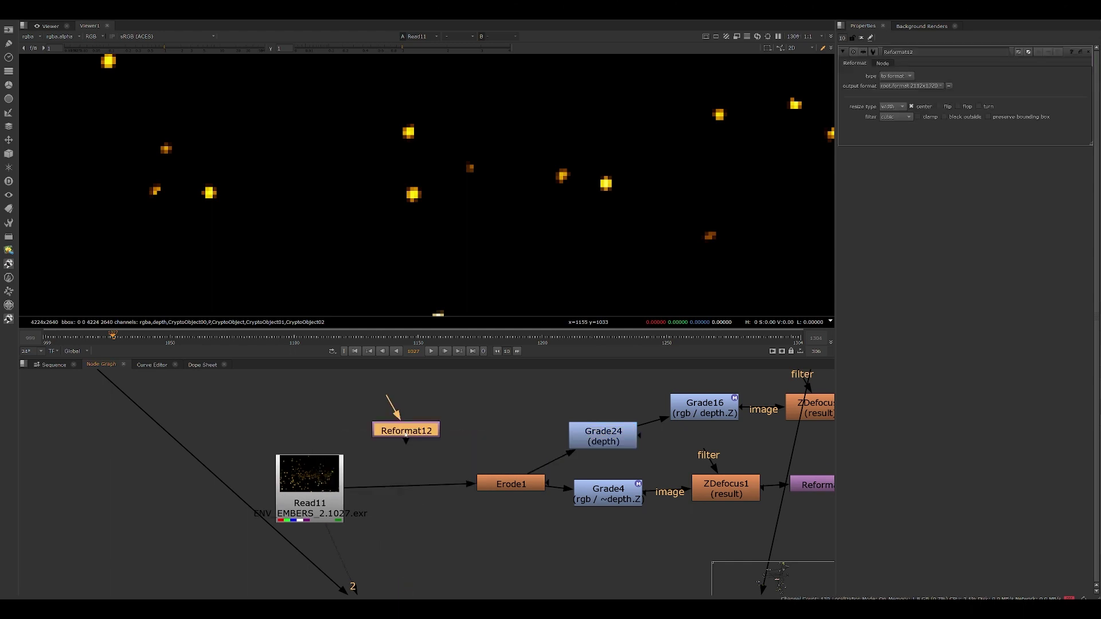
mouse_move(397, 408)
left_mouse_down()
mouse_move(324, 492)
mouse_move(390, 403)
left_mouse_up()
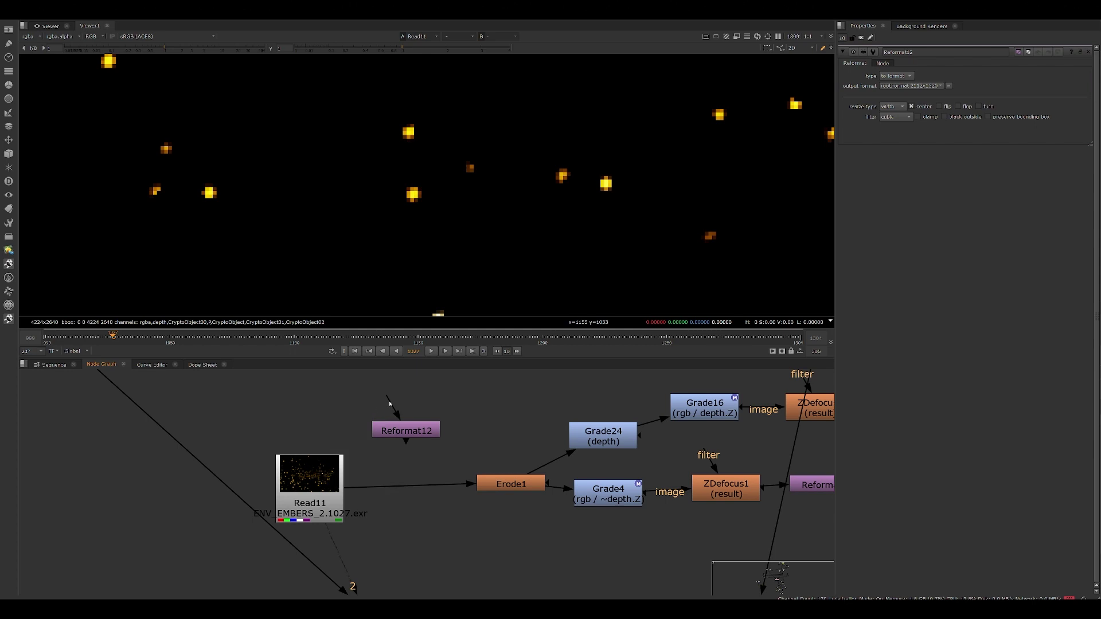
left_click_drag(321, 477, 321, 479)
left_click(400, 433)
key("2")
left_click(418, 384)
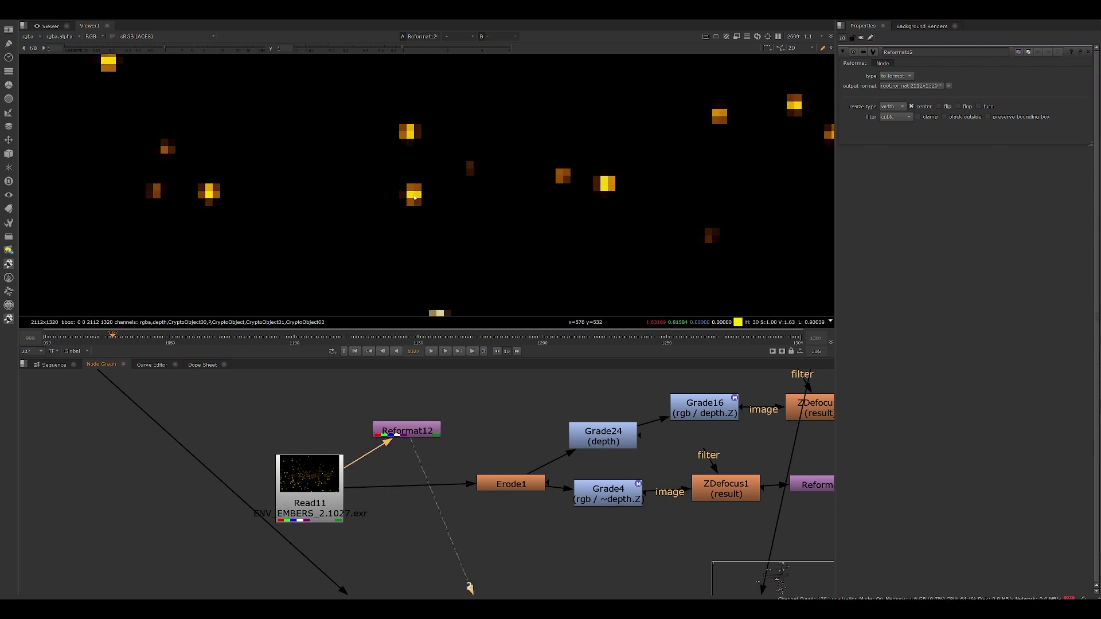
Step: Compare the ember pixels of the original Read11 render with the reformatted version in the viewer
left_click(321, 487)
key("2")
left_click(367, 401)
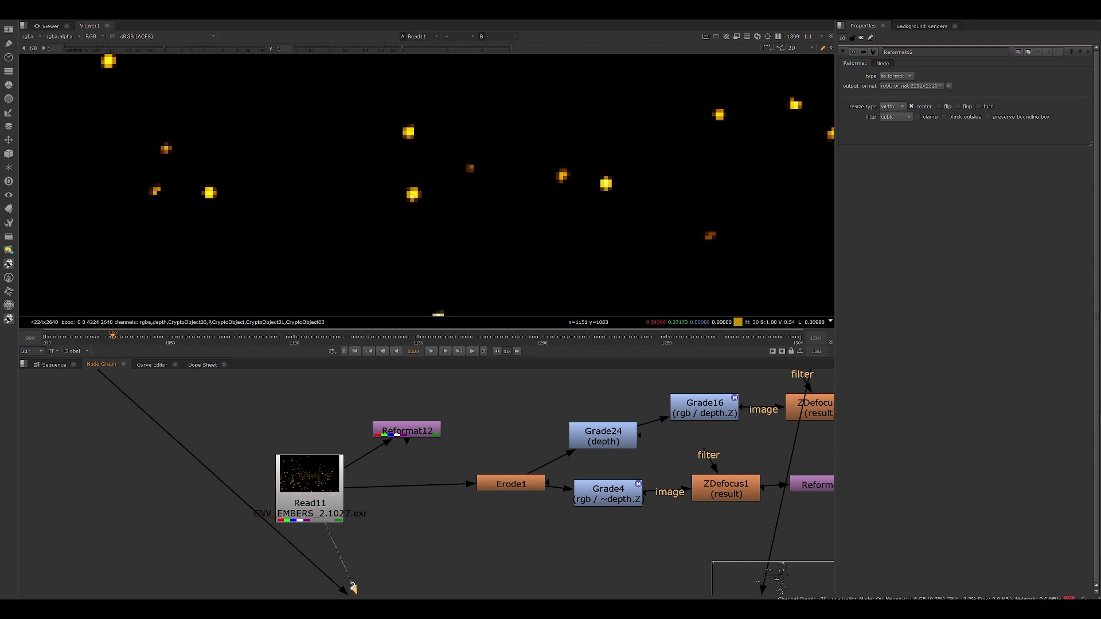
left_click(419, 431)
key("2")
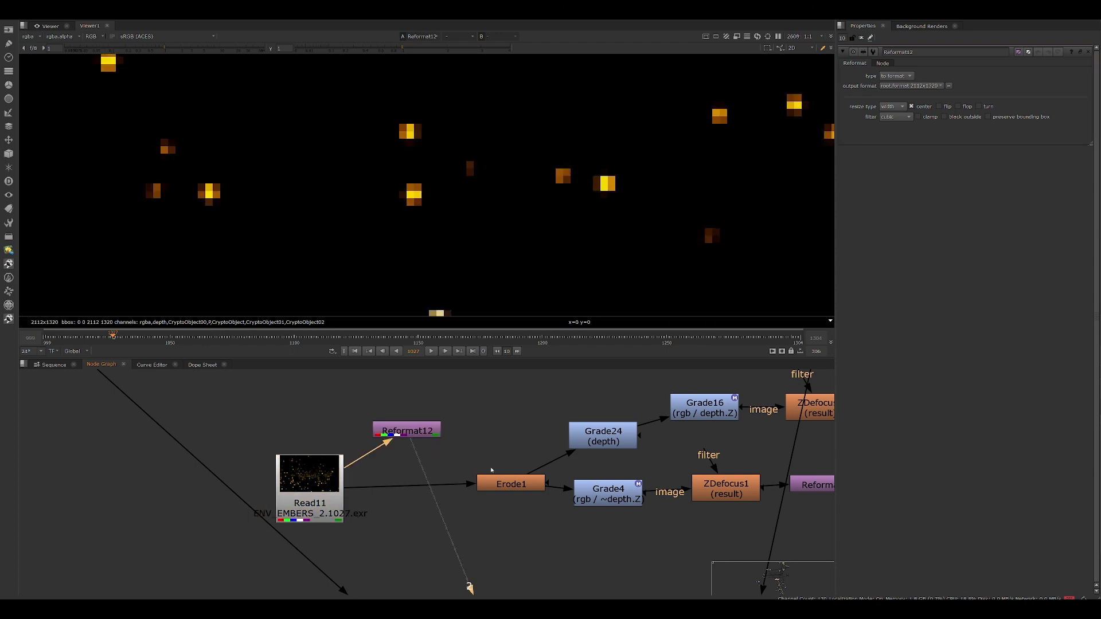
Step: Display the Erode1 output to examine how the node treats the ember pixels
left_click(511, 486)
key("2")
middle_click_drag(753, 462, 643, 461)
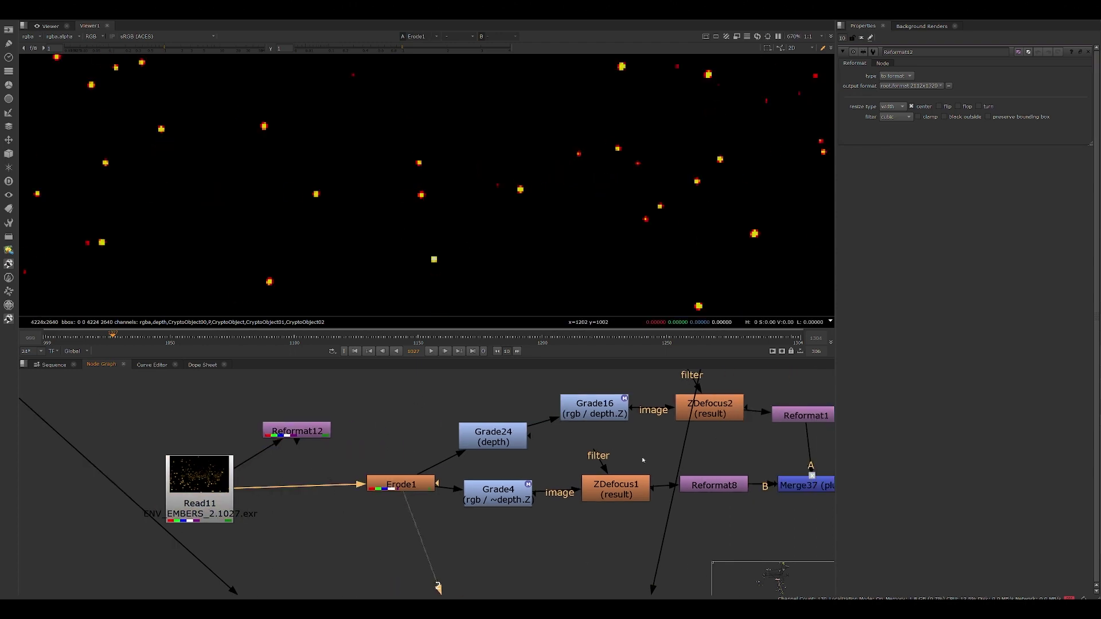
Step: Display the ZDefocus1 output and examine the defocused embers across the frame and up close
middle_click_drag(506, 524, 416, 524)
left_click(525, 488)
key("2")
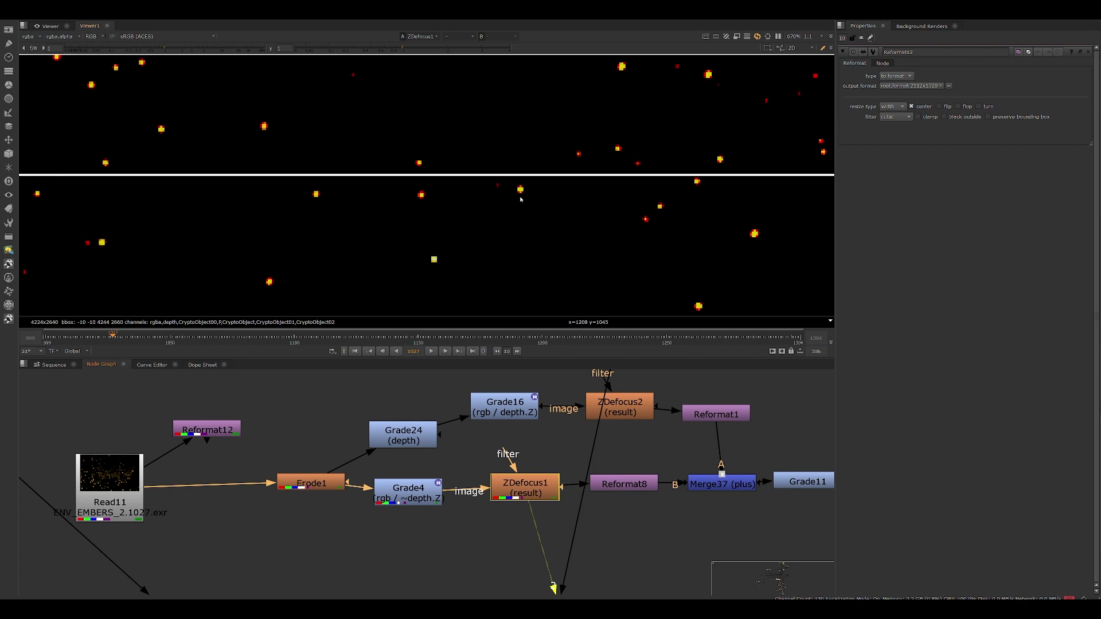
scroll(514, 224, "down", 3)
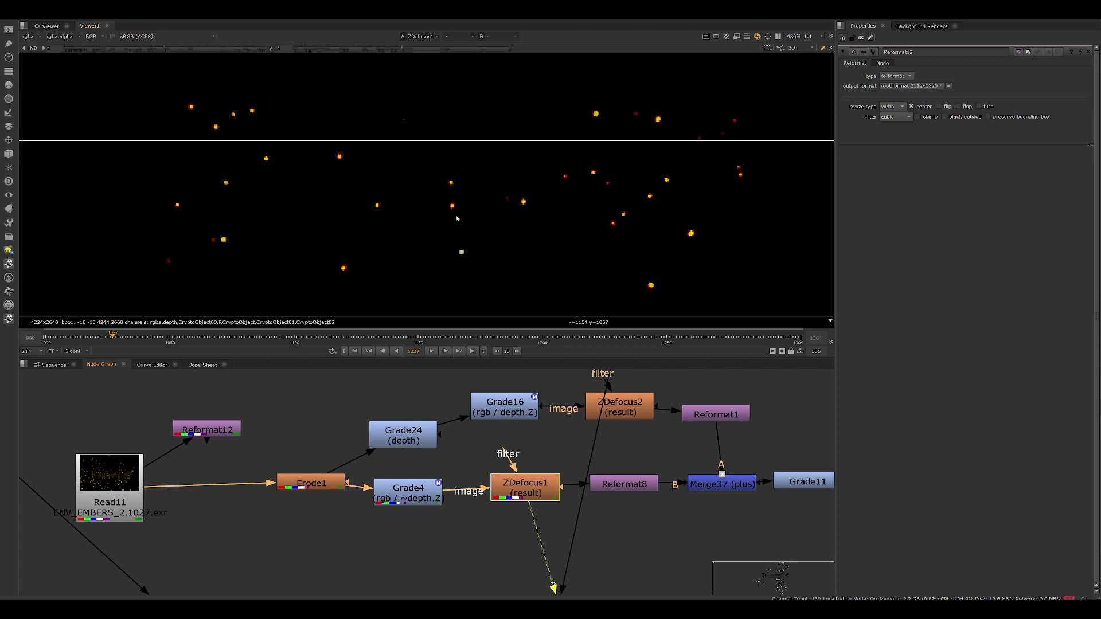
scroll(462, 220, "down", 2)
scroll(453, 218, "up", 5)
scroll(420, 192, "down", 10)
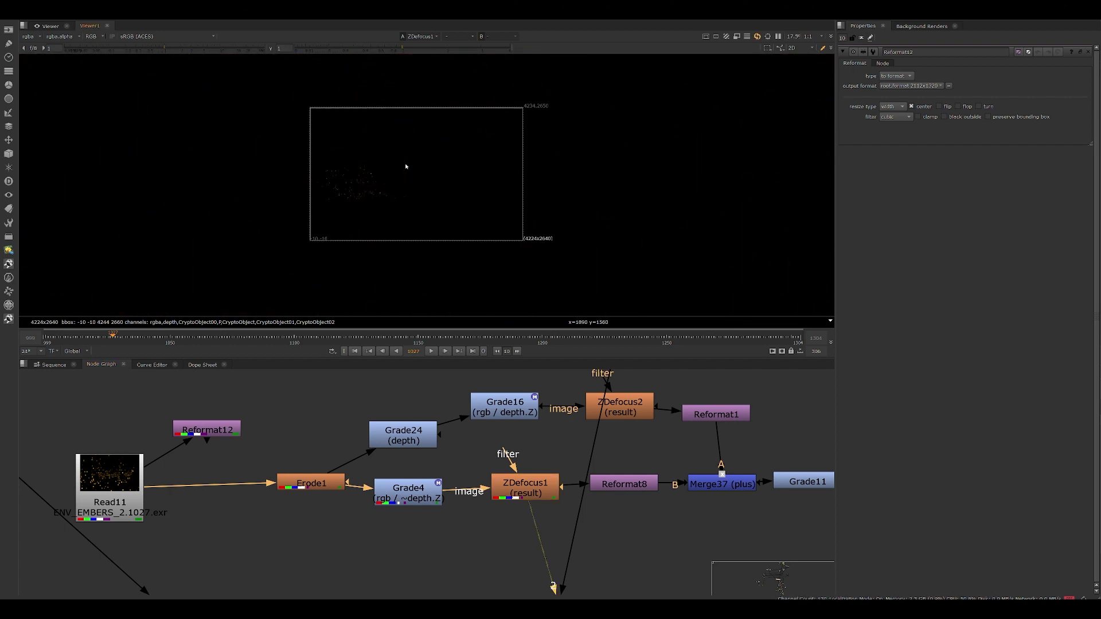
scroll(378, 190, "up", 4)
scroll(379, 191, "up", 2)
middle_click_drag(329, 115, 445, 190)
Step: Display Grade16 and the ZDefocus2 output, and examine the defocused embers of the depth-masked branch up close
left_click(497, 413)
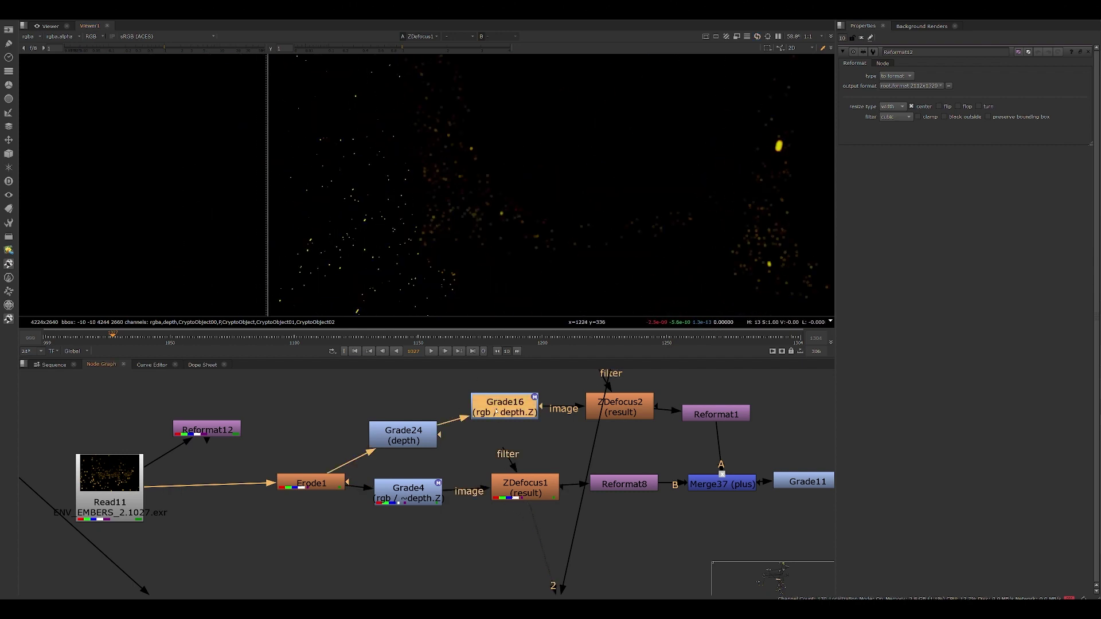
key("2")
scroll(540, 200, "down", 3)
left_click(619, 408)
key("2")
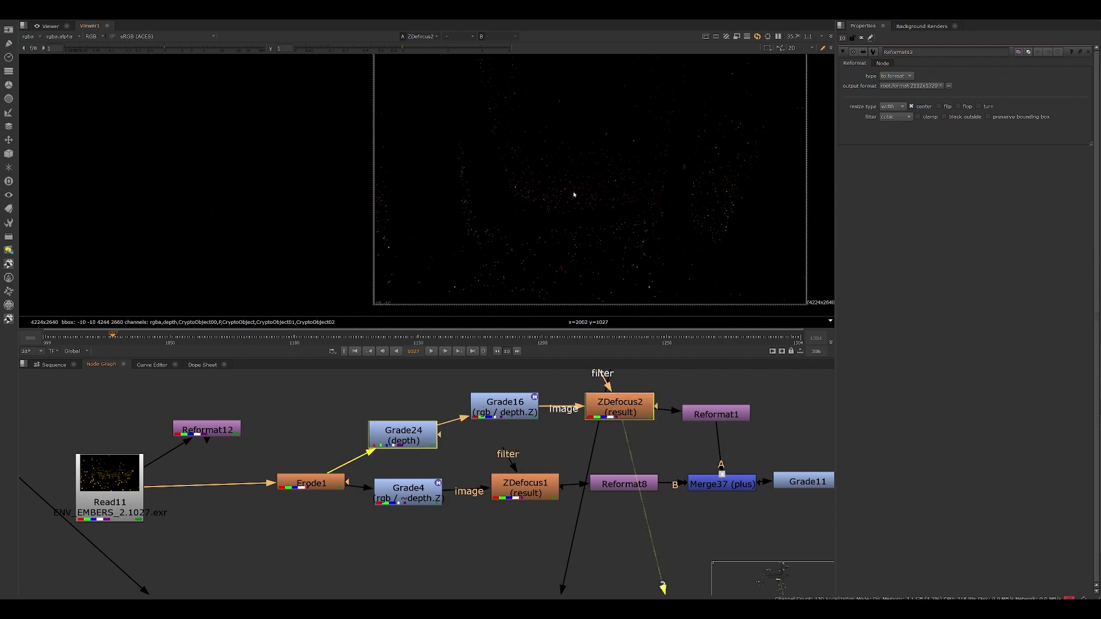
scroll(550, 191, "up", 4)
scroll(539, 190, "up", 3)
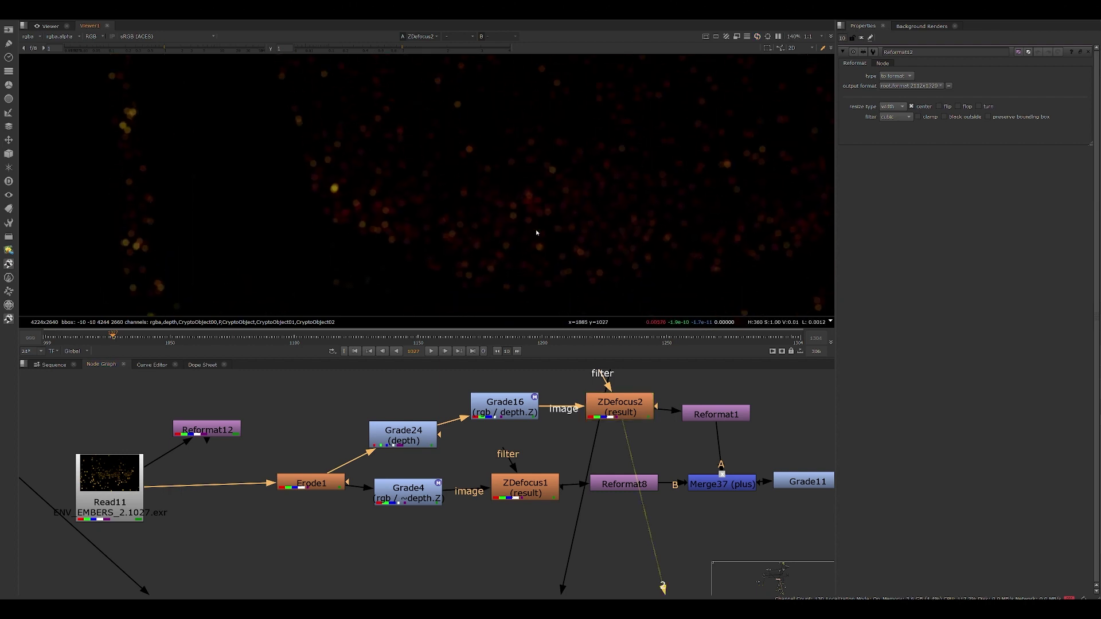
middle_click_drag(483, 226, 232, 197)
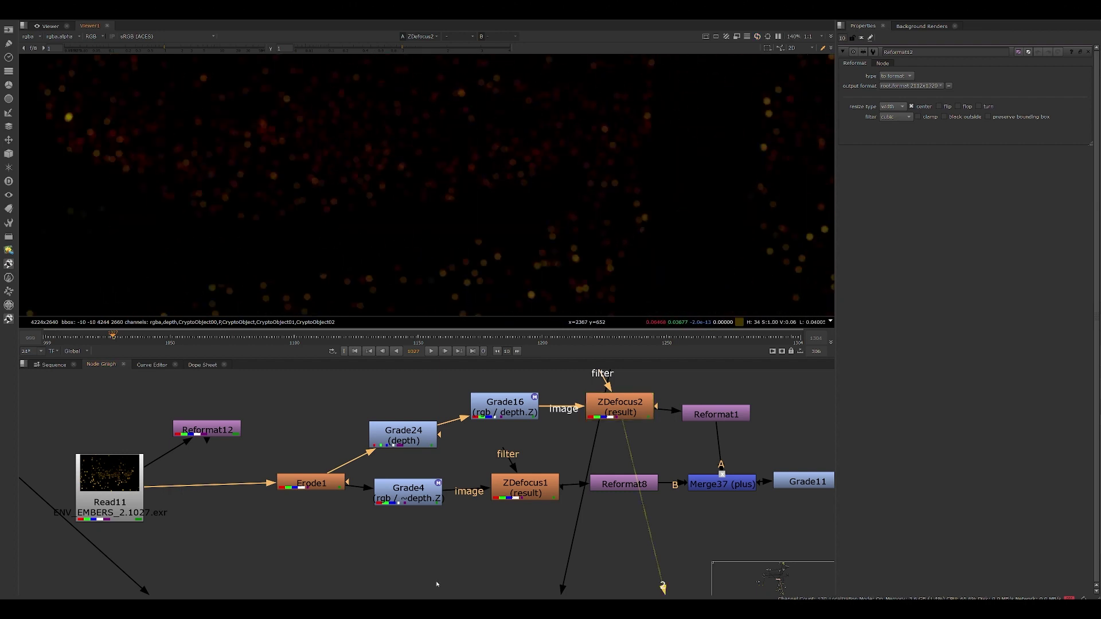
Step: Switch to Houdini and minimize its console window
mouse_move(534, 610)
left_click(497, 576)
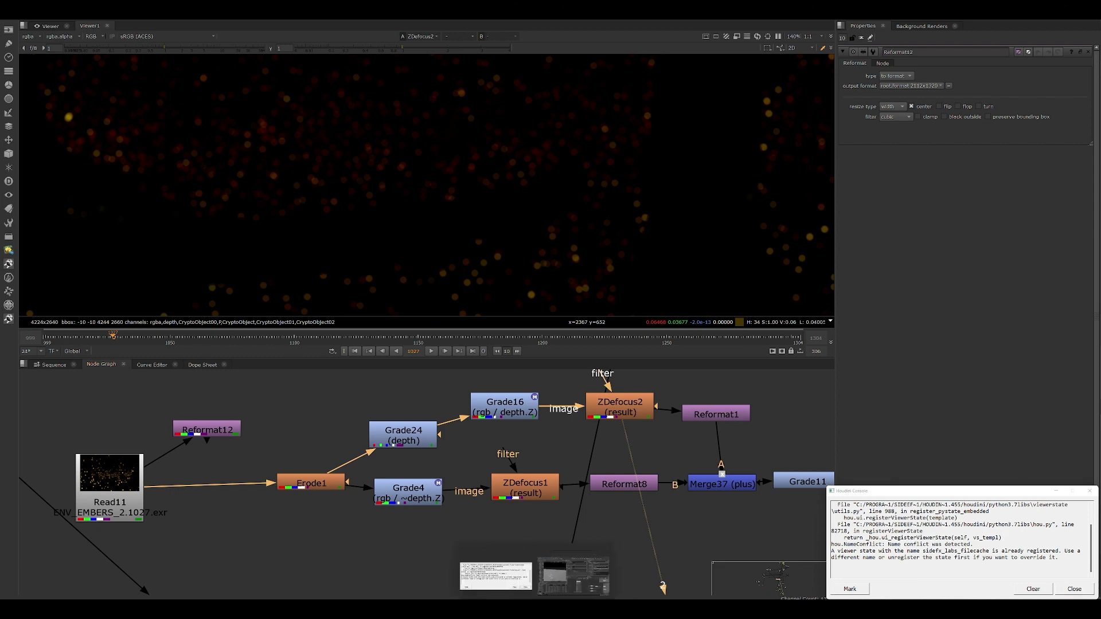
left_click(574, 574)
left_click(1059, 492)
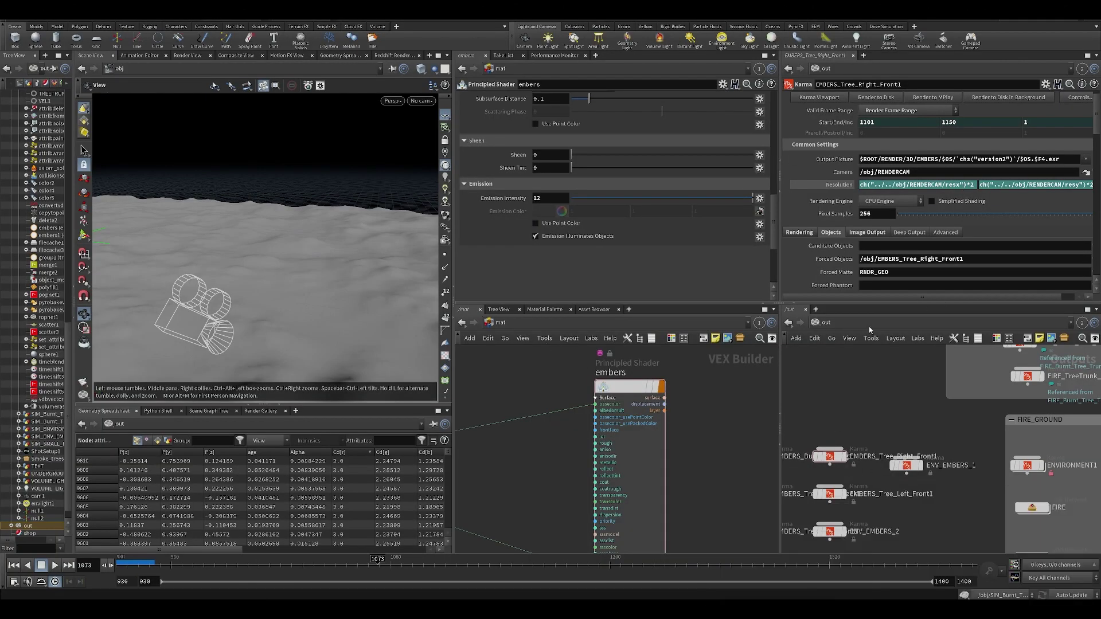
Step: Delete the BACKGROUND_FIRES LOP network from the FIRE_GROUND group in the out context
scroll(950, 381, "down", 3)
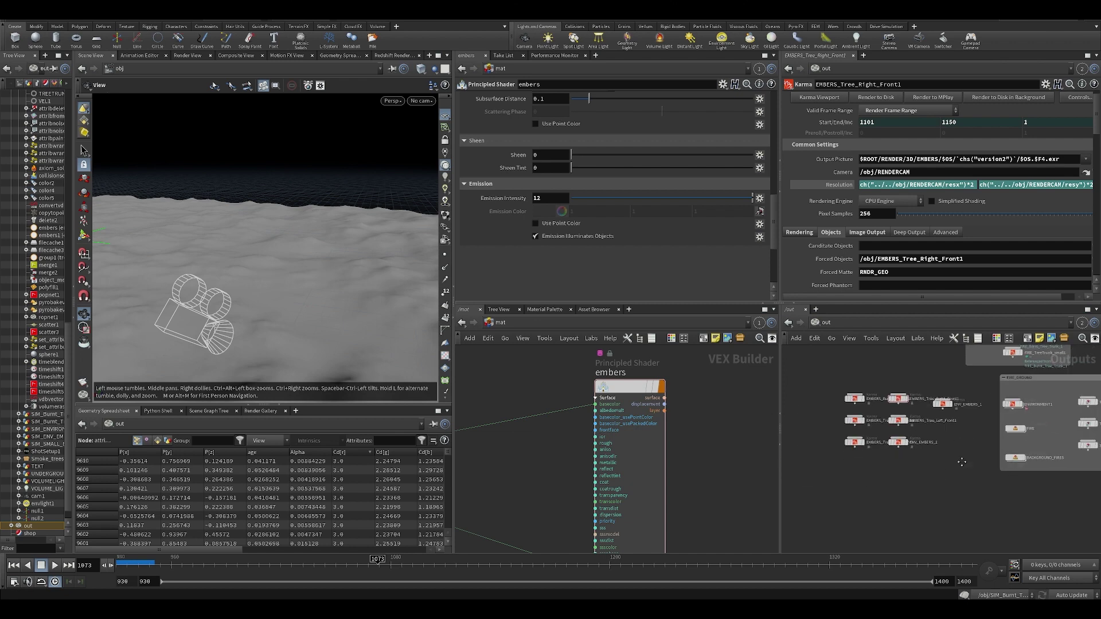
middle_click_drag(961, 461, 821, 486)
middle_click_drag(961, 438, 1018, 489)
middle_click_drag(853, 471, 983, 432)
scroll(906, 431, "down", 3)
scroll(1010, 510, "up", 4)
left_click_drag(983, 432, 957, 469)
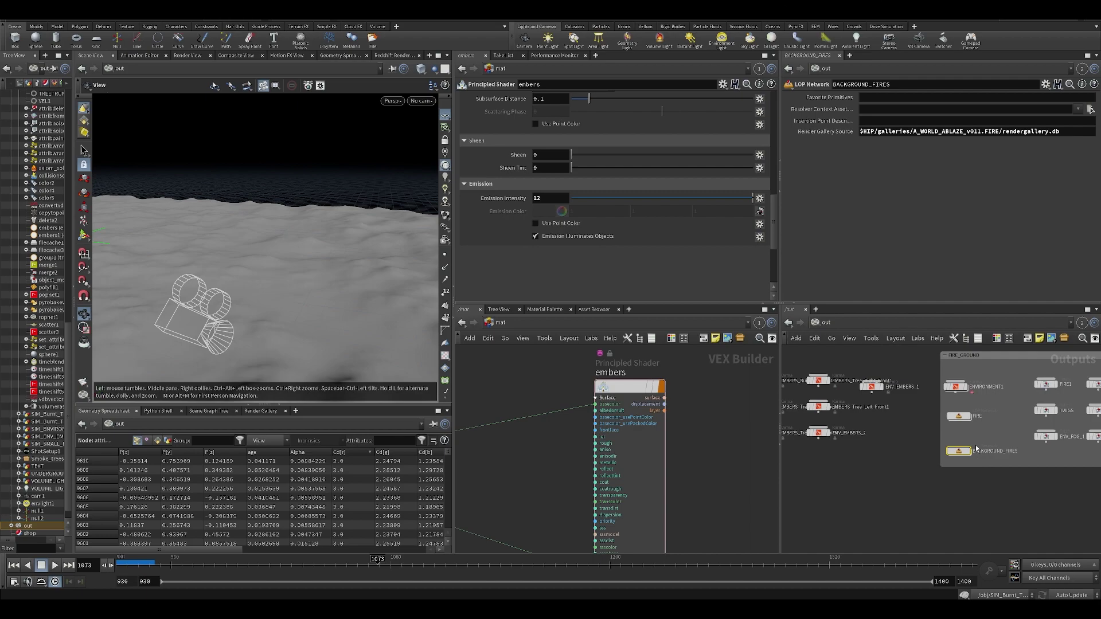
key("Delete")
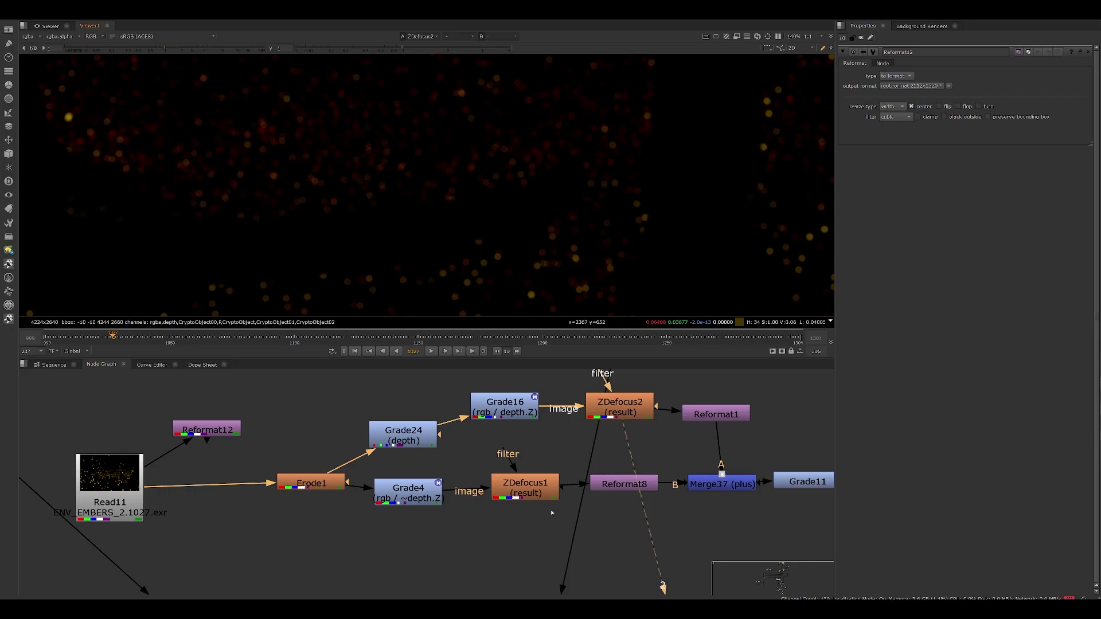
Step: Switch to Nuke and display the Read19 FIRE render of the background fires
scroll(467, 466, "down", 5)
scroll(474, 469, "up", 5)
scroll(474, 469, "down", 3)
middle_click_drag(437, 375, 415, 565)
scroll(439, 452, "down", 1)
scroll(415, 565, "up", 1)
scroll(545, 416, "up", 4)
middle_click_drag(569, 418, 370, 499)
scroll(425, 464, "up", 4)
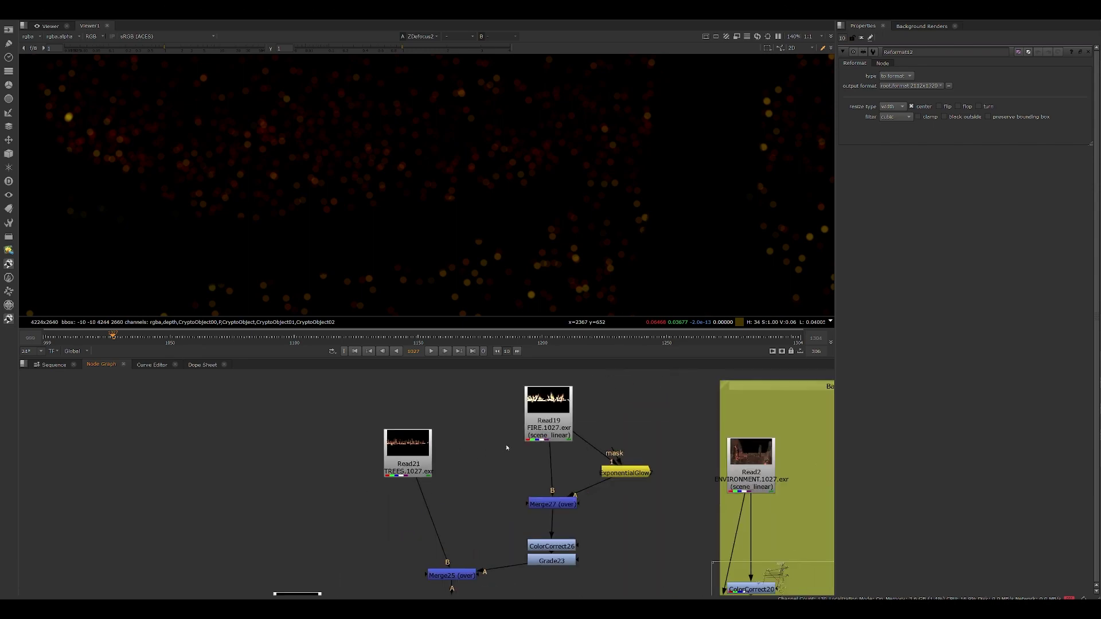
middle_click_drag(507, 447, 431, 490)
left_click(470, 447)
key("1")
scroll(411, 184, "down", 4)
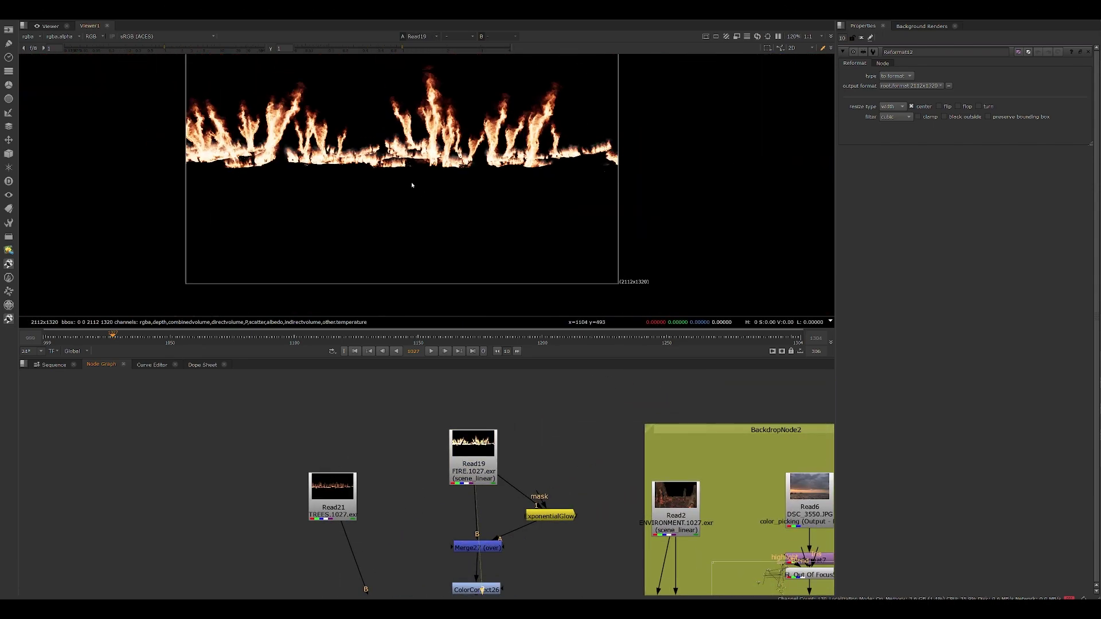
Step: Display the outputs of Grade23, Merge25 and the Out Of Focus node one after another to follow the fire composite
scroll(406, 189, "up", 3)
middle_click_drag(426, 500, 409, 366)
left_click(463, 470)
key("1")
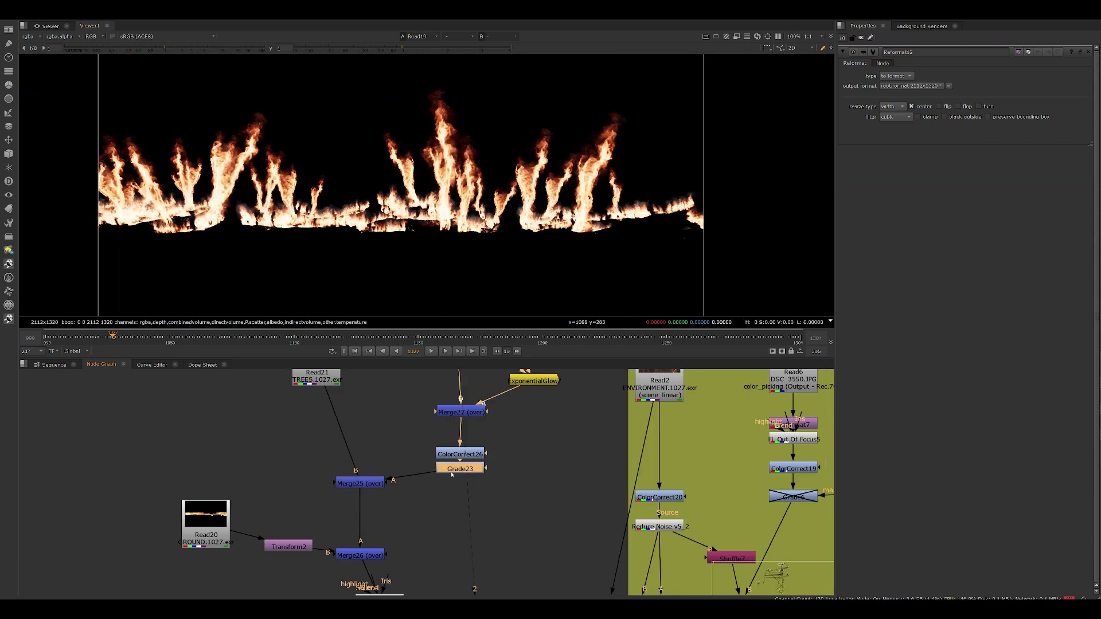
left_click(358, 485)
key("1")
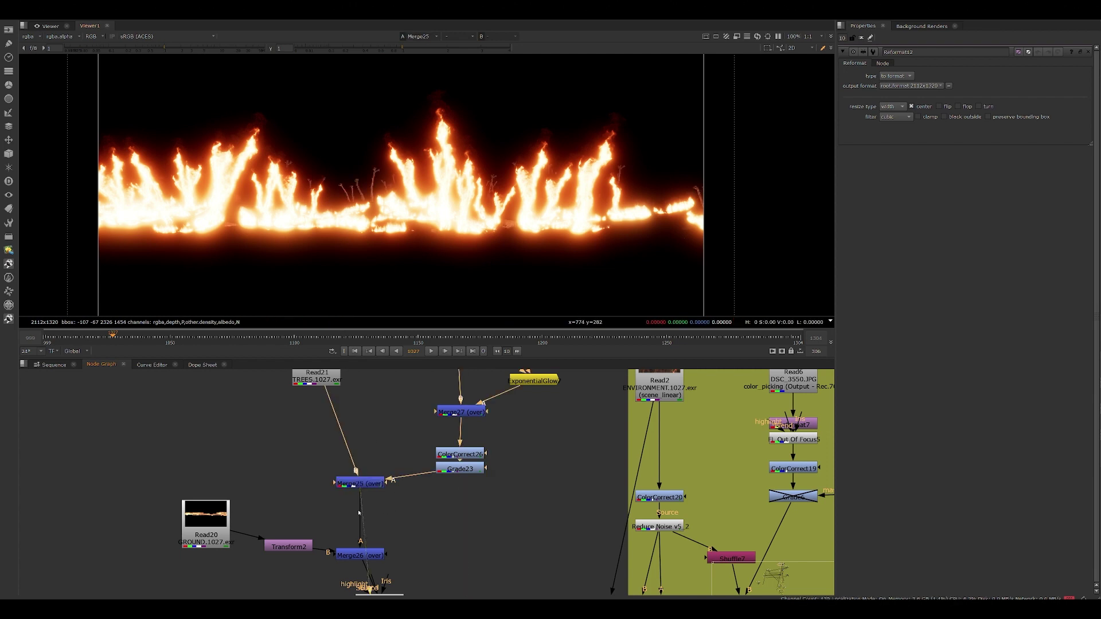
middle_click_drag(410, 562, 514, 475)
left_click(476, 517)
key("1")
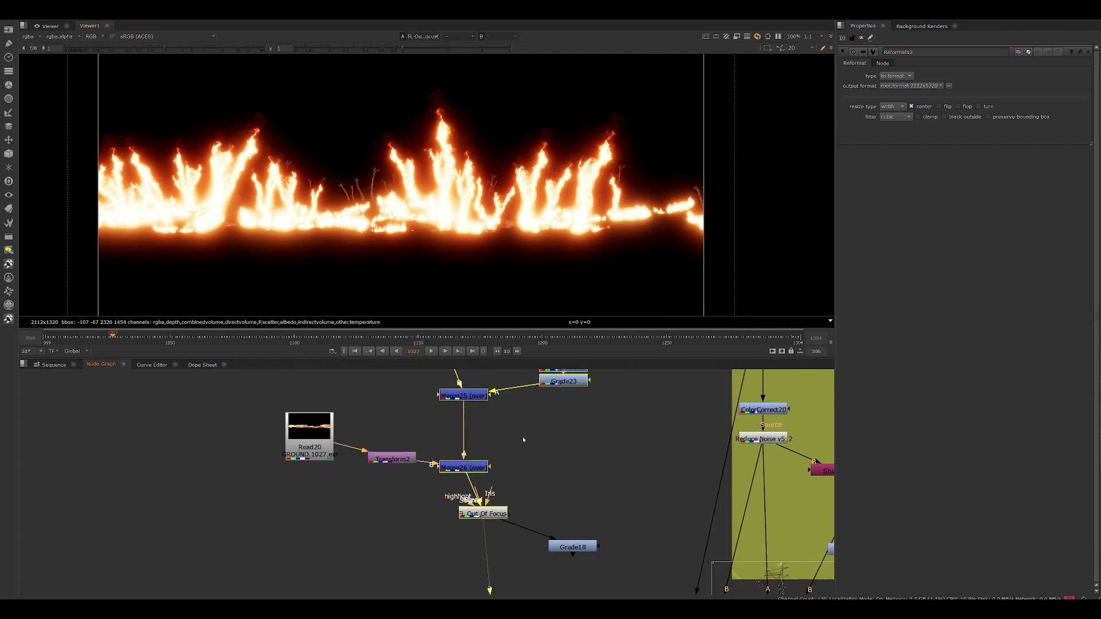
Step: Disable the Grade23 and ColorCorrect26 nodes below the fire's glow merge
middle_click_drag(523, 437, 500, 529)
left_click(543, 475)
key("d")
left_click(546, 462)
key("d")
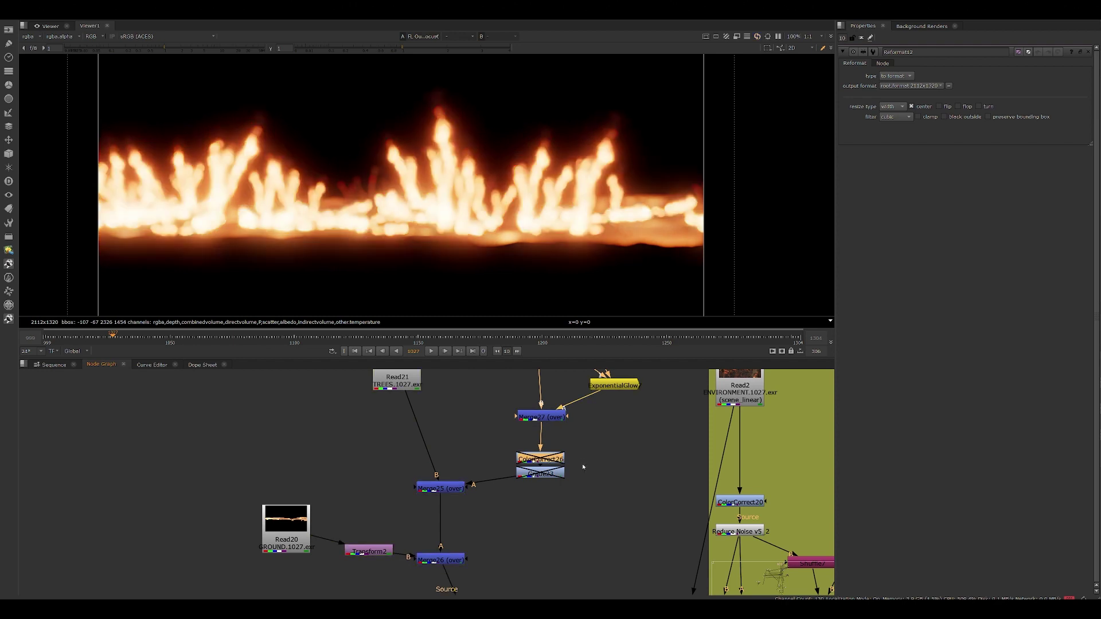
middle_click_drag(478, 381, 479, 311)
scroll(476, 288, "down", 1)
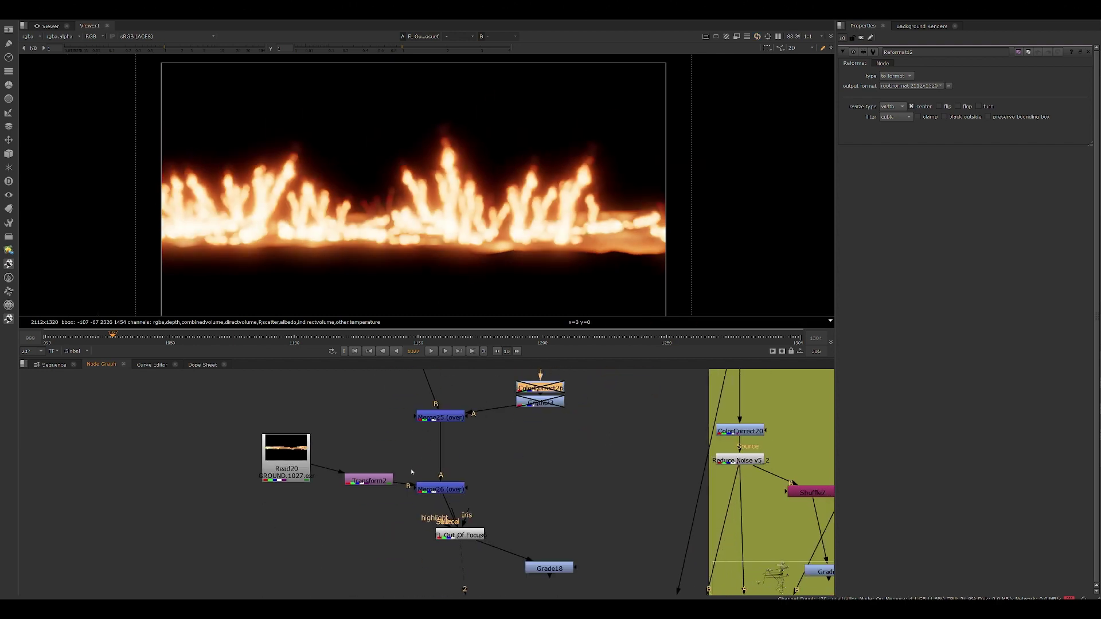
Step: Display the Read20 ground render and the Read21 trees render, and examine the lit trees up close
left_click(467, 537)
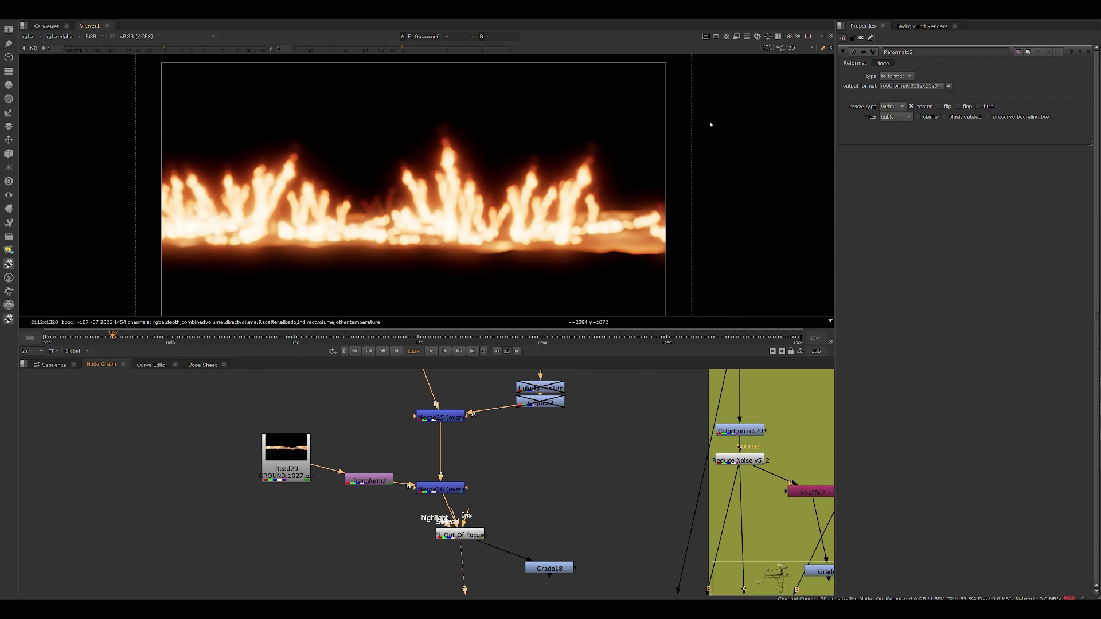
left_click(291, 435)
key("1")
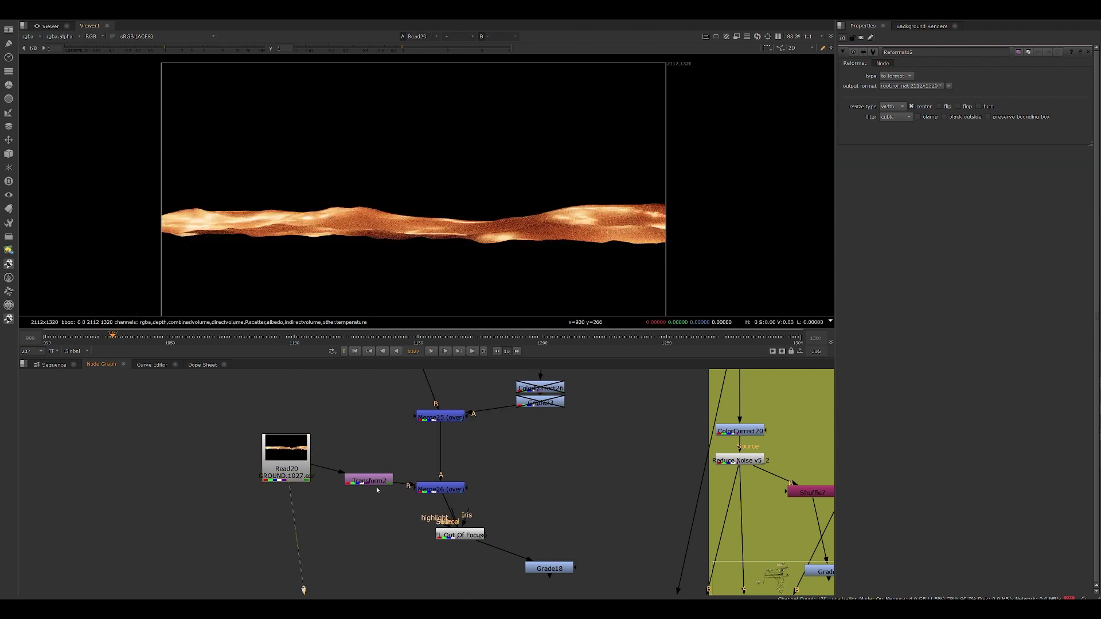
middle_click_drag(291, 433, 187, 595)
middle_click_drag(278, 431, 276, 450)
left_click(284, 463)
key("1")
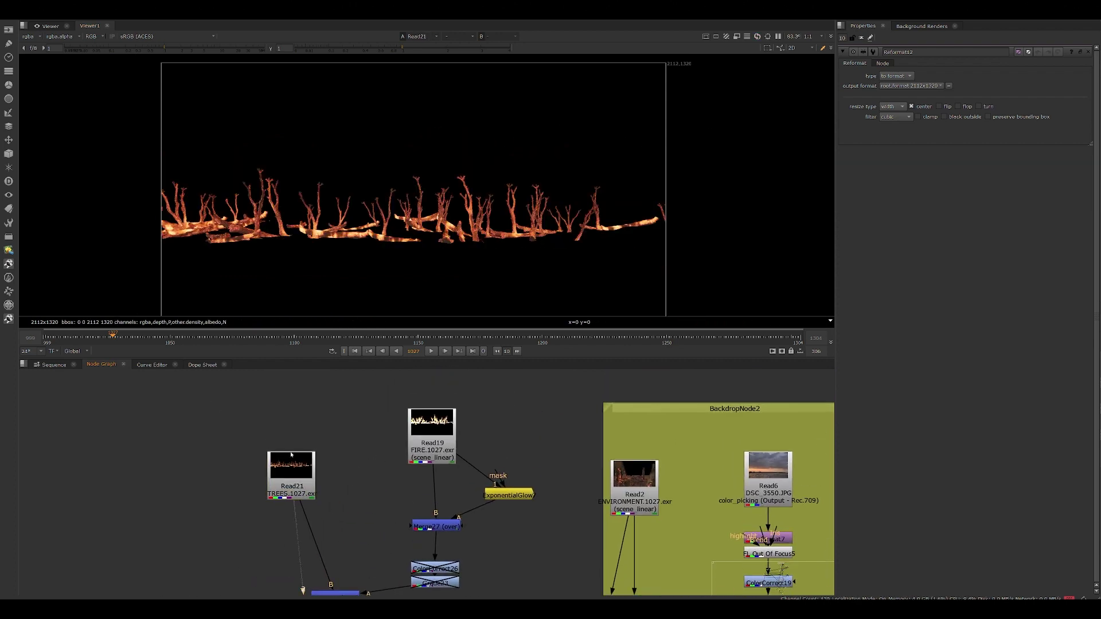
scroll(204, 152, "up", 4)
middle_click_drag(597, 175, 364, 185)
scroll(412, 494, "down", 4)
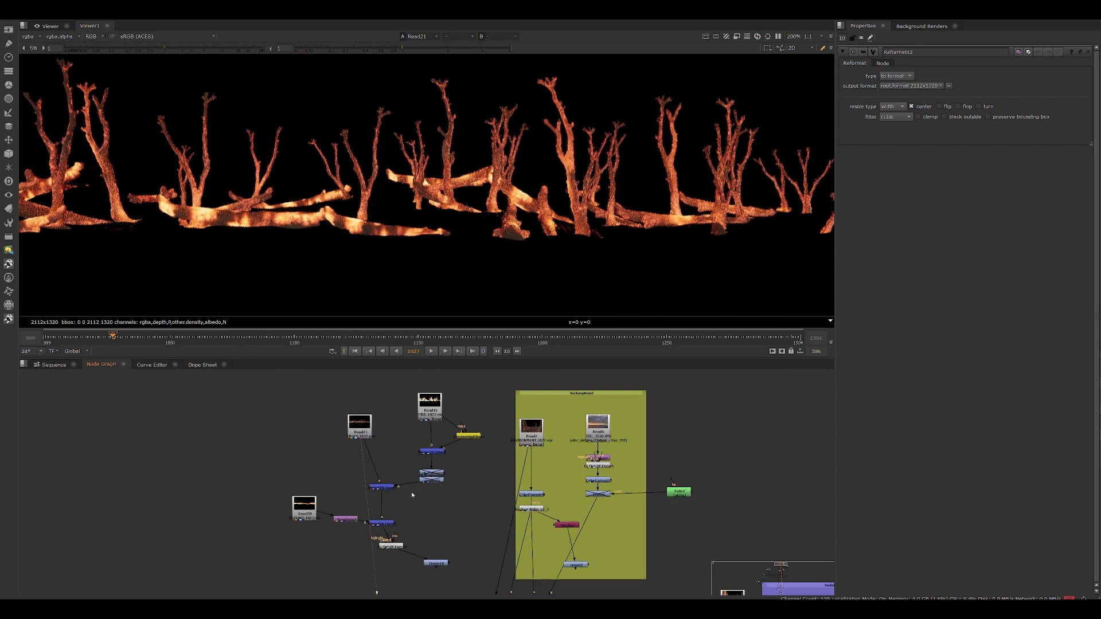
Step: Display the Merge25 output of fire over trees, fitted to the viewer
left_click(379, 490)
key("1")
key("f")
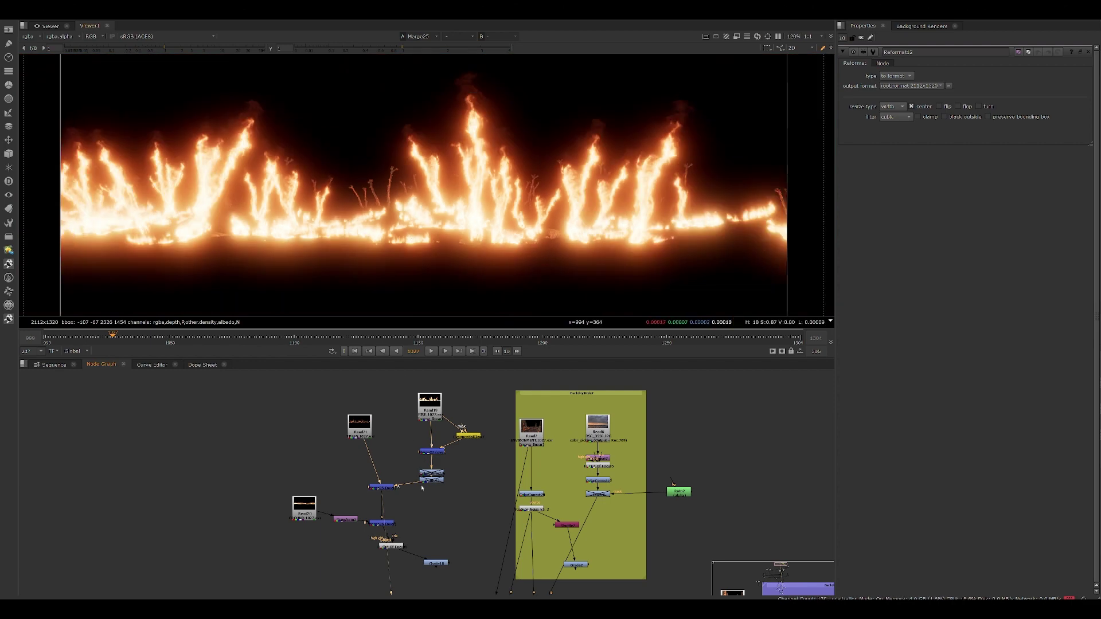
Step: Delete the background fire branch with its fire, trees and ground read nodes and their merges
scroll(337, 465, "down", 5)
left_click_drag(262, 415, 402, 524)
key("Delete")
middle_click_drag(346, 553, 405, 297)
middle_click_drag(396, 545, 410, 483)
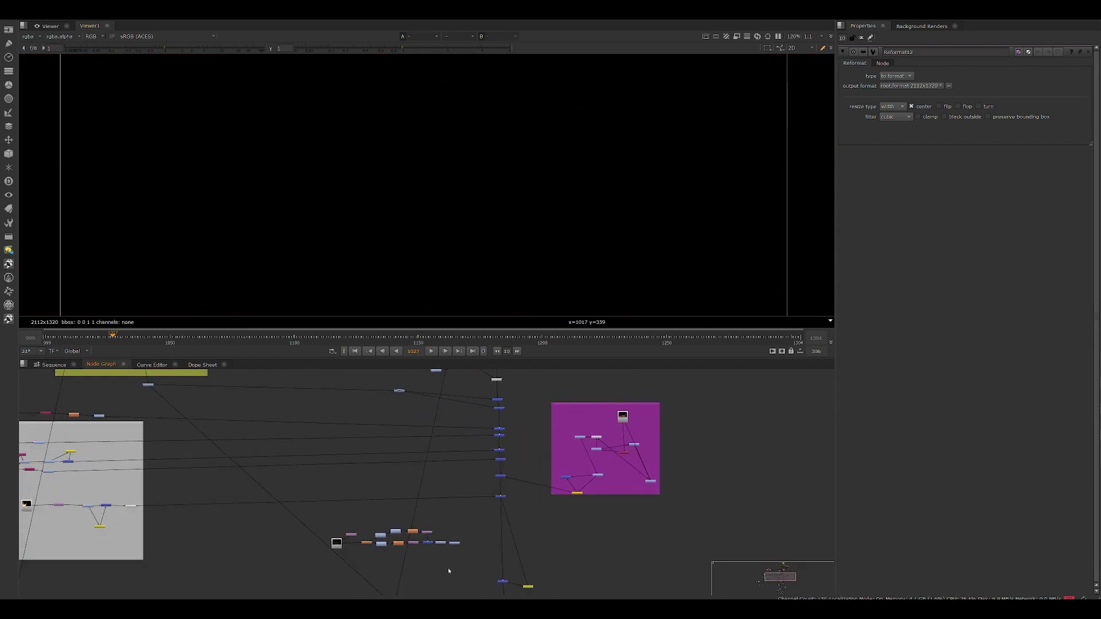
Step: Delete the whole Read11 ember branch, including its erode, grade, defocus, reformat and merge nodes
middle_click_drag(448, 568, 449, 498)
scroll(450, 480, "up", 5)
middle_click_drag(506, 476, 758, 488)
scroll(446, 495, "up", 3)
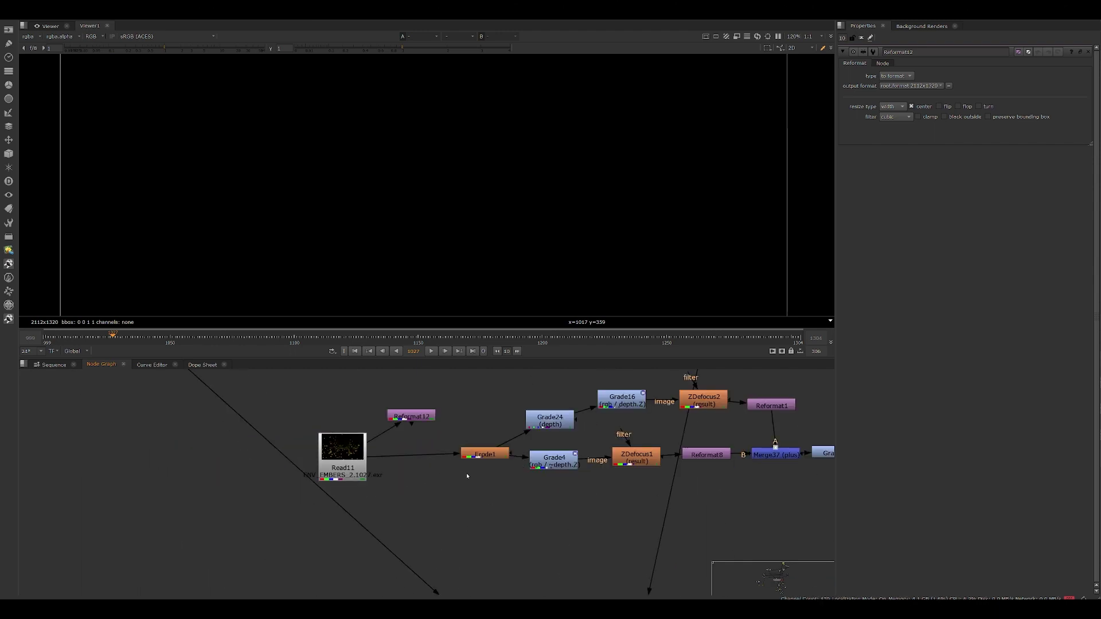
scroll(386, 517, "down", 4)
left_click_drag(292, 559, 236, 573)
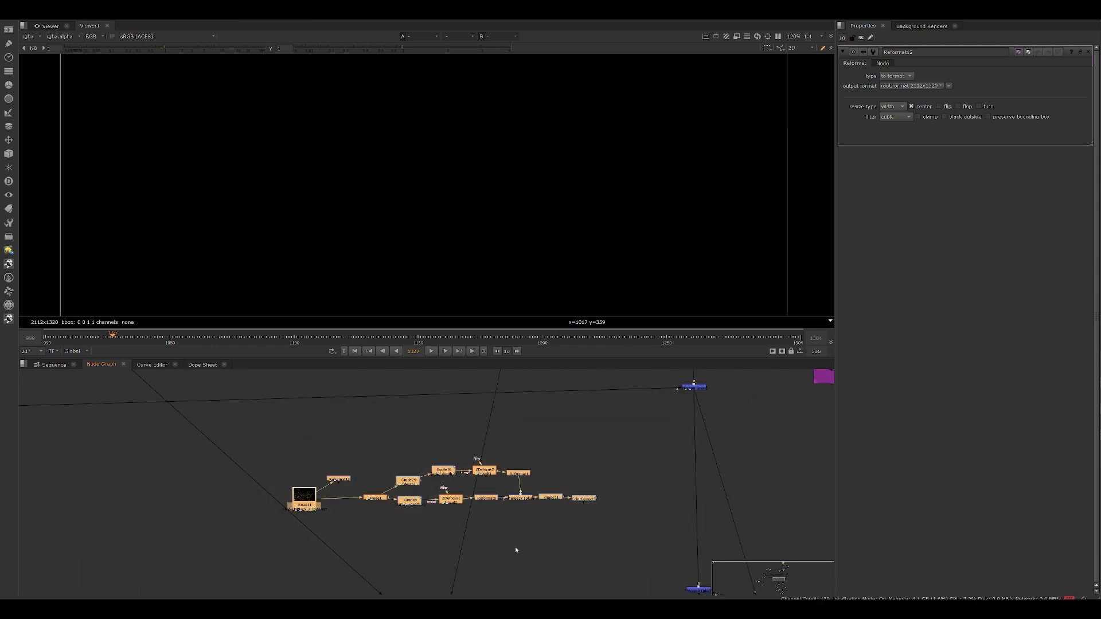
middle_click_drag(774, 516, 414, 516)
middle_click_drag(550, 418, 433, 594)
scroll(445, 443, "up", 3)
middle_click_drag(380, 512, 750, 298)
scroll(487, 492, "down", 6)
middle_click_drag(439, 489, 606, 311)
scroll(607, 310, "up", 1)
middle_click_drag(608, 421, 395, 426)
scroll(537, 426, "up", 3)
middle_click_drag(537, 426, 505, 593)
scroll(480, 445, "down", 8)
scroll(481, 445, "down", 4)
middle_click_drag(477, 436, 484, 516)
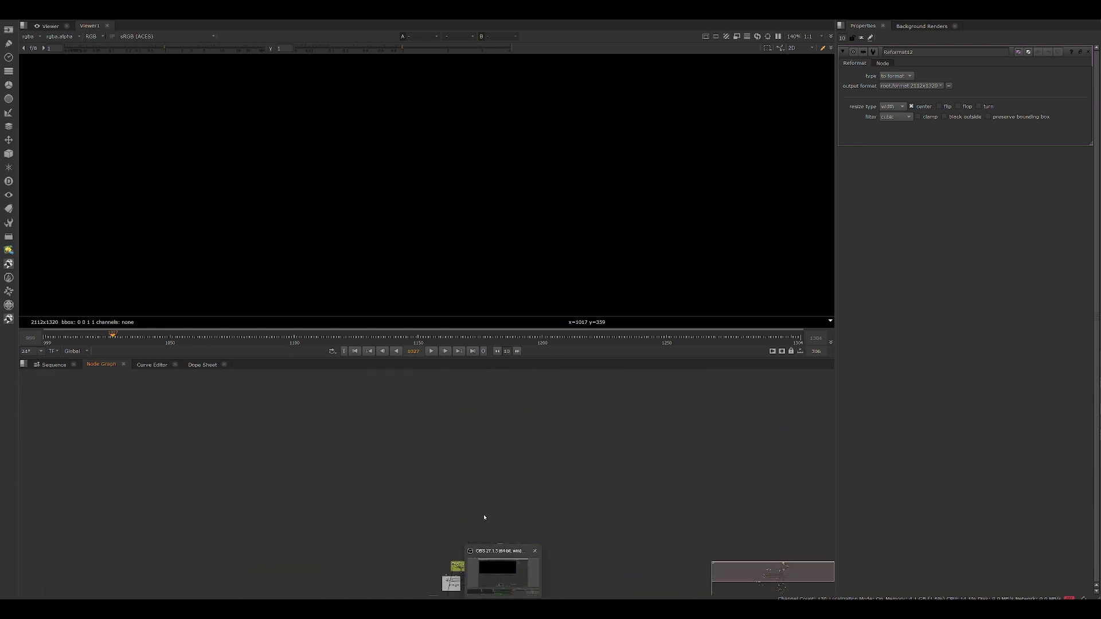
middle_click_drag(489, 591, 497, 472)
scroll(495, 462, "up", 11)
scroll(470, 438, "up", 4)
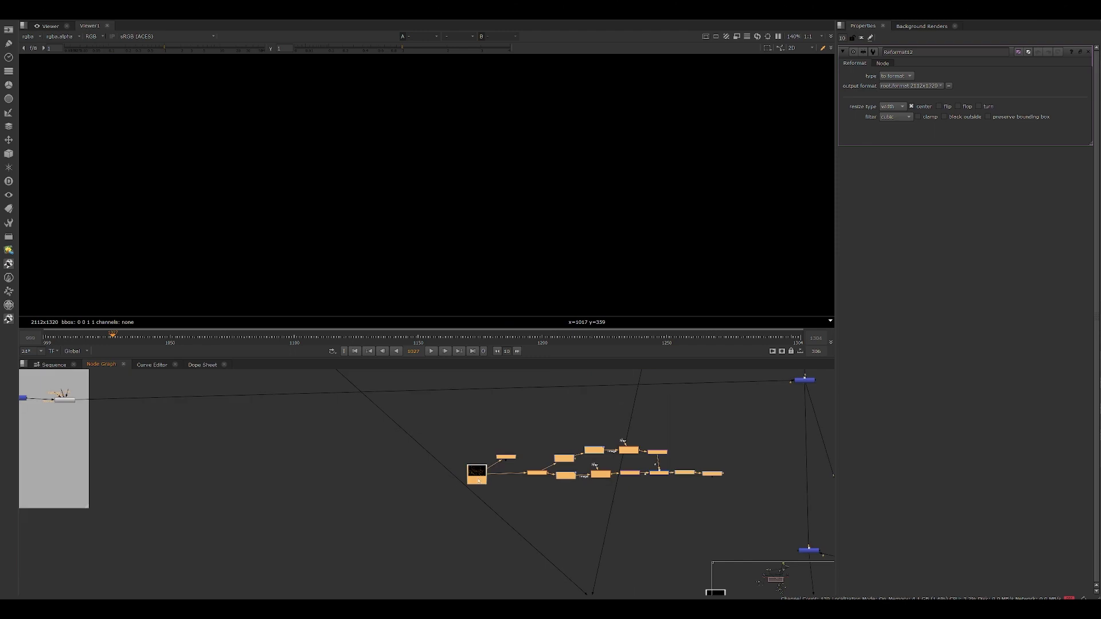
left_click_drag(600, 473, 597, 457)
key("Delete")
Step: Look over the remaining read, merge and write nodes in the lower part of the compositing graph
middle_click_drag(573, 572, 509, 256)
middle_click_drag(612, 585, 593, 497)
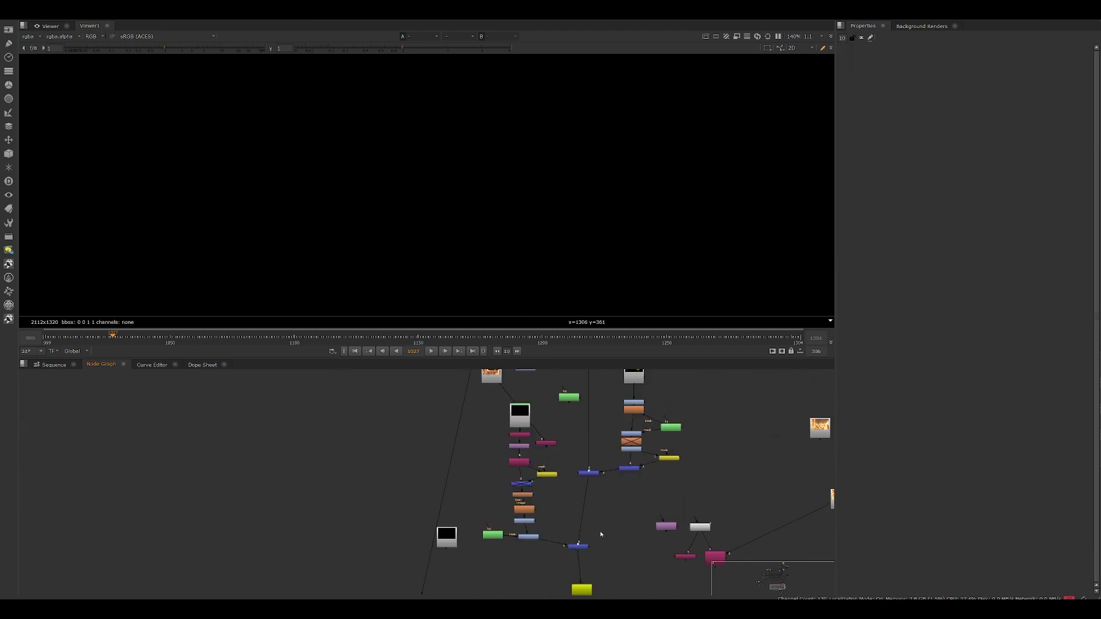
middle_click_drag(572, 534, 490, 434)
scroll(391, 443, "up", 4)
middle_click_drag(348, 498, 408, 437)
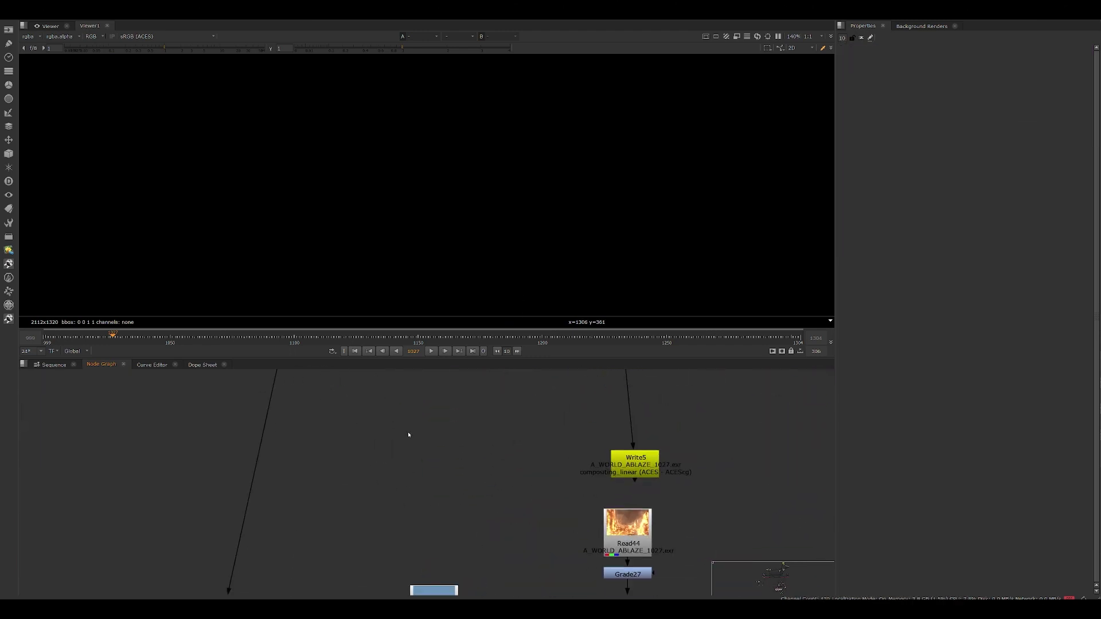
scroll(468, 499, "down", 5)
middle_click_drag(463, 374, 467, 529)
scroll(467, 528, "up", 1)
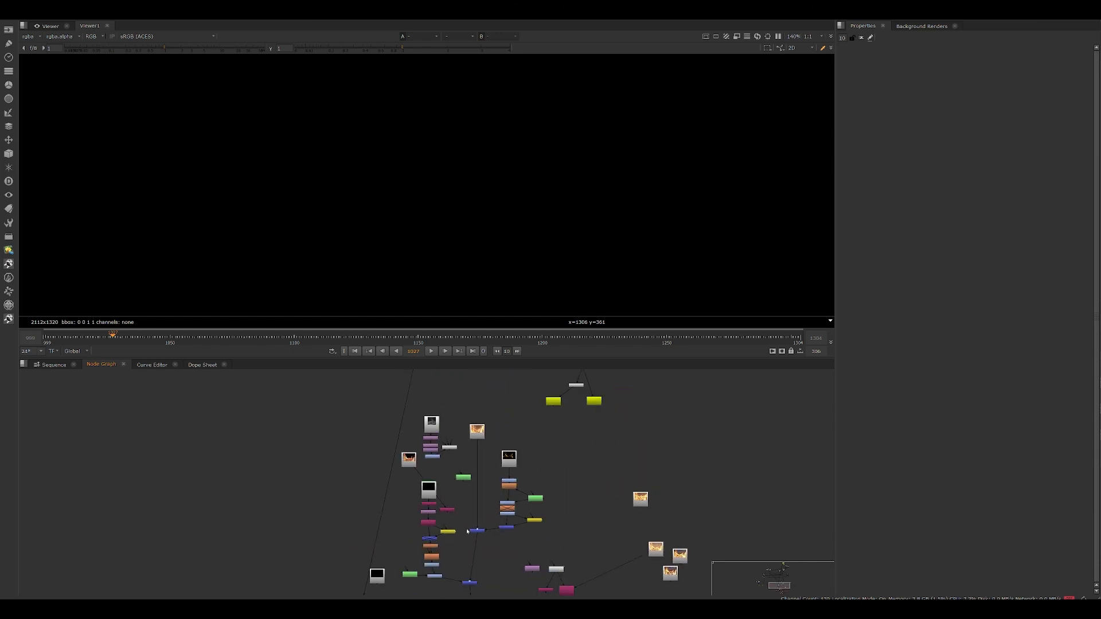
scroll(467, 528, "down", 1)
middle_click_drag(452, 427, 457, 459)
middle_click_drag(457, 373, 446, 274)
scroll(476, 435, "up", 1)
scroll(446, 274, "down", 1)
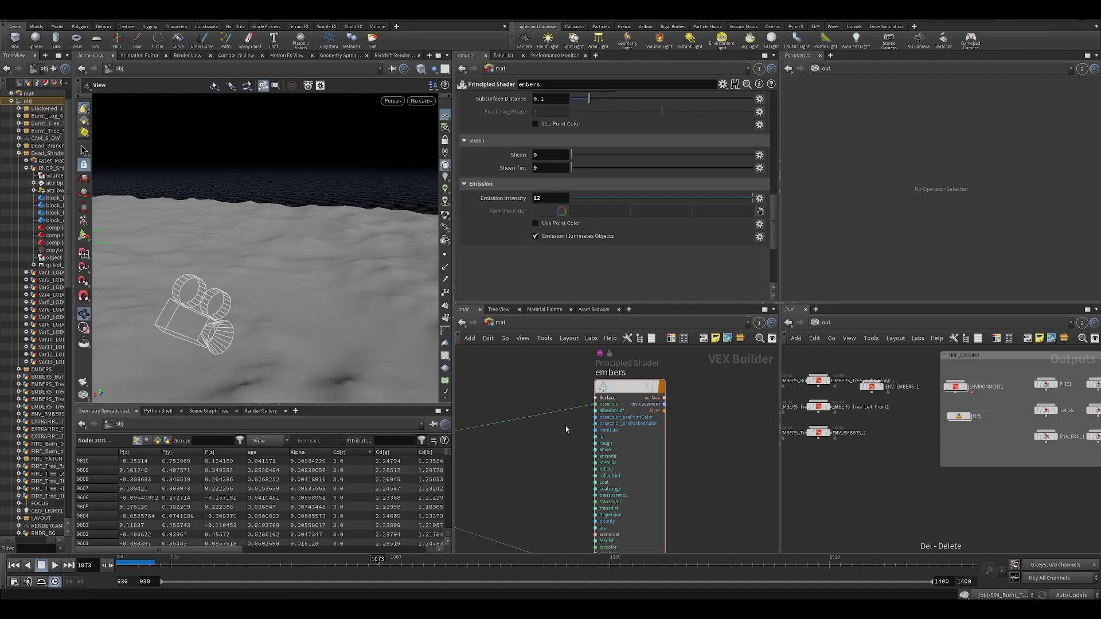
Step: Switch to Houdini and save the A_WORLD_ABLAZE_TUTORIAL_V001.hip scene after looking over the out context's render nodes
scroll(566, 429, "down", 3)
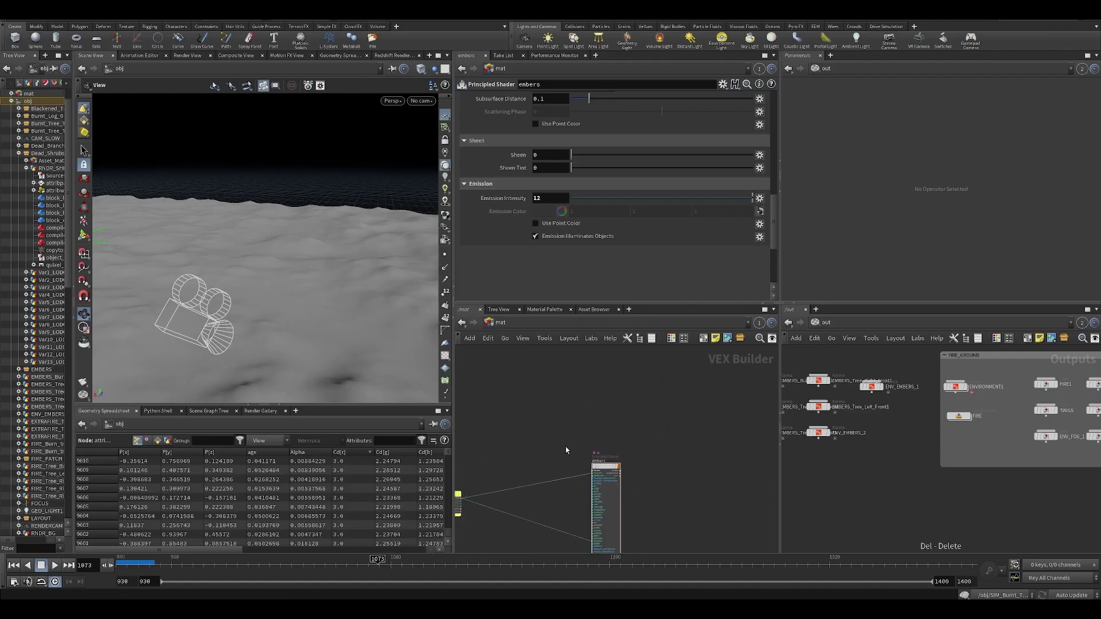
middle_click_drag(908, 449, 842, 482)
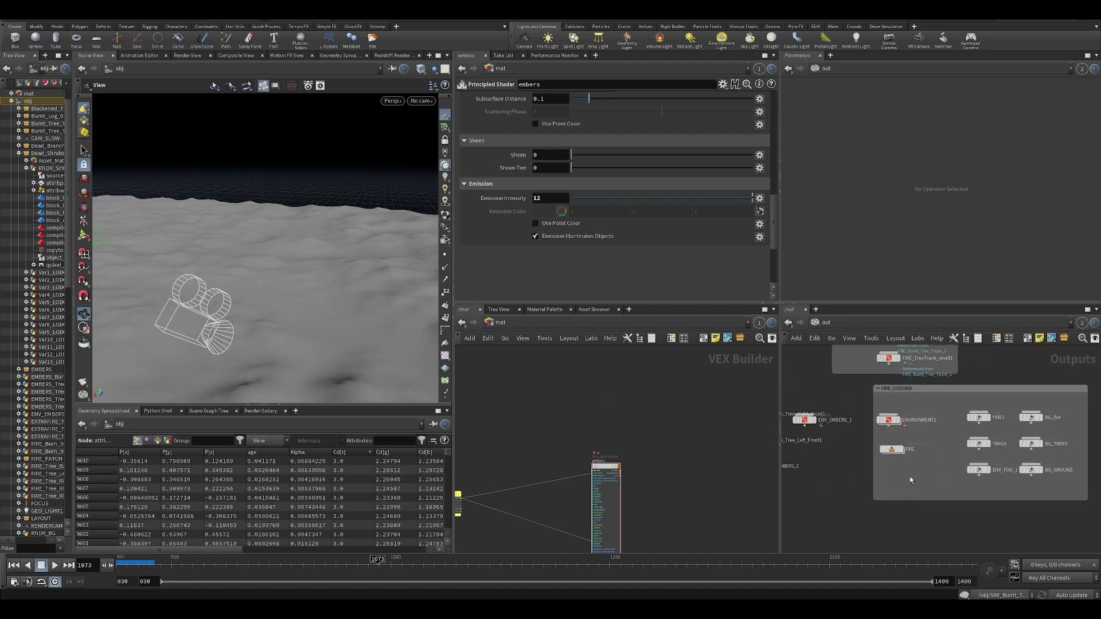
middle_click_drag(912, 481, 859, 530)
middle_click_drag(866, 448, 869, 543)
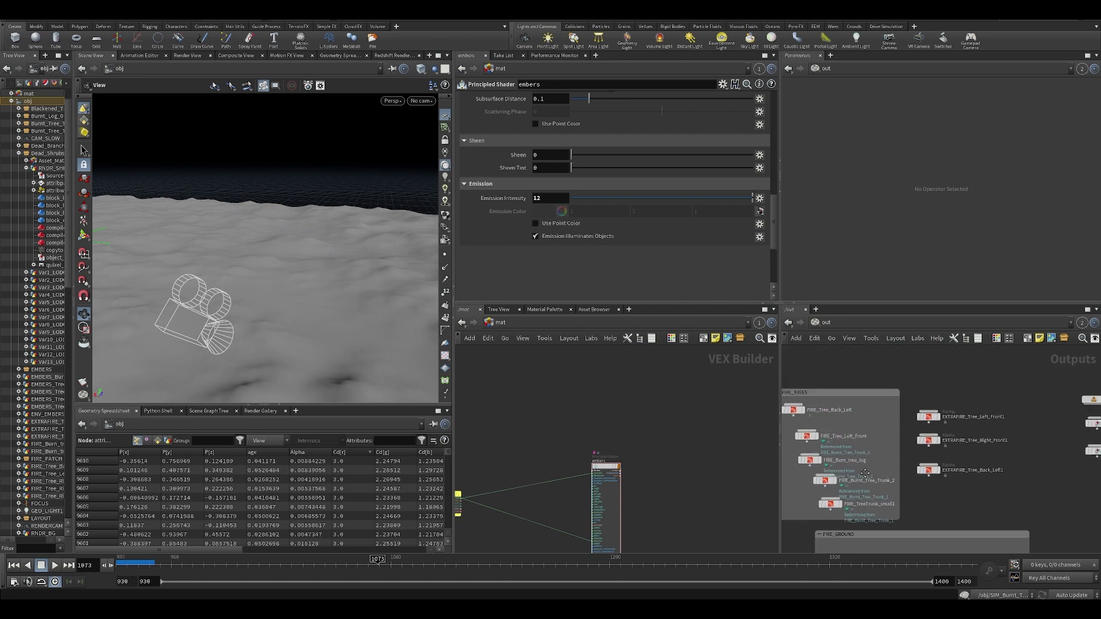
middle_click_drag(865, 474, 886, 431)
scroll(862, 462, "down", 3)
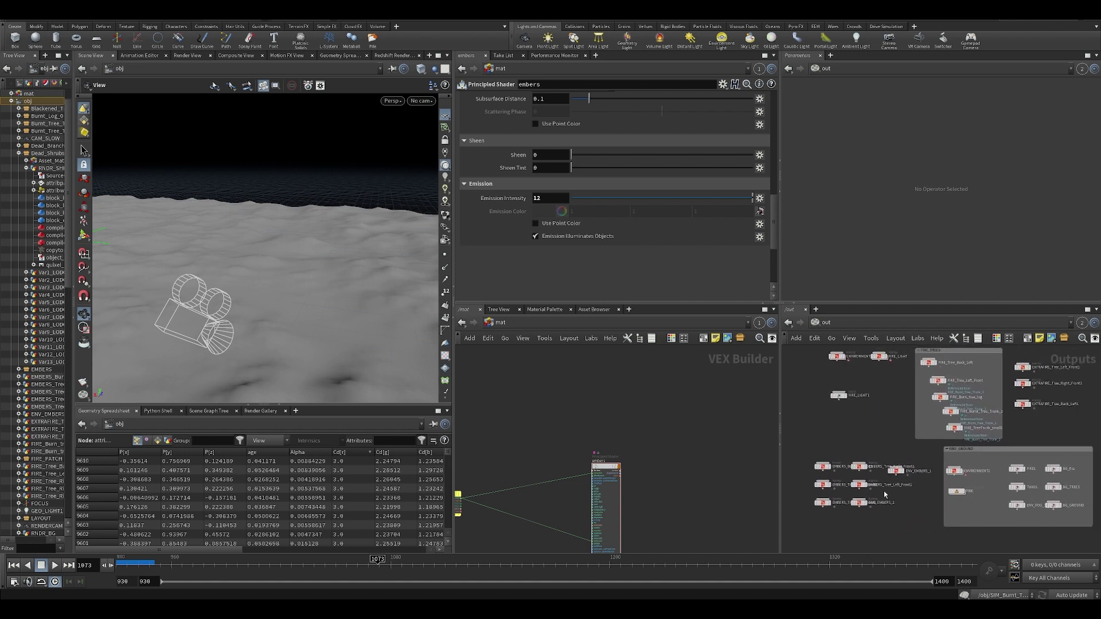
key("ctrl+s")
Step: Select the ENV_EMBERS2 LOP network in the out context and move it slightly farther above EMBERS_FRONT
middle_click_drag(885, 376, 868, 428)
middle_click_drag(870, 471, 762, 468)
middle_click_drag(984, 448, 929, 454)
scroll(930, 454, "up", 3)
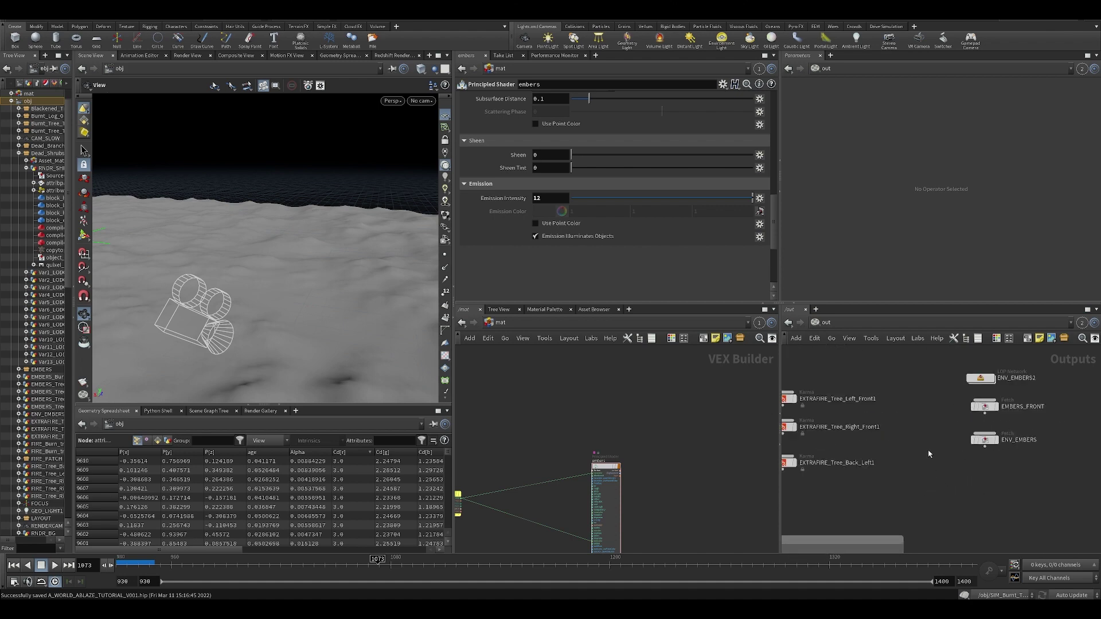
left_click(991, 410)
middle_click_drag(1032, 445, 952, 462)
left_click_drag(903, 426, 904, 387)
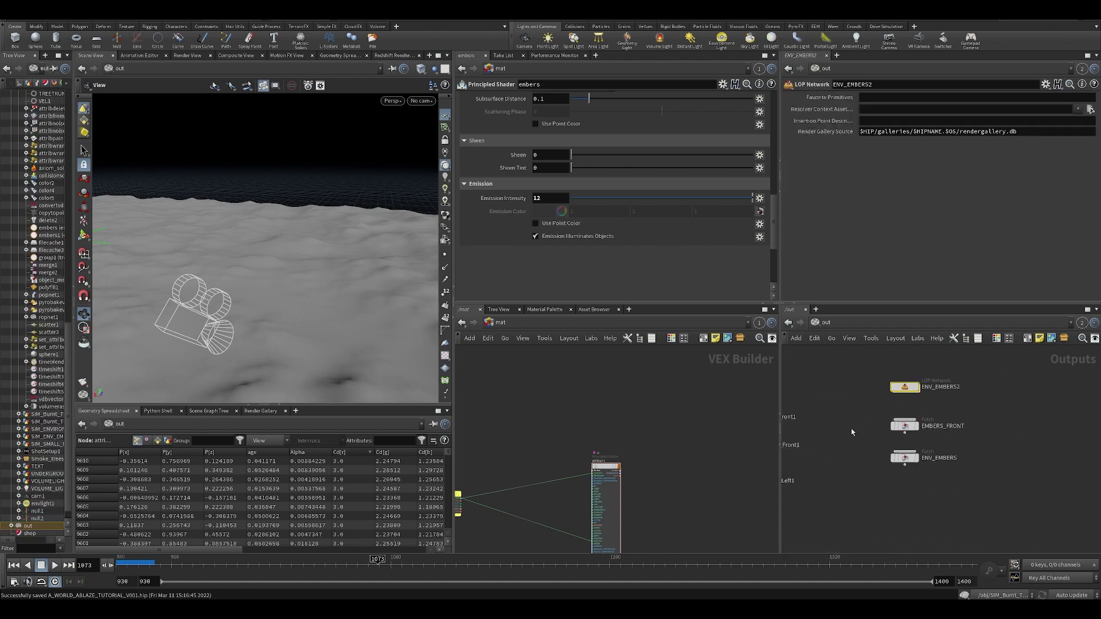
Step: Open the ENV_EMBERS2 LOP network, move the ENV_EMBERS_1 Karma node slightly farther below its merge node, and return to the out context
scroll(857, 412, "down", 2)
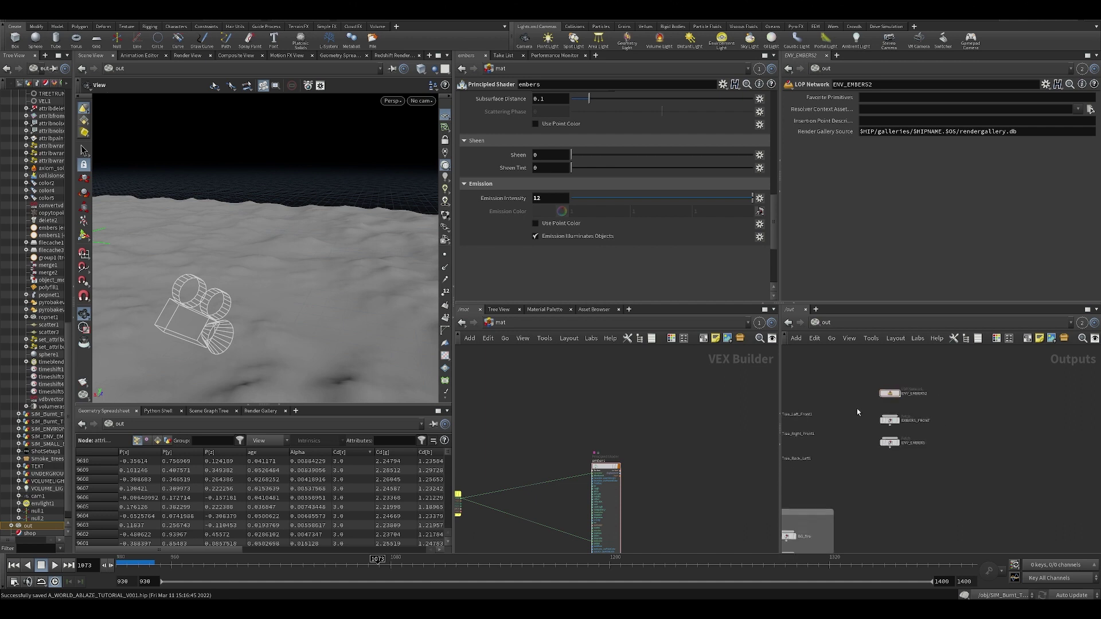
double_click(891, 394)
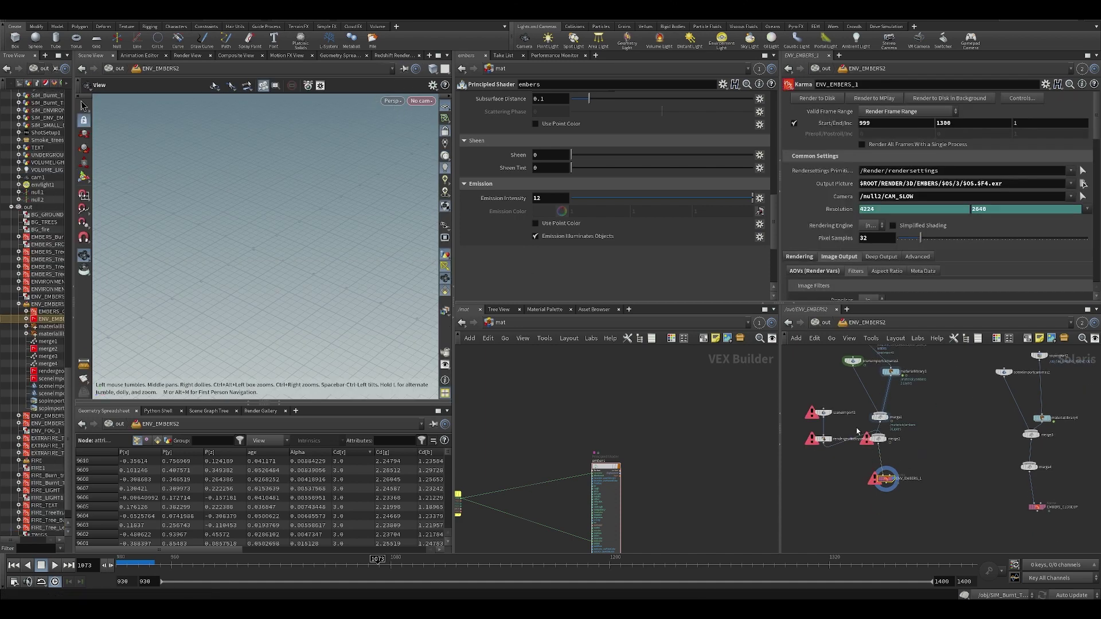
left_click(822, 324)
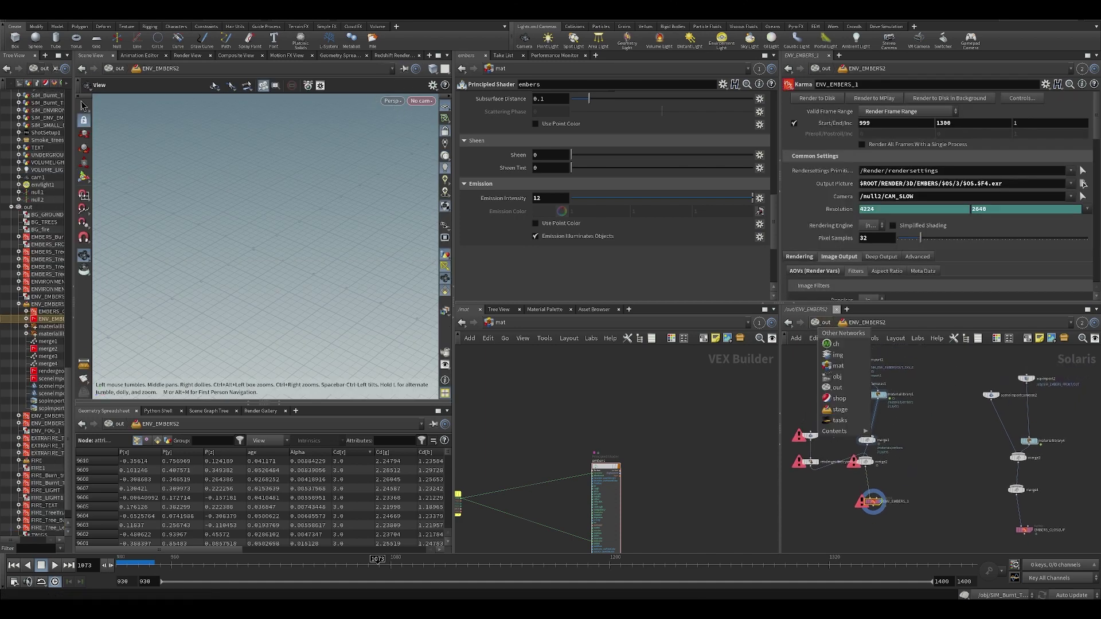
left_click(916, 394)
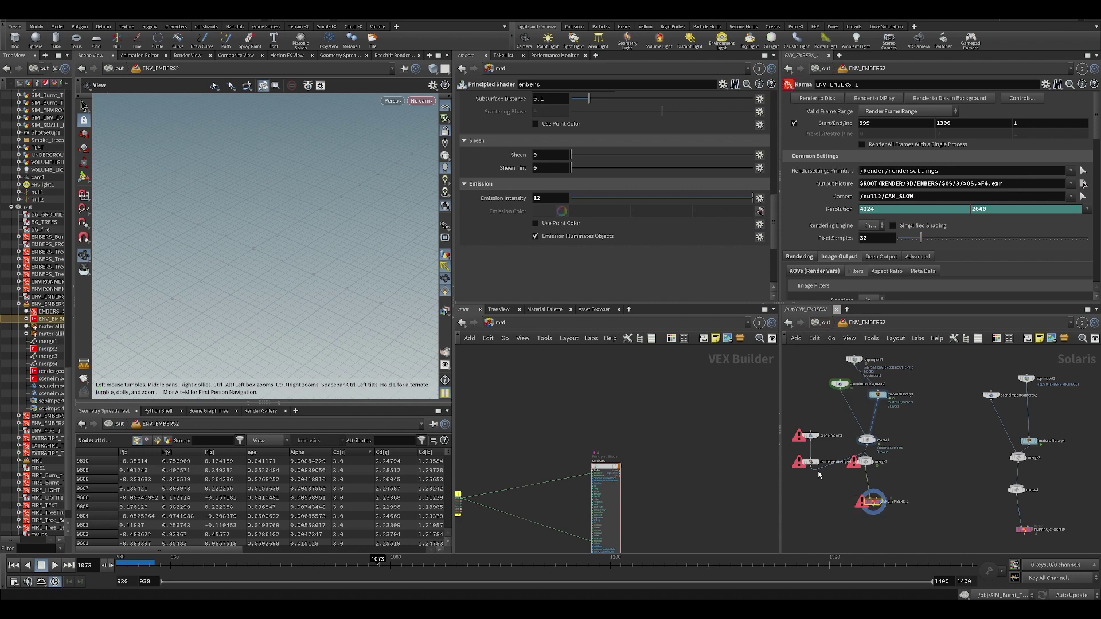
mouse_move(873, 507)
left_mouse_down()
mouse_move(866, 486)
mouse_move(870, 524)
left_mouse_up()
left_click(826, 323)
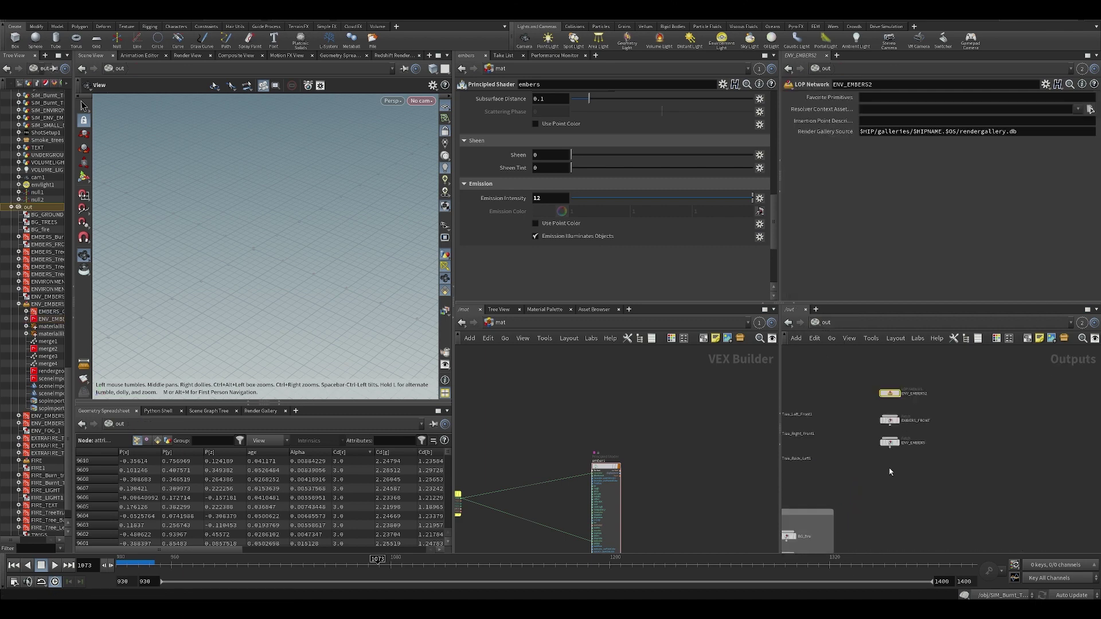
Step: Examine the source of the EMBERS_FRONT fetch node by jumping to the render node it references, and return to the out context
left_click(890, 420)
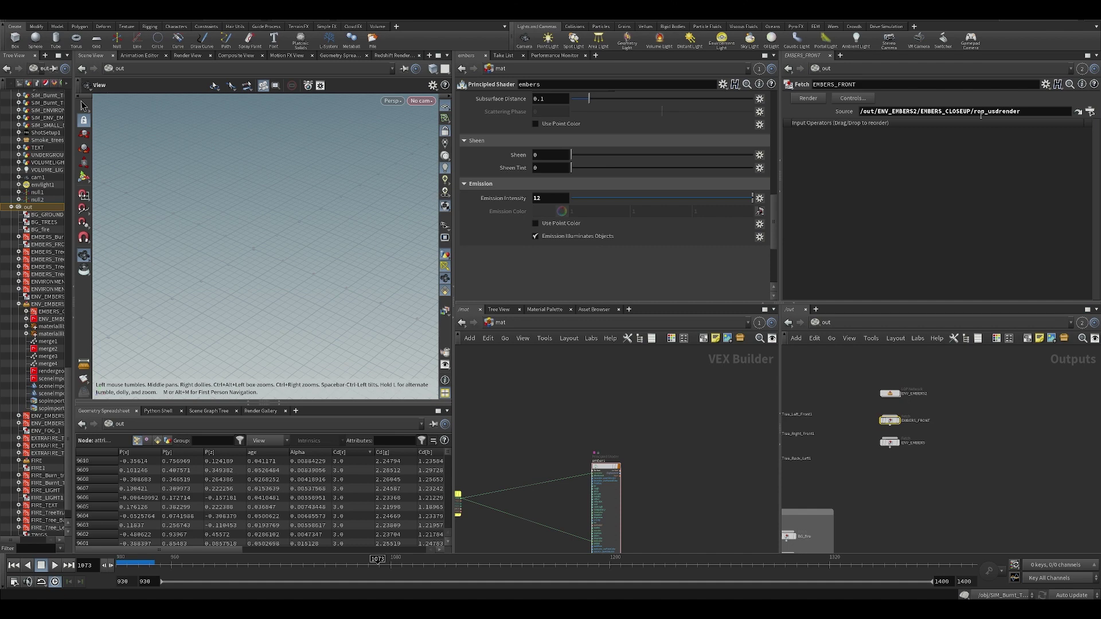
left_click(1082, 113)
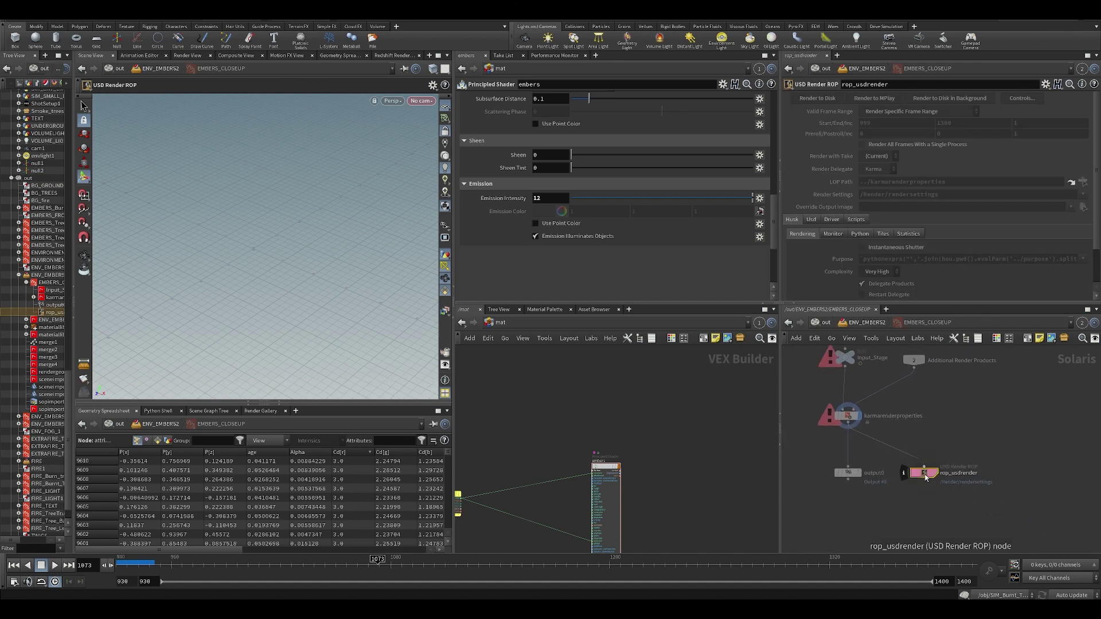
left_click(827, 325)
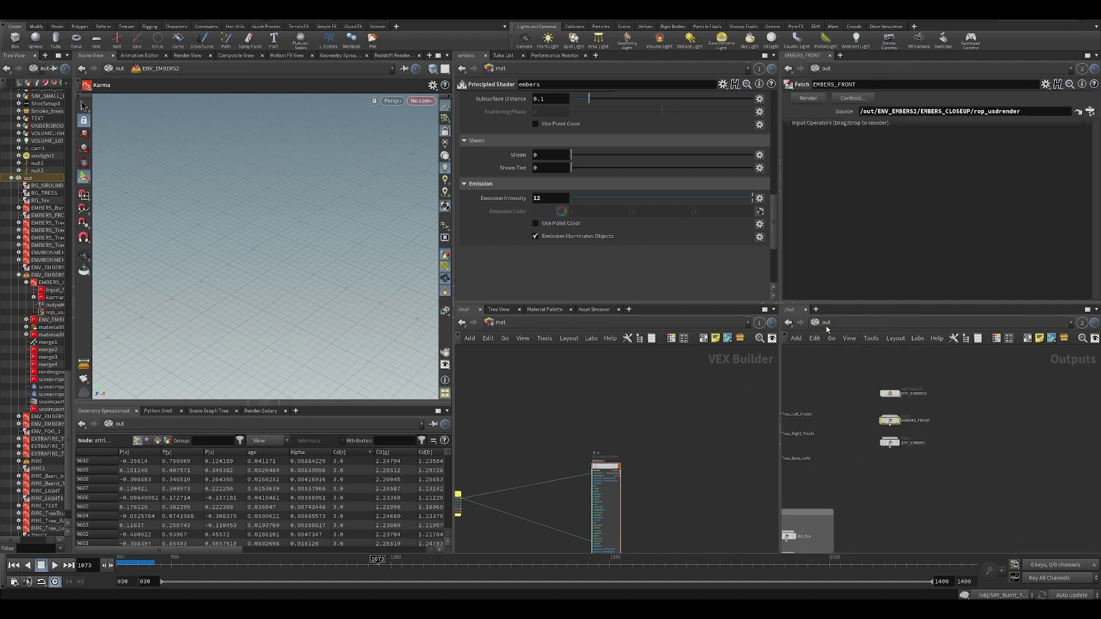
double_click(890, 394)
key("Tab")
type("de")
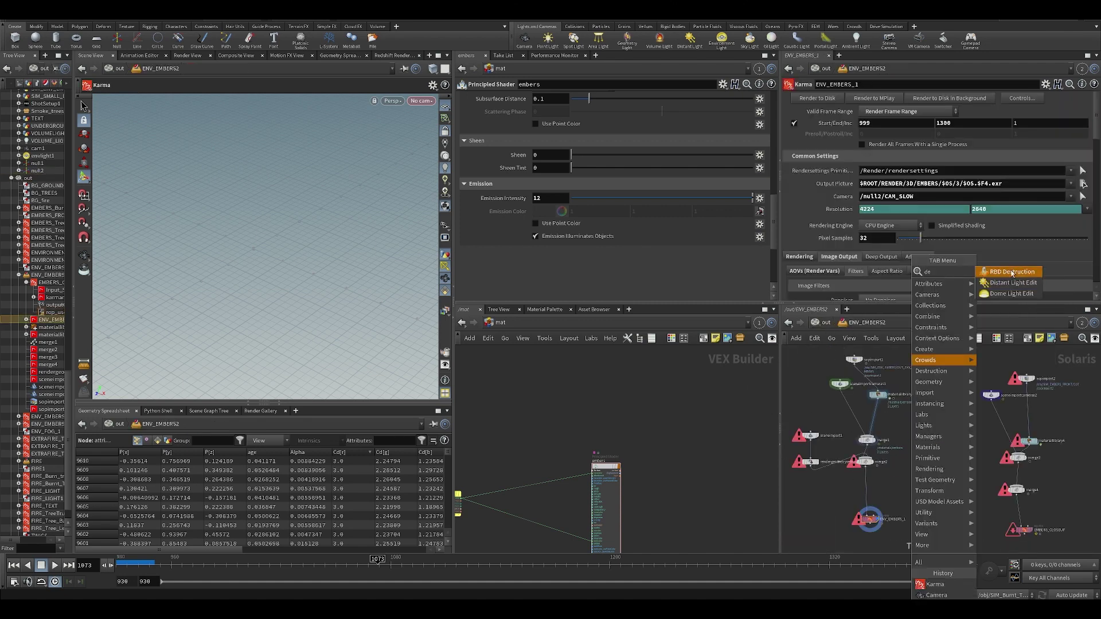
key("Escape")
left_click(826, 324)
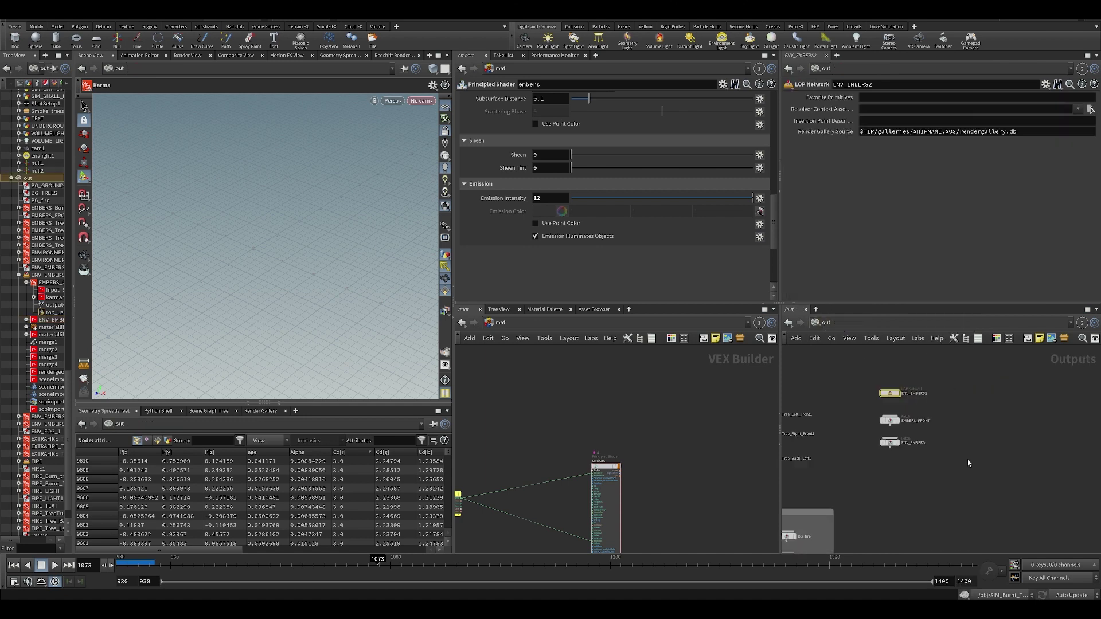
Step: Check the EMBERS_FRONT fetch node and the ENV_EMBERS2 network, save the scene, and return to the out context
left_click(890, 423)
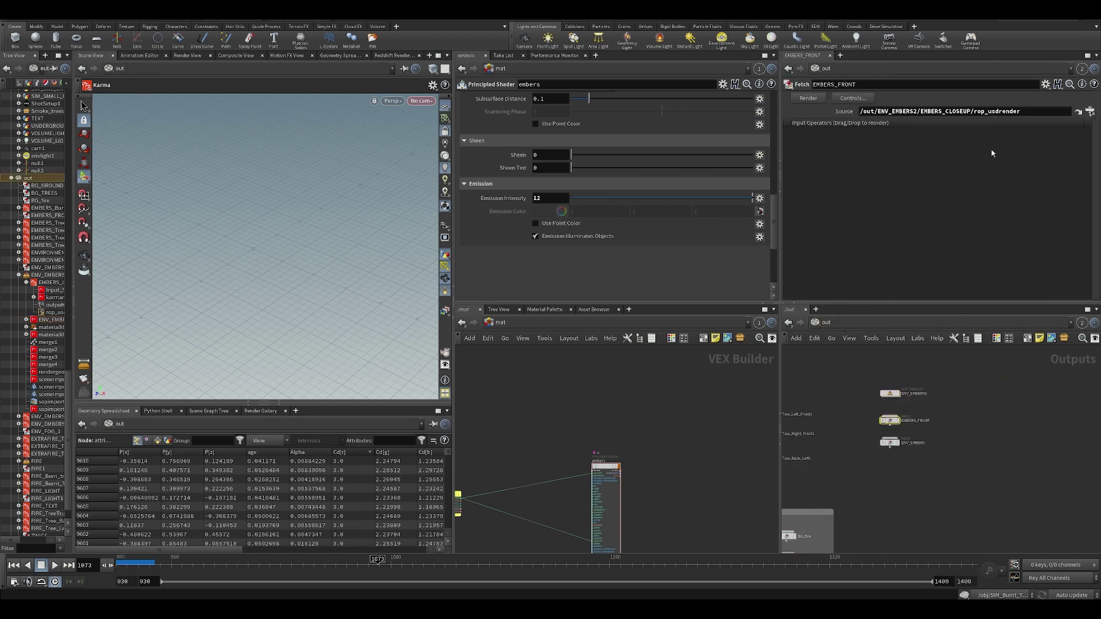
double_click(889, 394)
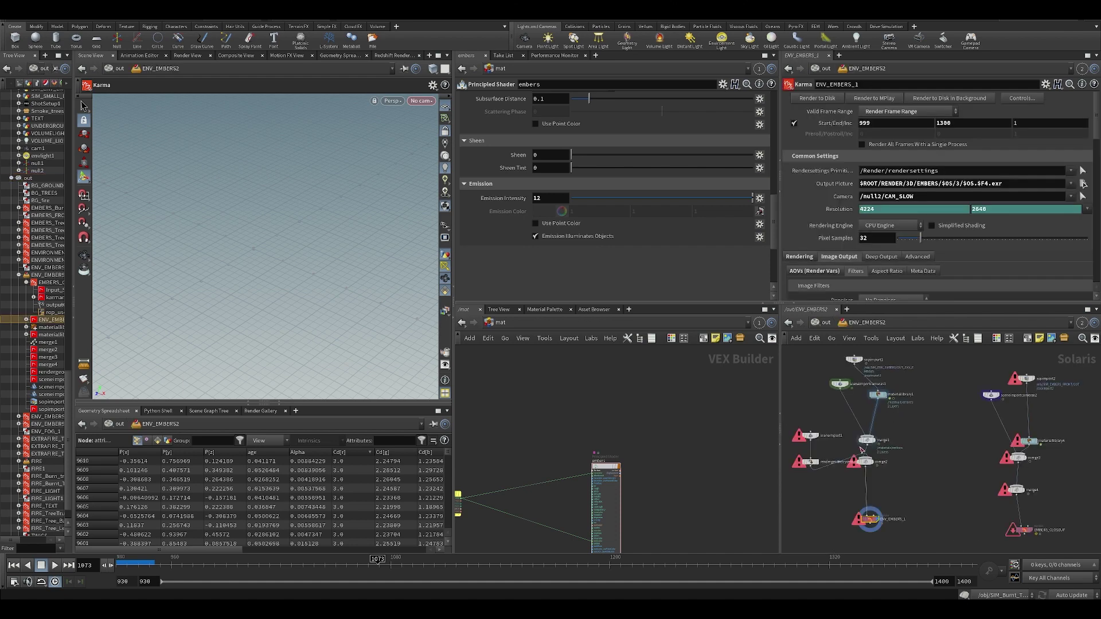
key("ctrl+s")
left_click(823, 324)
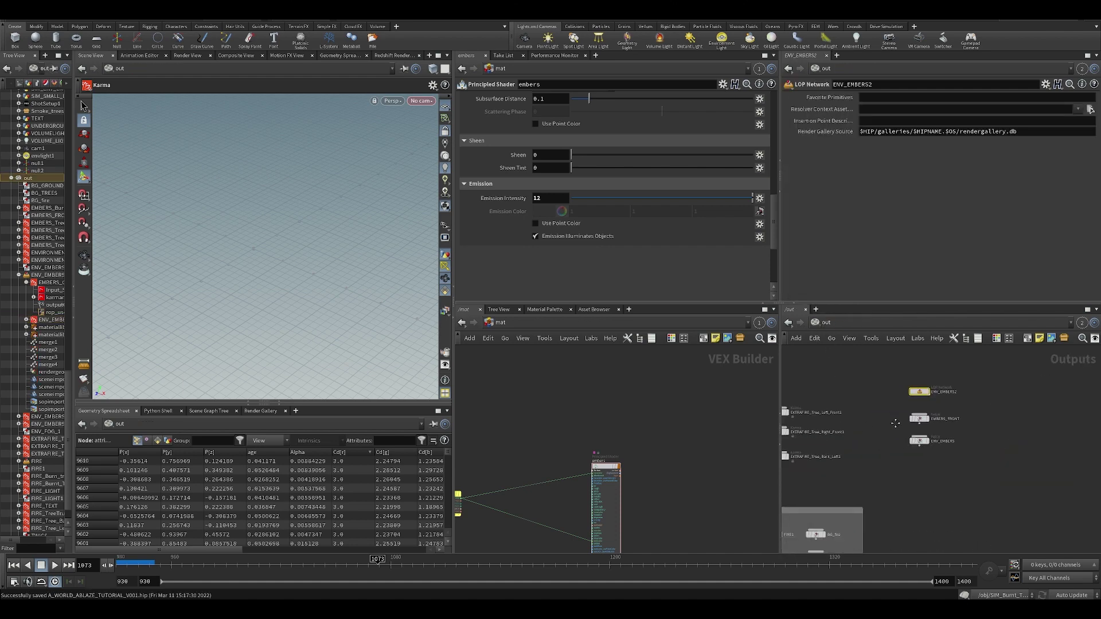
Step: Enlarge the lower network editor panes and look over the fire render nodes in the out context
middle_click_drag(878, 360, 863, 451)
scroll(926, 465, "up", 5)
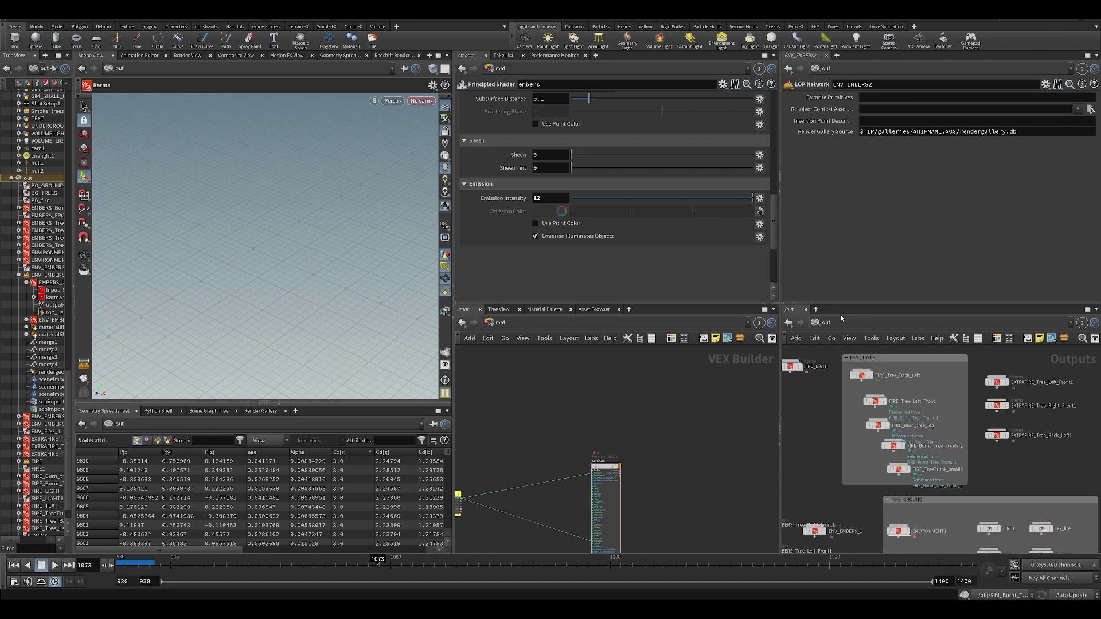
left_click_drag(818, 300, 823, 257)
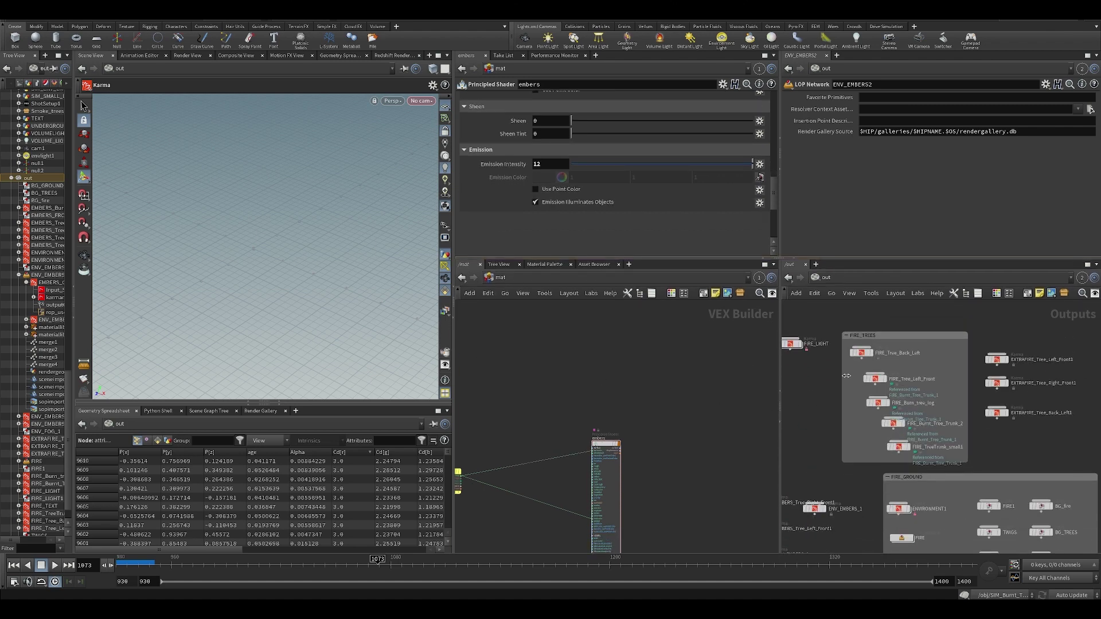
middle_click_drag(806, 438, 823, 380)
scroll(980, 402, "down", 3)
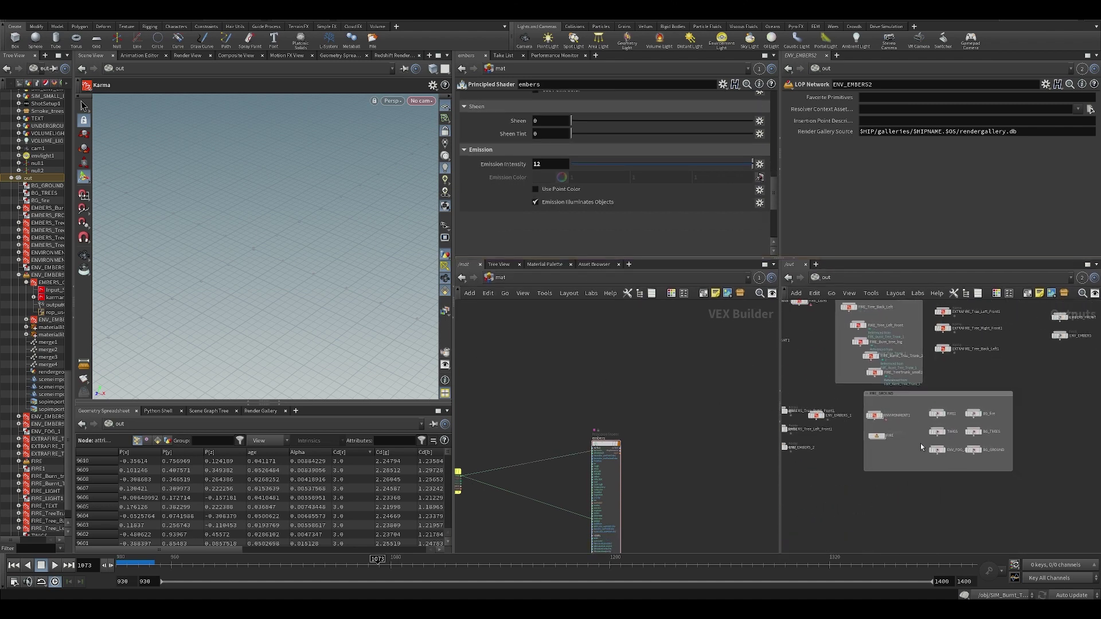
Step: Open the FIRE LOP network in the out context and look over its node graph
double_click(879, 437)
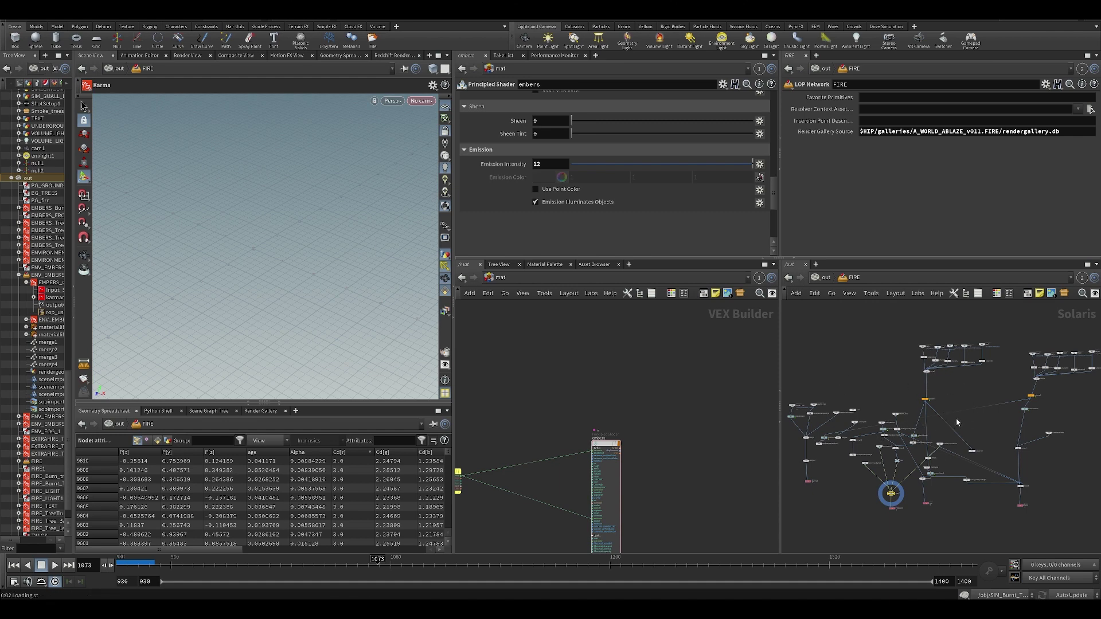
scroll(899, 424, "up", 5)
scroll(952, 367, "down", 5)
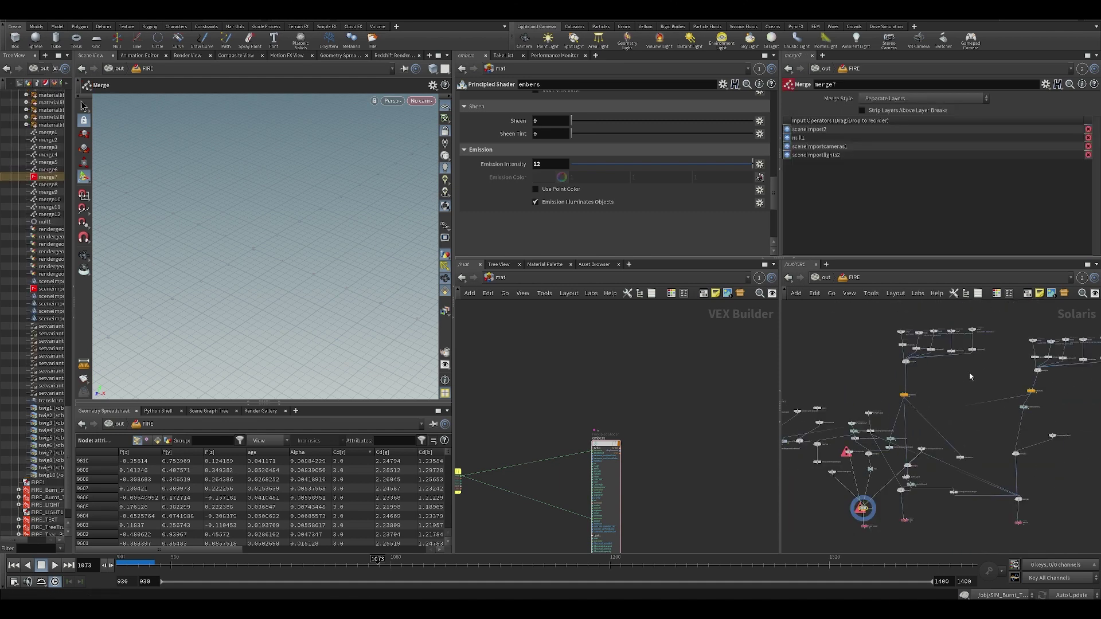
scroll(885, 425, "up", 5)
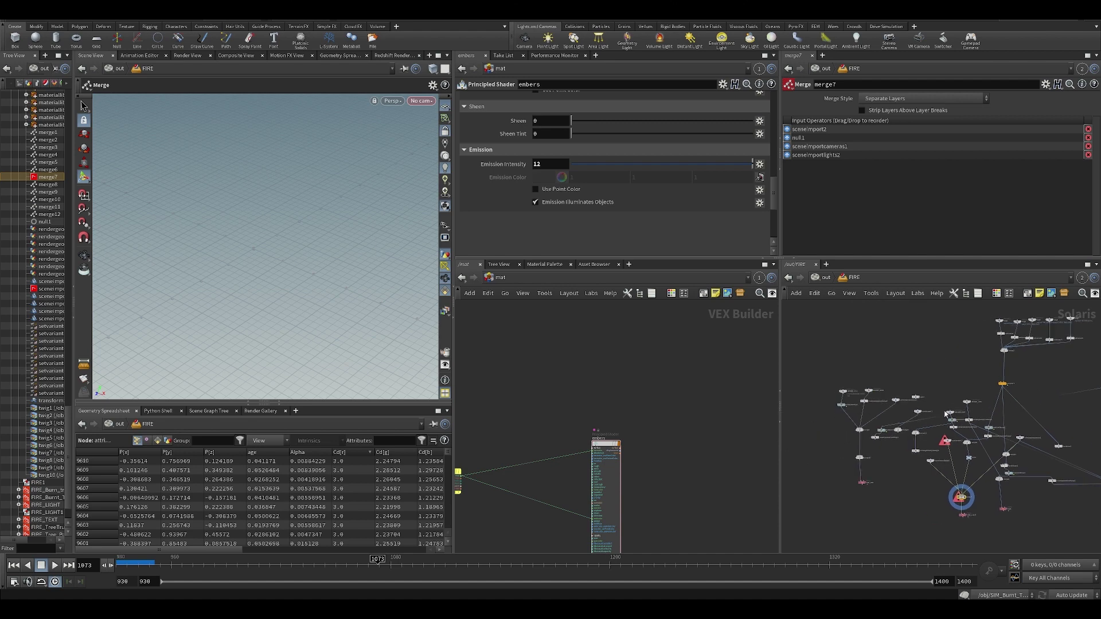
scroll(905, 383, "down", 4)
Step: Try out a Fetch node with the LOP path ../twig1 in an empty area of the FIRE network
key("Tab")
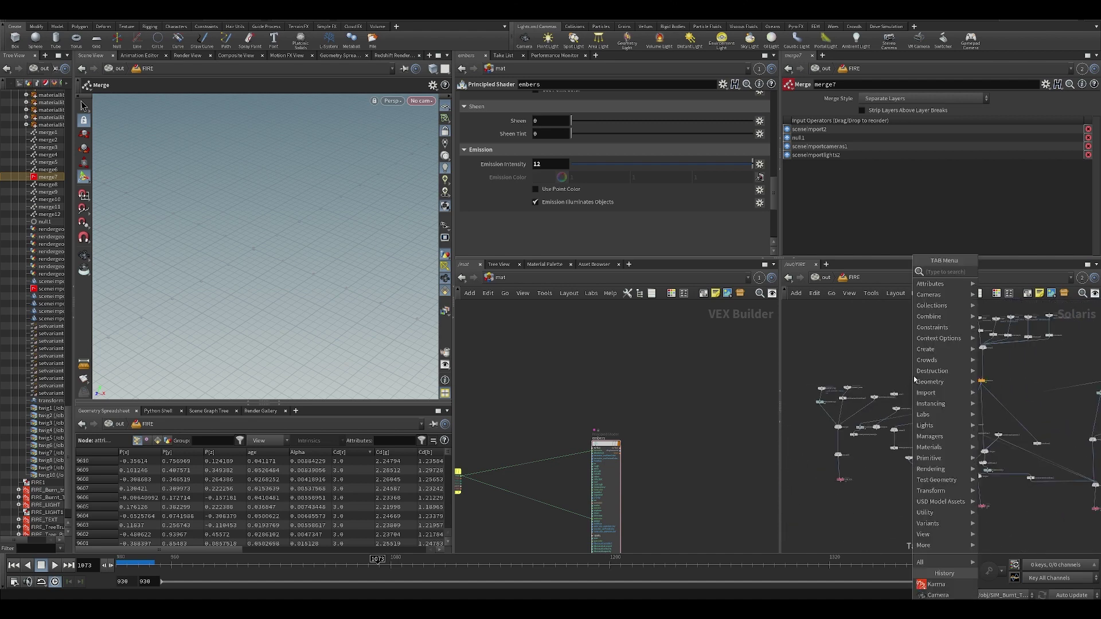
mouse_move(950, 327)
left_click(998, 304)
left_click(902, 361)
scroll(955, 325, "up", 5)
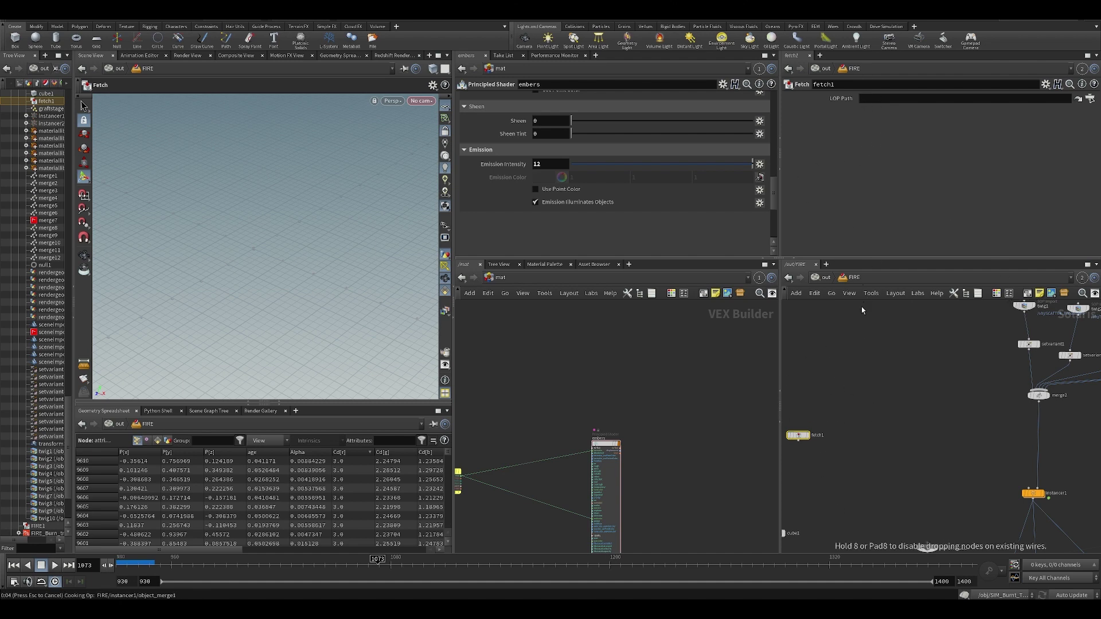
left_click(816, 378)
middle_click_drag(816, 378, 895, 387)
left_click_drag(895, 387, 834, 510)
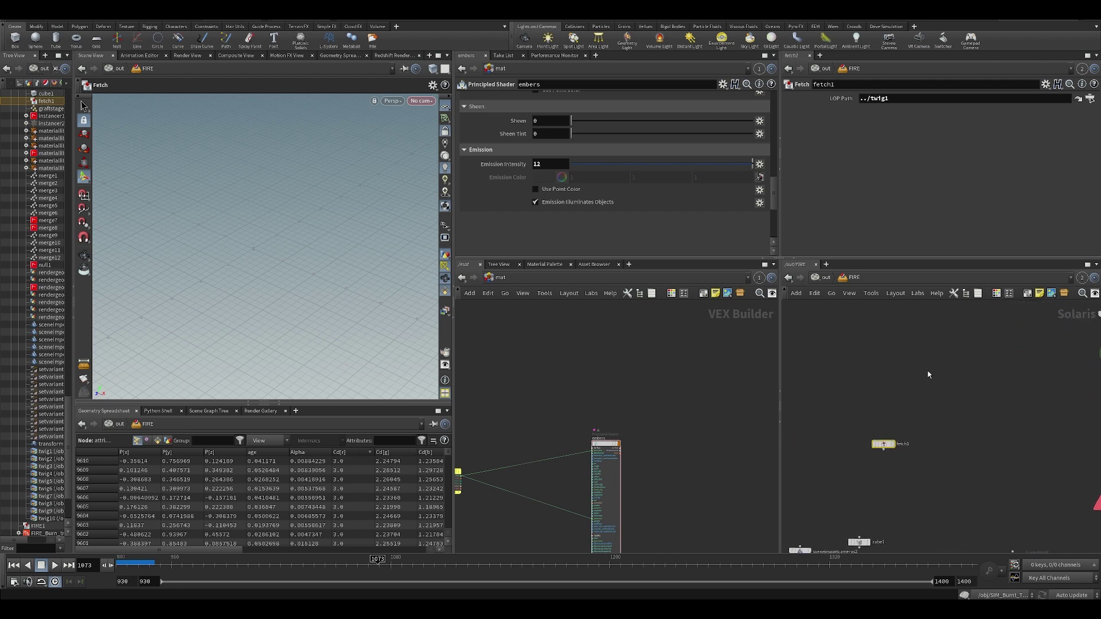
Step: Return to the out context and save the tutorial scene
left_click(826, 278)
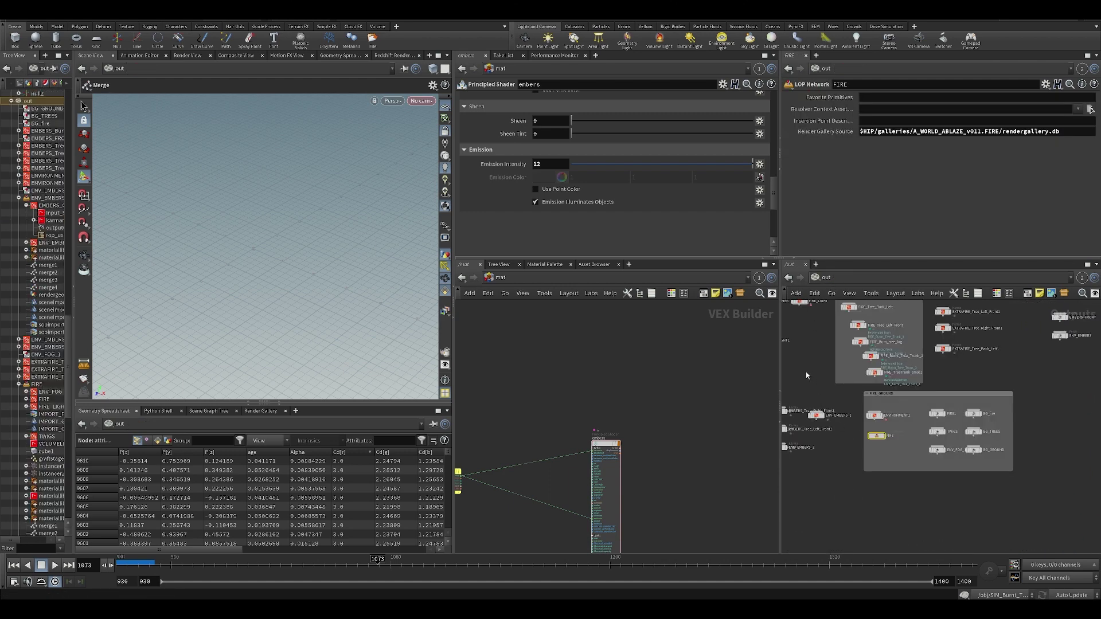
scroll(807, 376, "down", 3)
key("ctrl+s")
scroll(831, 486, "up", 2)
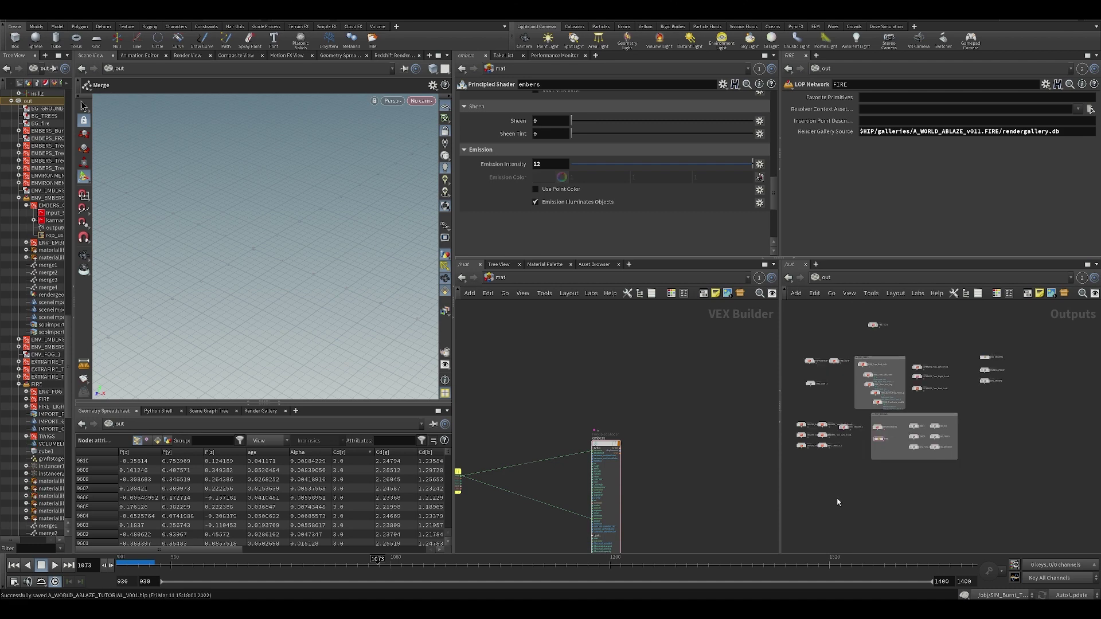
scroll(869, 458, "up", 2)
scroll(885, 478, "up", 2)
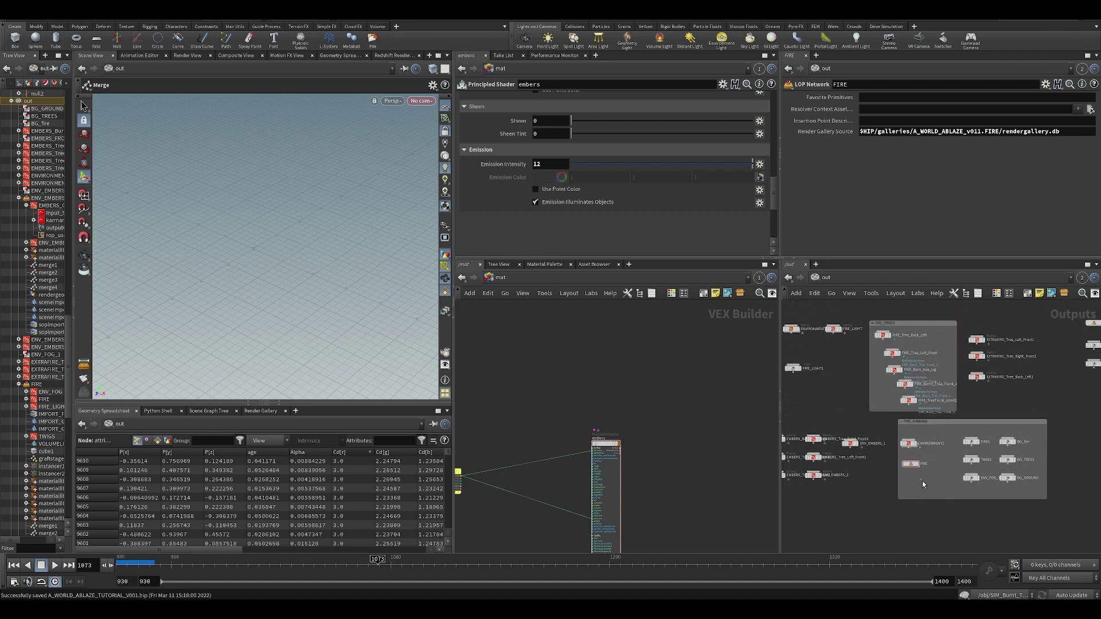
Step: Add a Deadline node below ENV_EMBERS in the out context and connect ENV_EMBERS to it
key("Tab")
type("fe")
left_click(1006, 383)
middle_click_drag(1079, 397, 965, 423)
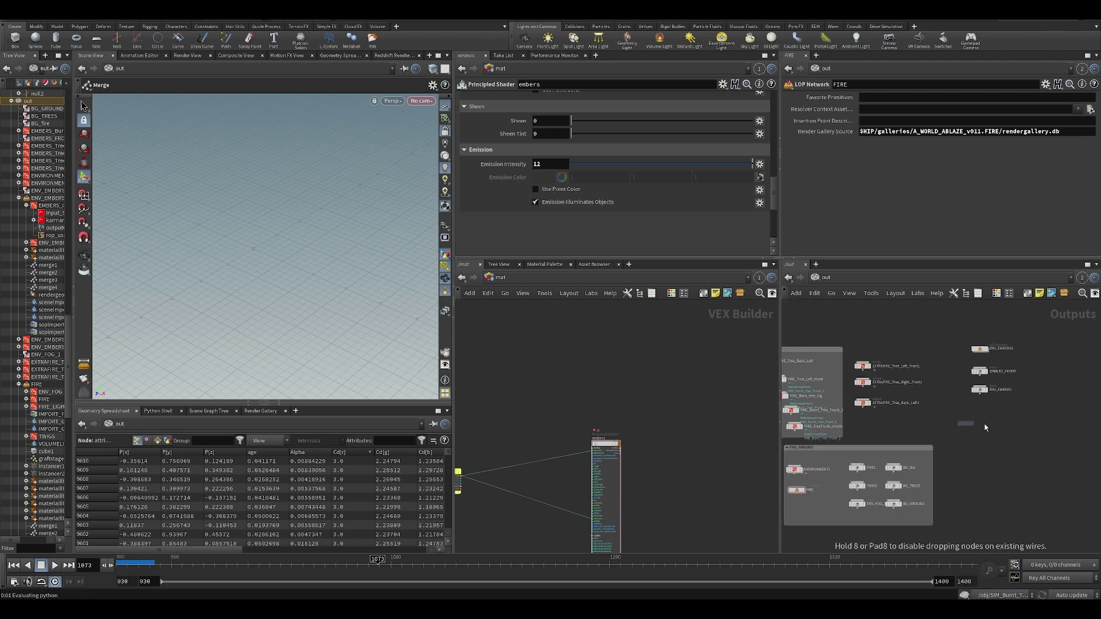
left_click(1005, 424)
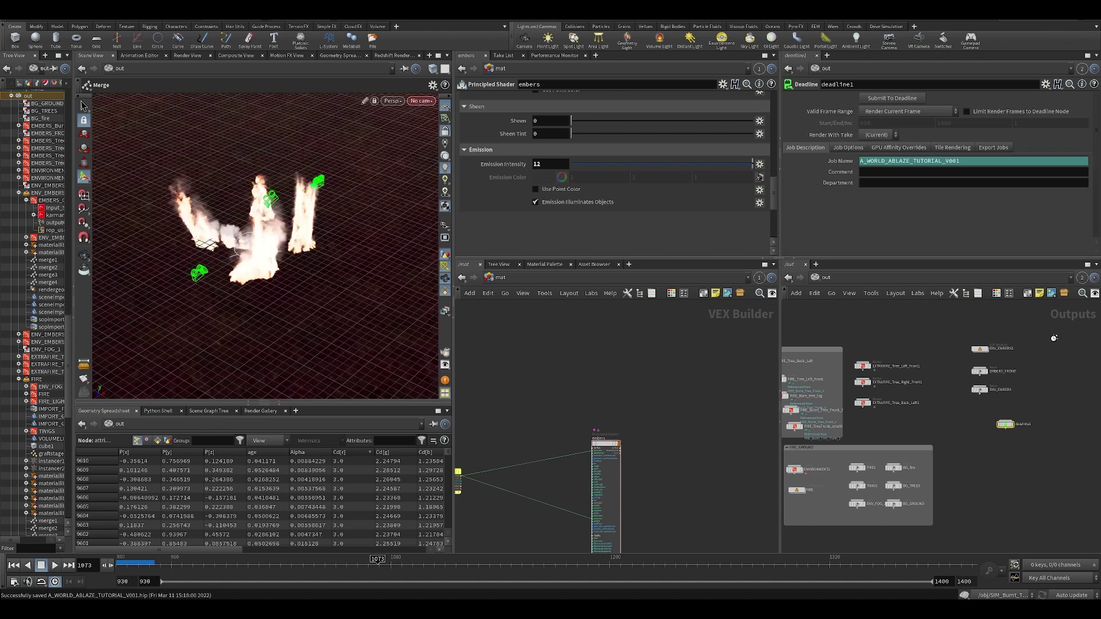
Step: Set the scene's update mode to Manual and delete the Deadline node below ENV_EMBERS
left_click(1068, 597)
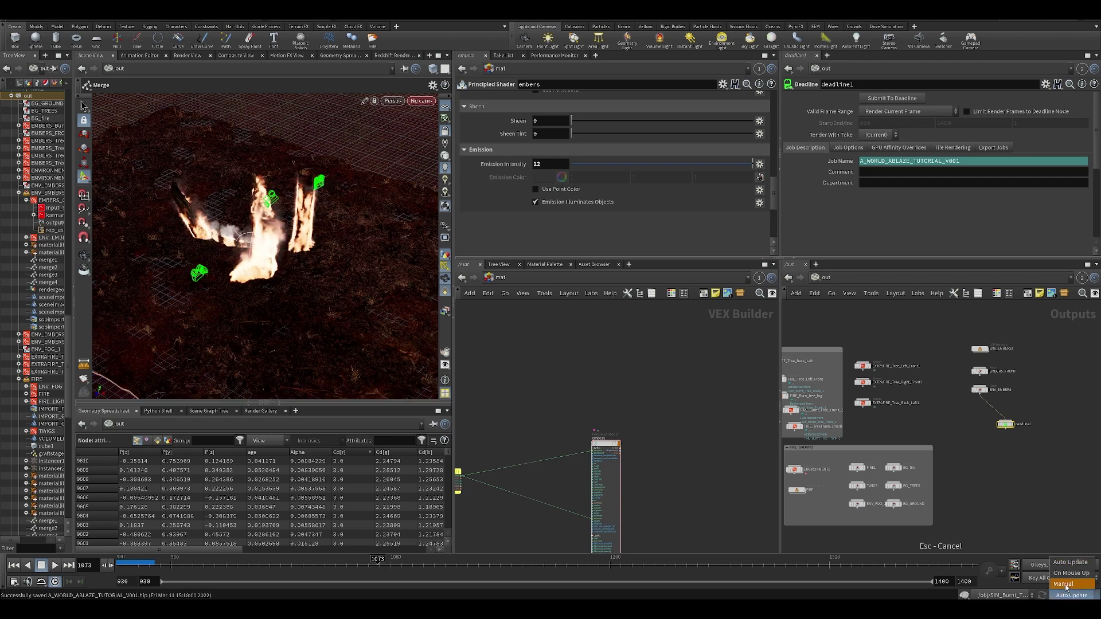
left_click(1070, 585)
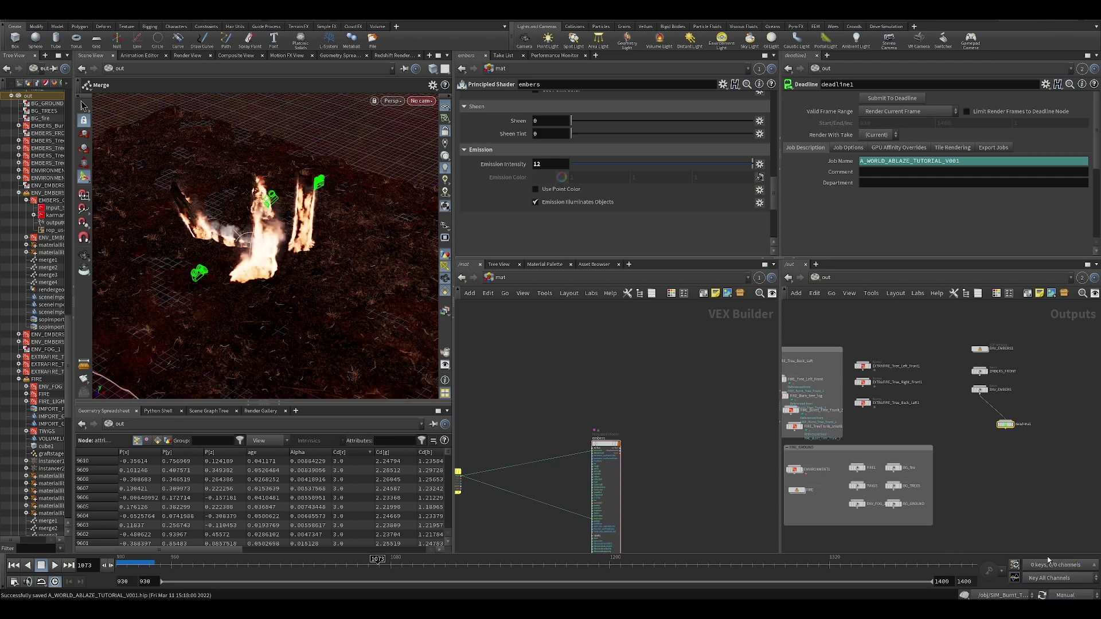
left_click_drag(973, 455, 1017, 418)
key("Delete")
Step: Save the scene with the Deadline node removed and look over all render nodes in the out context
middle_click_drag(949, 466, 1013, 457)
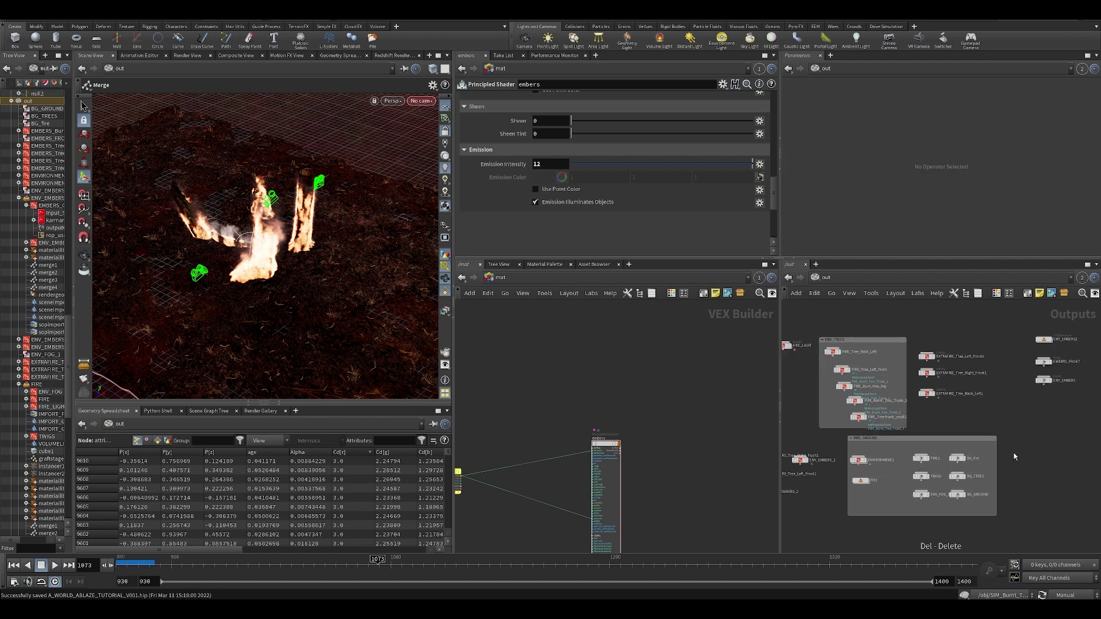
scroll(1013, 457, "down", 5)
key("ctrl+s")
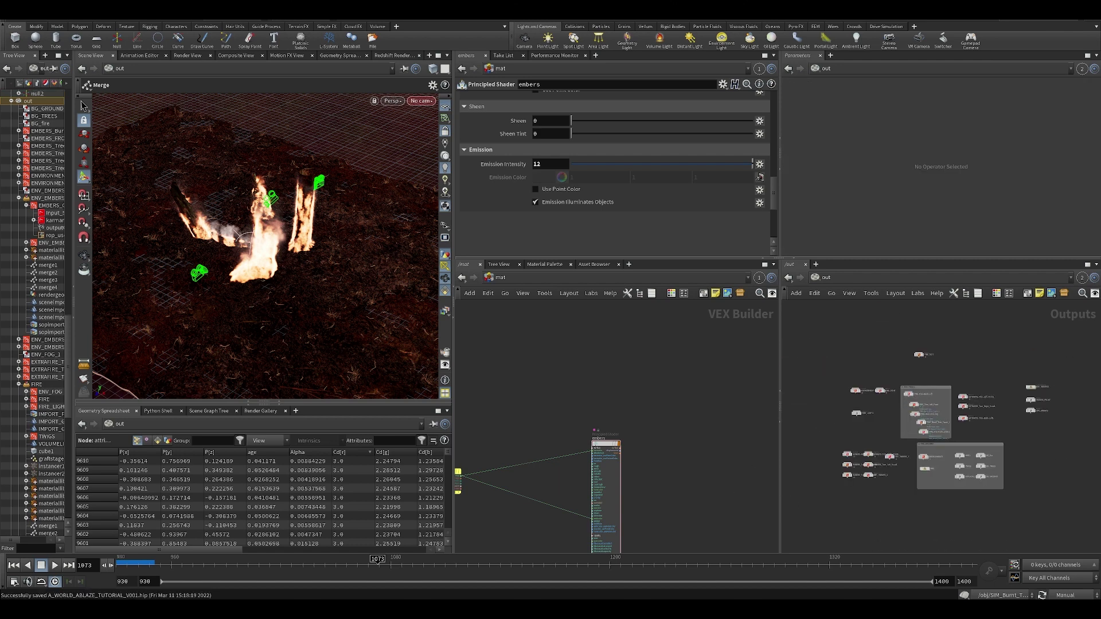
middle_click_drag(965, 432, 940, 464)
scroll(977, 410, "up", 5)
scroll(939, 464, "down", 5)
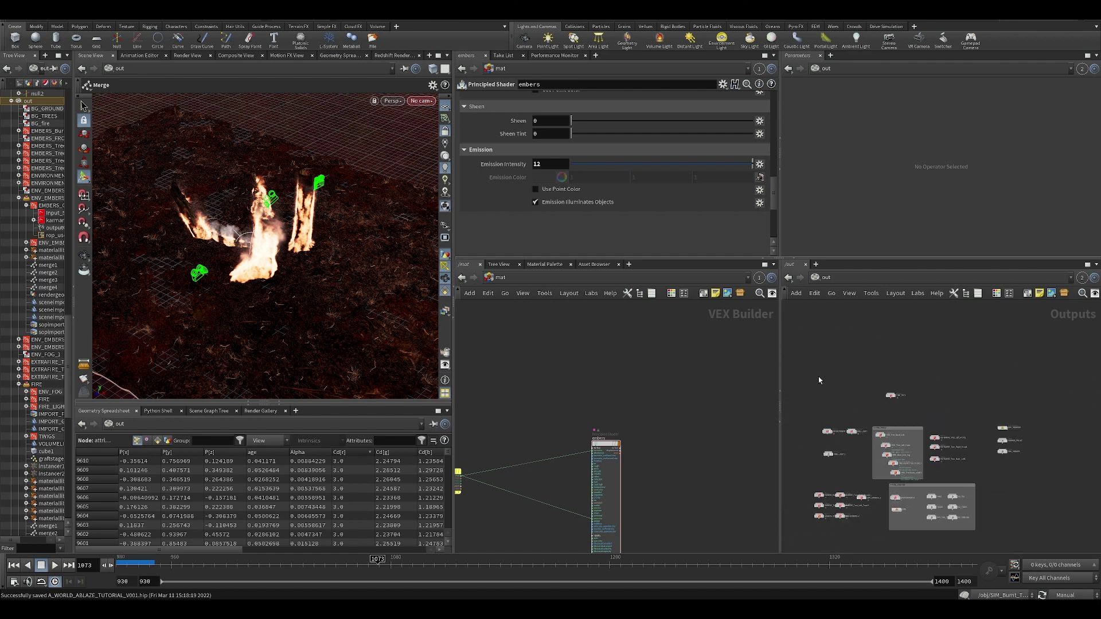
Step: Switch the network editor to the obj context, save the scene, and look over the fire, ember and light objects
middle_click_drag(818, 378, 959, 342)
scroll(952, 348, "up", 3)
left_click(826, 277)
left_click(851, 331)
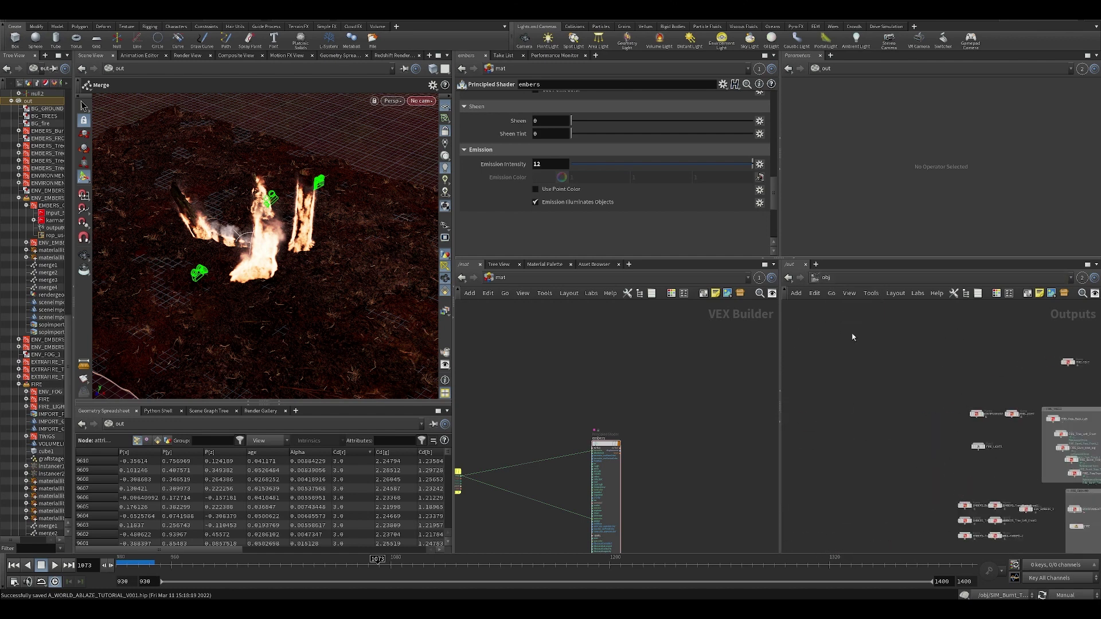
scroll(969, 467, "up", 5)
middle_click_drag(963, 467, 978, 383)
key("ctrl+s")
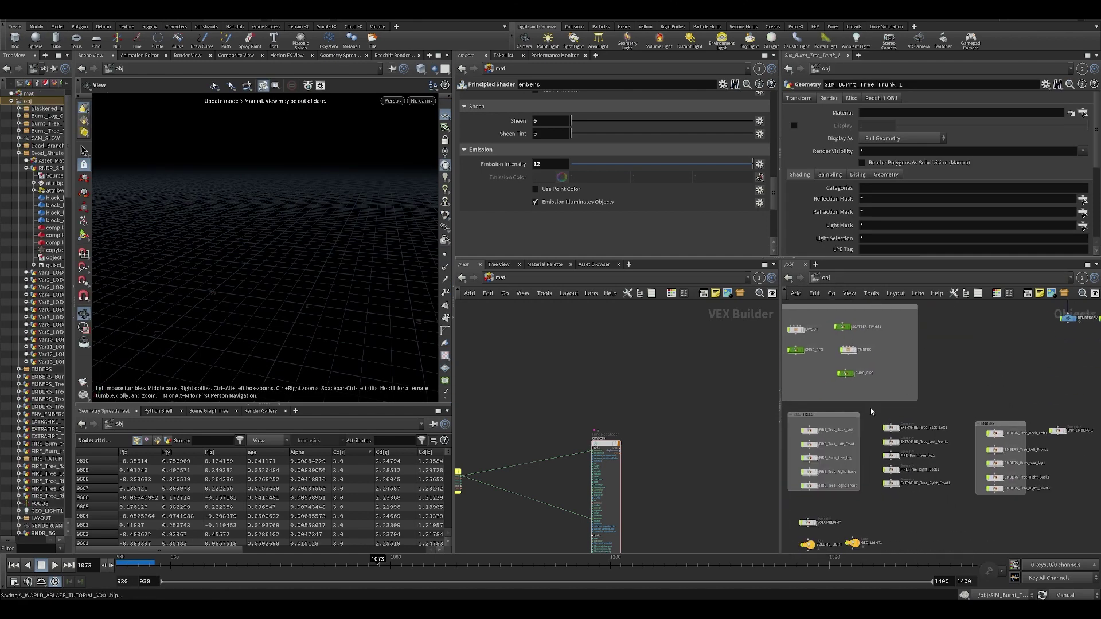
middle_click_drag(818, 418, 851, 328)
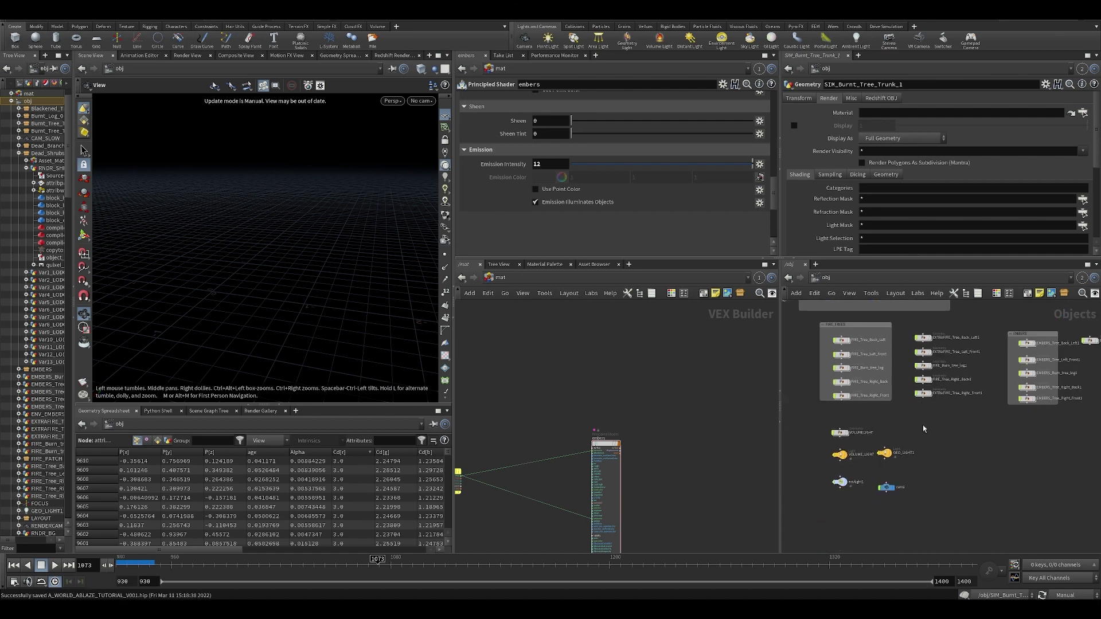
Step: Select VOLUME_LIGHT in the obj context and review its light and area light settings
scroll(943, 435, "down", 4)
middle_click_drag(944, 435, 876, 482)
middle_click_drag(837, 513, 900, 446)
scroll(898, 448, "up", 4)
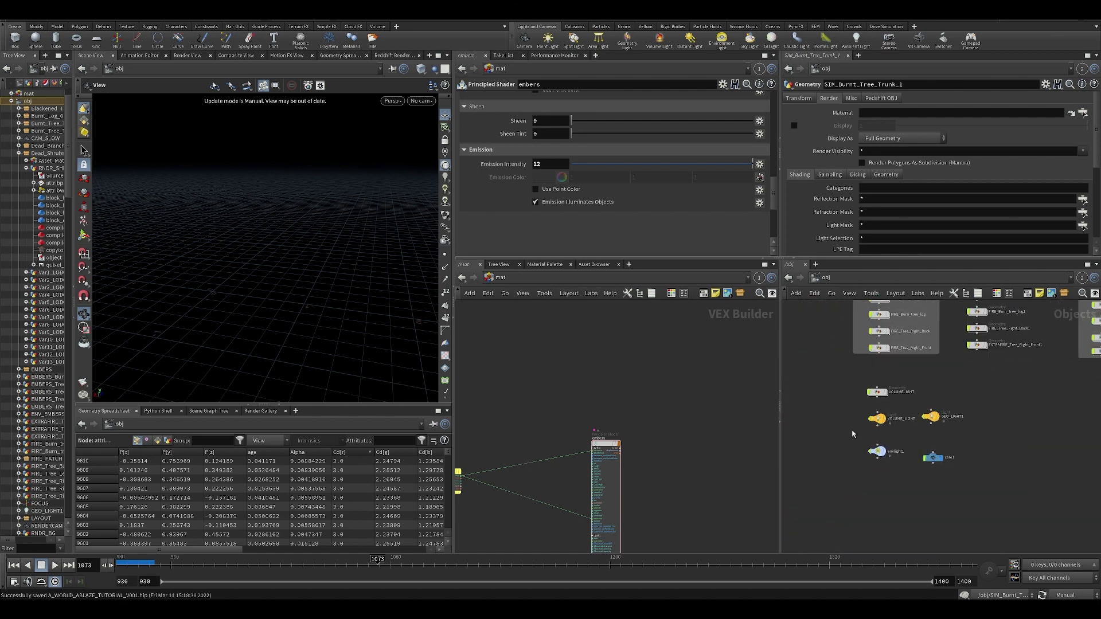
left_click_drag(823, 421, 994, 434)
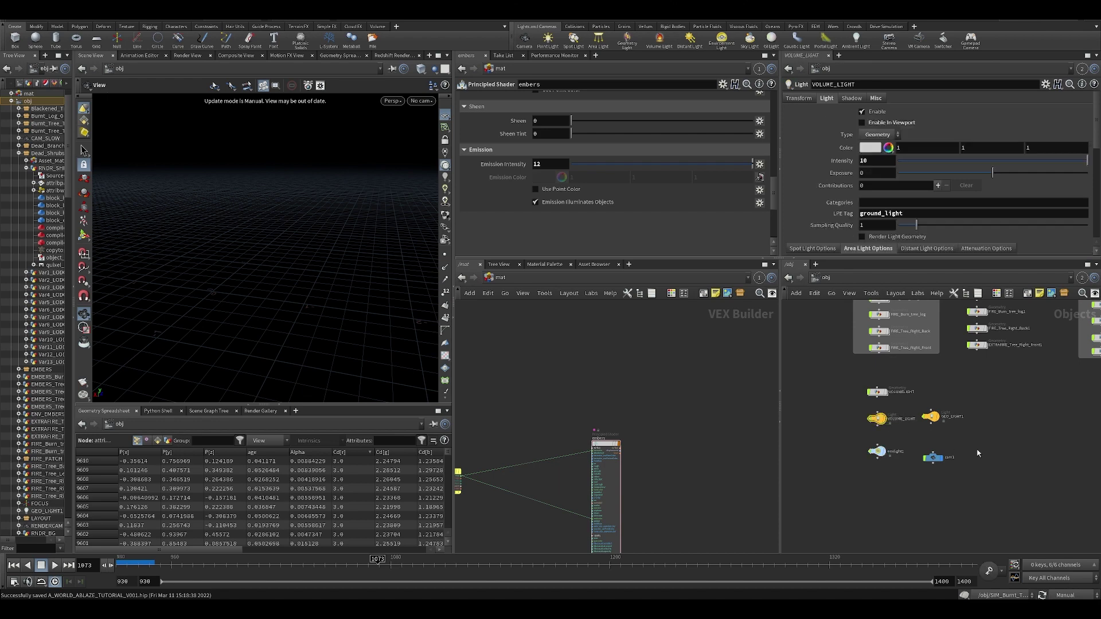
scroll(935, 186, "down", 3)
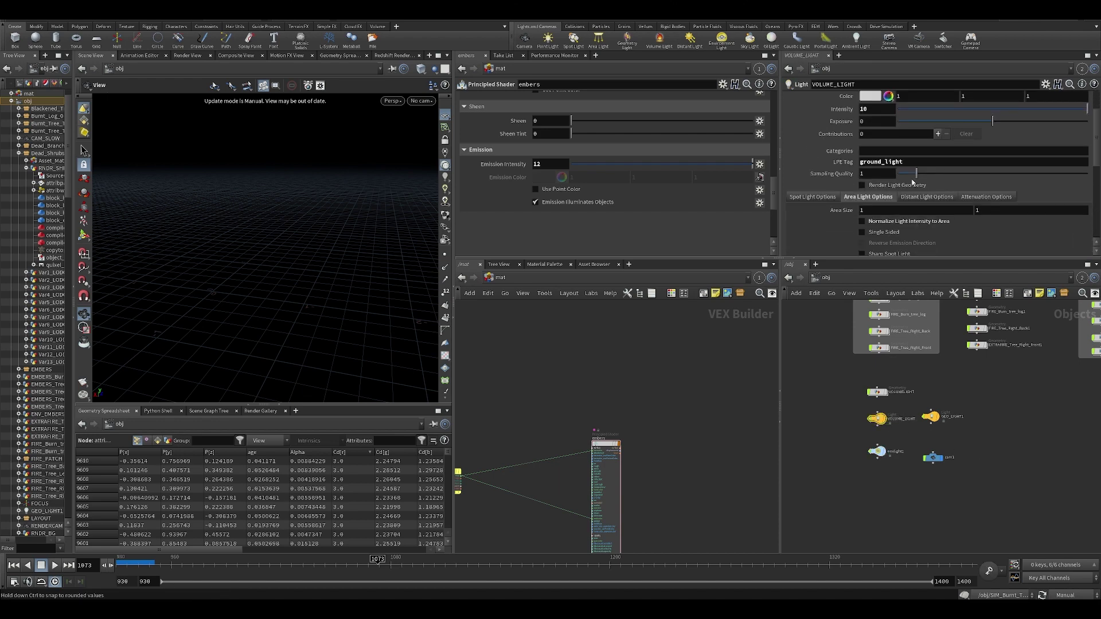
Step: Look over the render nodes in the out context and return to VOLUME_LIGHT's settings in the obj context
left_click(863, 278)
left_click(884, 338)
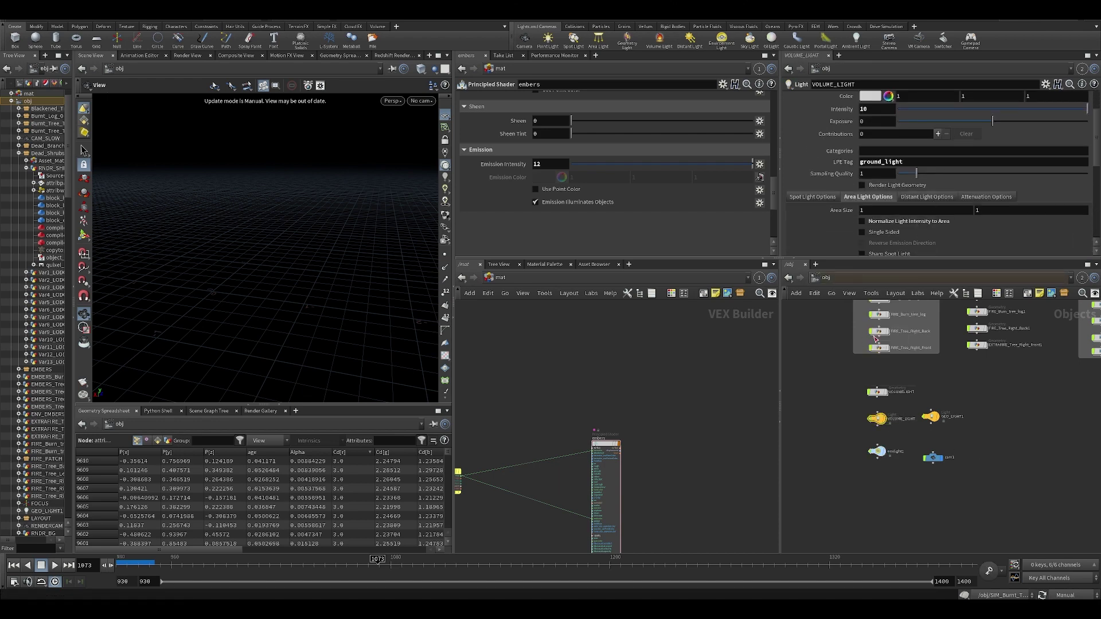
middle_click_drag(1045, 433, 918, 389)
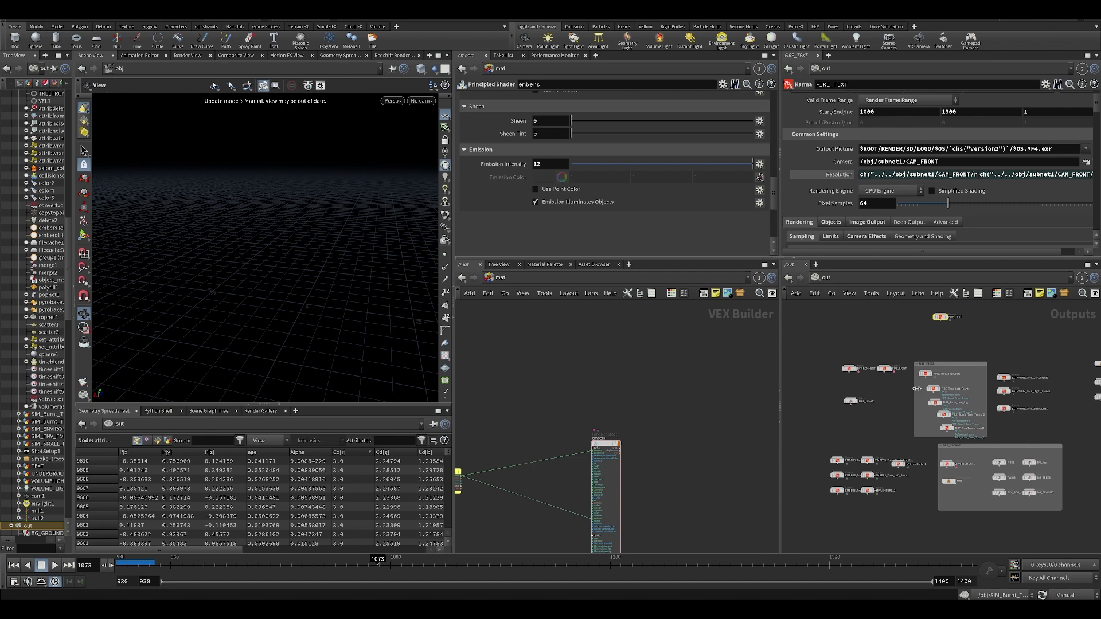
left_click(855, 279)
left_click(878, 327)
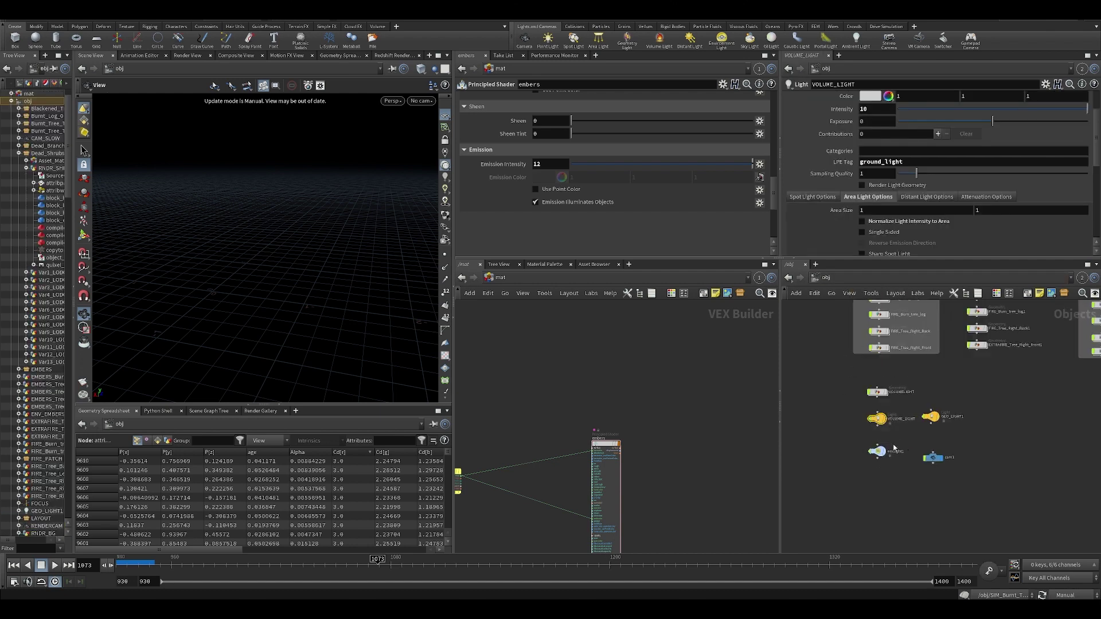
middle_click_drag(895, 449, 854, 479)
scroll(897, 230, "up", 3)
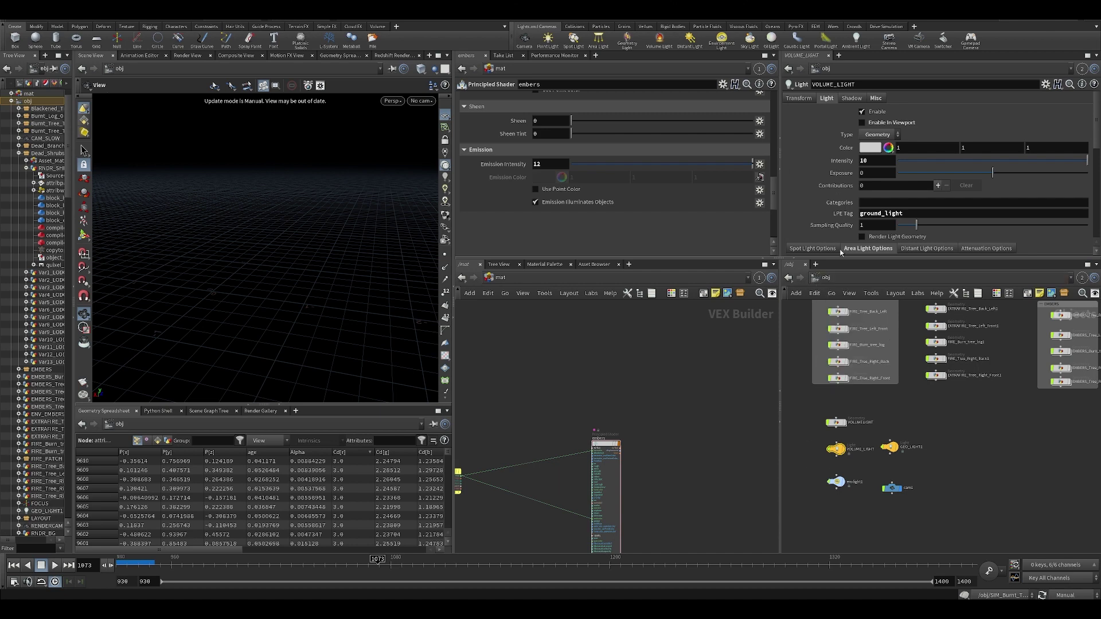
Step: Switch the network editor to the out context and check the Candidate Lights of the FIRE_Tree_Back_Left Karma node
left_click(828, 277)
left_click(863, 340)
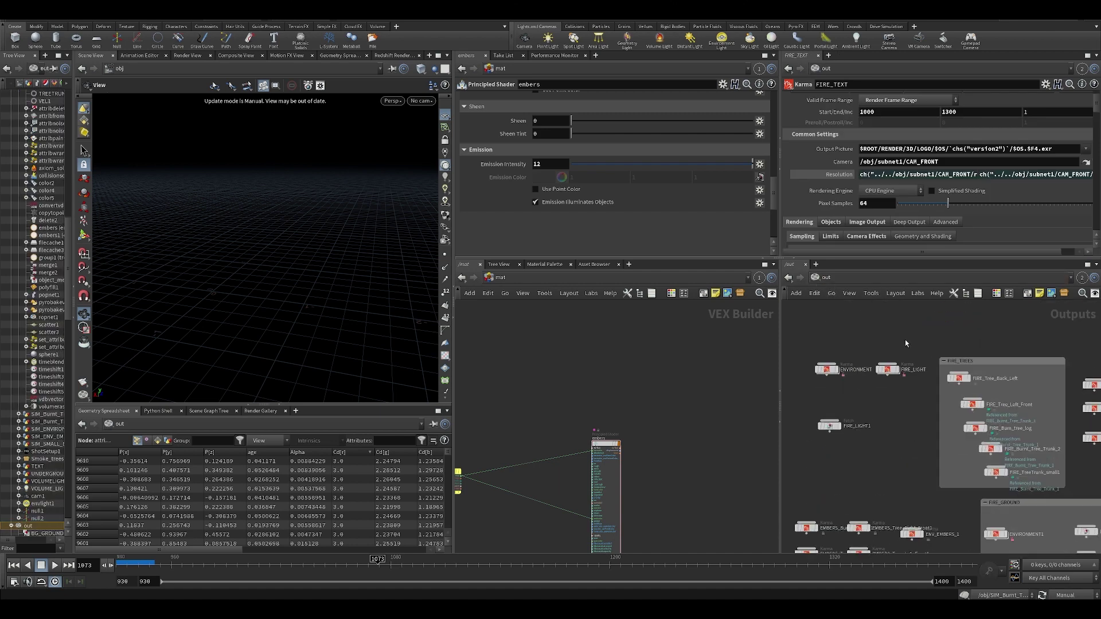
left_click(958, 378)
scroll(882, 216, "up", 3)
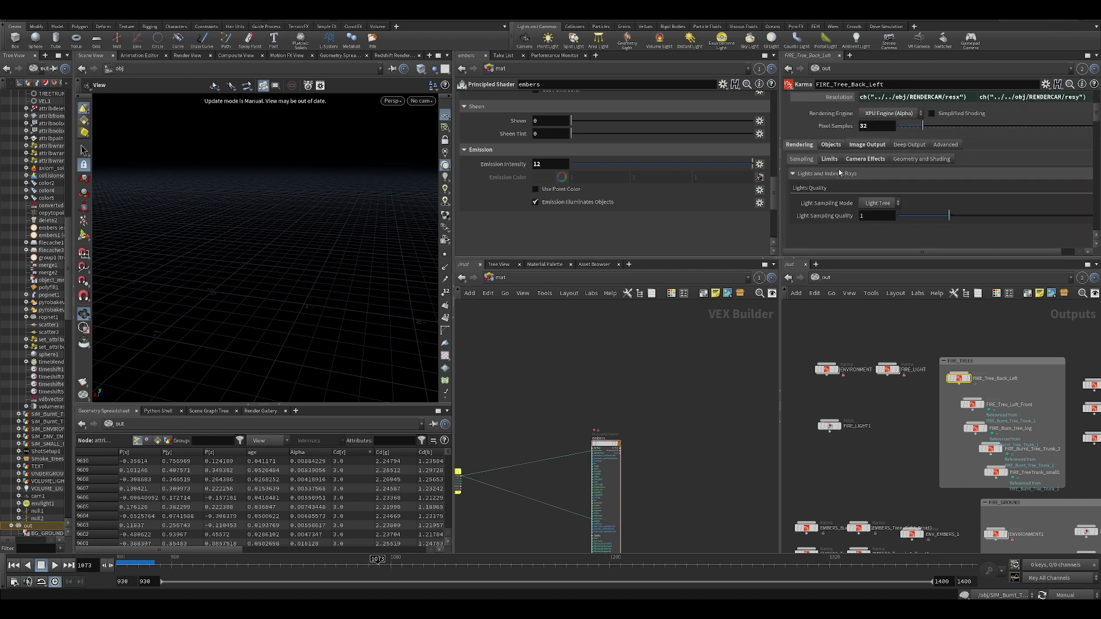
left_click(829, 147)
scroll(876, 218, "down", 5)
left_click(898, 146)
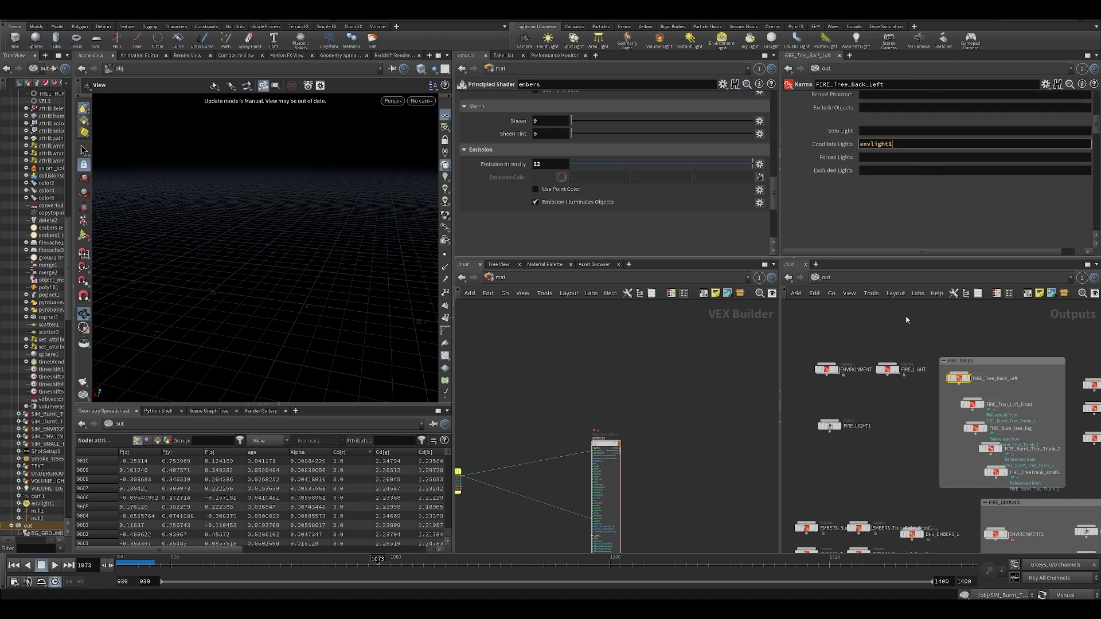
Step: Open the lopnet inside FIRE_LIGHT and review the render visibility and light source settings of rendergeometrysettings4
double_click(887, 369)
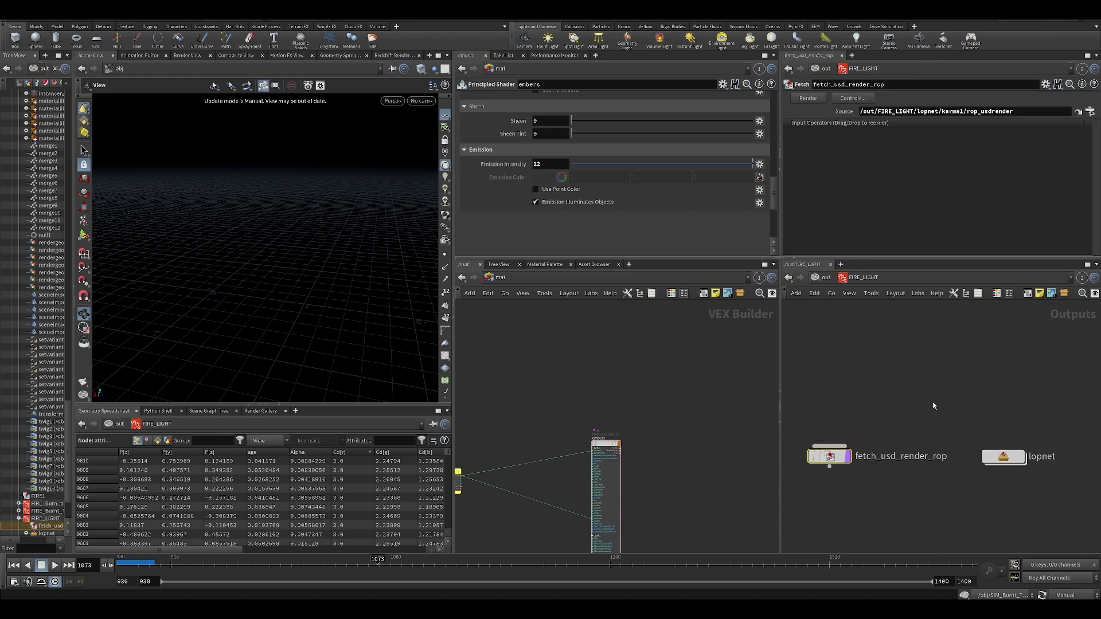
double_click(1020, 456)
middle_click_drag(925, 333, 926, 396)
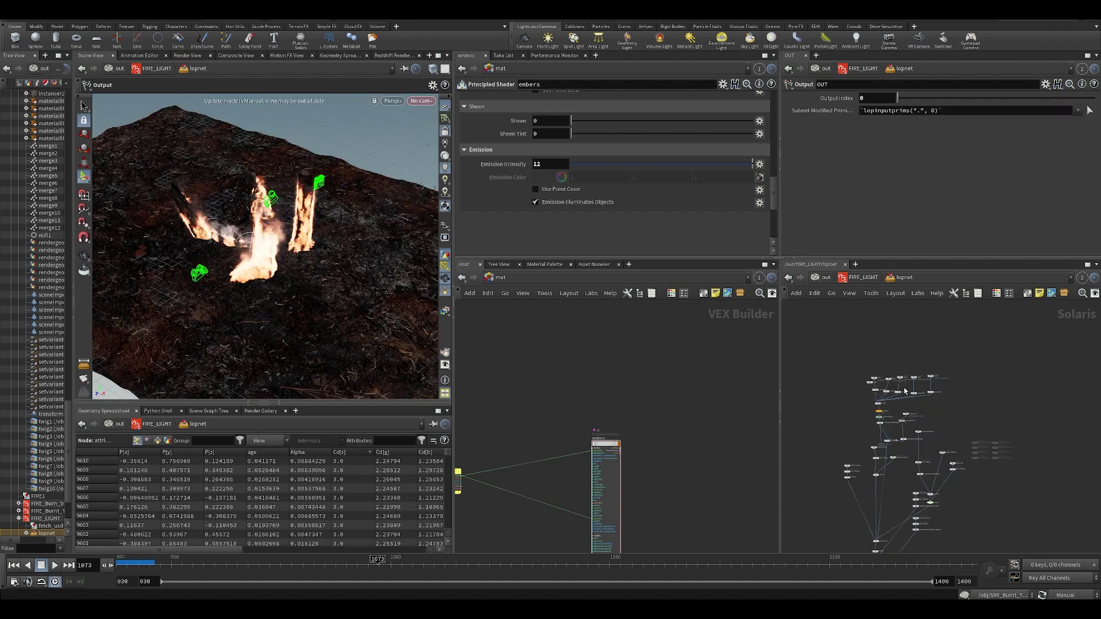
scroll(927, 385, "up", 5)
scroll(975, 418, "down", 3)
middle_click_drag(954, 487, 962, 403)
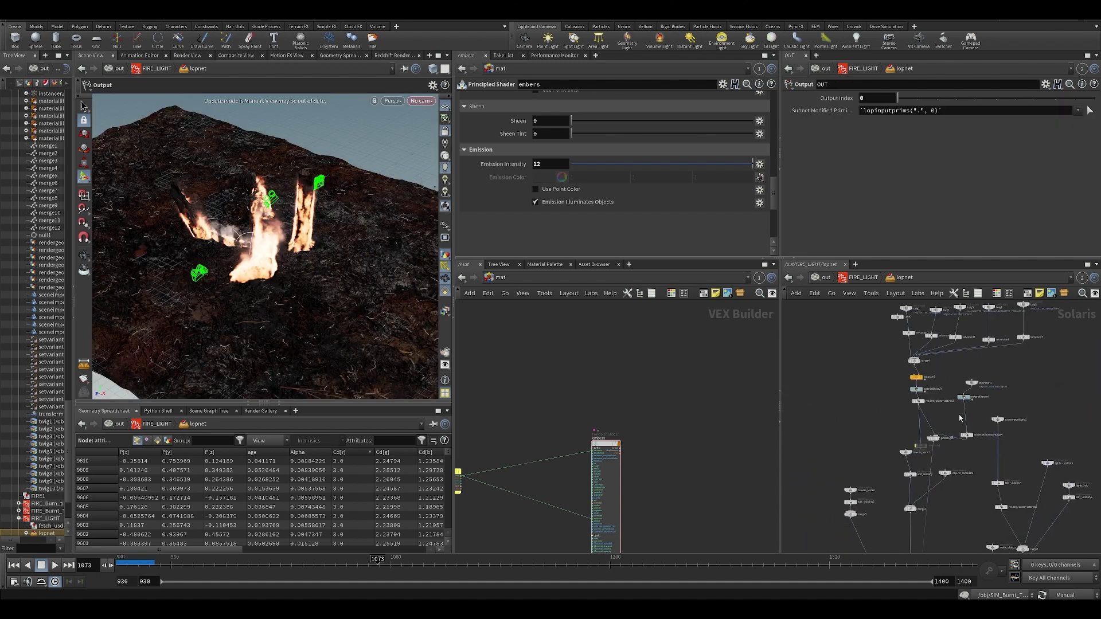
scroll(961, 418, "up", 4)
scroll(897, 184, "down", 8)
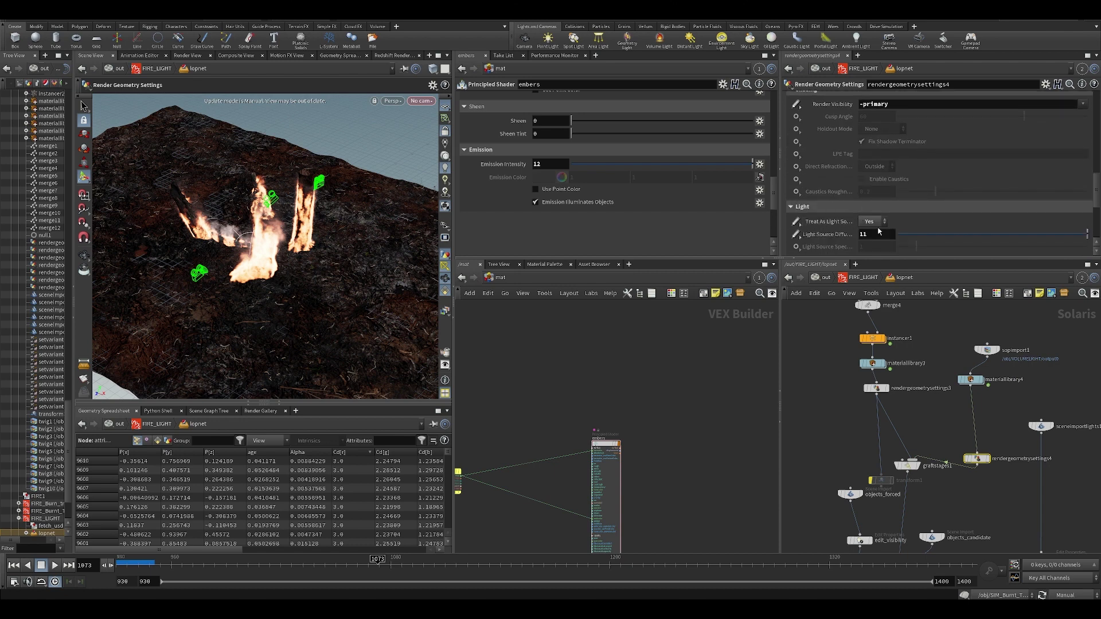
Step: Check sopimport1's SOP path, move the node directly above materiallibrary4, and reselect rendergeometrysettings4
left_click(987, 349)
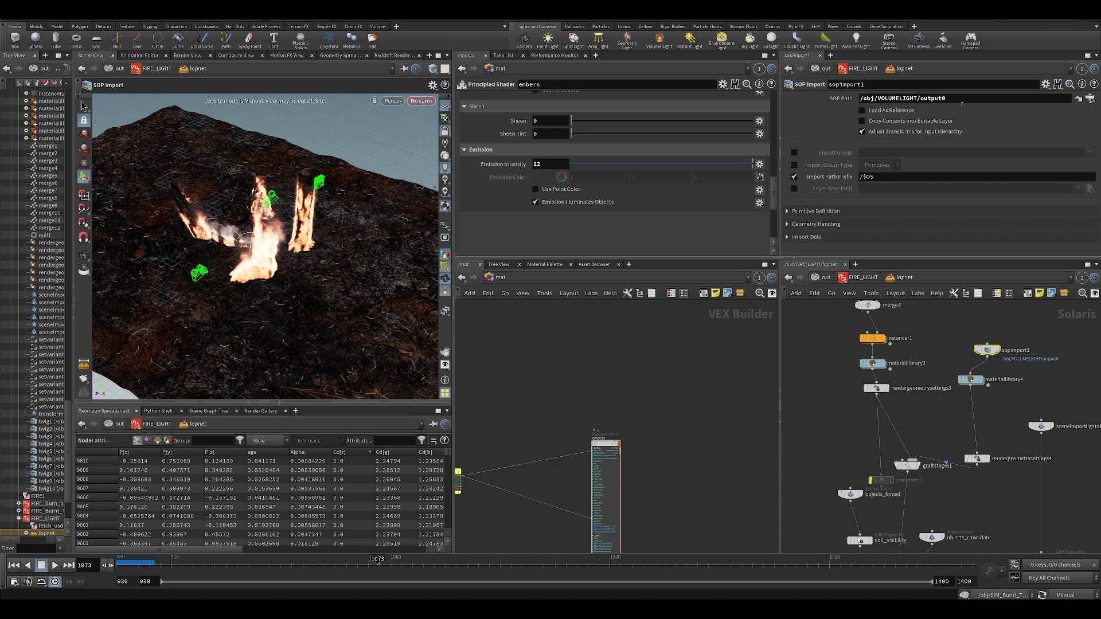
left_click_drag(993, 355, 977, 350)
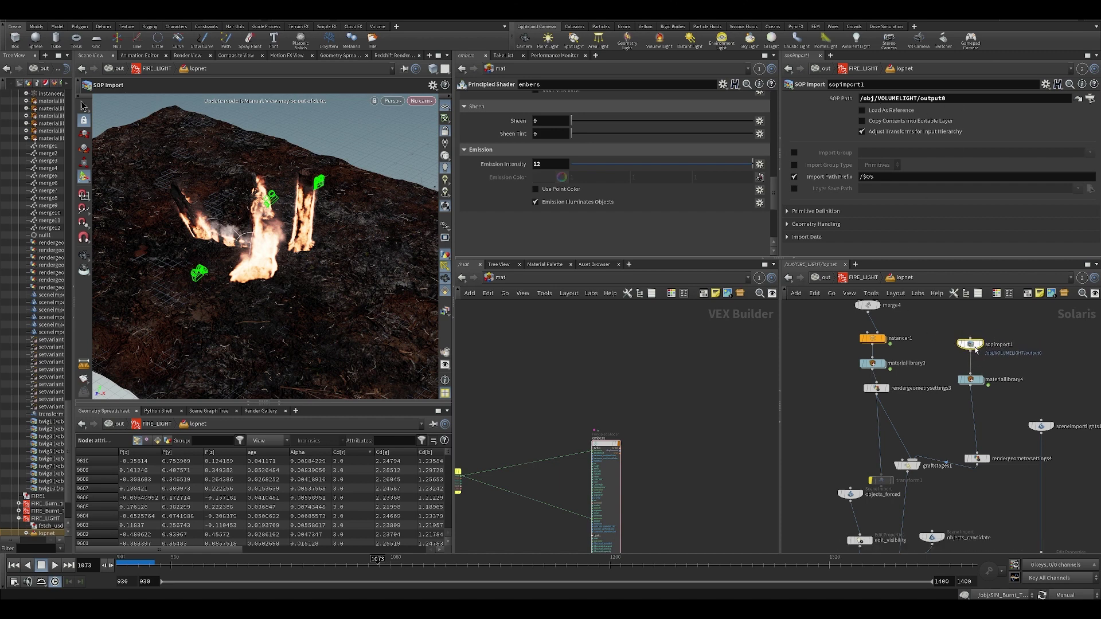
left_click_drag(993, 484, 993, 484)
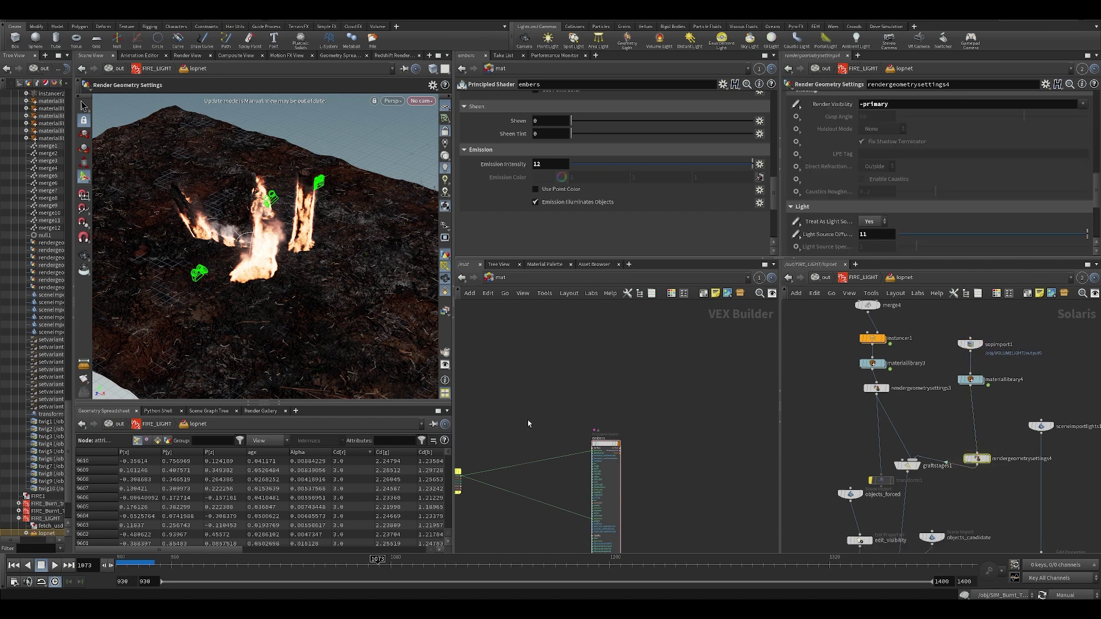
Step: Return to the out context and check the Forced Lights entry on the FIRE_LIGHT Karma node
left_click(823, 279)
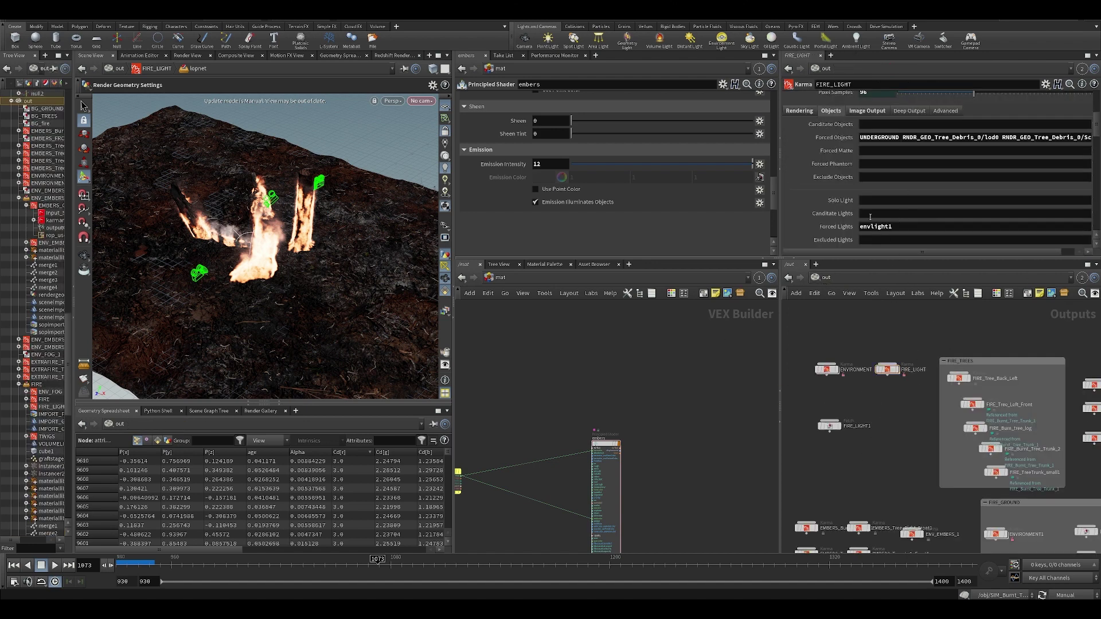
middle_click_drag(888, 351, 853, 390)
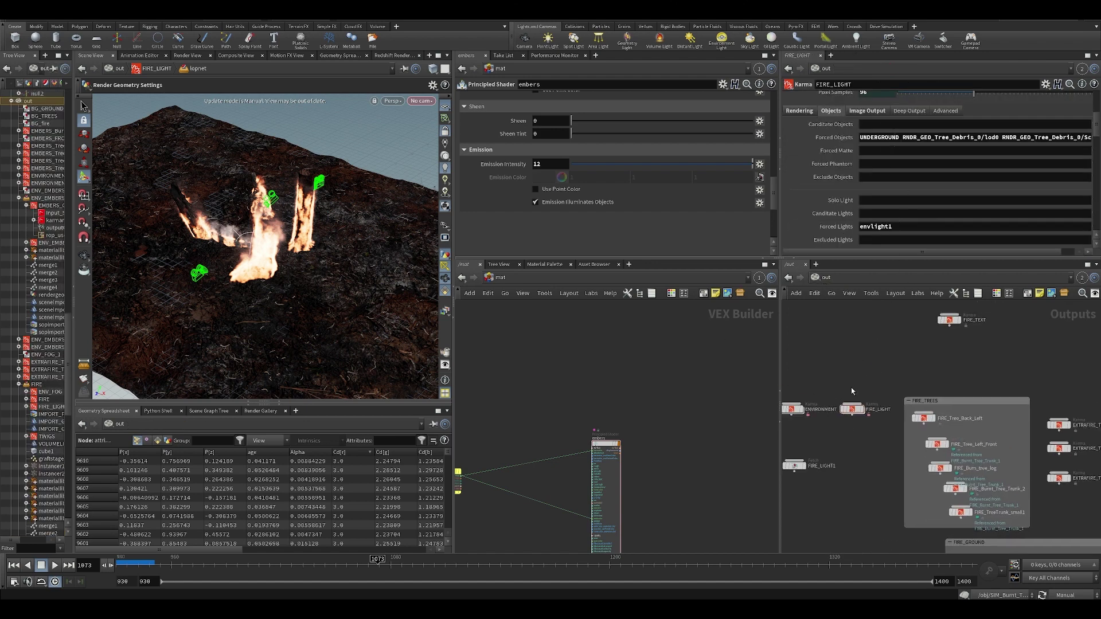
left_click_drag(836, 357, 872, 436)
left_click_drag(855, 411, 857, 416)
double_click(895, 230)
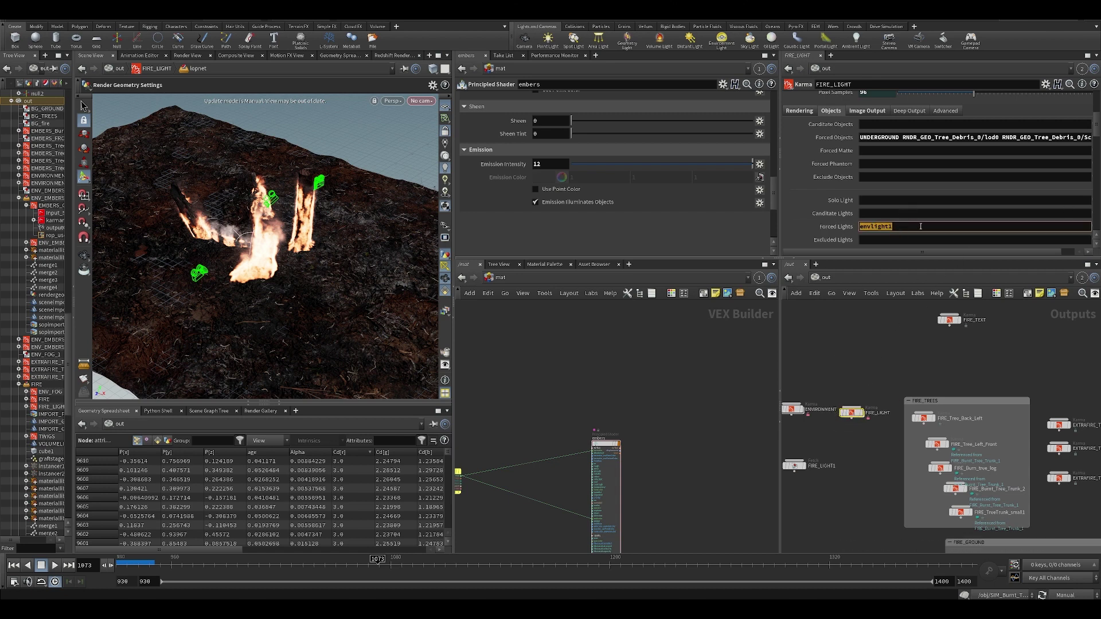
scroll(811, 459, "down", 5)
scroll(804, 485, "up", 1)
middle_click_drag(804, 485, 934, 395)
scroll(581, 447, "down", 6)
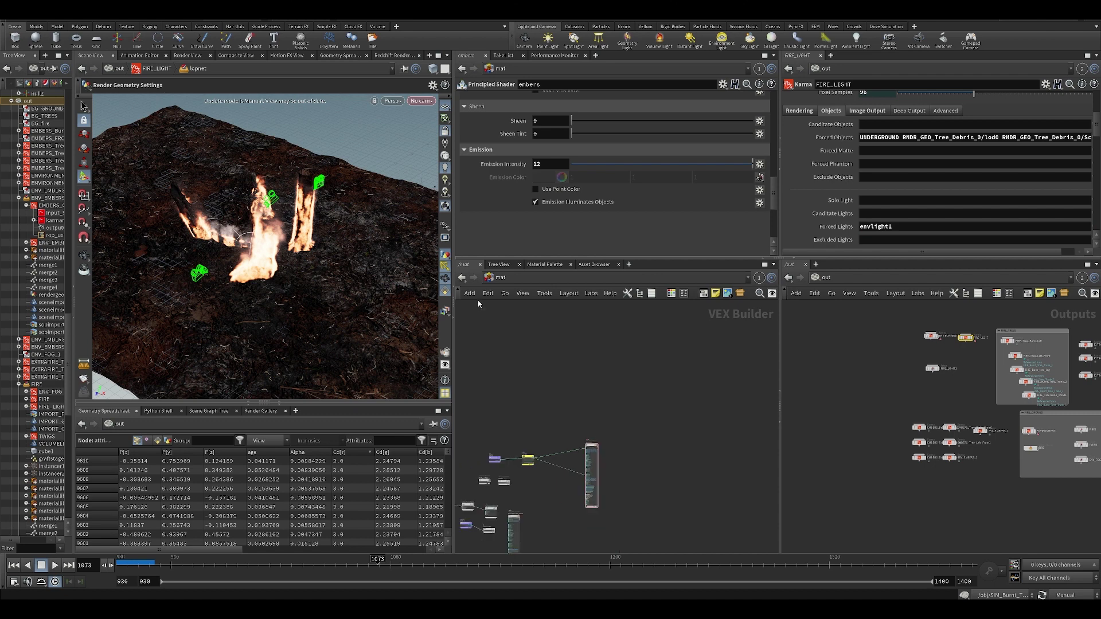
Step: Switch the material network editor to the obj context and save the scene
left_click(503, 280)
left_click(521, 329)
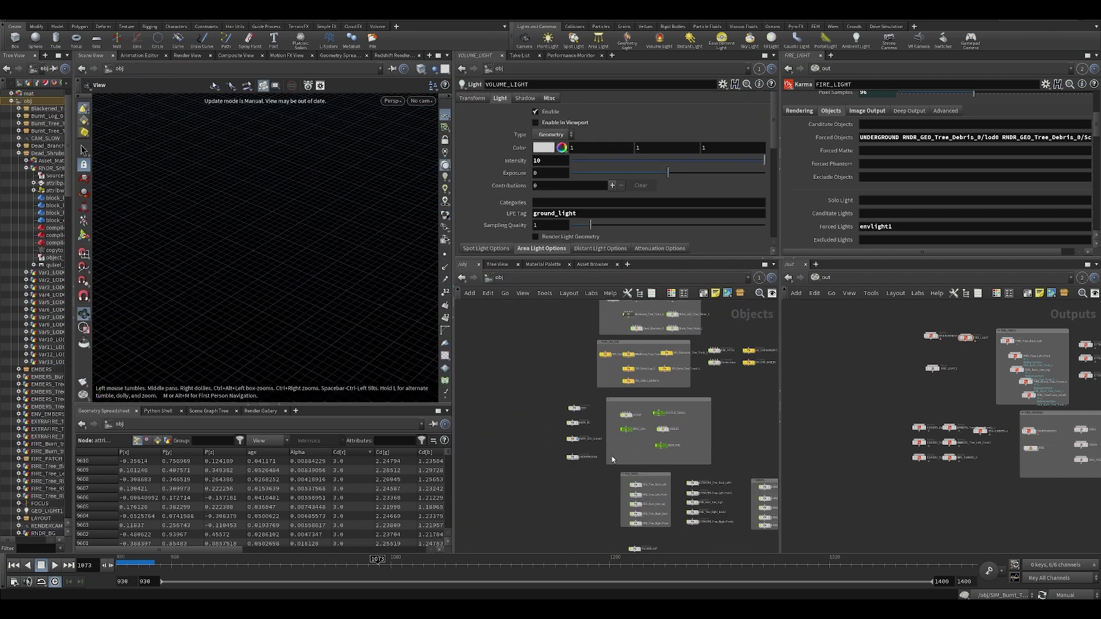
scroll(569, 474, "down", 5)
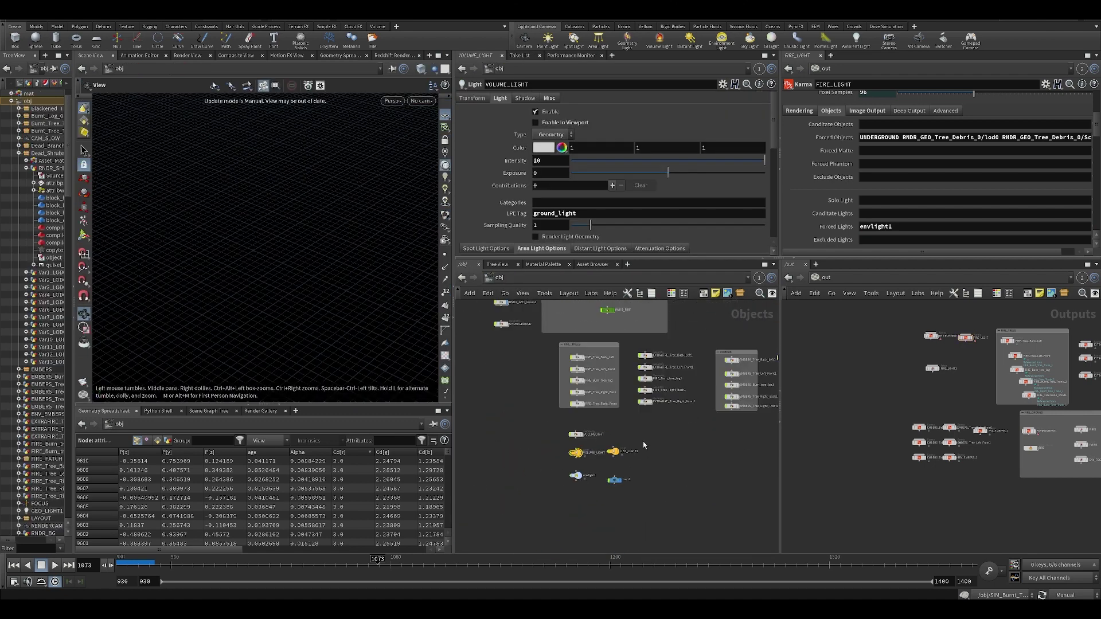
scroll(610, 422, "up", 5)
key("ctrl+s")
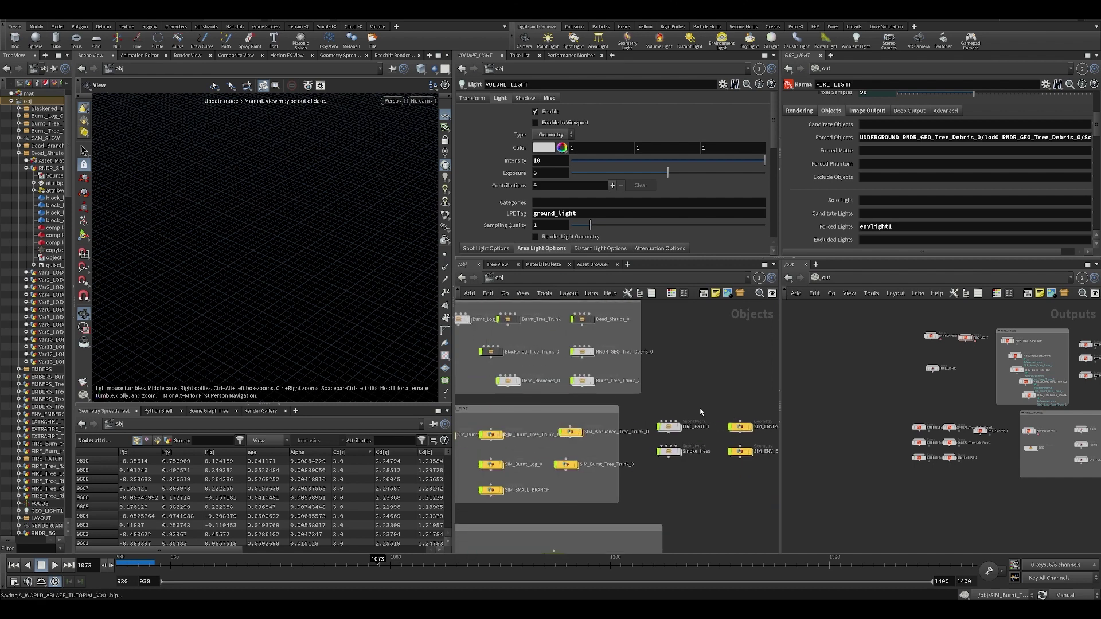
Step: Look over the grouped render nodes in the out context and the matching object groups in the obj context
middle_click_drag(930, 507, 976, 398)
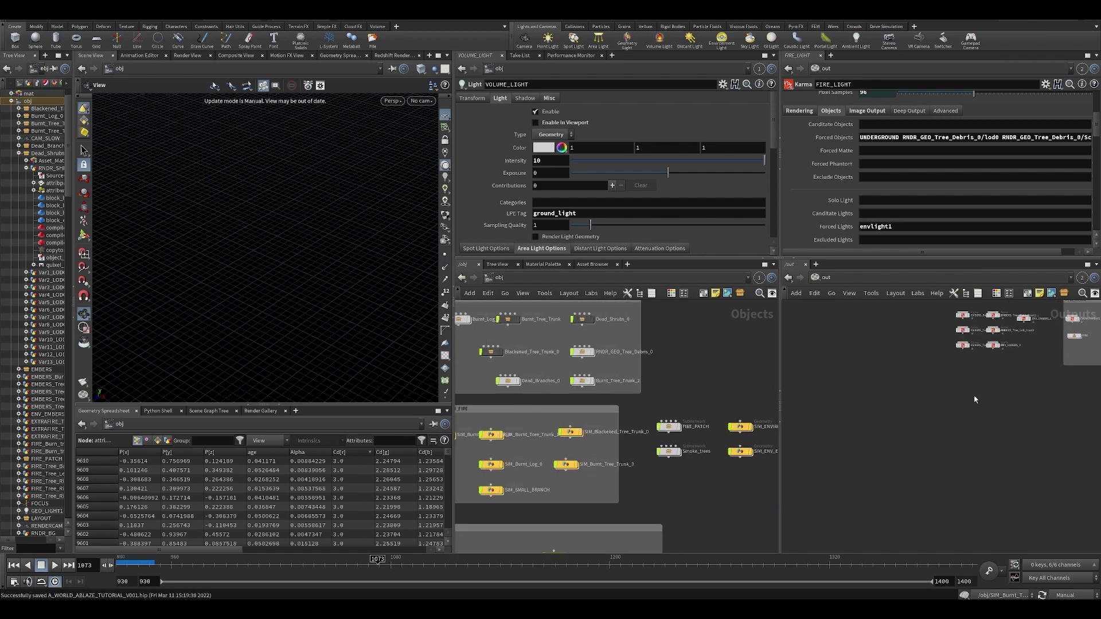
middle_click_drag(1092, 438, 870, 524)
scroll(917, 470, "down", 1)
middle_click_drag(868, 379, 1010, 428)
scroll(966, 479, "up", 4)
scroll(1009, 431, "down", 3)
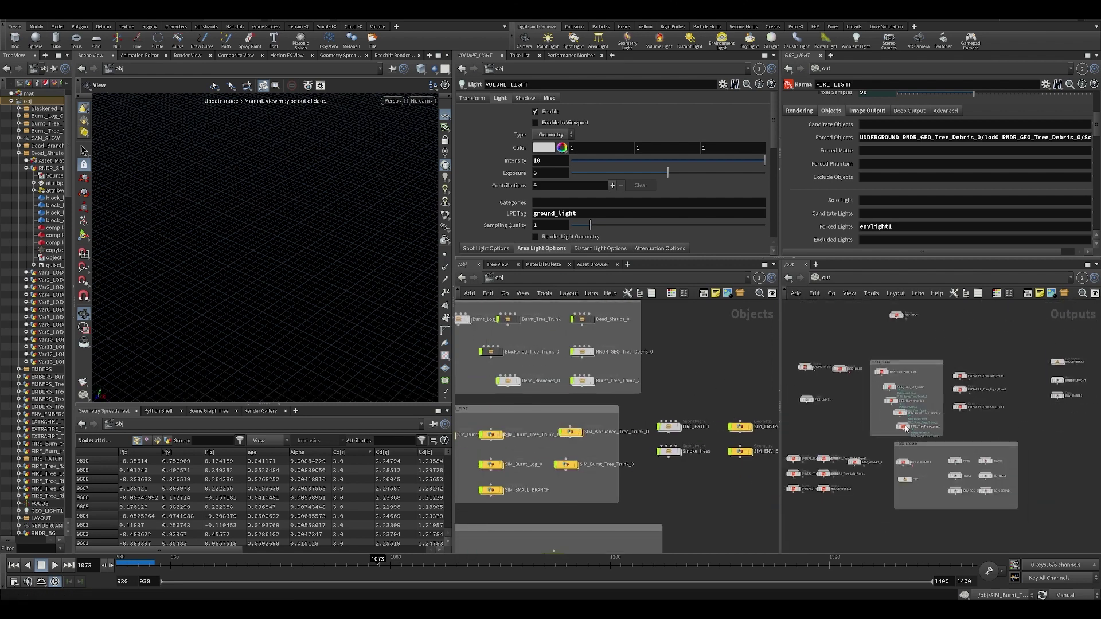
middle_click_drag(858, 428, 888, 416)
middle_click_drag(1037, 396, 1021, 408)
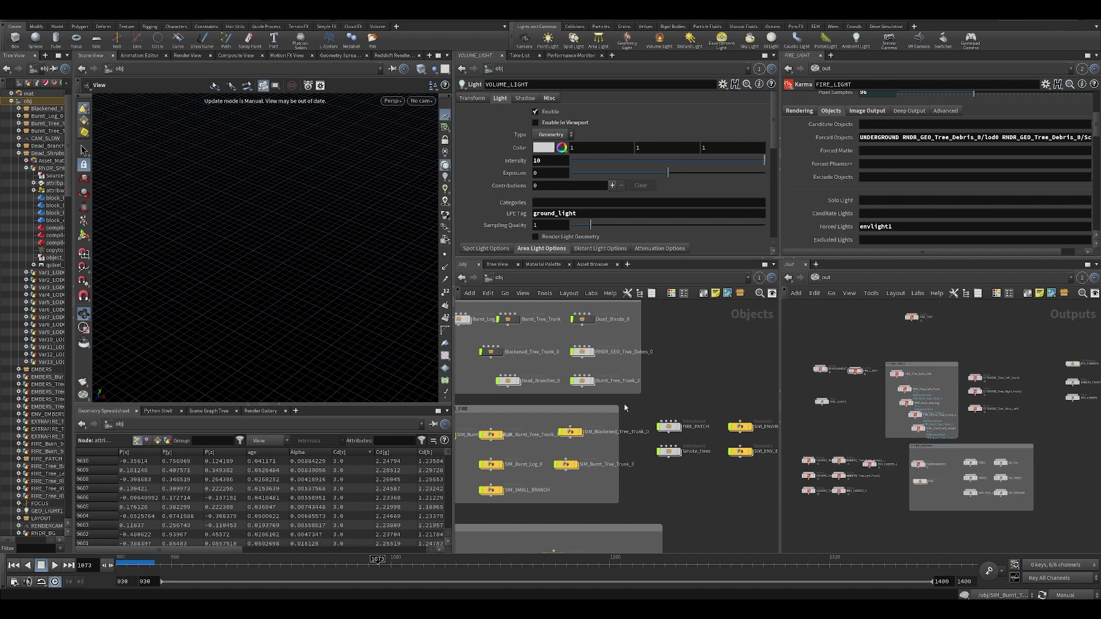
scroll(717, 348, "down", 4)
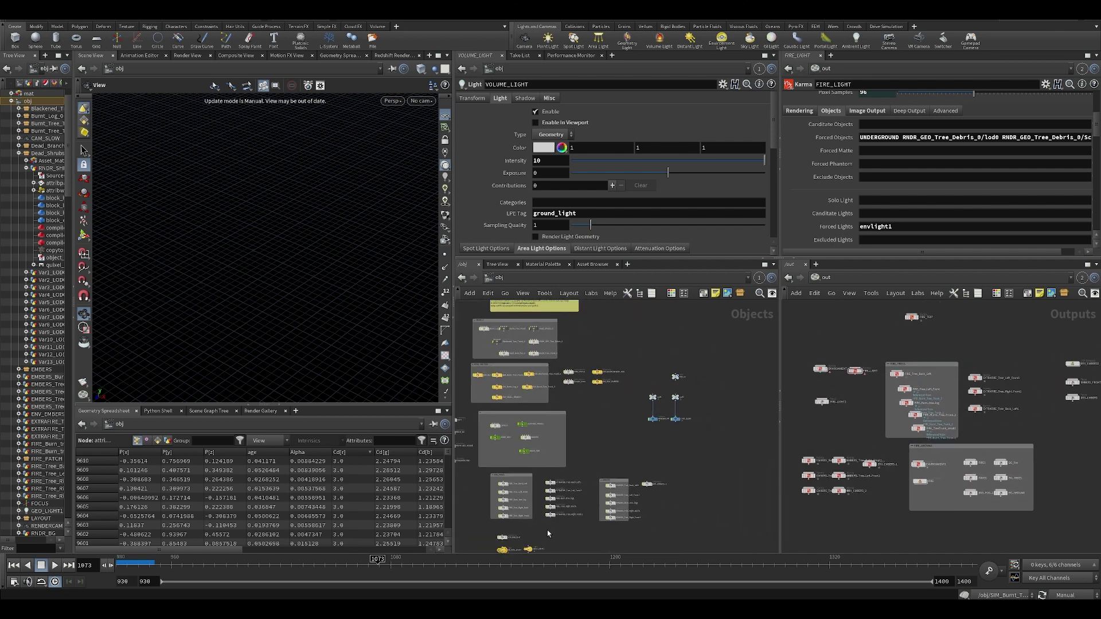
scroll(474, 521, "up", 4)
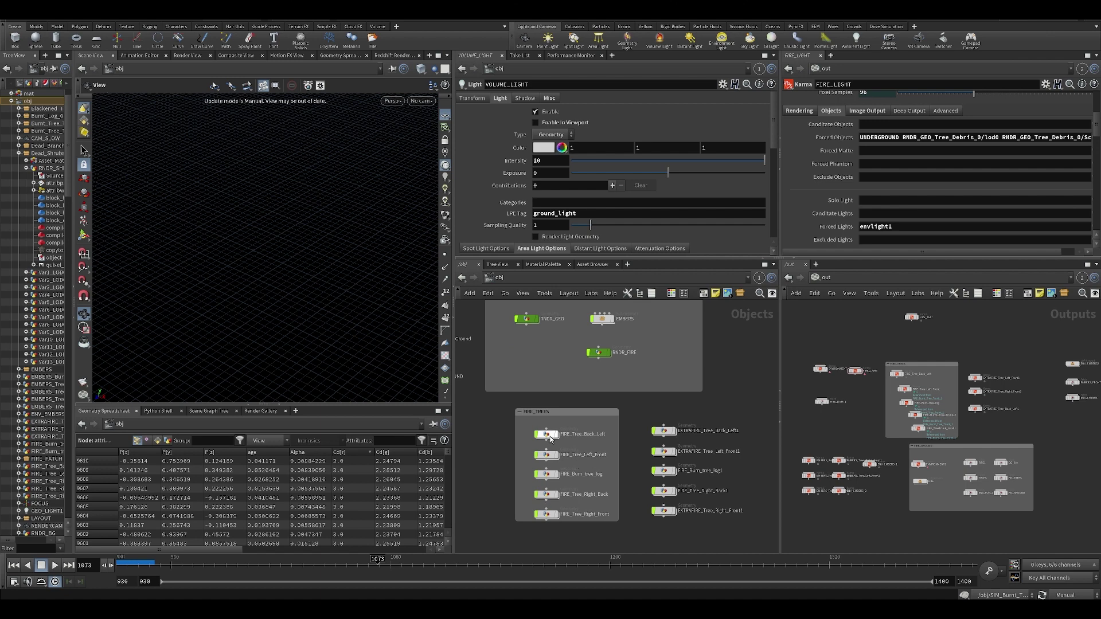
Step: Look inside FIRE_Tree_Back_Left, EXTRAFIRE_Tree_Back_Left1 and EMBERS_Tree_Back_Left1, returning to the obj level after each
double_click(551, 439)
key("u")
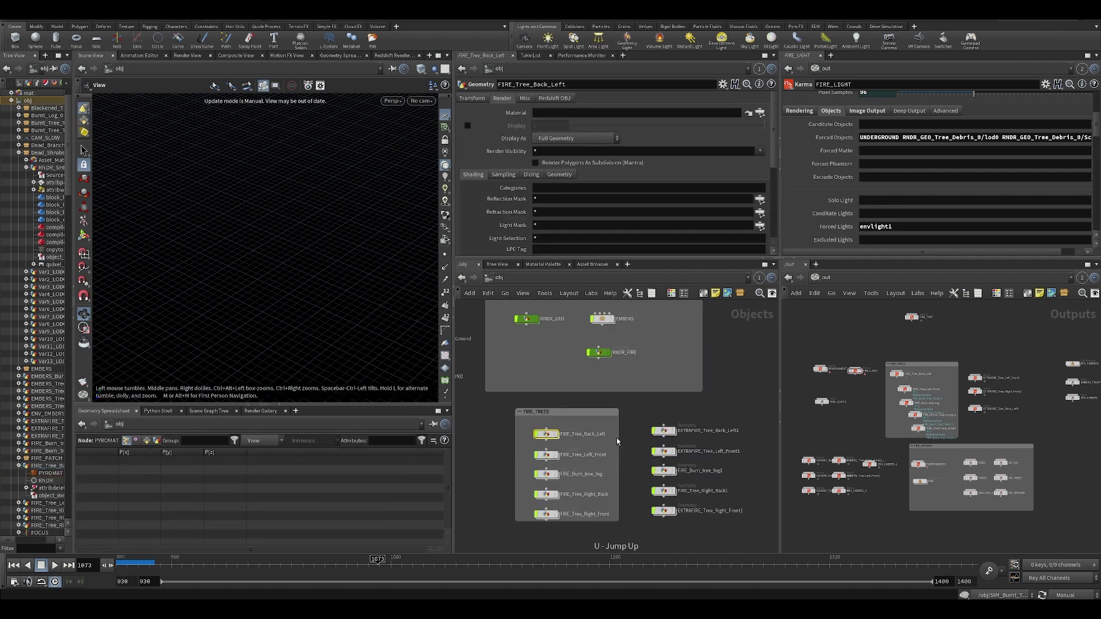
double_click(664, 431)
key("u")
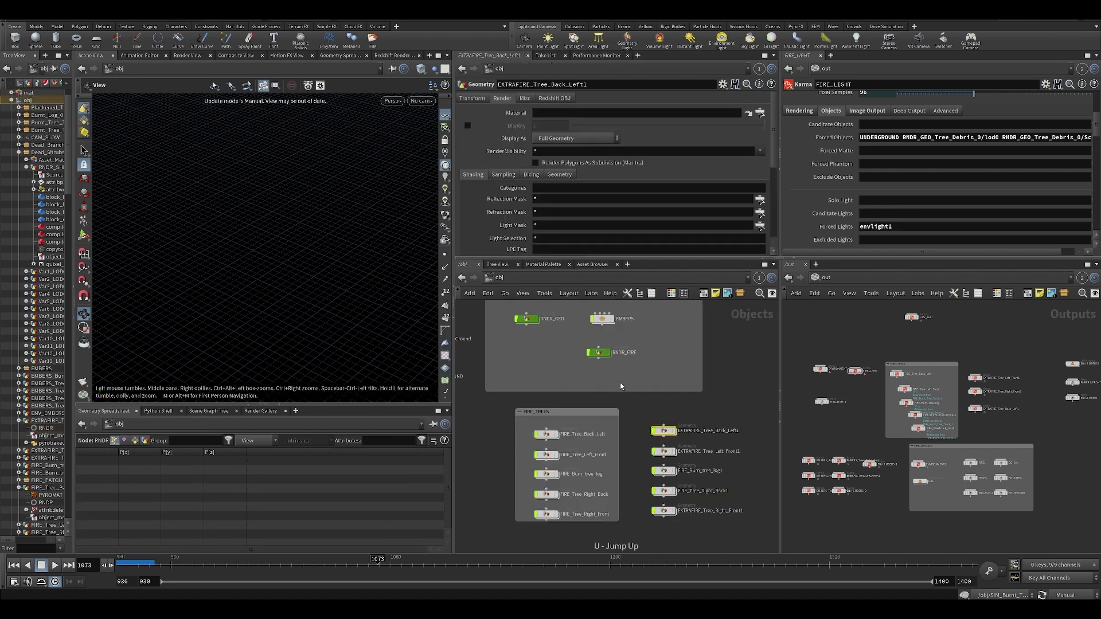
middle_click_drag(747, 406, 510, 401)
double_click(581, 433)
key("u")
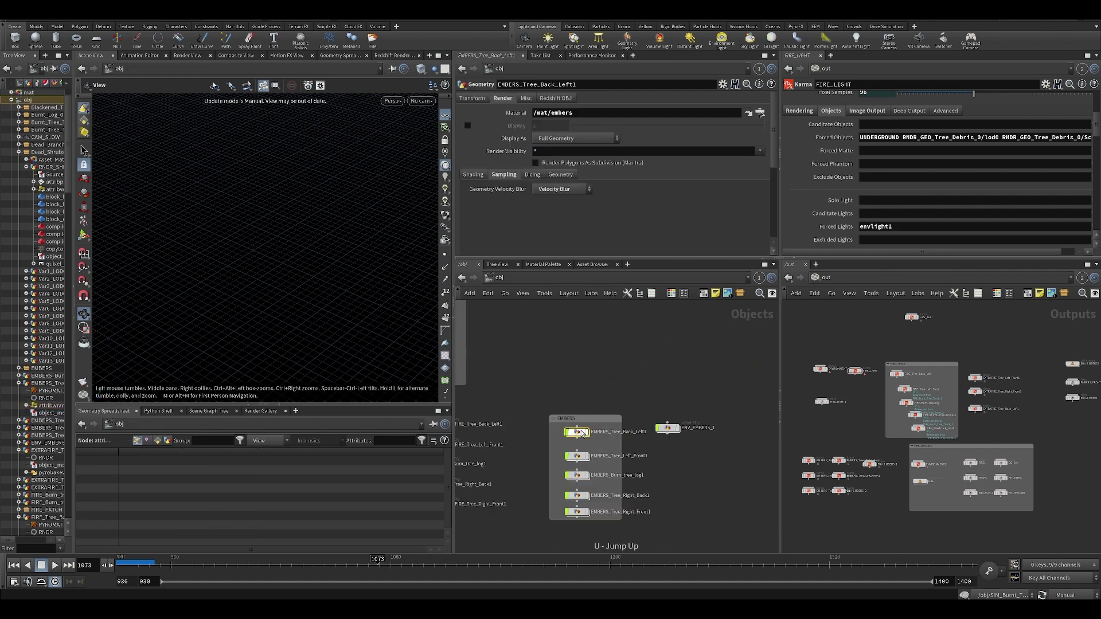
Step: Look over the model, pyro sim and render object groups, and select all the FIRE_TREES objects with the extra fire objects beside them
left_click(677, 448)
scroll(642, 453, "down", 6)
middle_click_drag(609, 401, 633, 491)
scroll(584, 430, "up", 5)
middle_click_drag(682, 413, 627, 336)
middle_click_drag(632, 444, 654, 451)
scroll(600, 361, "up", 4)
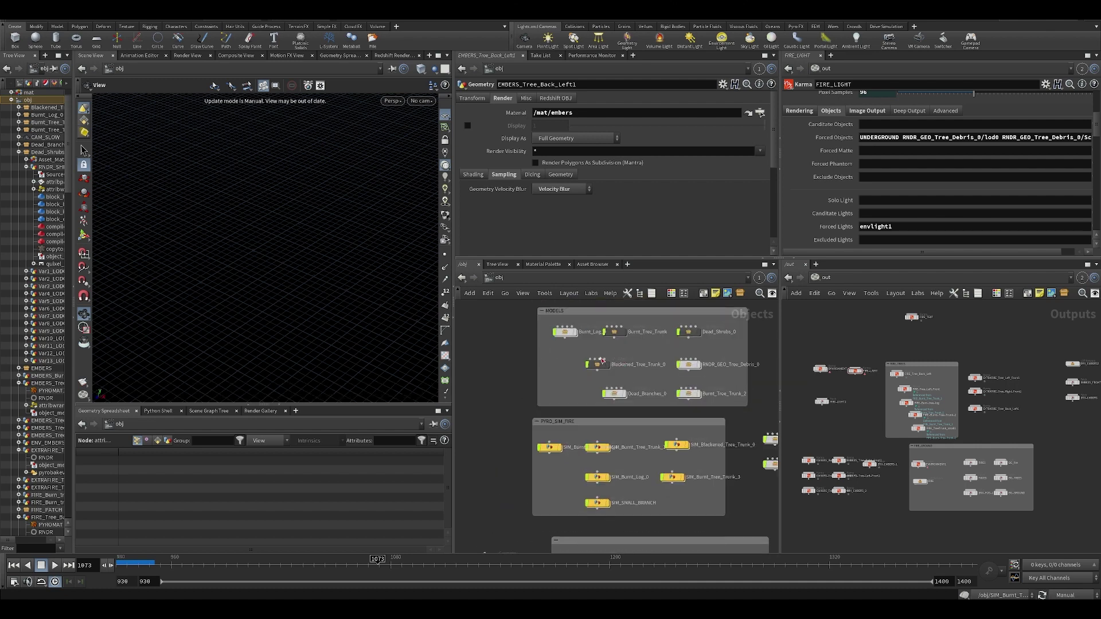
left_click_drag(602, 360, 612, 370)
middle_click_drag(508, 542, 542, 357)
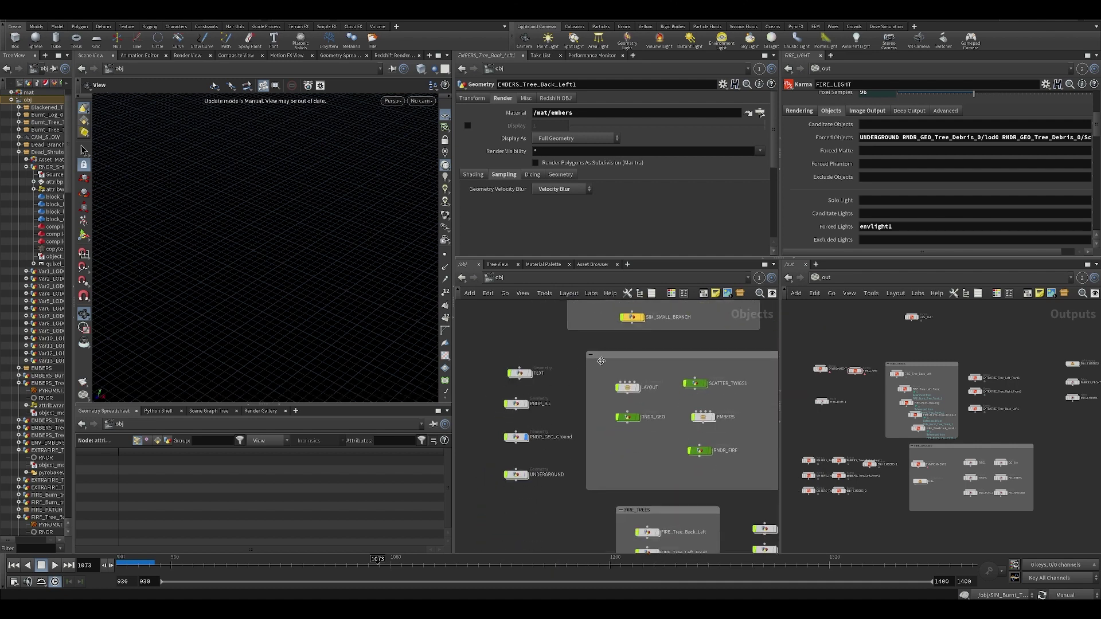
middle_click_drag(647, 515, 561, 391)
left_click_drag(547, 428, 693, 501)
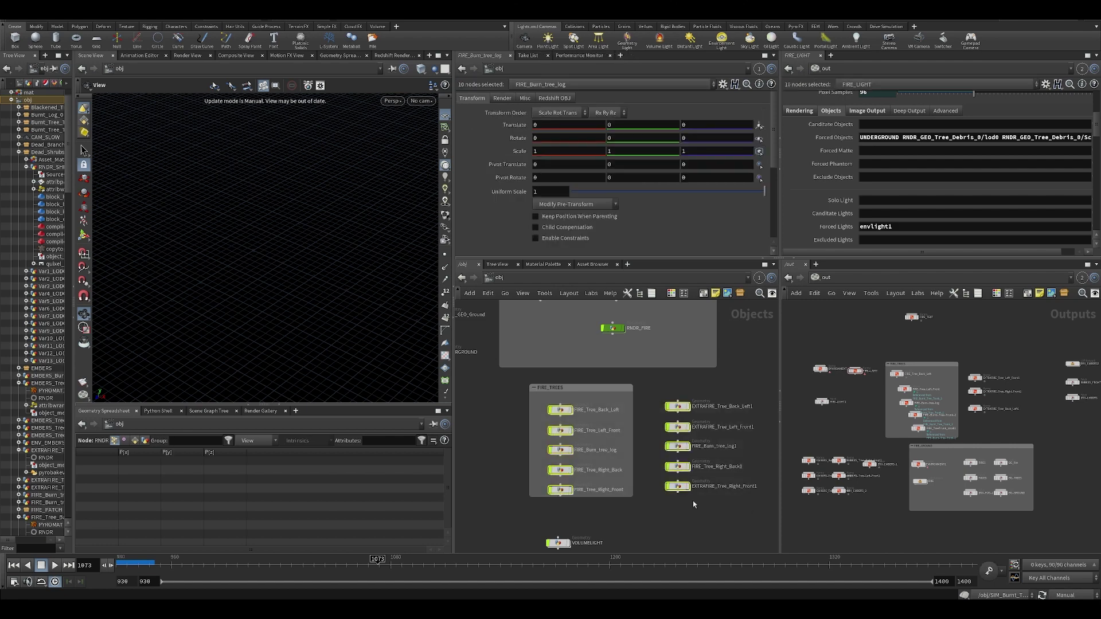
Step: Inspect the light settings of the FIRE_Tree_Back_Left Karma render node in the out context
left_click(903, 377)
middle_click_drag(951, 349, 861, 341)
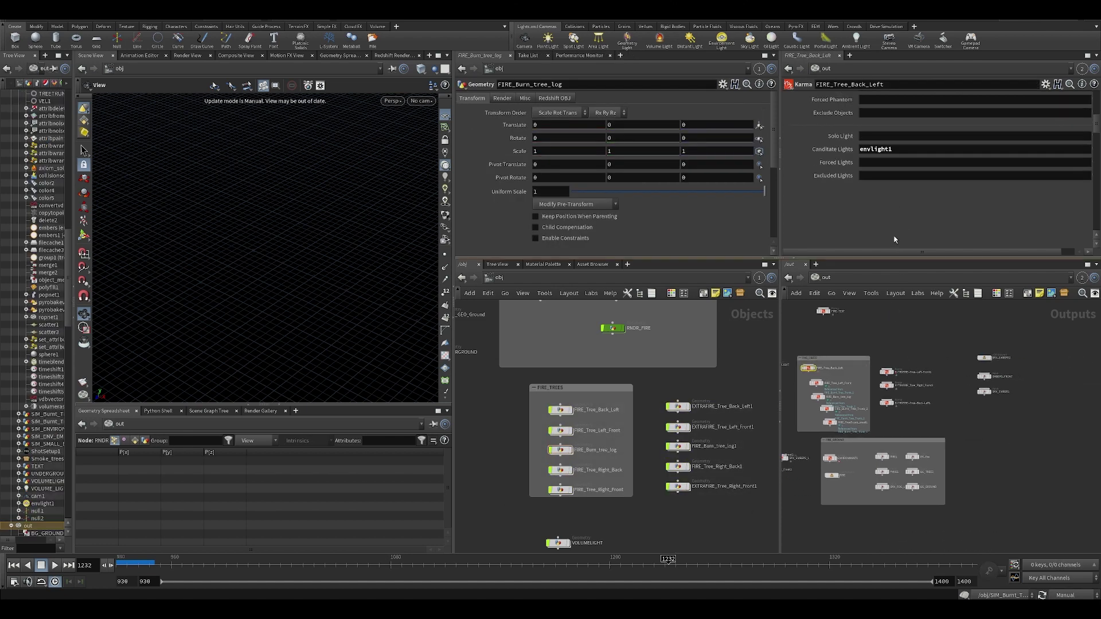
middle_click_drag(909, 425, 1001, 404)
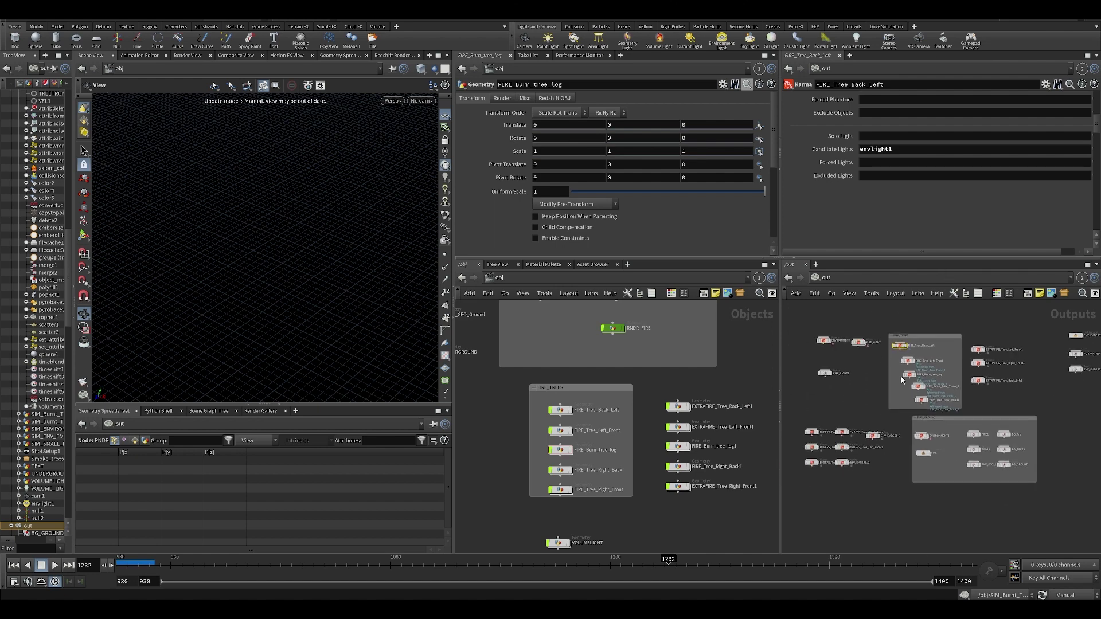
scroll(988, 469, "up", 5)
Step: Look over the instancer setup inside the FIRE LOP network, return to the out context and save the scene
double_click(850, 435)
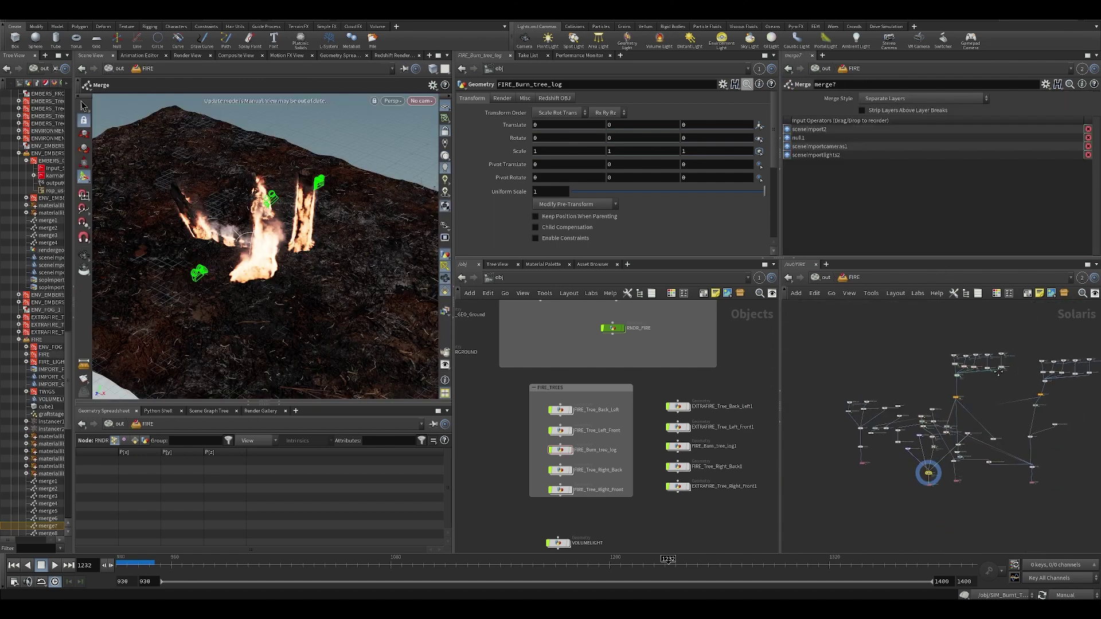
scroll(837, 385, "up", 6)
left_click_drag(932, 423, 1077, 488)
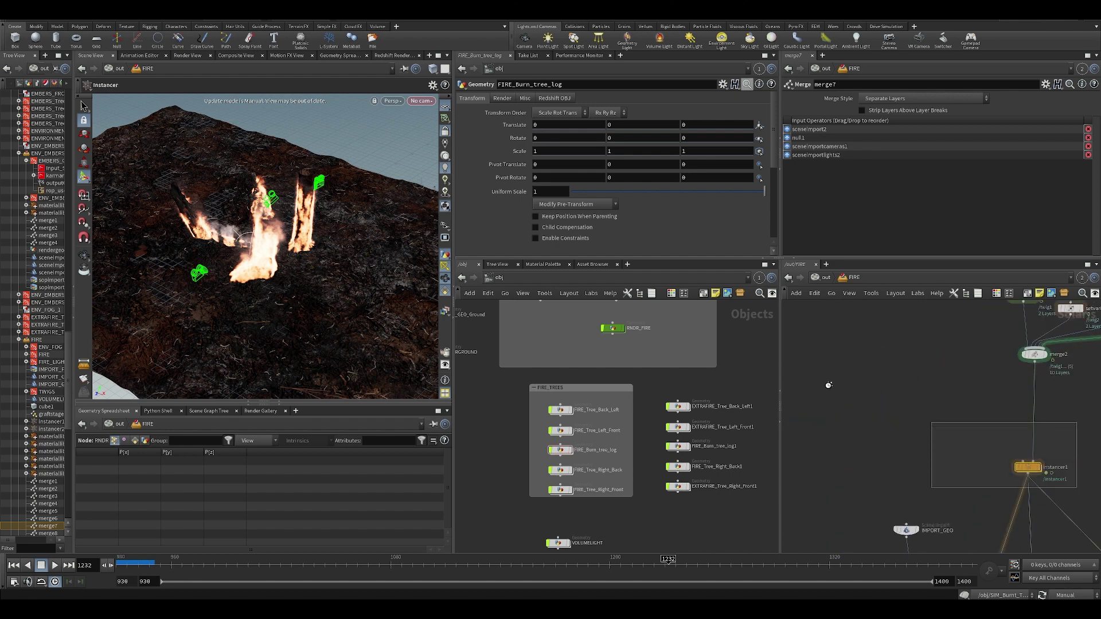
left_click(825, 278)
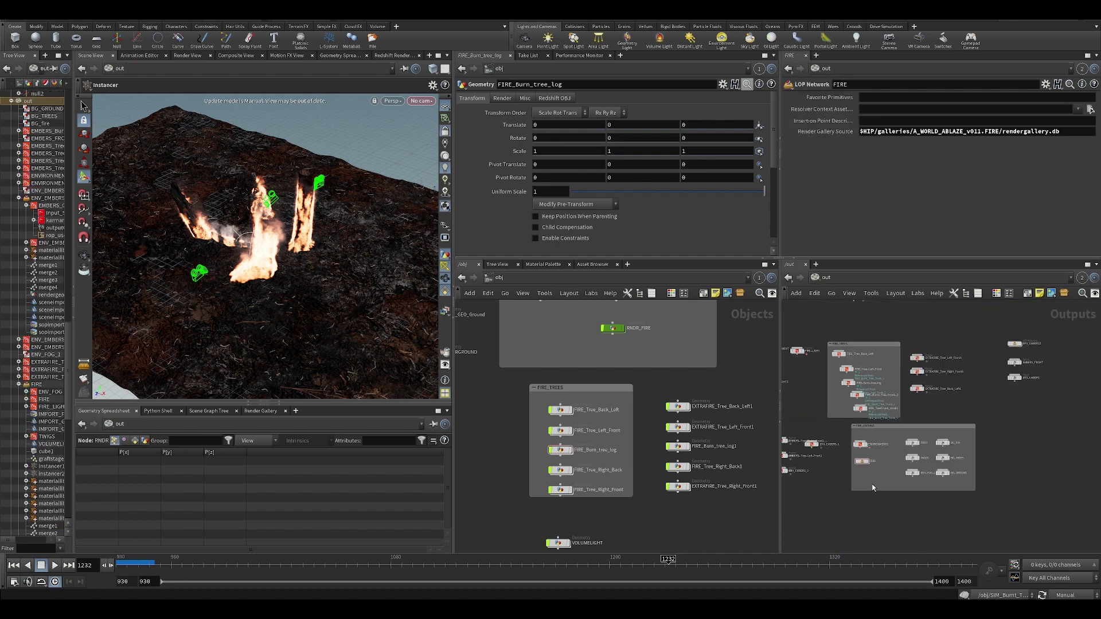
key("ctrl+s")
Step: Browse the old, ENVIRONMENT and ENV_FX subfolders of the project's RENDER/3D folder
mouse_move(471, 609)
left_click_drag(1100, 487, 411, 187)
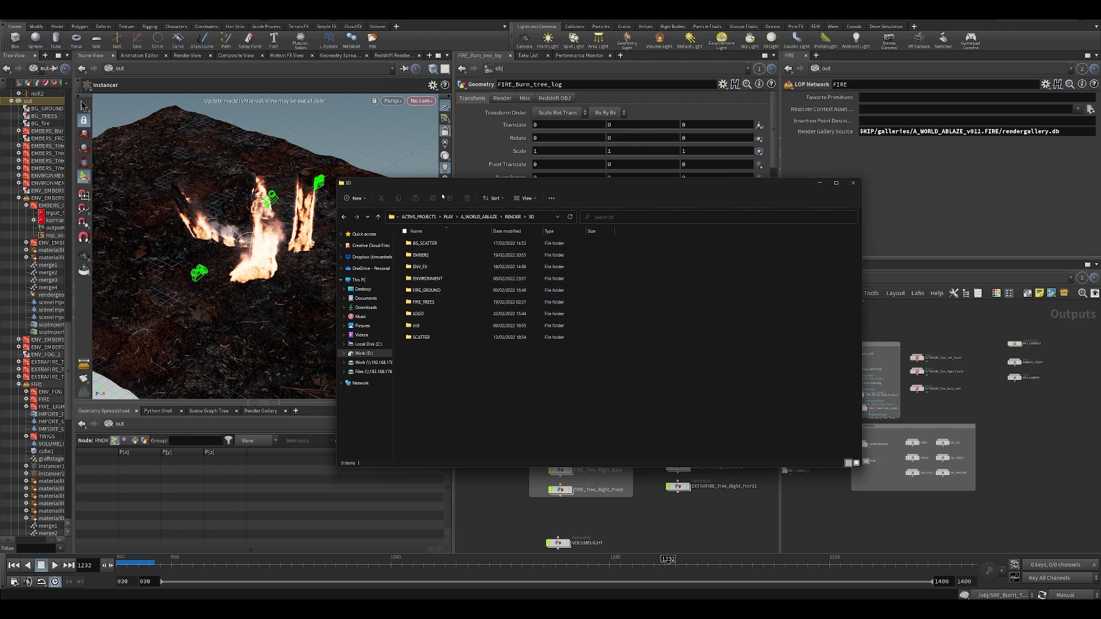
double_click(417, 325)
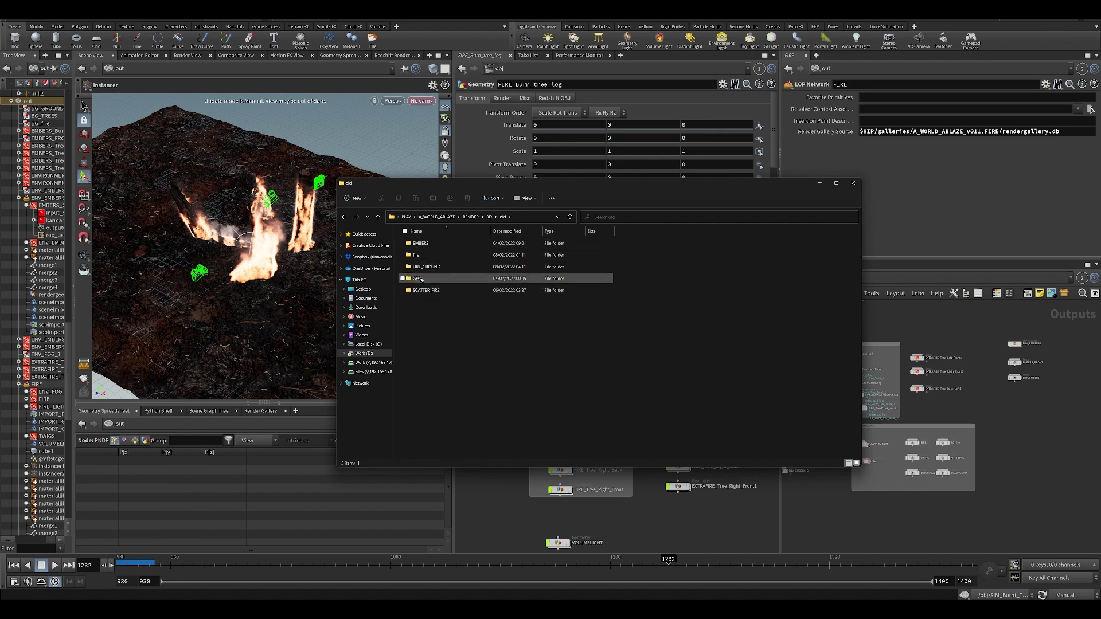
double_click(420, 280)
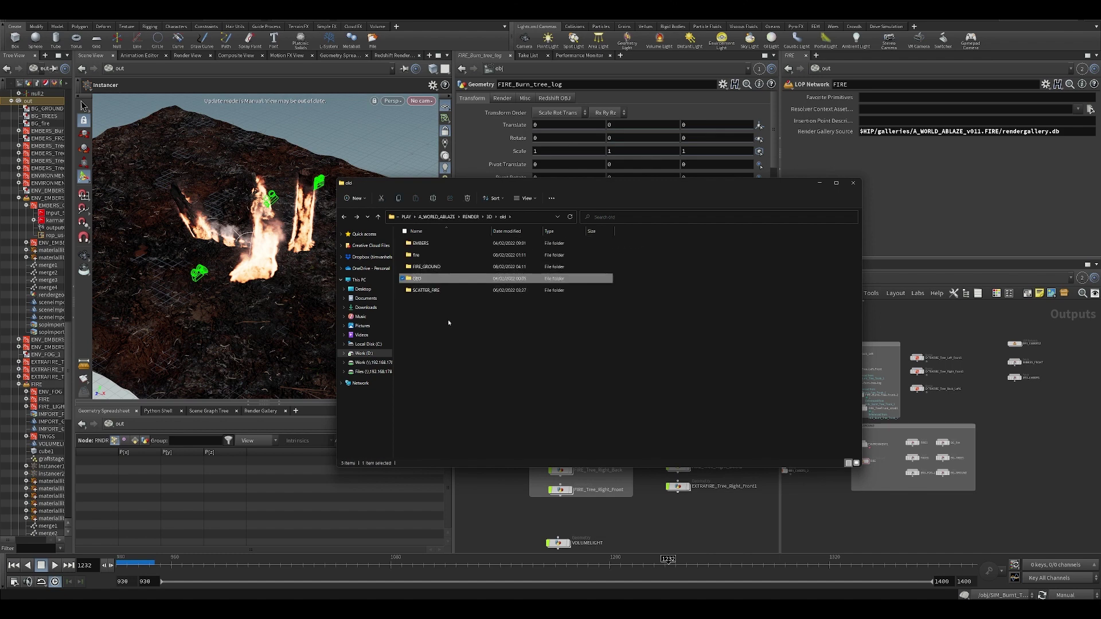
key("alt+Left")
double_click(425, 281)
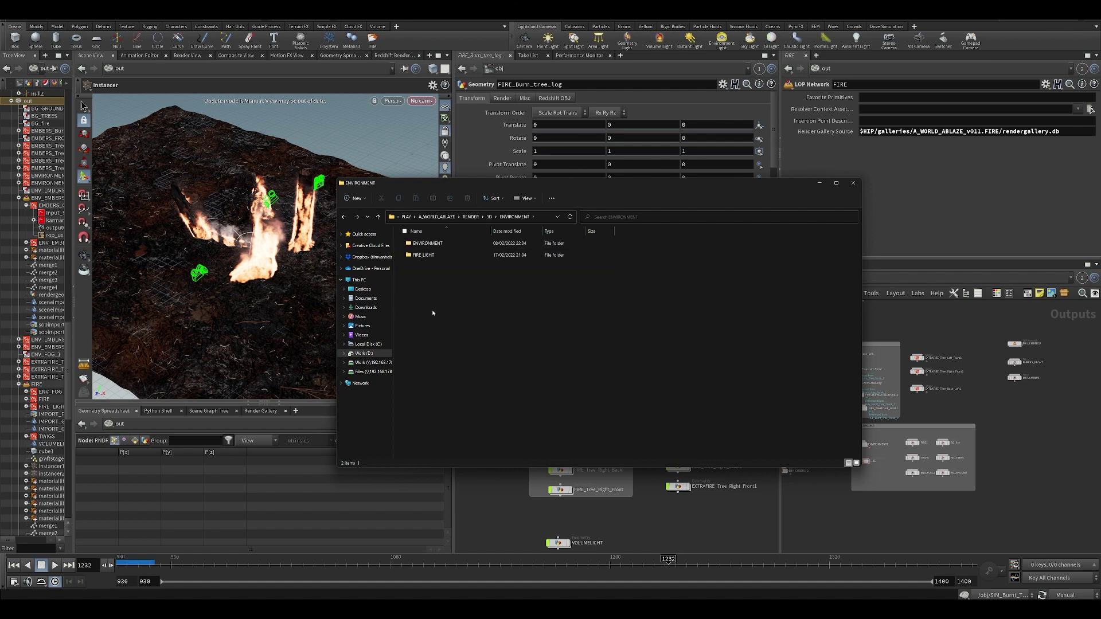
double_click(429, 251)
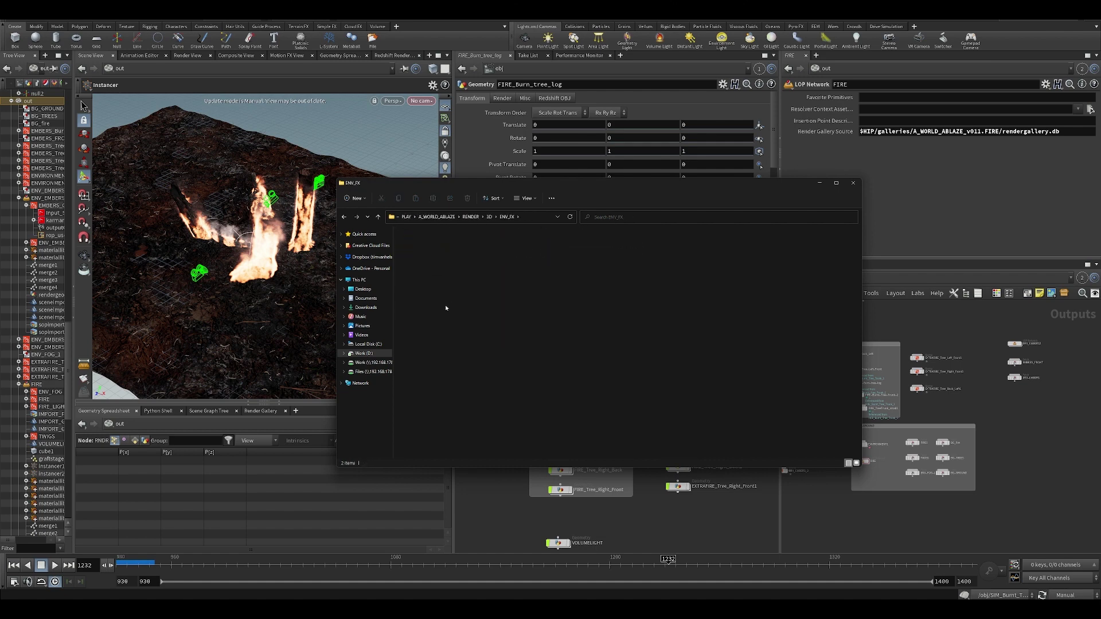
key("alt+Left")
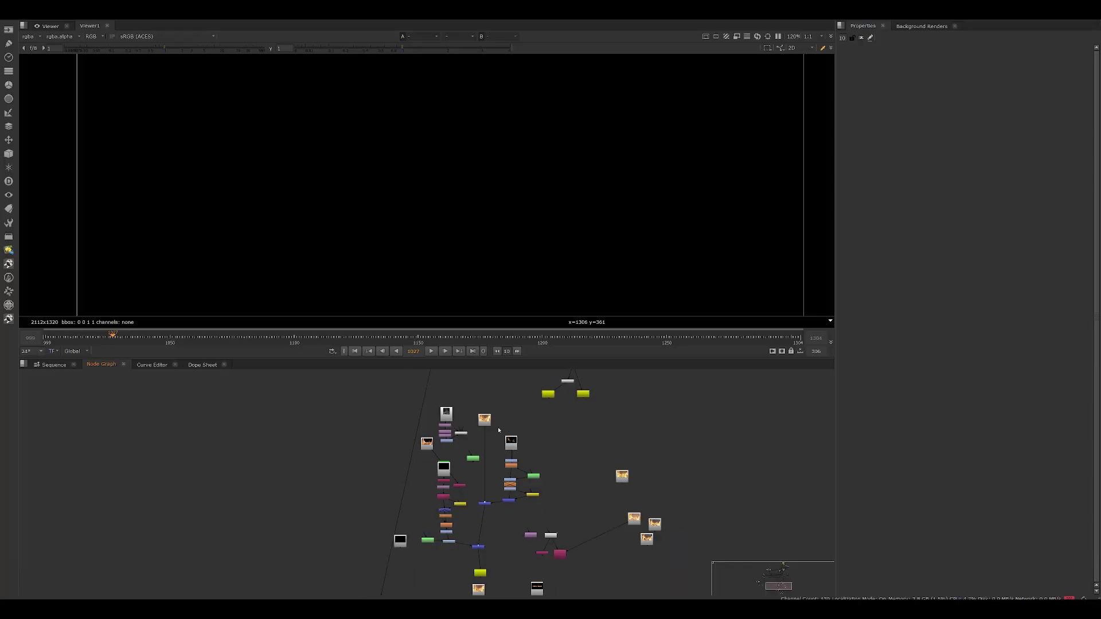
Step: Find the uppermost olive backdrop in the Nuke comp and display its sky image DSC_3550.JPG in the viewer
scroll(474, 465, "up", 5)
scroll(474, 466, "down", 4)
middle_click_drag(461, 411, 485, 528)
scroll(496, 466, "down", 1)
scroll(517, 418, "up", 4)
middle_click_drag(554, 452, 520, 548)
scroll(516, 446, "up", 5)
scroll(517, 446, "up", 3)
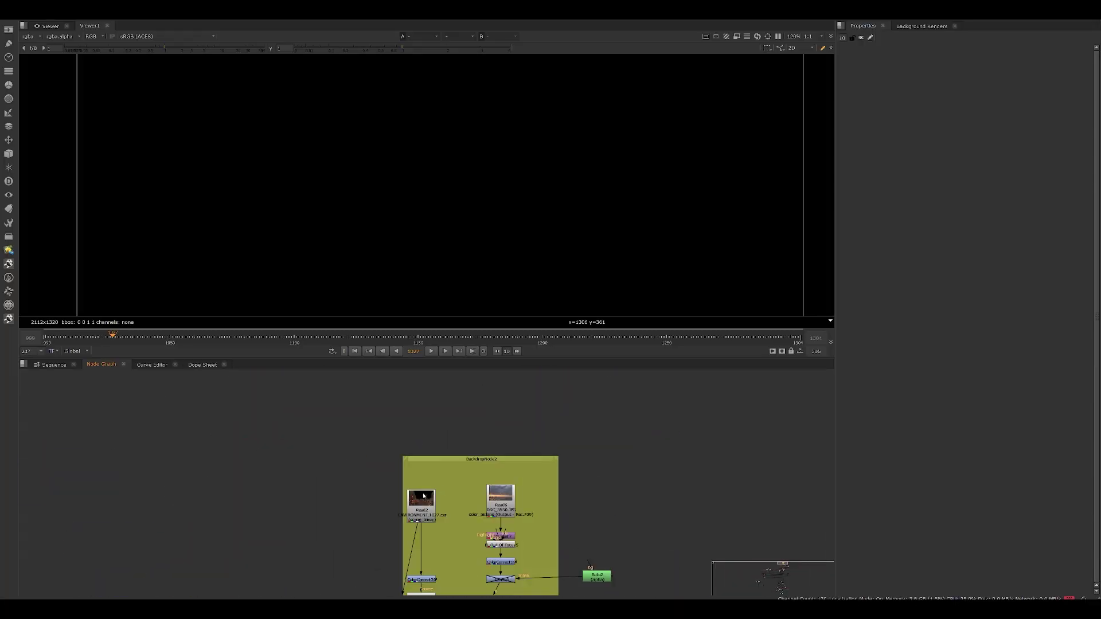
key("1")
left_click(500, 504)
key("1")
Step: Look over the main merge branch of the comp and the olive backdrop holding the group of read nodes
left_click(570, 529)
middle_click_drag(570, 529, 604, 433)
middle_click_drag(604, 573, 628, 287)
scroll(626, 562, "down", 2)
scroll(626, 562, "down", 1)
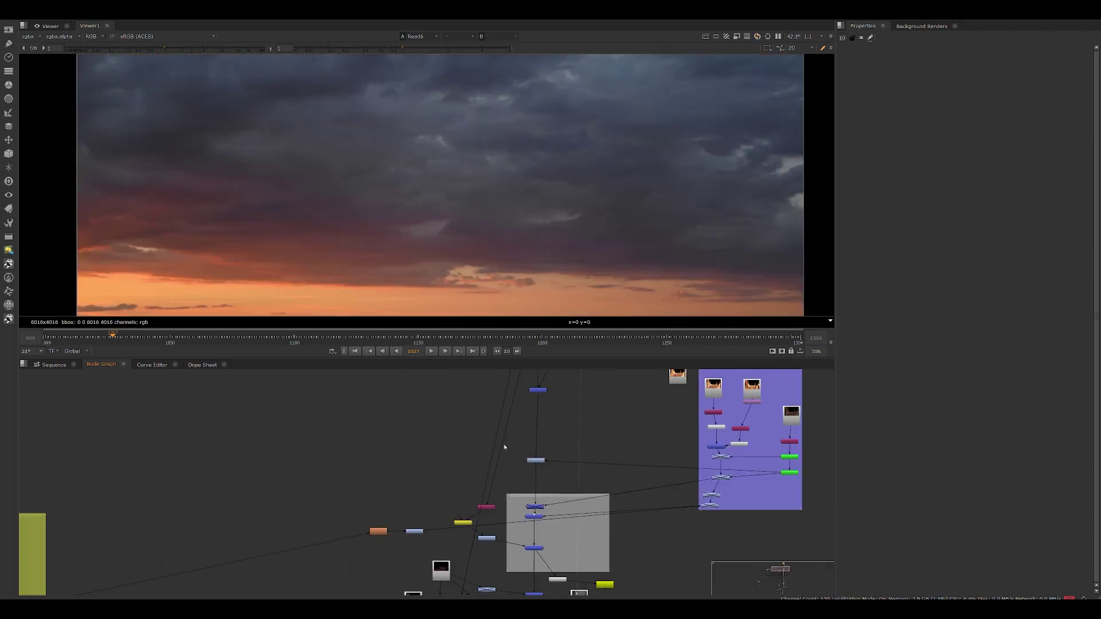
middle_click_drag(345, 478, 693, 397)
scroll(385, 472, "down", 3)
left_click_drag(366, 455, 458, 415)
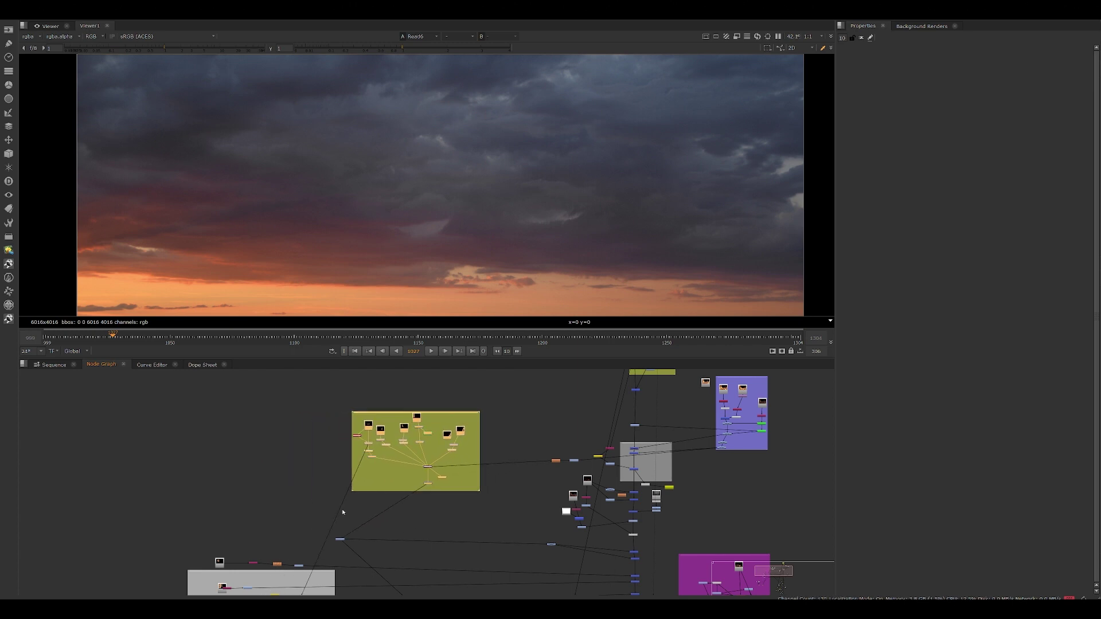
left_click(339, 540)
Step: Display the Read2 ENVIRONMENT render in the viewer and examine its full frame
middle_click_drag(760, 395, 588, 531)
scroll(511, 428, "up", 4)
scroll(472, 450, "up", 3)
middle_click_drag(475, 454, 654, 602)
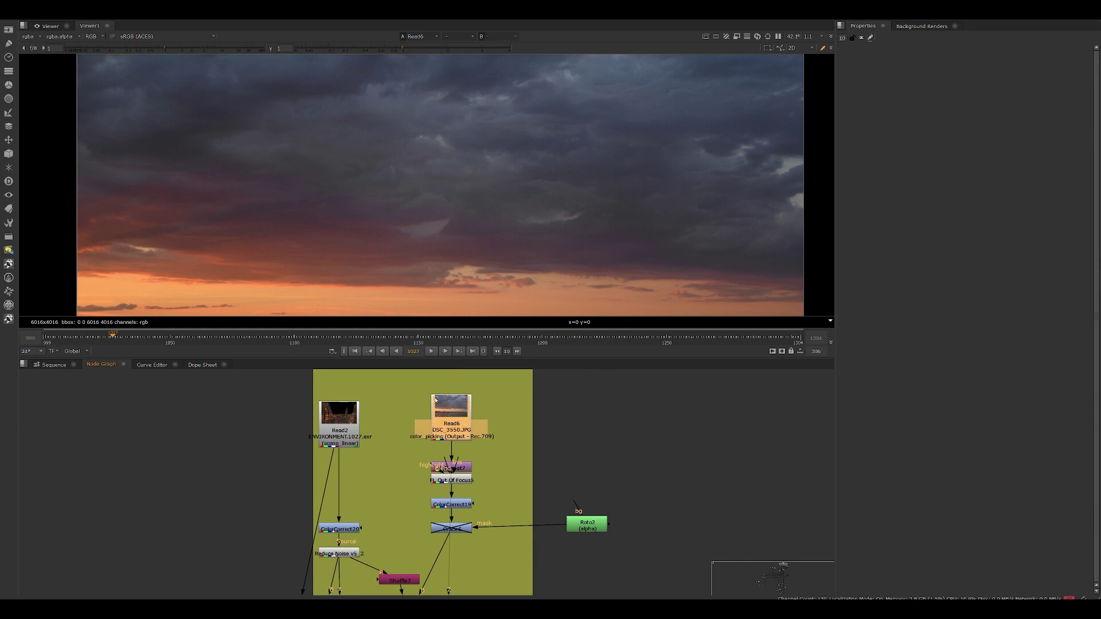
scroll(453, 284, "down", 2)
key("1")
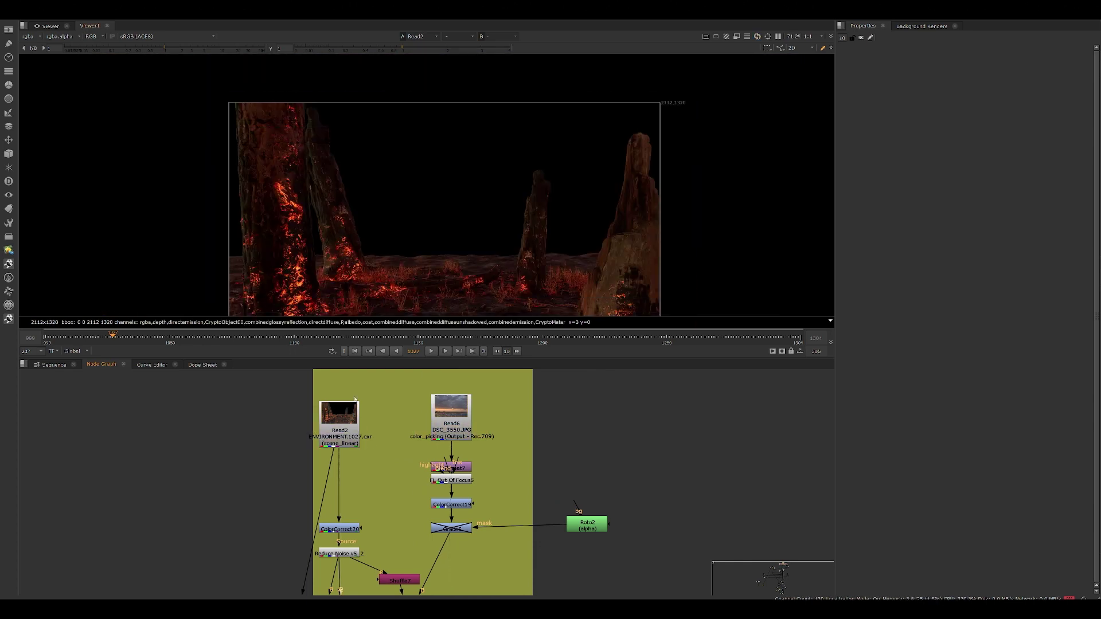
middle_click_drag(425, 250, 395, 154)
scroll(415, 182, "up", 4)
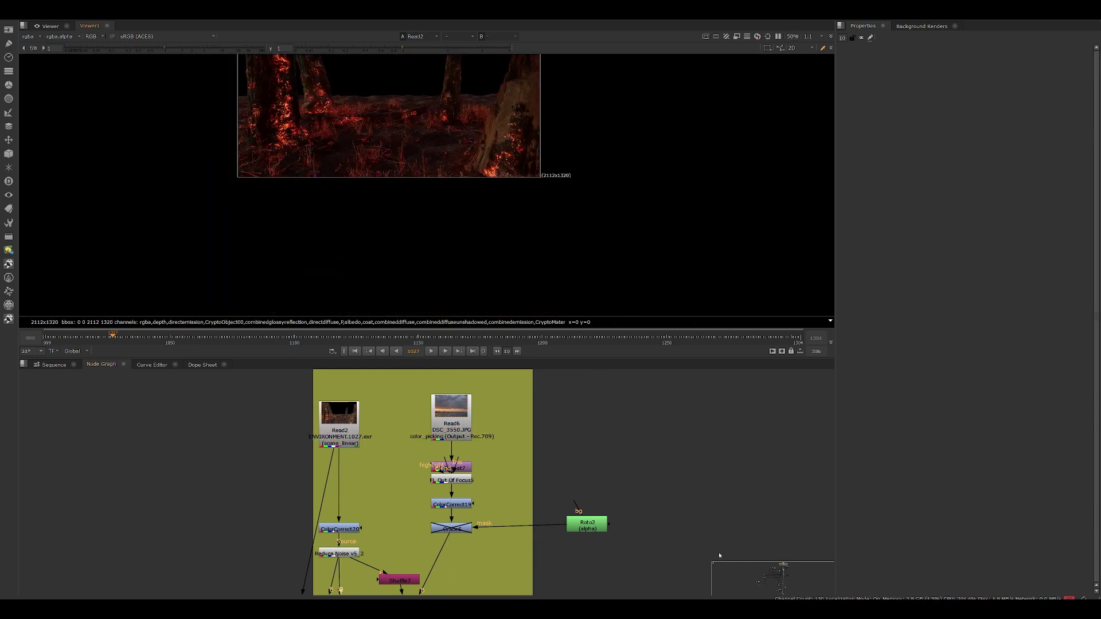
Step: Switch to Houdini to look over the render nodes and FIRE_TREES objects, and return to the Nuke comp
mouse_move(546, 598)
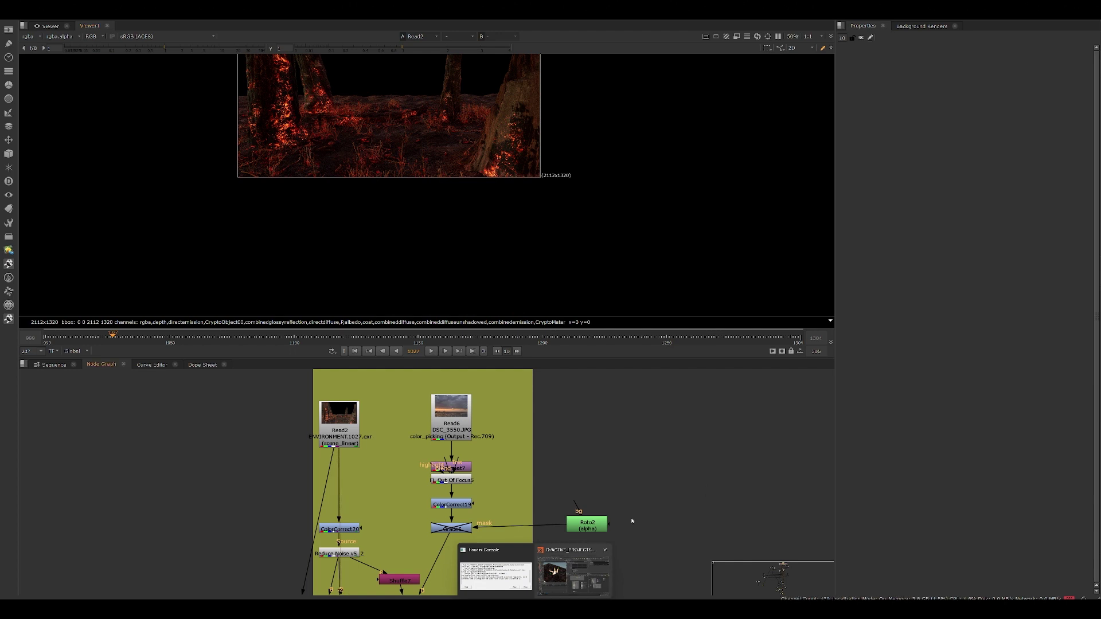
middle_click_drag(423, 195, 454, 283)
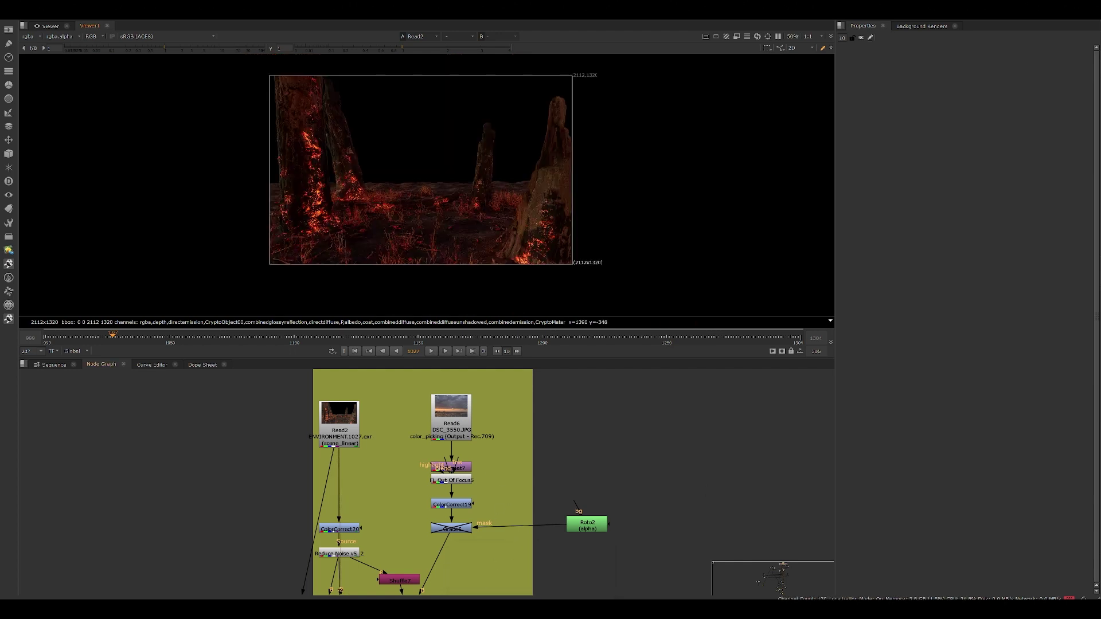
mouse_move(536, 605)
left_click(574, 574)
middle_click_drag(879, 472, 924, 472)
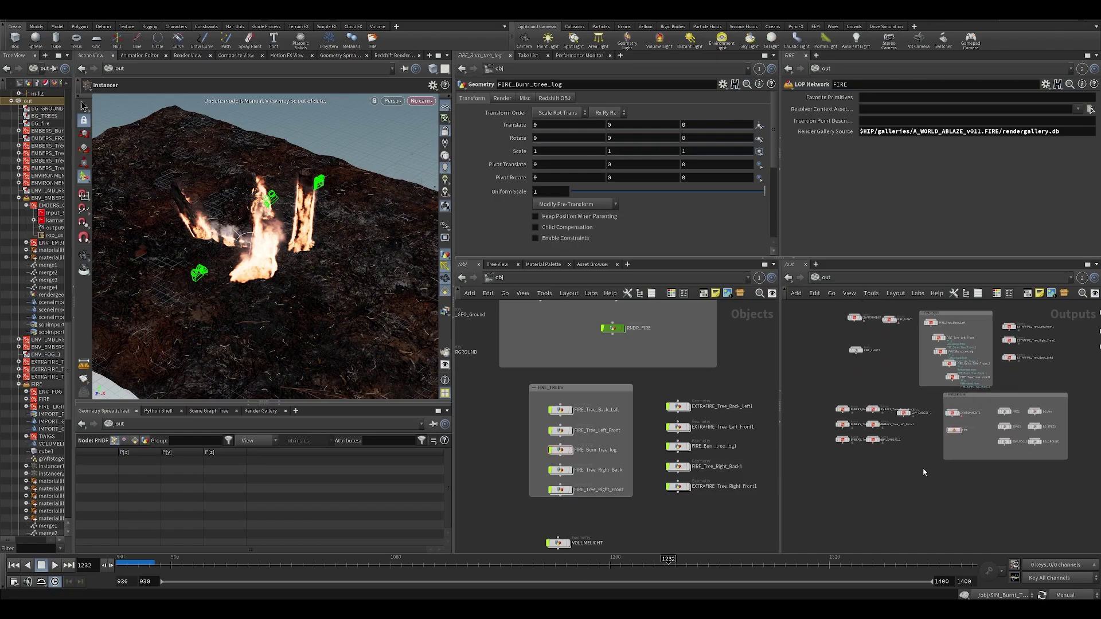
middle_click(679, 486)
middle_click_drag(659, 514, 601, 525)
mouse_move(579, 605)
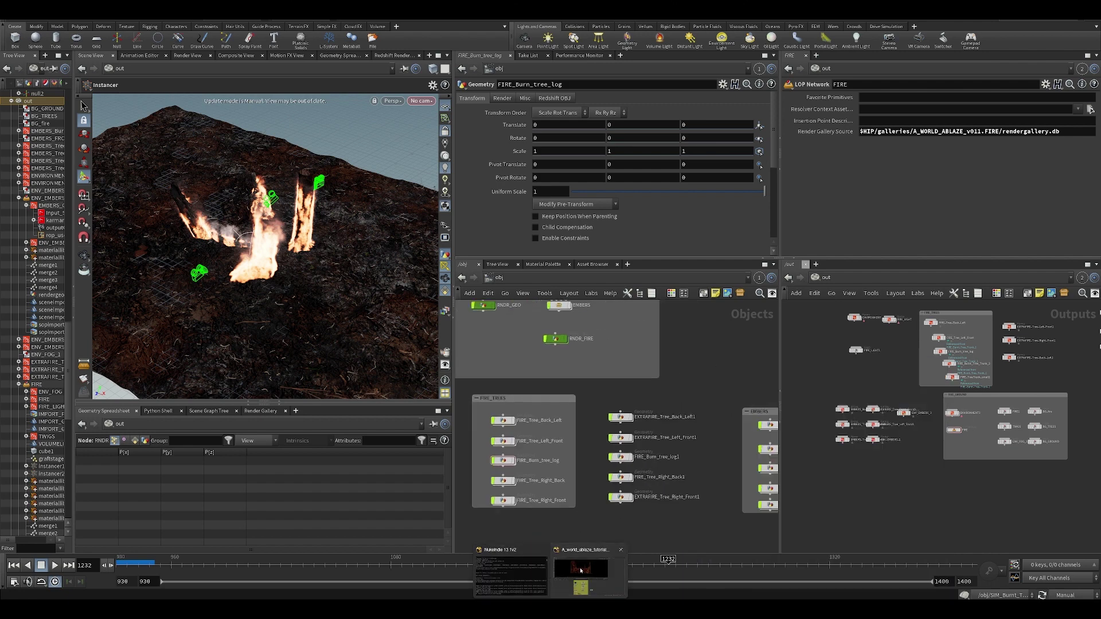
left_click(580, 575)
Step: Delete the unconnected fire light Read node beside the violet backdrop
middle_click_drag(629, 488, 590, 311)
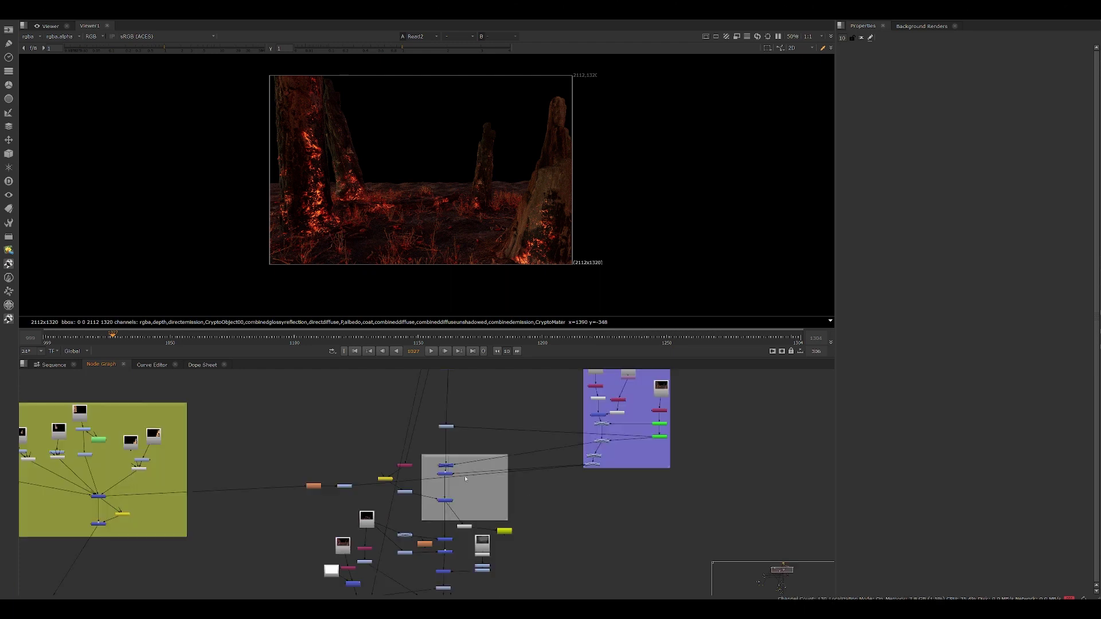
middle_click_drag(528, 399, 526, 497)
scroll(526, 496, "up", 1)
scroll(568, 484, "up", 2)
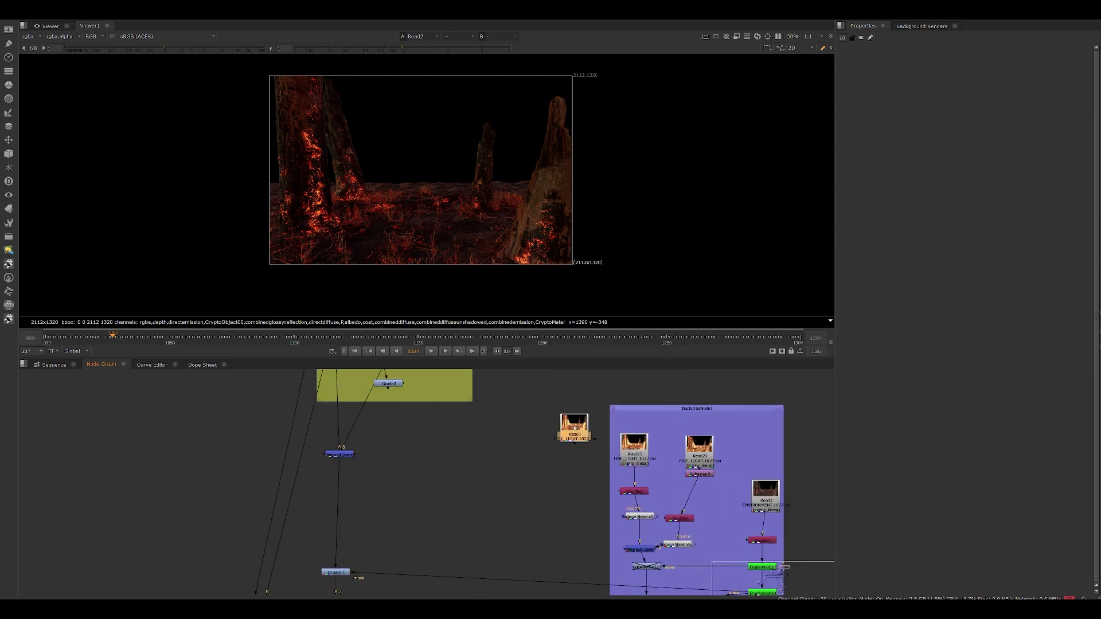
middle_click_drag(547, 448, 465, 554)
key("Delete")
scroll(485, 465, "down", 2)
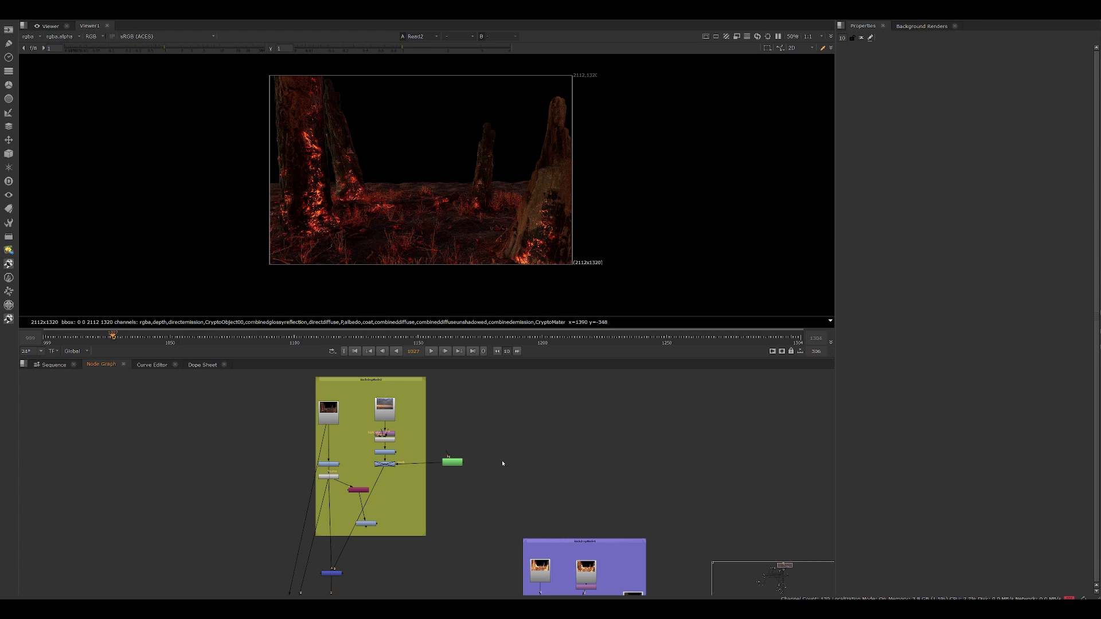
Step: Select the Read2 ENVIRONMENT node in the uppermost olive backdrop
scroll(427, 428, "up", 2)
scroll(504, 469, "up", 3)
middle_click_drag(426, 431, 648, 488)
scroll(589, 483, "down", 3)
left_click_drag(453, 469, 456, 465)
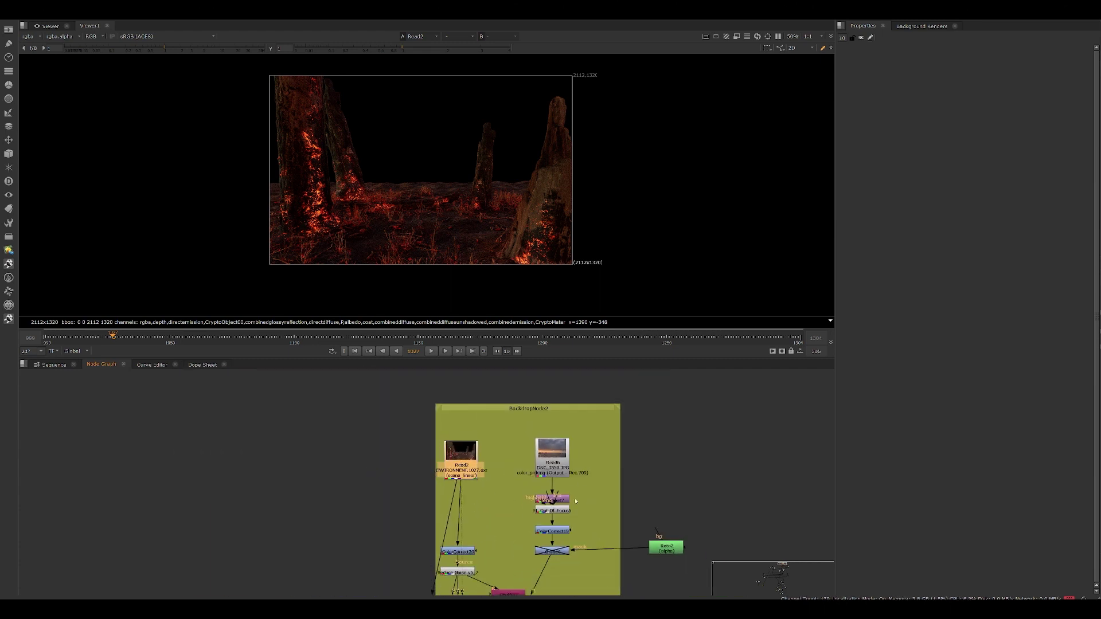
Step: Look over the comp's grey, teal, purple, olive and violet backdrops and their links to the main merge branch
scroll(596, 534, "down", 4)
middle_click_drag(388, 542, 328, 376)
scroll(328, 376, "down", 1)
middle_click_drag(478, 475, 497, 381)
middle_click_drag(297, 507, 671, 359)
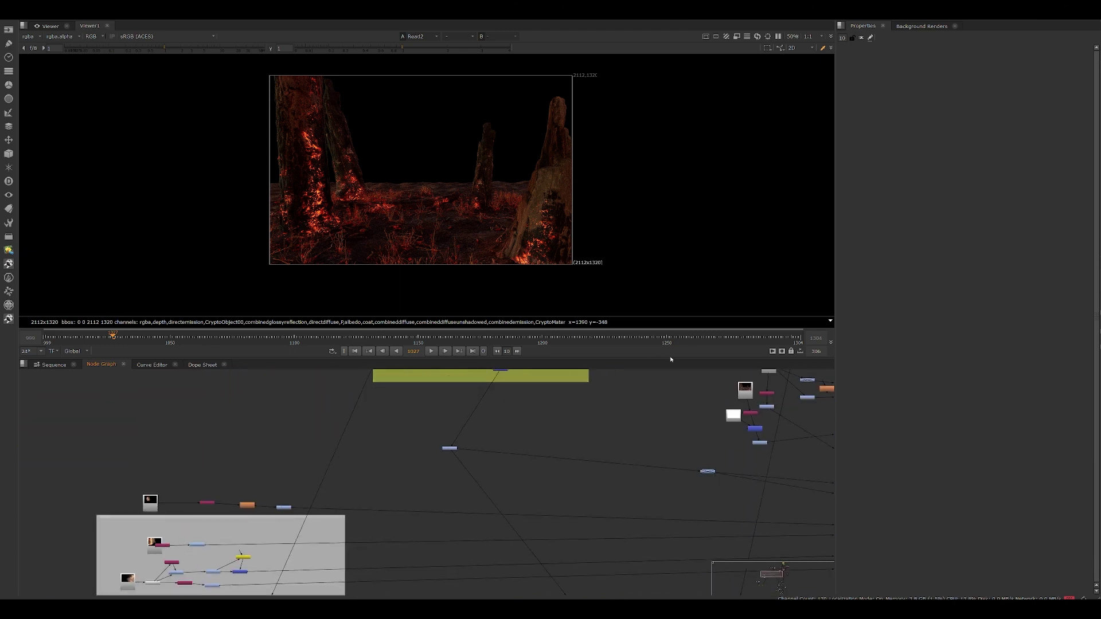
middle_click_drag(554, 586, 508, 481)
middle_click_drag(279, 591, 673, 344)
middle_click_drag(425, 549, 469, 536)
middle_click_drag(489, 389, 575, 524)
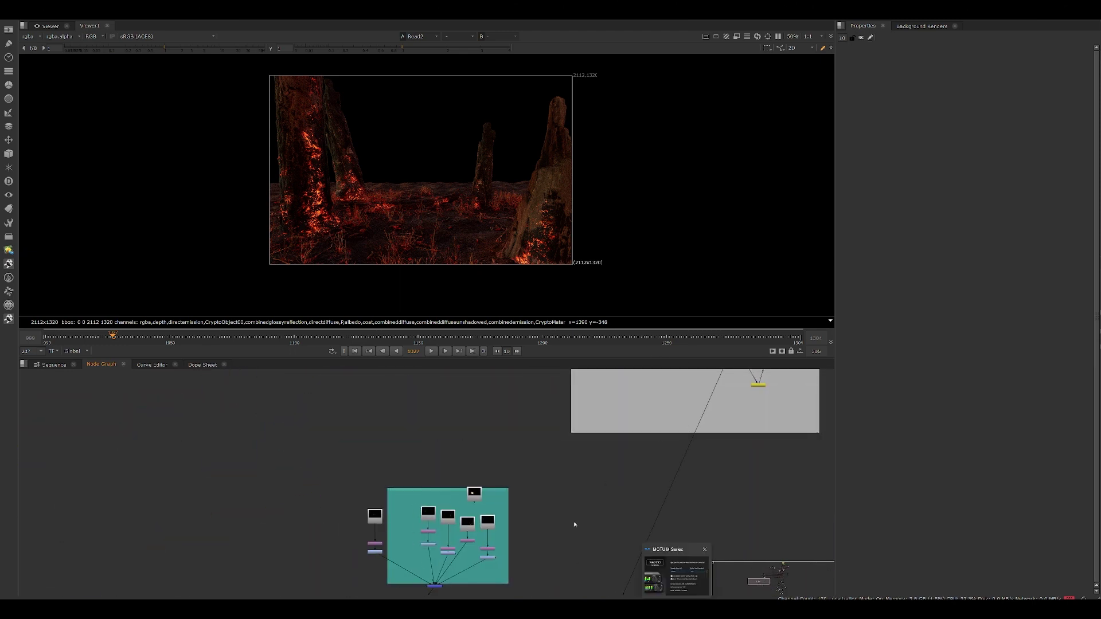
middle_click_drag(769, 513, 442, 494)
middle_click_drag(619, 486, 464, 572)
scroll(464, 569, "down", 5)
scroll(692, 429, "up", 4)
middle_click_drag(692, 430, 549, 480)
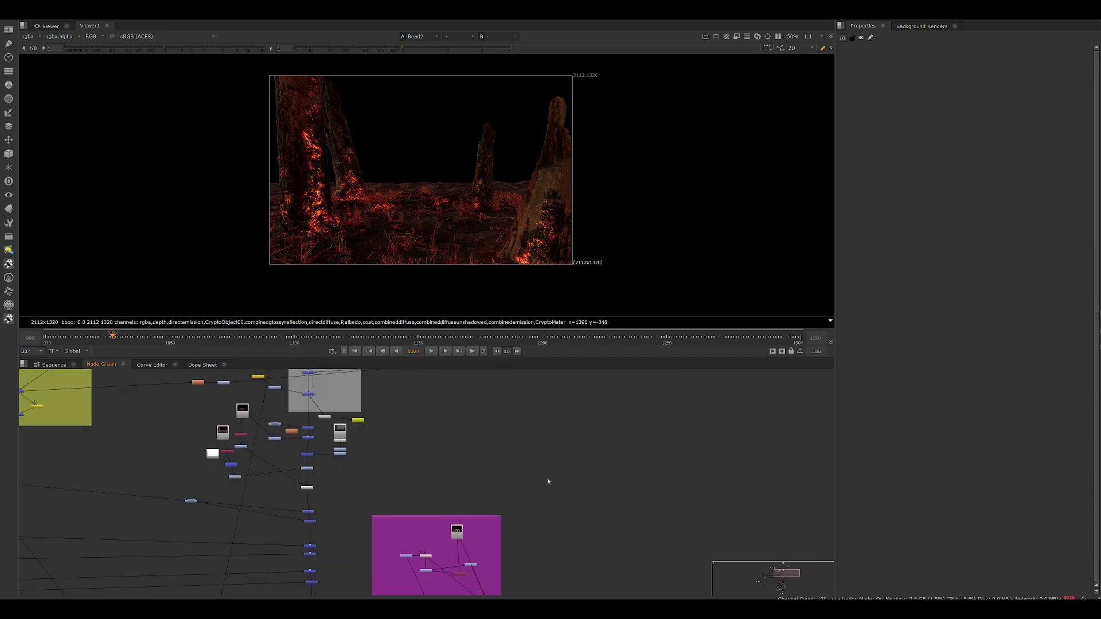
middle_click_drag(316, 431, 602, 473)
middle_click_drag(715, 433, 550, 546)
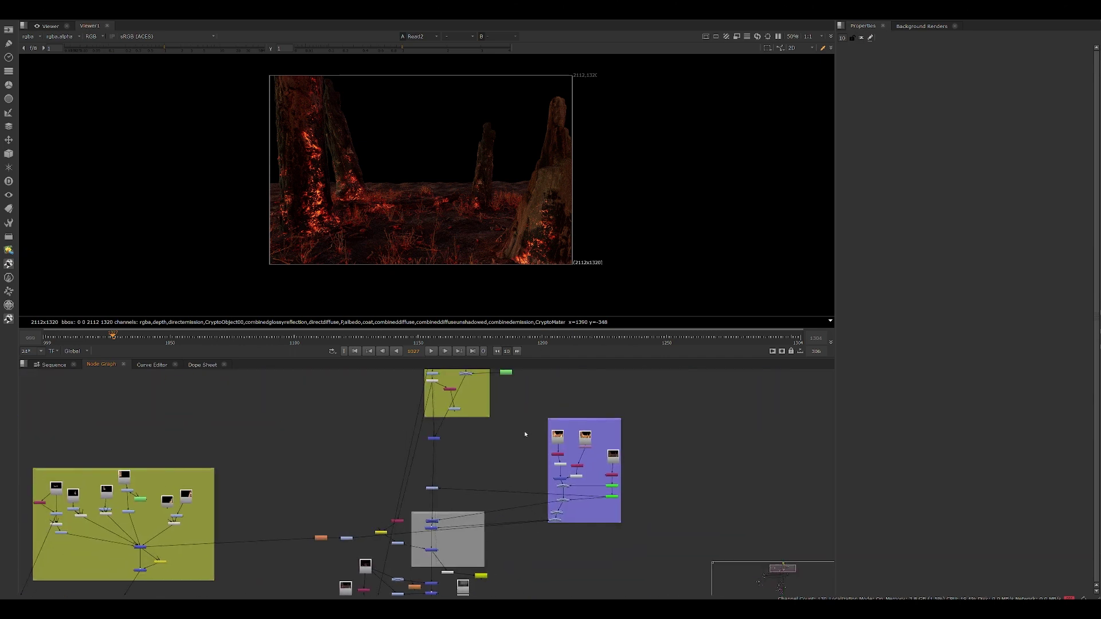
Step: Delete the Shuffle node fed by the ENVIRONMENT branch and the node connected below it in the uppermost olive backdrop
scroll(525, 434, "up", 5)
middle_click_drag(538, 408, 617, 500)
middle_click_drag(497, 432, 511, 522)
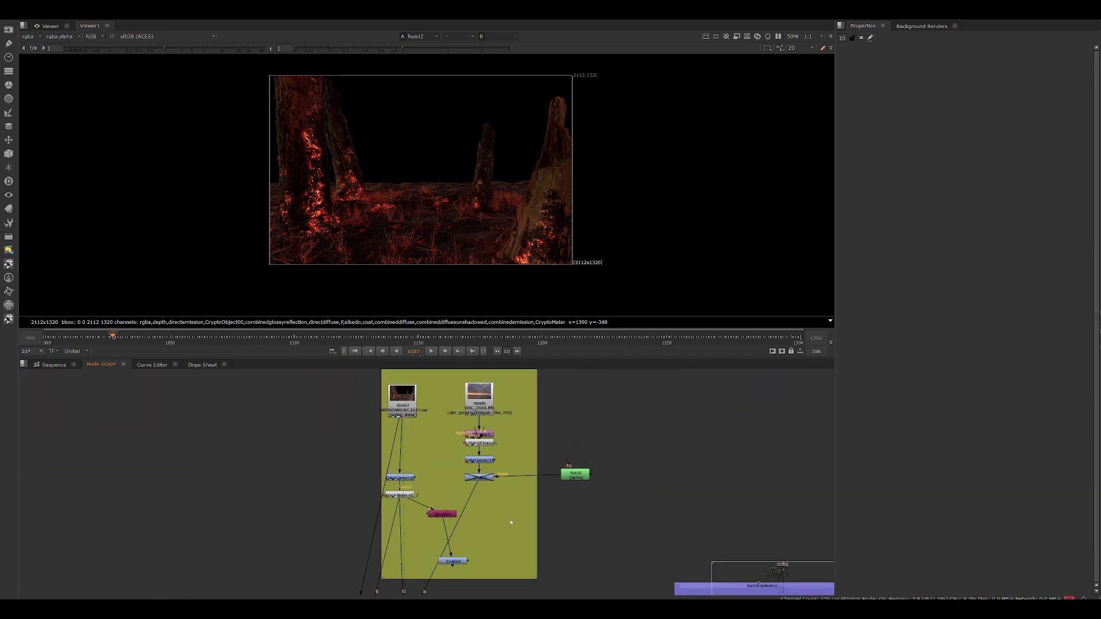
left_click_drag(428, 480, 479, 593)
key("Delete")
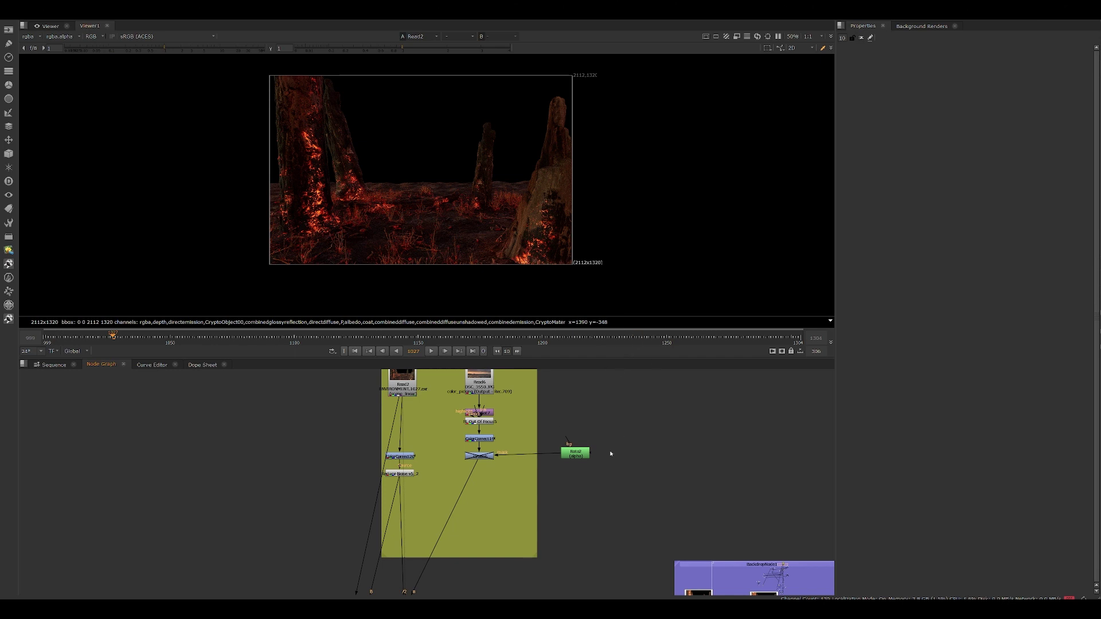
scroll(604, 514, "down", 10)
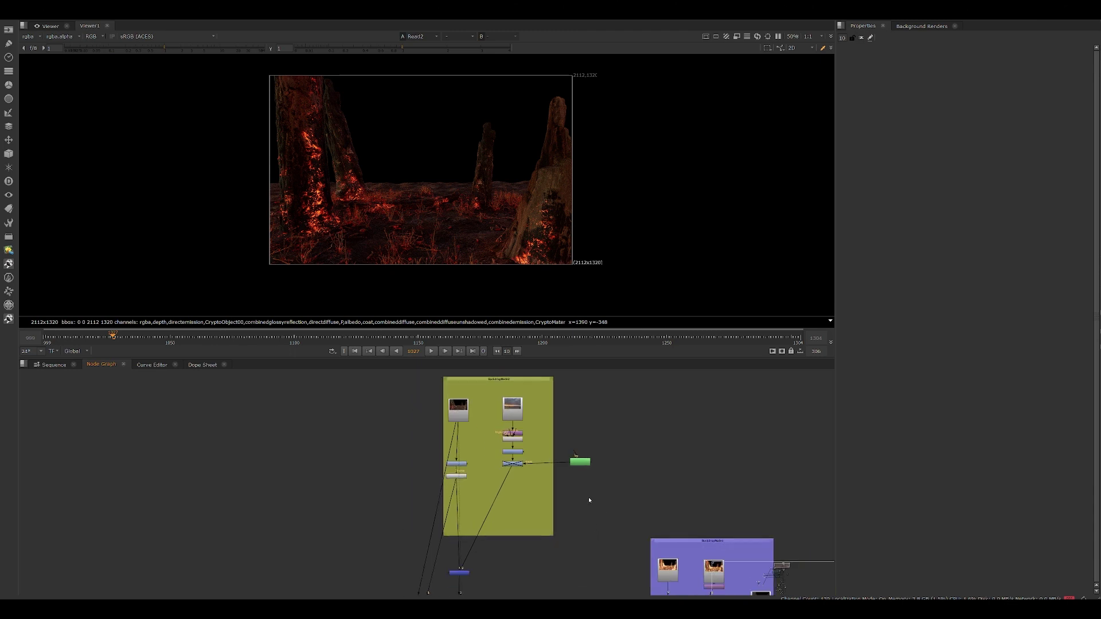
Step: Delete the loose cluster of unused nodes wired to one of the separate fire Read nodes near the comp's lower end
scroll(553, 470, "up", 10)
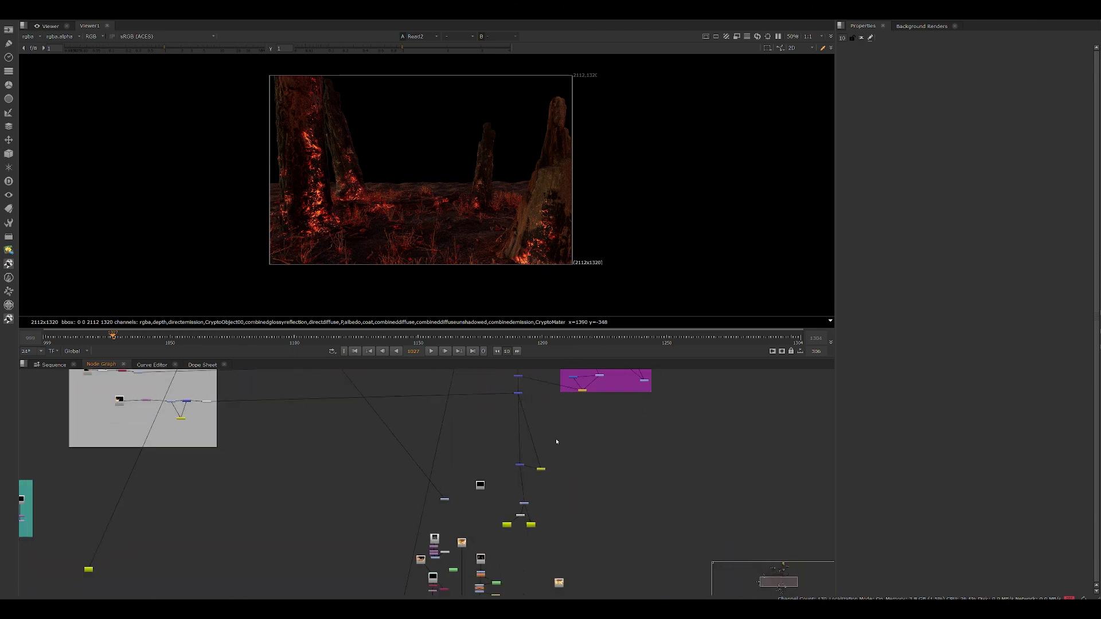
scroll(550, 453, "down", 8)
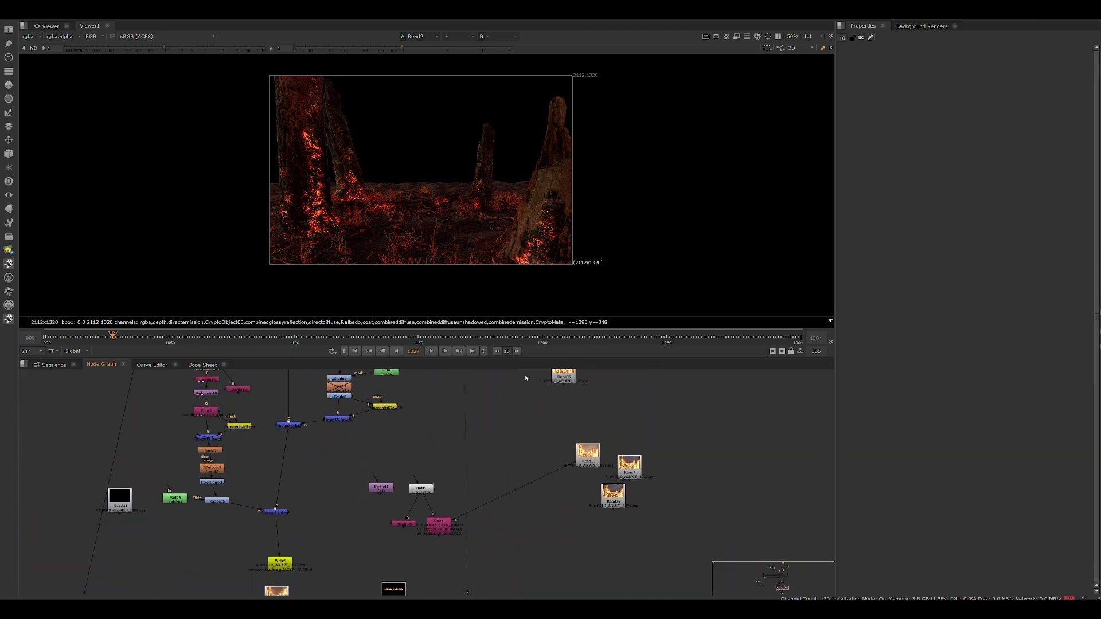
left_click_drag(360, 470, 449, 532)
key("Delete")
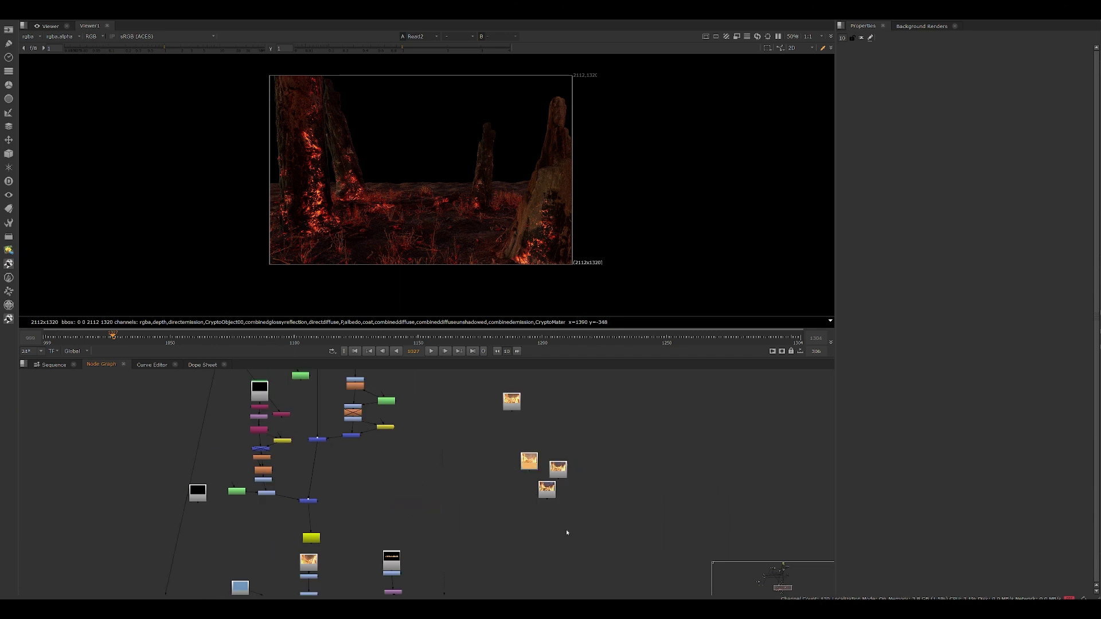
Step: Delete the remaining loose fire Read nodes beside the main branch near the comp's lower end
left_click_drag(598, 547, 470, 392)
key("Delete")
middle_click_drag(493, 475, 497, 393)
middle_click_drag(510, 578, 578, 455)
scroll(578, 456, "down", 5)
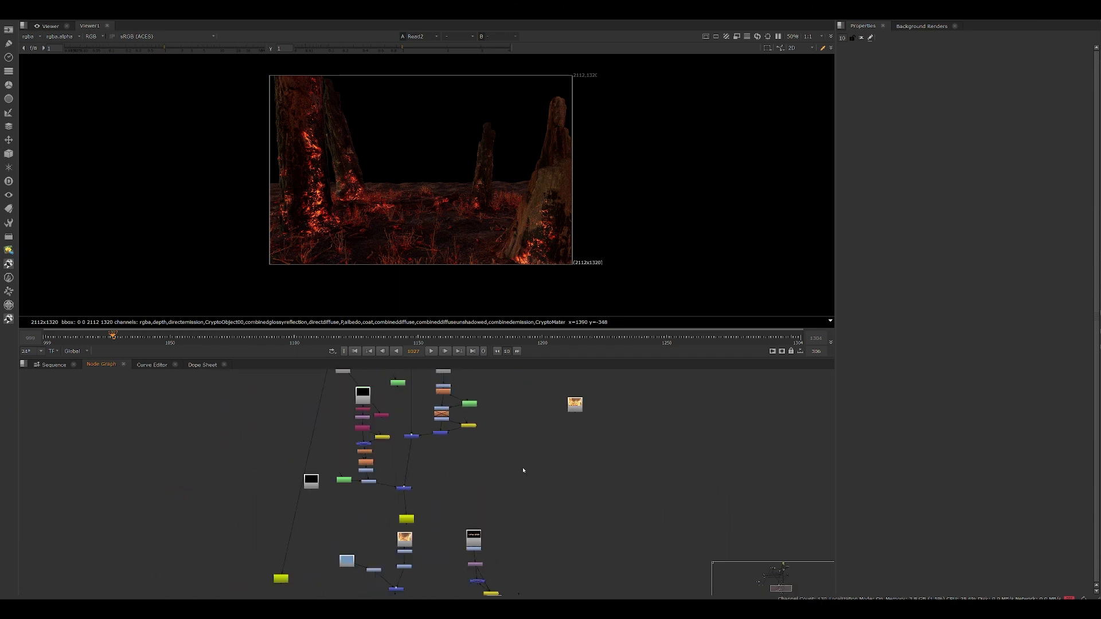
left_click_drag(595, 438, 522, 497)
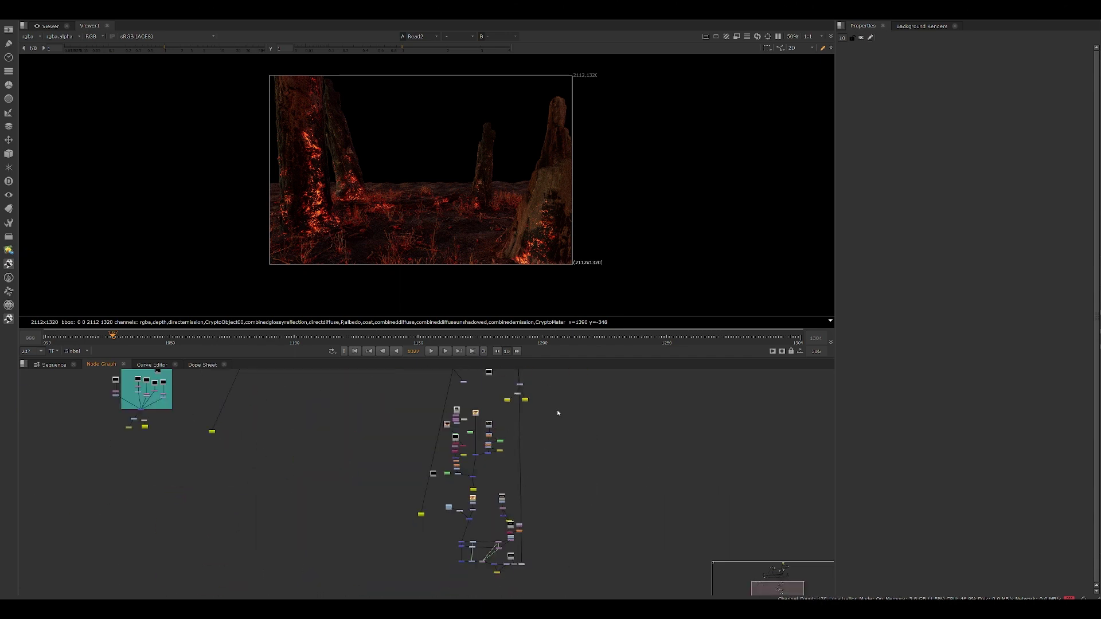
Step: Review the comp from its lower branch up to the uppermost olive backdrop and the neighbouring olive, grey and violet backdrops
middle_click_drag(559, 413, 558, 505)
scroll(539, 420, "up", 4)
middle_click_drag(538, 388, 543, 568)
scroll(532, 502, "down", 5)
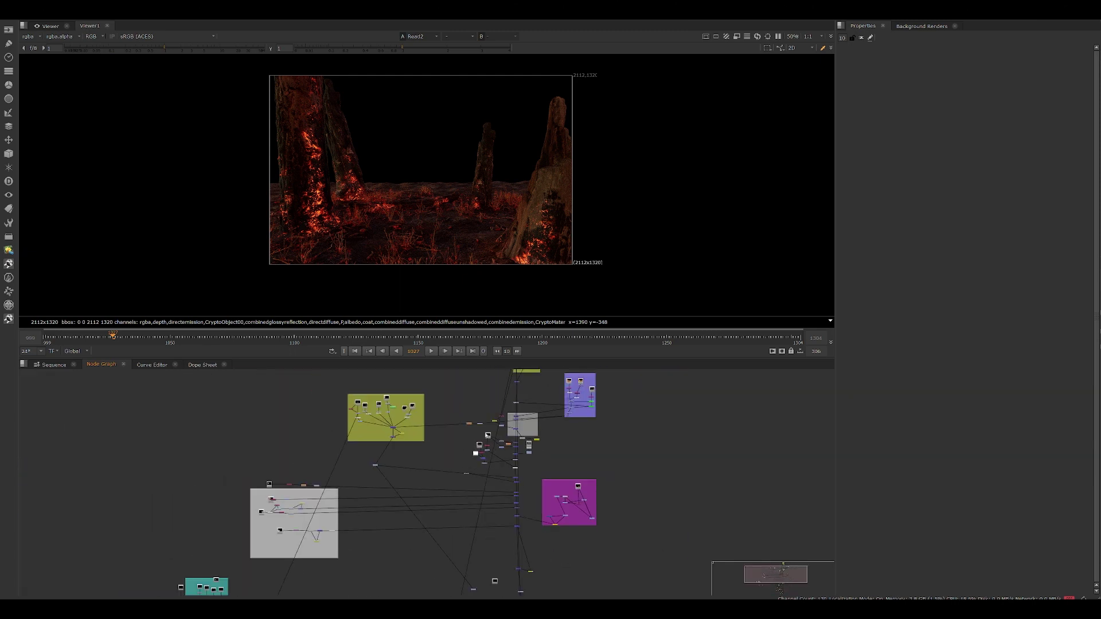
middle_click_drag(487, 435, 496, 526)
scroll(552, 460, "up", 10)
middle_click_drag(503, 397, 478, 513)
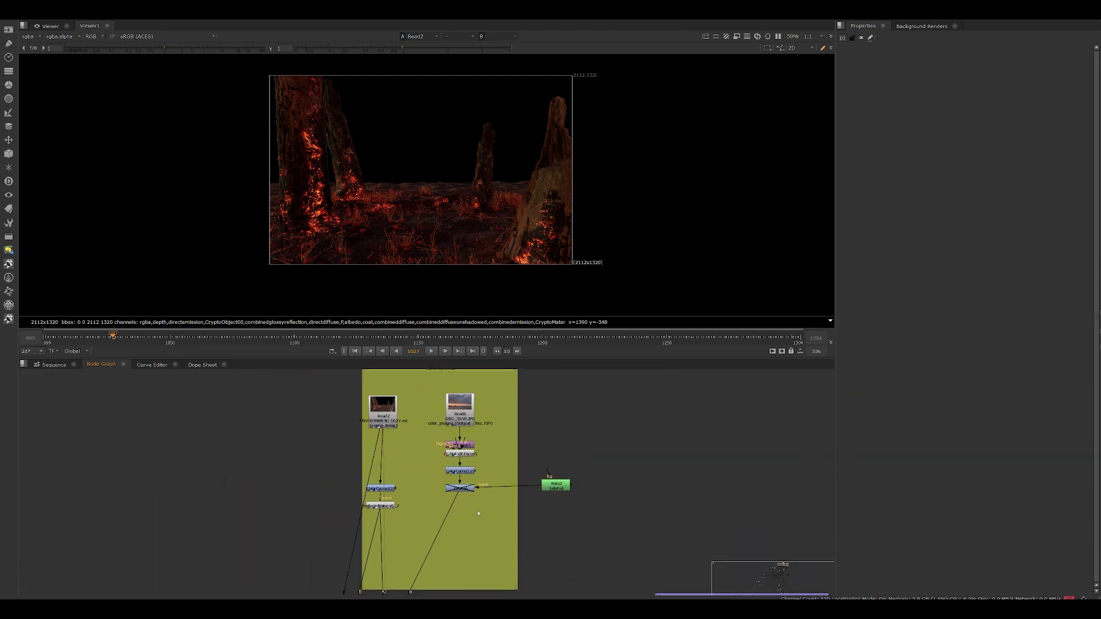
scroll(502, 464, "down", 4)
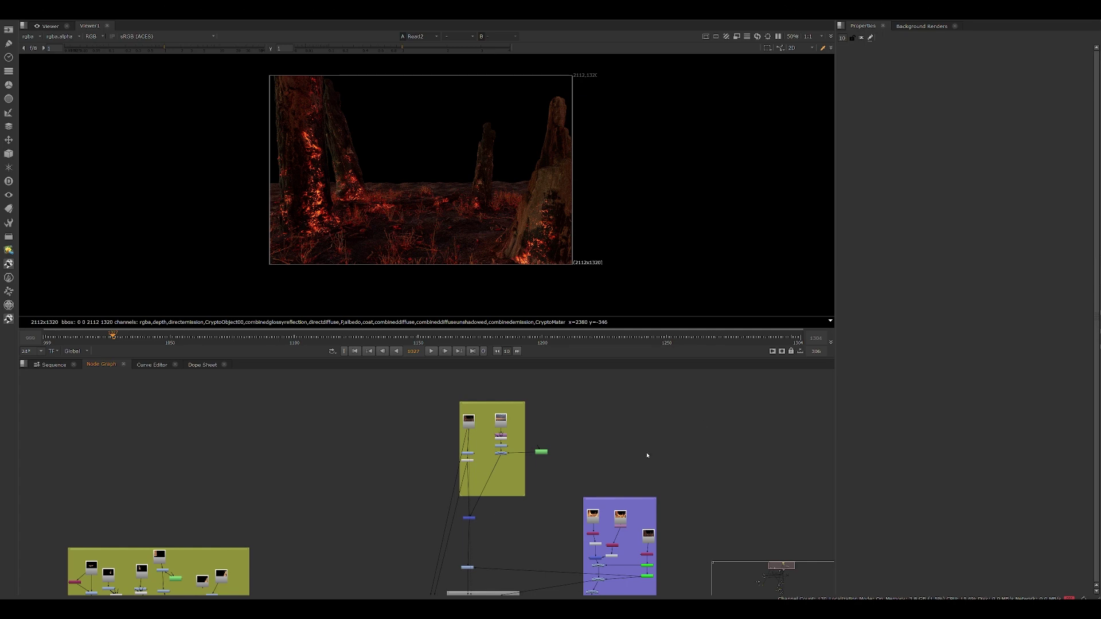
middle_click_drag(196, 537, 218, 455)
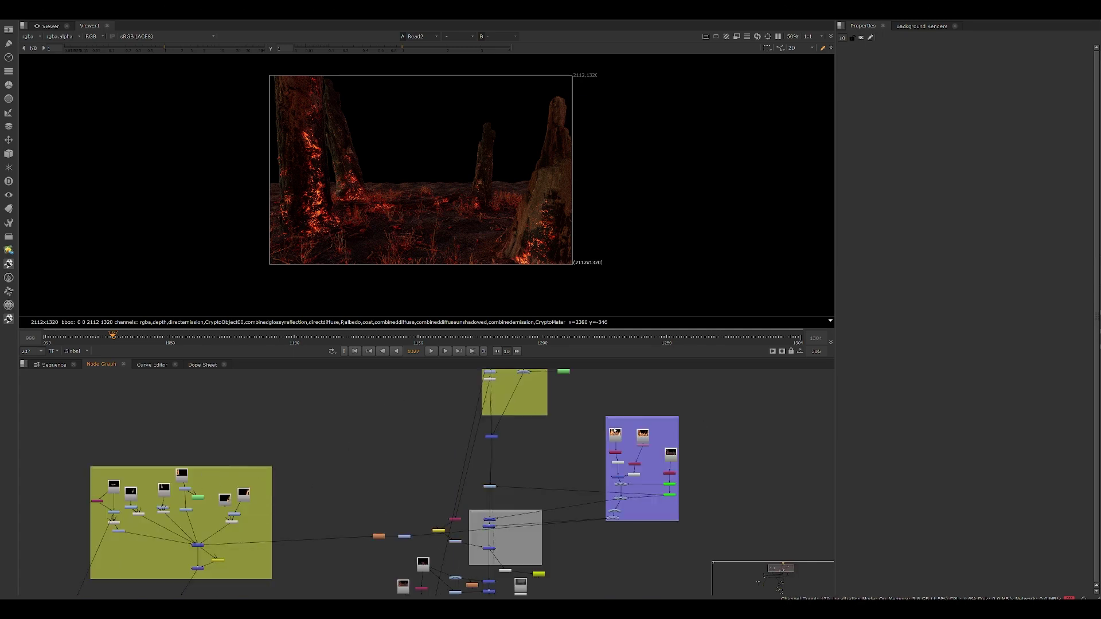
middle_click_drag(545, 447, 451, 510)
Step: Examine the glowing embers on the fallen log and ground plants in the ENVIRONMENT render up close
scroll(447, 201, "up", 3)
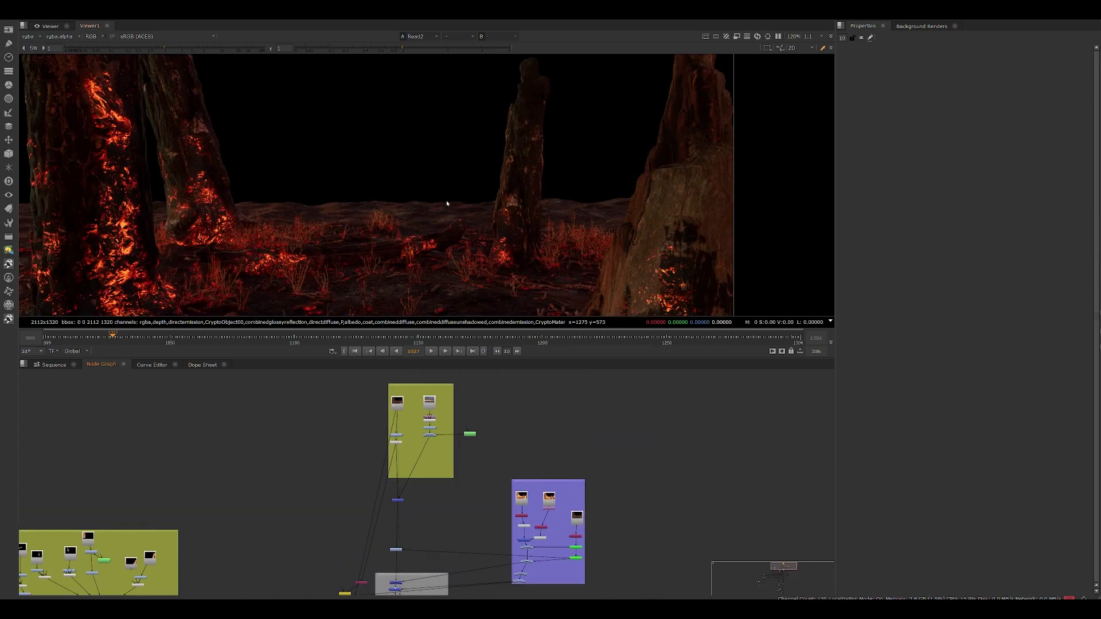
scroll(453, 189, "up", 6)
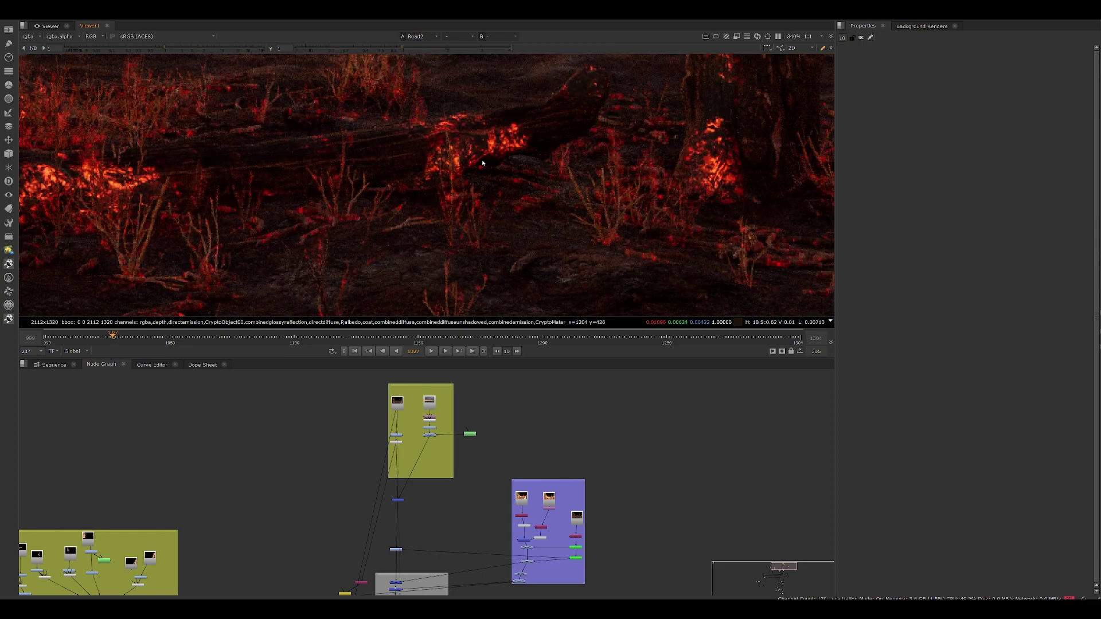
scroll(483, 169, "down", 7)
scroll(483, 216, "down", 2)
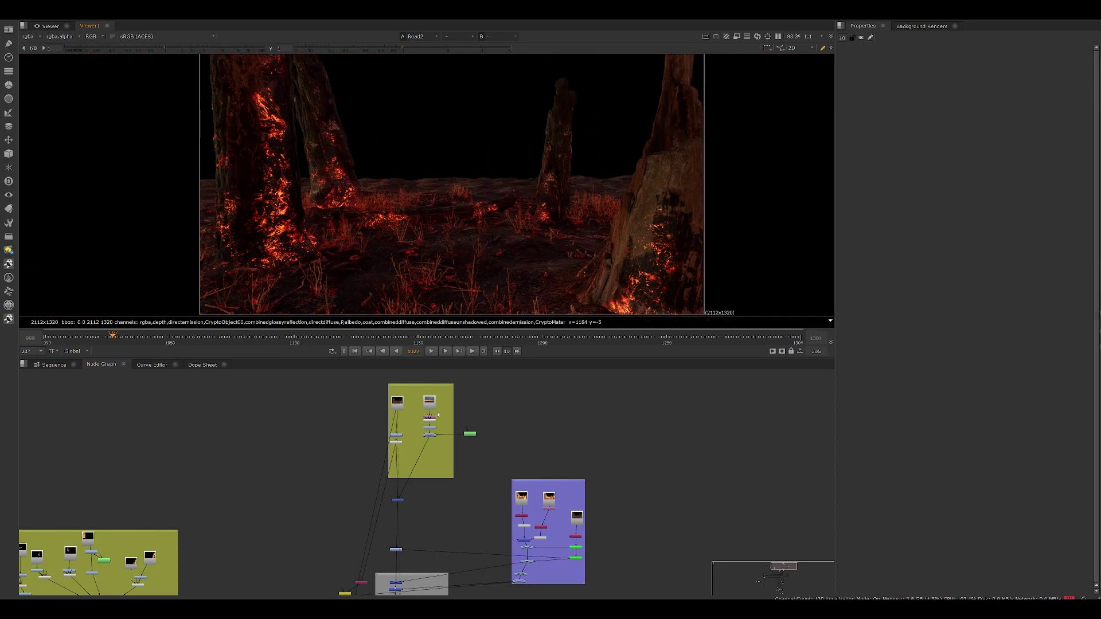